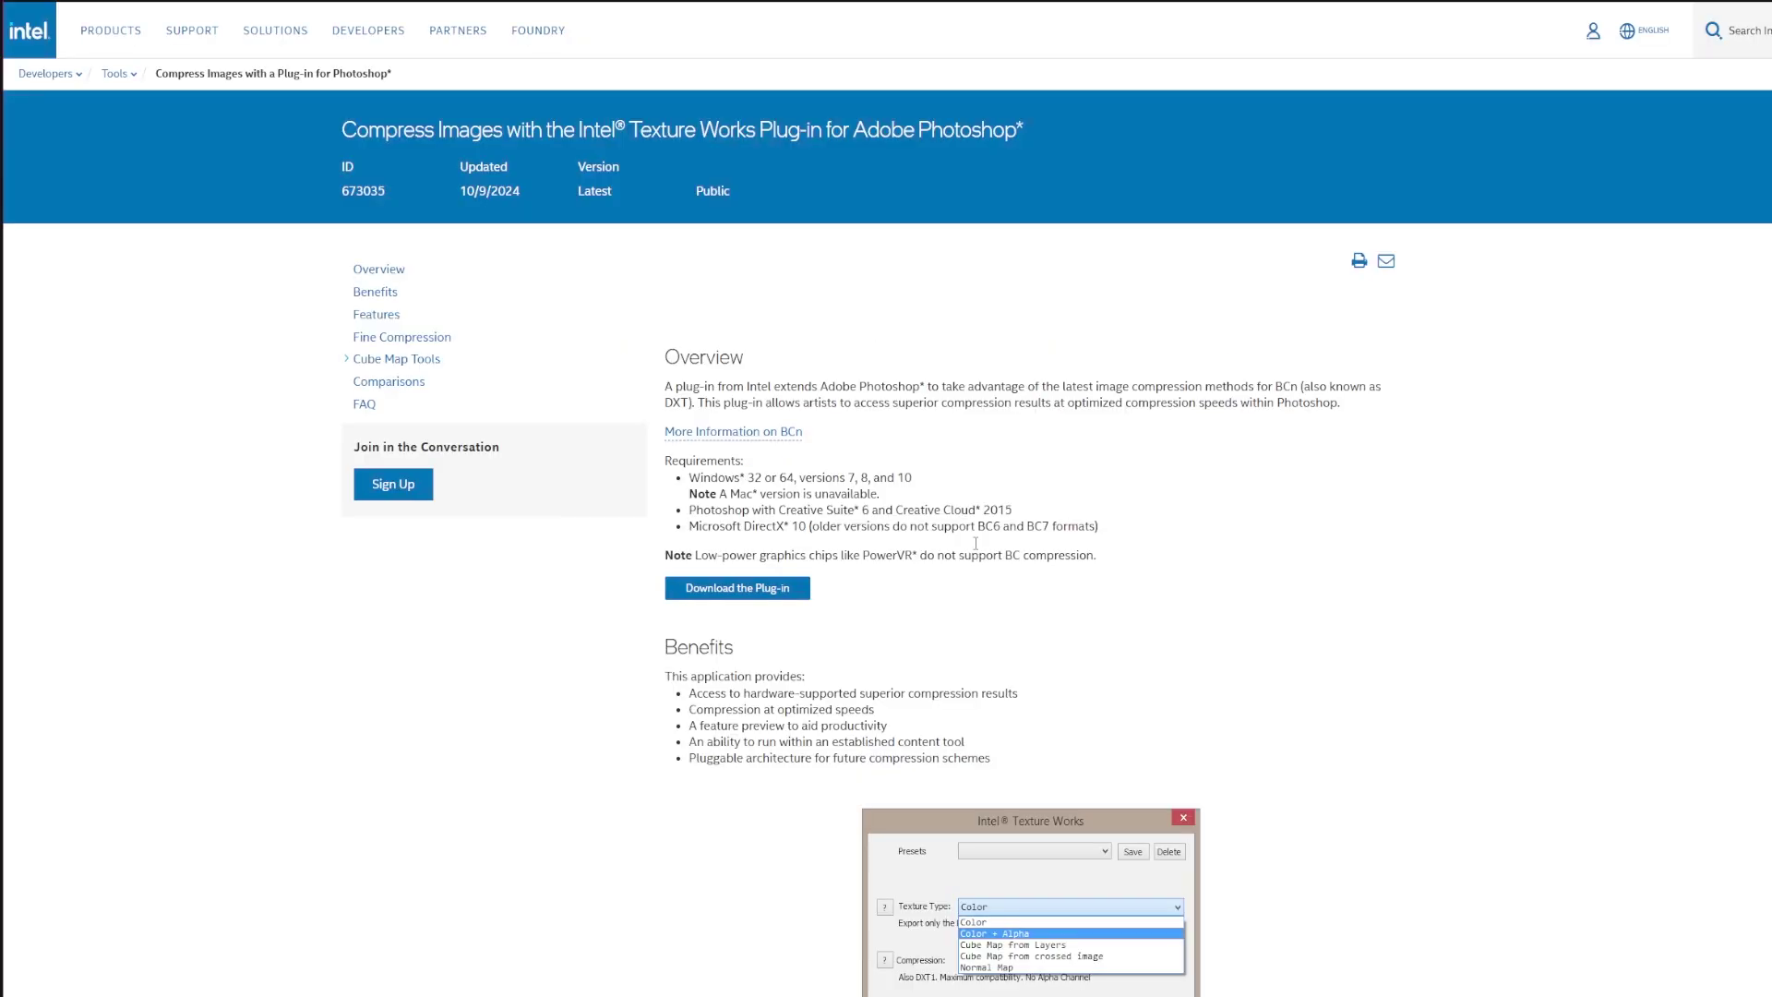
Follow the Intel Texture Works plug-in download link and review its GitHub installation steps.
scroll(929, 445, down, 2)
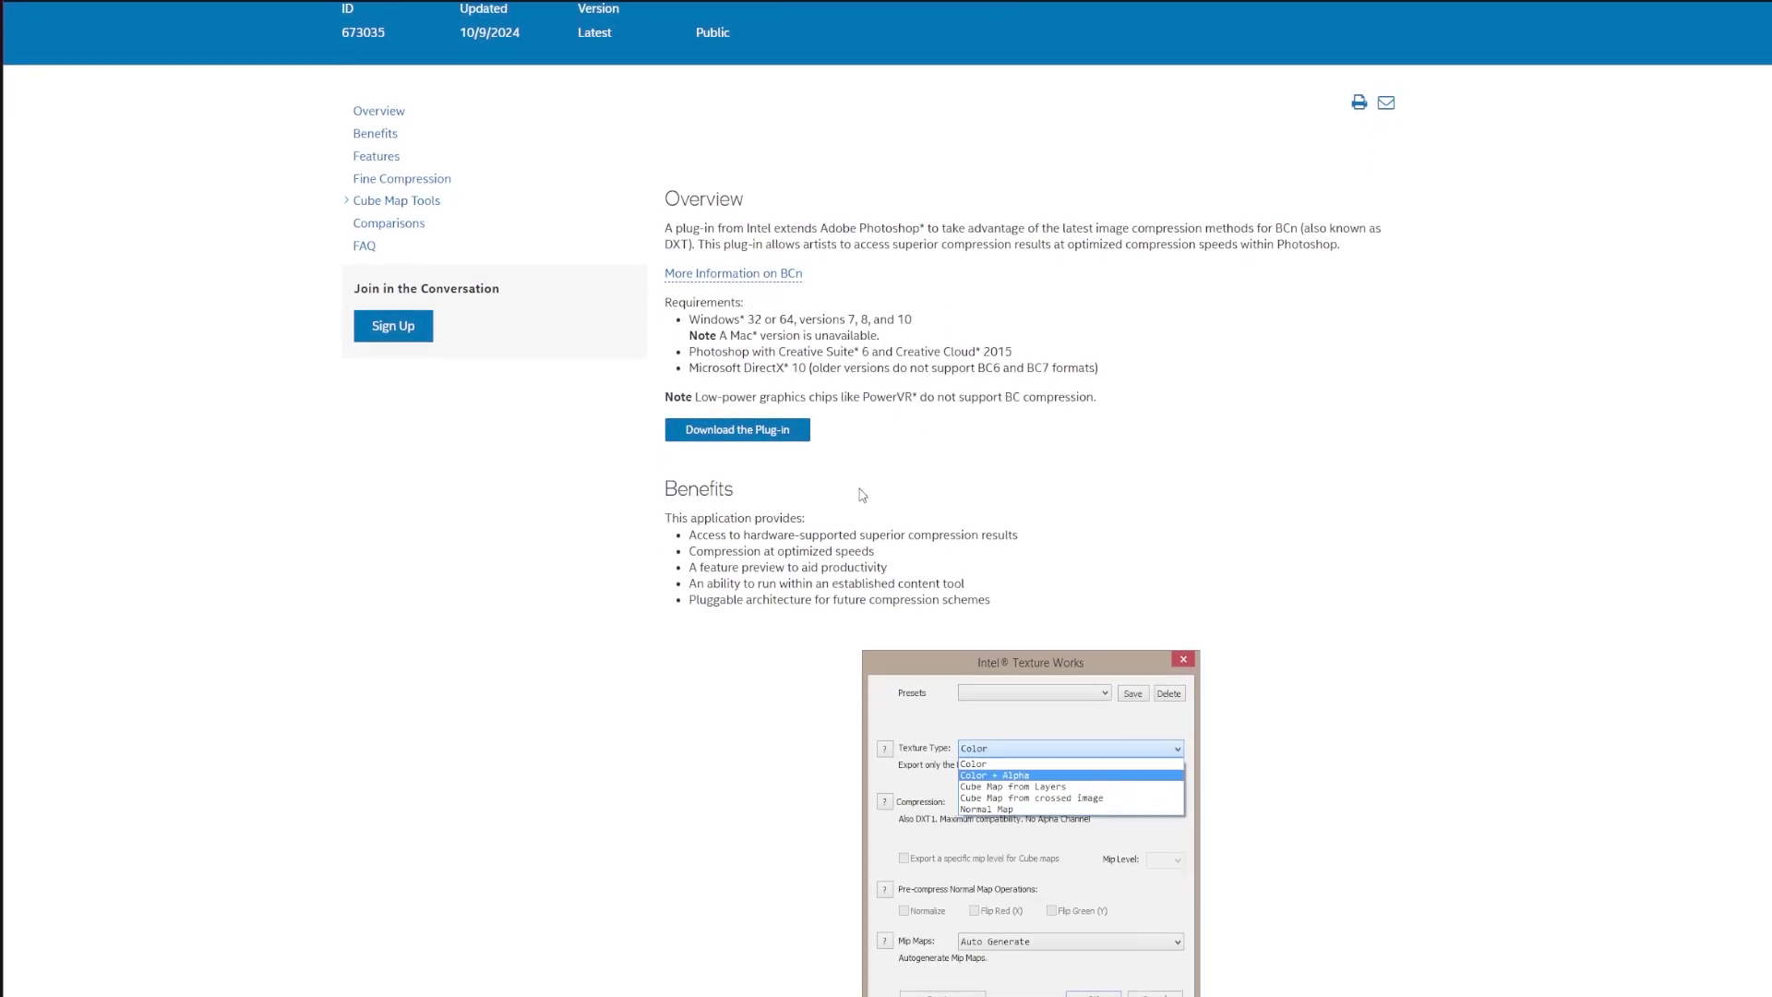
scroll(755, 435, down, 6)
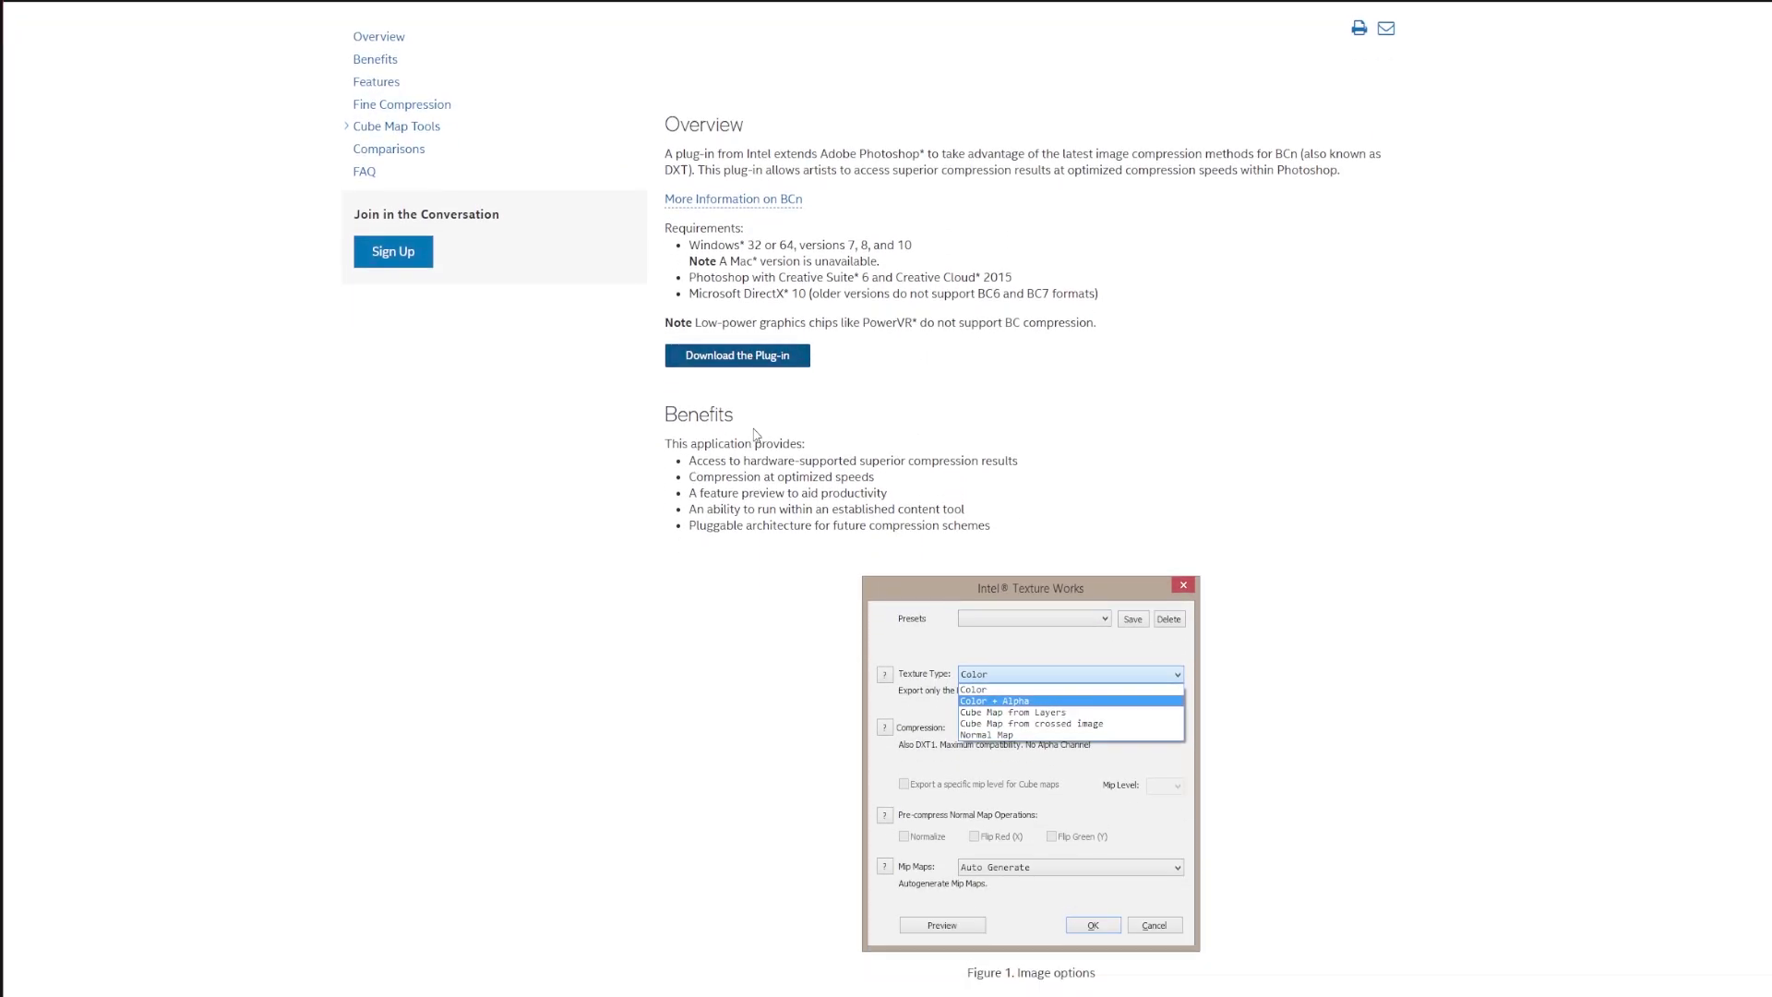
scroll(755, 435, up, 6)
click(755, 428)
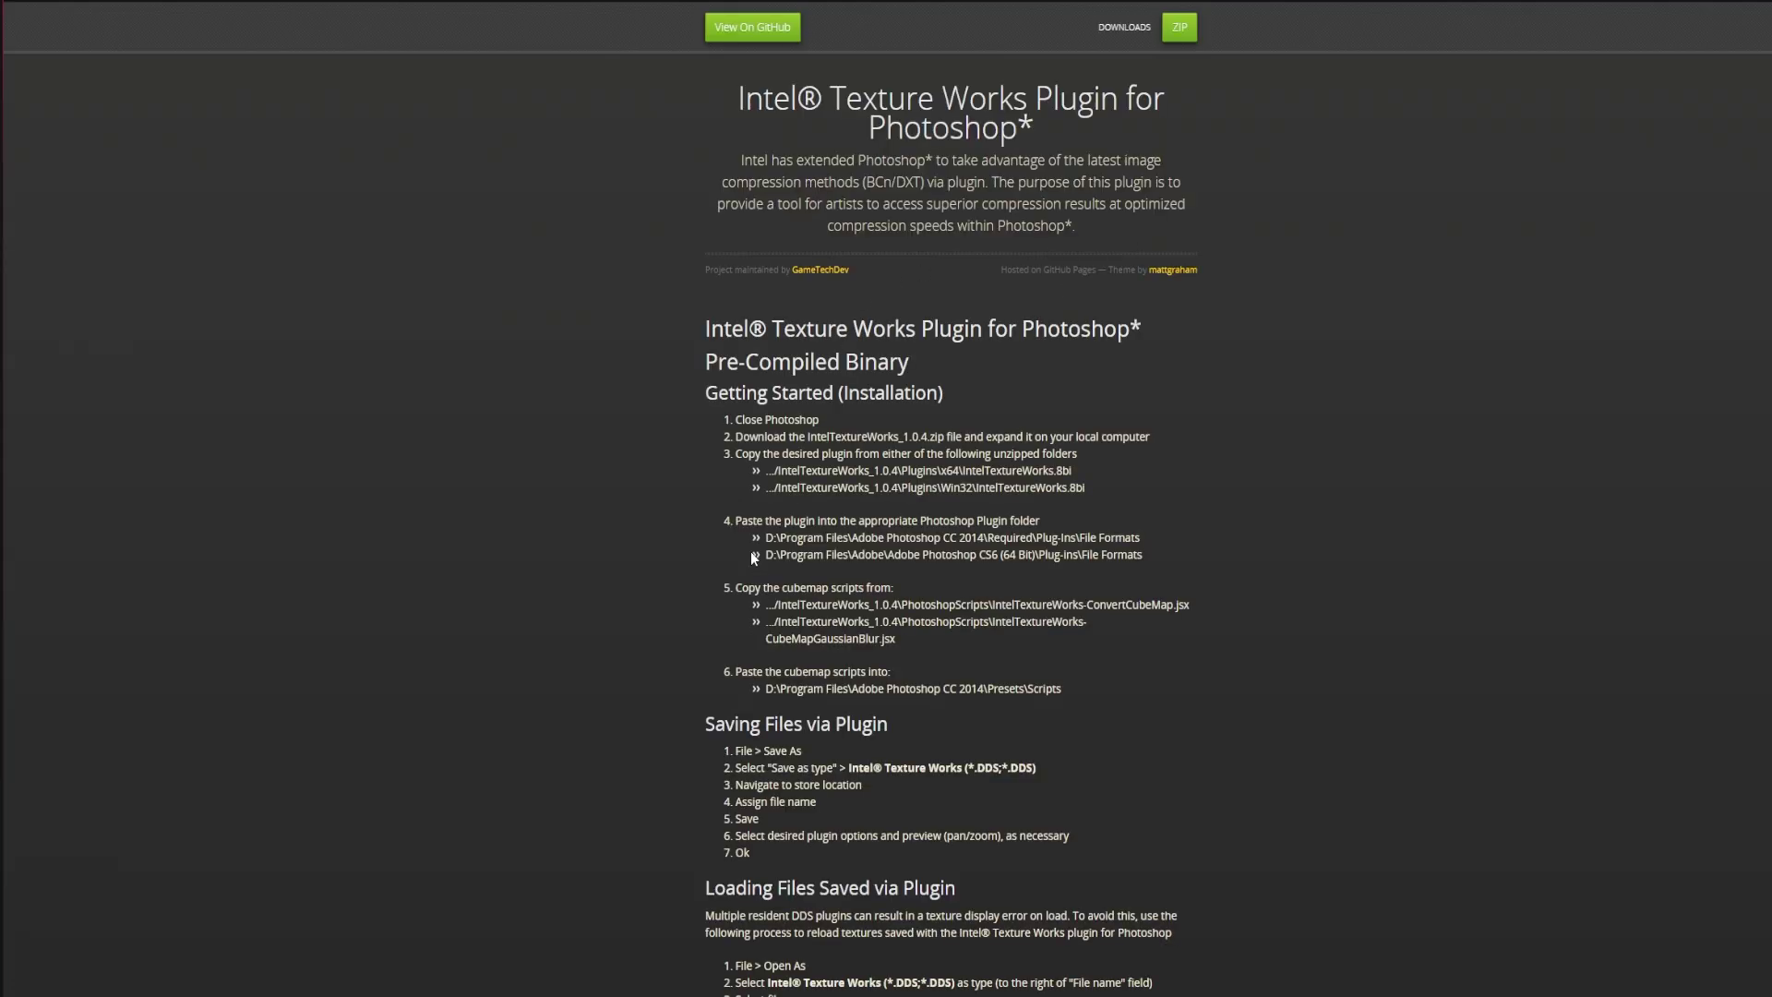
drag(732, 446, 904, 461)
click(903, 460)
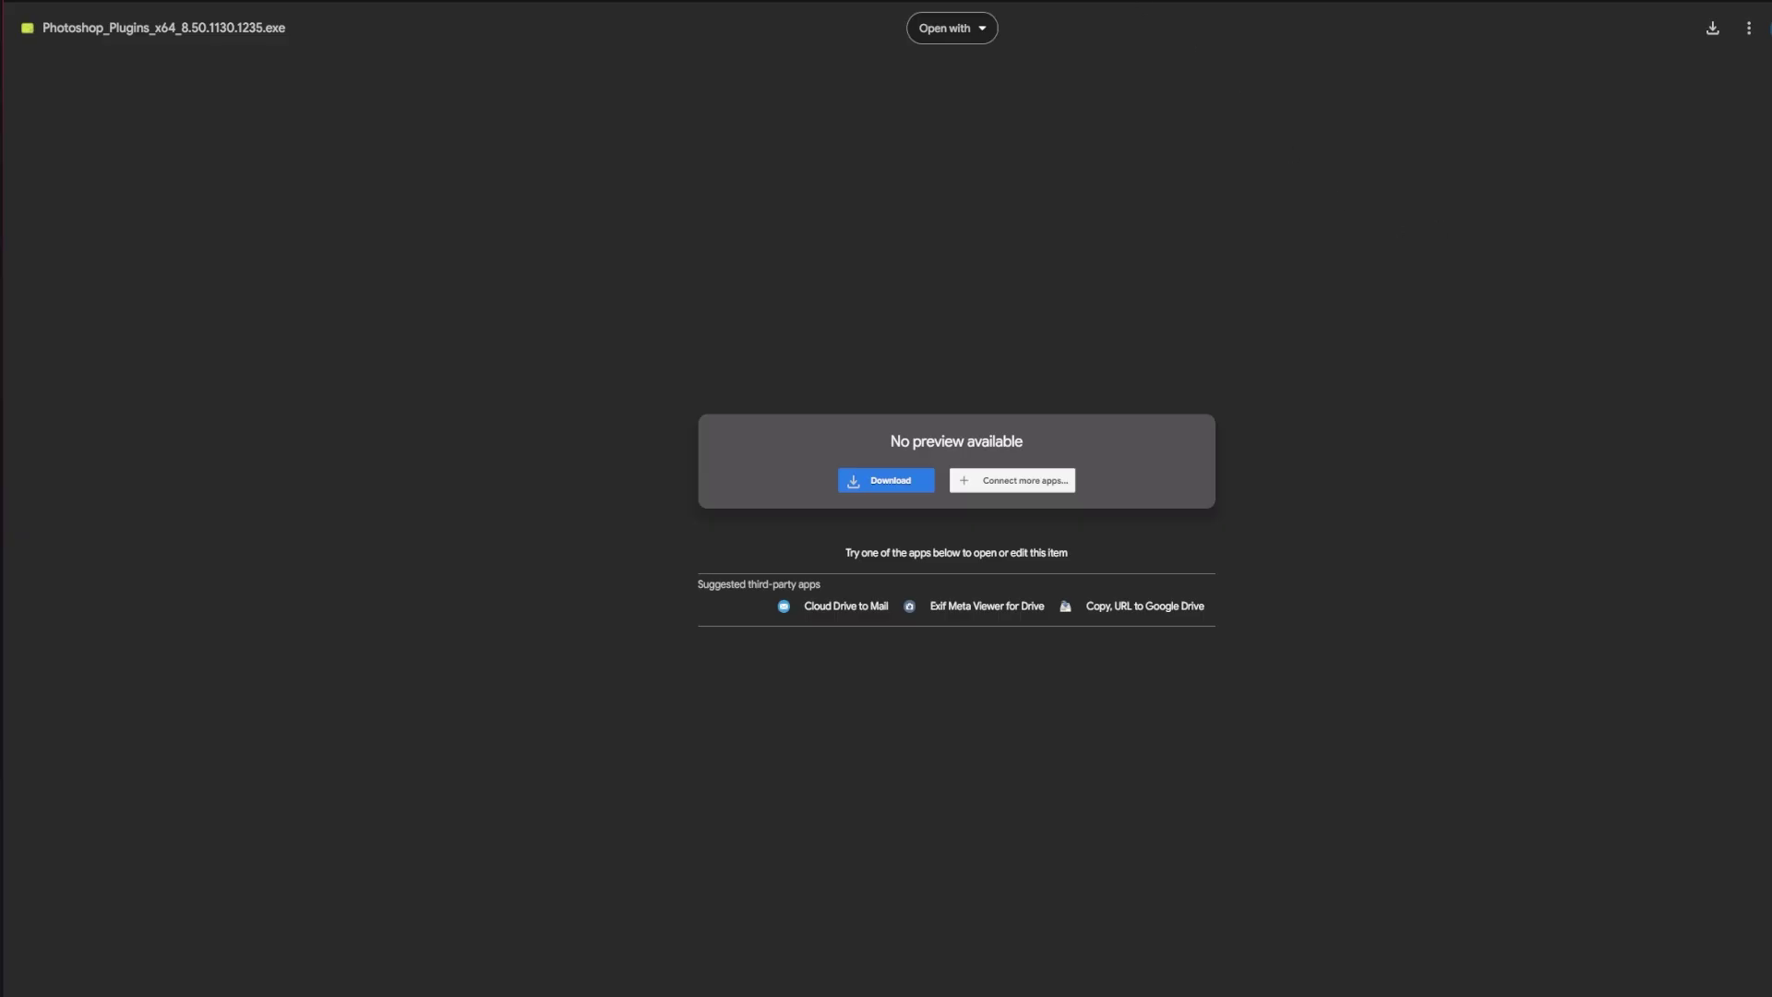
Step through the Drive files to F1 25 FOM Car Template.psb, then Ego ERP Archiver F1 25.rar.
key(Right)
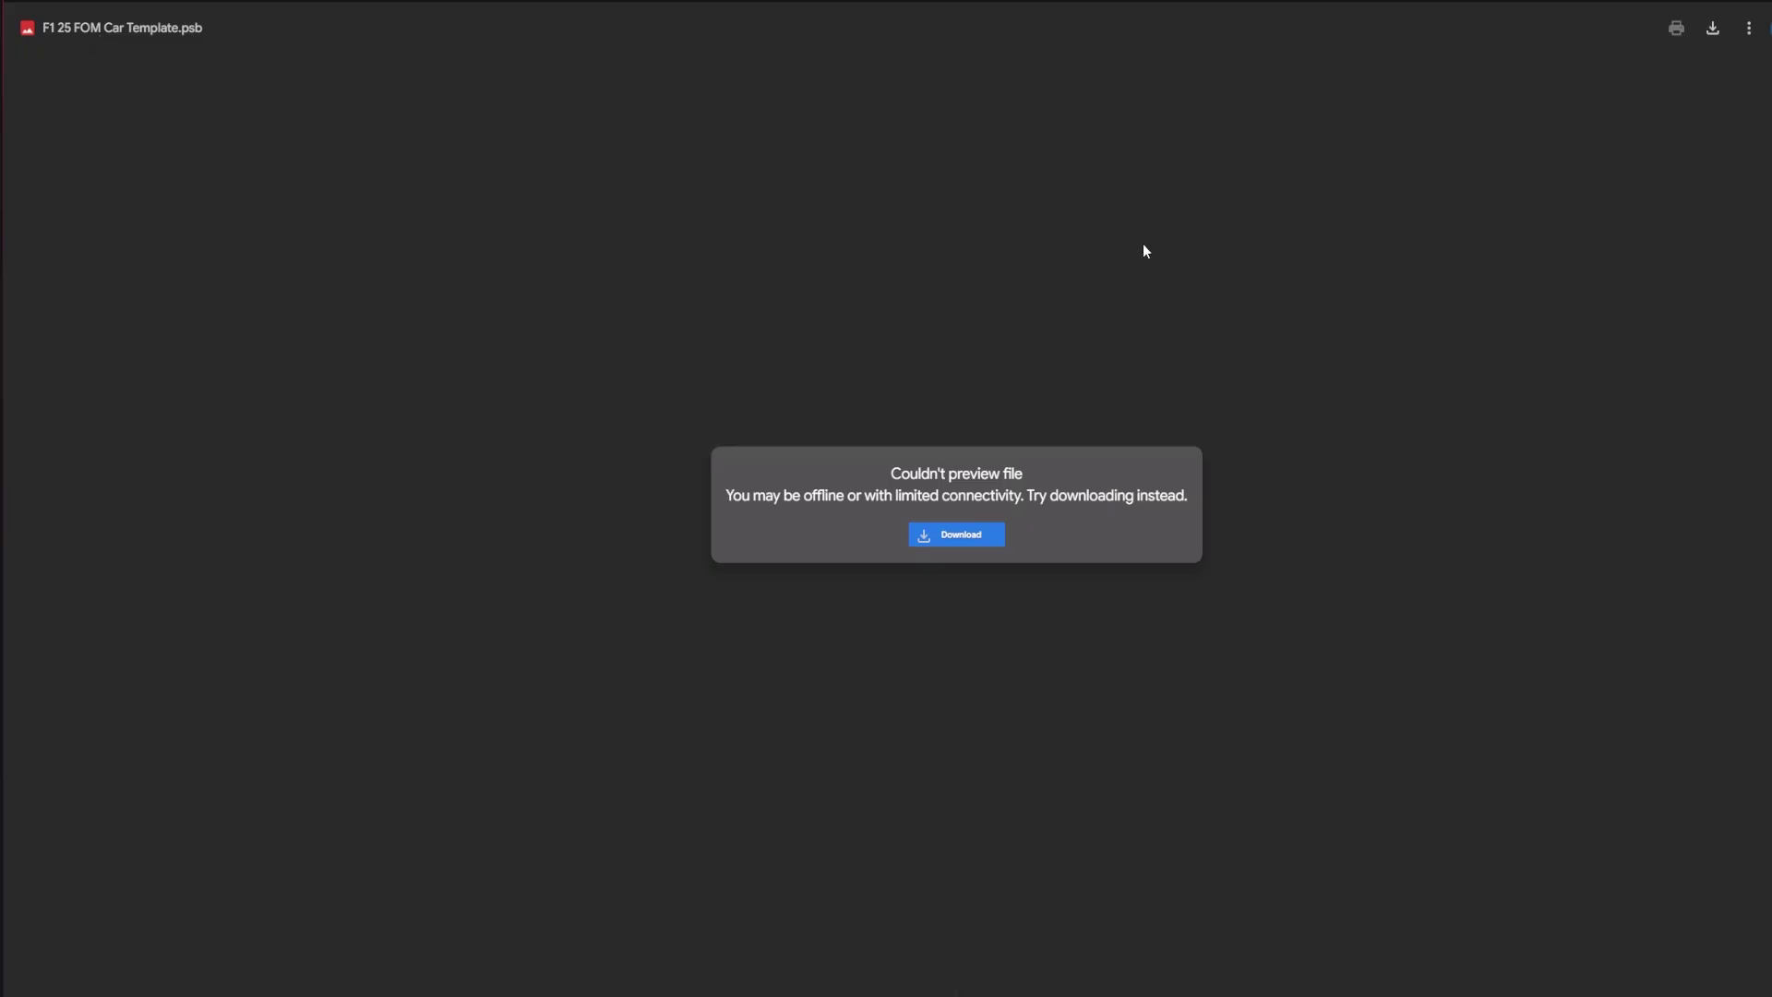
key(Right)
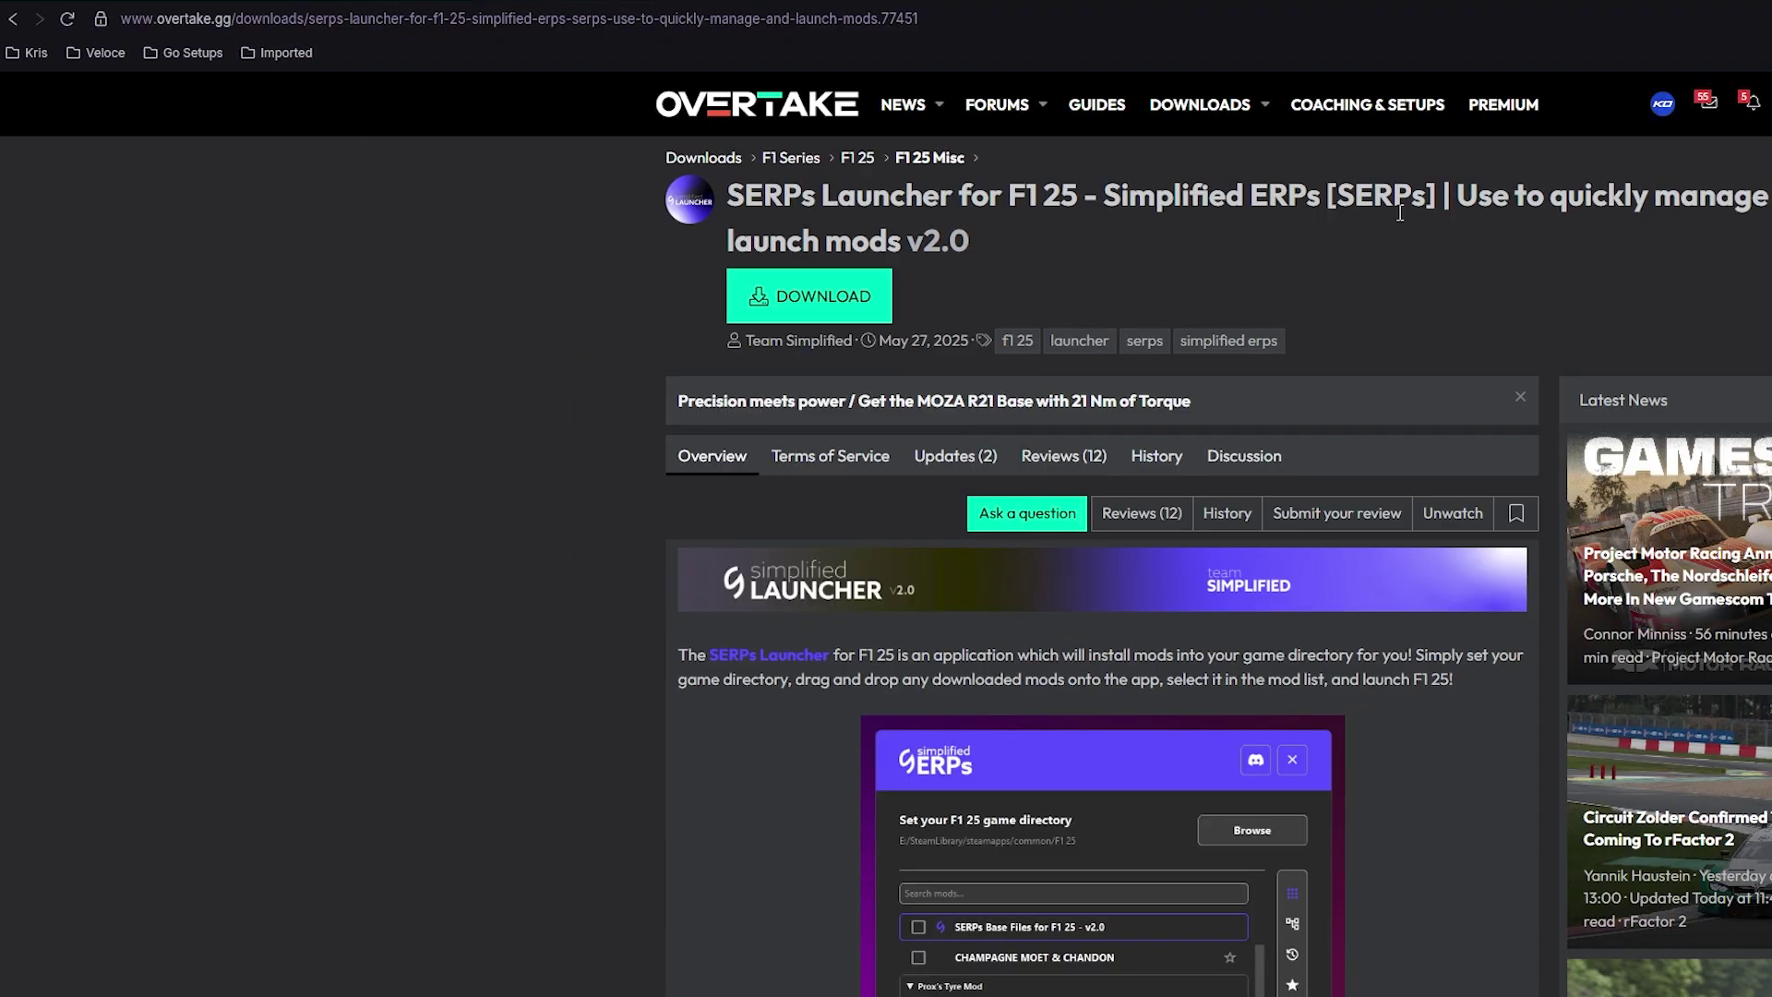
Download the SERPs Launcher and SERPs Base Files packages from Overtake.
drag(874, 199, 1066, 203)
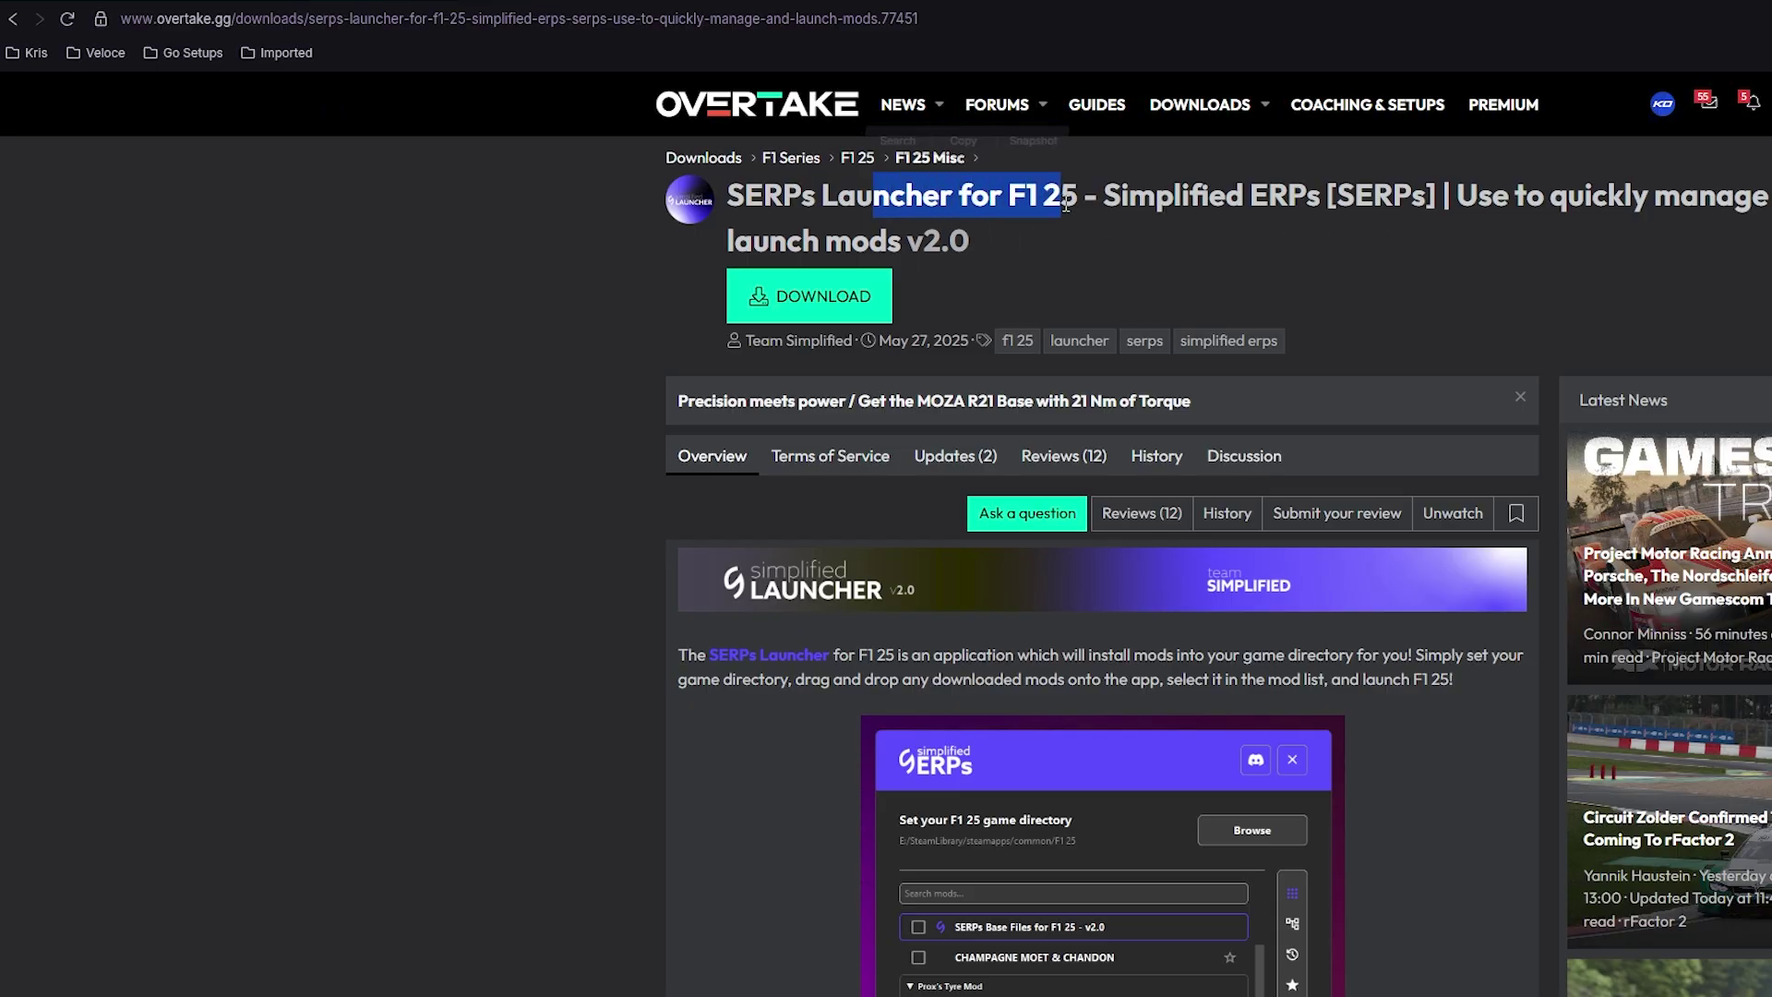
click(1065, 203)
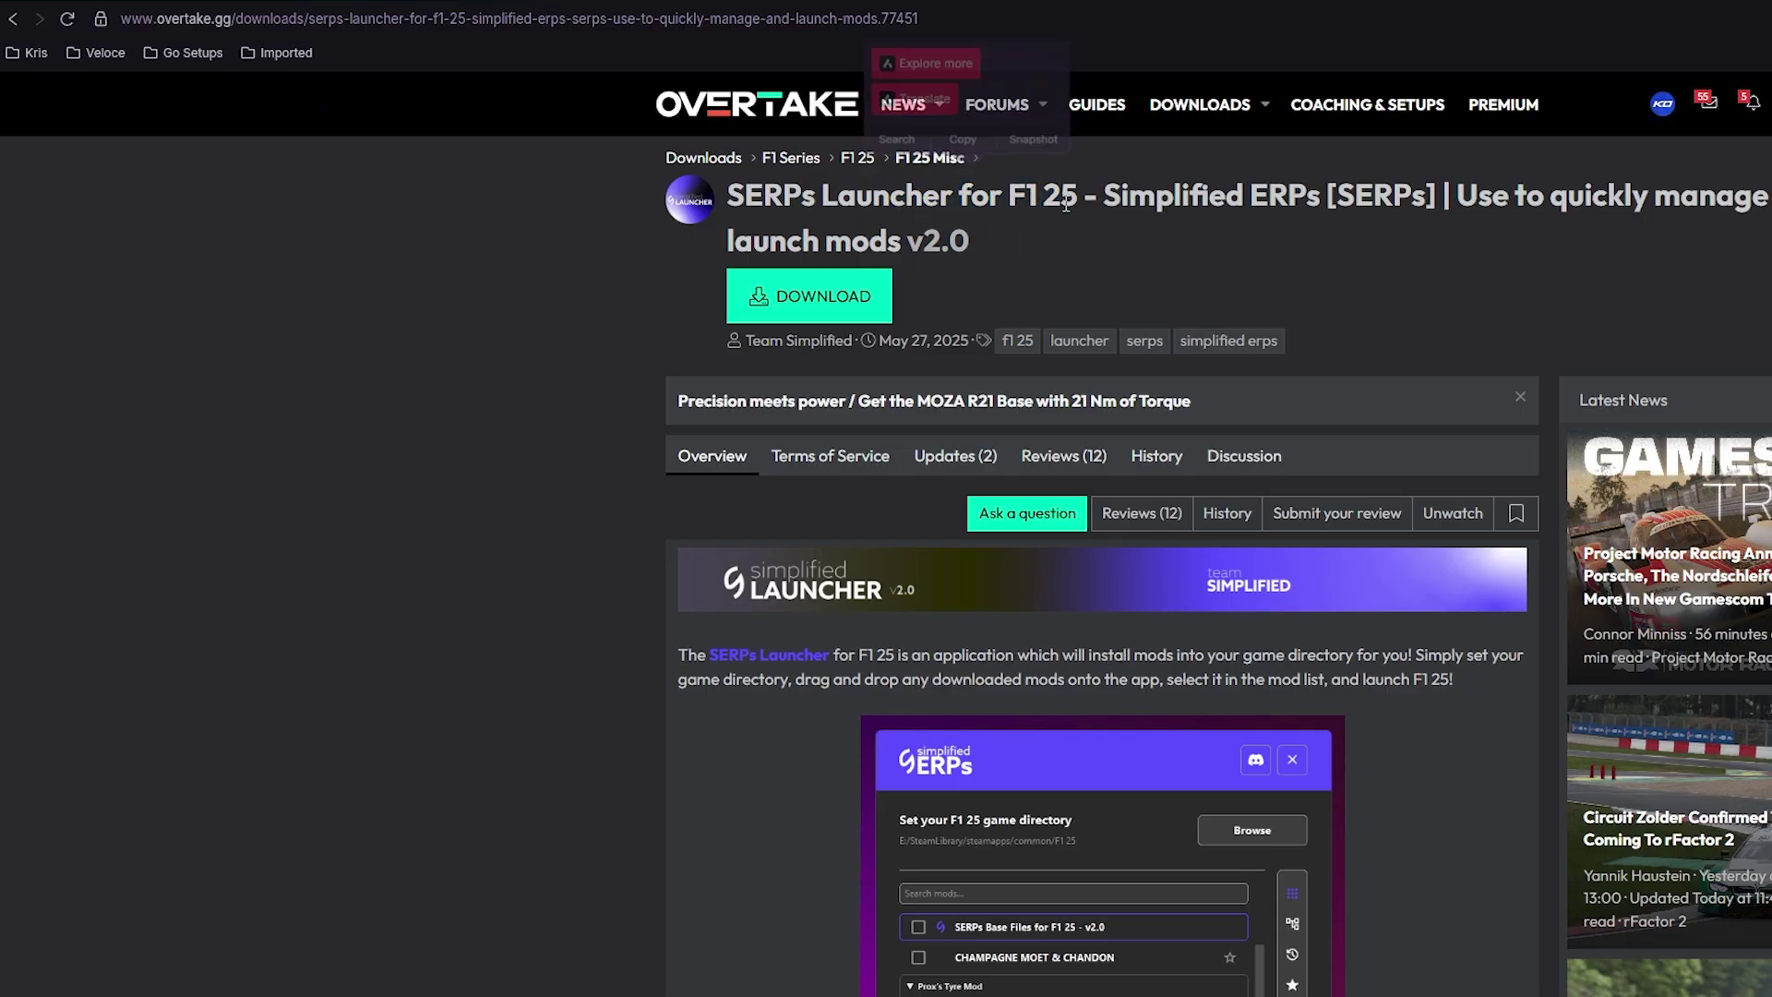
click(867, 314)
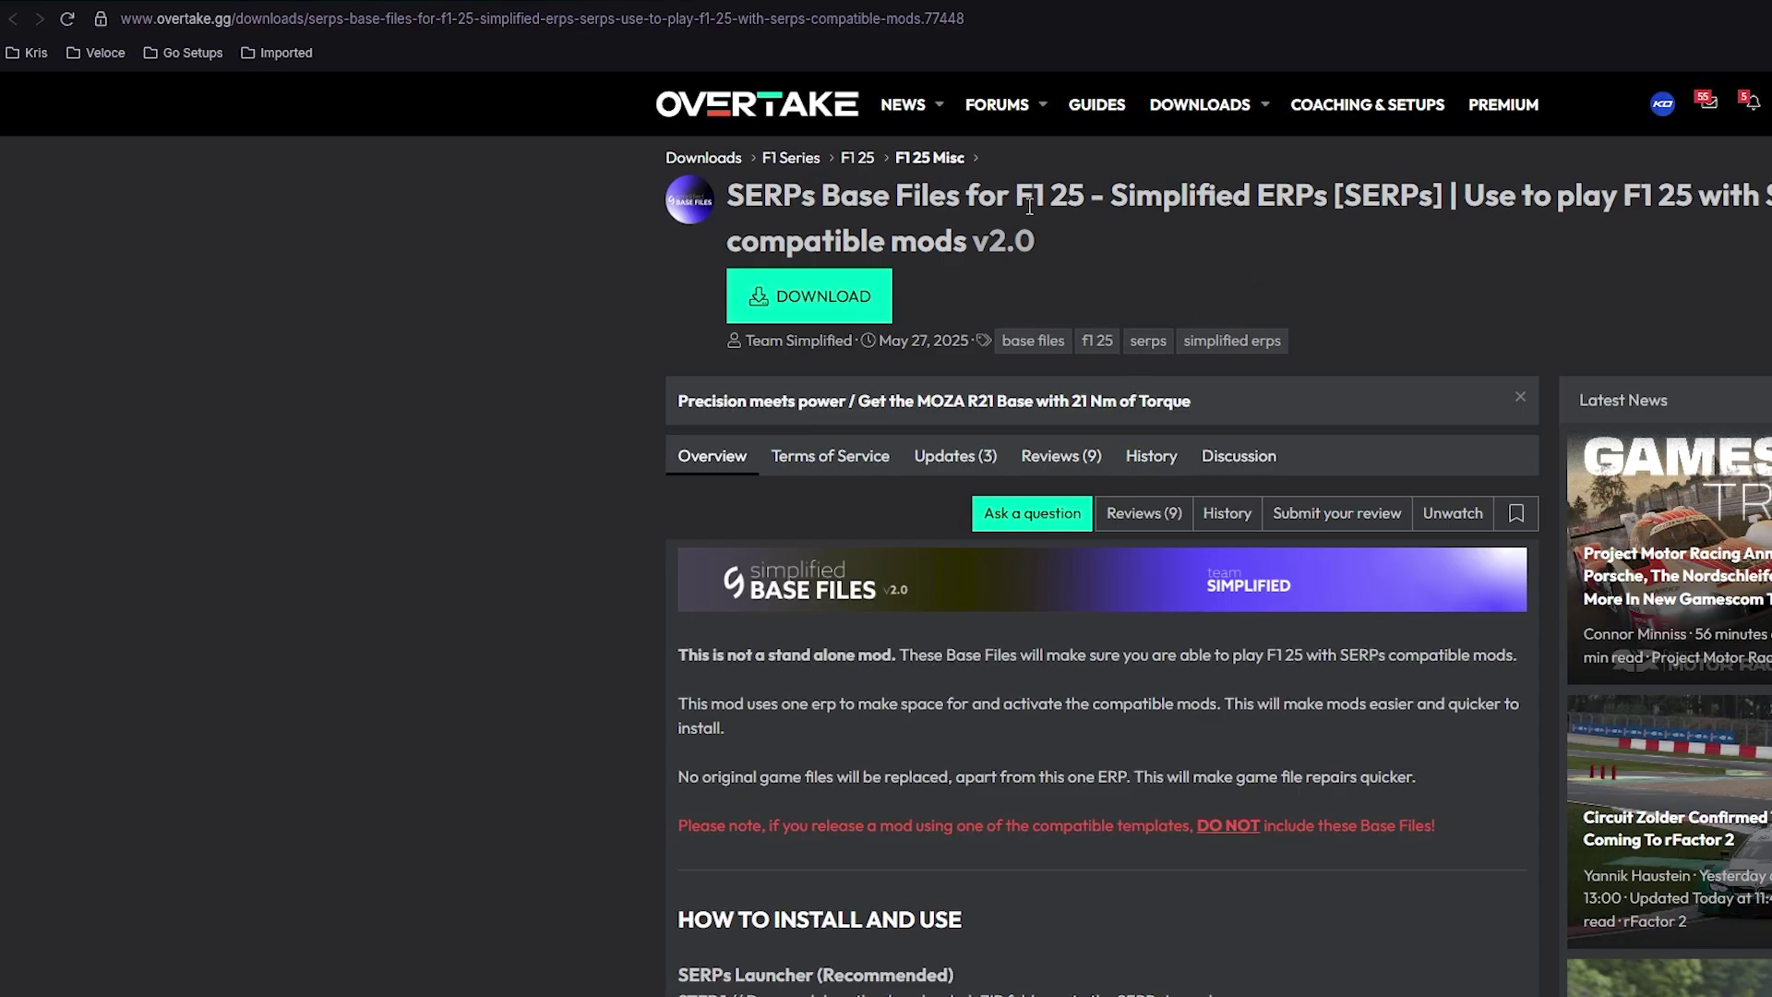
click(876, 303)
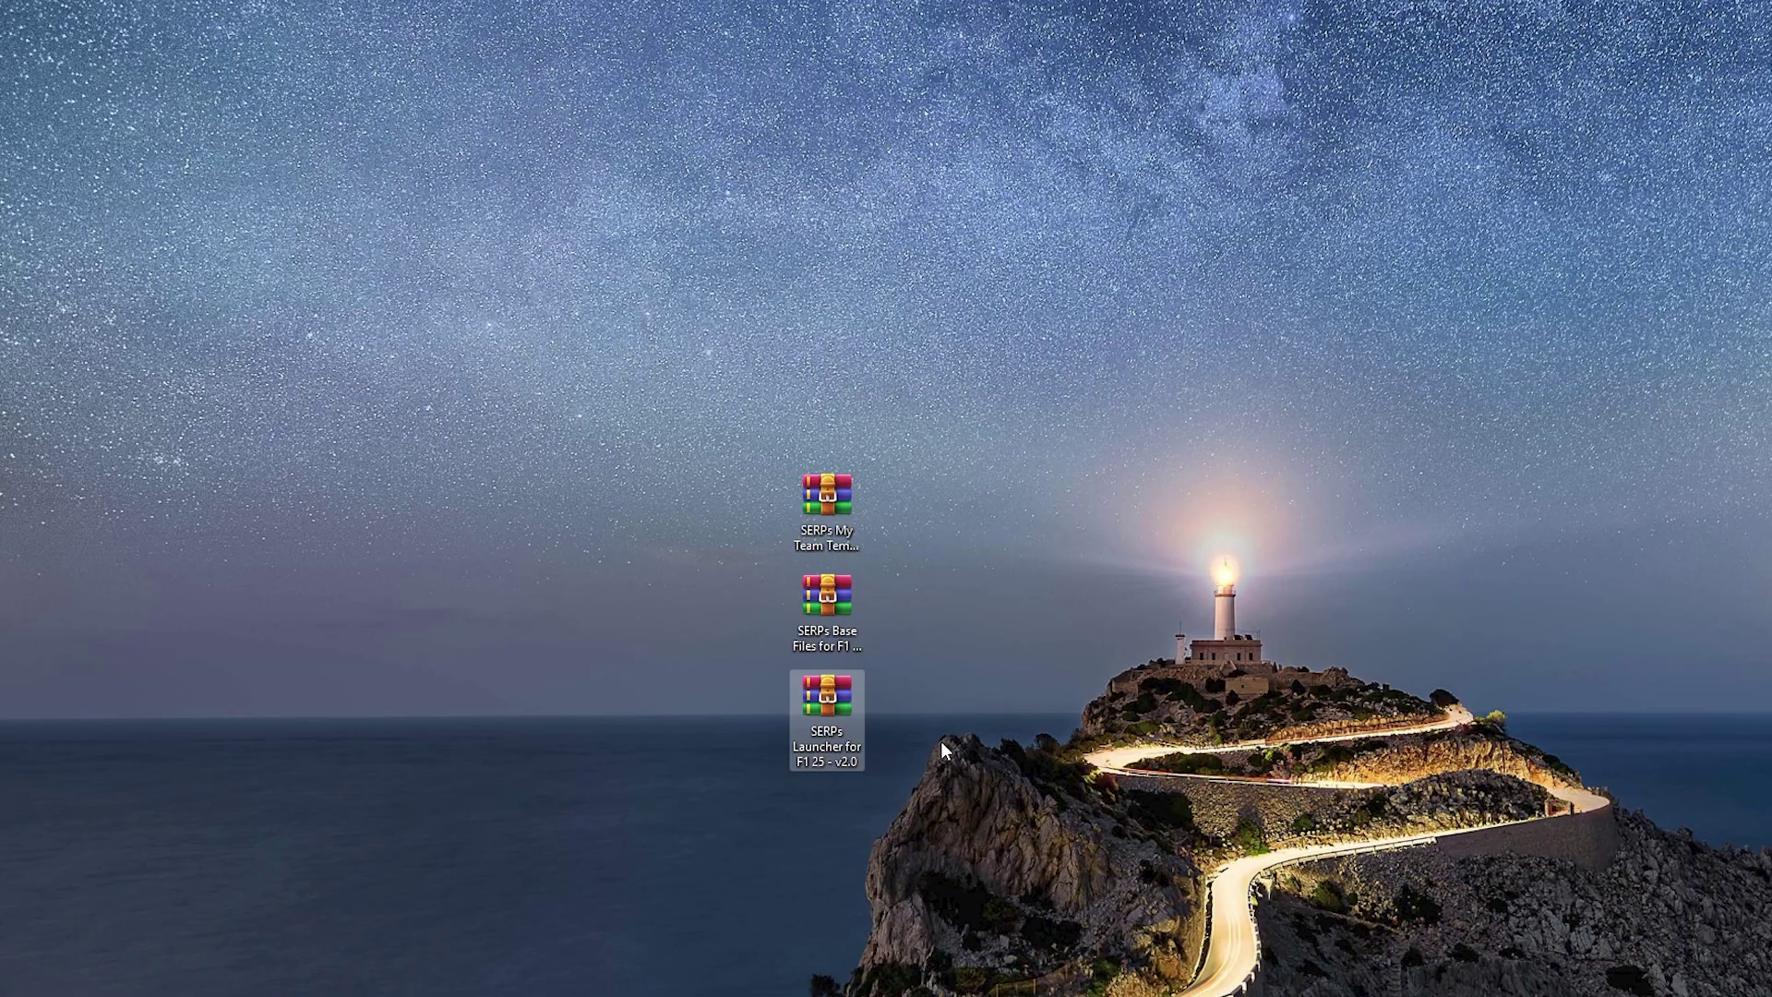
Extract the SERPs Launcher folder from the v2.0 zip to the desktop and open its Read Me.pdf.
double_click(838, 749)
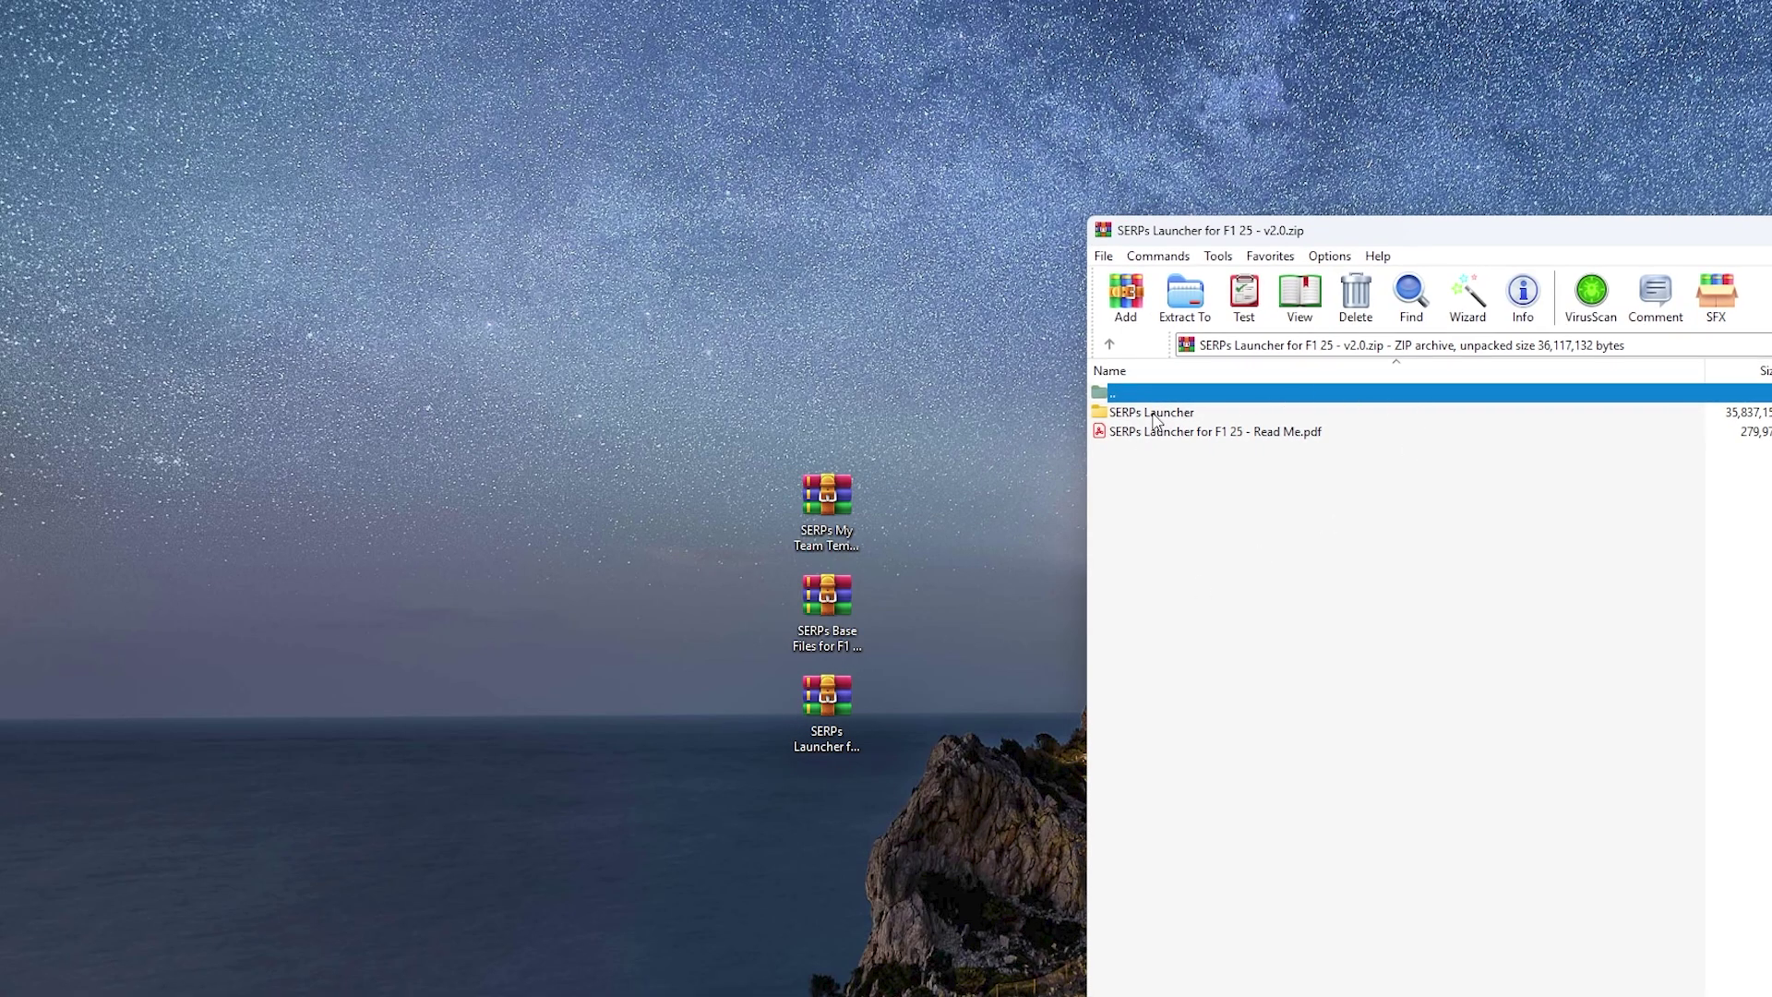
click(1161, 417)
drag(1188, 417, 589, 241)
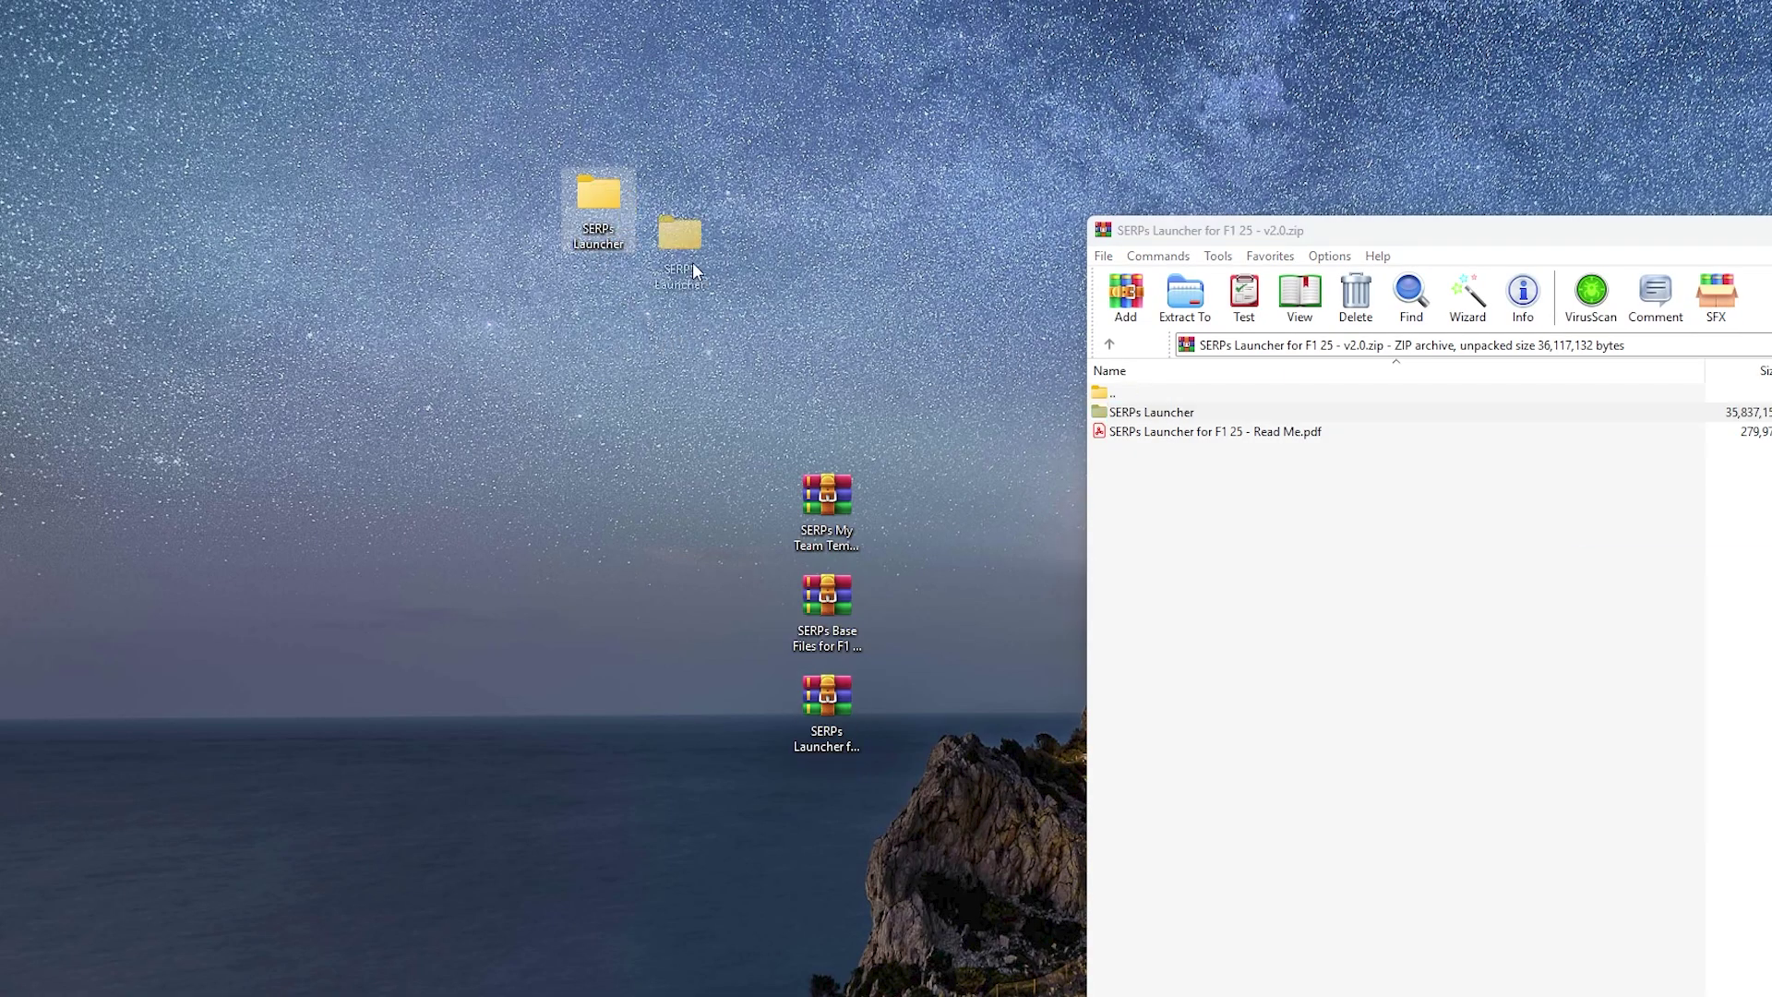
drag(692, 262, 839, 322)
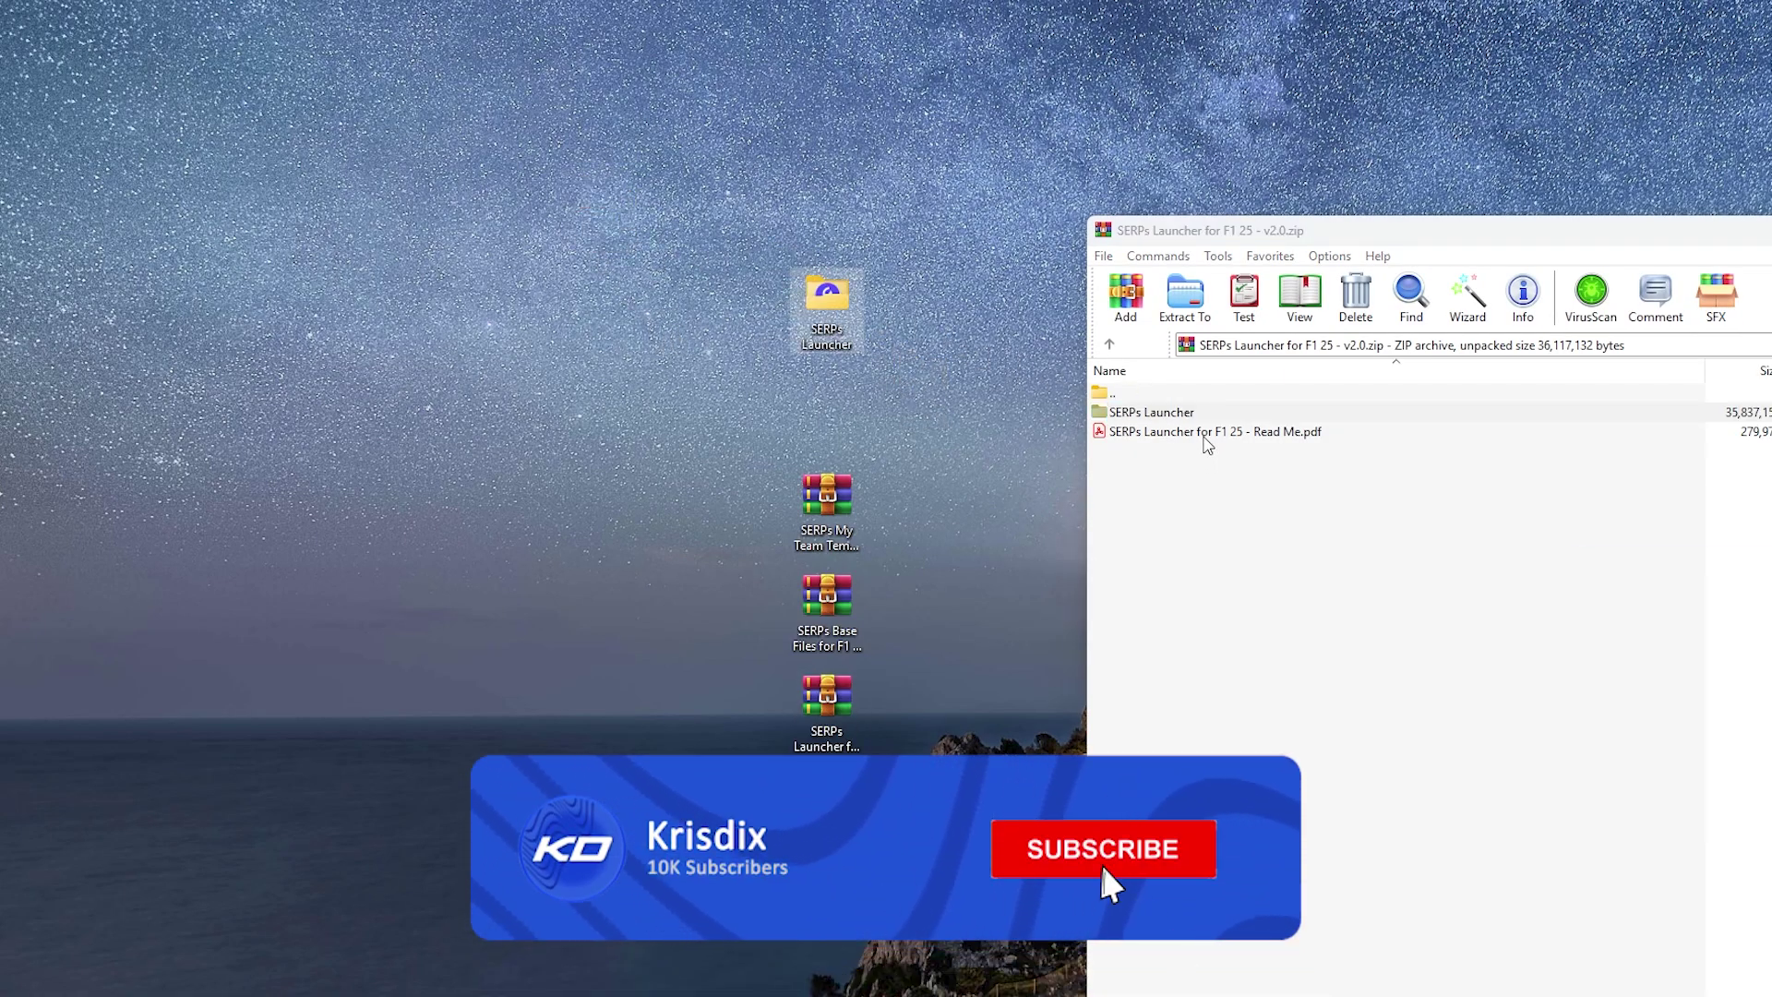
double_click(1205, 433)
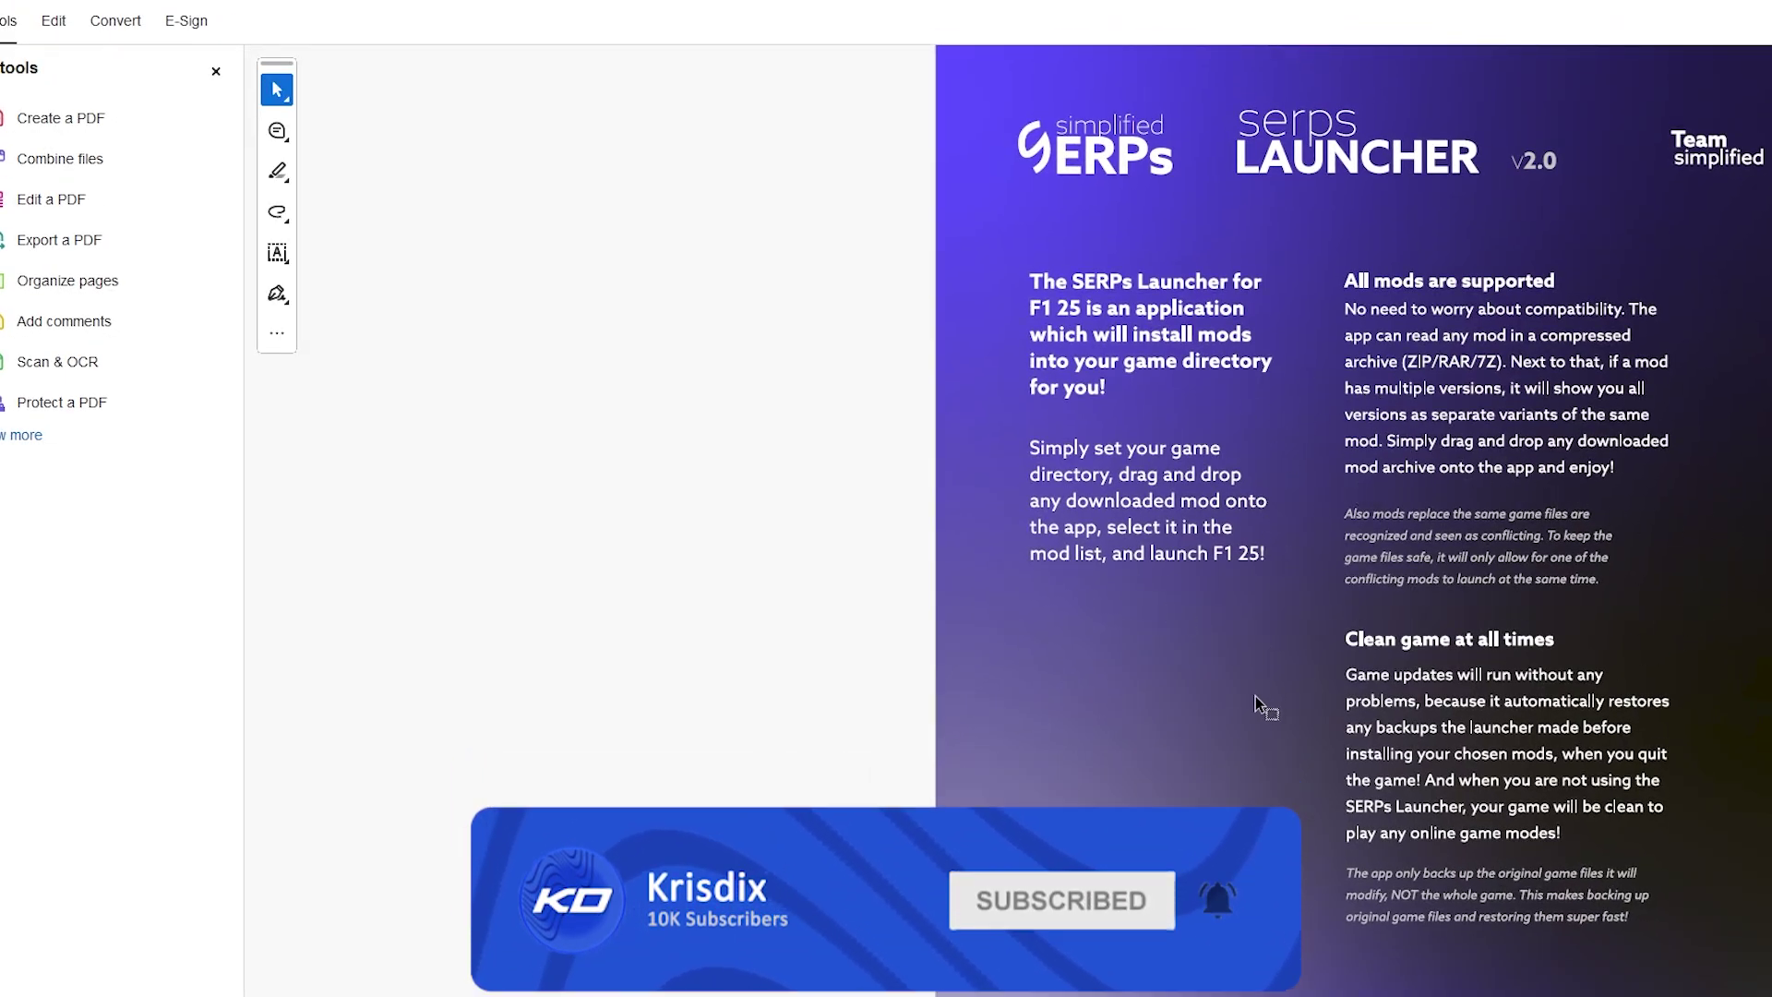
Scroll the Read Me down to the How To Install And Use steps.
scroll(1377, 713, down, 10)
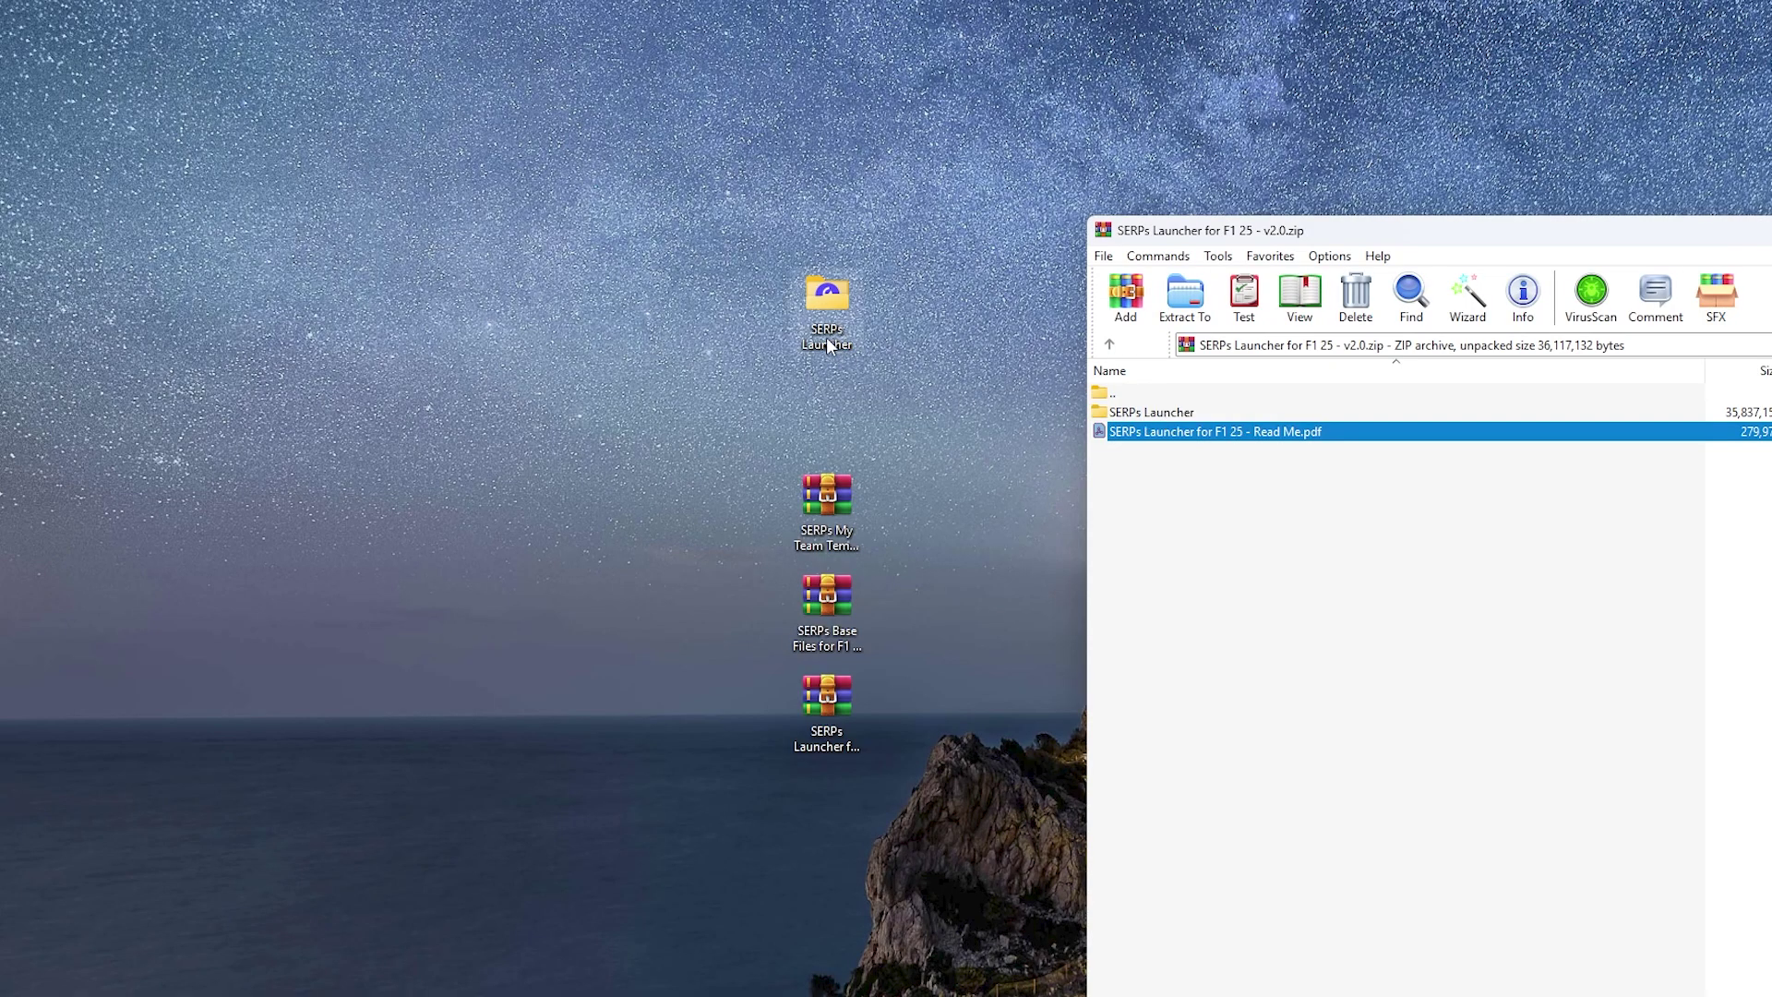
Launch SERPs Launcher.exe past the SmartScreen warning with More info and Run anyway.
double_click(826, 318)
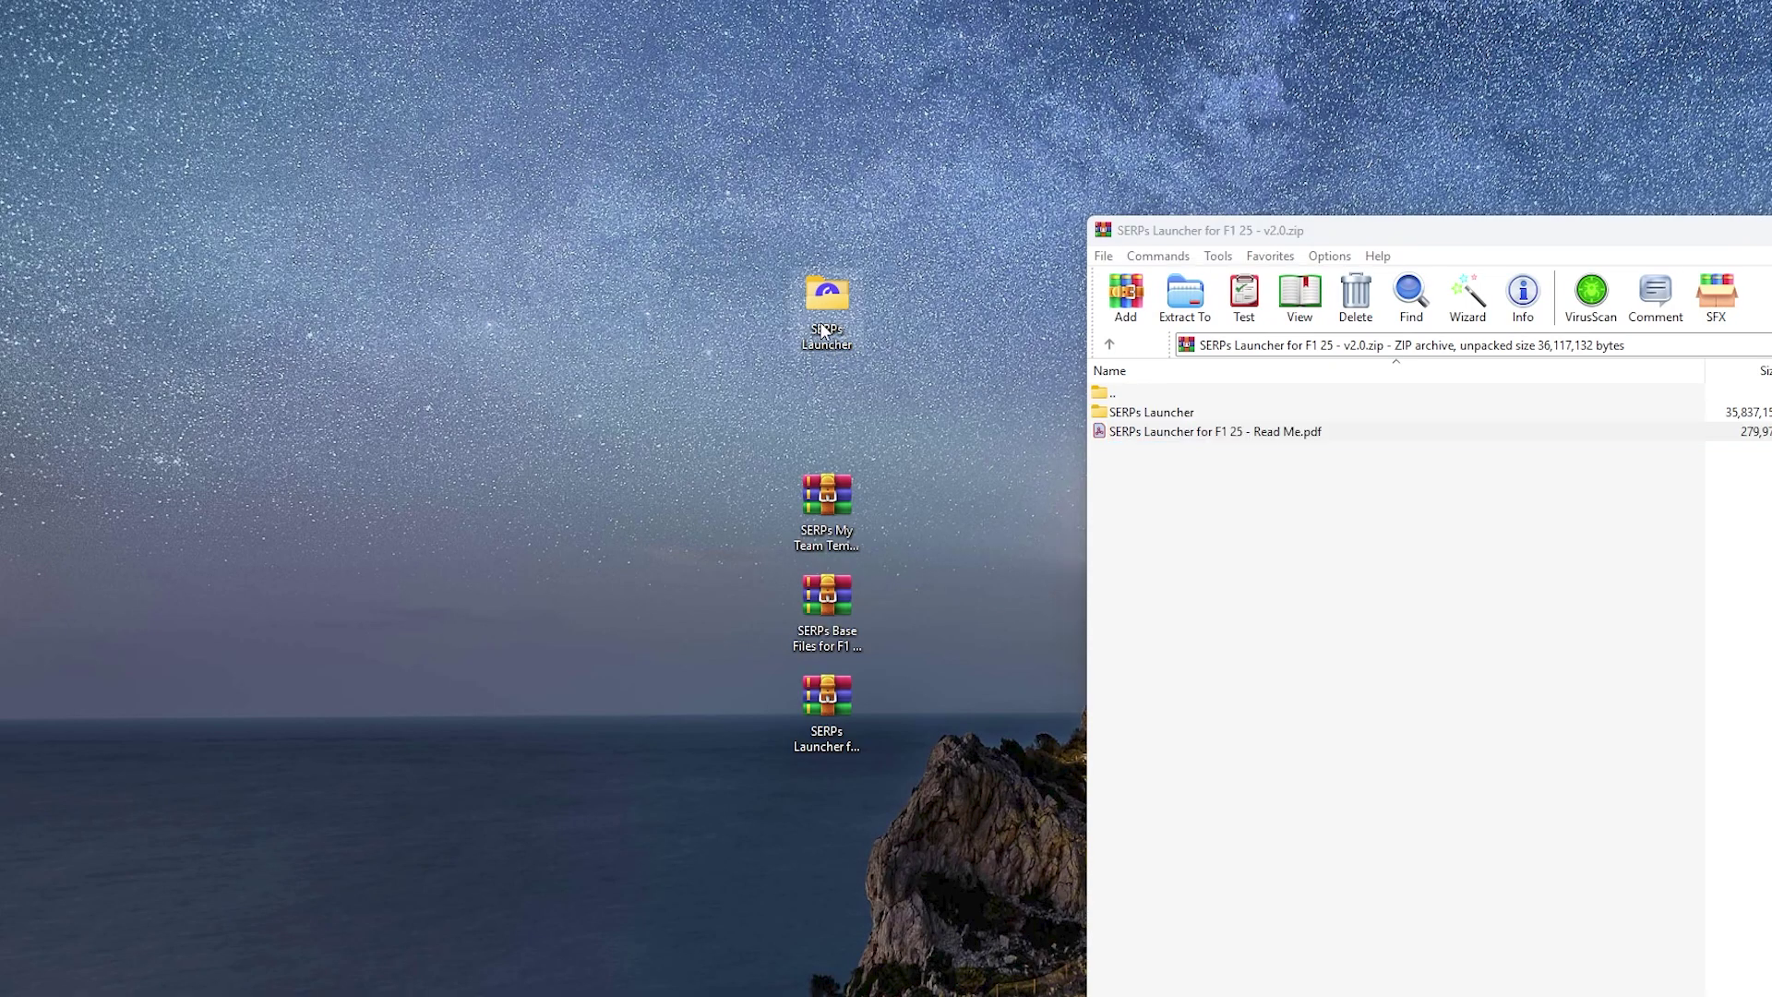
double_click(1250, 499)
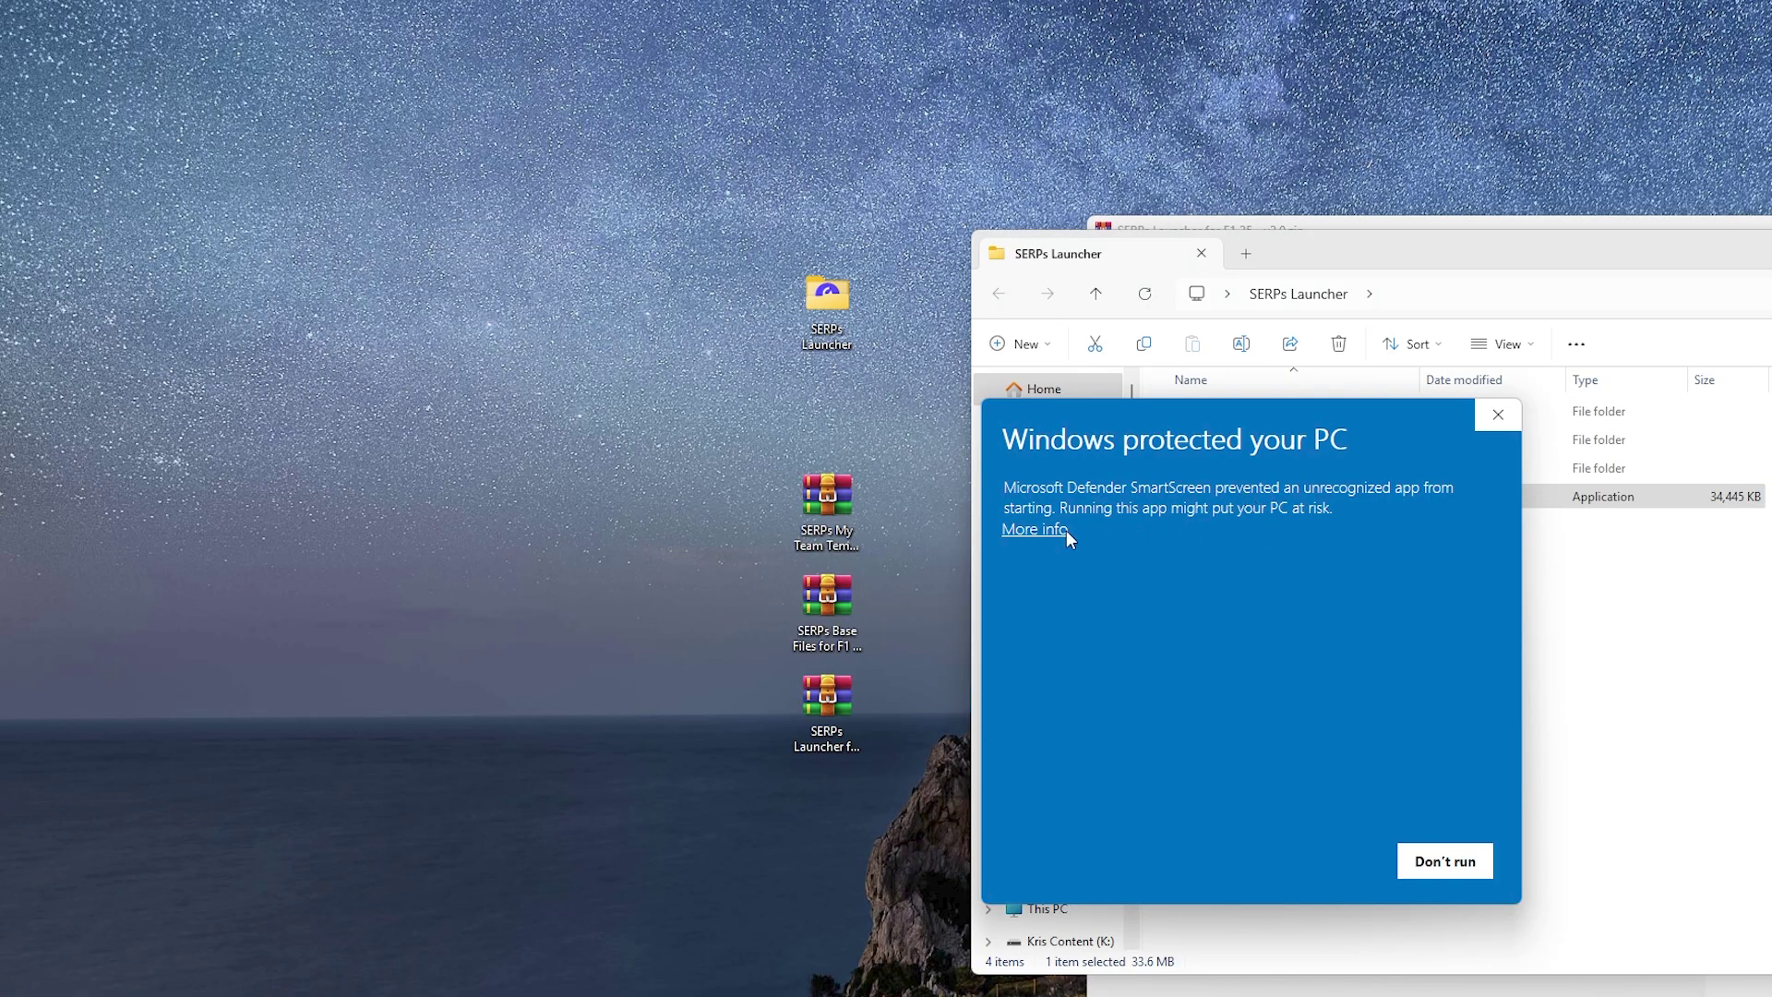
click(1052, 530)
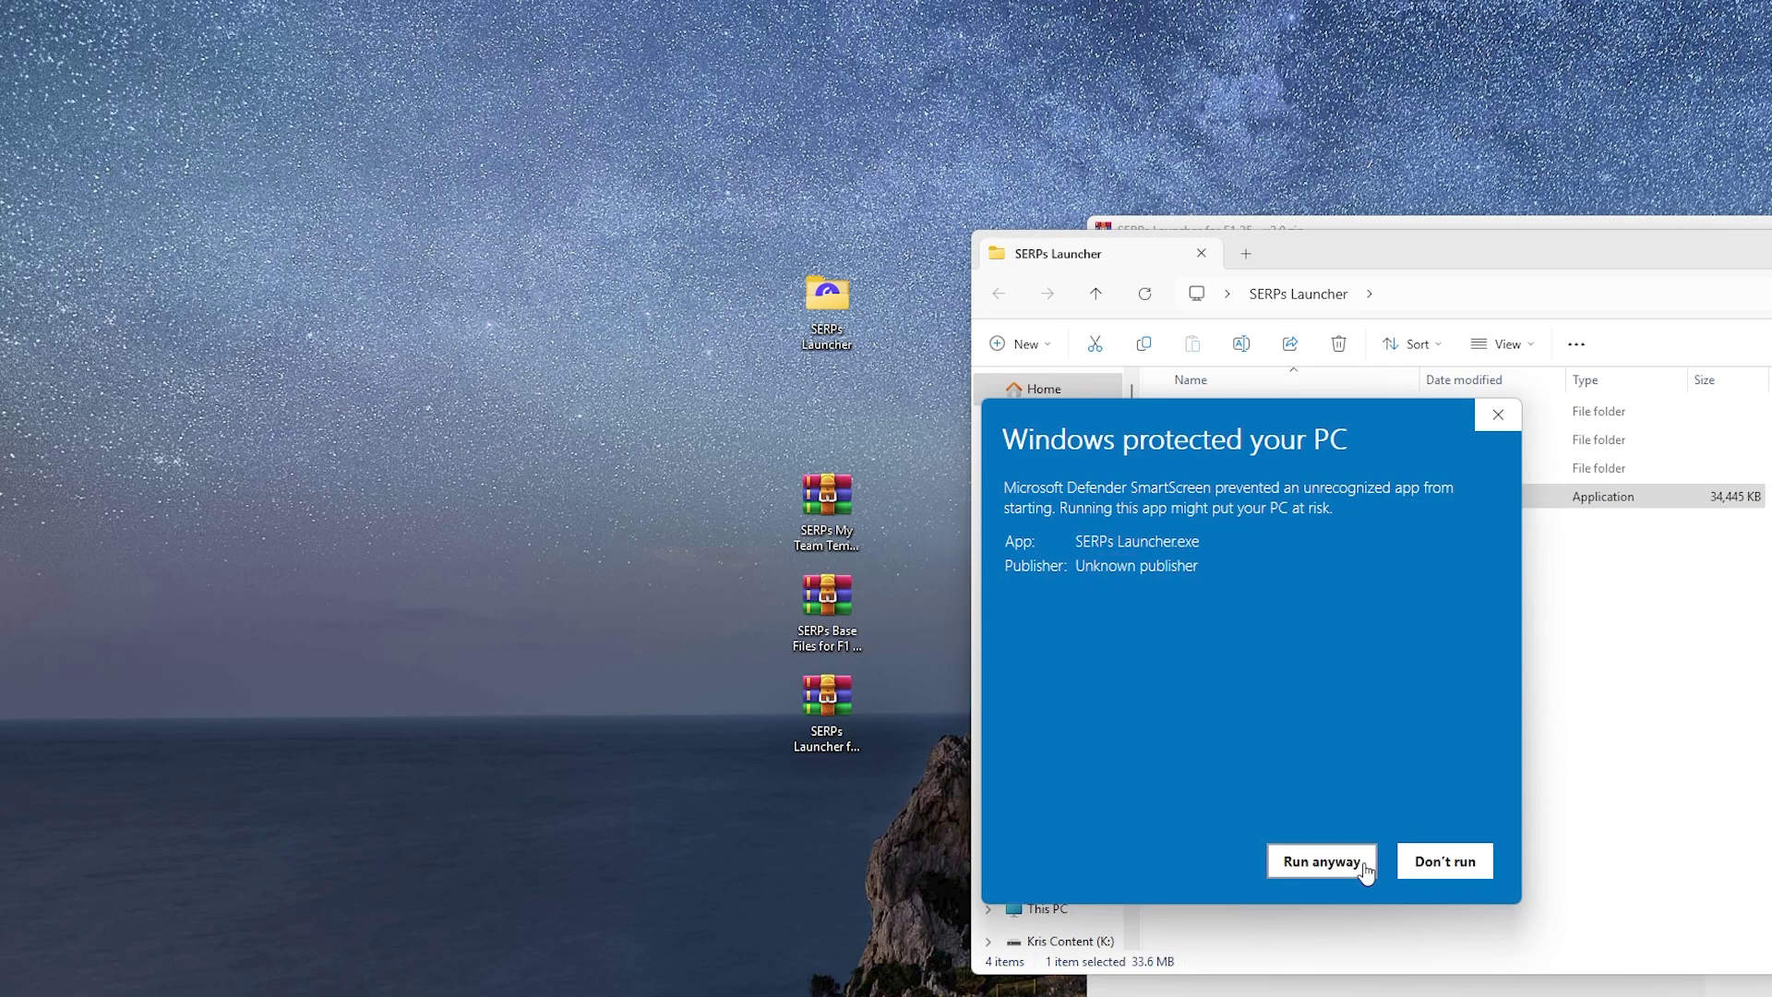
click(1321, 861)
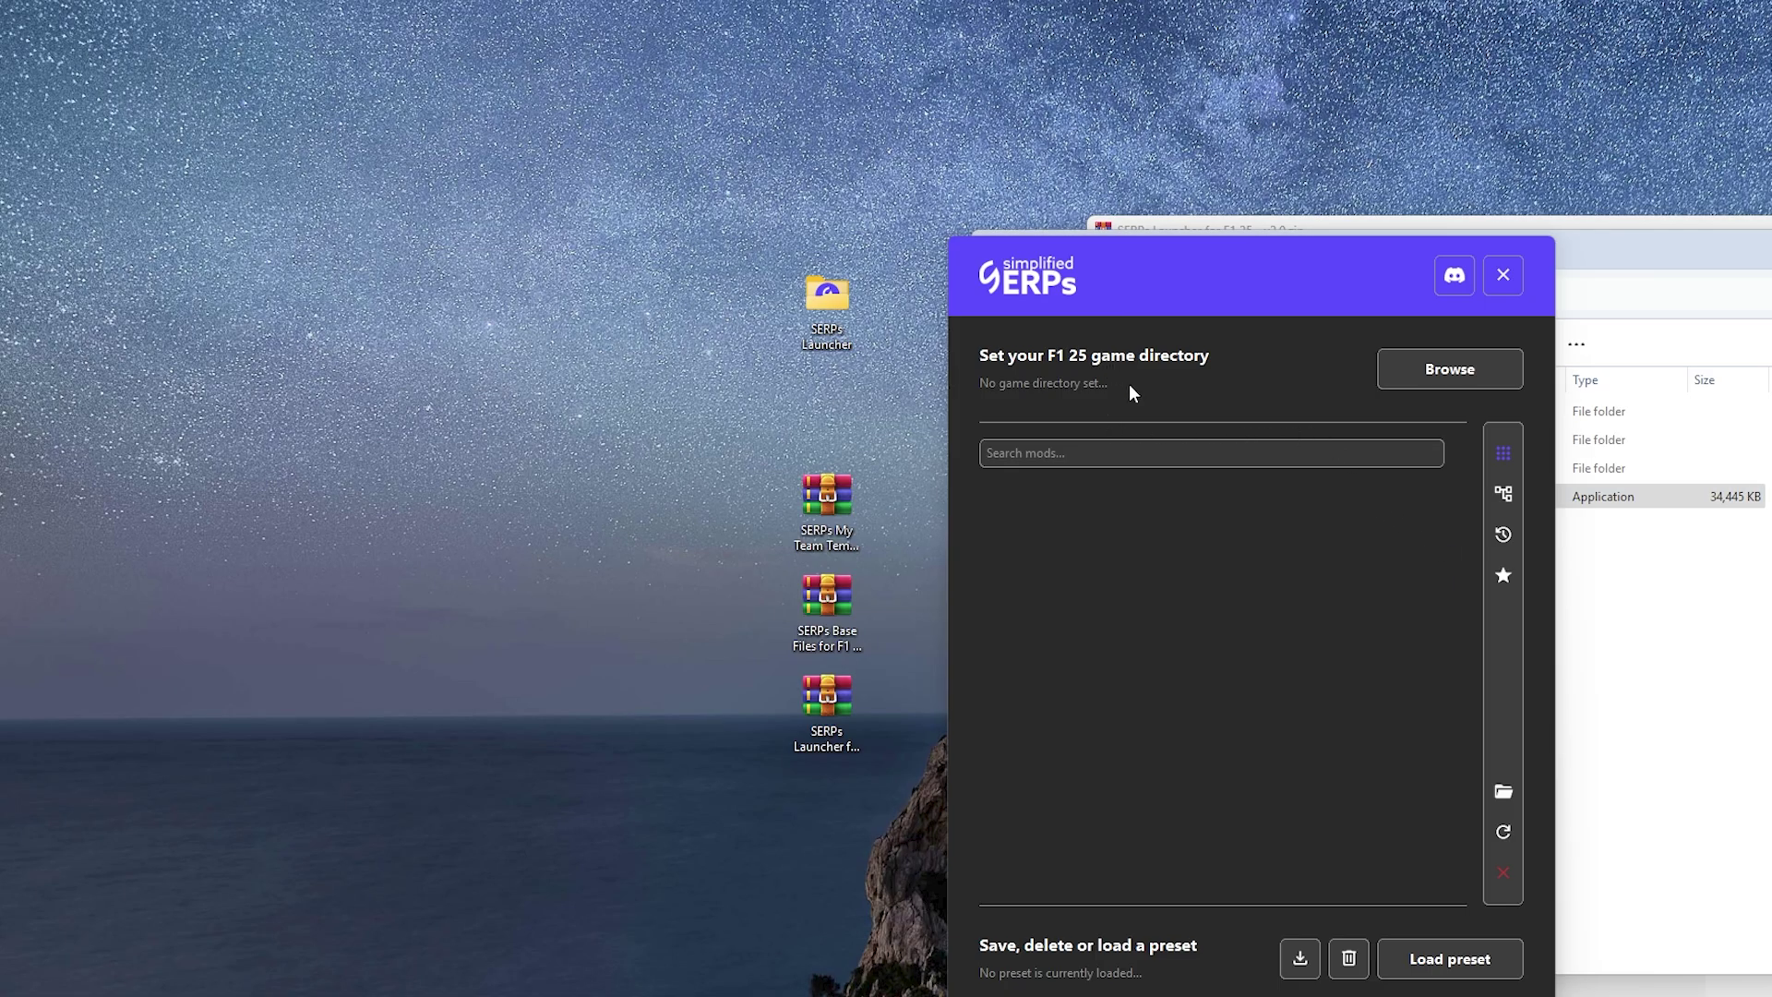
click(1417, 387)
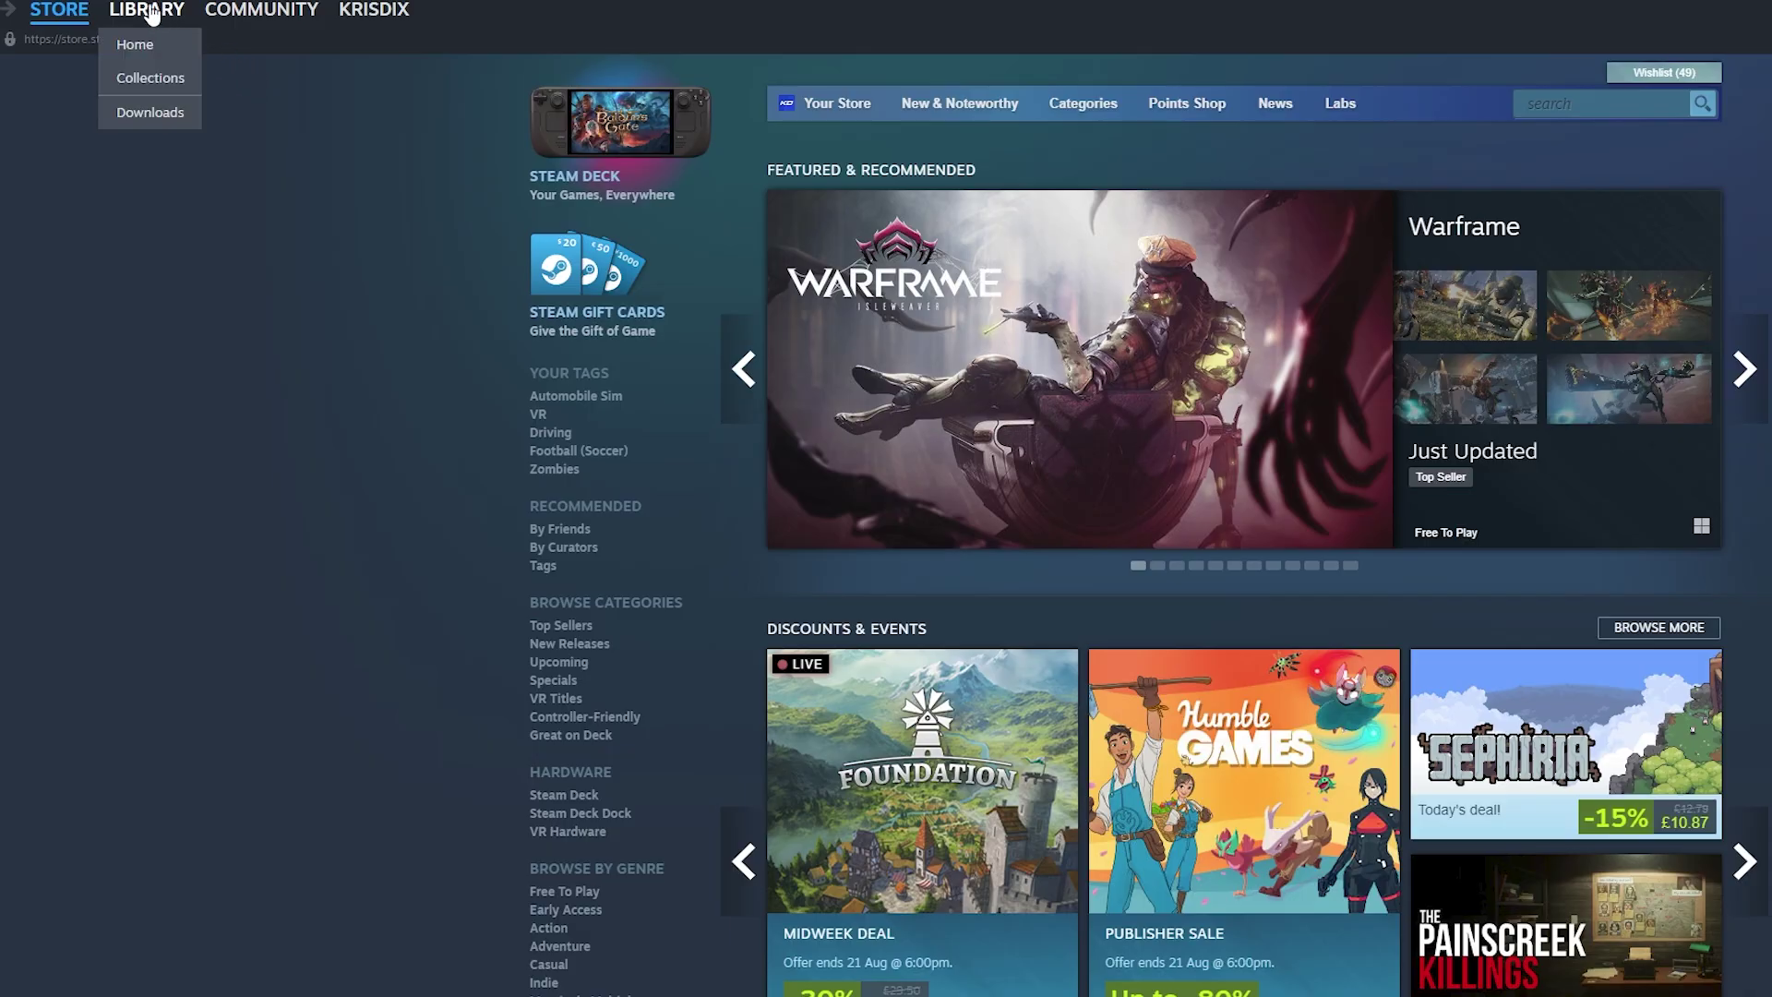
Open Assetto Corsa EVO's install folder through Steam's Properties > Installed Files > Browse.
click(150, 12)
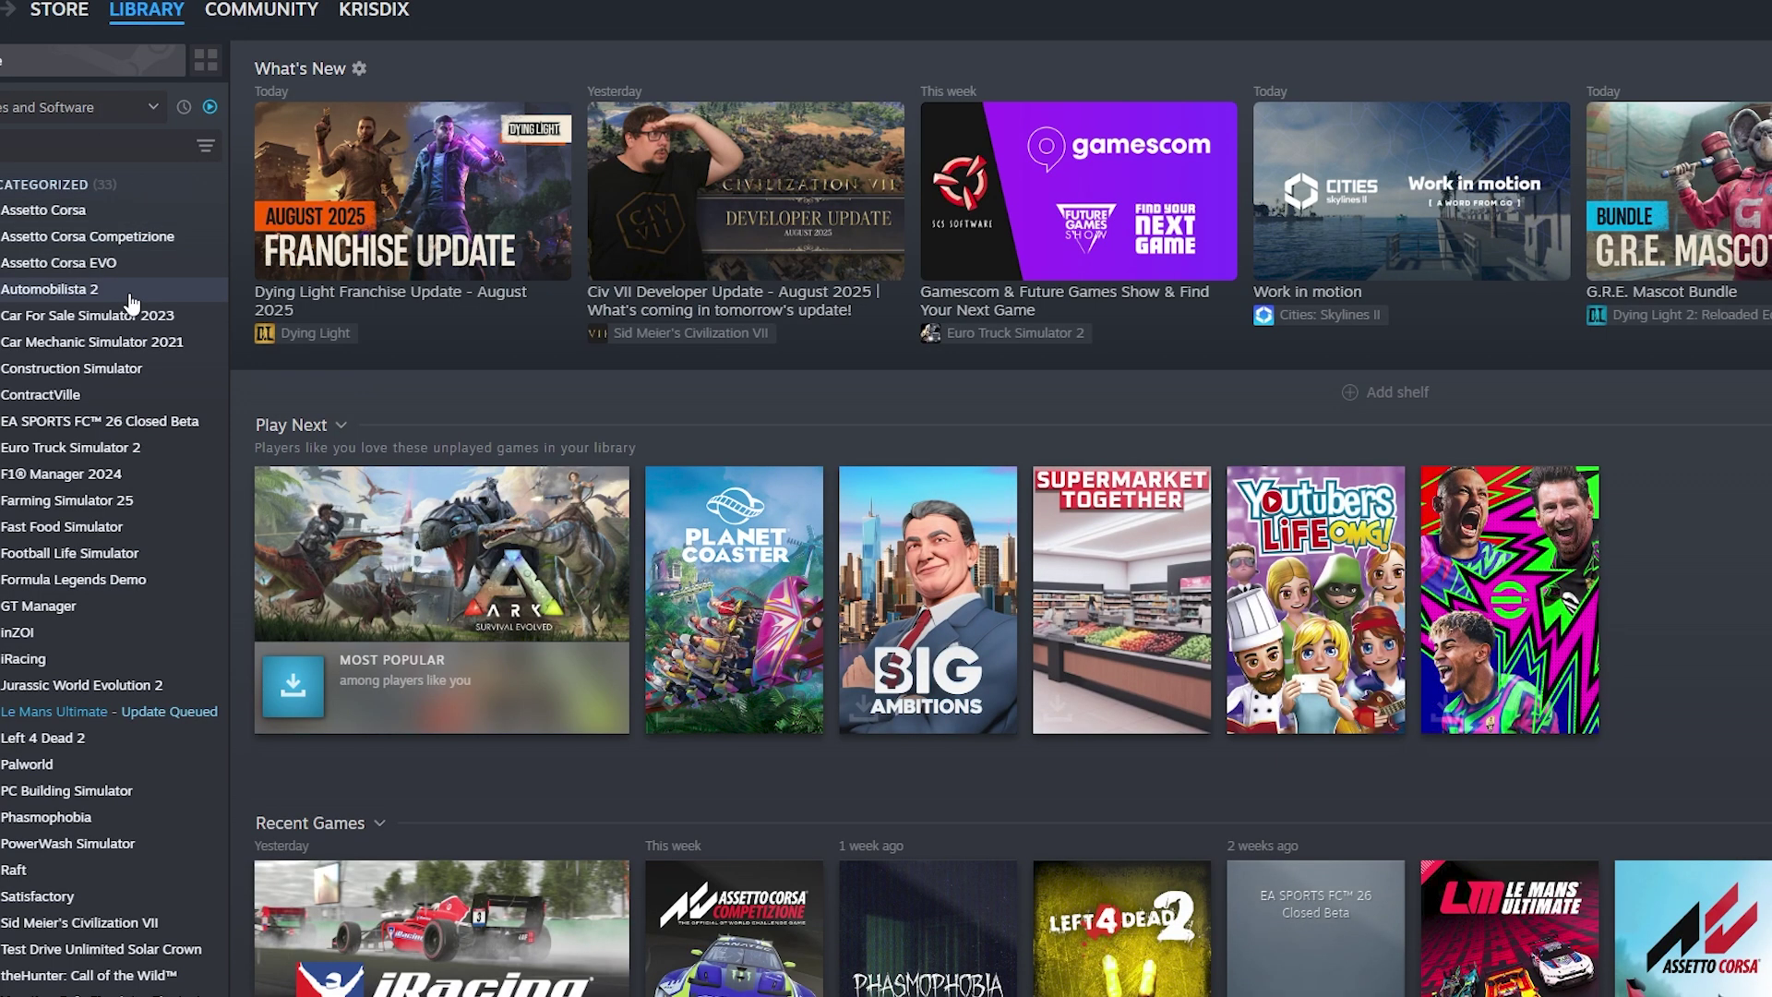
right_click(56, 262)
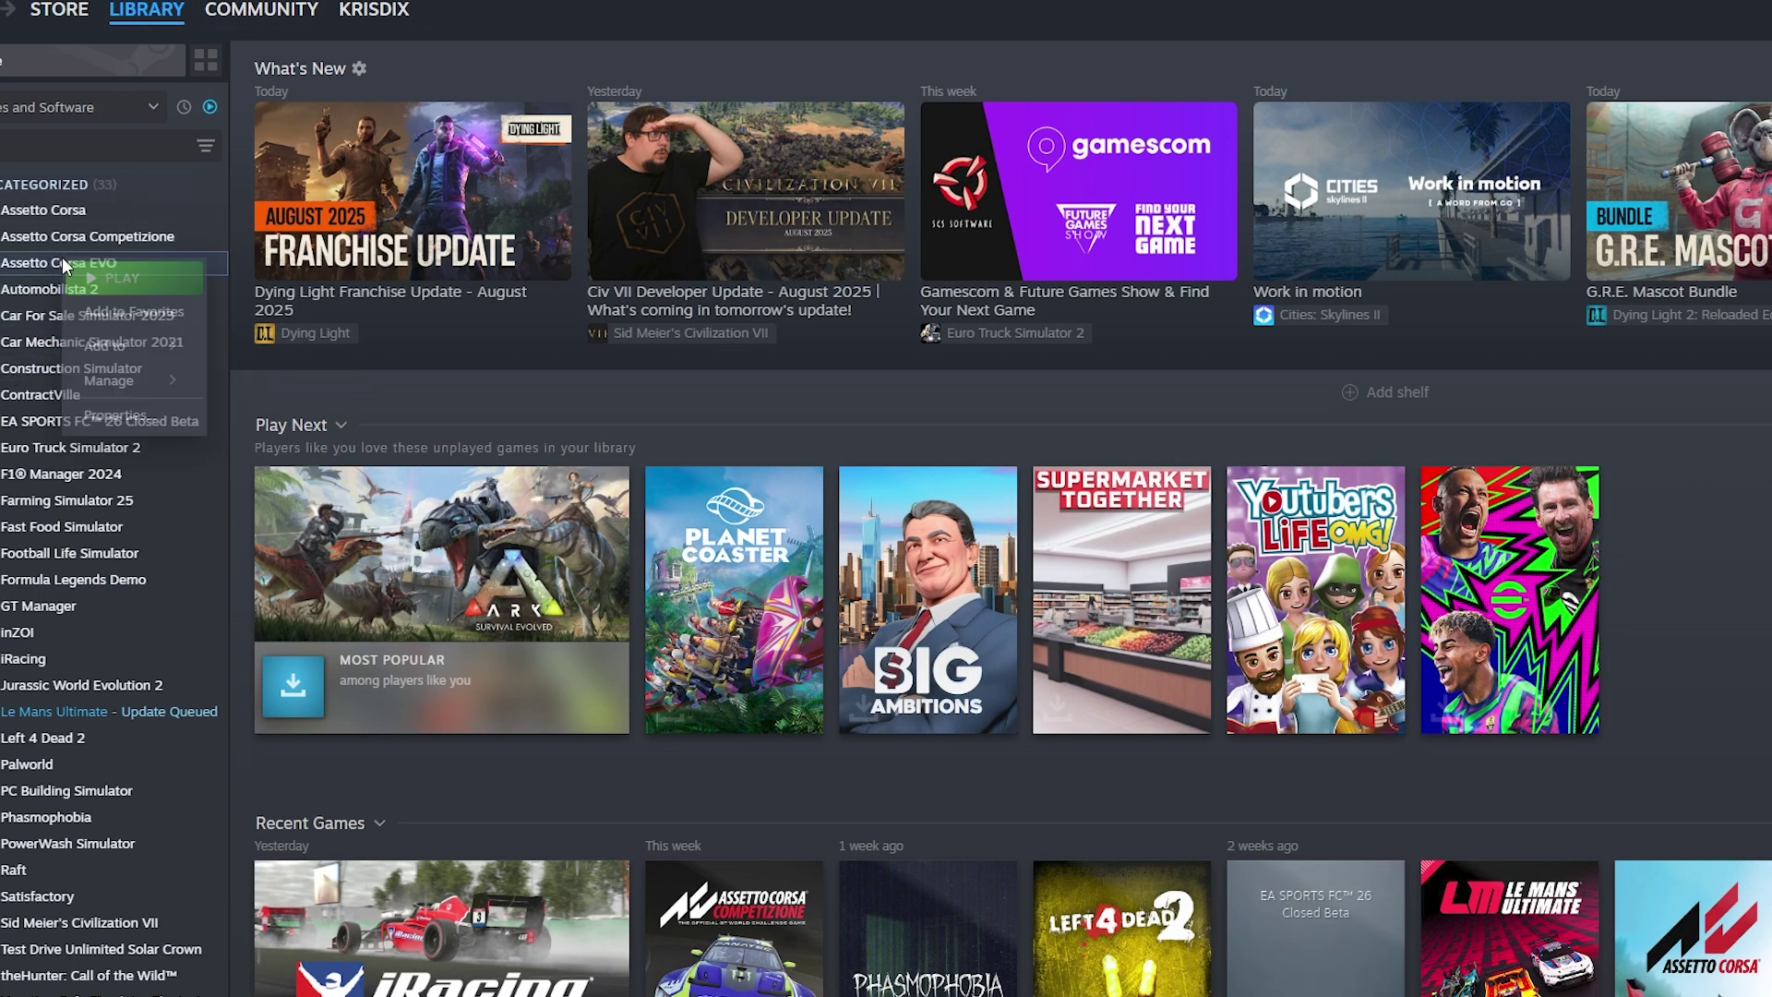
click(118, 414)
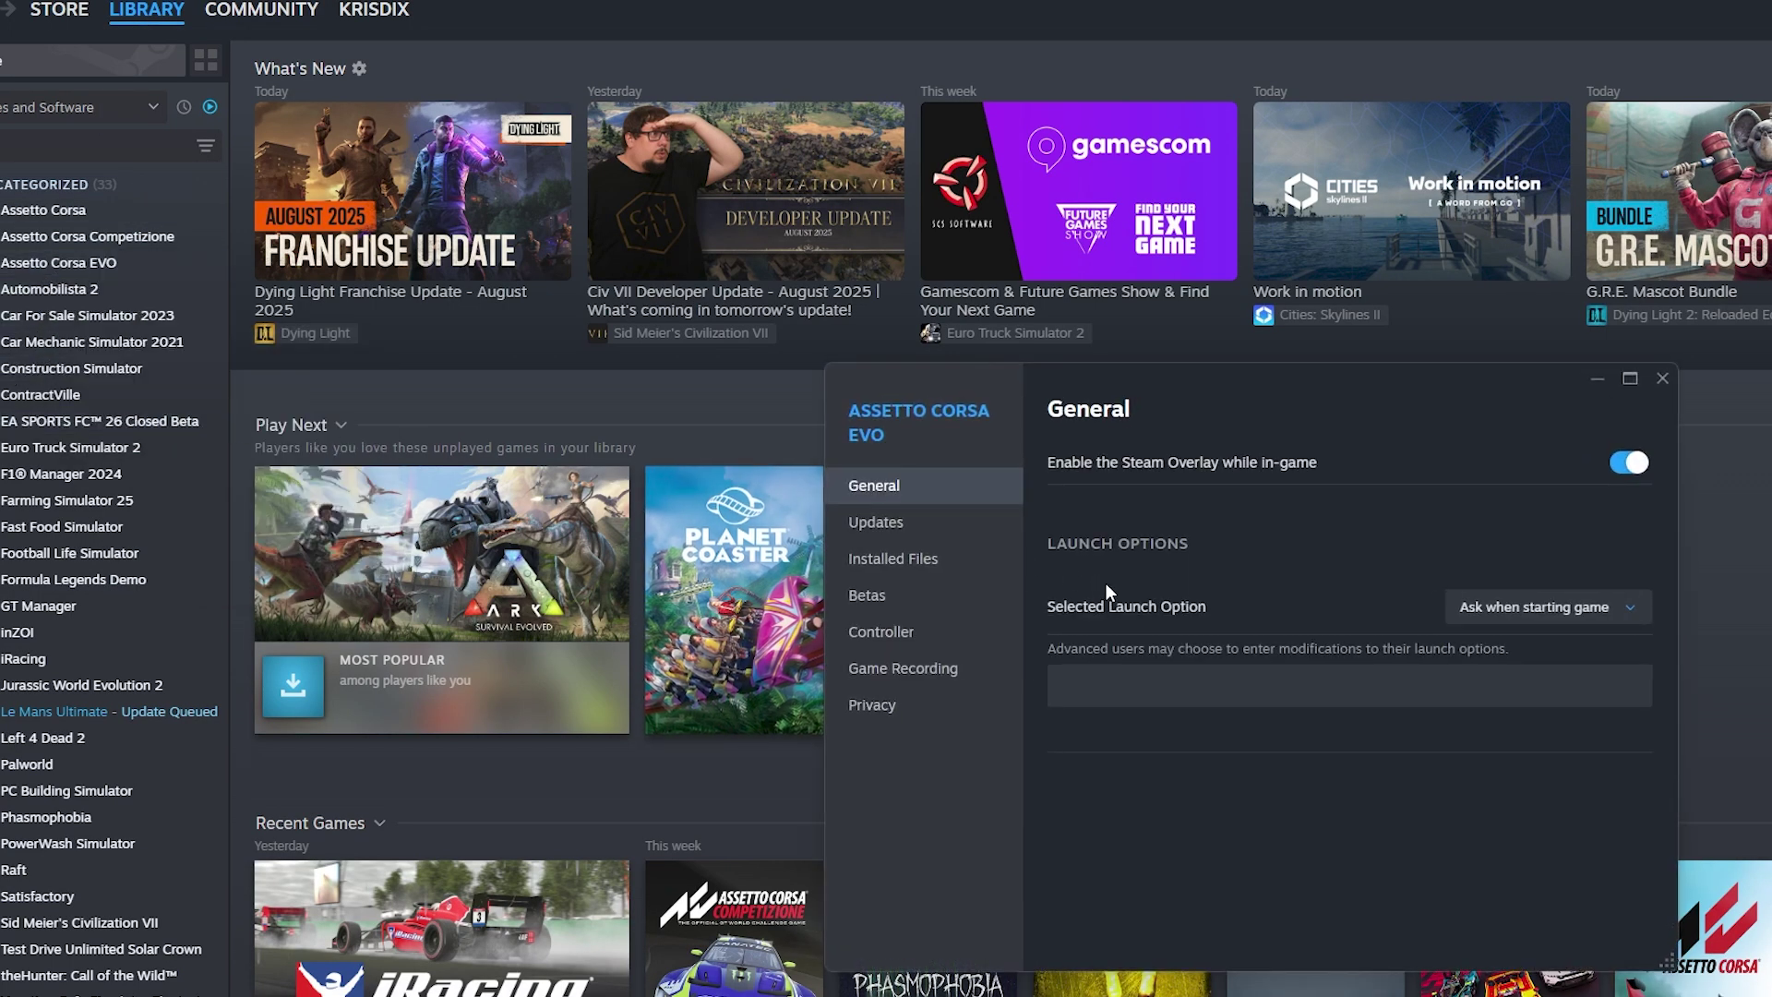
click(960, 580)
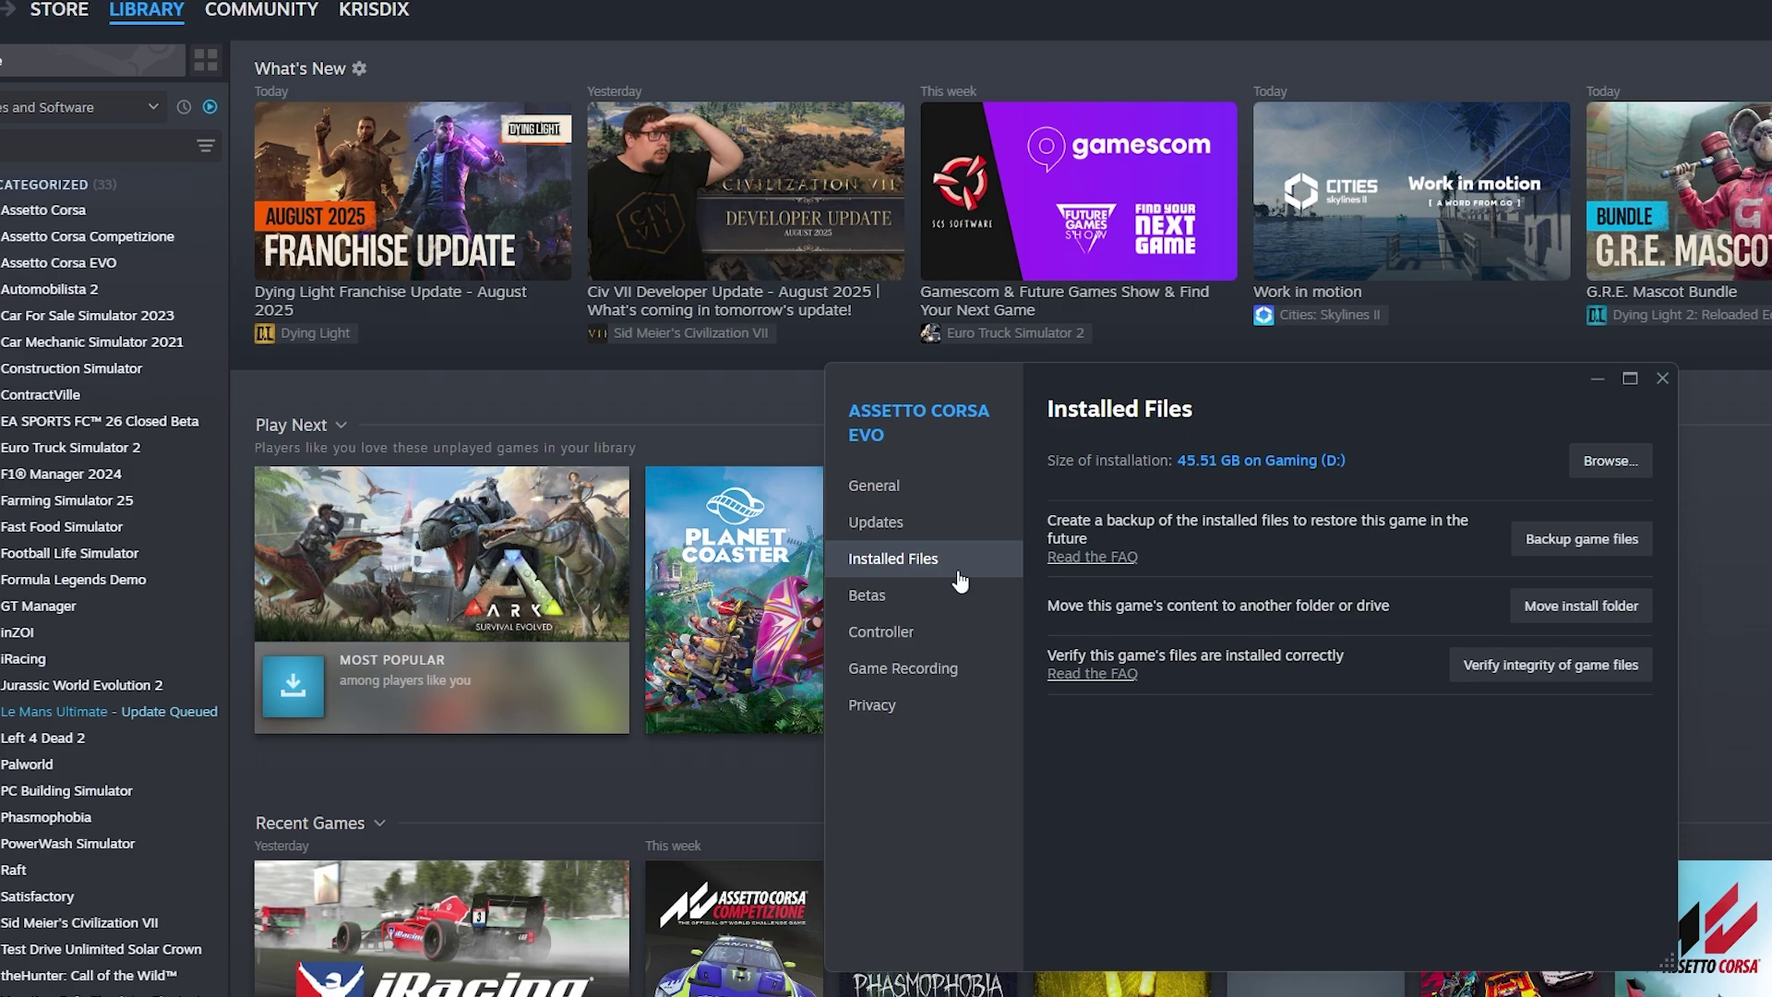
click(1607, 460)
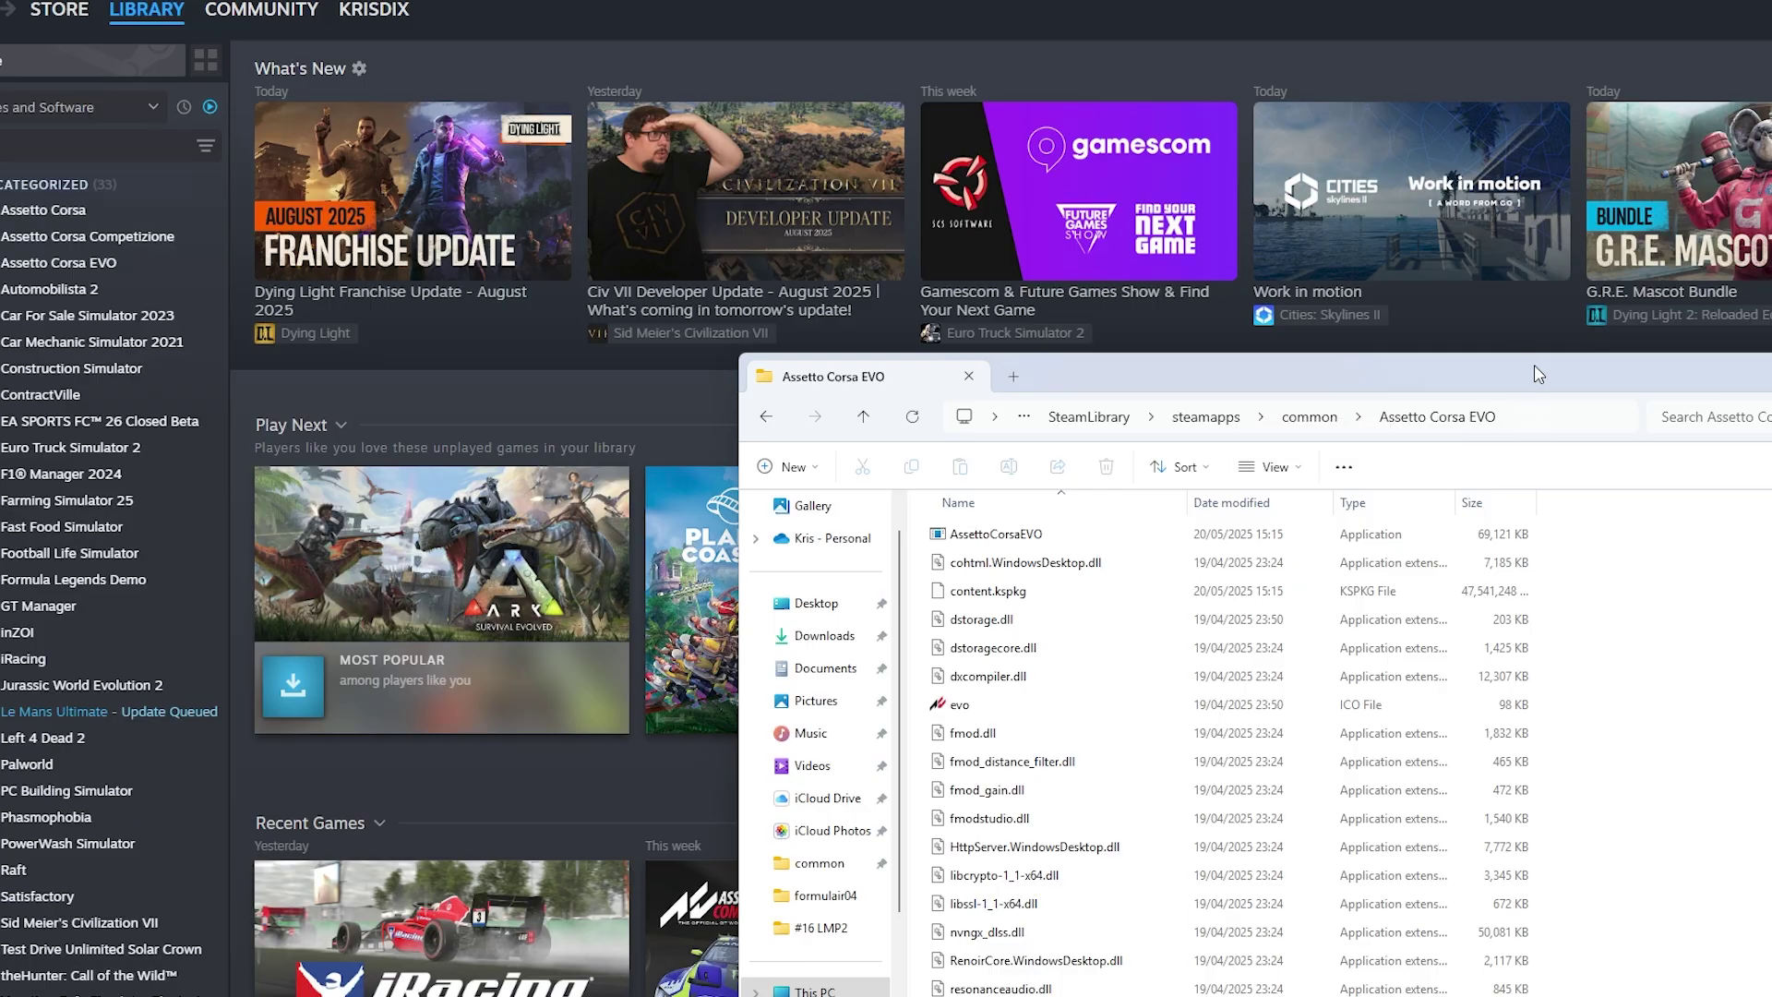
drag(1539, 372, 1392, 368)
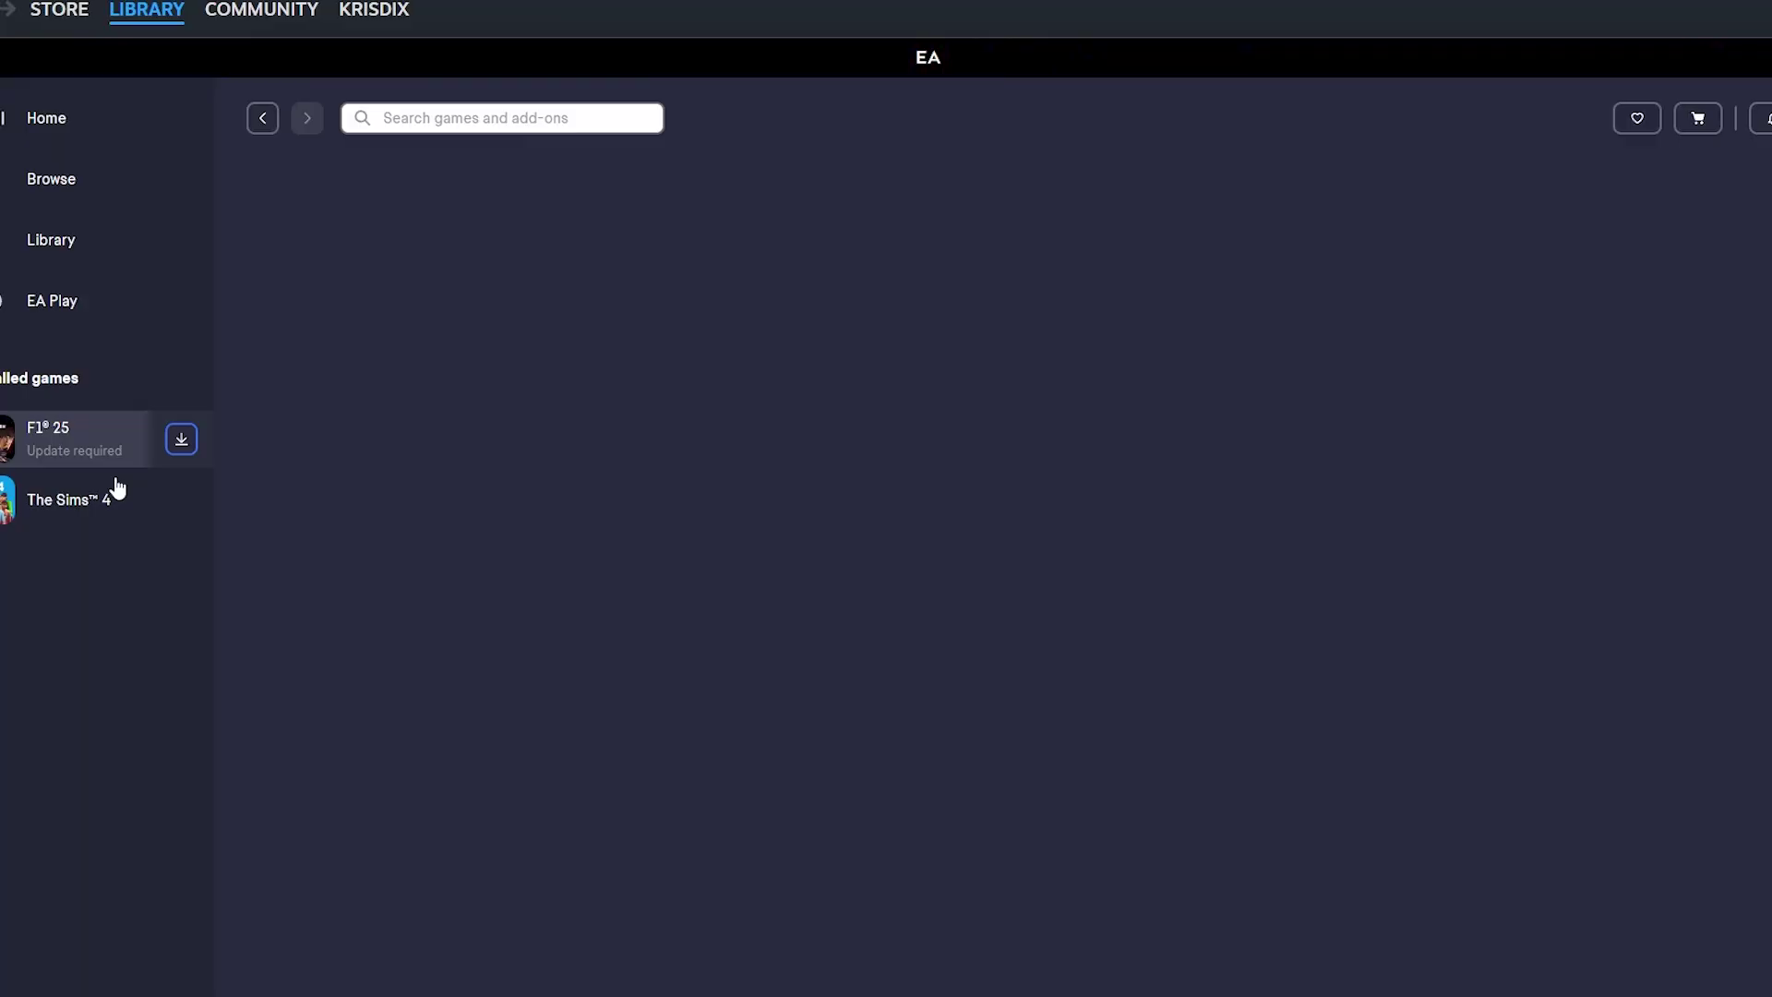
Open F1 25's install folder from its properties in the EA app.
click(109, 457)
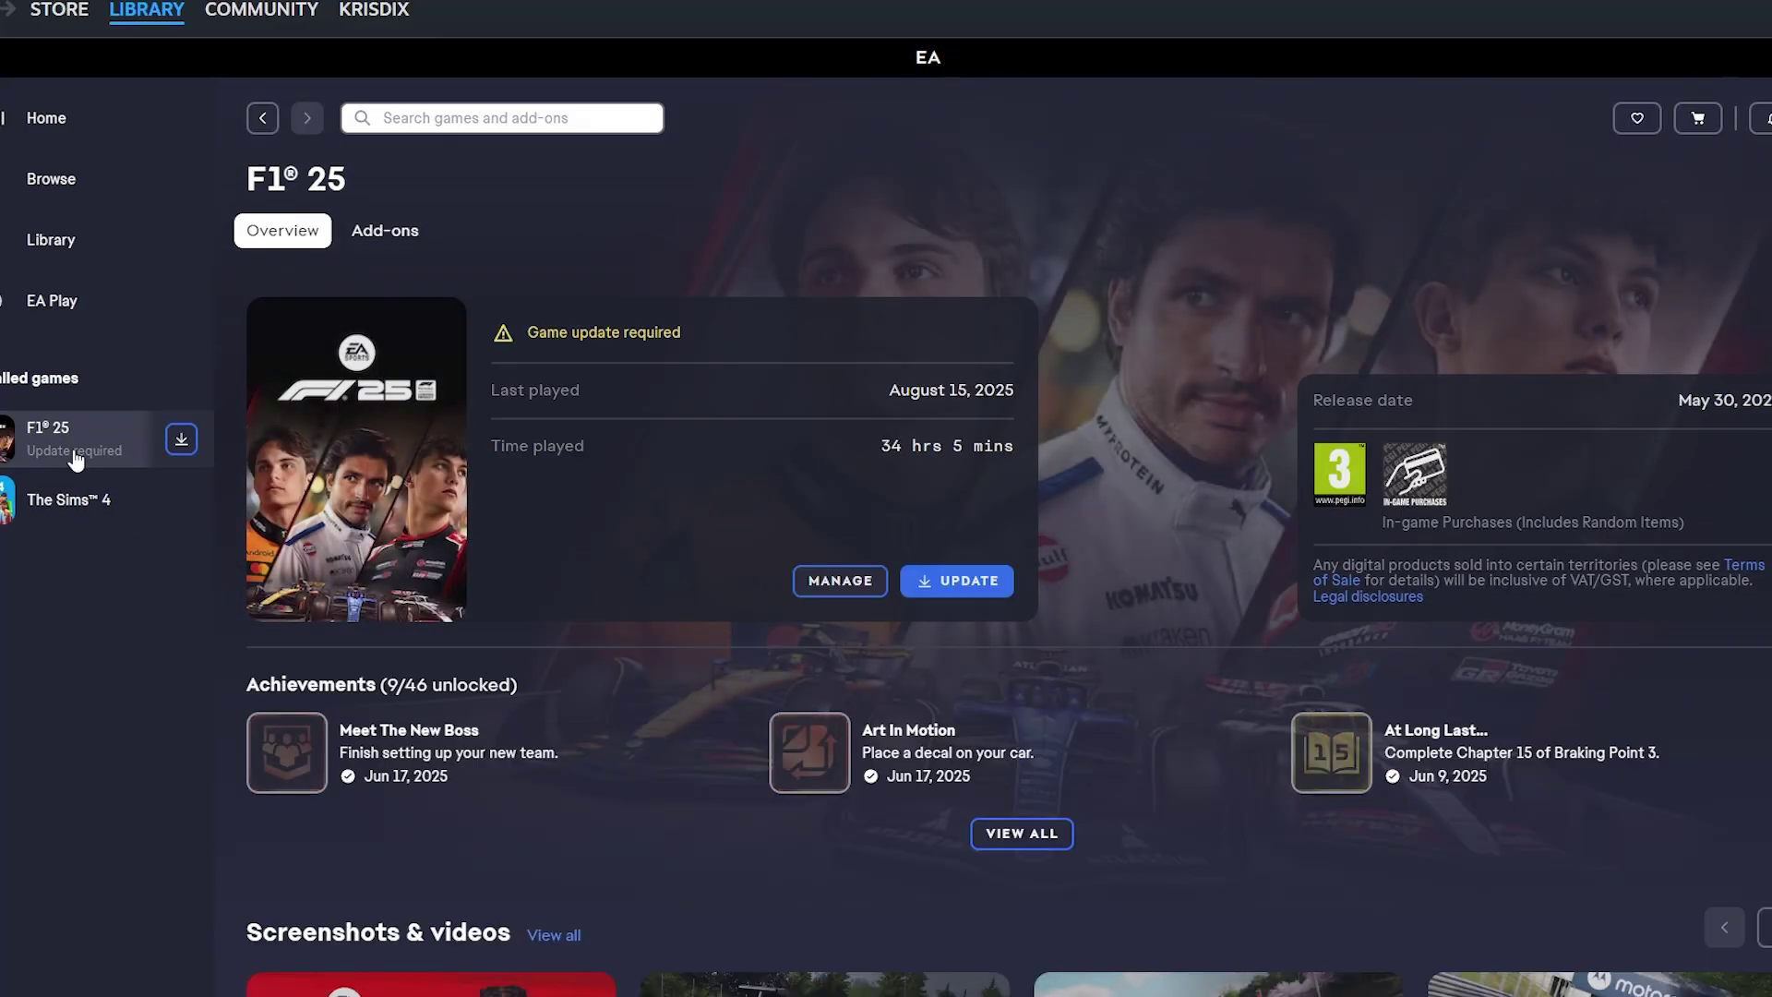
click(849, 583)
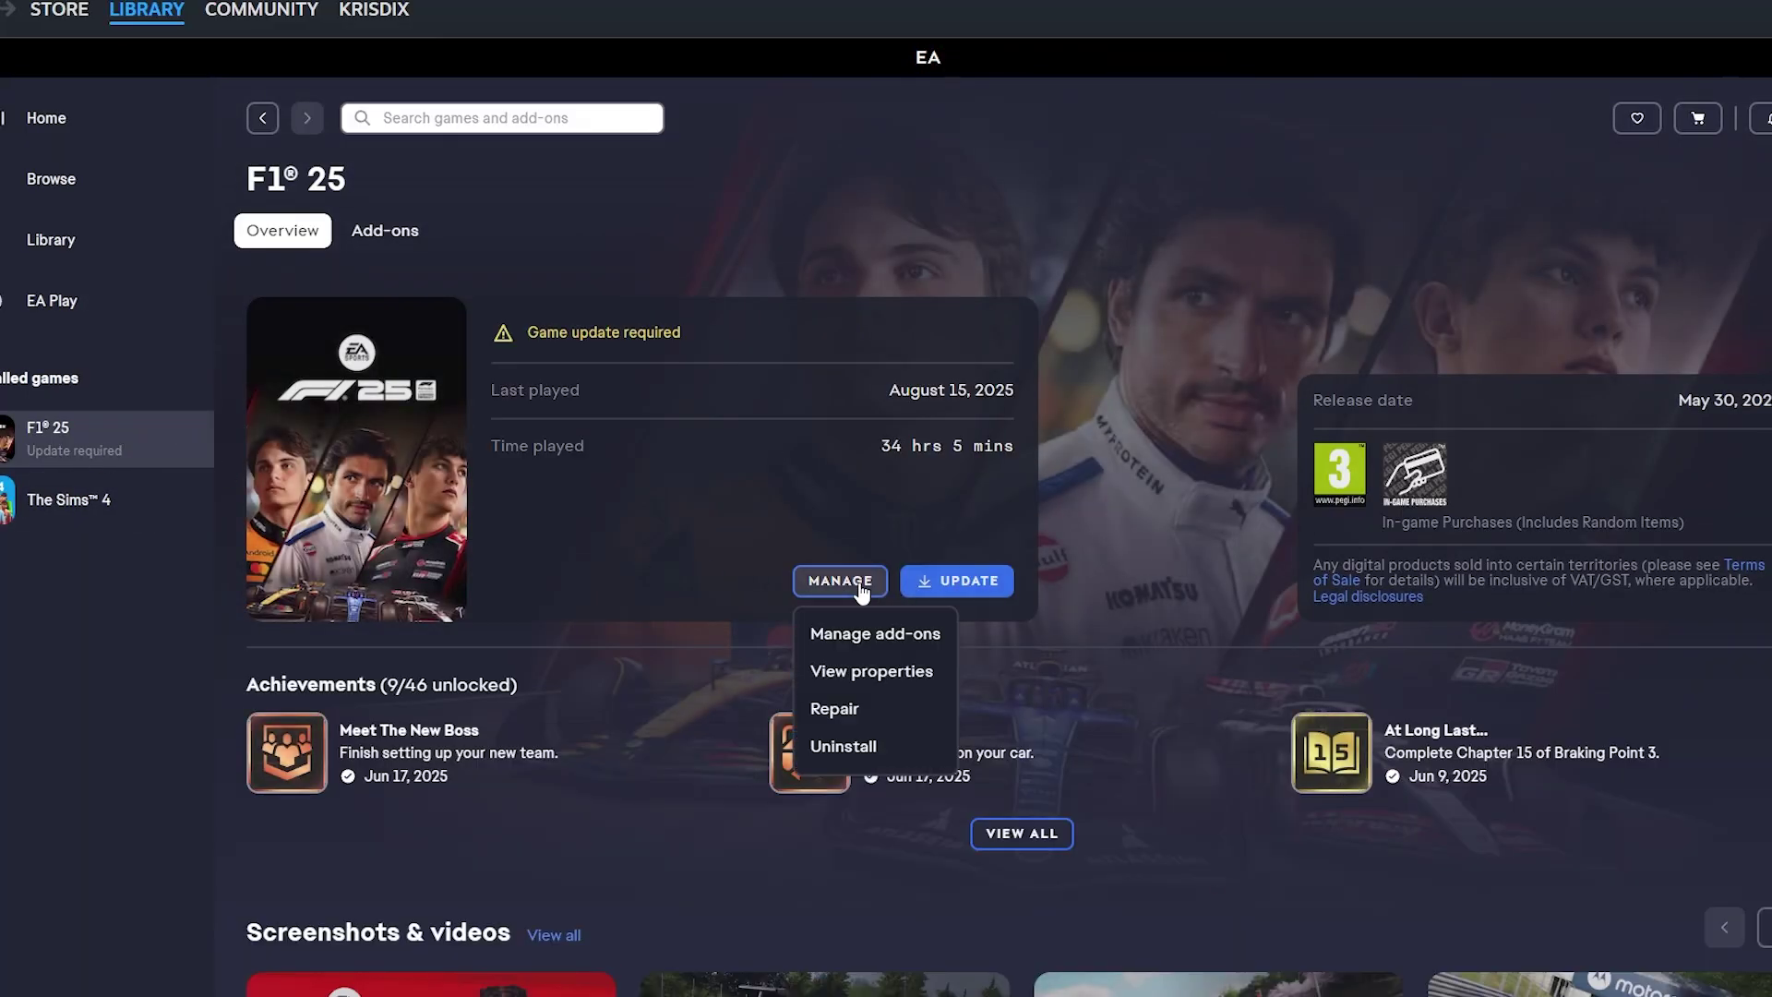
click(878, 683)
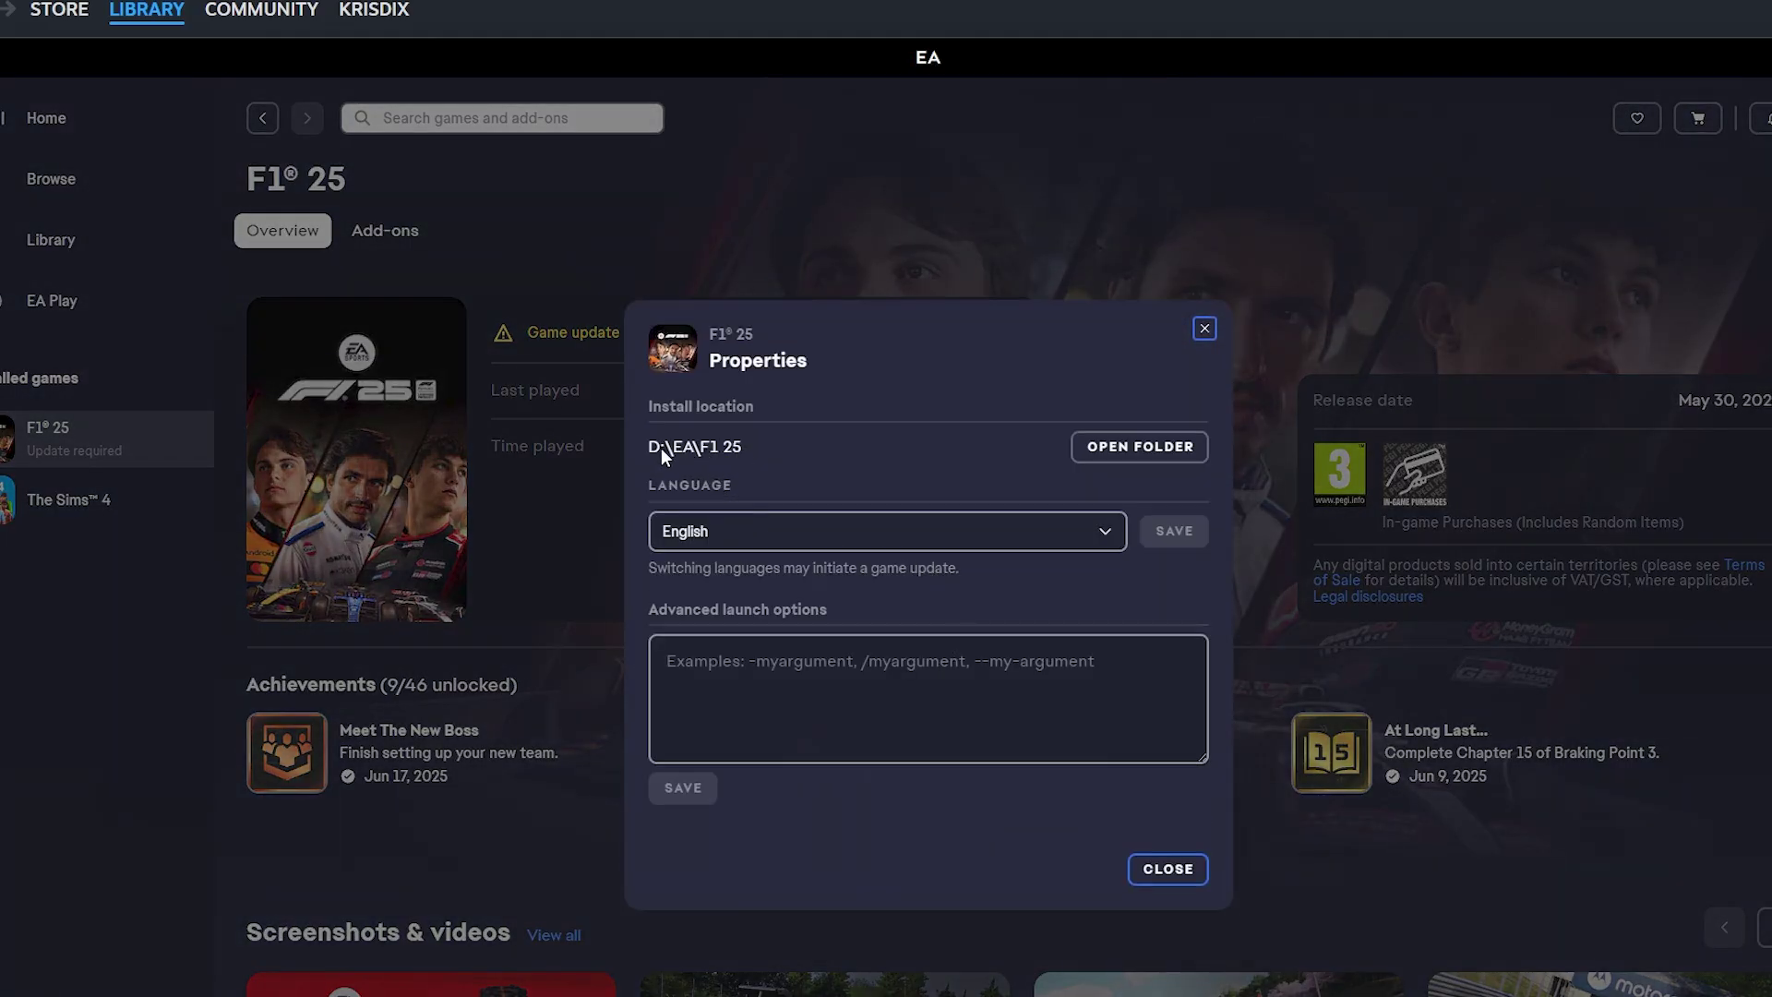
click(1154, 451)
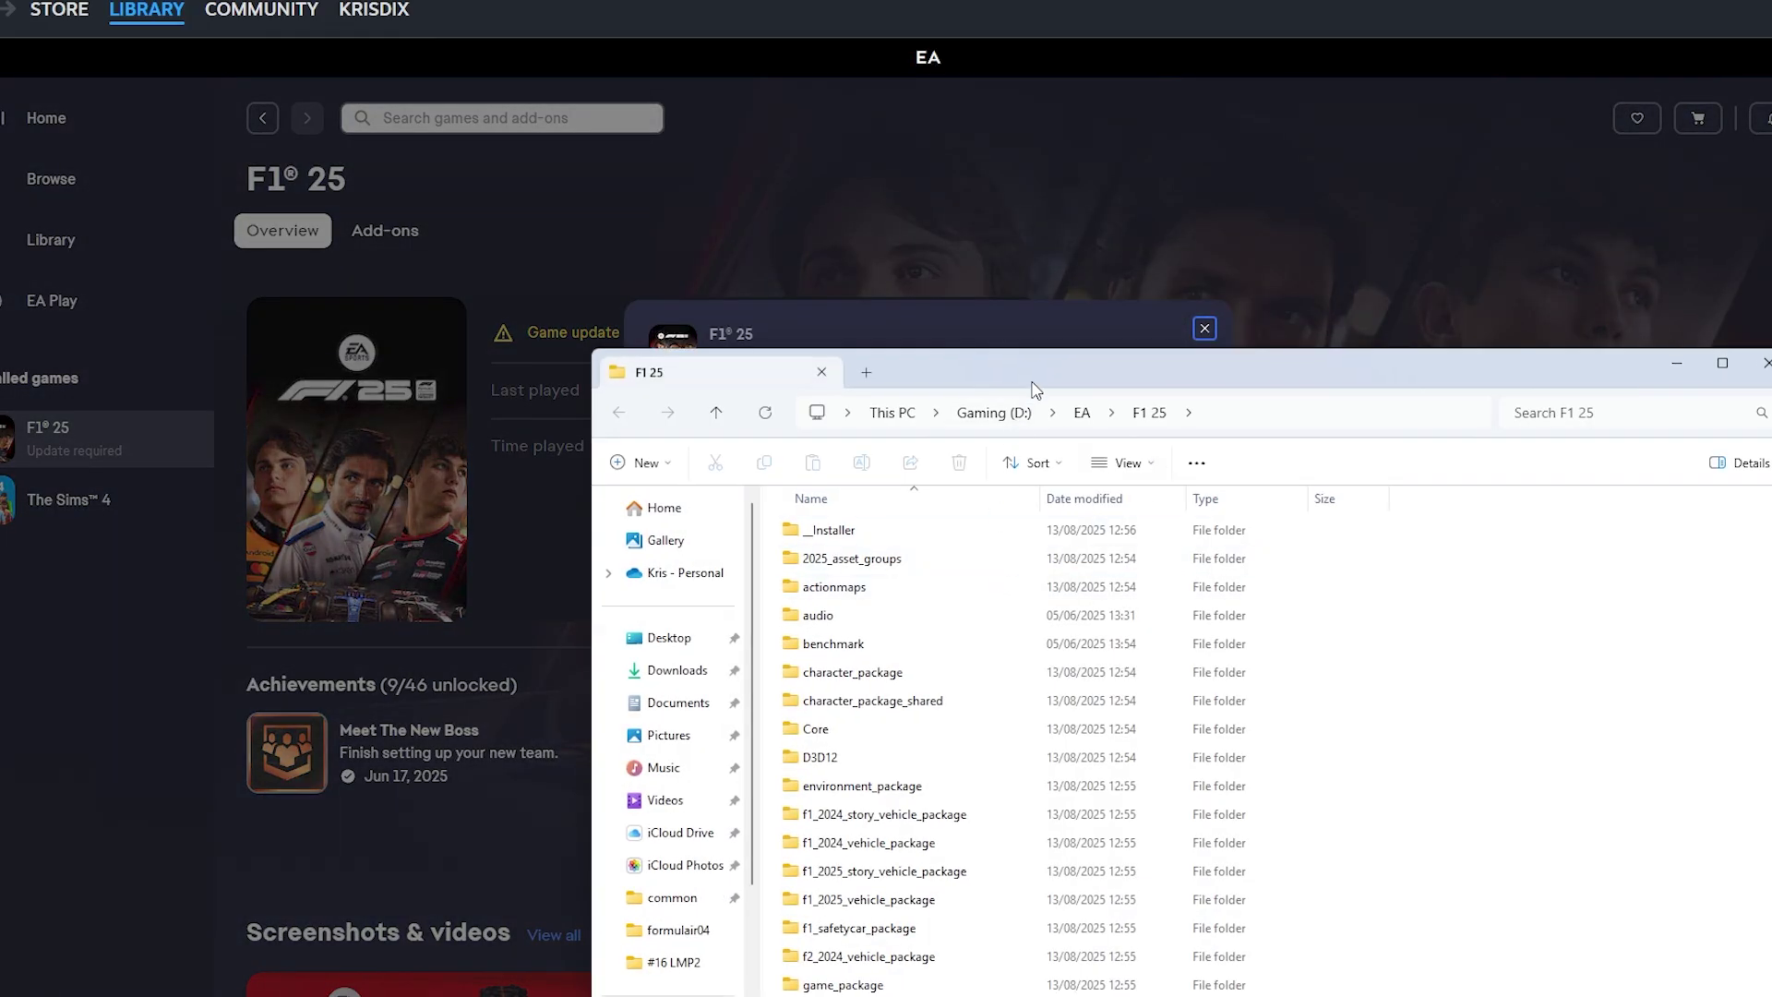
drag(1032, 388, 1039, 446)
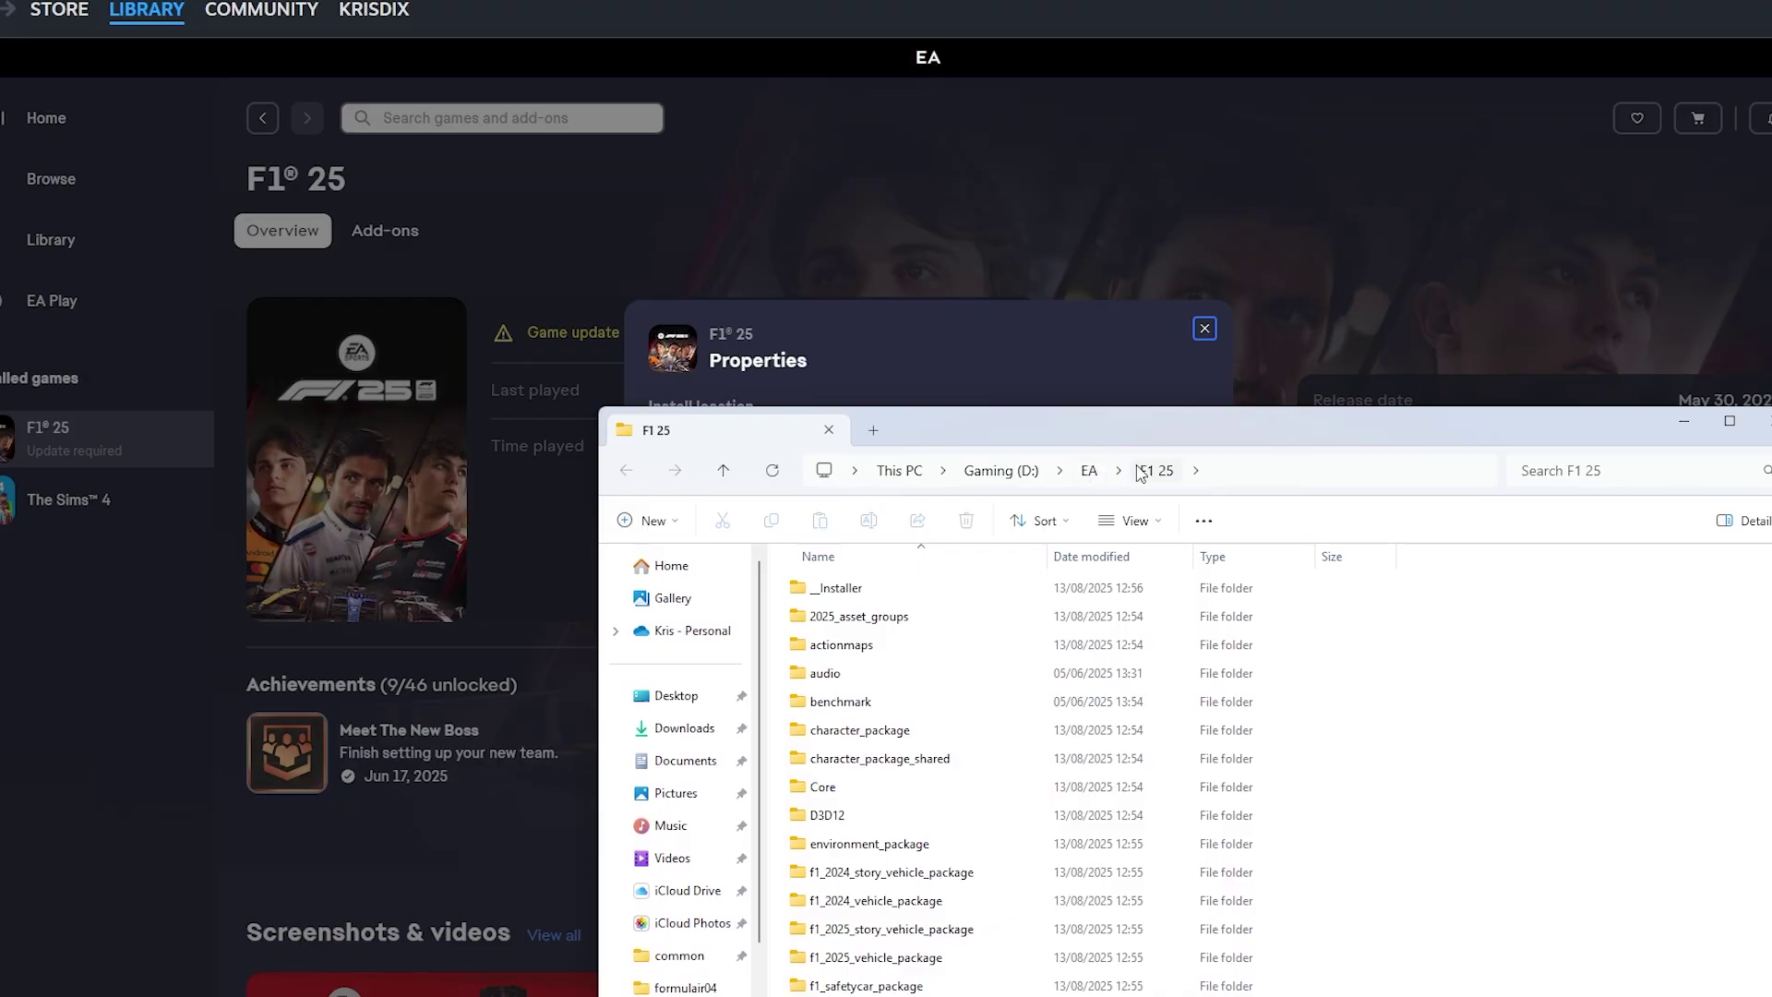
Copy the D:\EA\F1 25 install path from Explorer's address bar.
click(1095, 470)
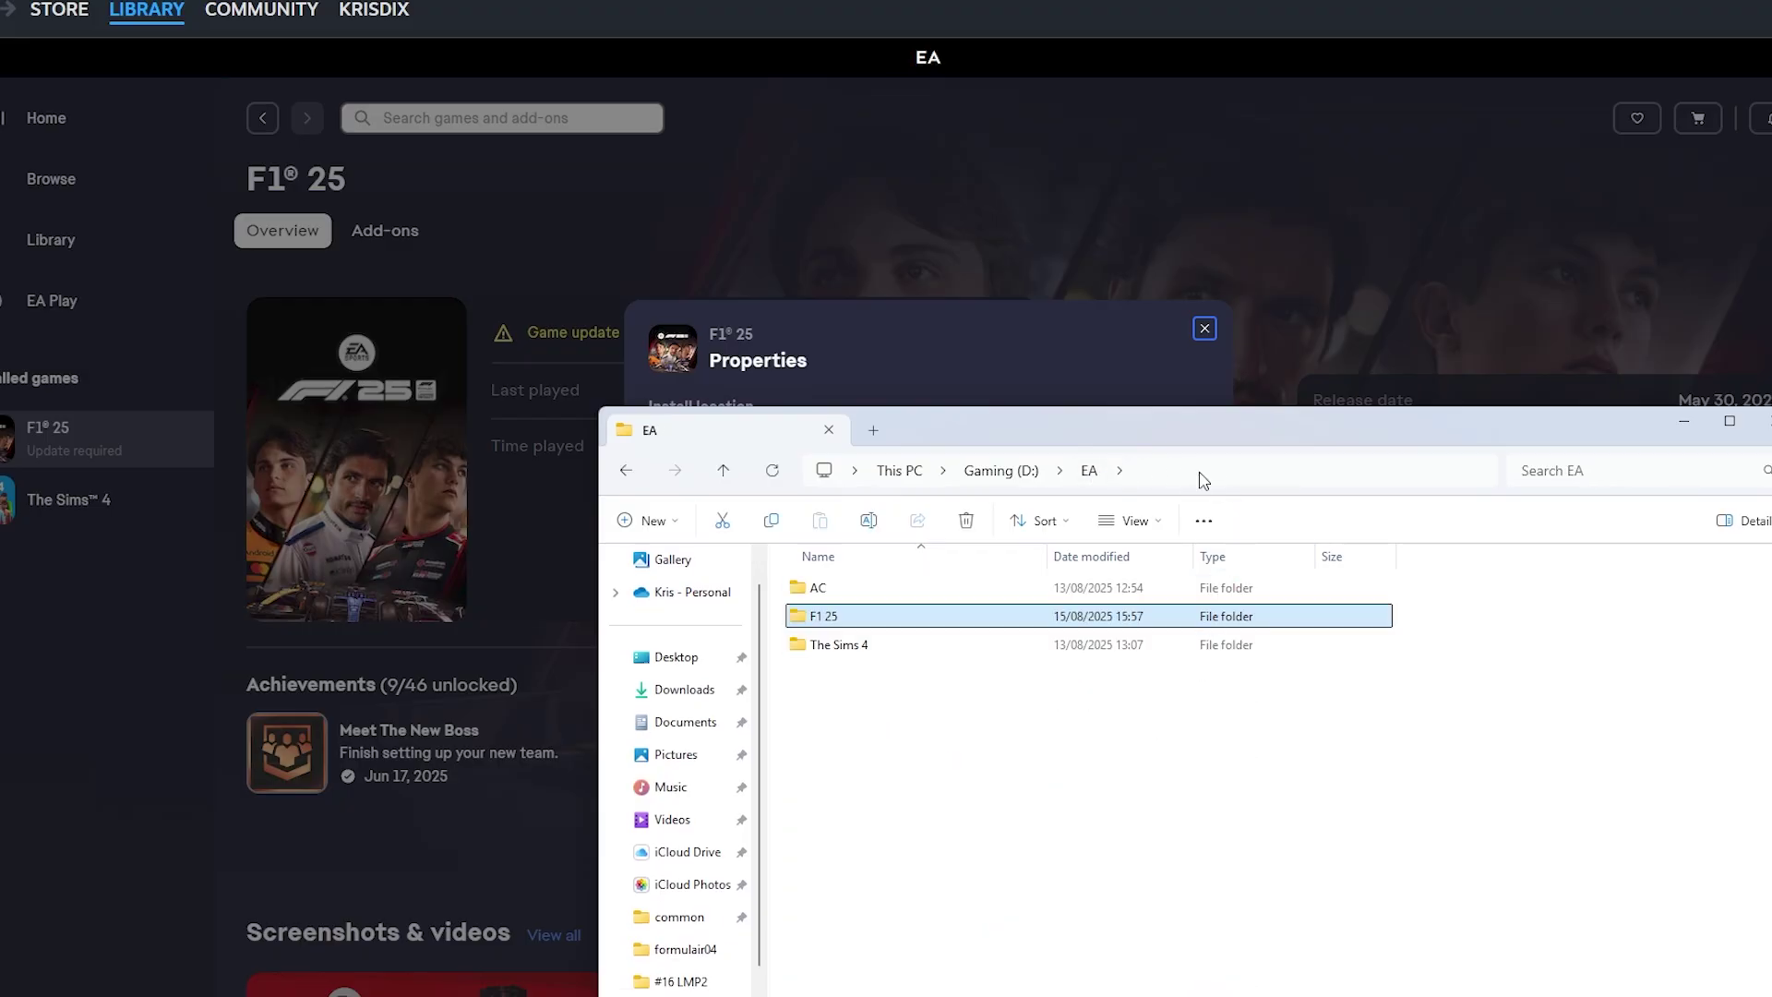
right_click(1107, 617)
click(1167, 689)
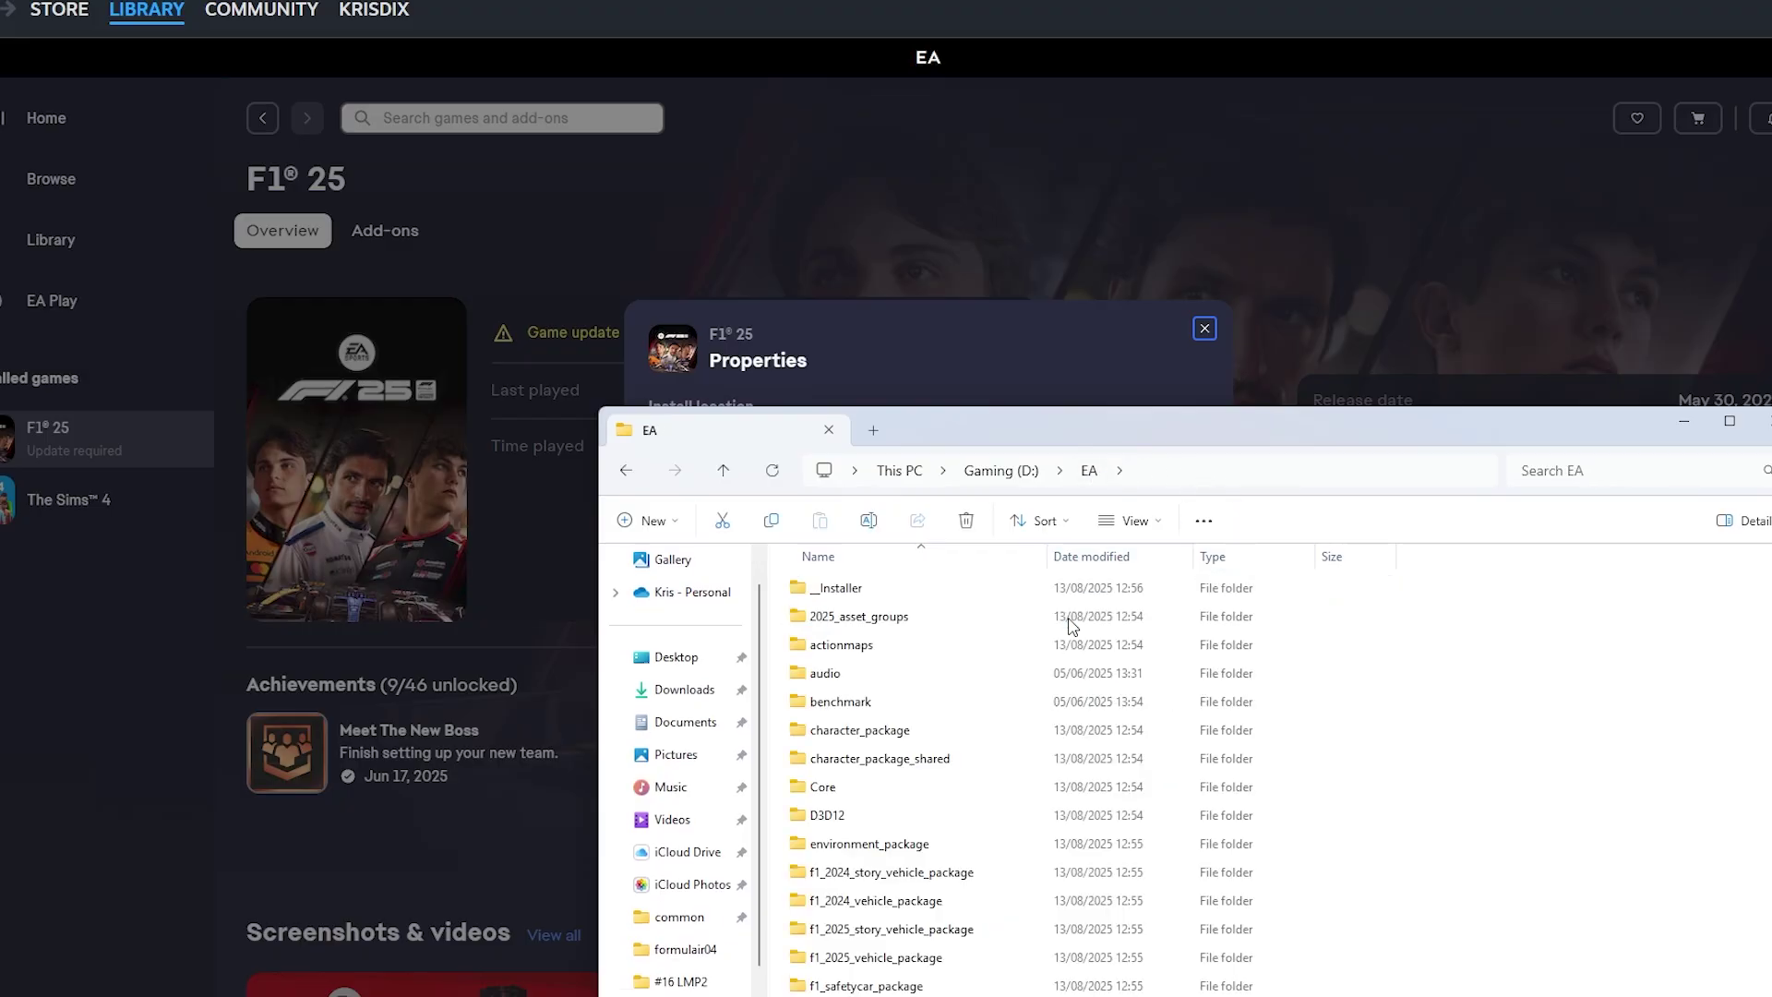
click(1270, 469)
key(ctrl+c)
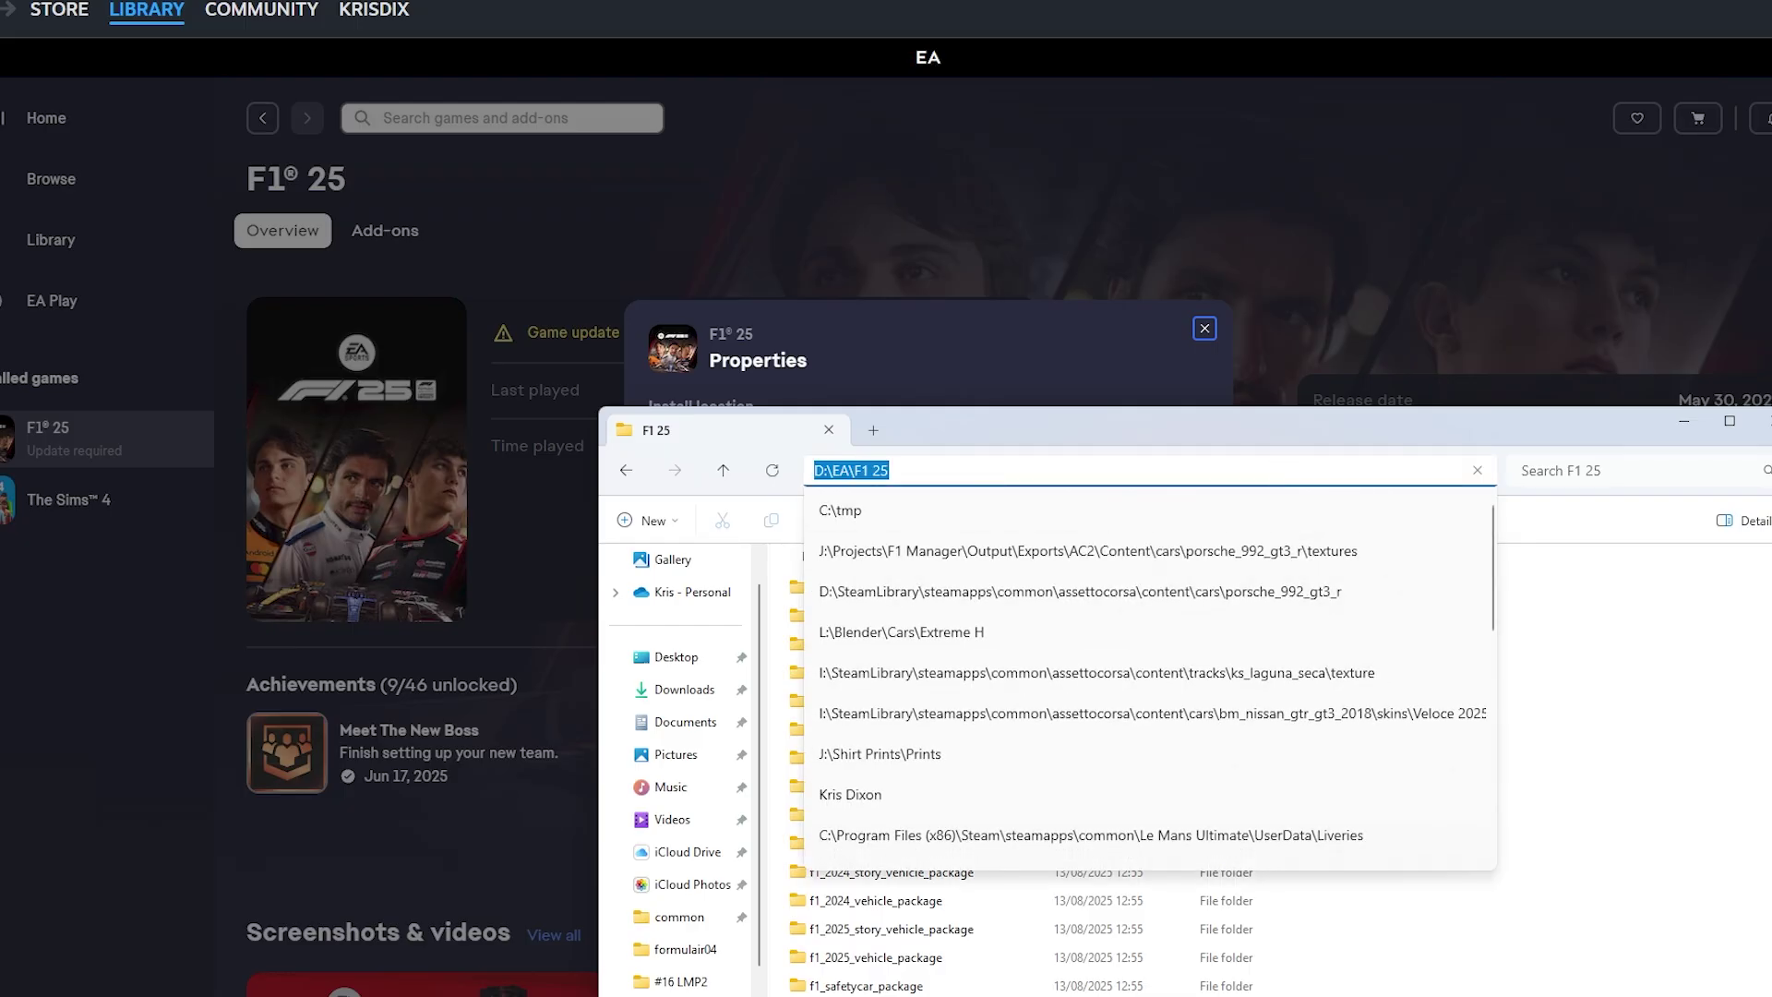
key(alt+Tab)
Set SERPs Launcher's F1 25 game directory to D:/EA/F1 25 using the pasted path.
click(1448, 368)
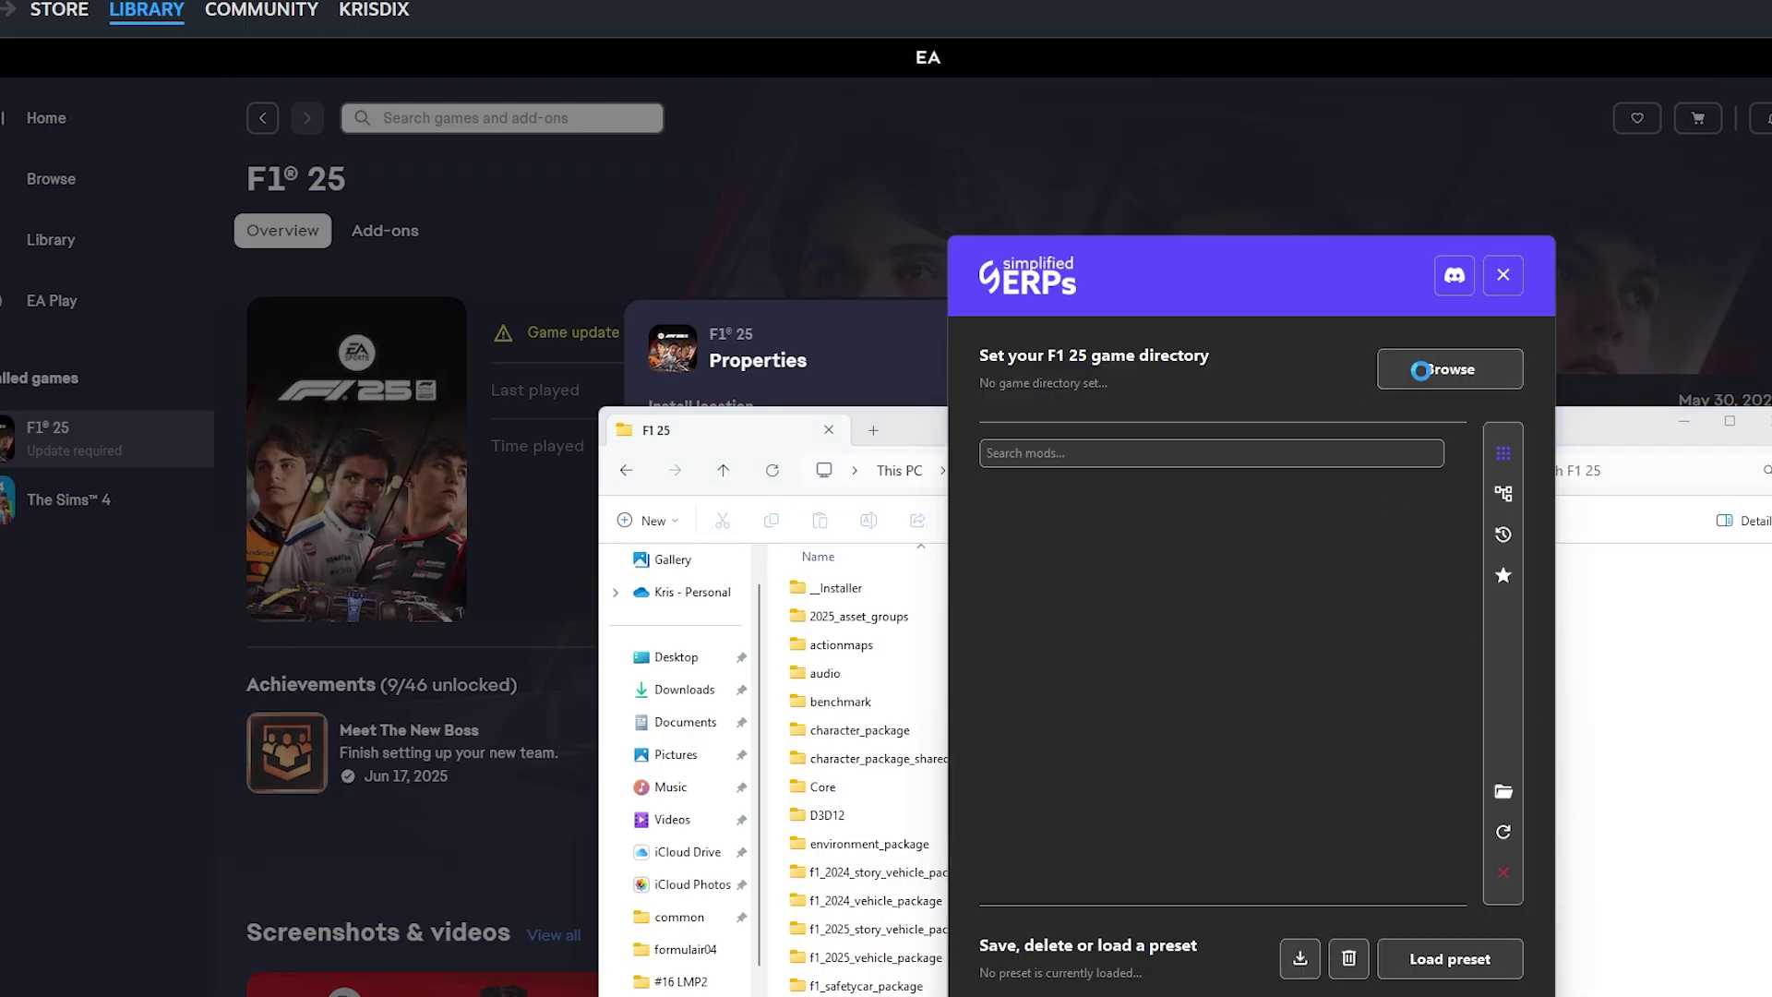
click(1412, 294)
key(ctrl+v)
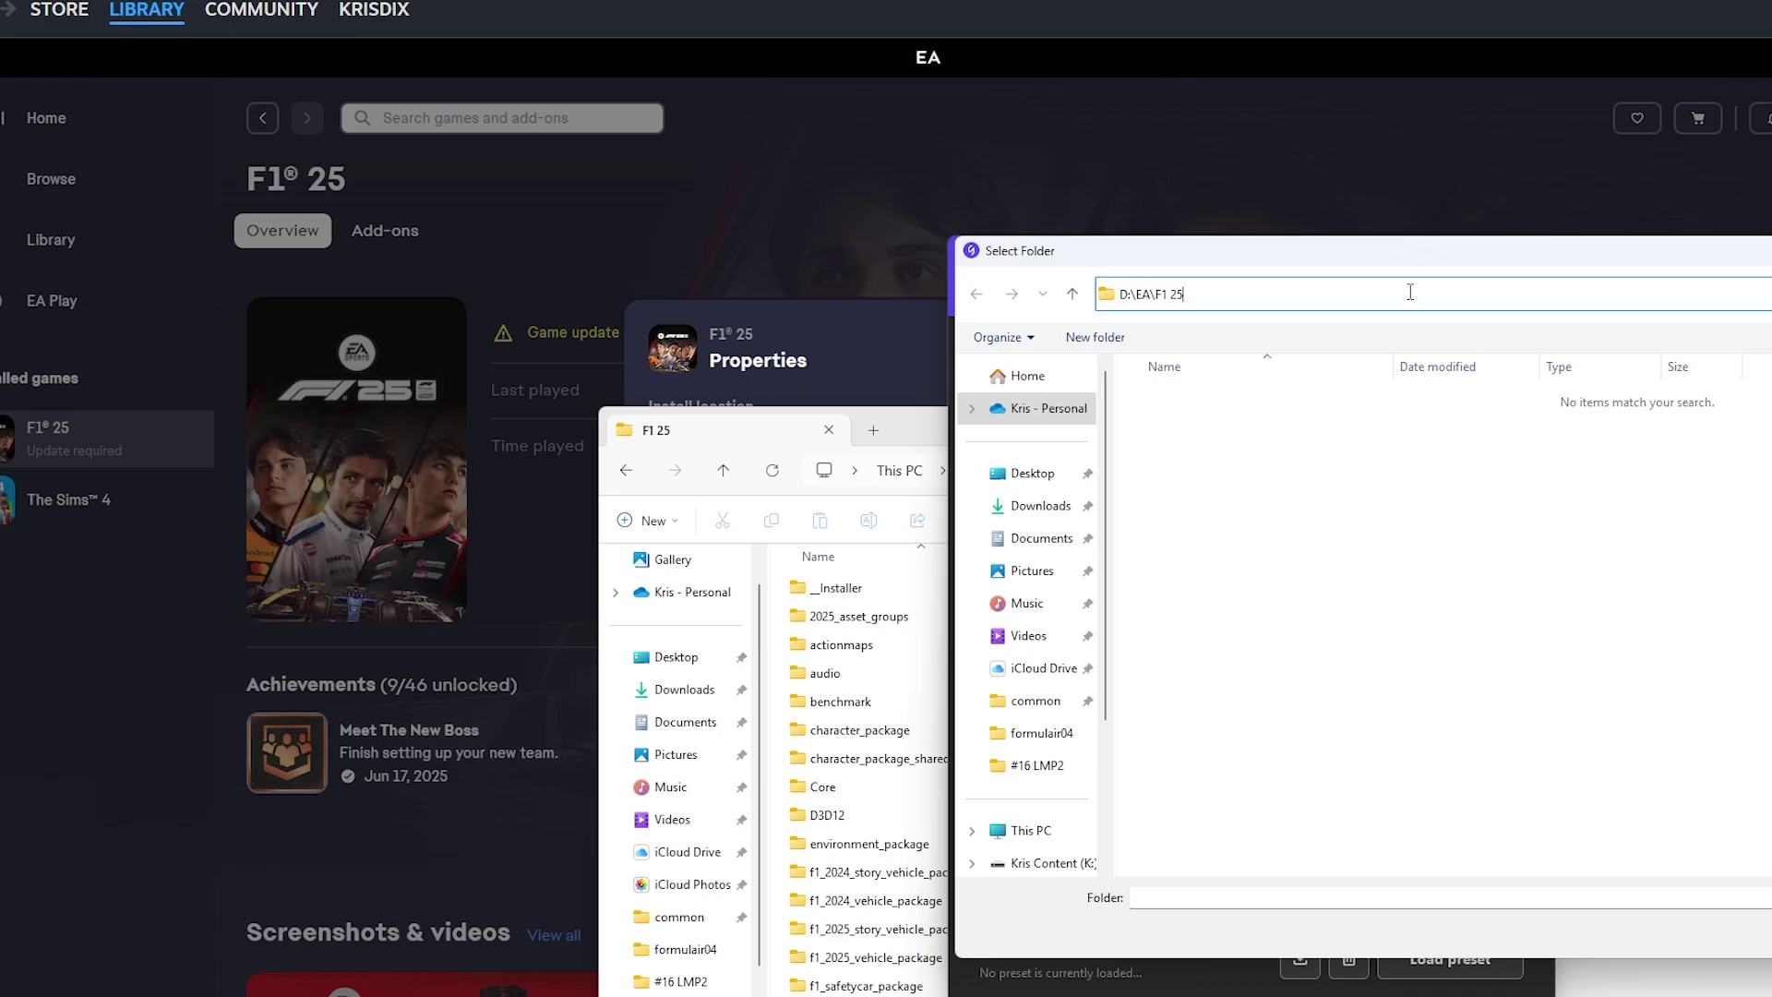
key(Return)
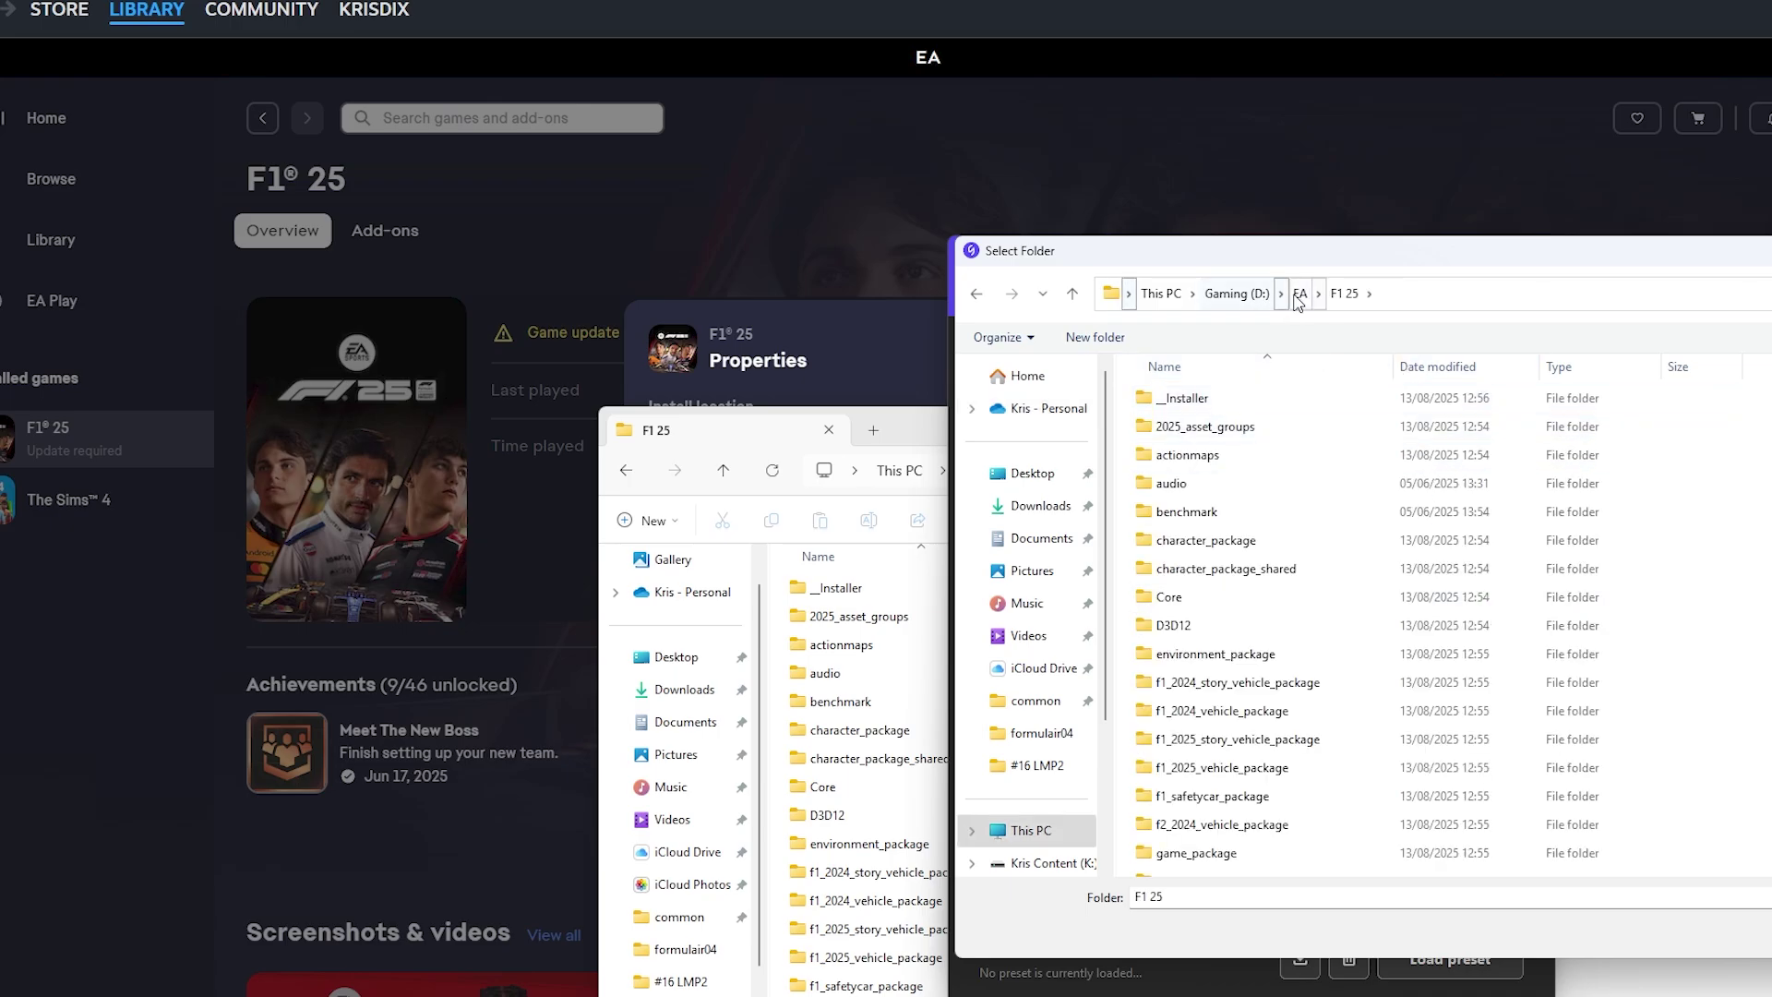
click(1299, 294)
click(1297, 427)
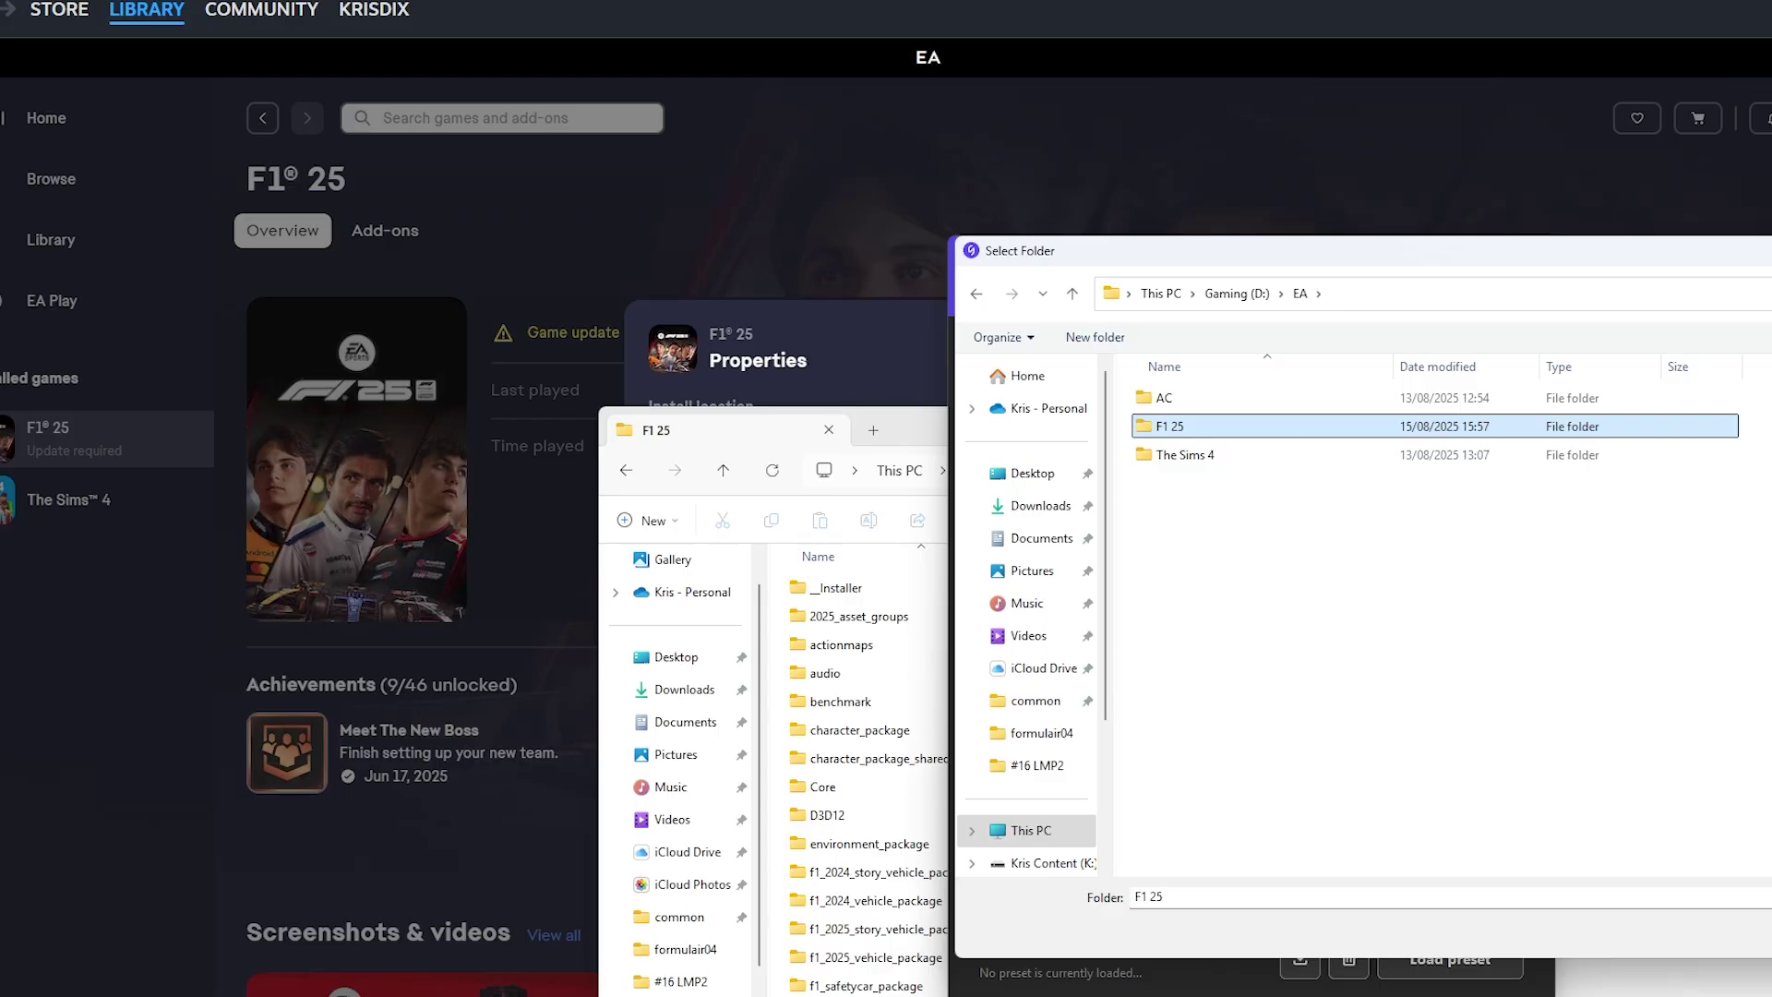
key(Return)
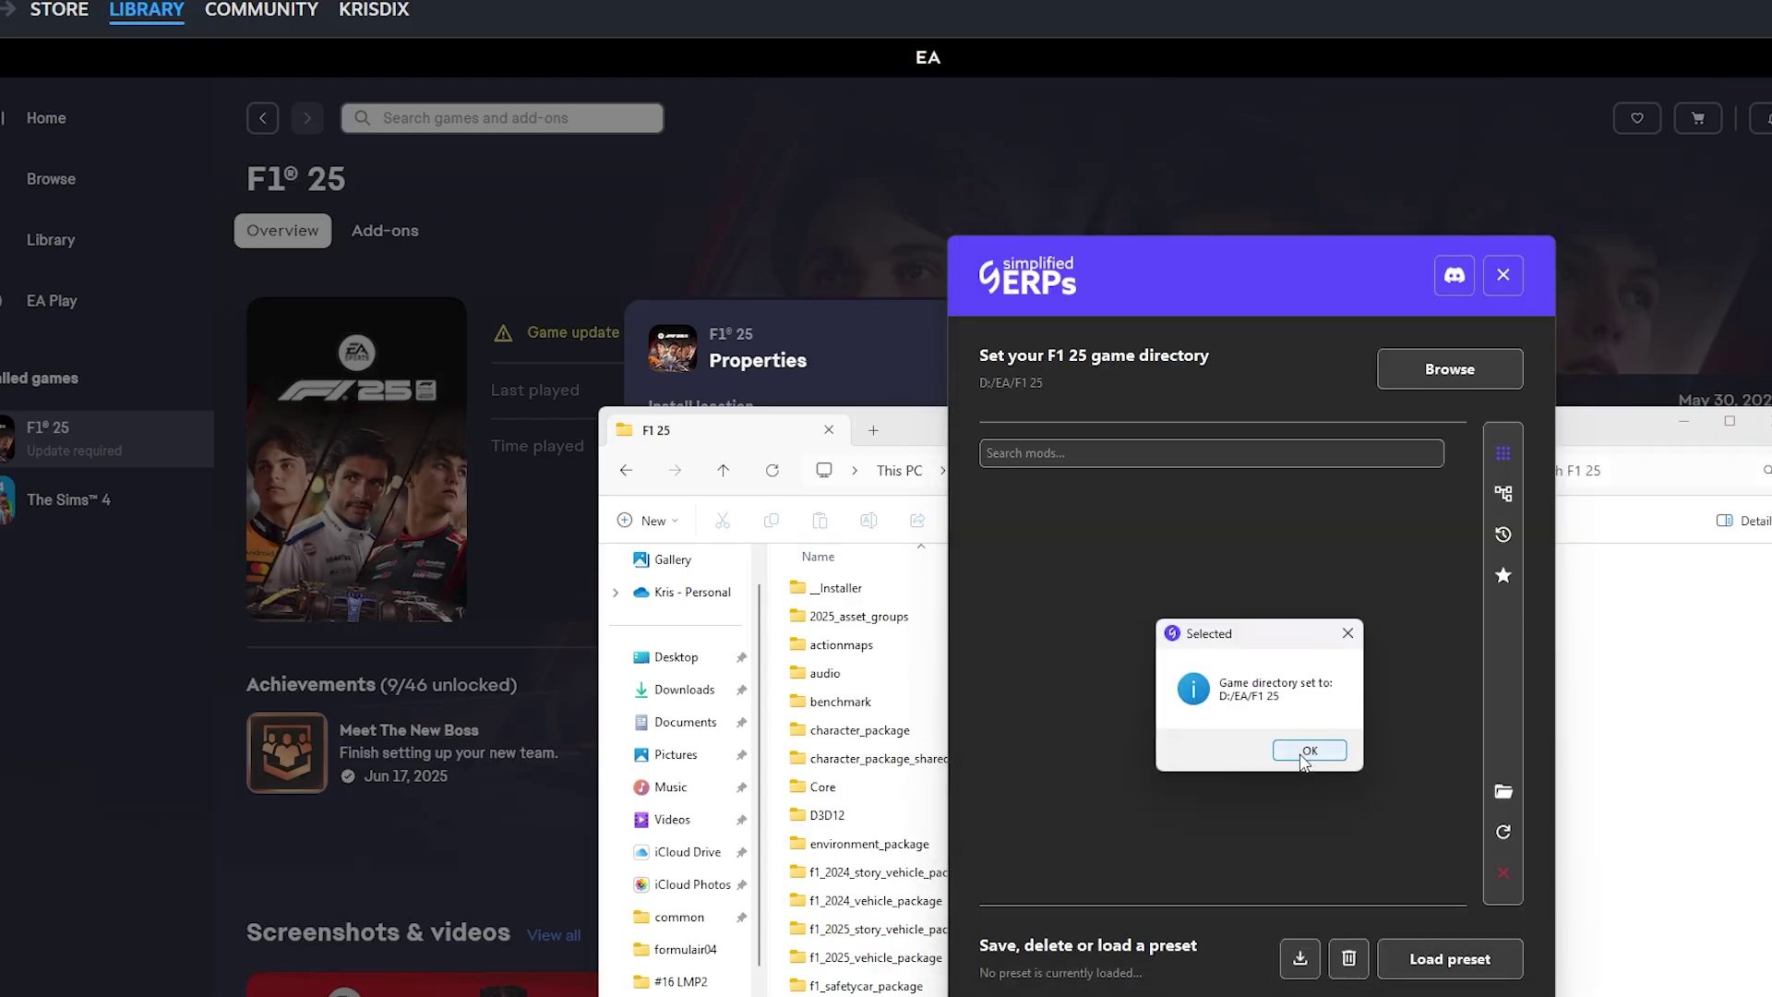
click(1301, 752)
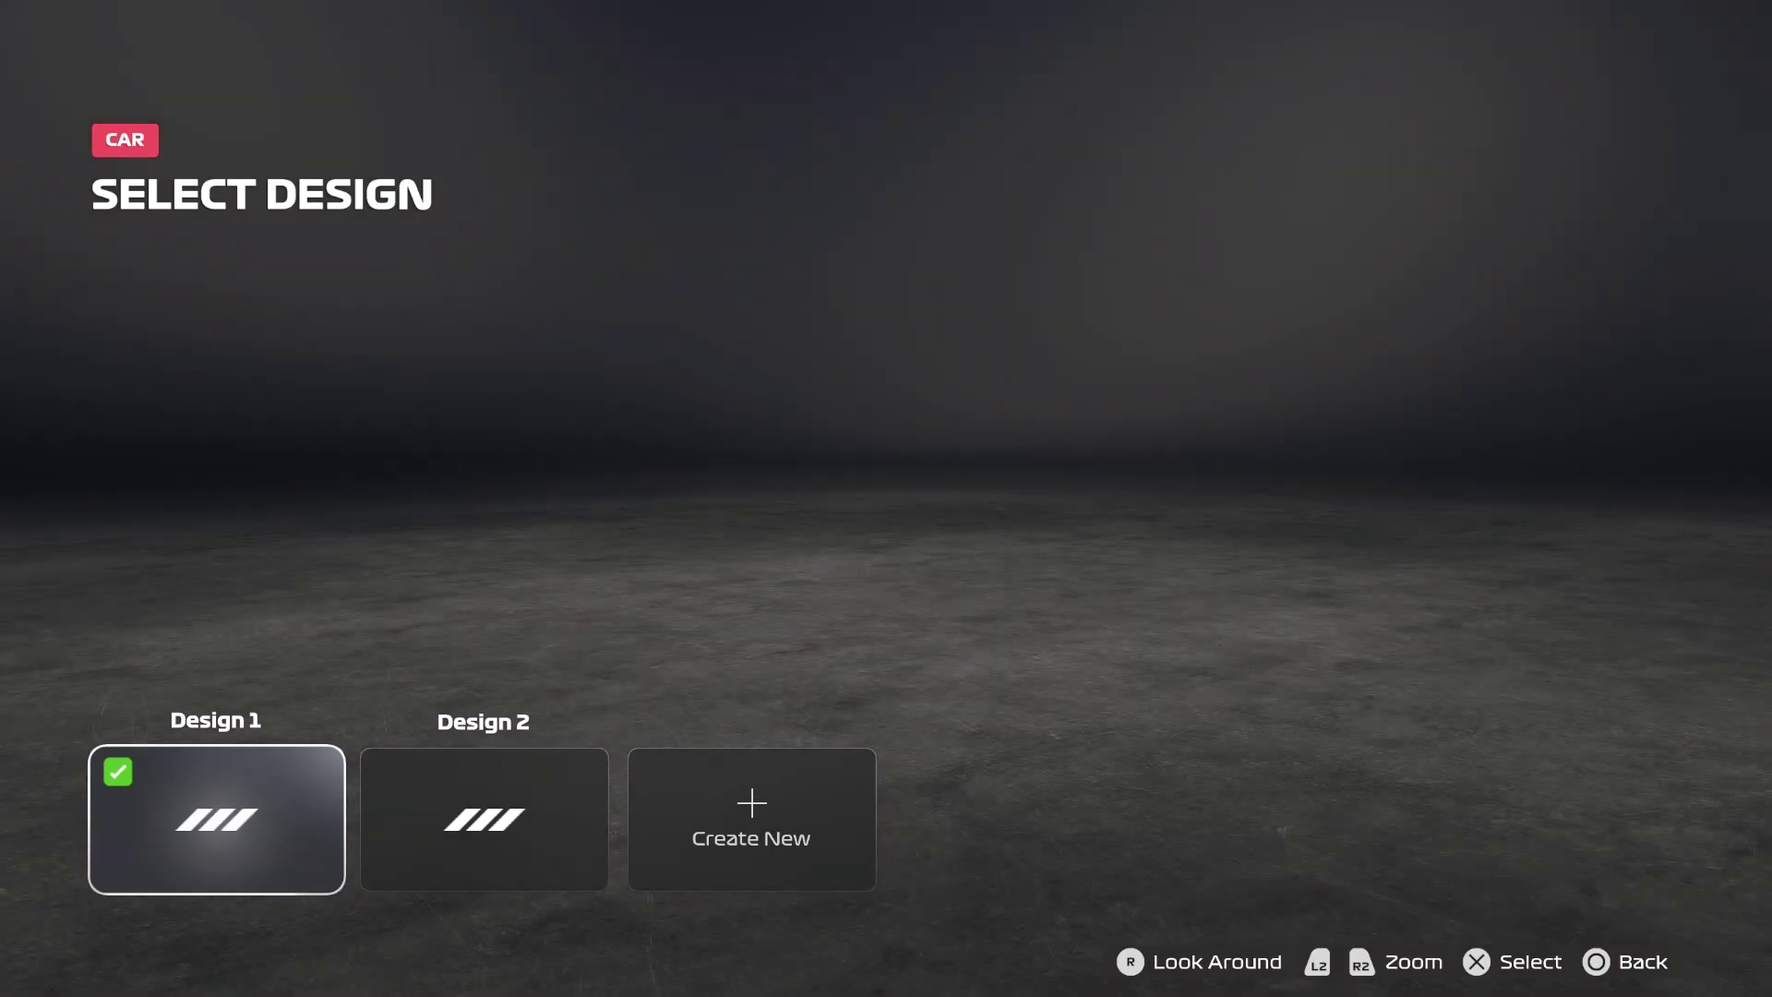
Start a new car design in F1 25 and open its Base Livery selection.
key(Right)
key(Left)
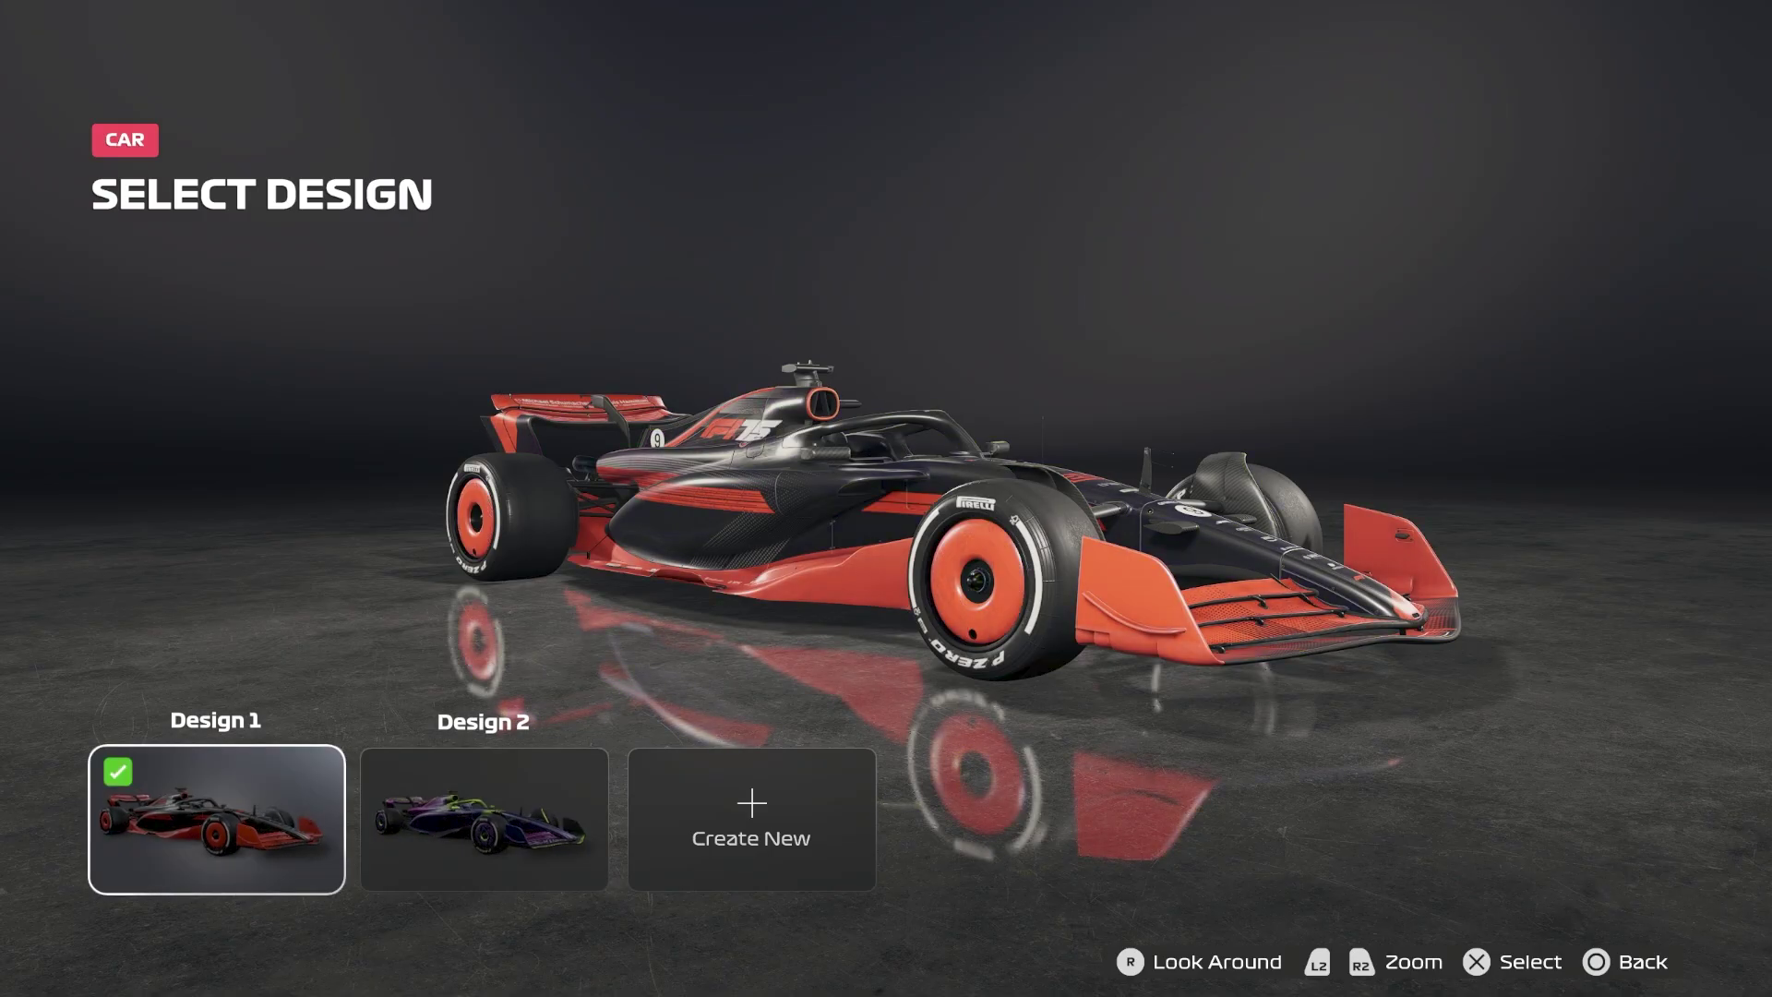
key(Right)
key(Right)
key(Left)
key(Right)
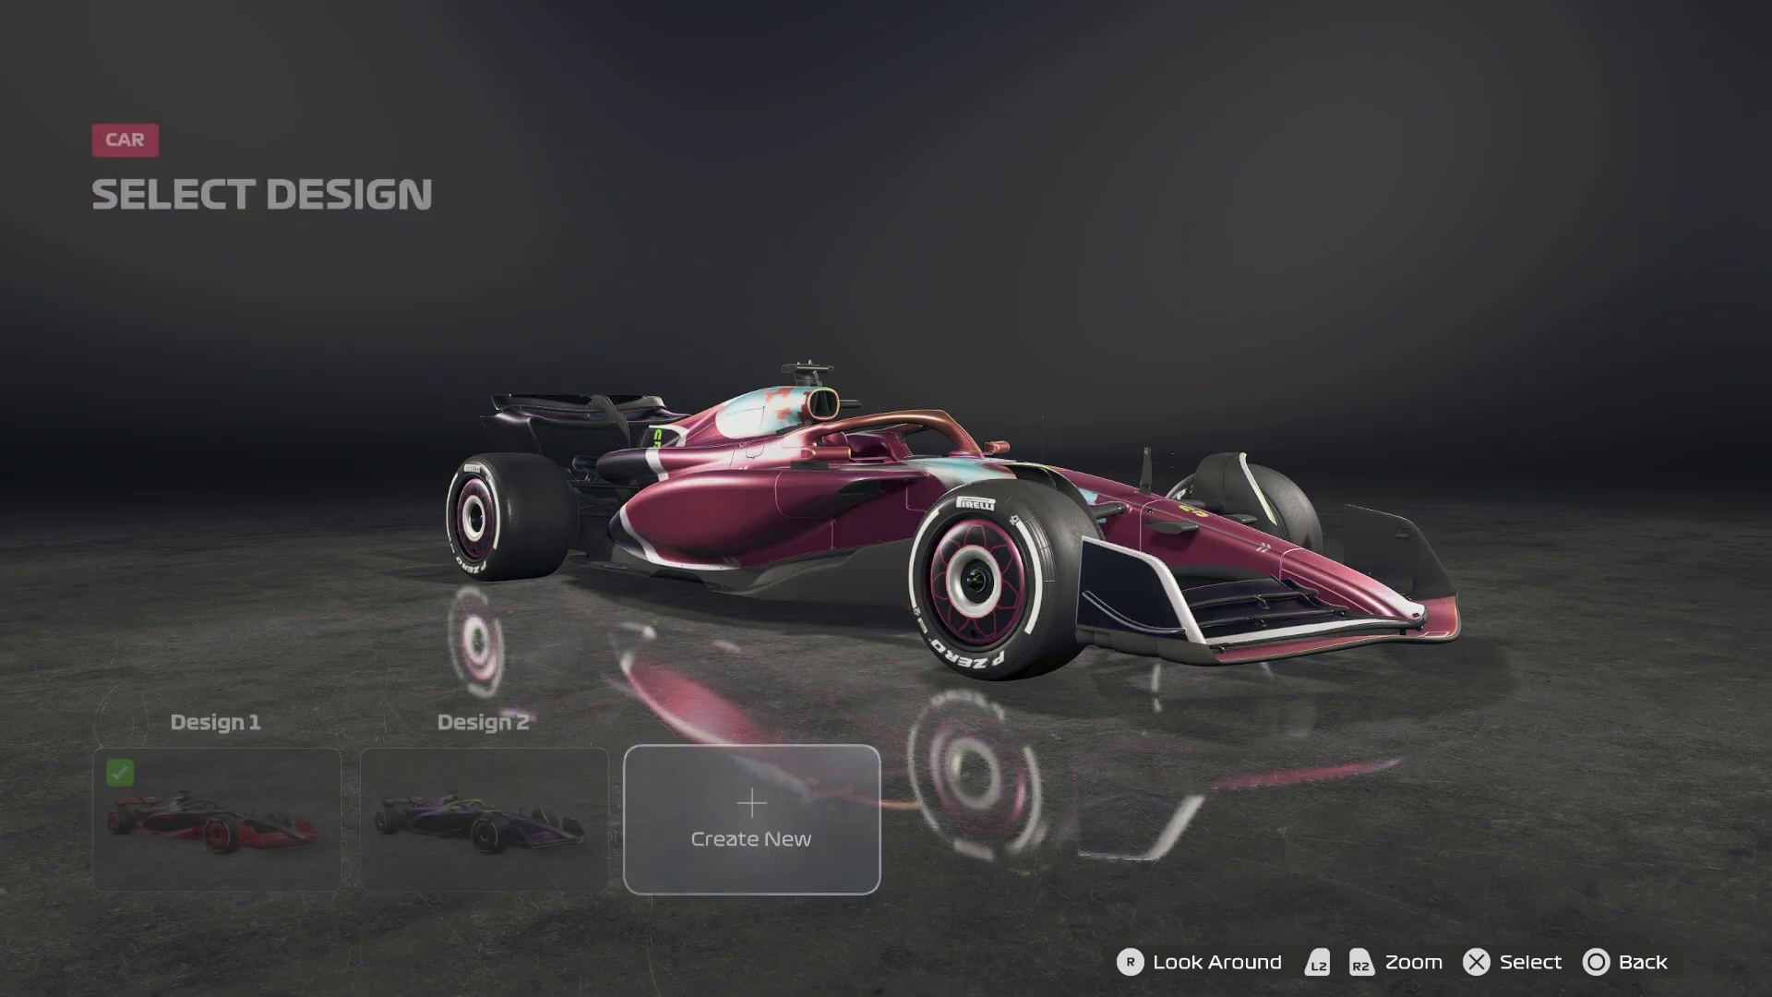
key(Return)
key(Return)
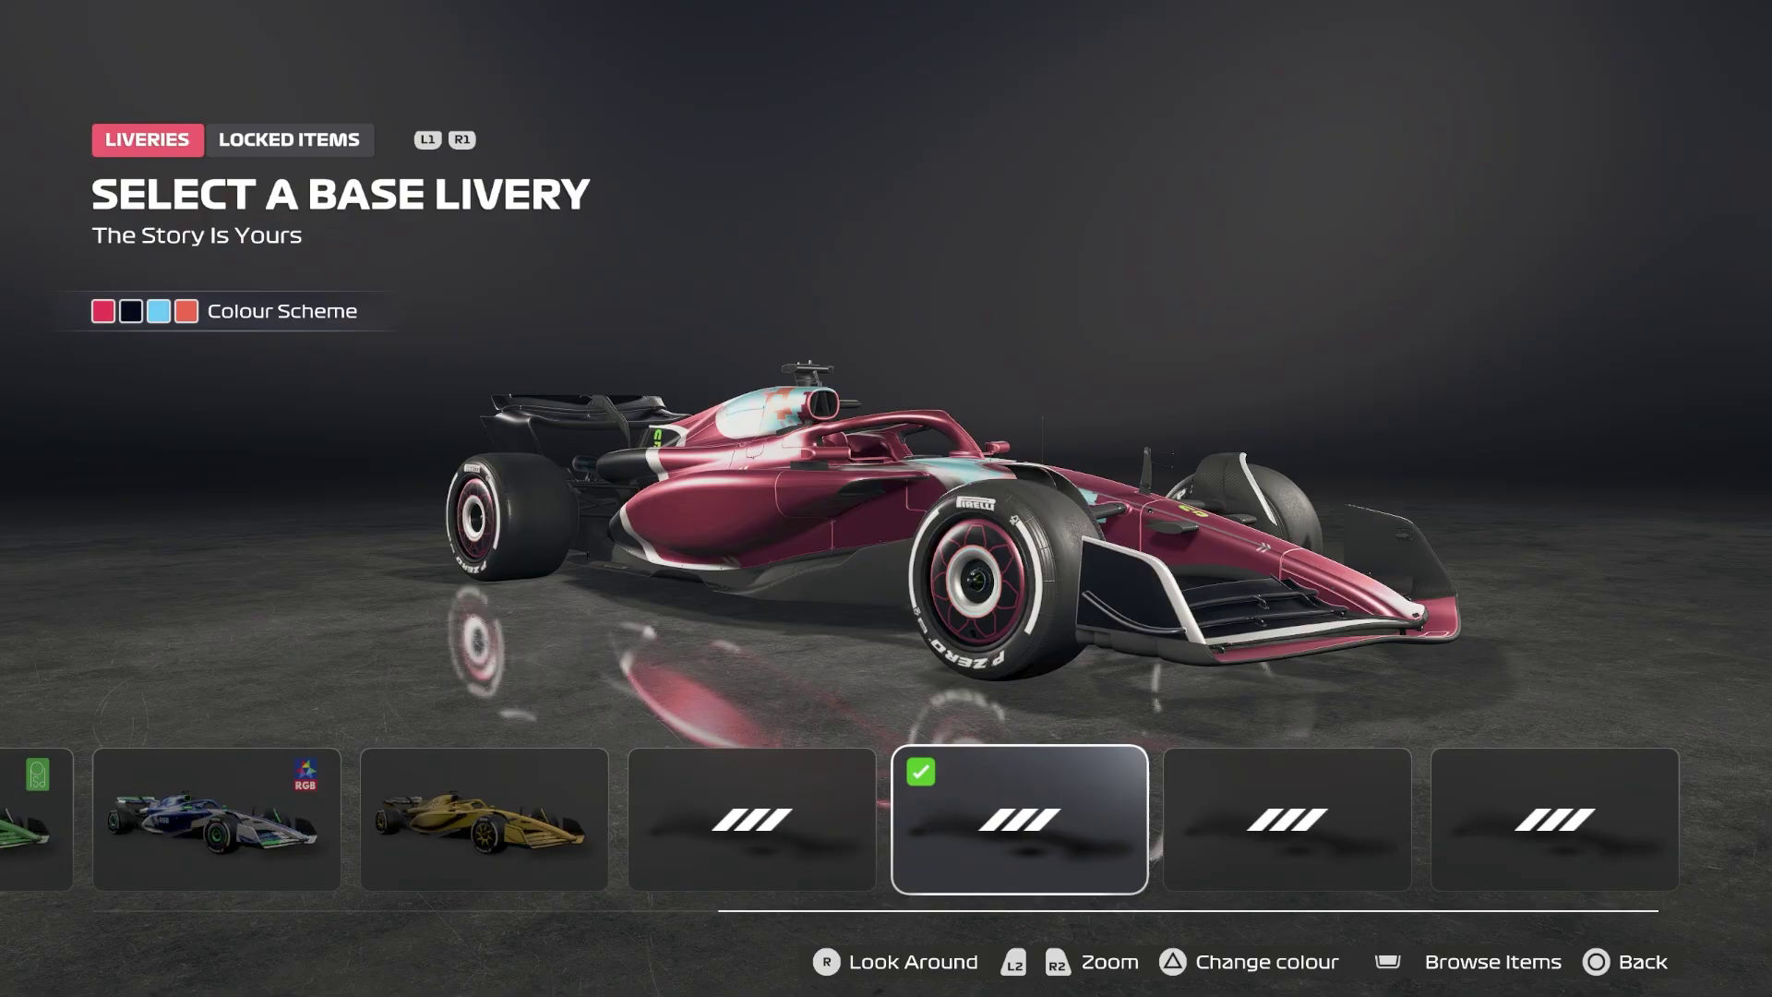
Preview the stock Azure, Neon Fusion, PSD 2 and F1 75 liveries, then open the SERPs Base Files archive.
key(Right)
key(Right)
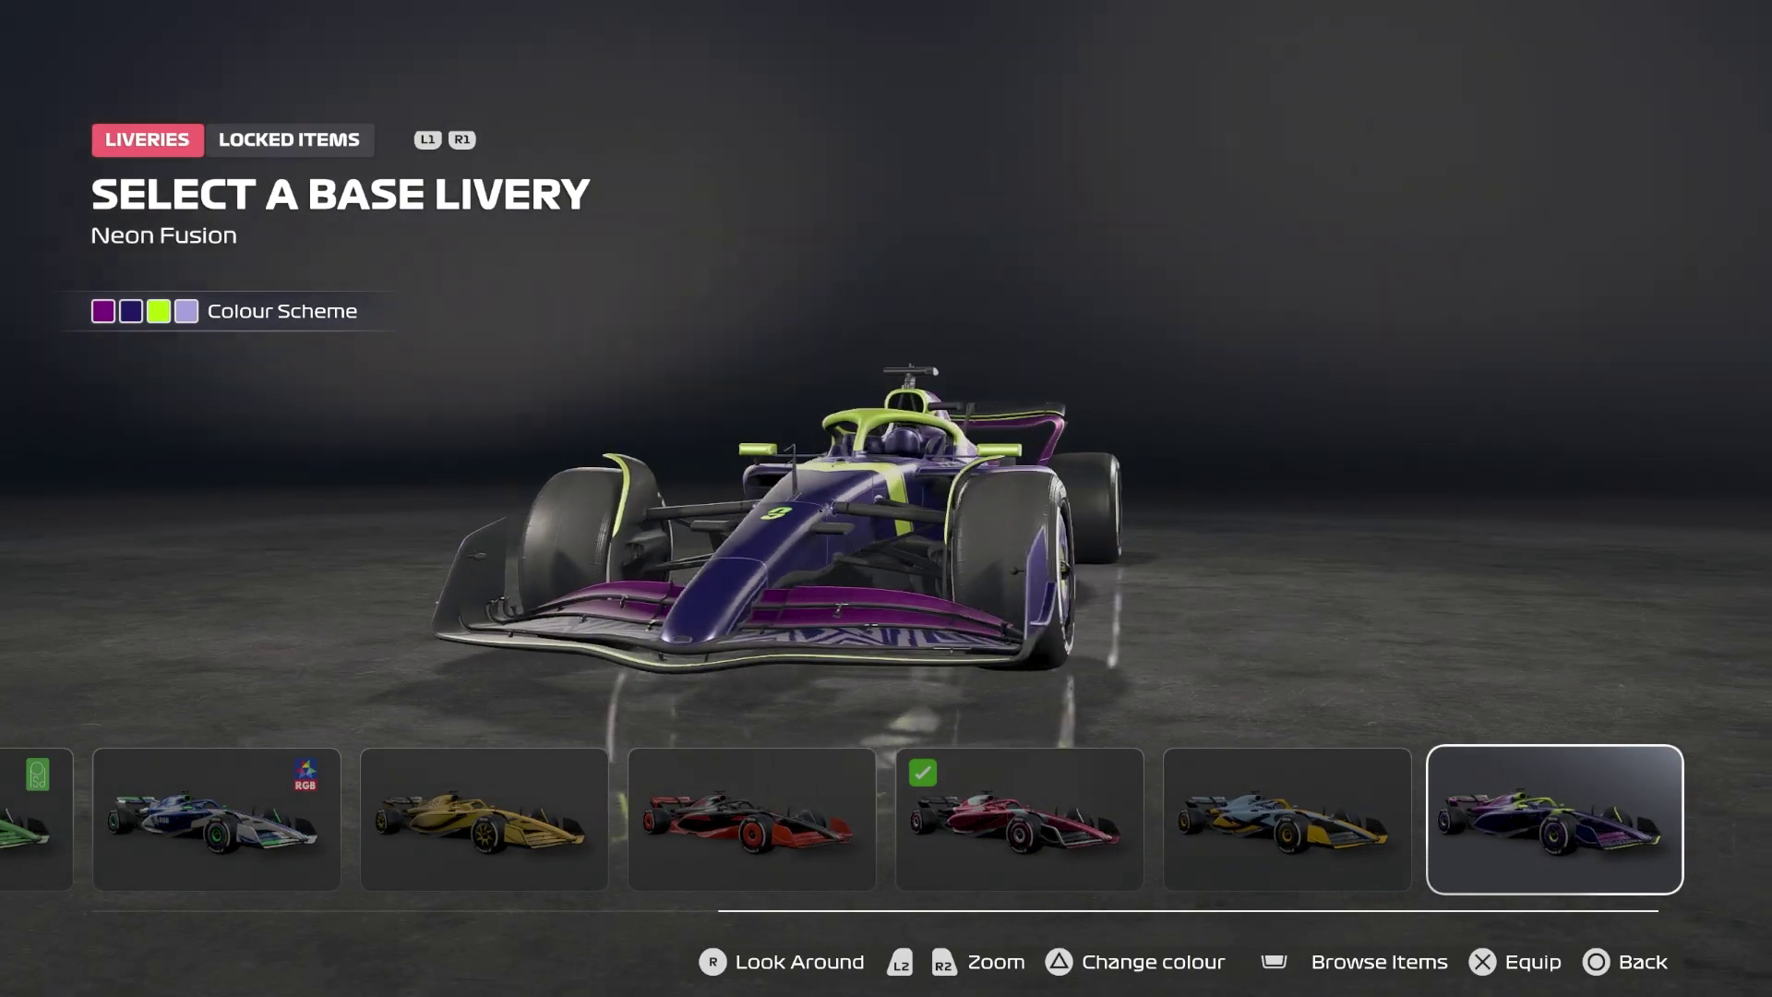
key(Left)
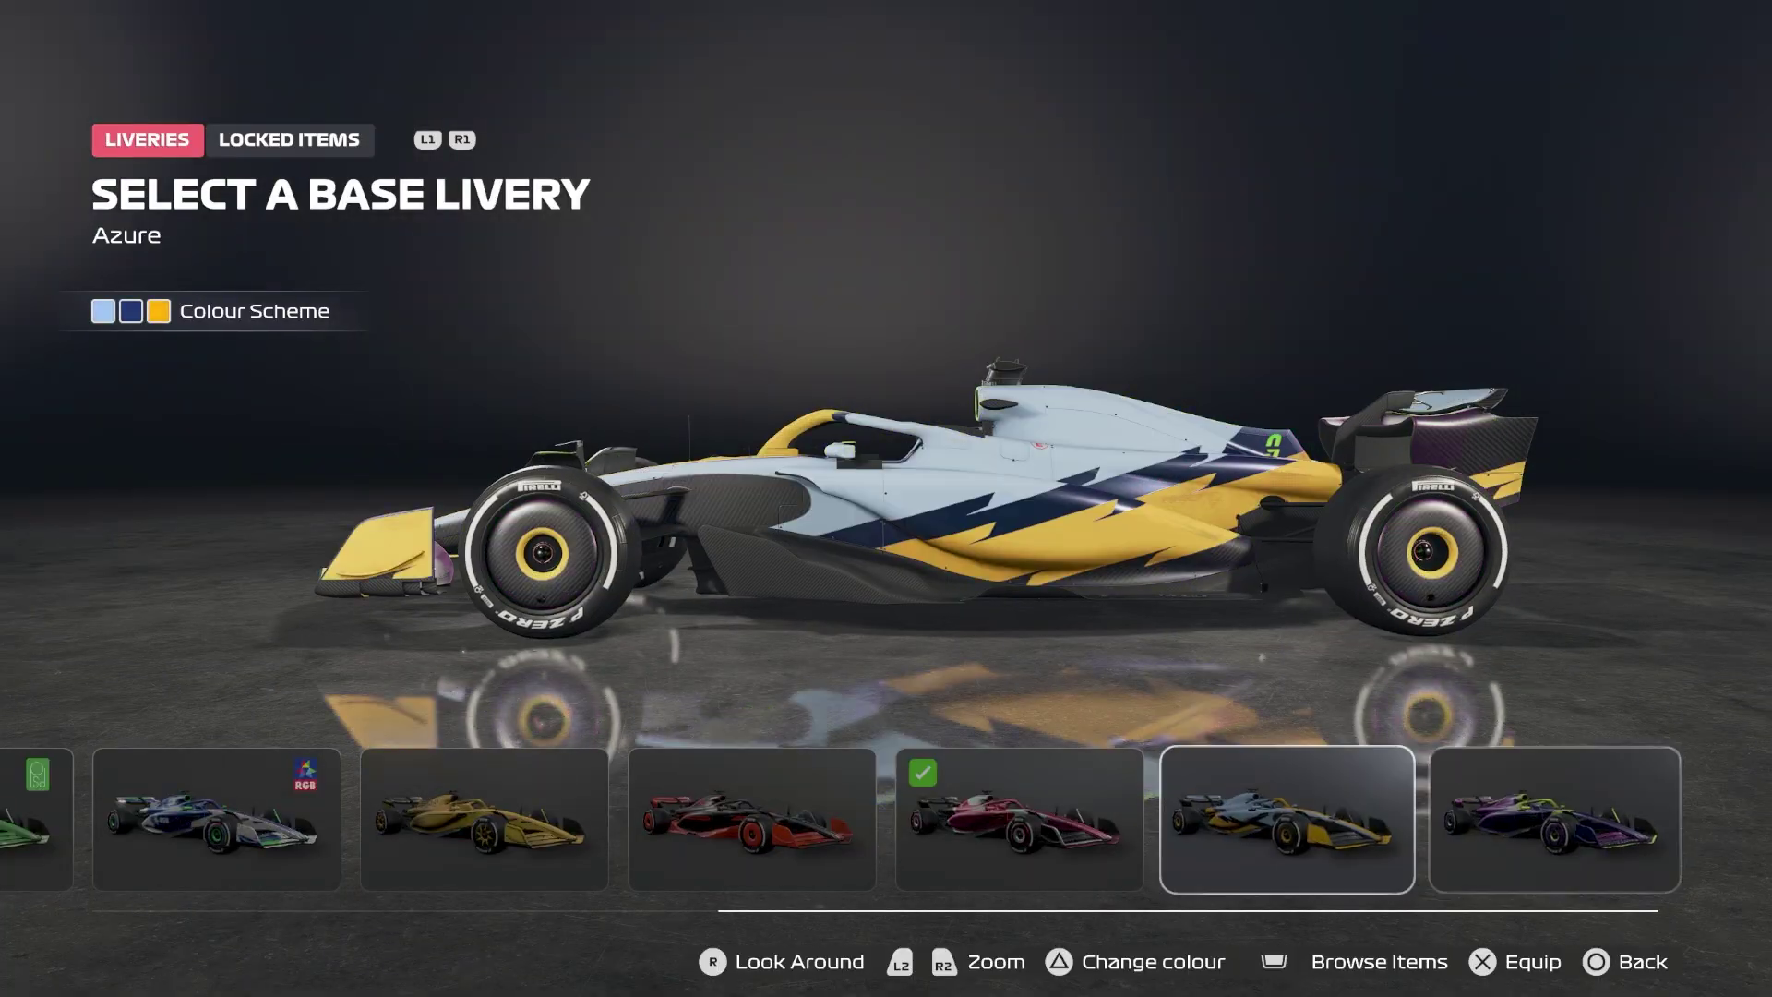
key(Left)
key(Left)
key(Left)
key(Left)
key(Left)
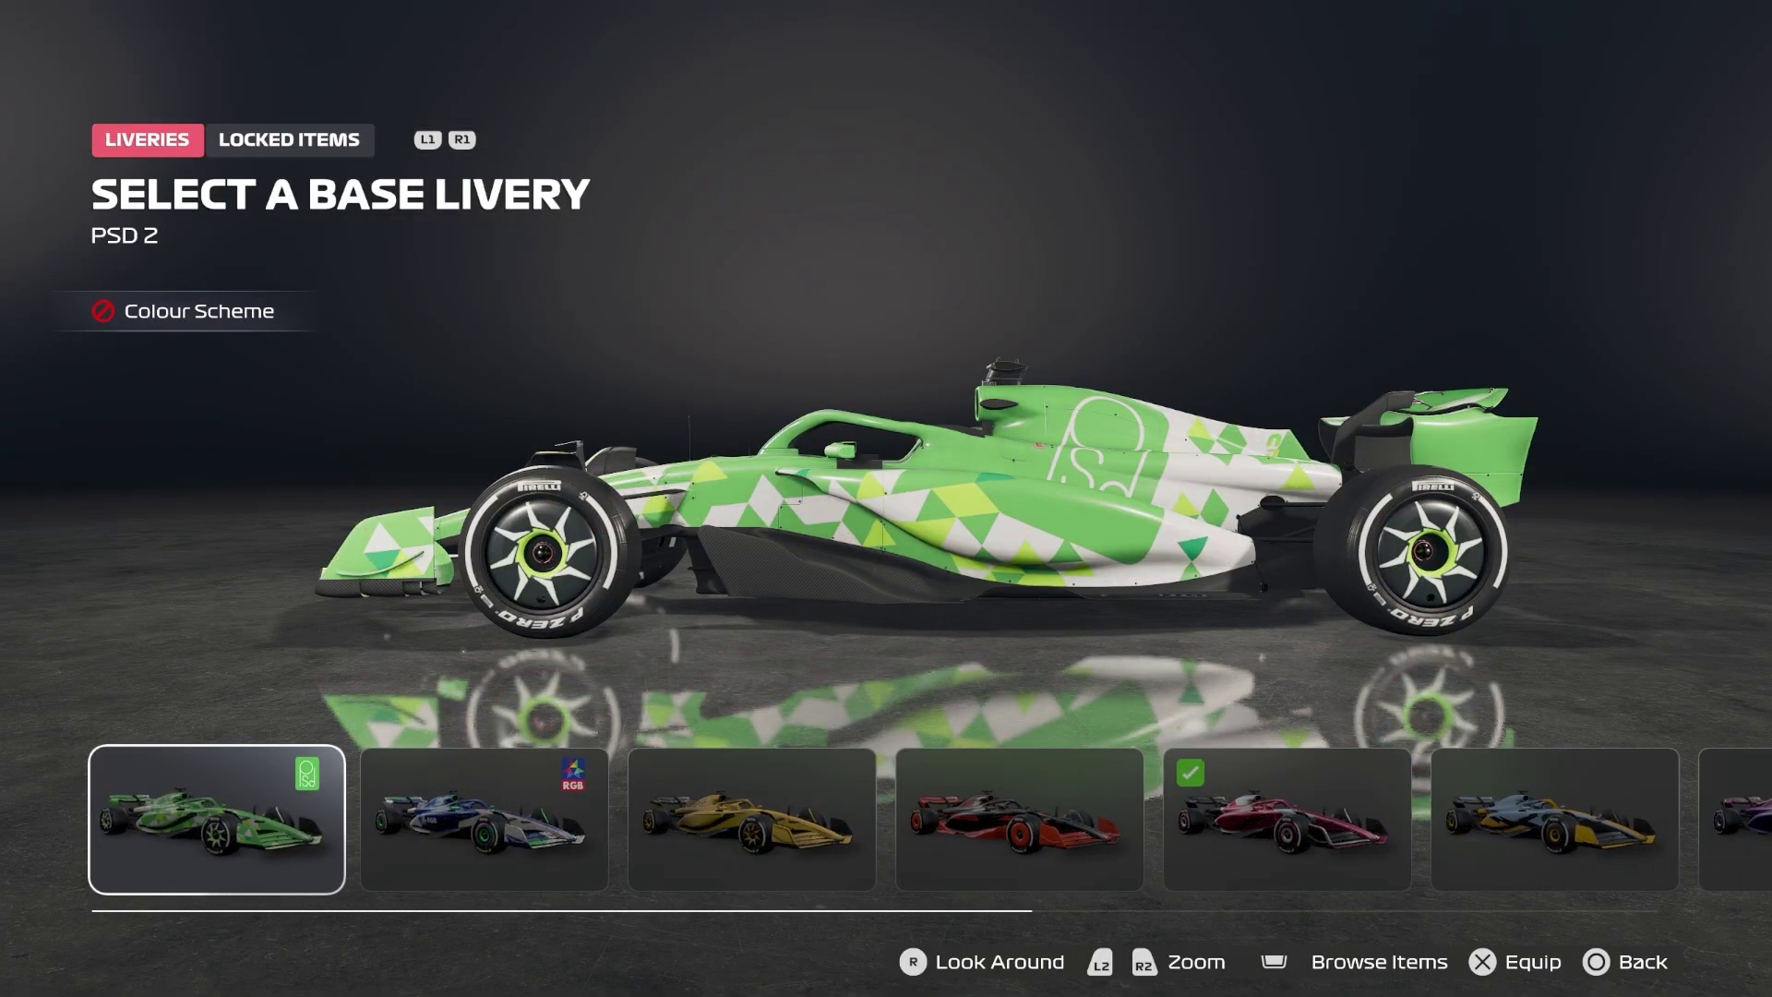
key(Right)
key(Right)
key(Right)
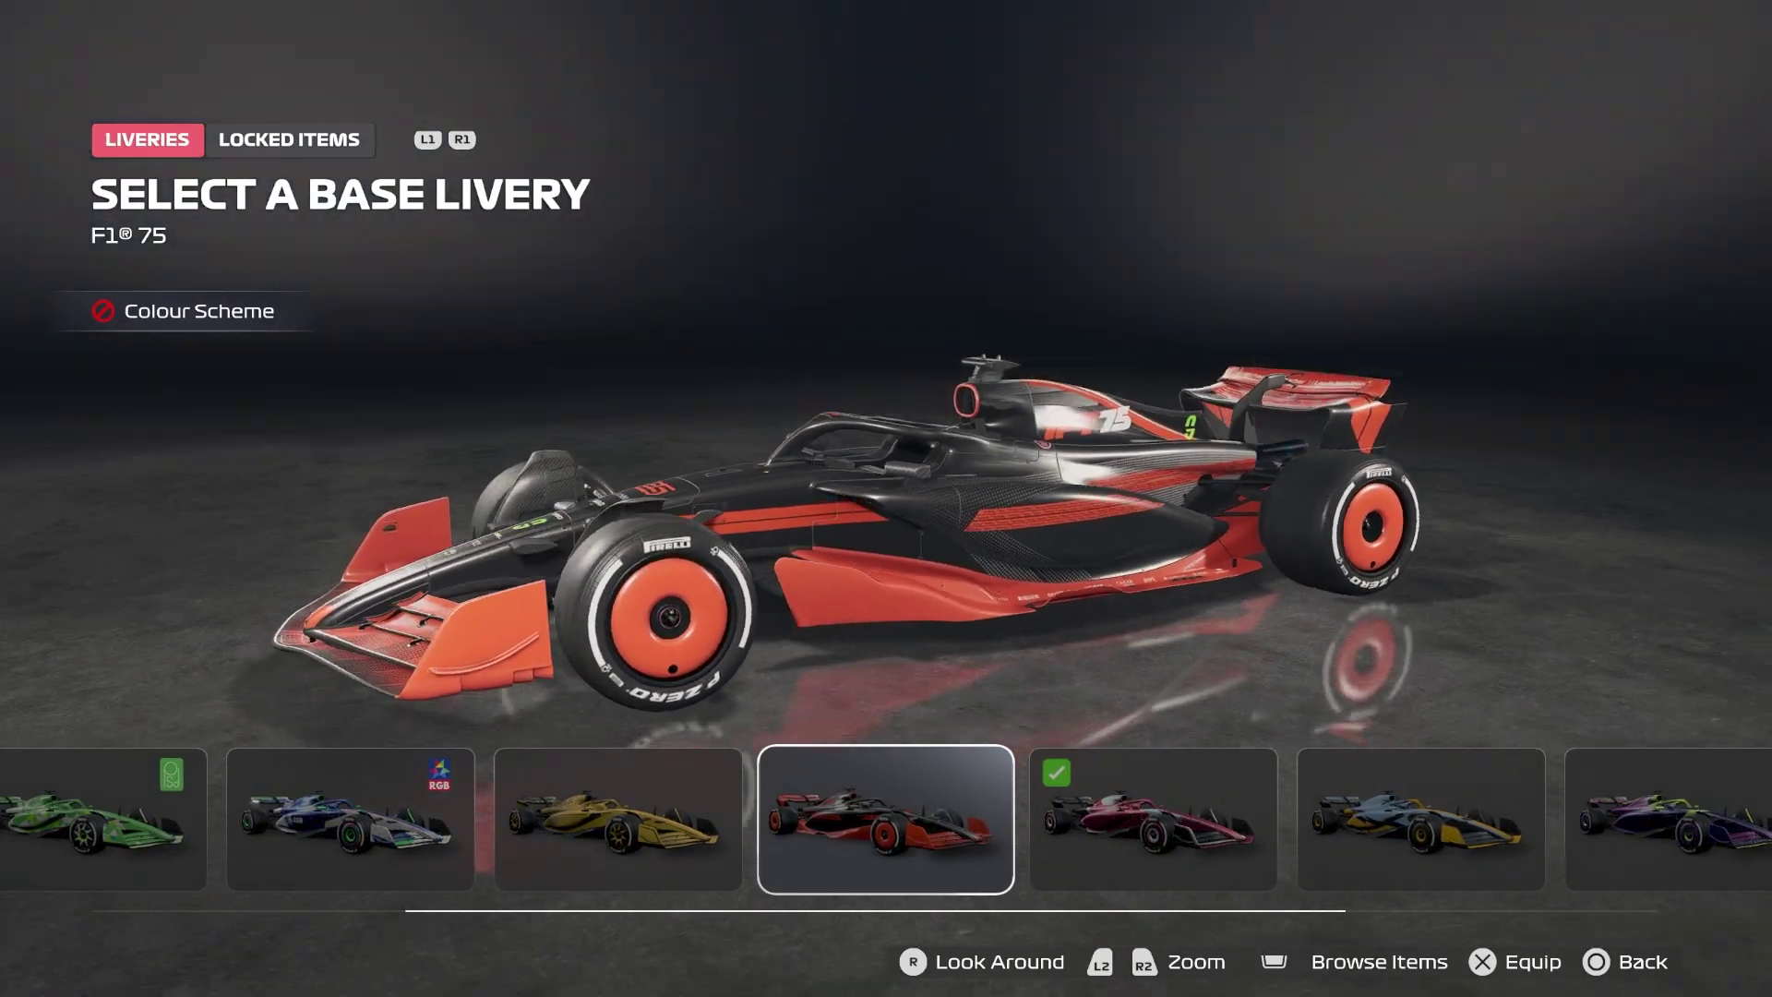
key(Right)
key(Right)
key(Right)
key(Left)
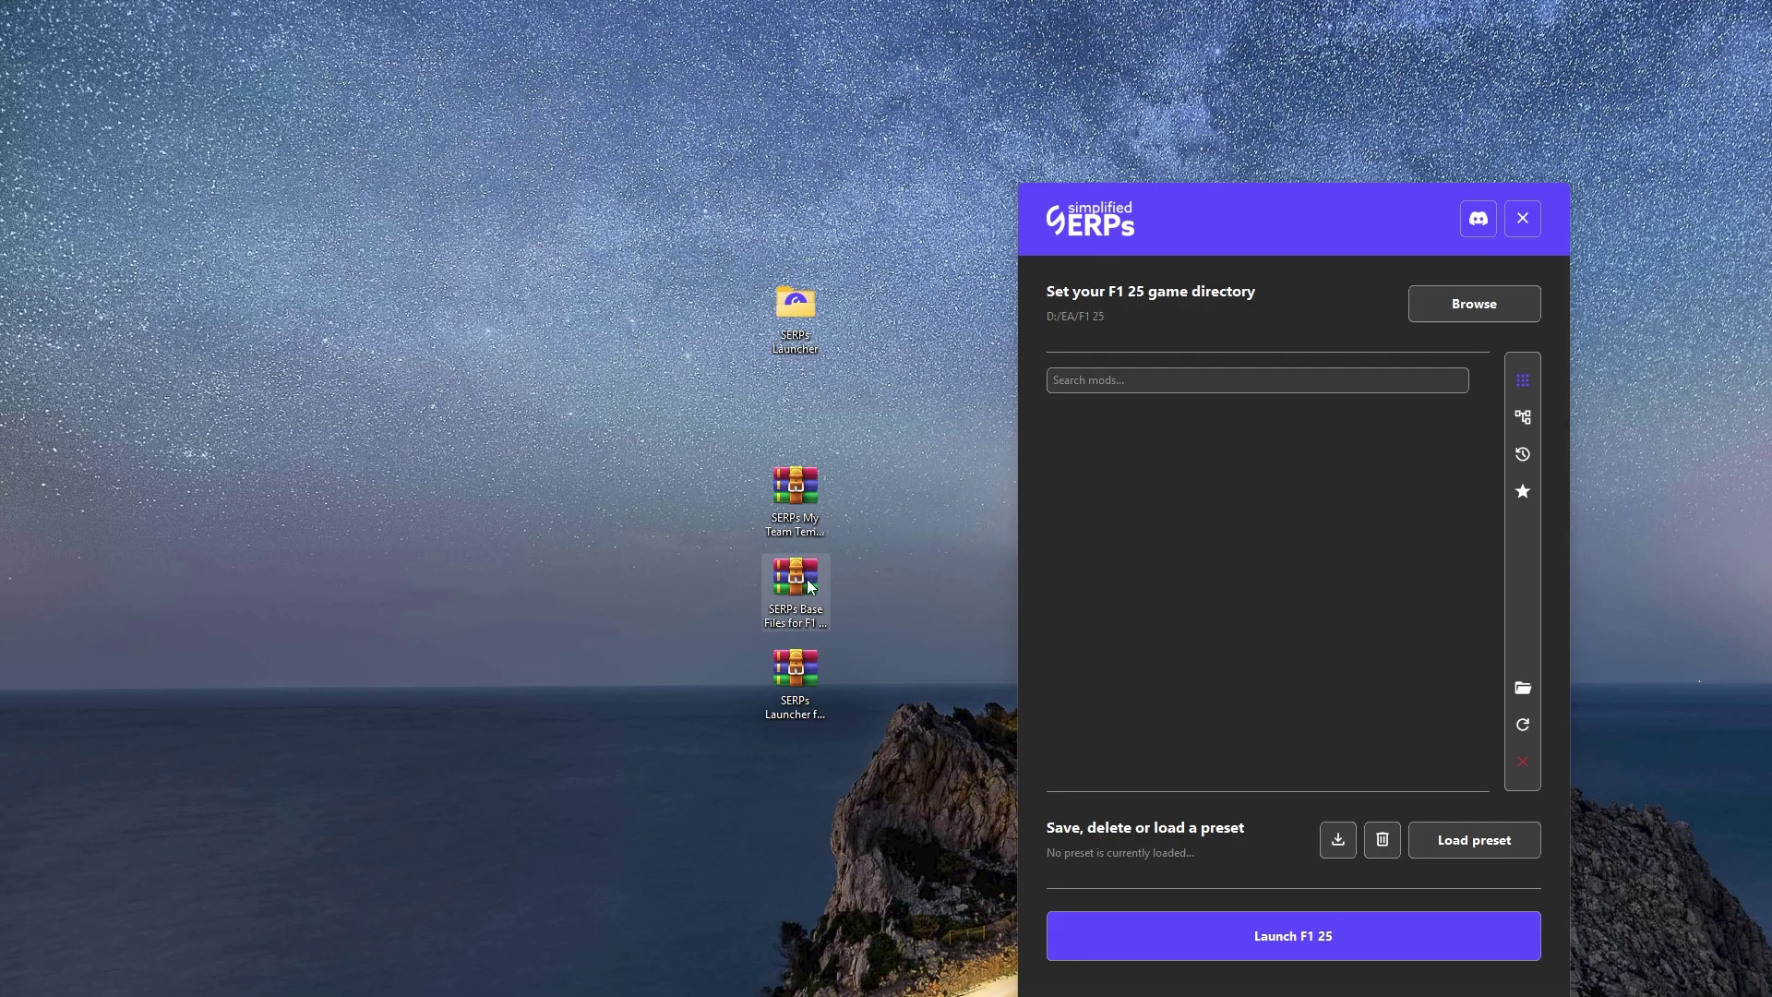
double_click(808, 585)
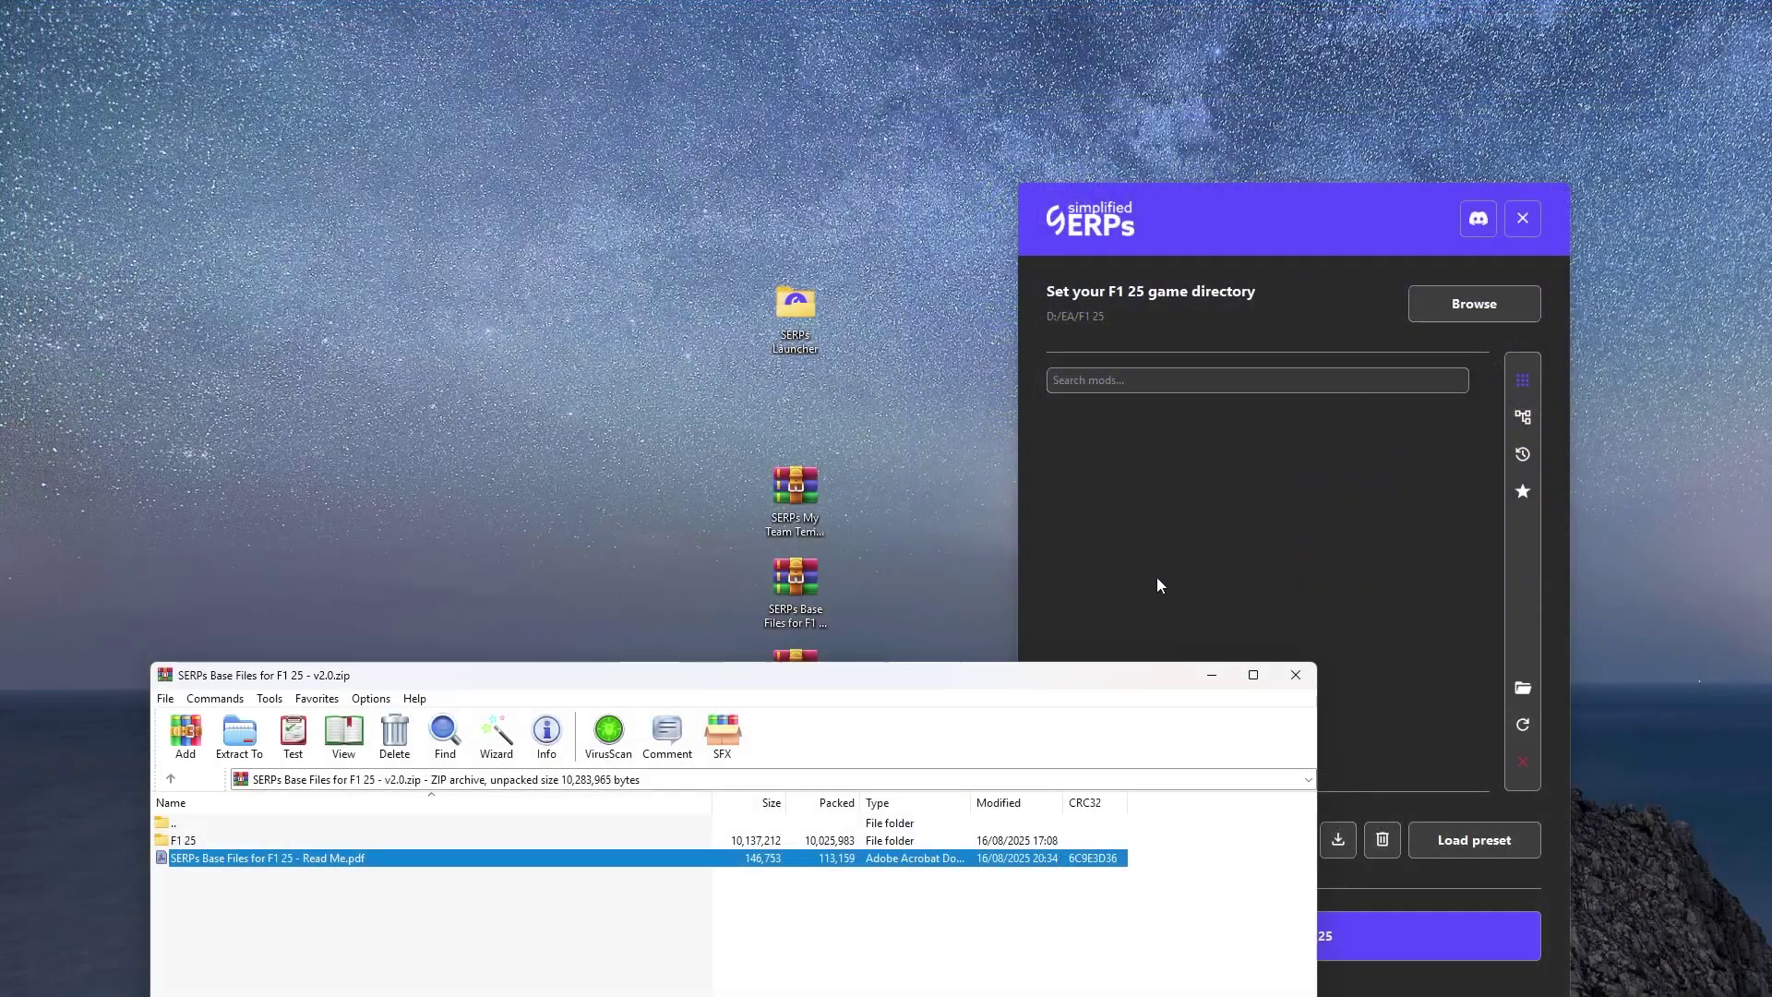
Close WinRAR and add the SERPs Base Files for F1 25 - v2.0 zip to SERPs as an uncategorized mod.
click(1309, 671)
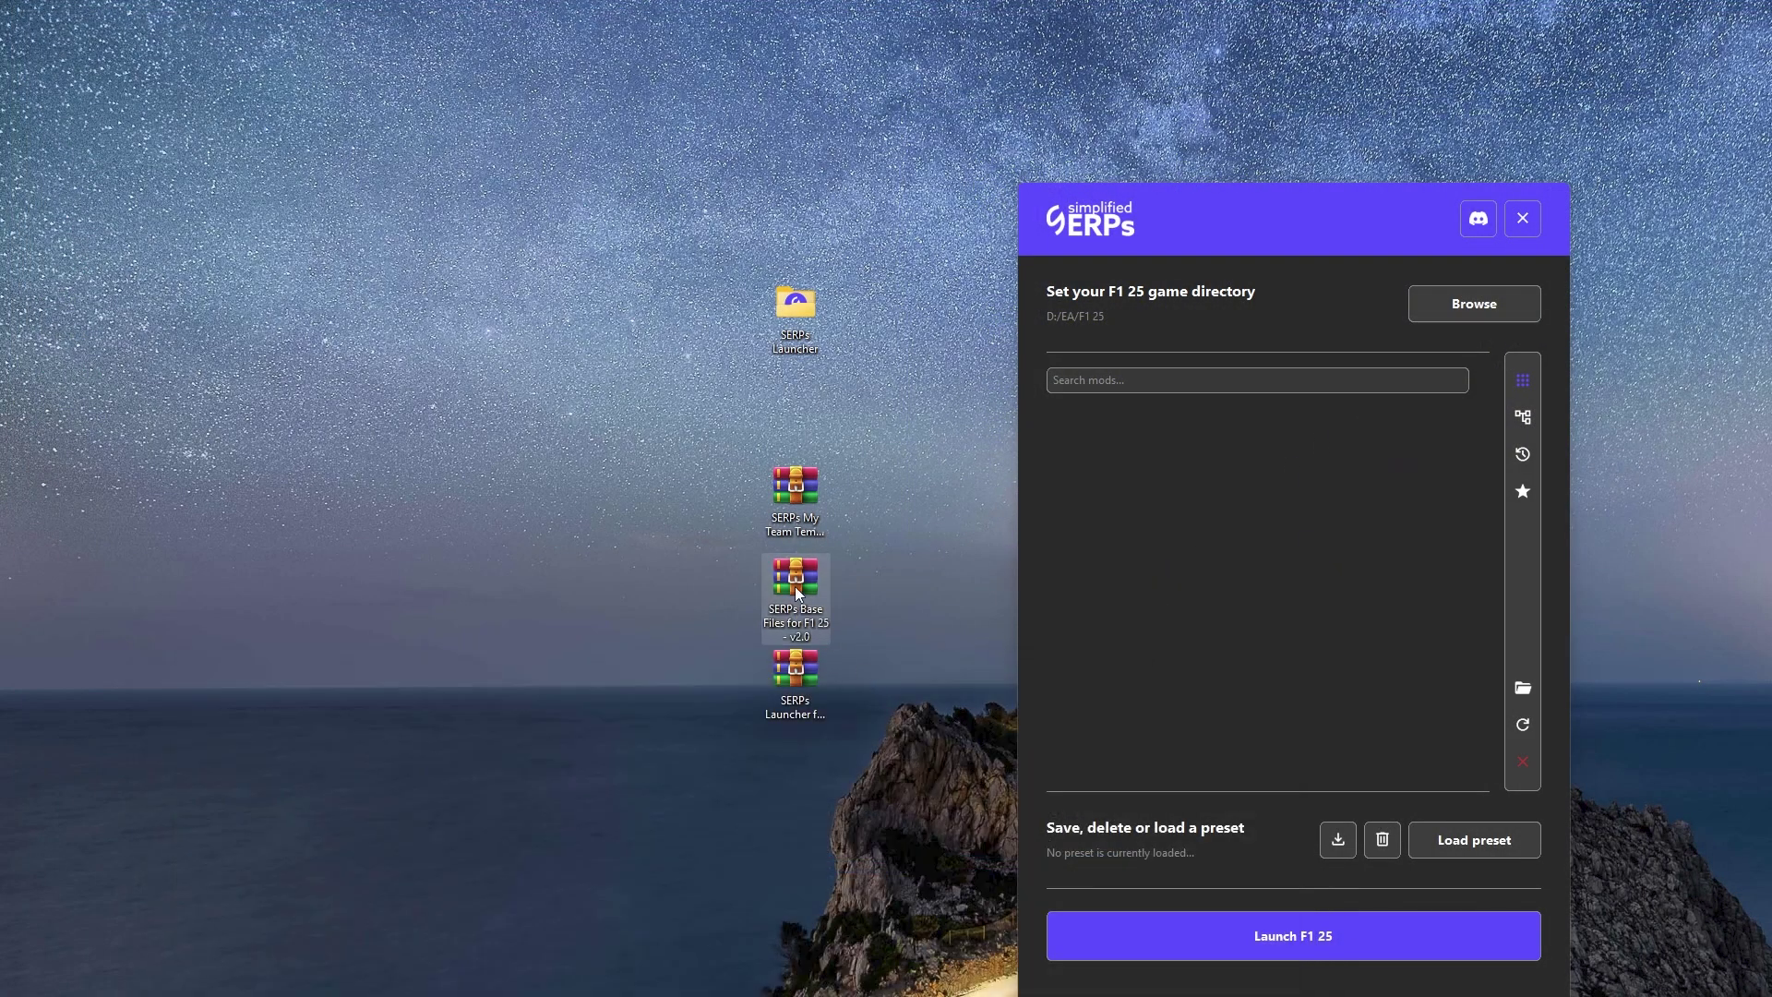
drag(794, 585, 1078, 670)
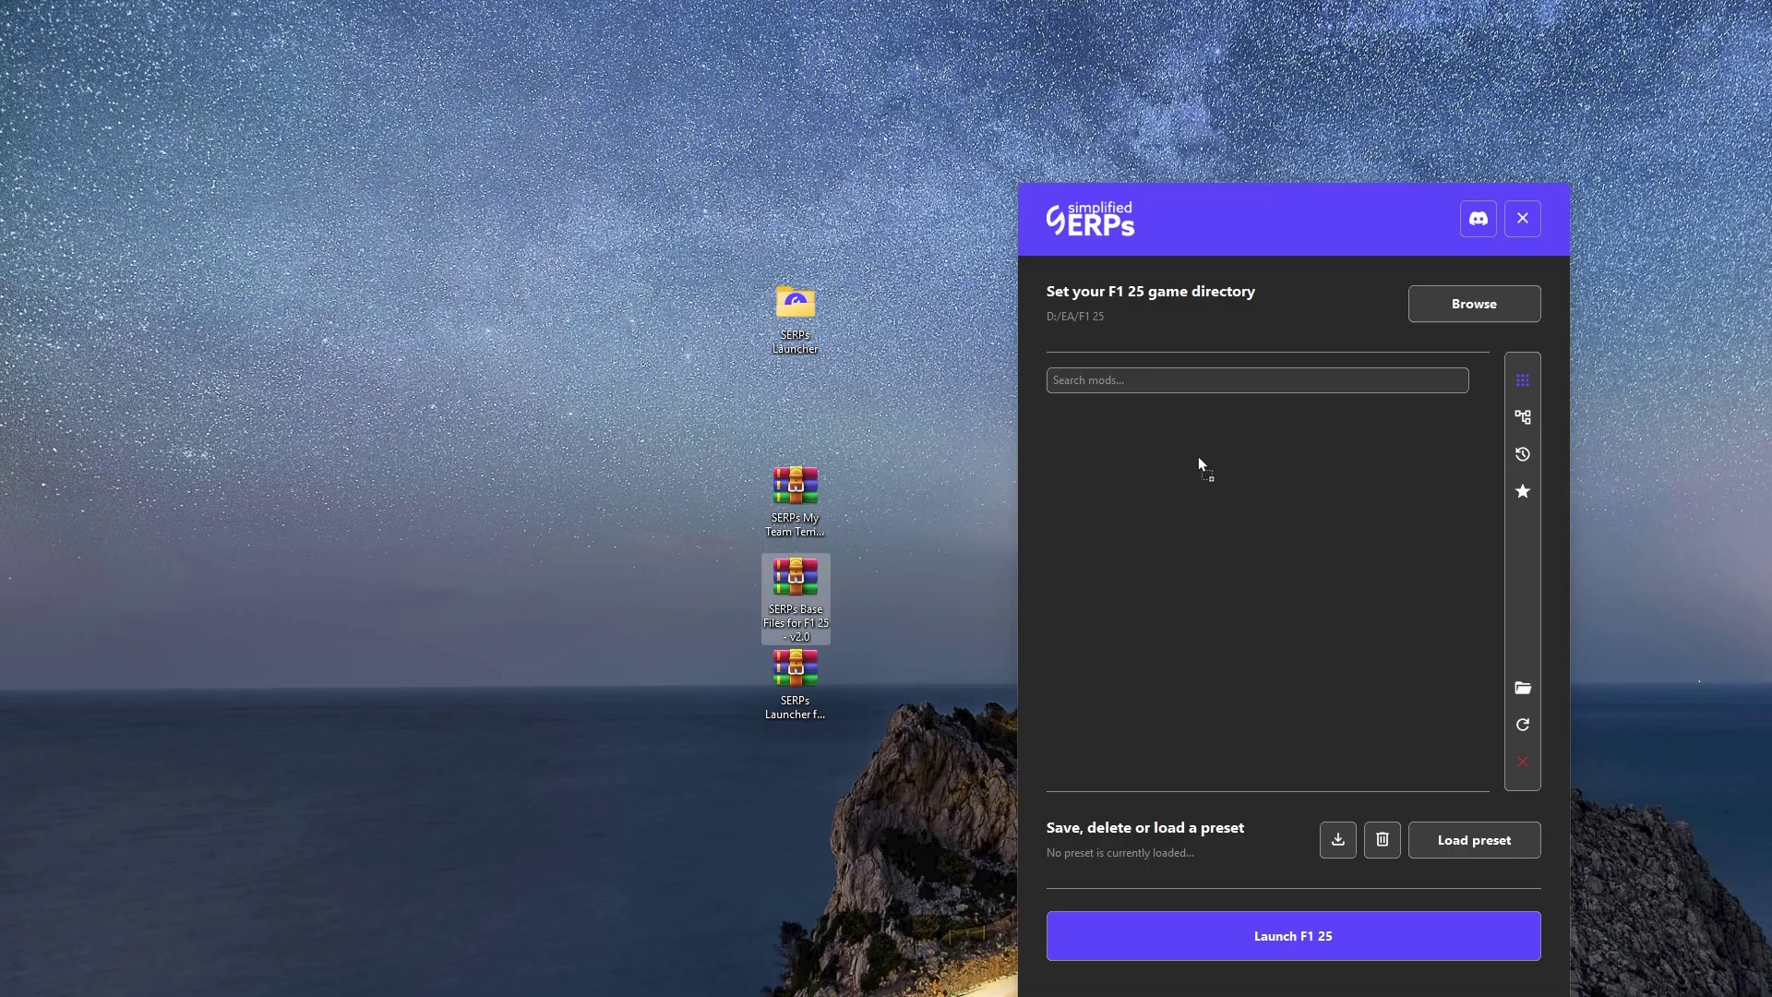
drag(1198, 456, 1197, 456)
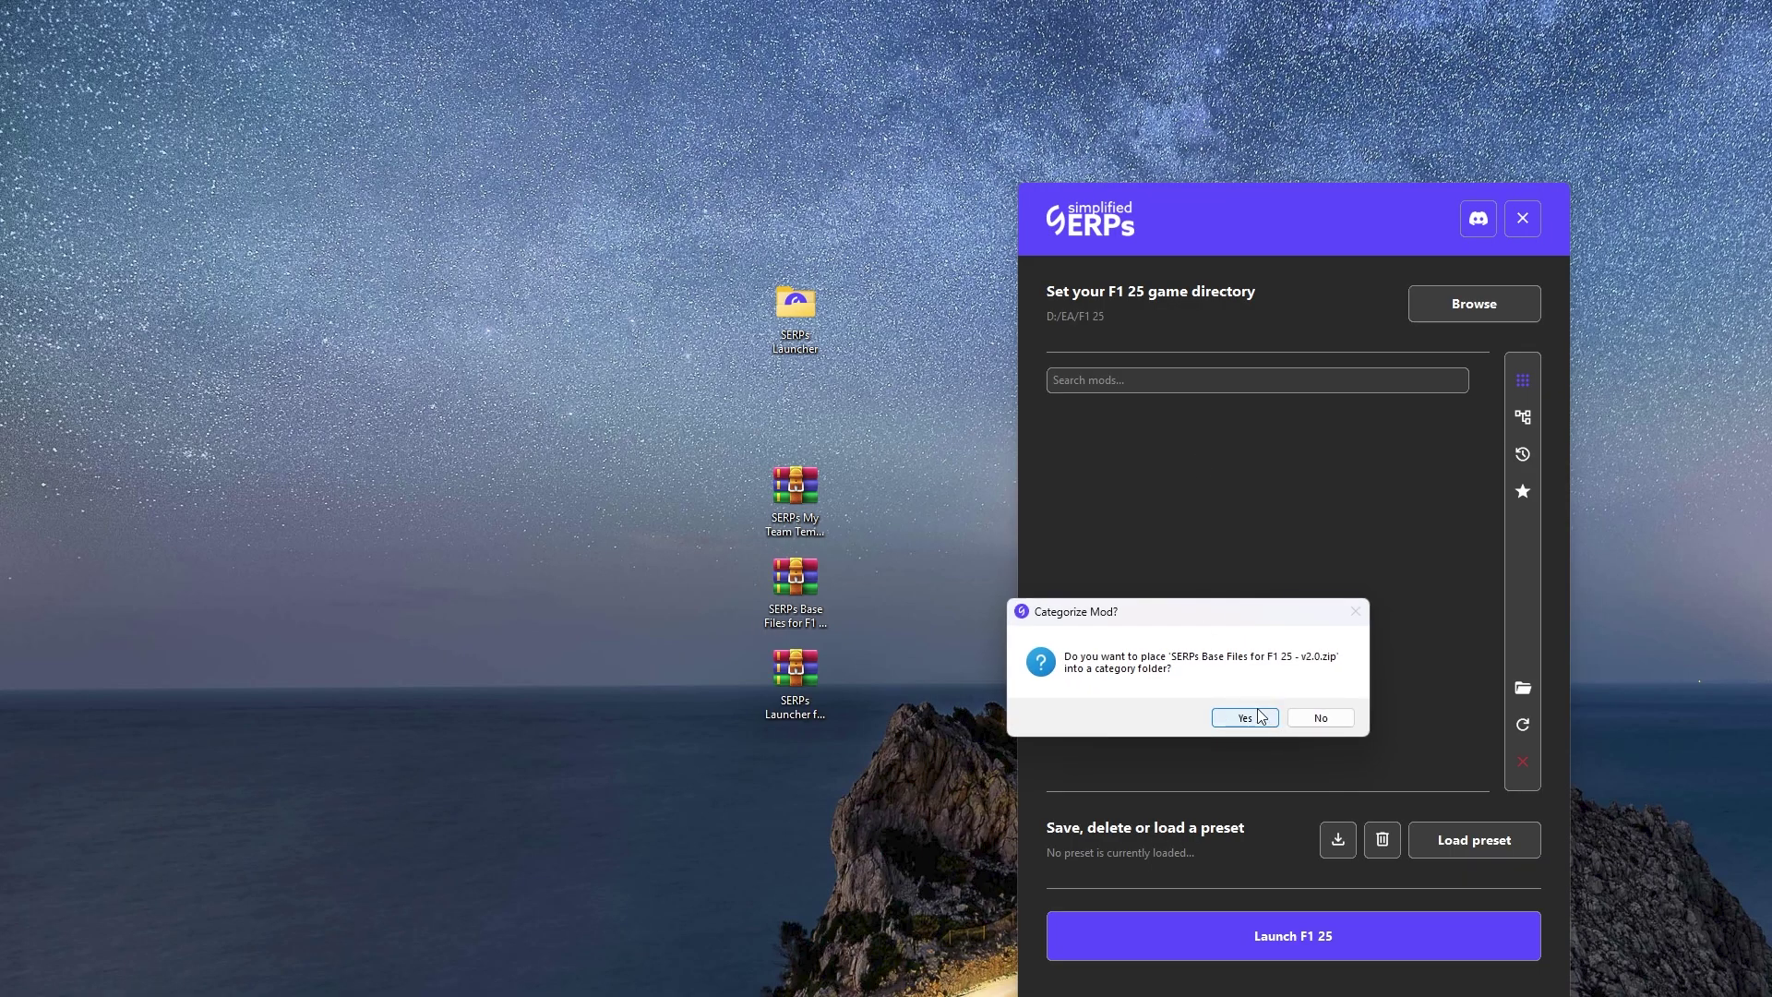
click(1318, 716)
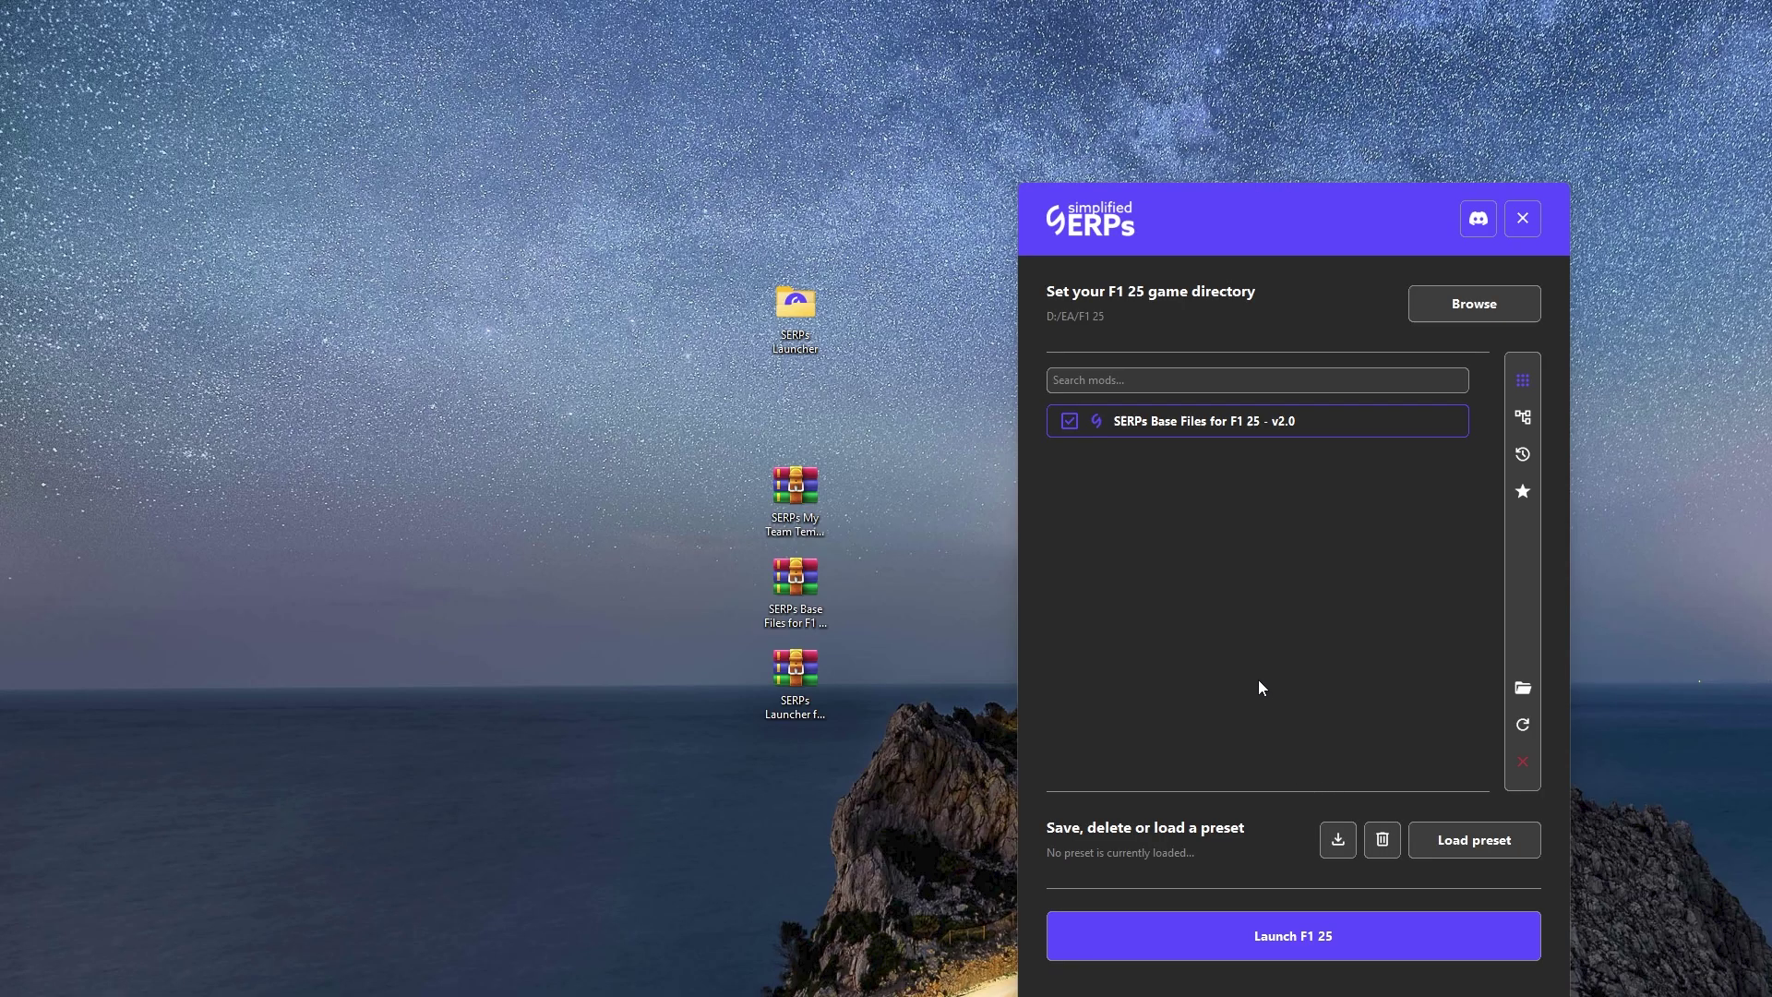
mouse_move(1191, 434)
Create a new desktop folder named 'Video Livery'.
right_click(449, 395)
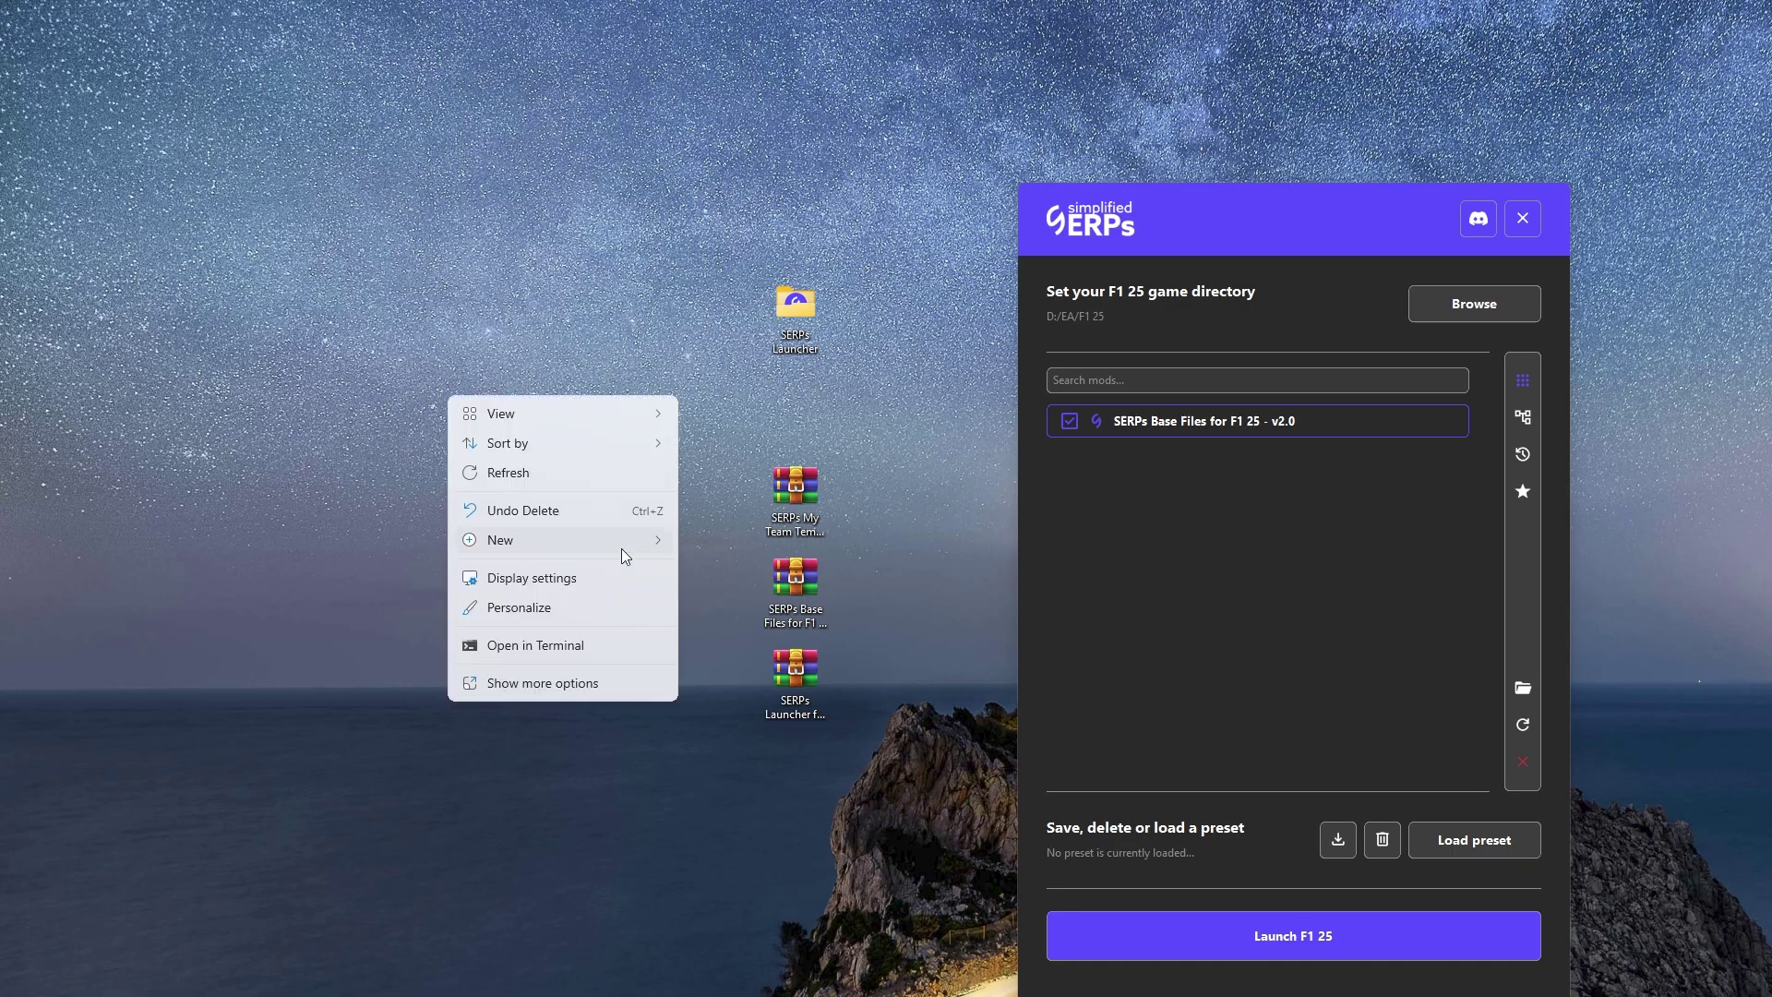
mouse_move(622, 543)
click(709, 546)
text(Video Livery)
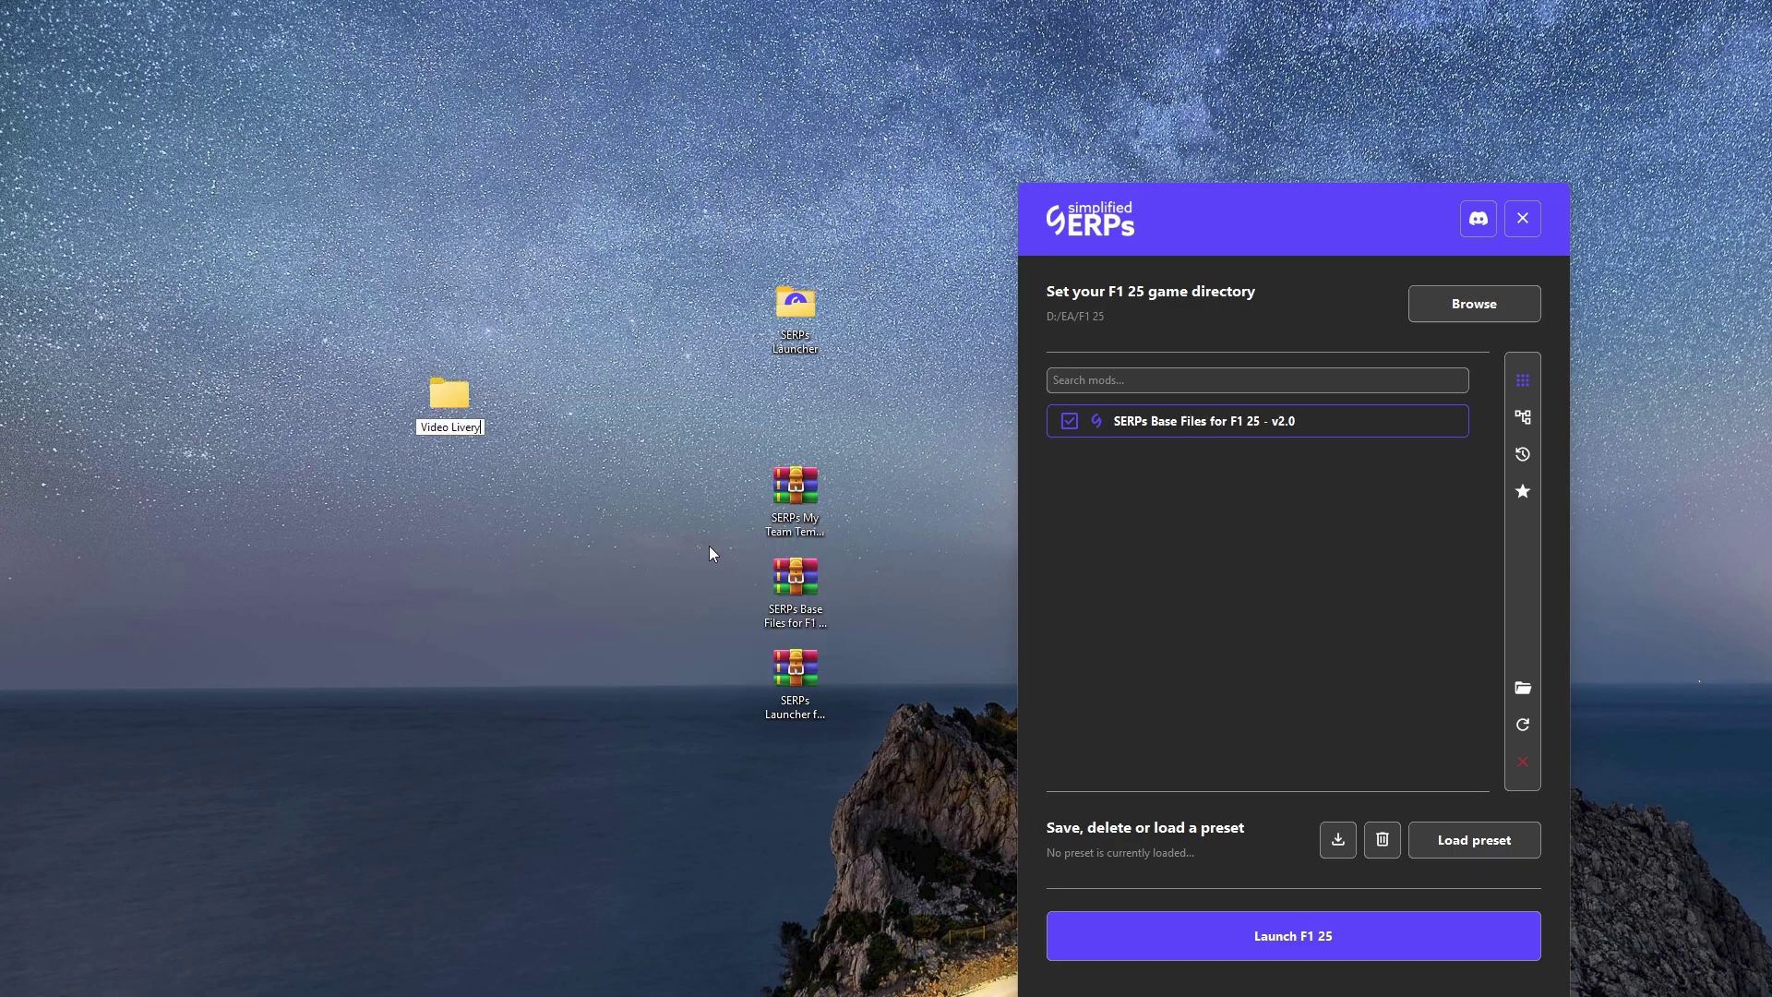
key(Return)
Open the SERPs My Team Template archive in WinRAR and shift its window up and right.
click(487, 447)
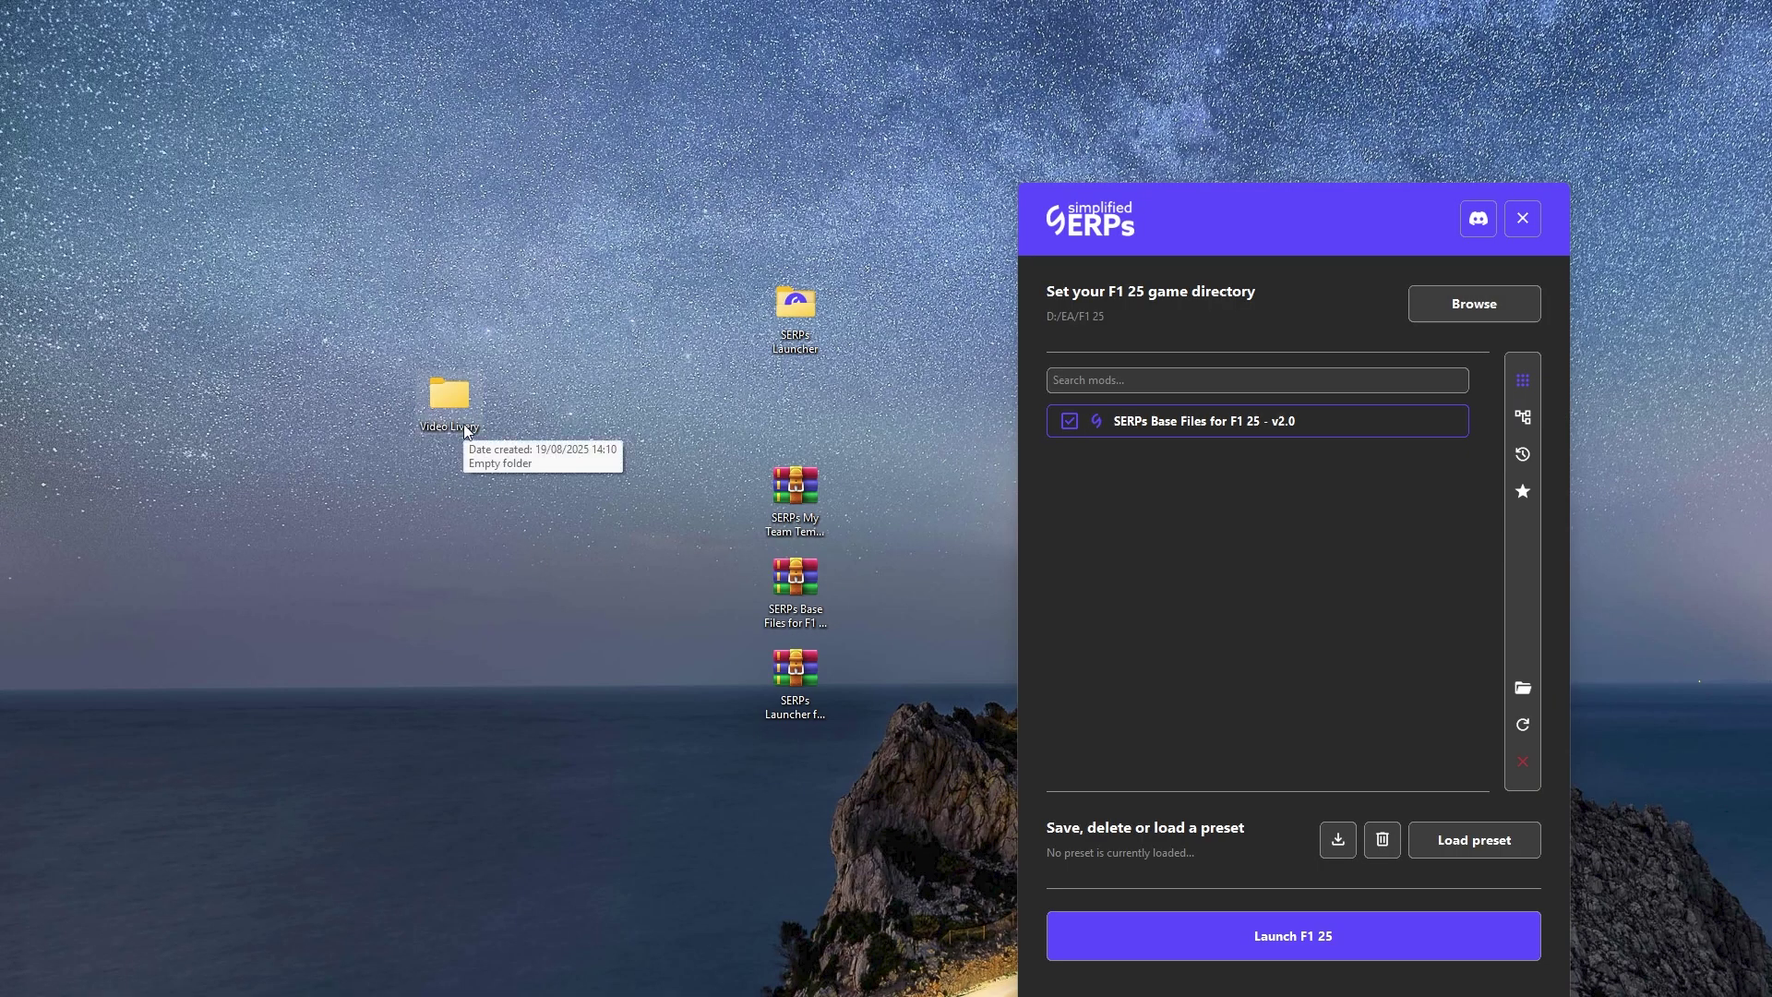
double_click(811, 515)
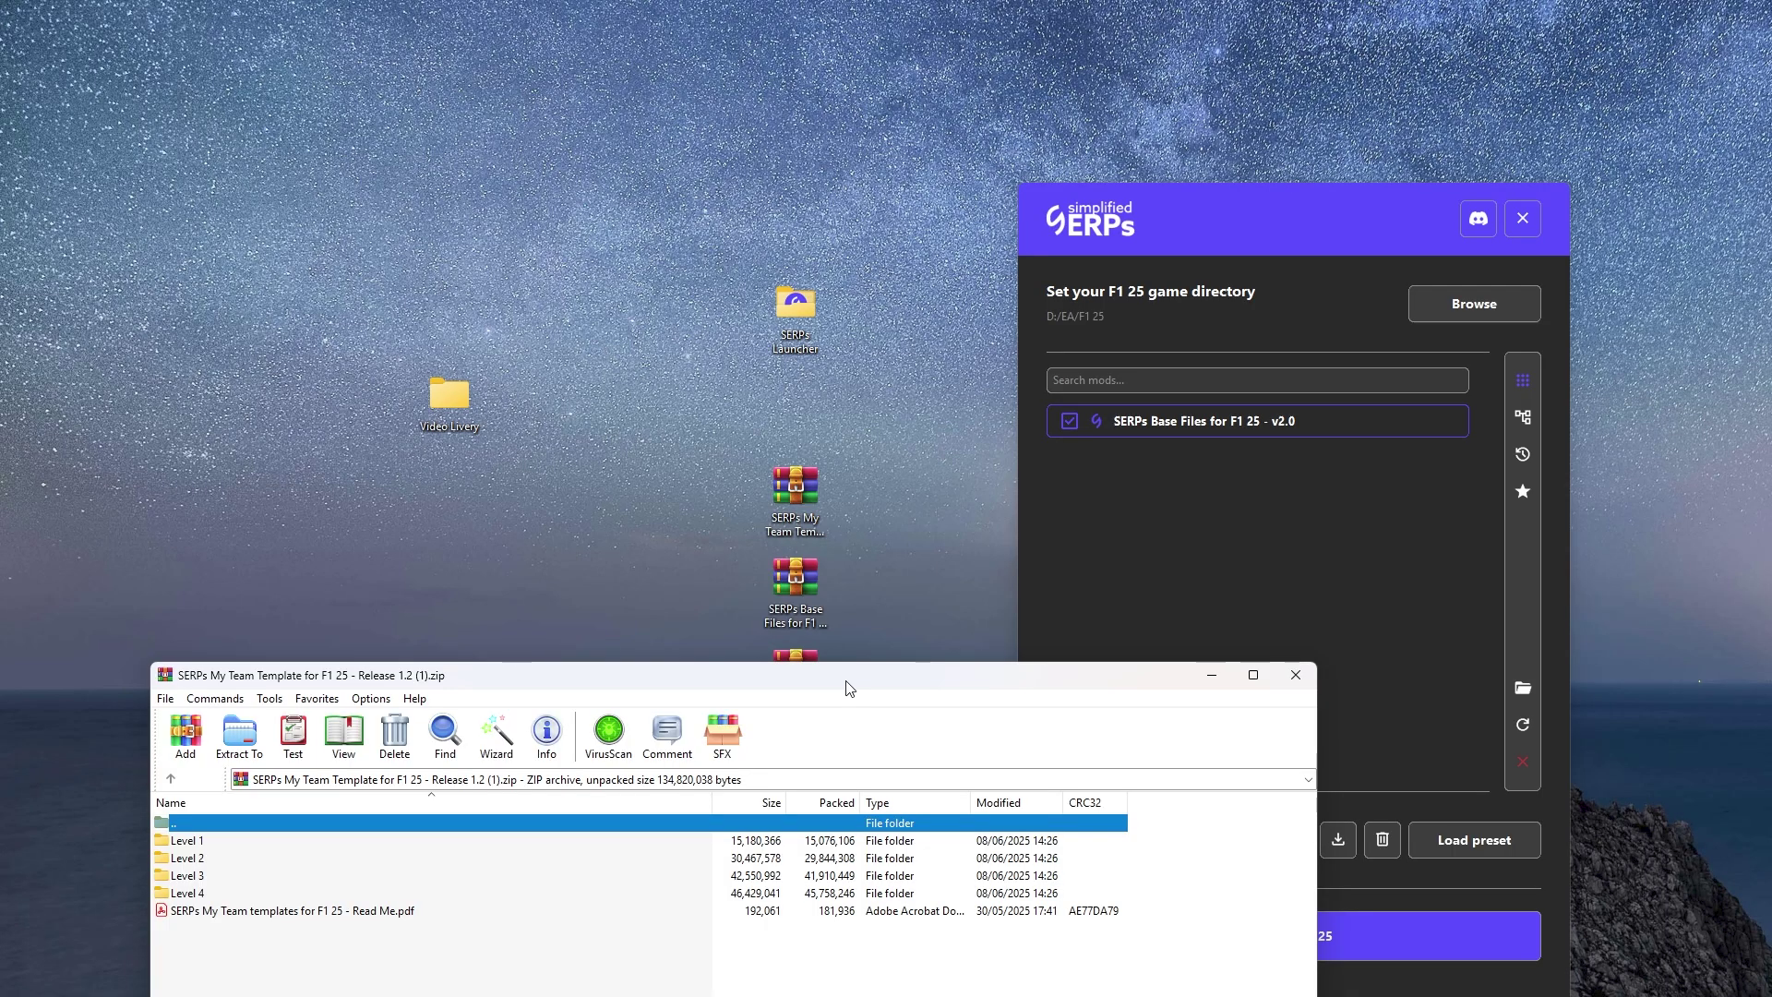
drag(849, 688, 1231, 475)
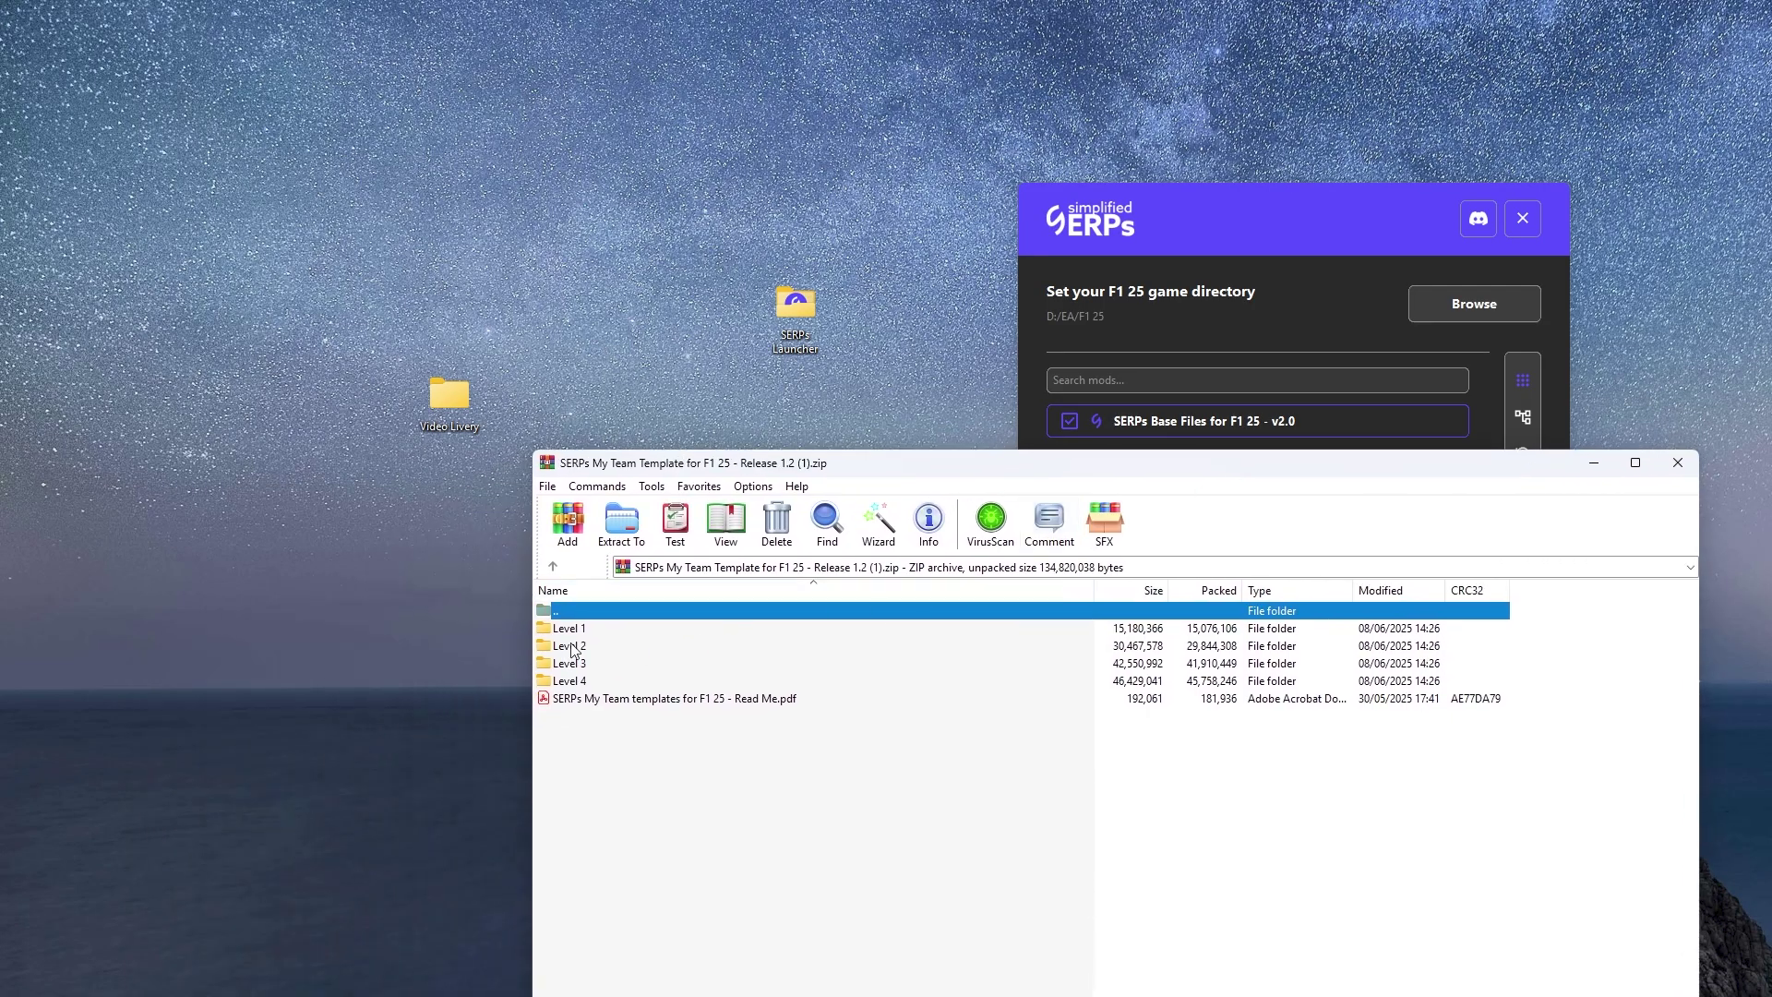
Open the template's Read Me PDF and highlight the LEVEL 1–3 contents lines on page 2.
click(598, 702)
double_click(600, 703)
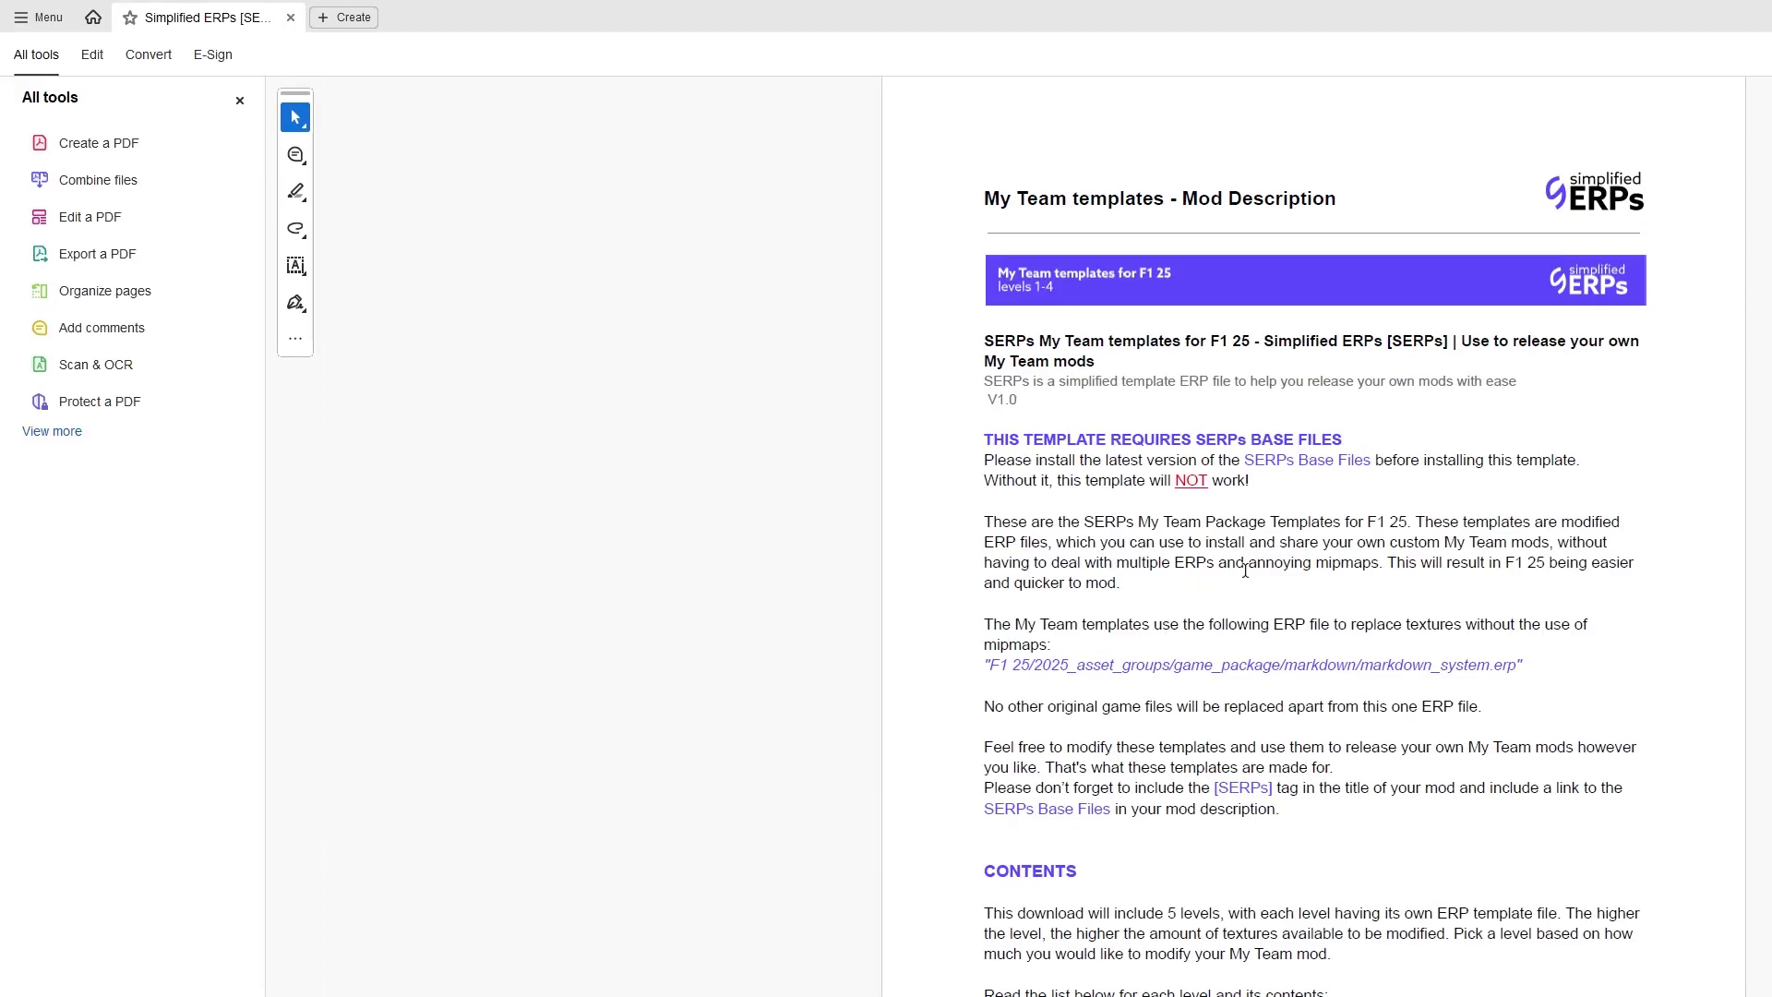
scroll(1154, 843, down, 5)
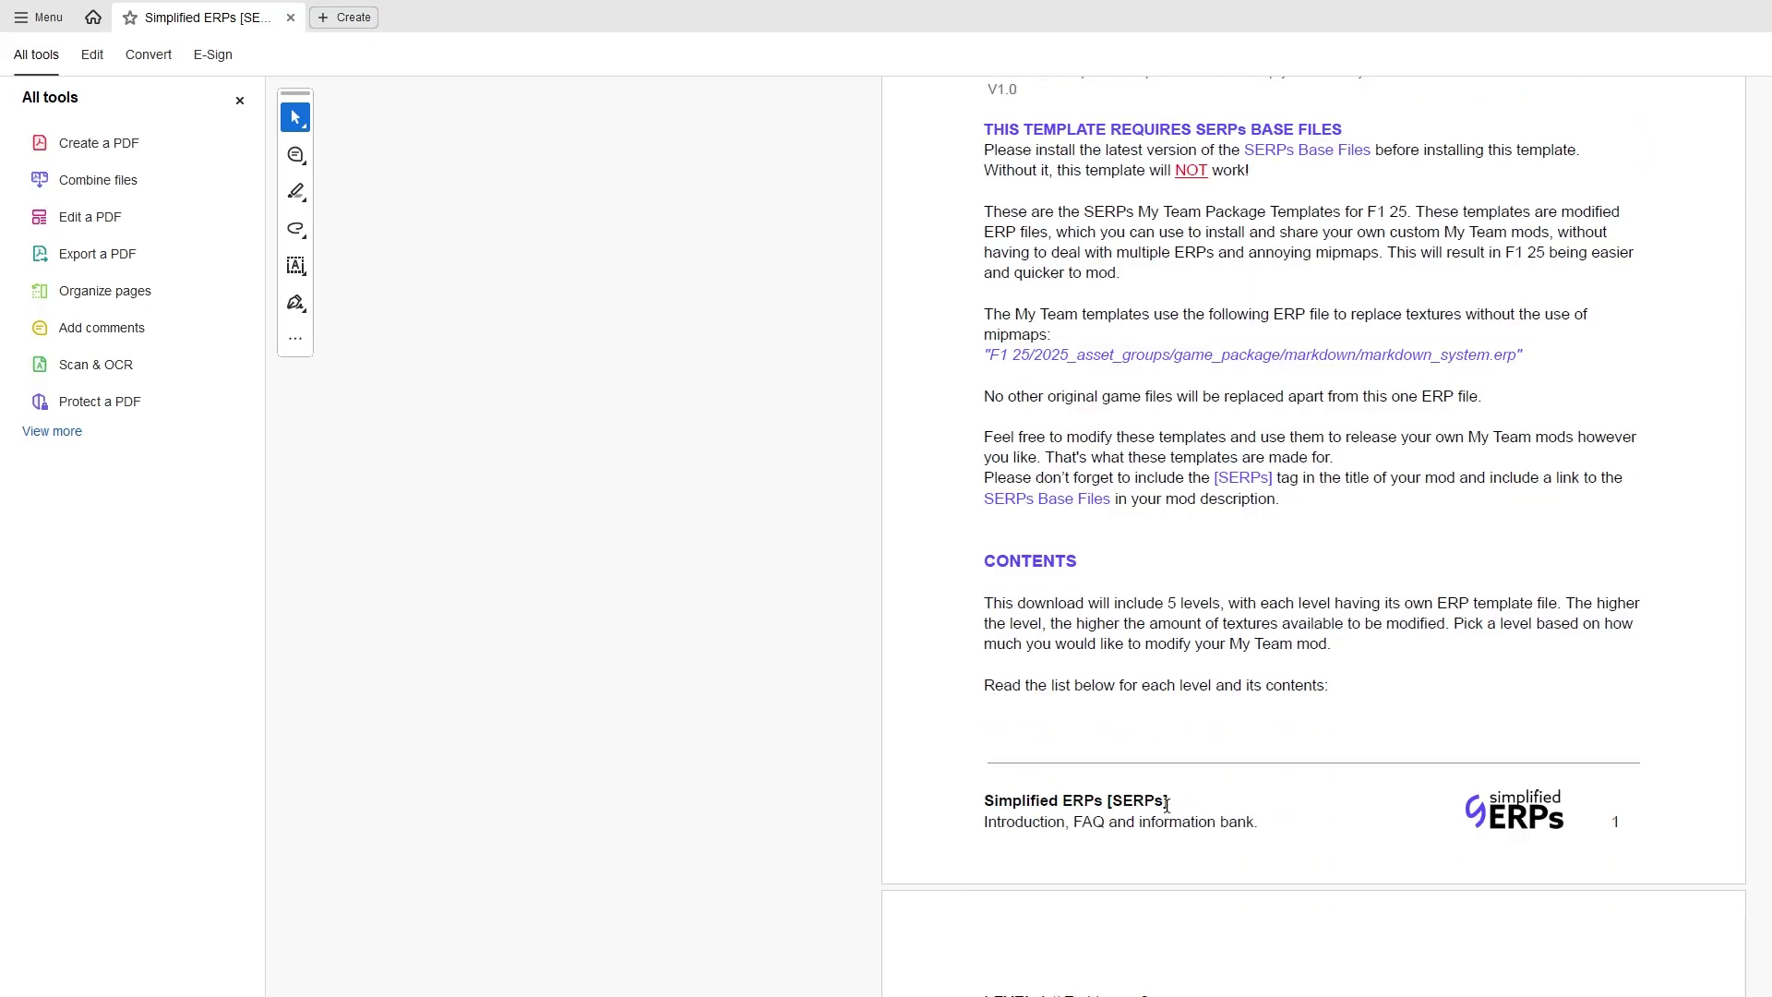
drag(983, 870, 1602, 953)
click(1172, 909)
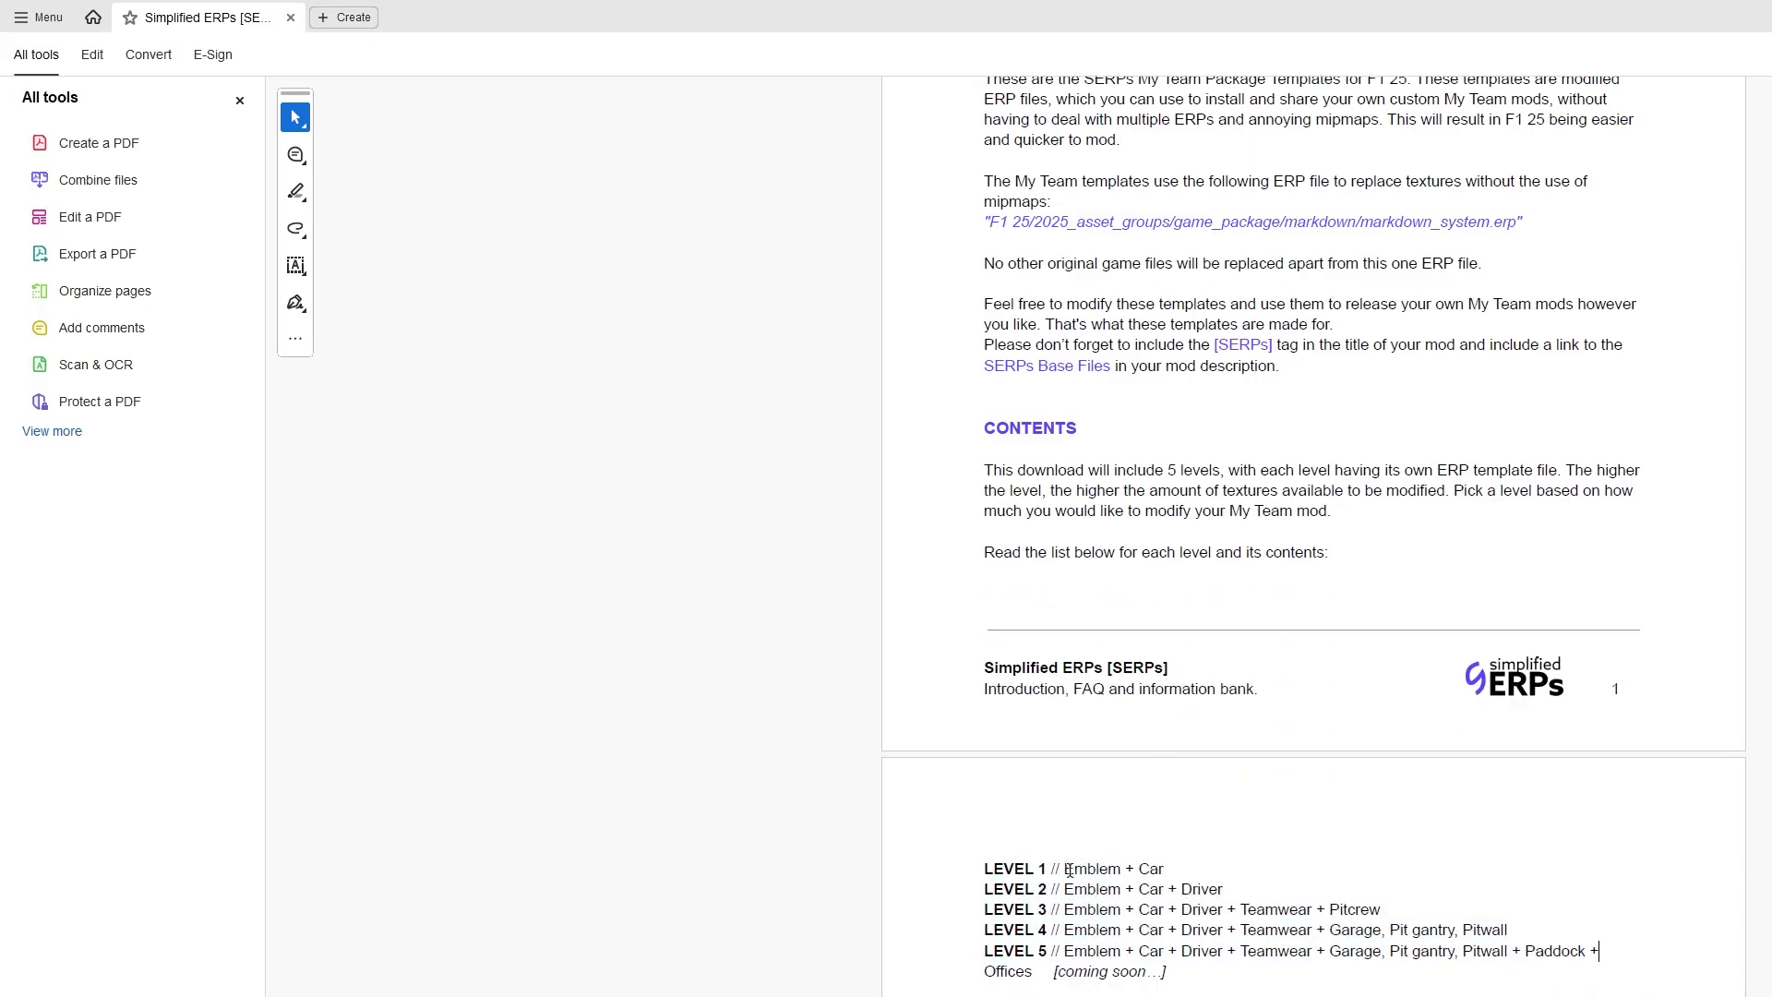
drag(1064, 869, 1164, 869)
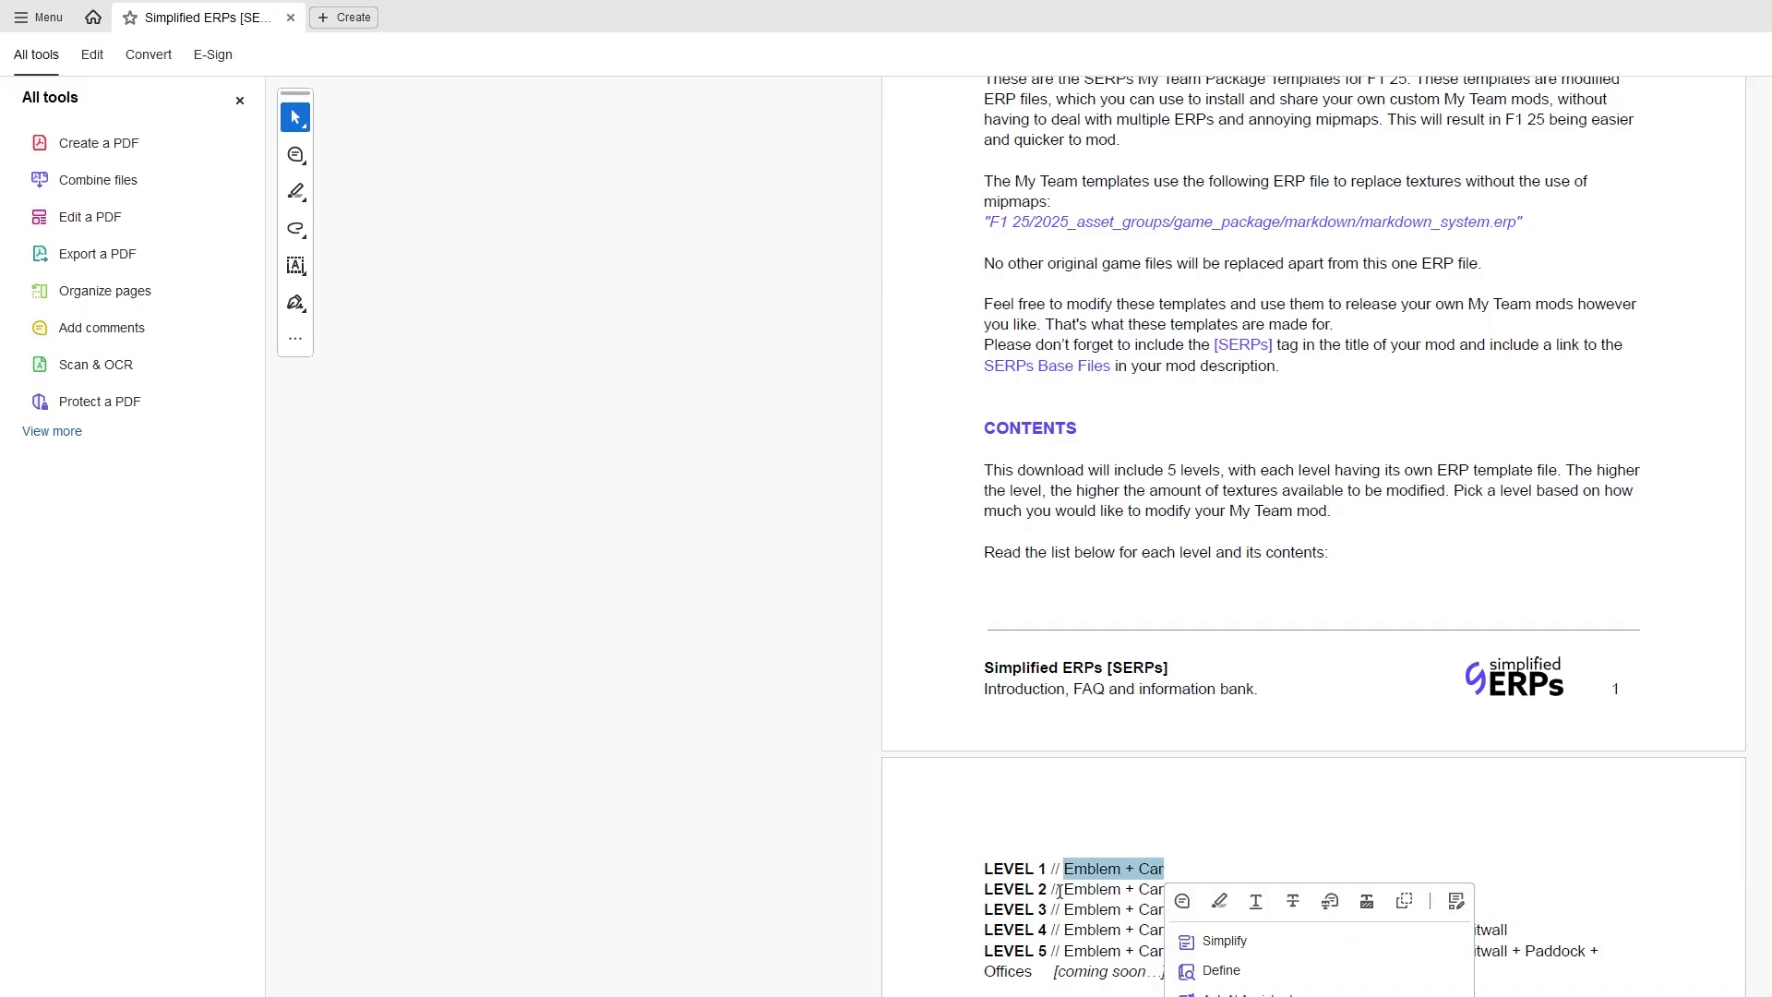
drag(1064, 888, 1221, 890)
drag(1064, 909, 1335, 913)
click(1191, 929)
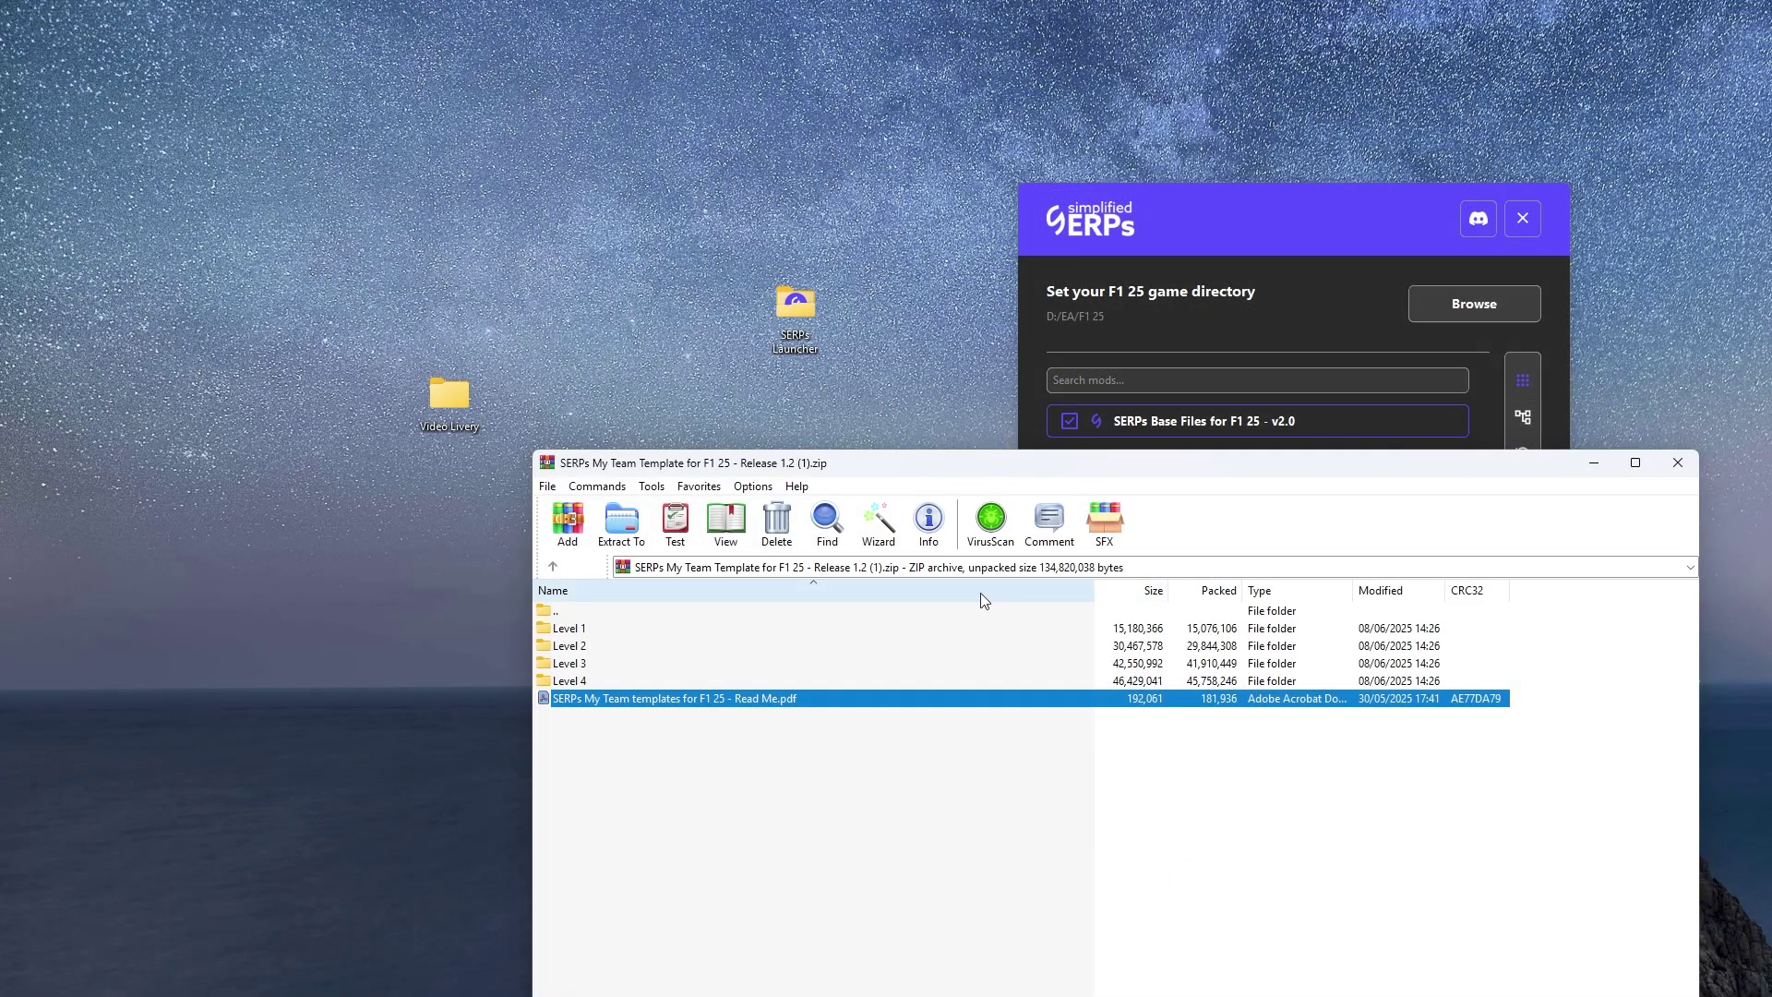
Extract Level 1's F1 25 folder into Video Livery and close WinRAR.
click(577, 629)
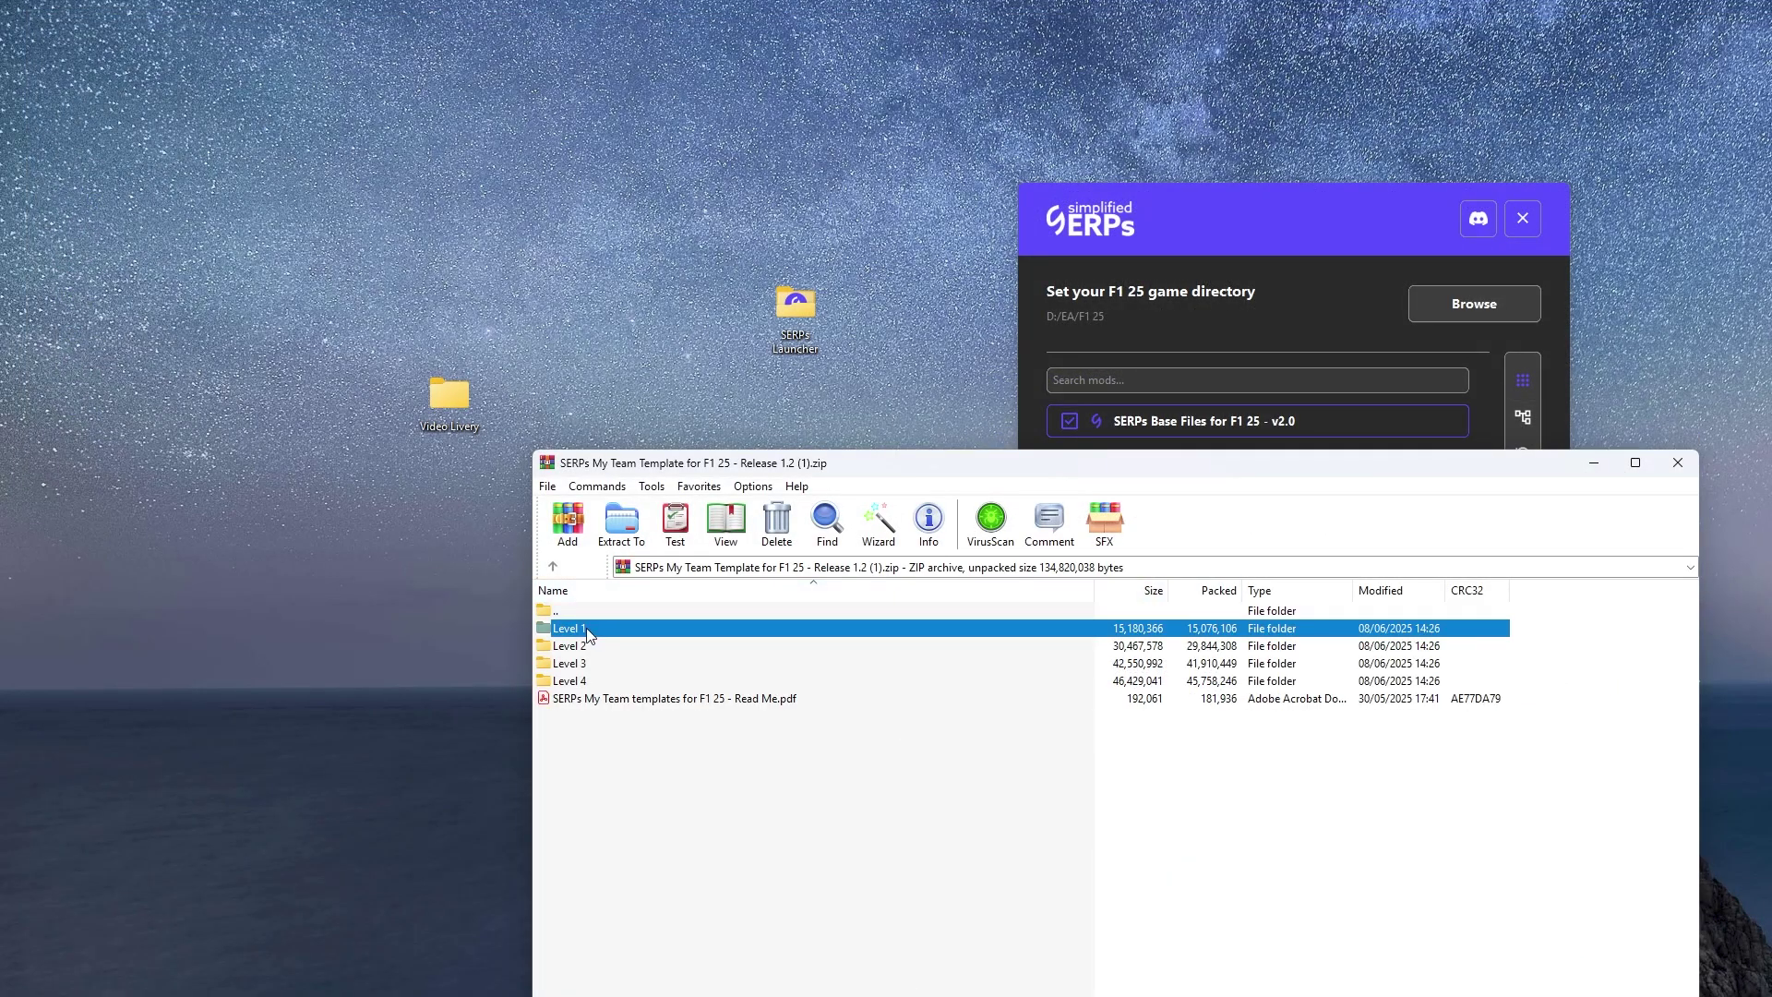
double_click(590, 631)
click(582, 631)
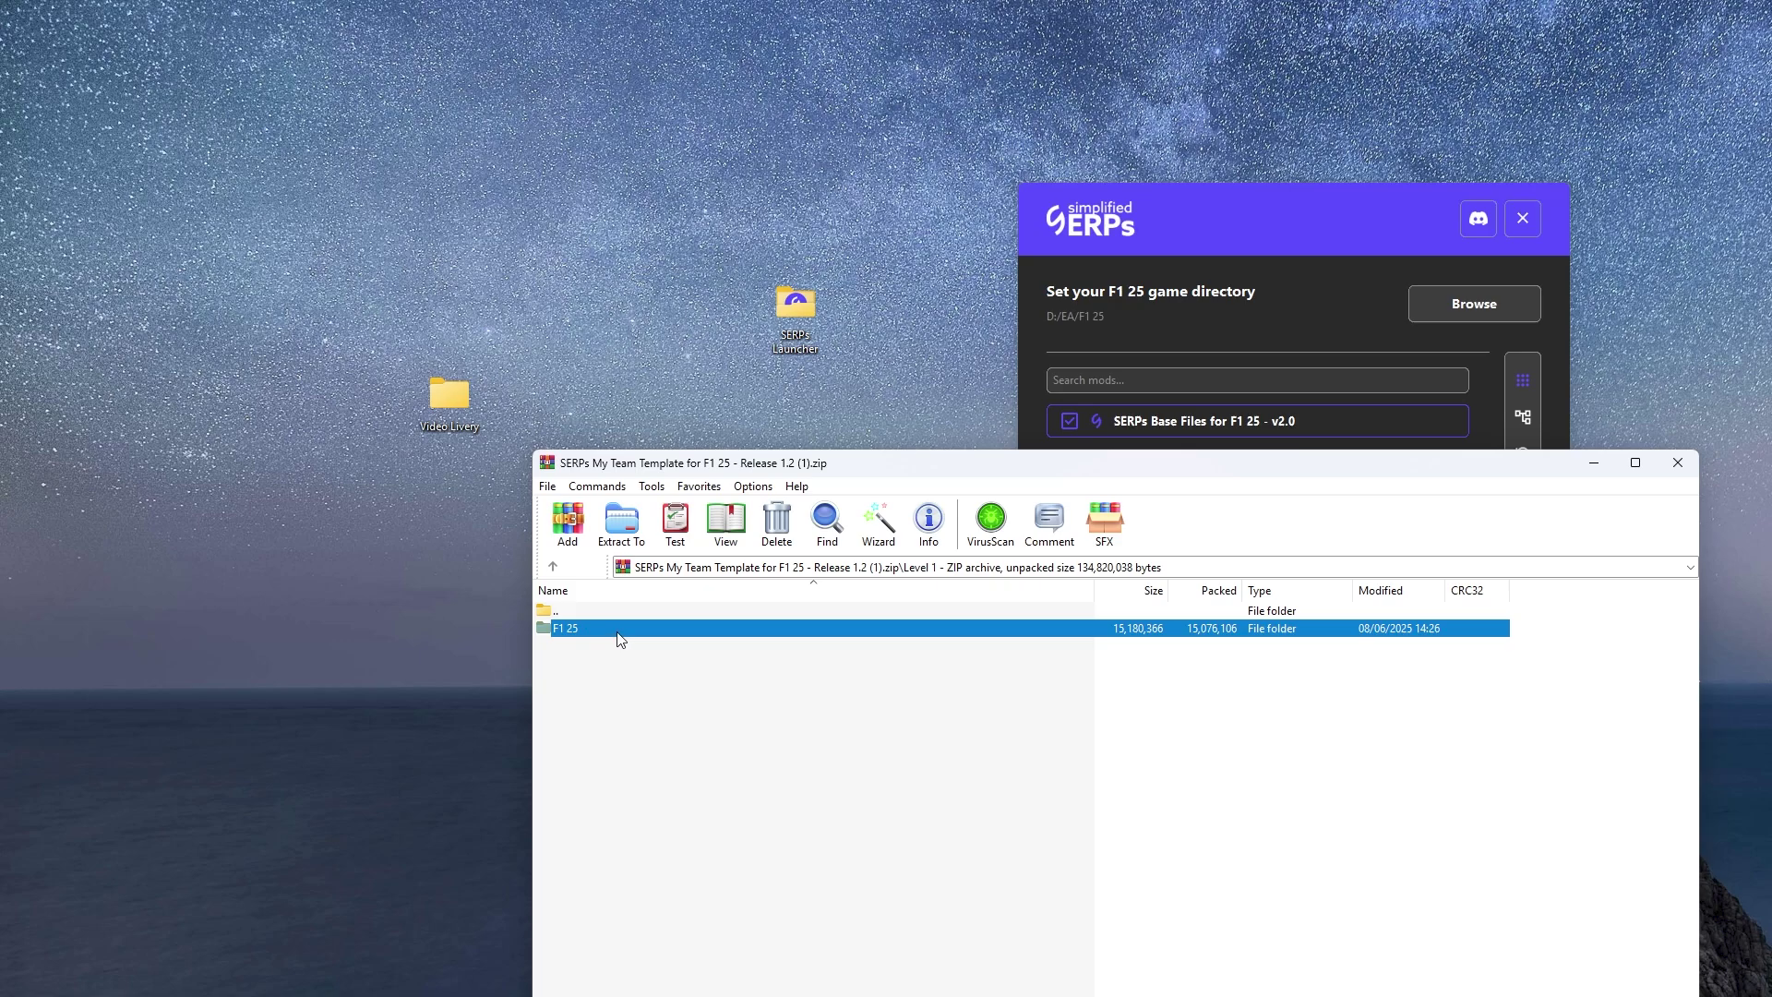
drag(486, 420, 456, 391)
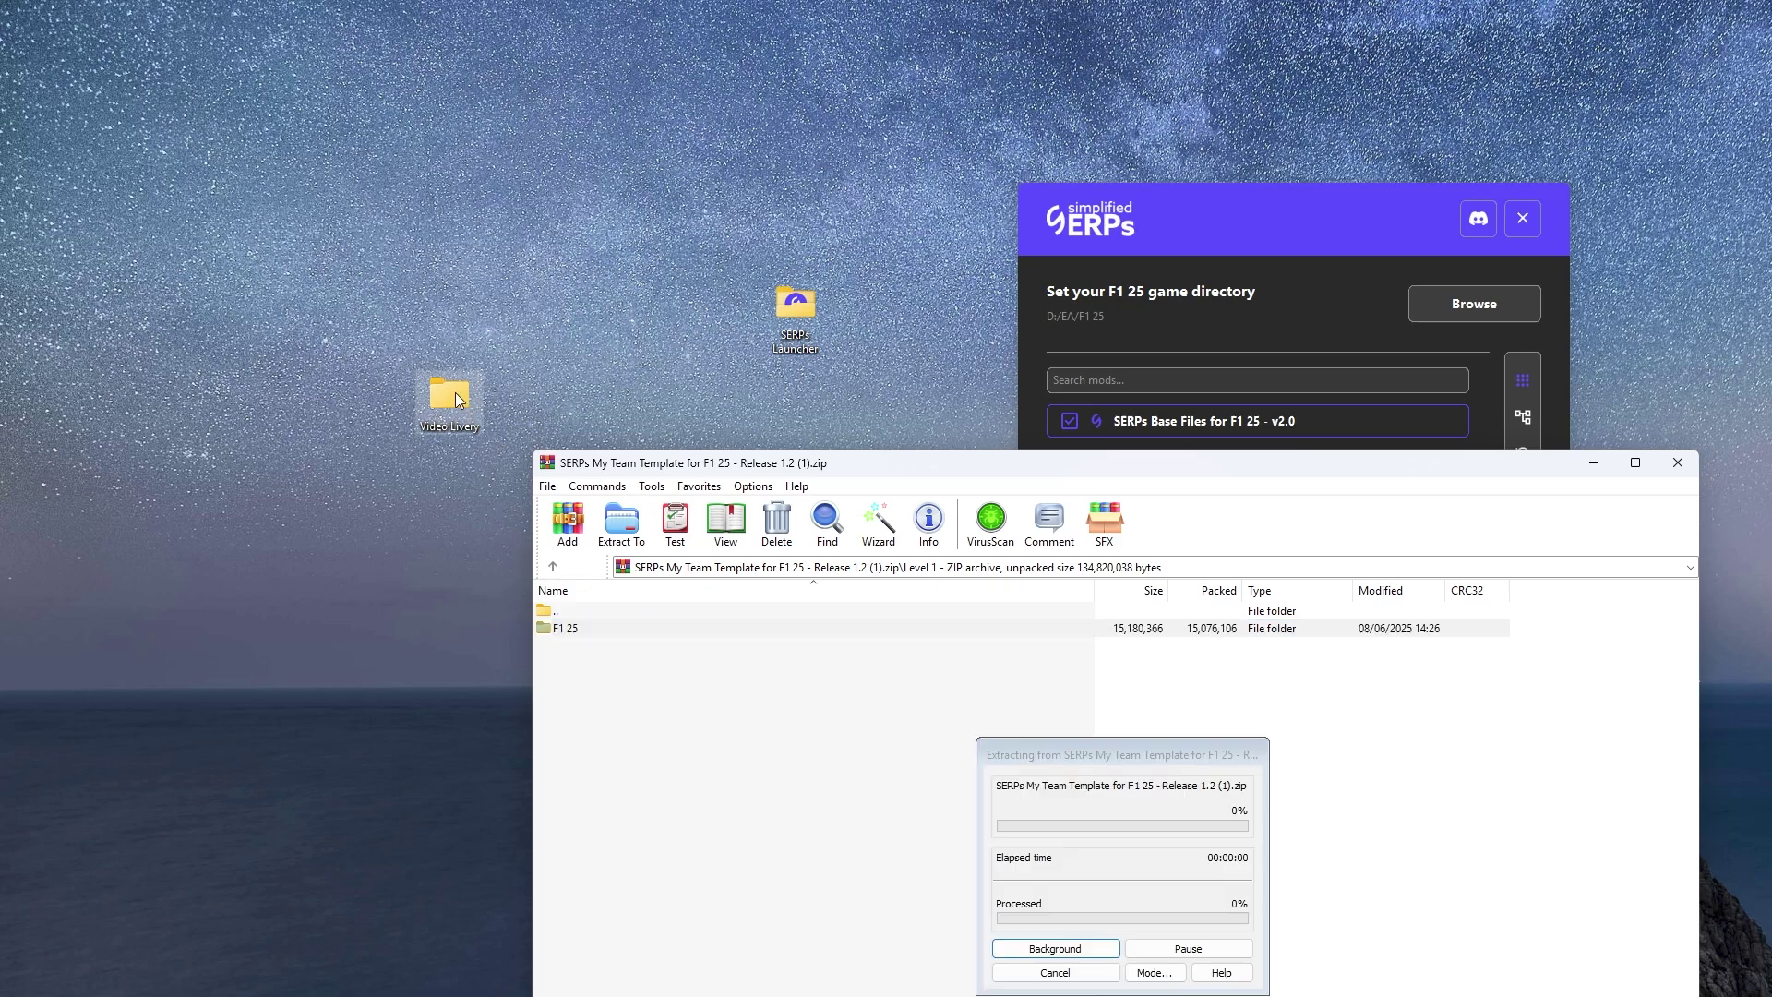
click(1677, 462)
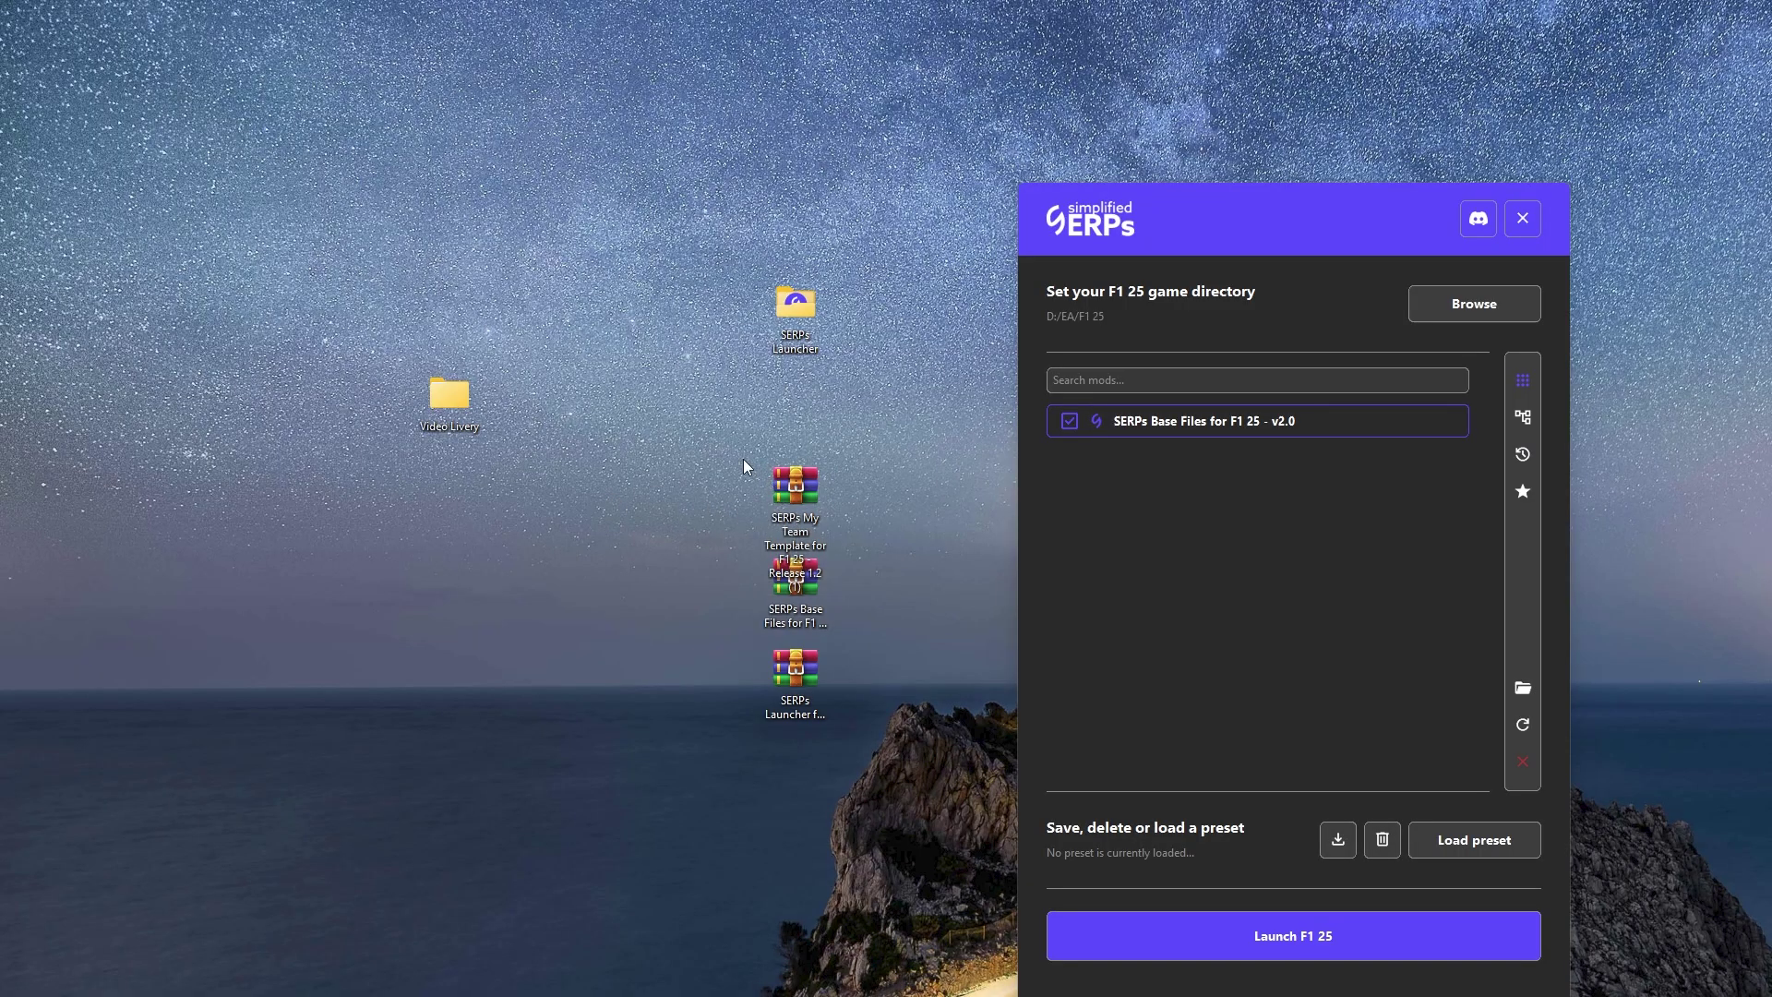
Delete the three desktop archives, arrange the folders, and paste in the Ego Engine Archive folder.
drag(743, 458, 816, 711)
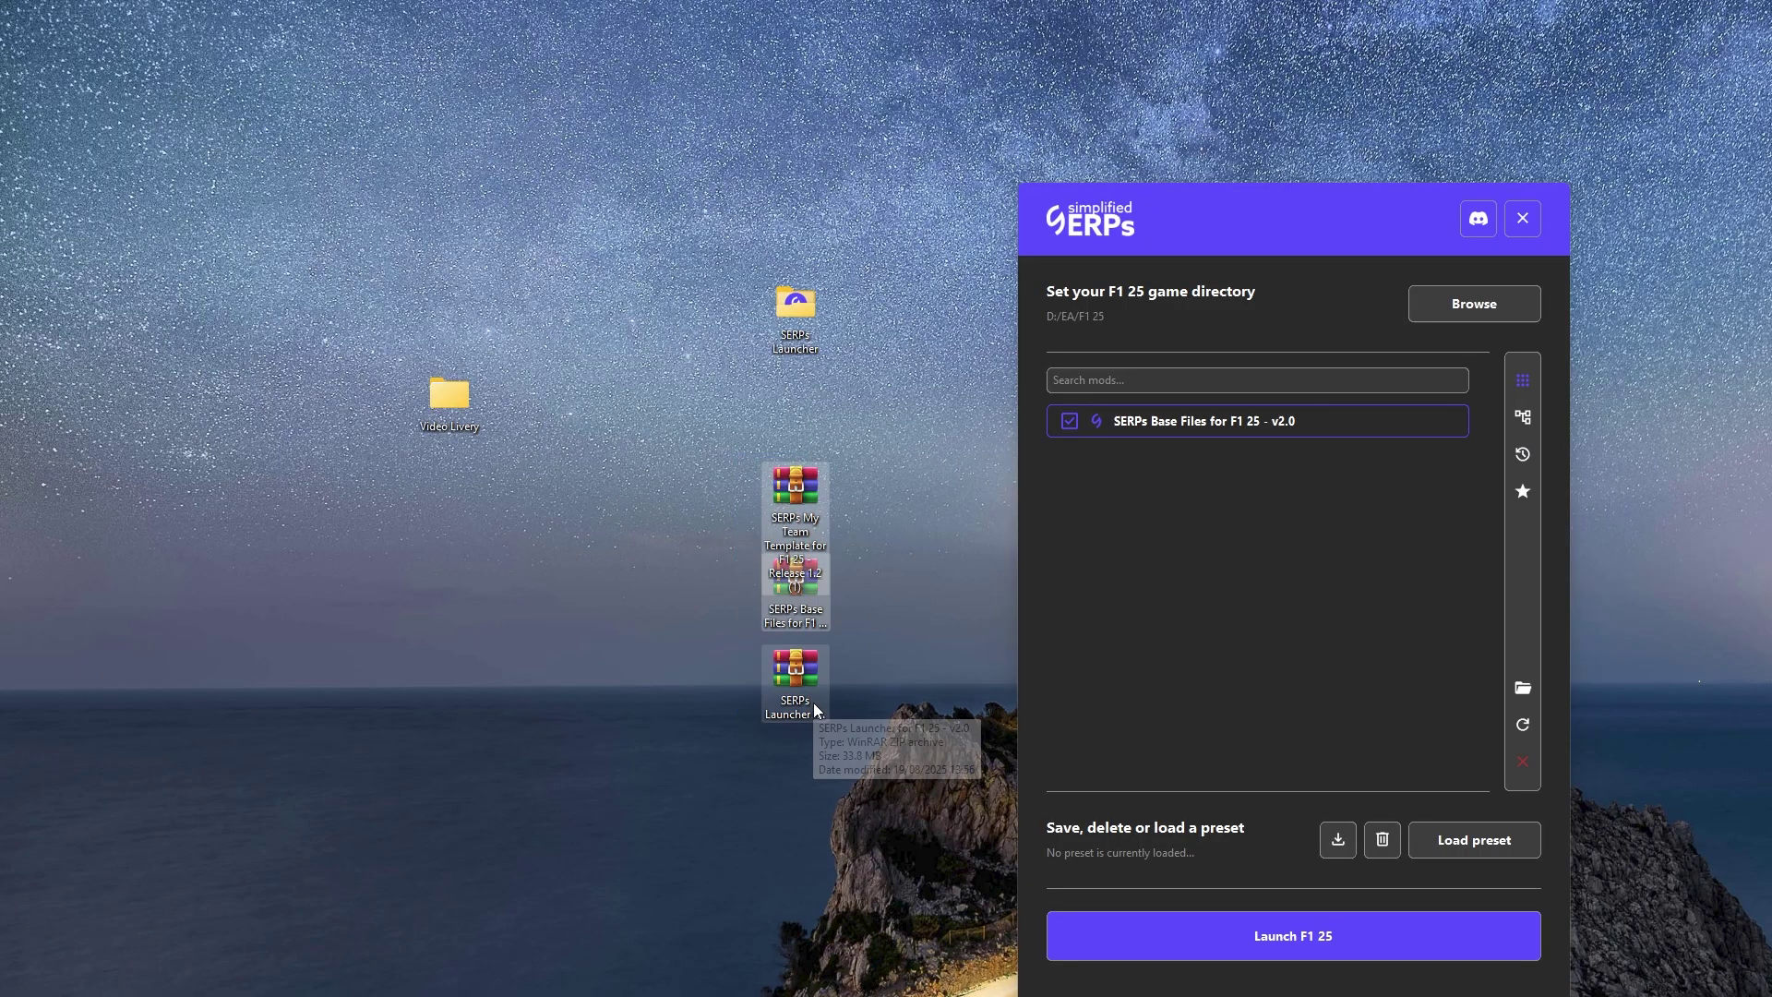
key(Delete)
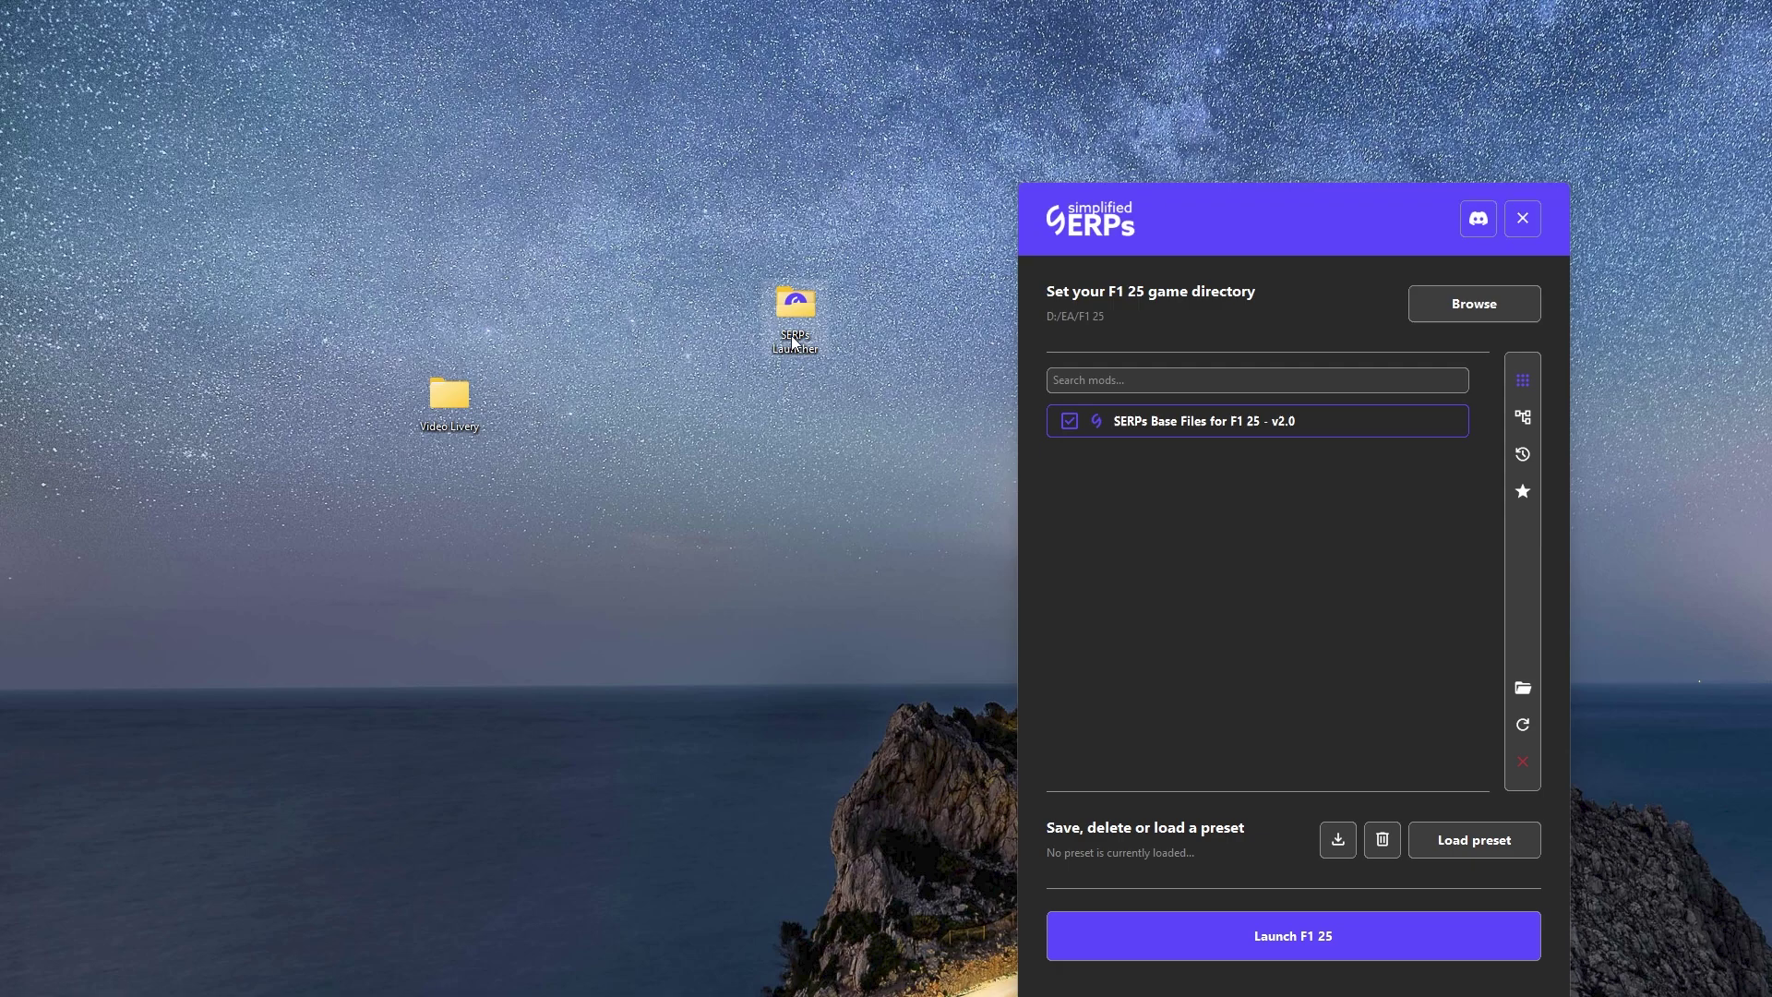
drag(795, 304, 726, 395)
drag(449, 395, 657, 397)
click(672, 507)
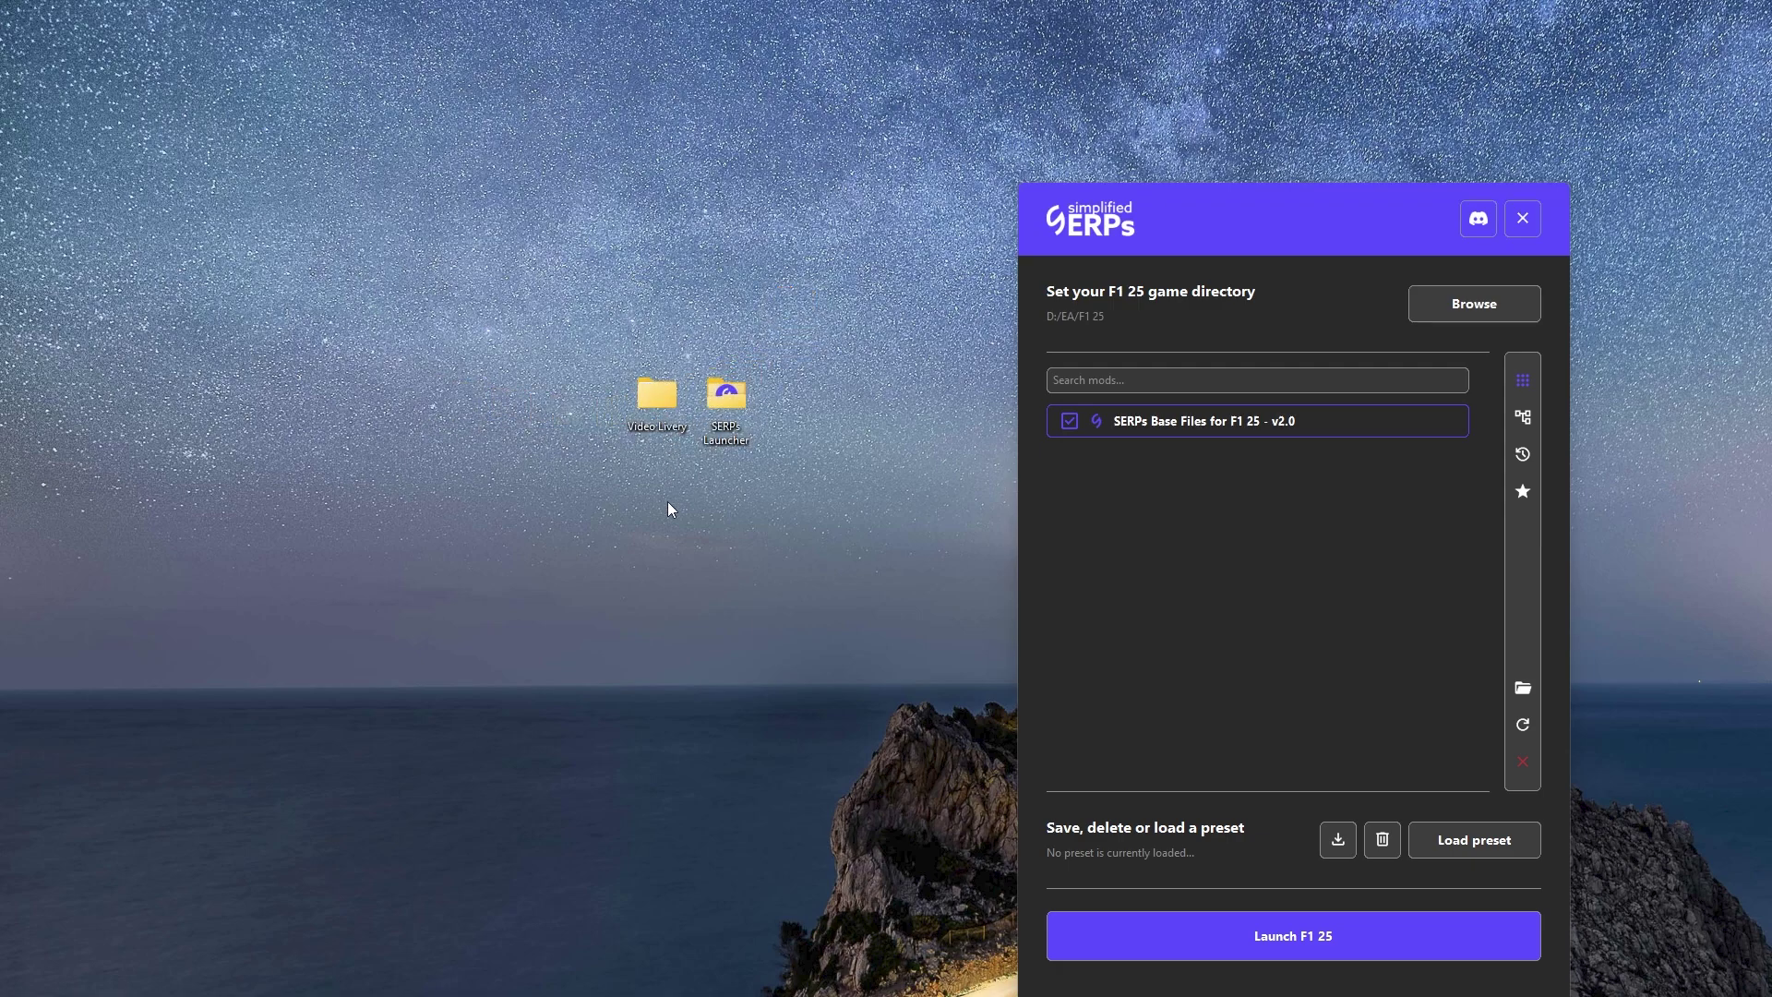
click(1304, 937)
key(ctrl+v)
Open the Ego ERP Archiver folder, then orbit the 3D car template to a head-on front view.
double_click(805, 420)
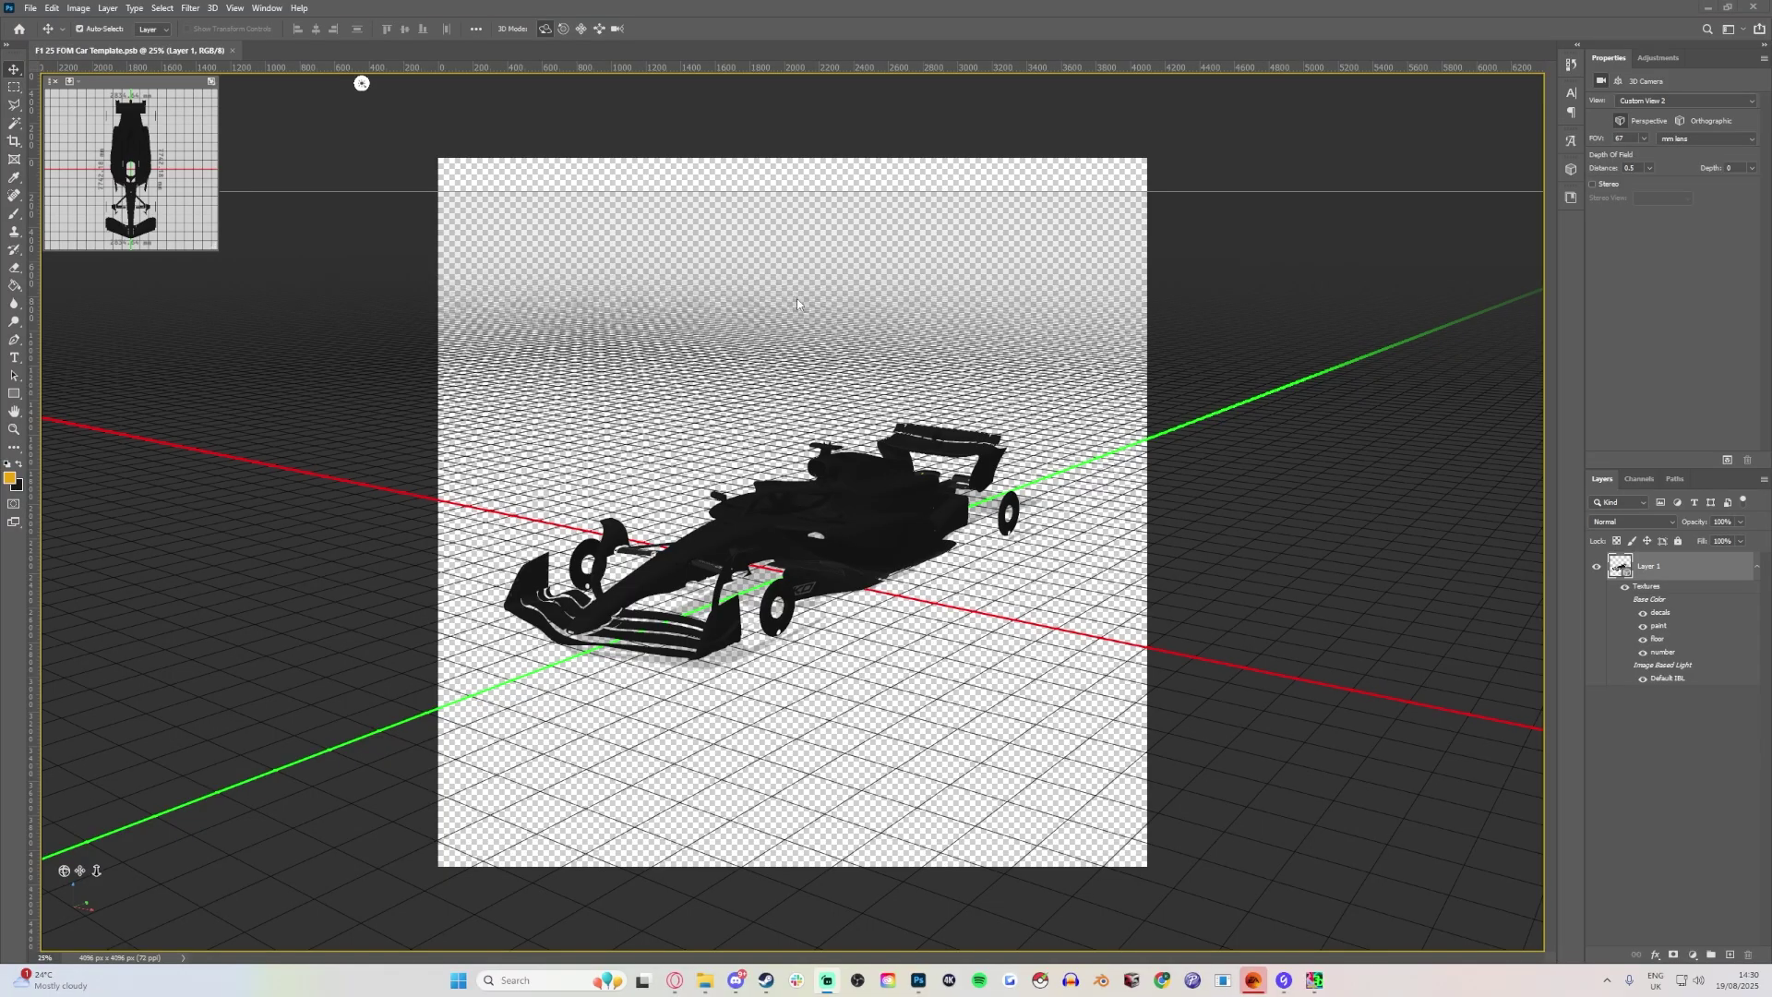
drag(767, 355, 725, 354)
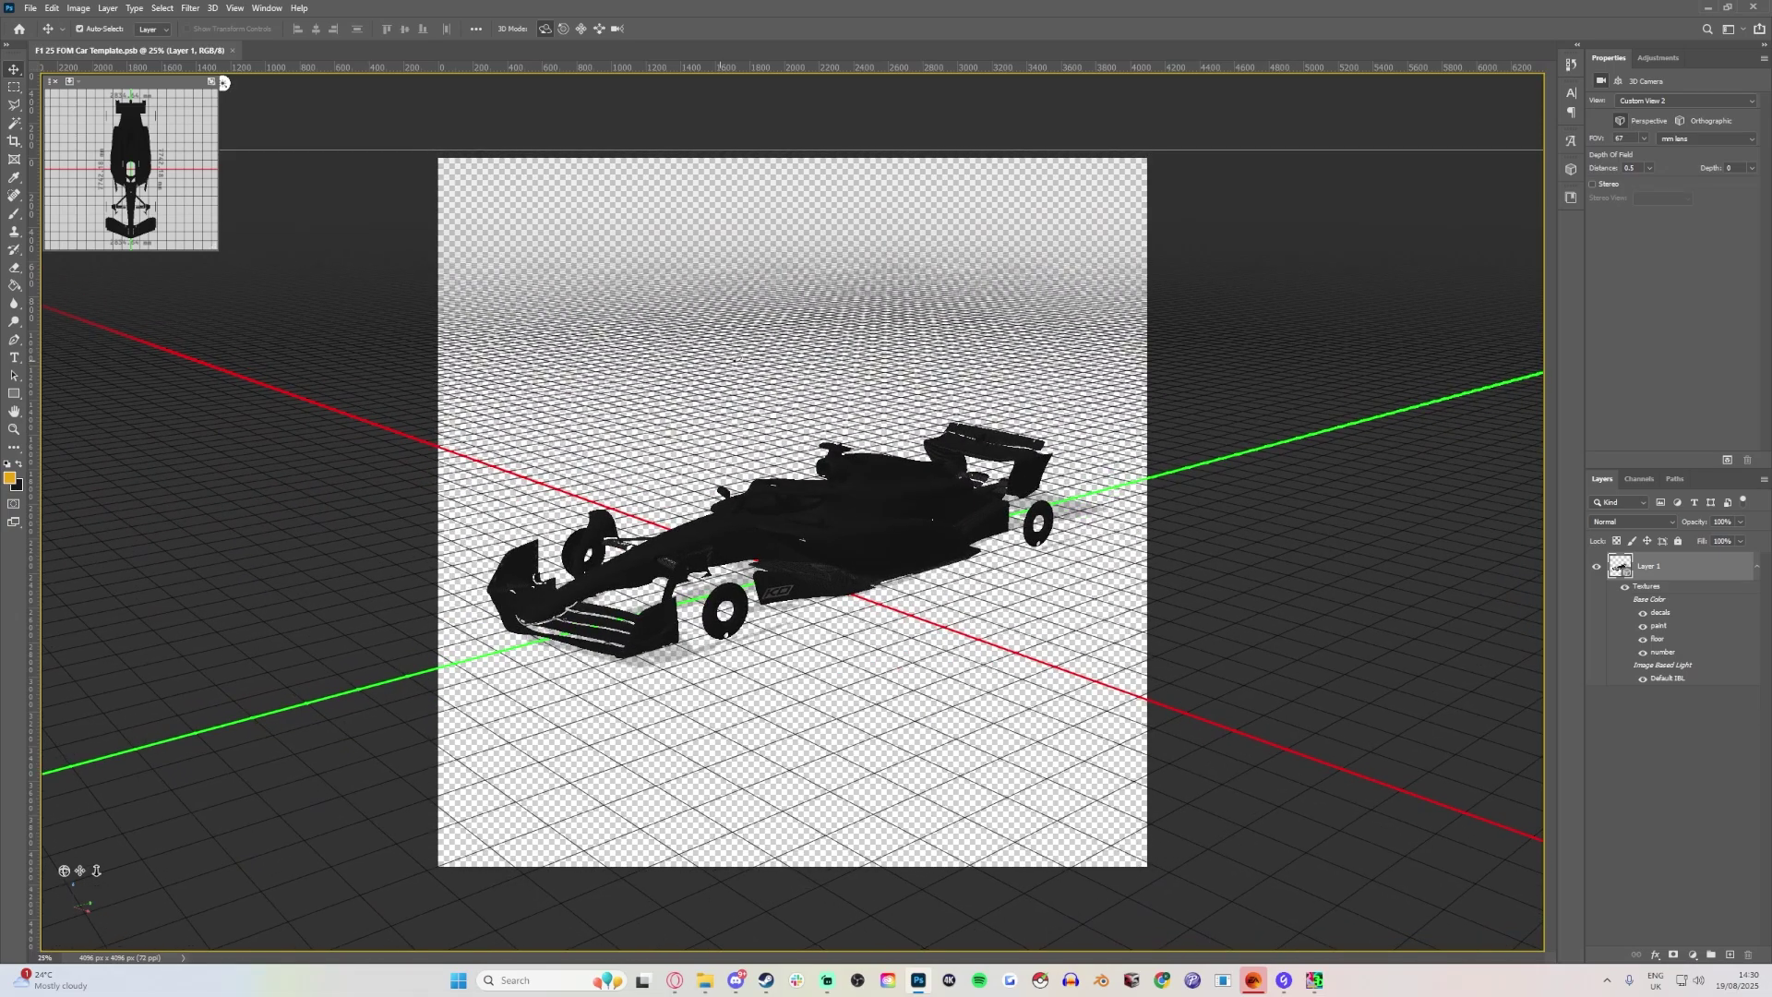
click(34, 9)
click(35, 9)
click(34, 10)
click(994, 379)
drag(995, 379, 901, 364)
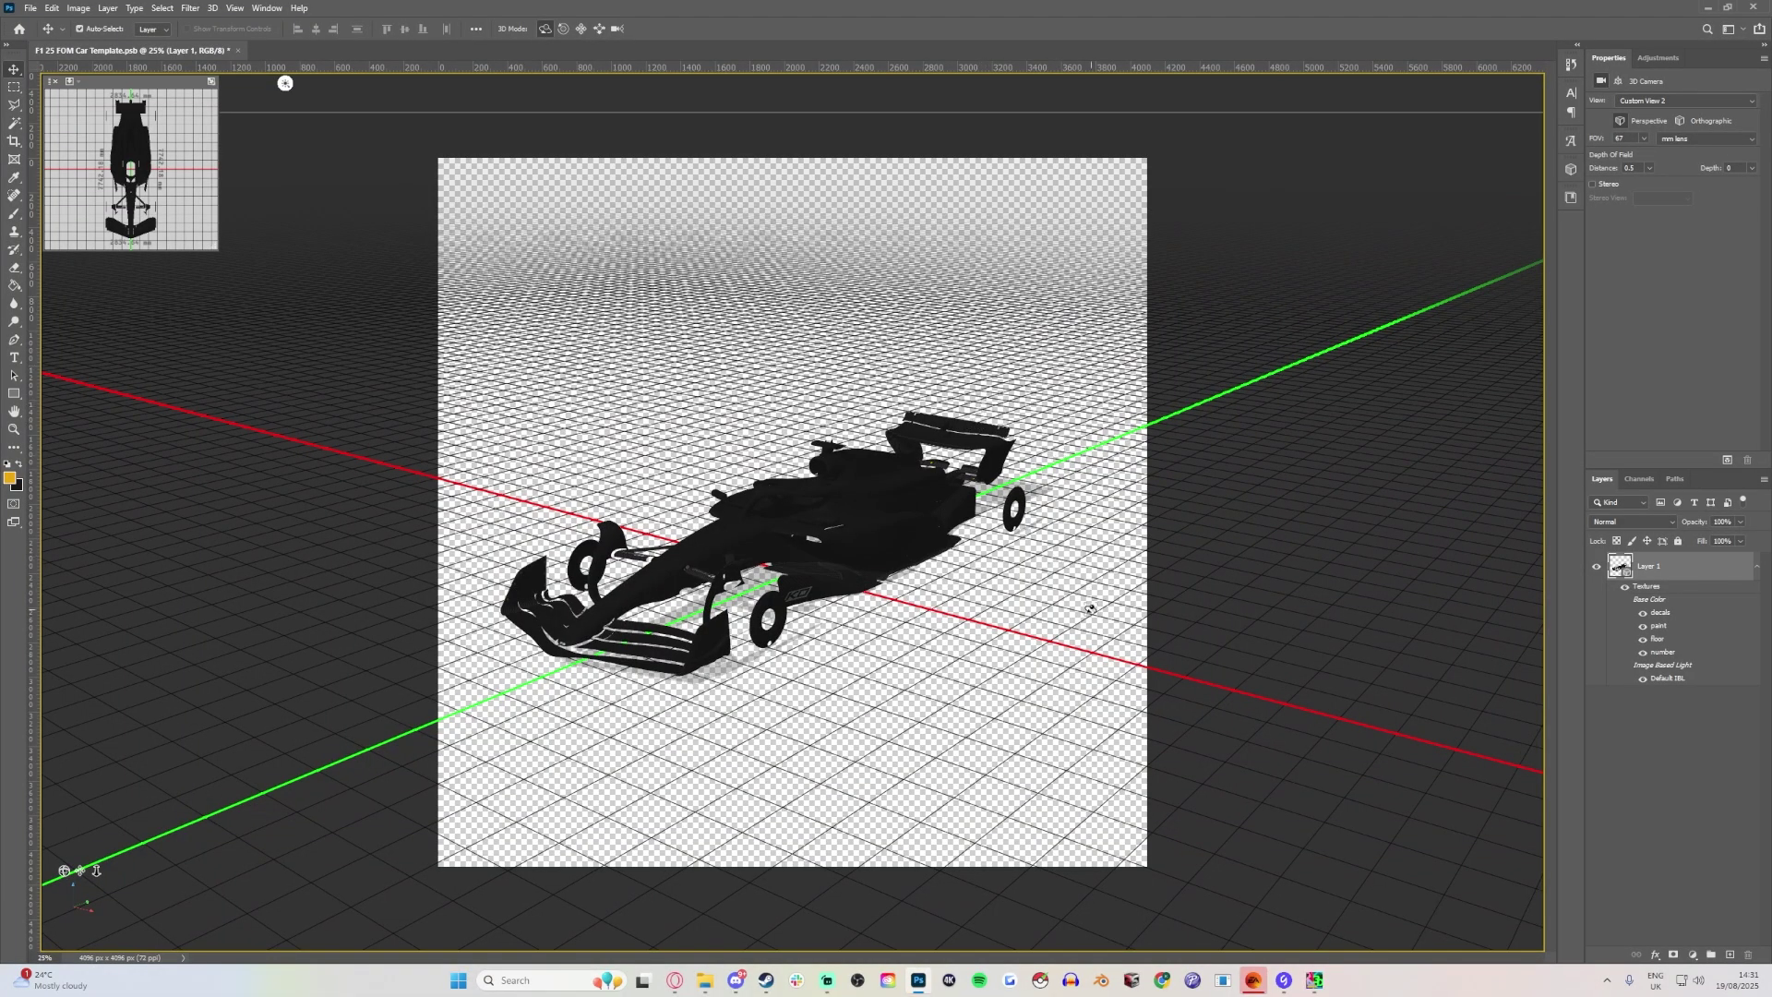
Open the paint texture with UV overlays on, briefly checking the Spec Map group before restoring Livery.
double_click(1658, 627)
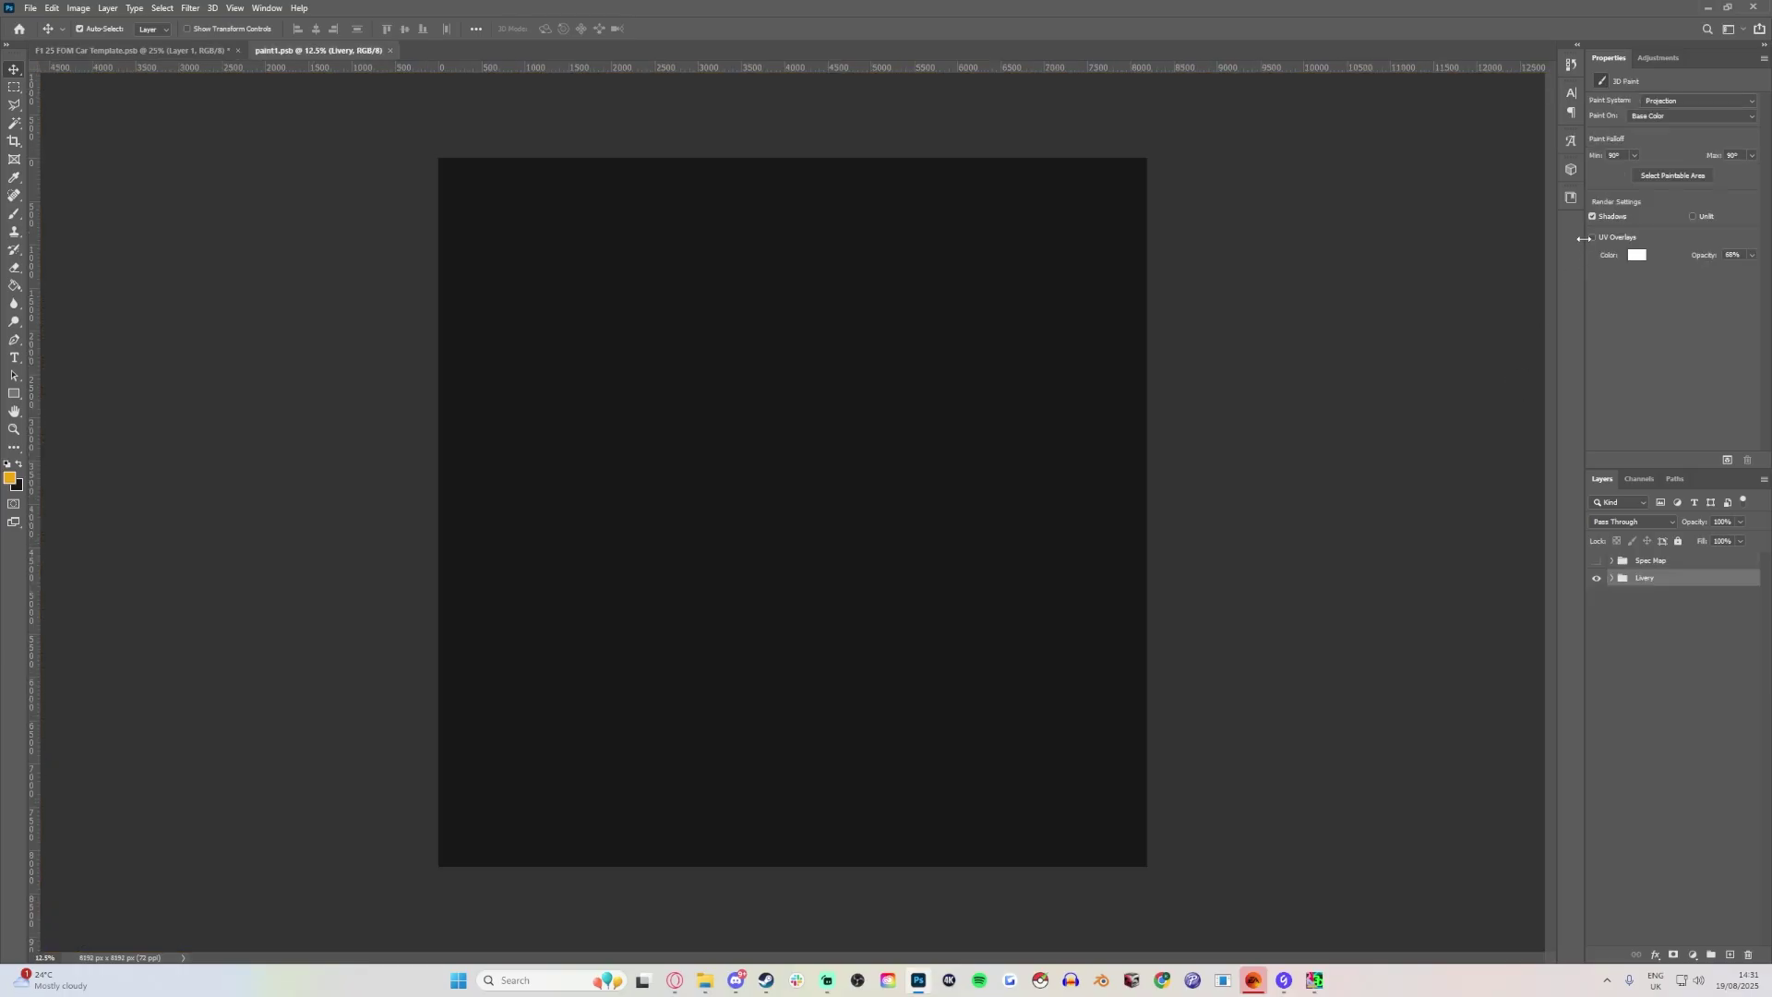
click(1592, 237)
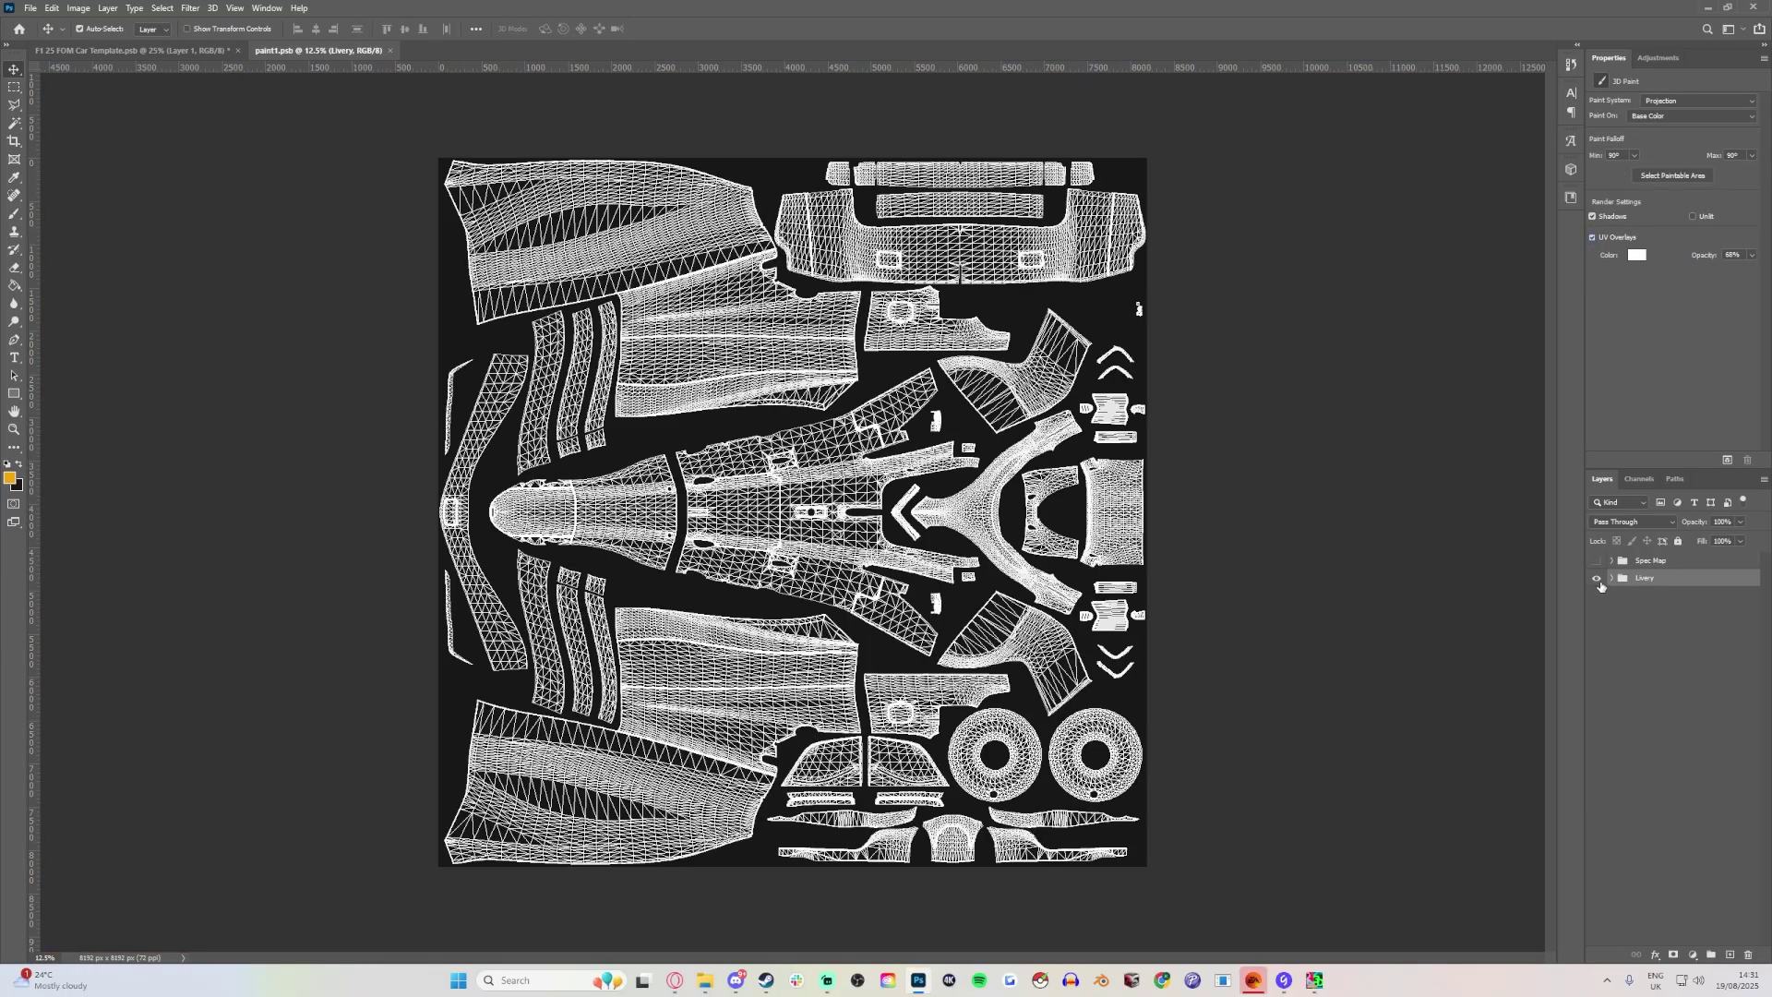
click(1597, 579)
click(1596, 561)
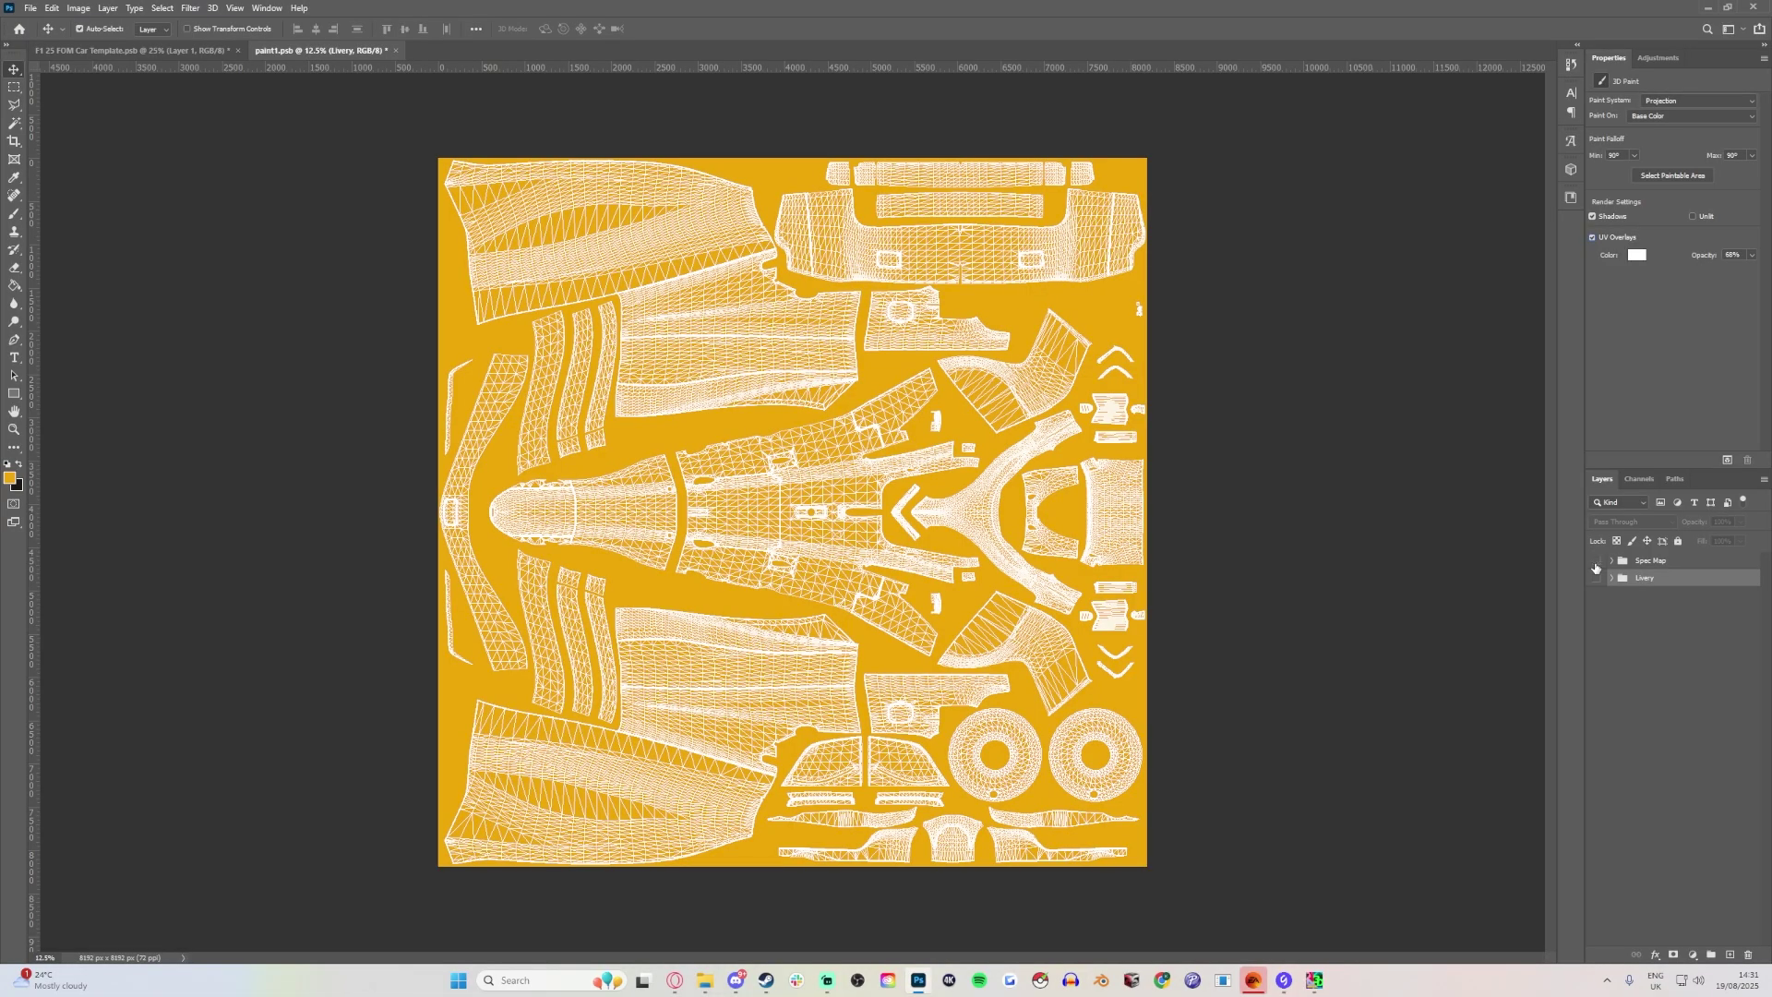
click(1595, 561)
click(1596, 579)
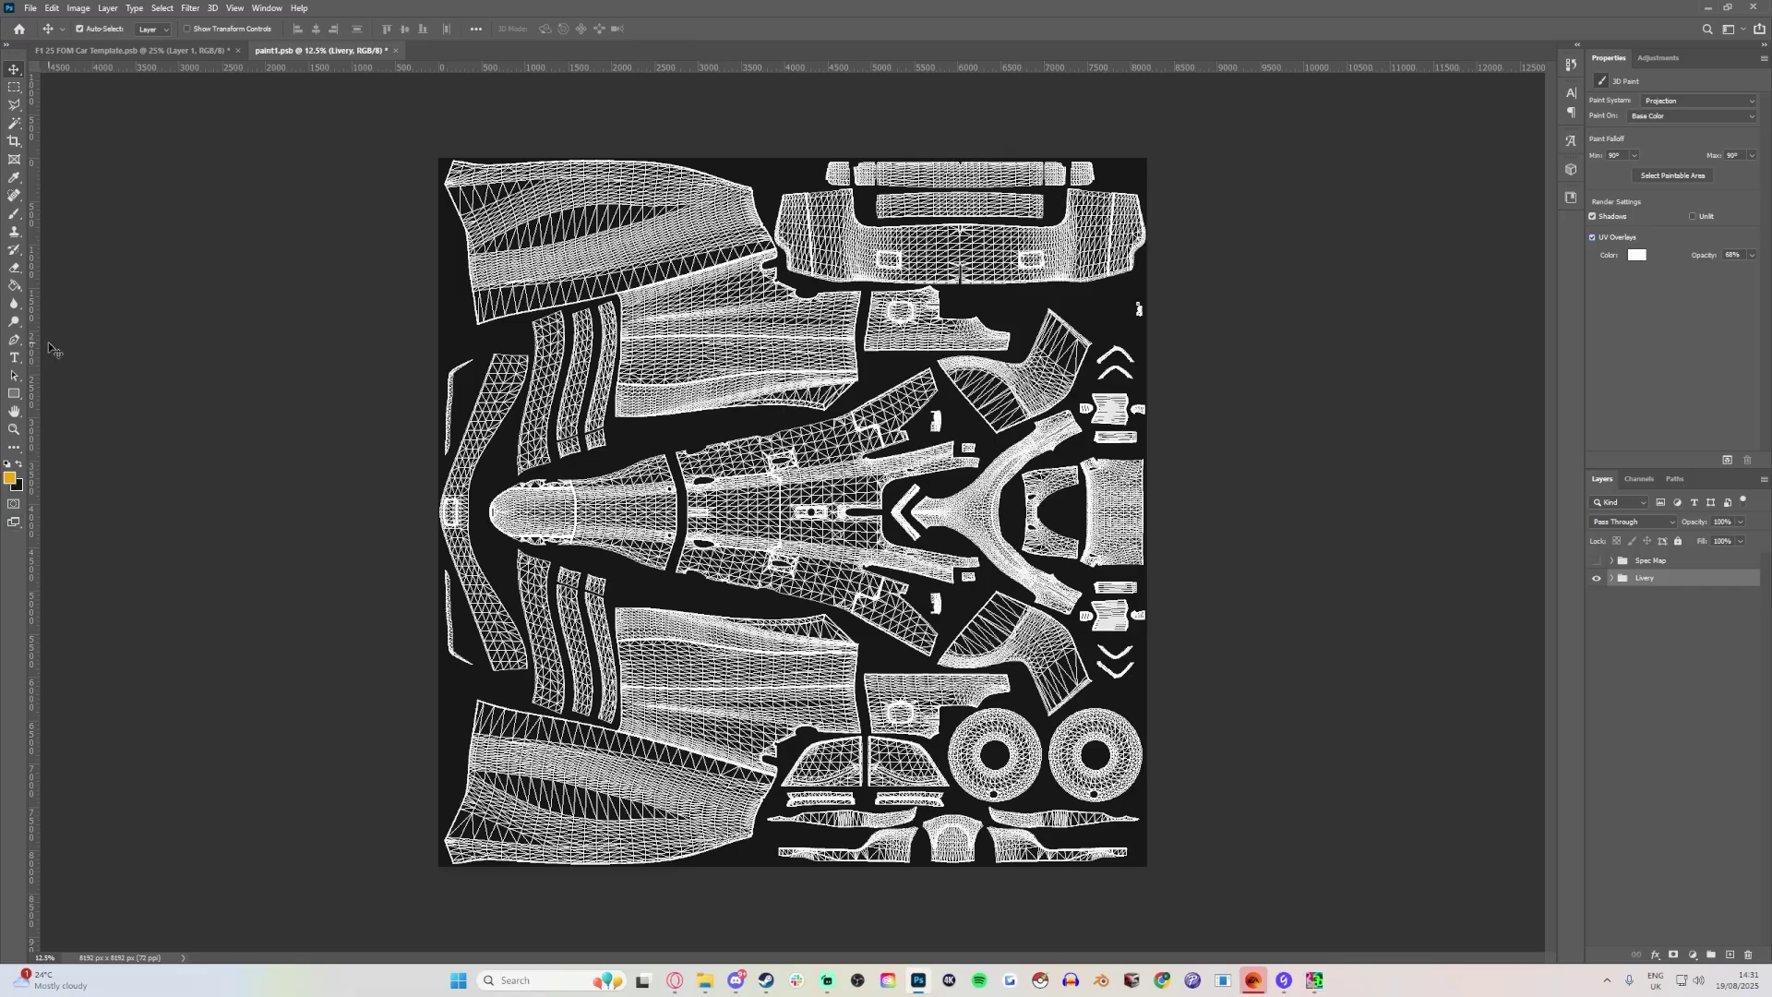
Pick the Brush tool and add a new empty layer above Paint in the Livery group.
click(13, 213)
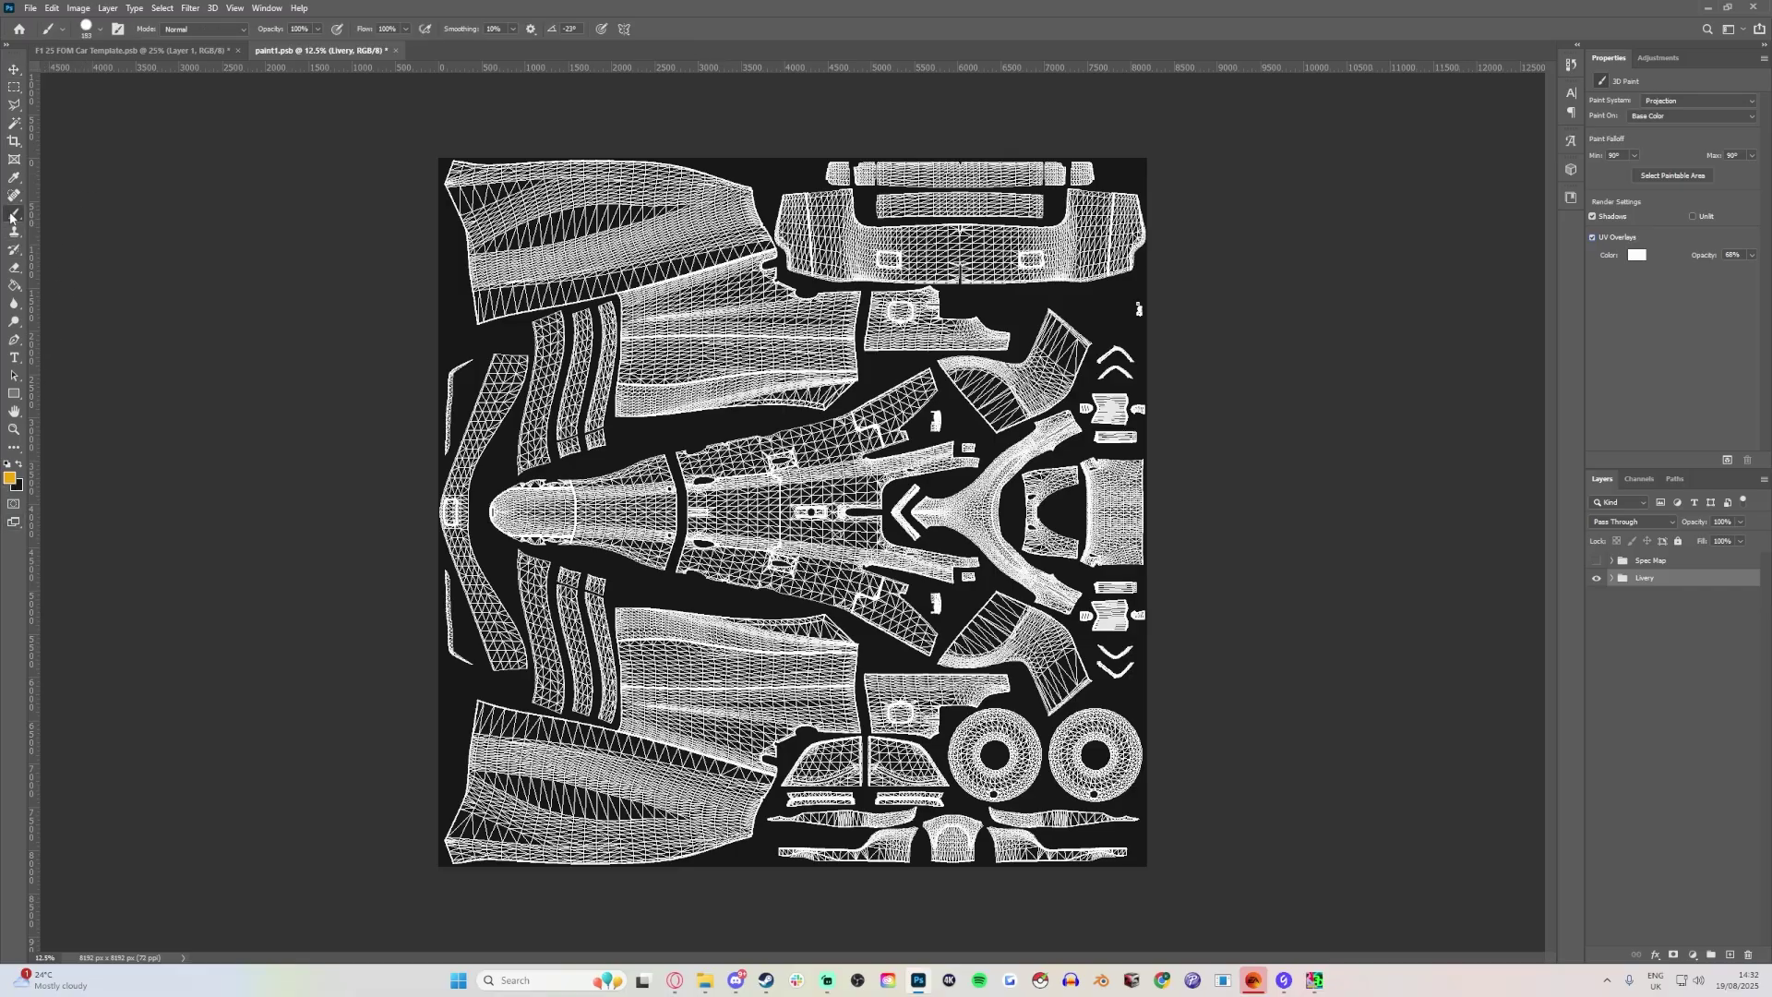
click(99, 29)
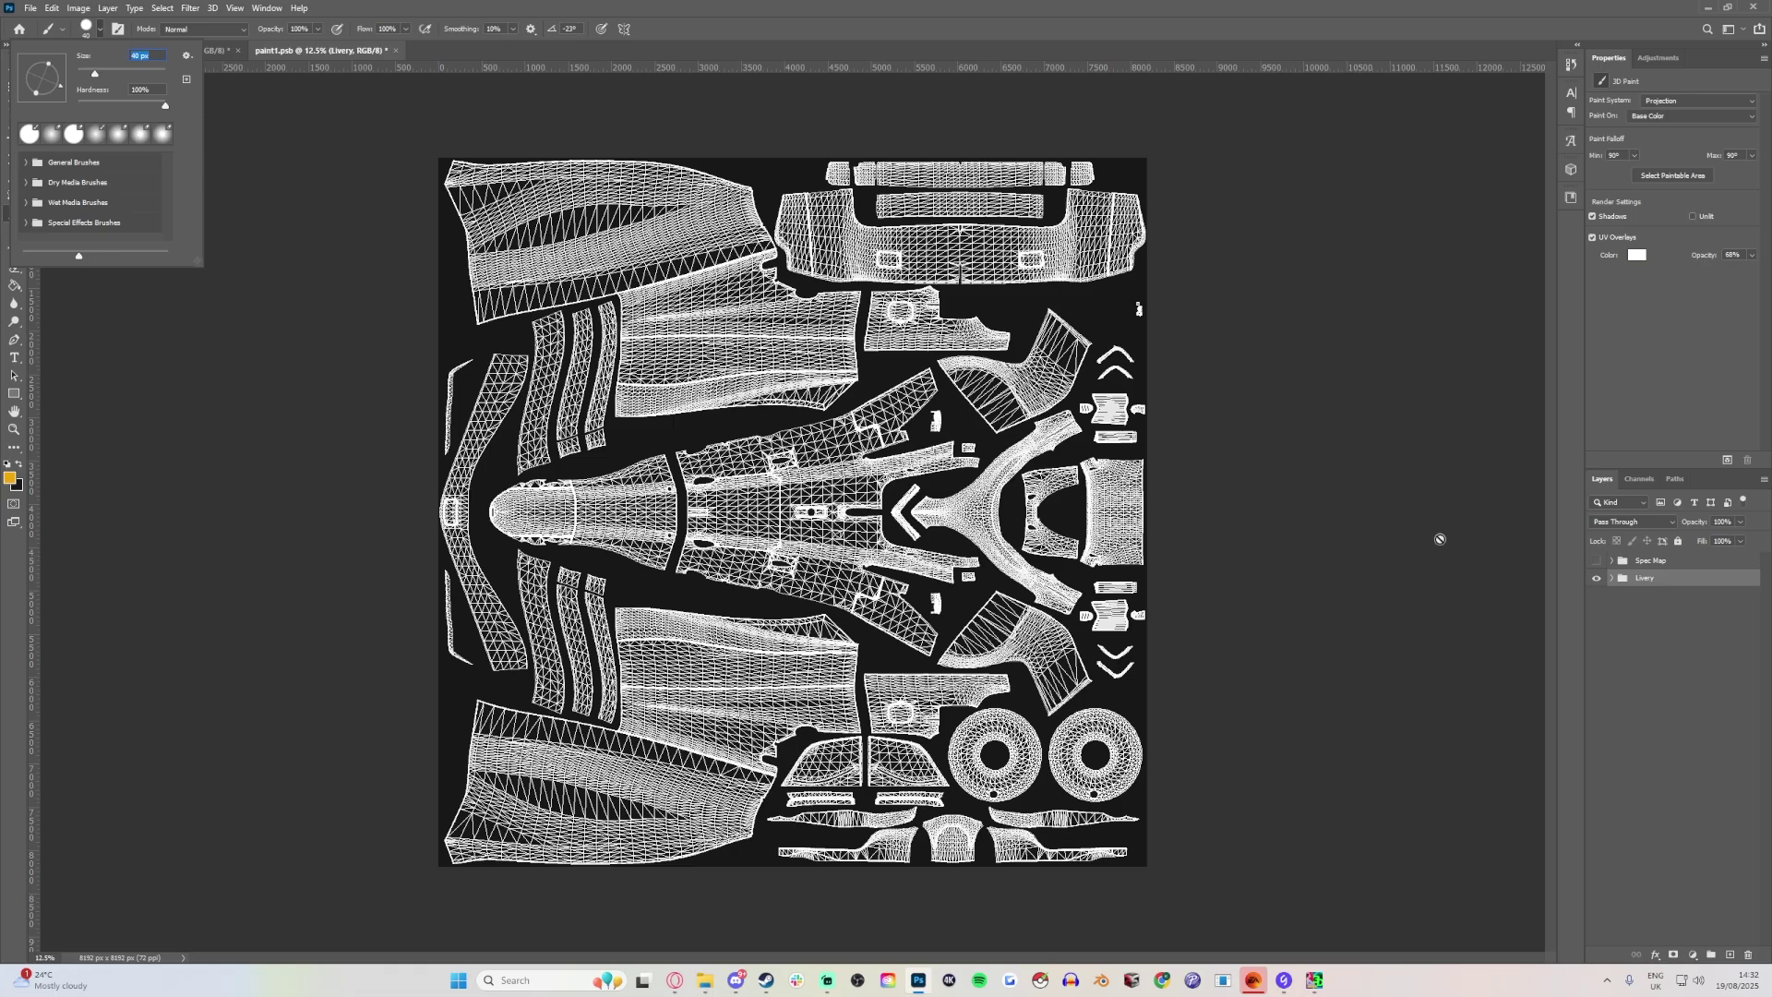
click(1611, 578)
click(1656, 613)
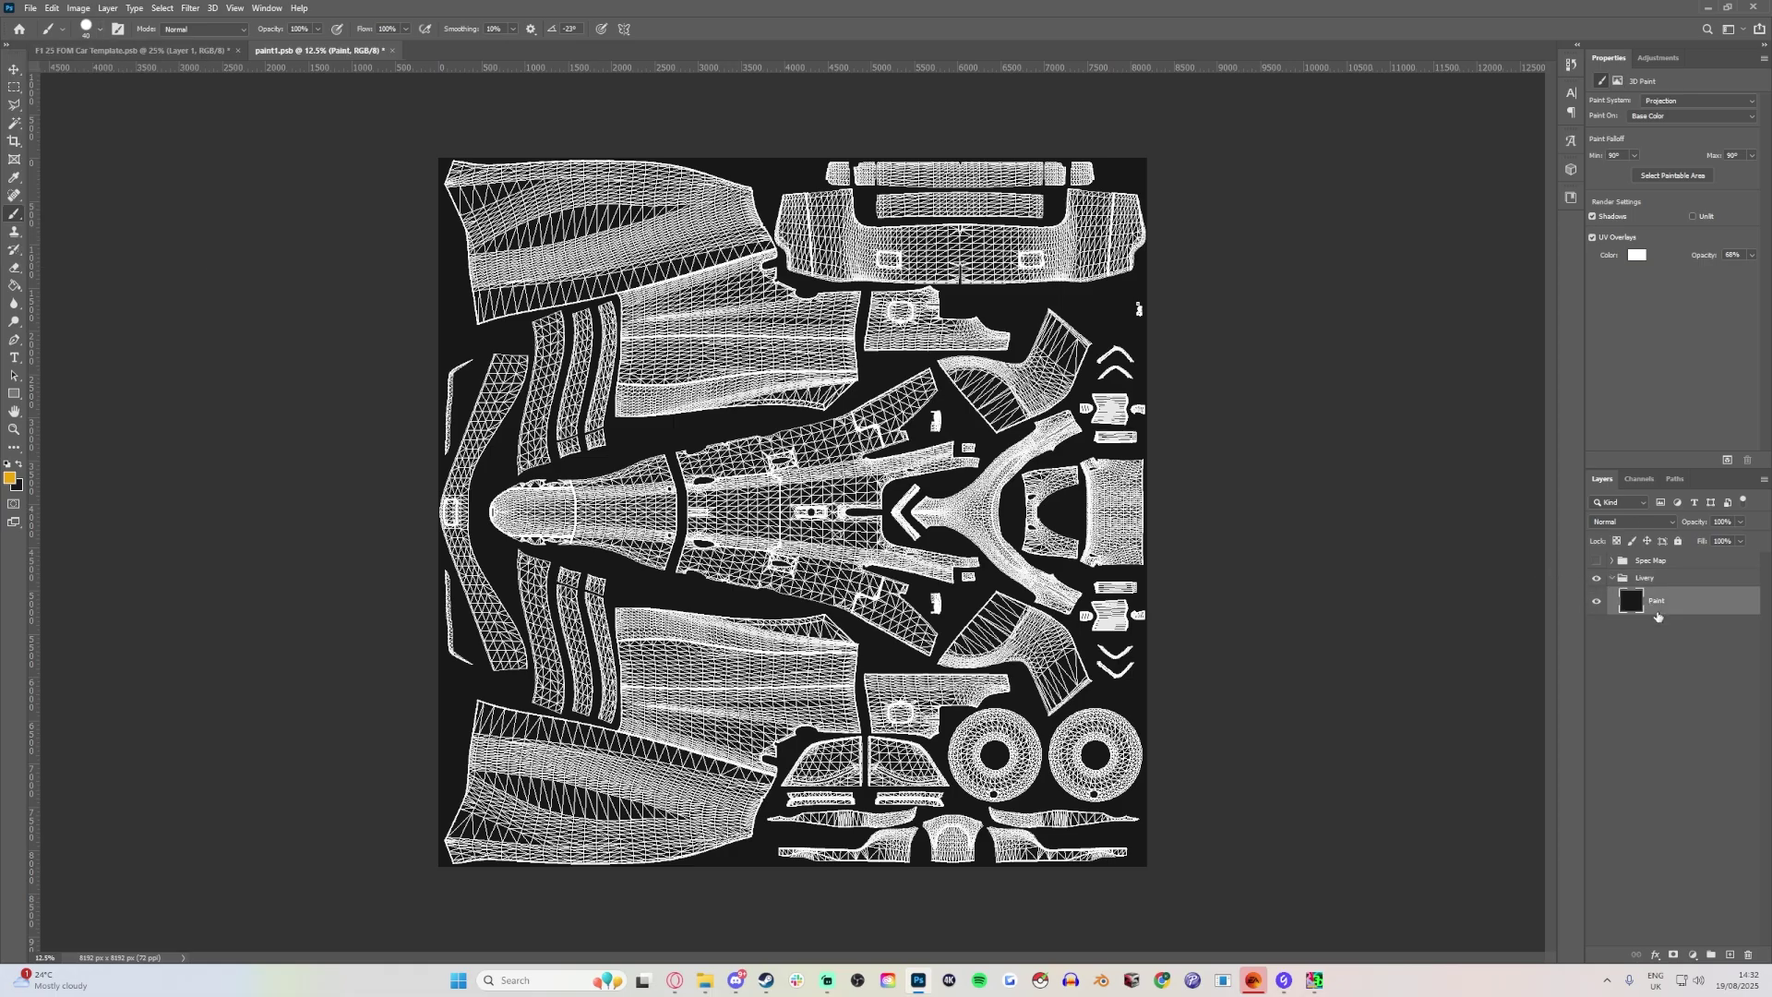
click(1728, 955)
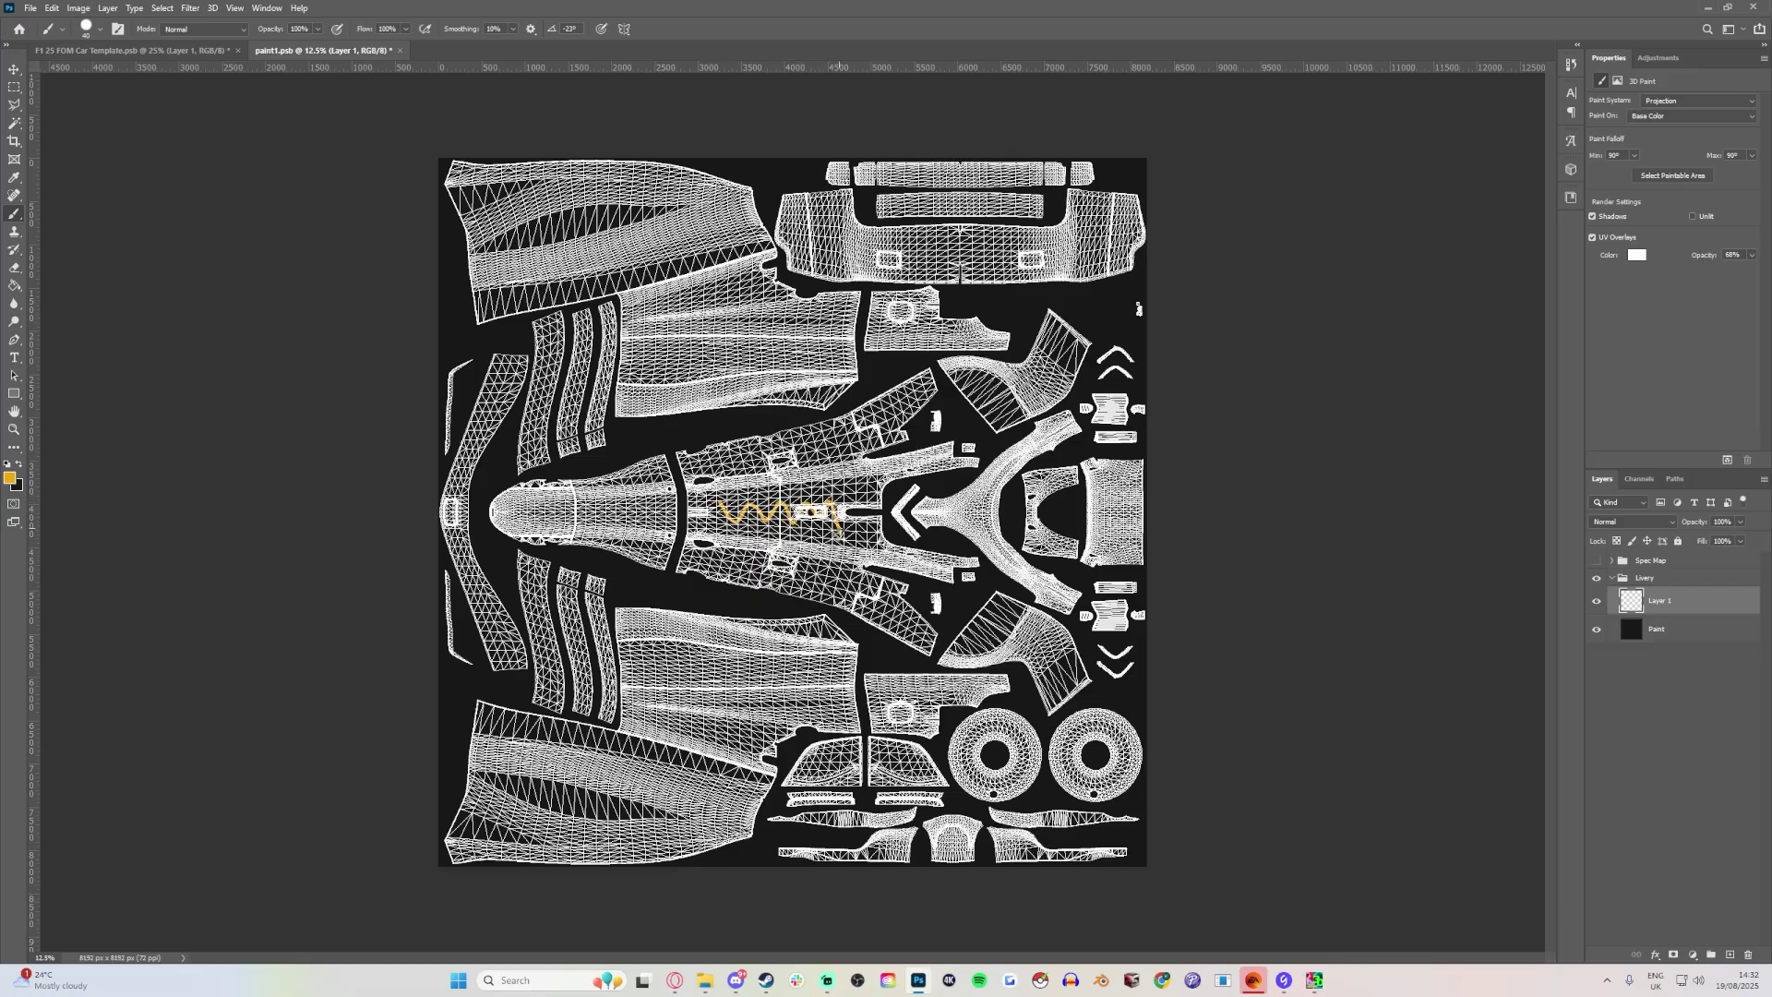
click(129, 50)
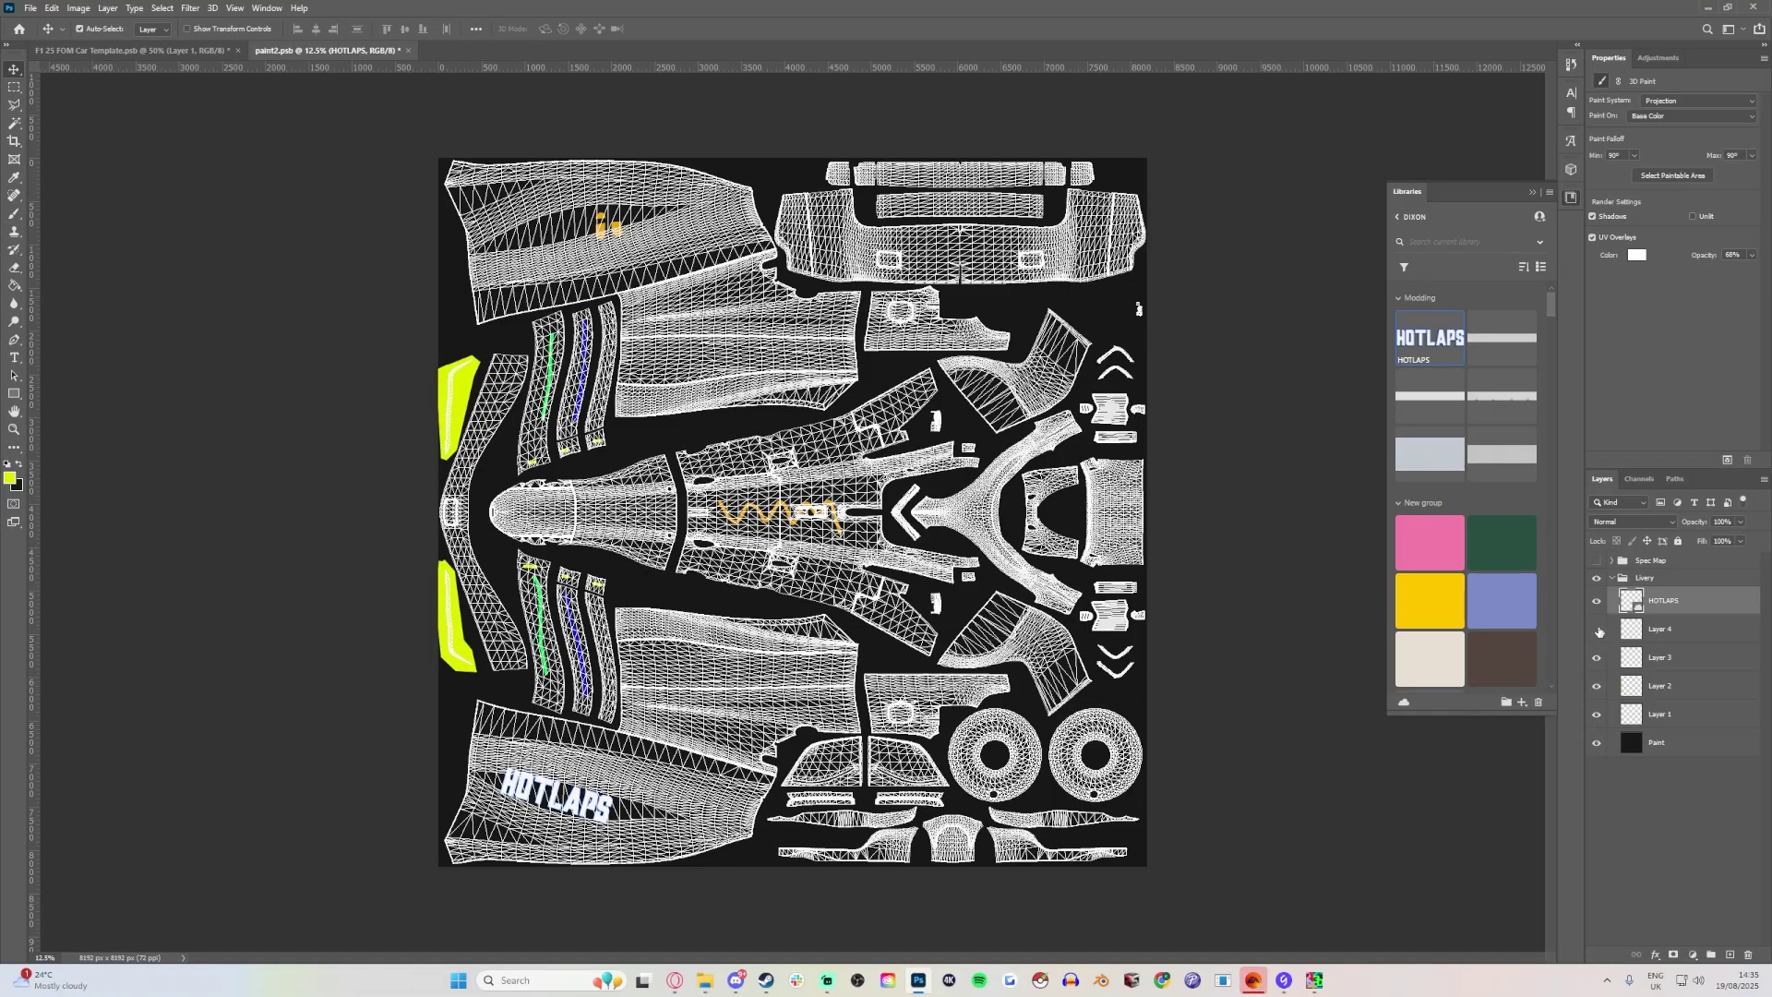
Switch to the F1 25 FOM Car Template and orbit the car to inspect the HOTLAPS livery.
click(192, 51)
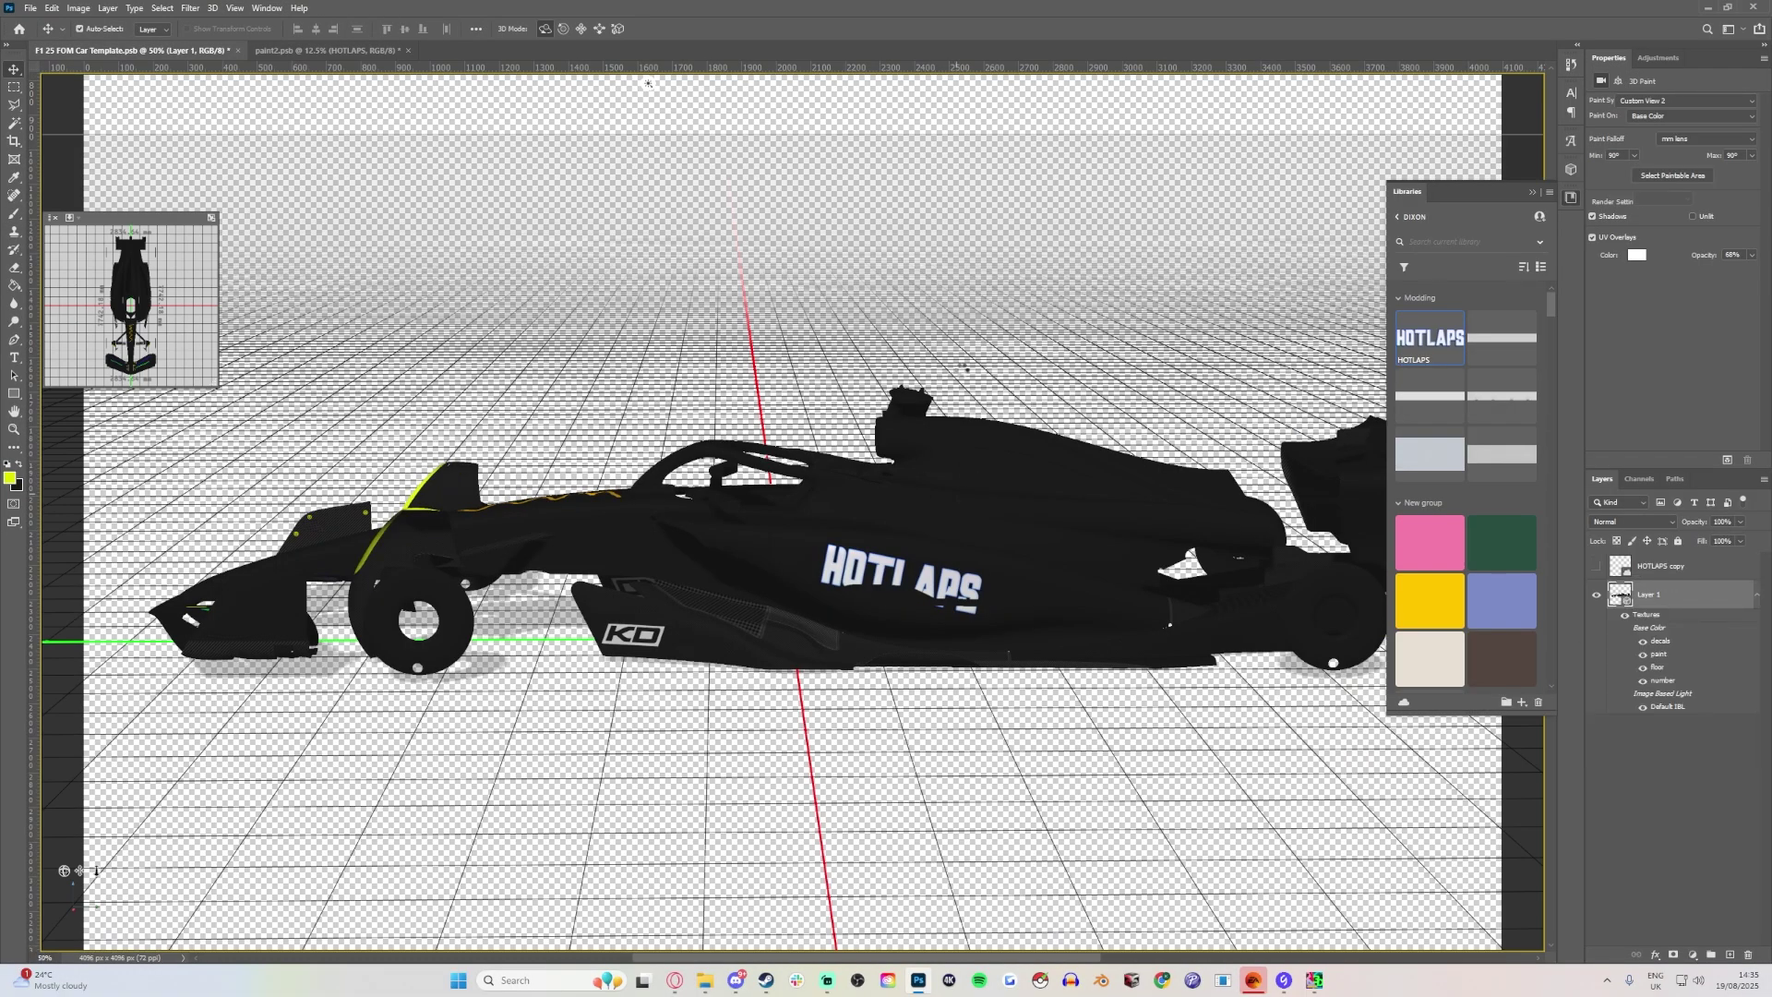
mouse_move(649, 83)
mouse_down()
mouse_move(1376, 83)
mouse_move(151, 81)
mouse_up()
drag(905, 309, 645, 83)
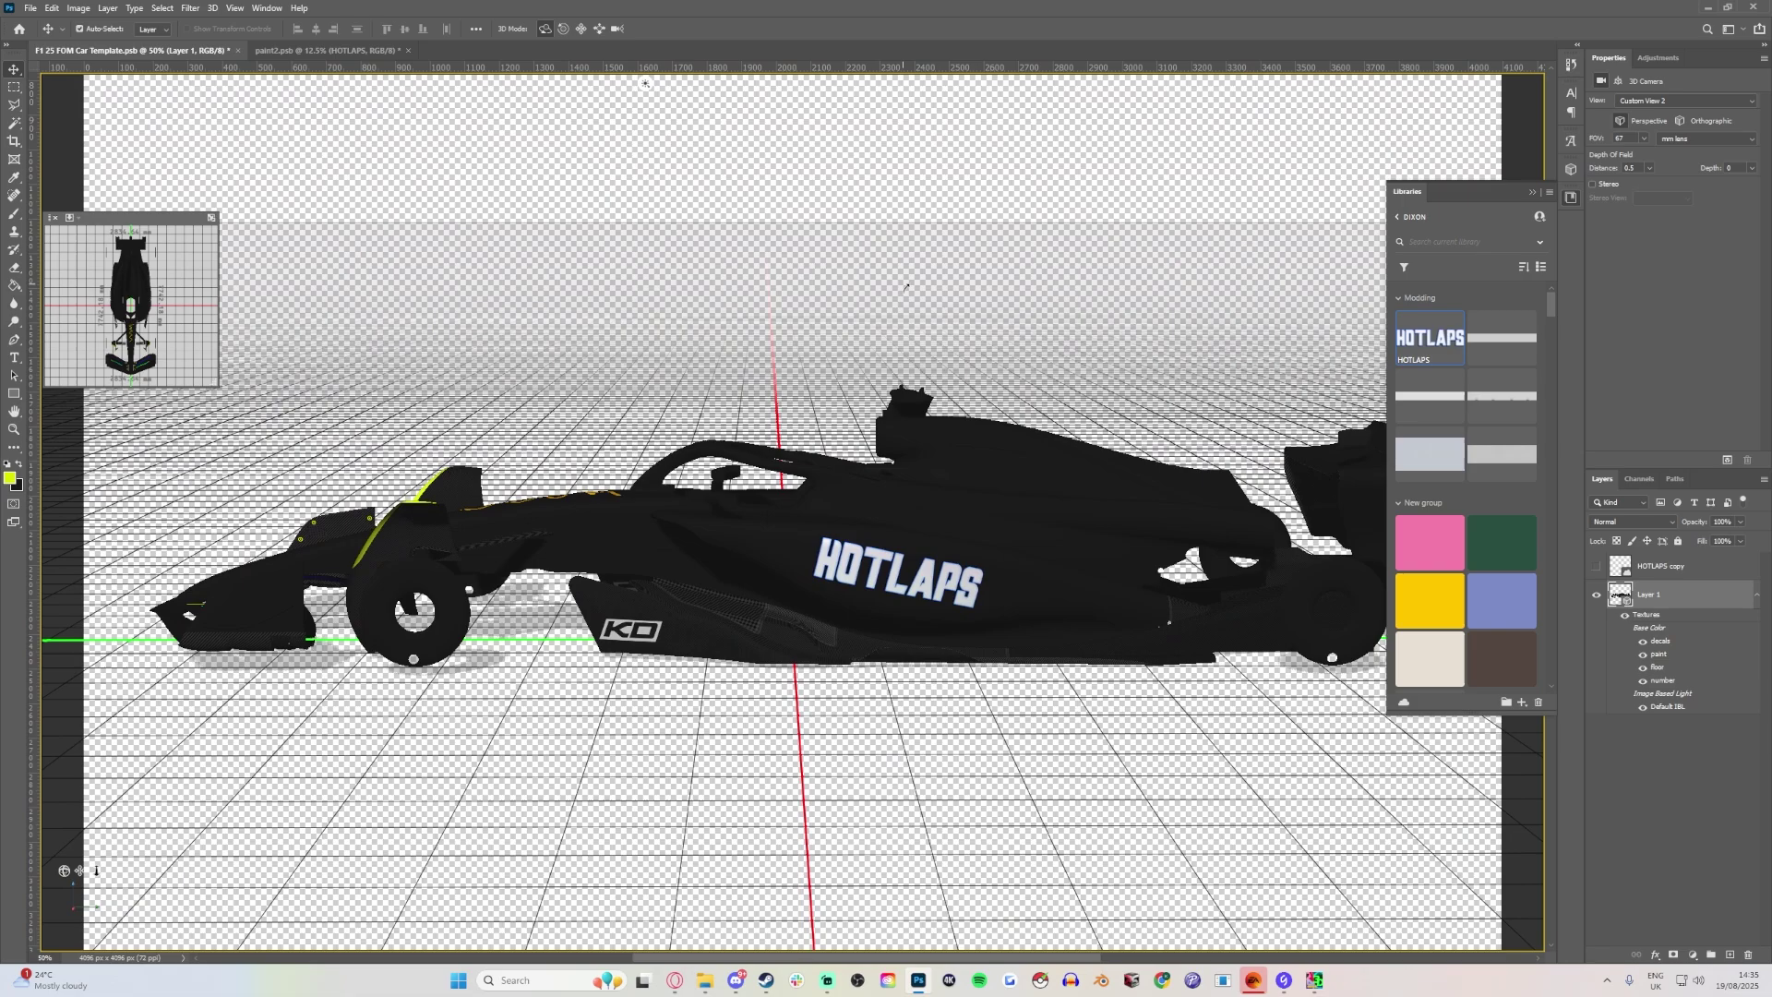
Open the floor texture and view the Spec Map group instead of Floor, without the UV overlay.
double_click(1657, 667)
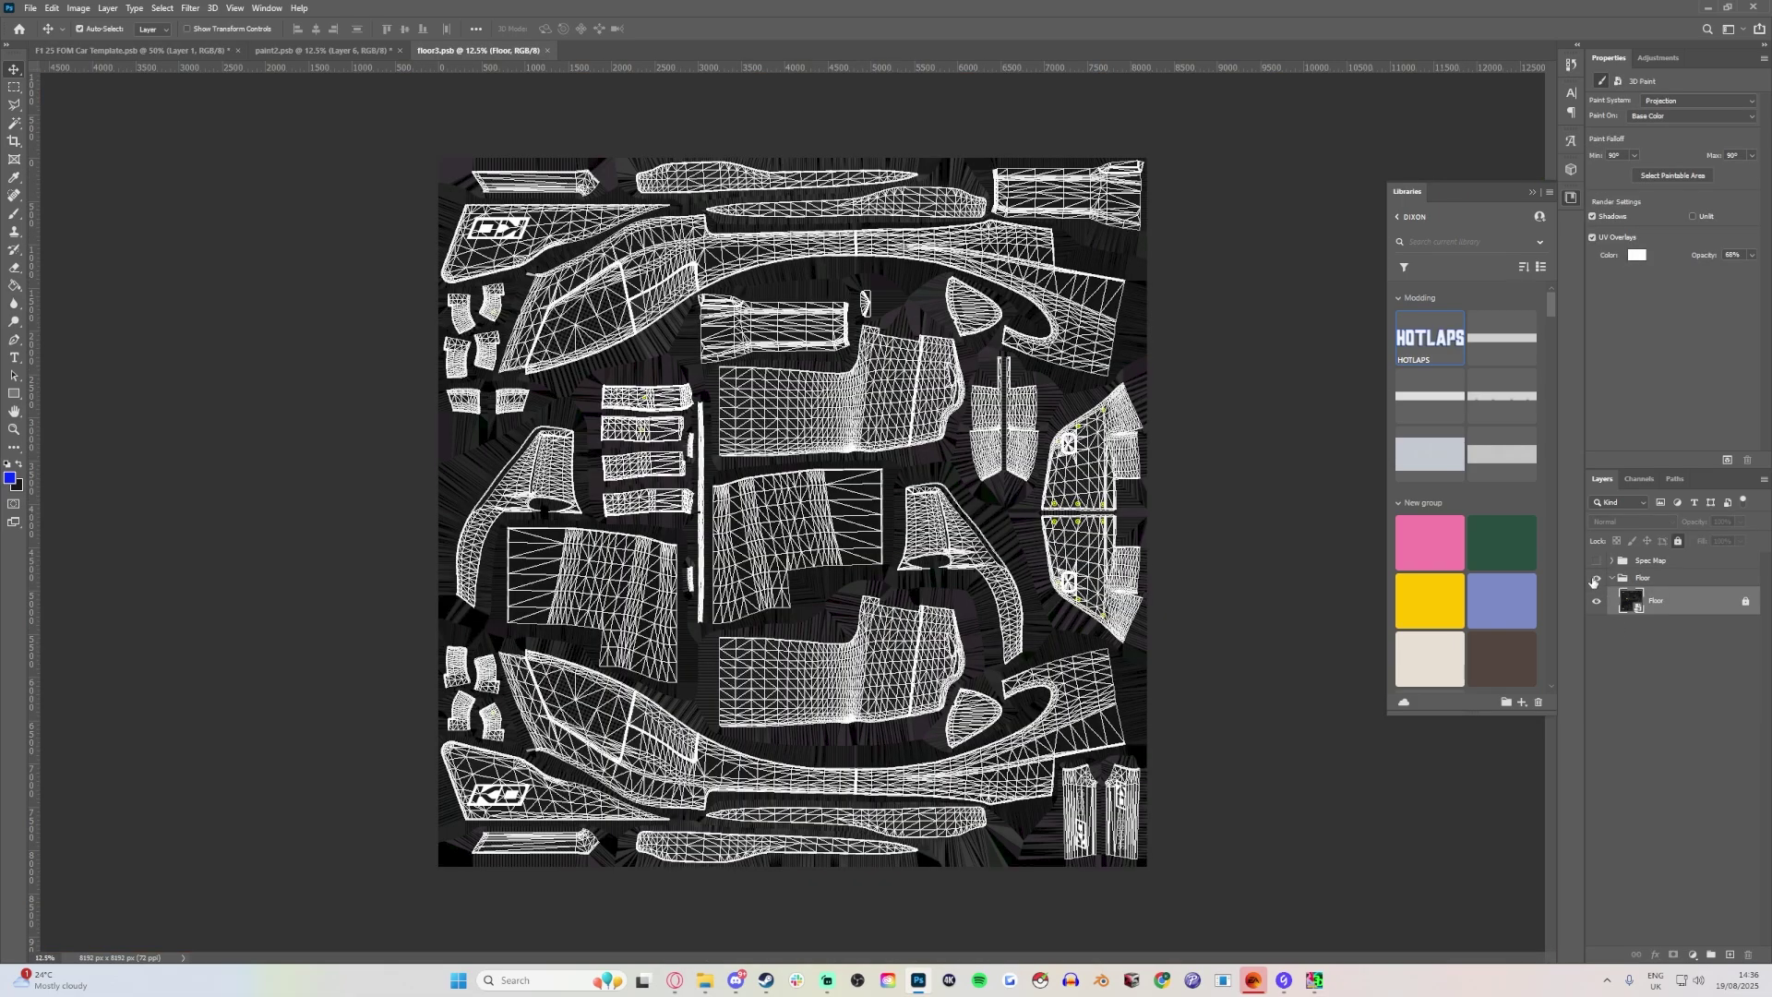
click(1611, 578)
click(1597, 577)
click(1598, 560)
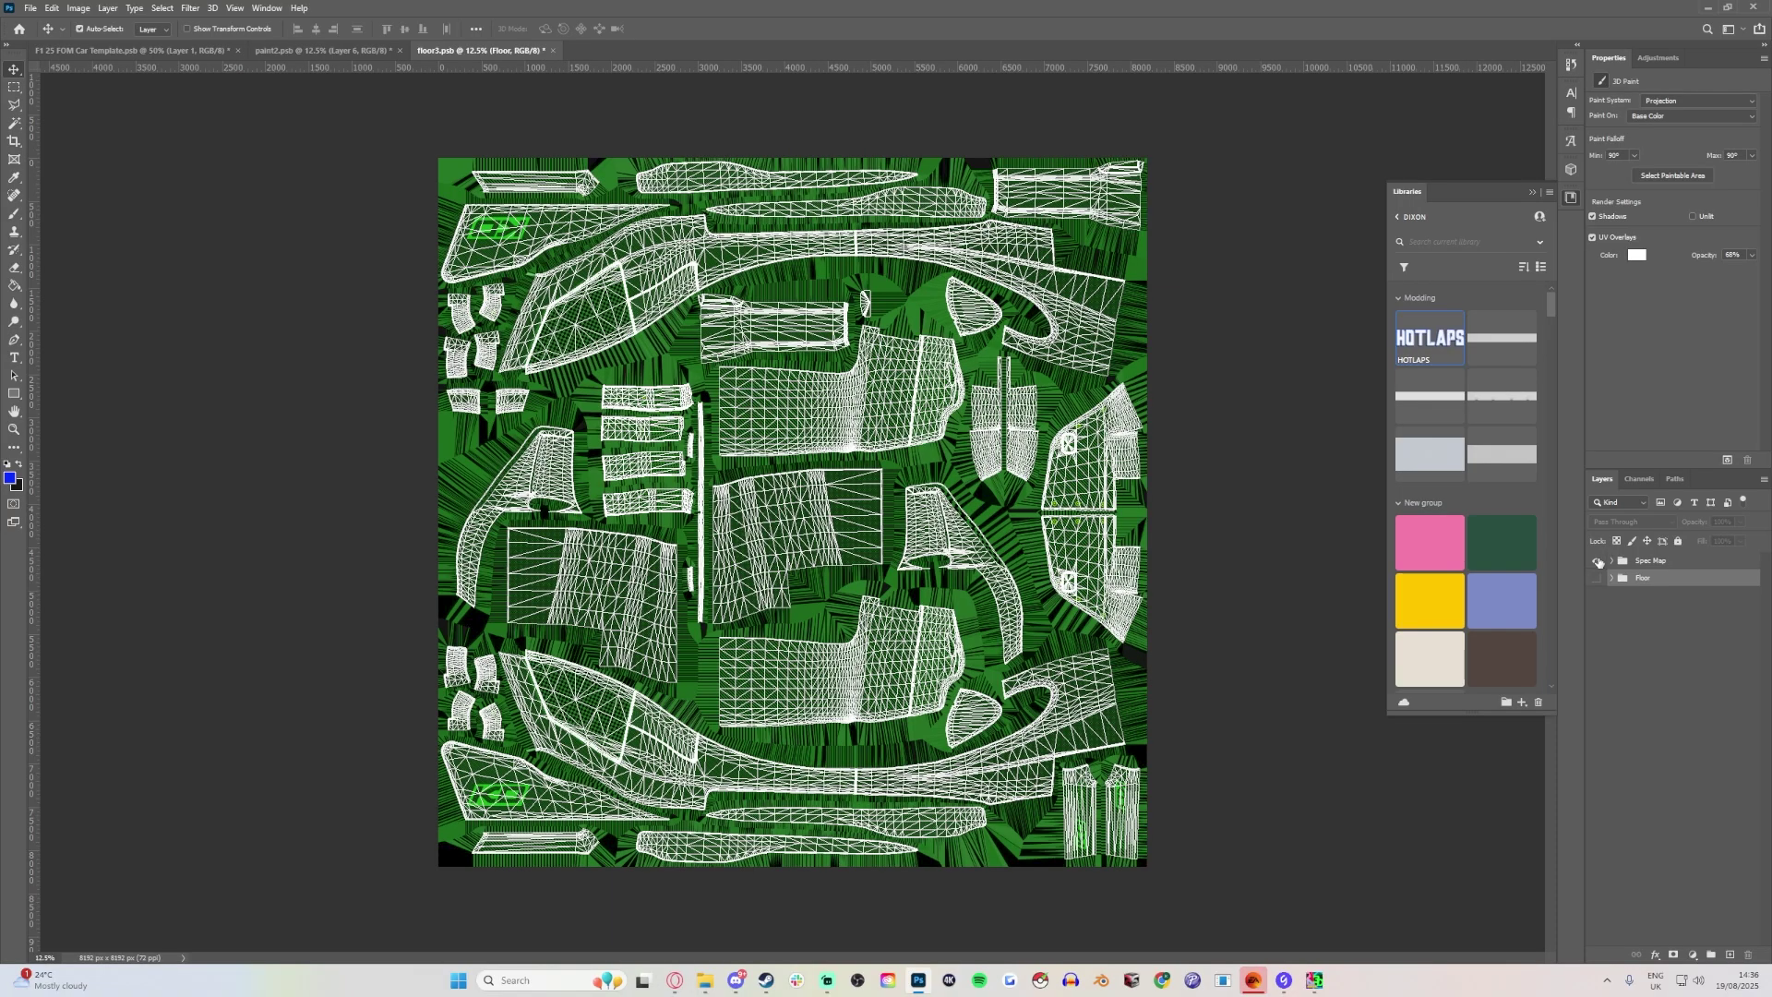
click(1592, 238)
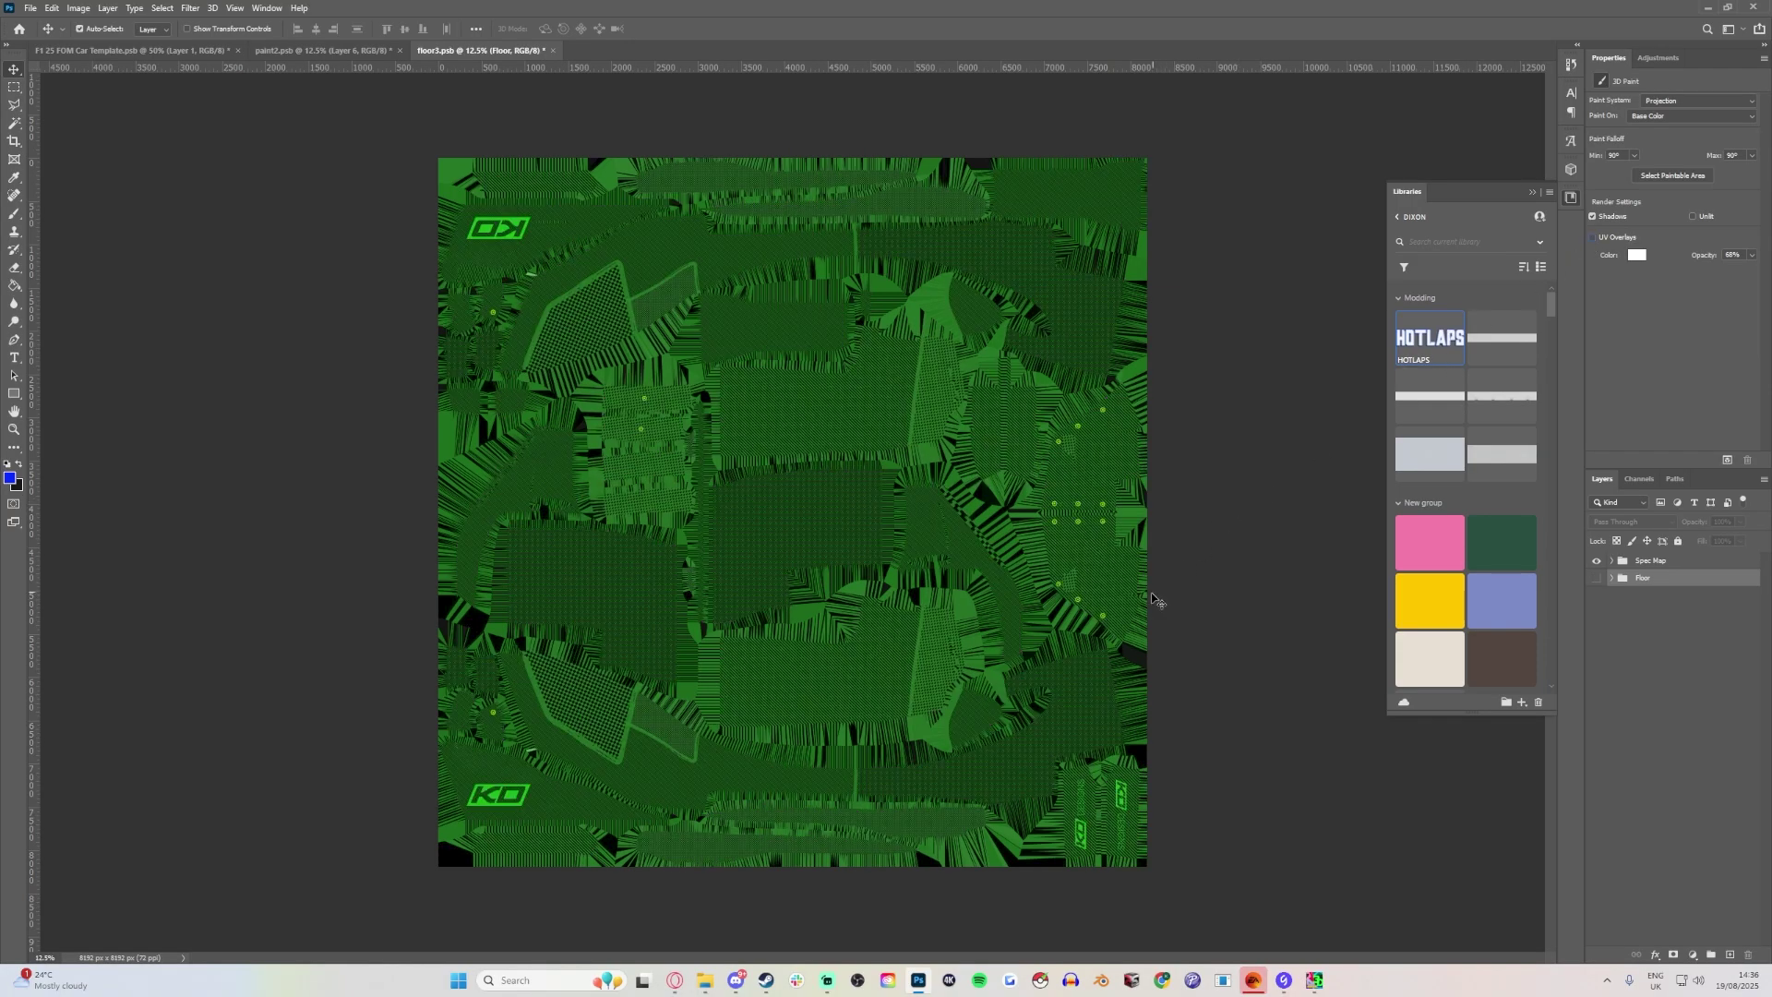
Try sampling the KO logo's green, cancel, then restore the Floor group with the UV wireframe.
click(10, 477)
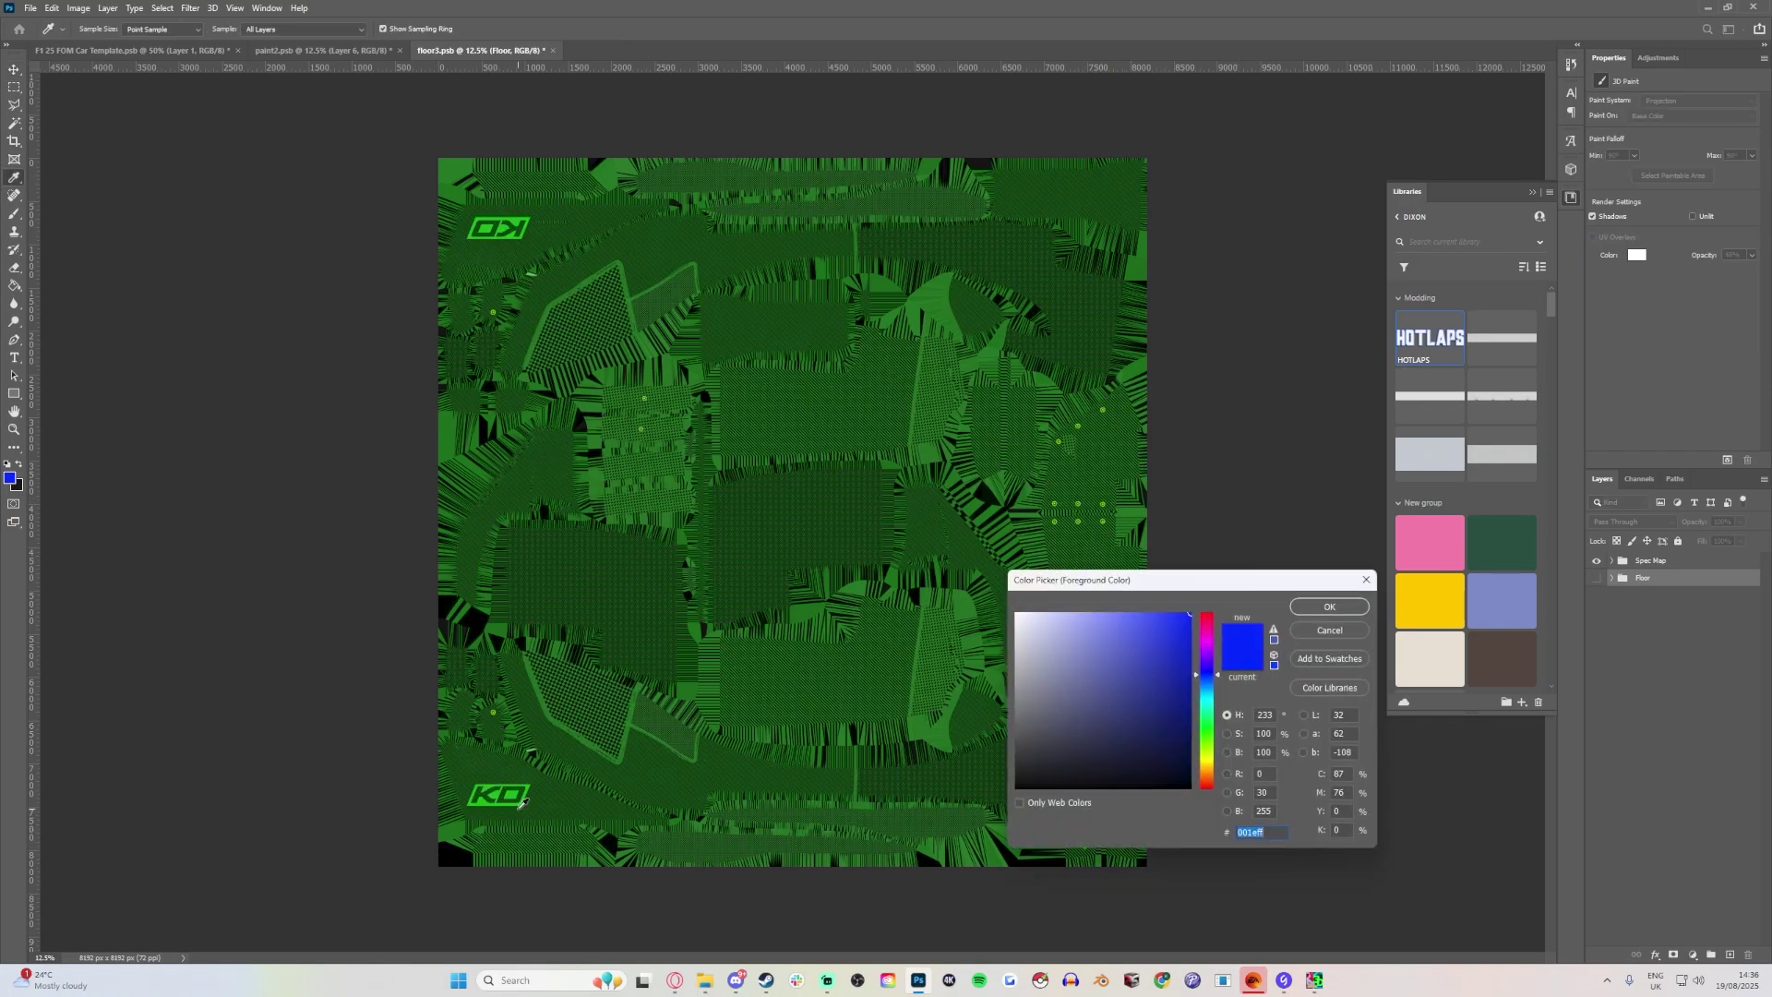
click(514, 792)
click(1330, 630)
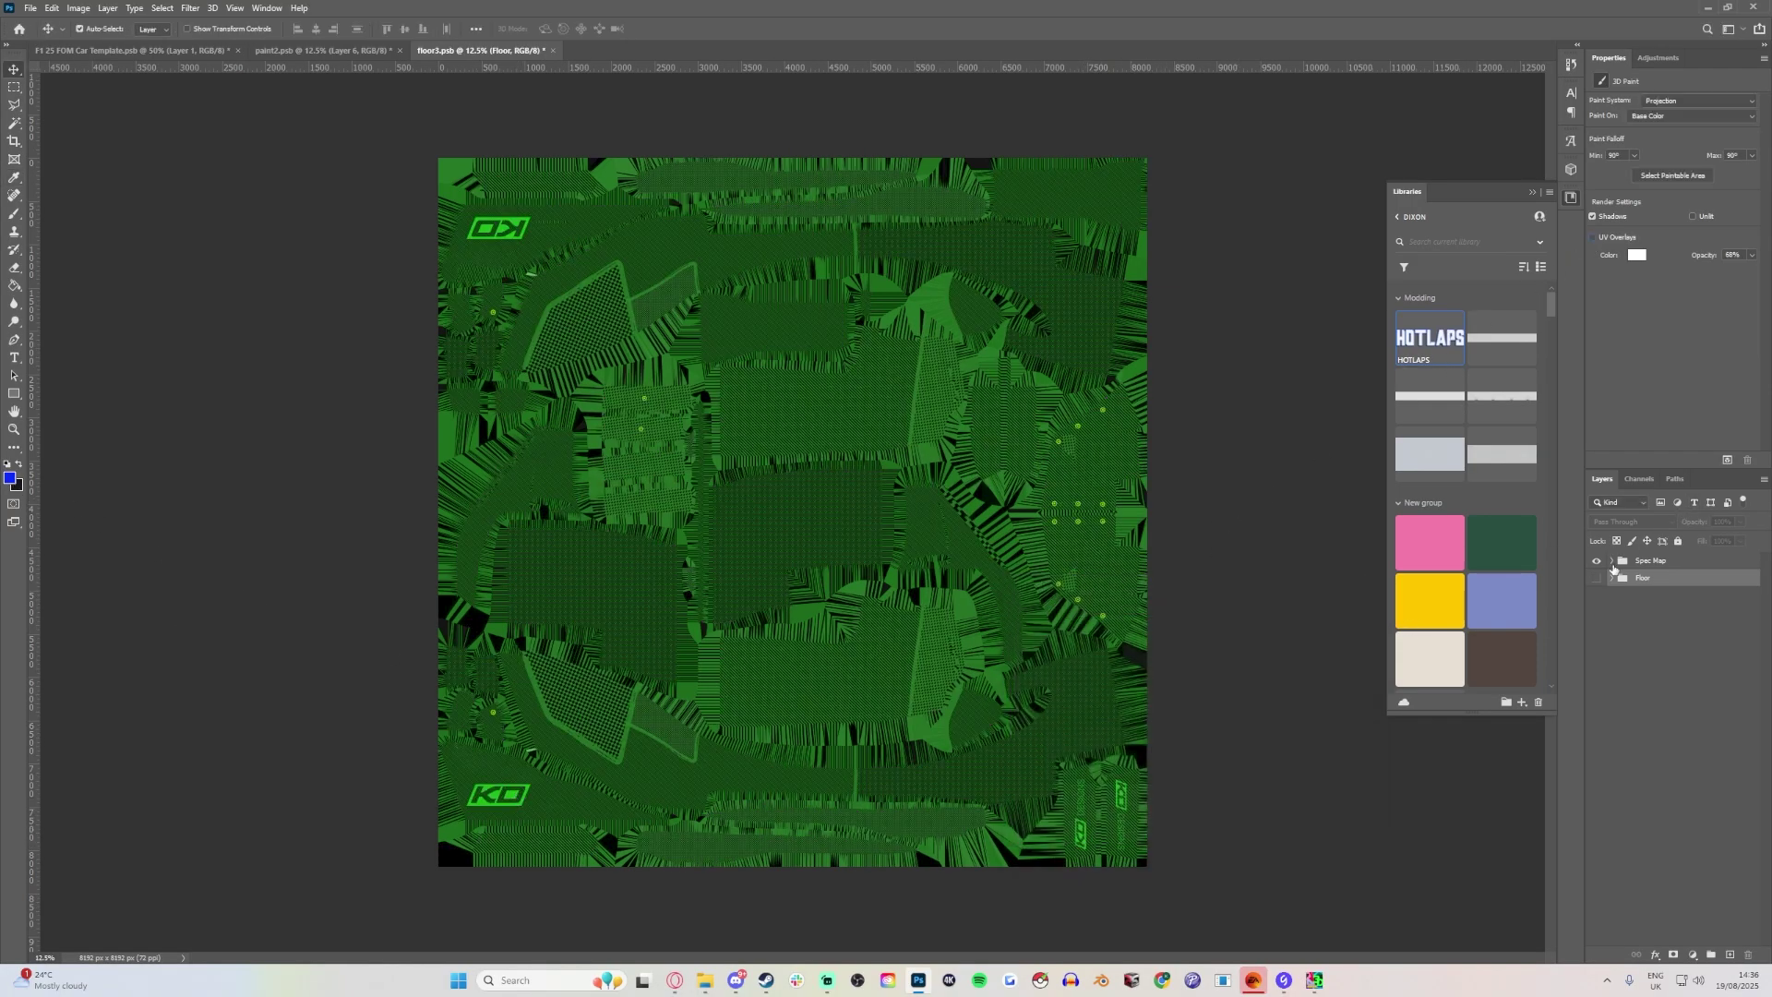
click(1593, 238)
click(1596, 560)
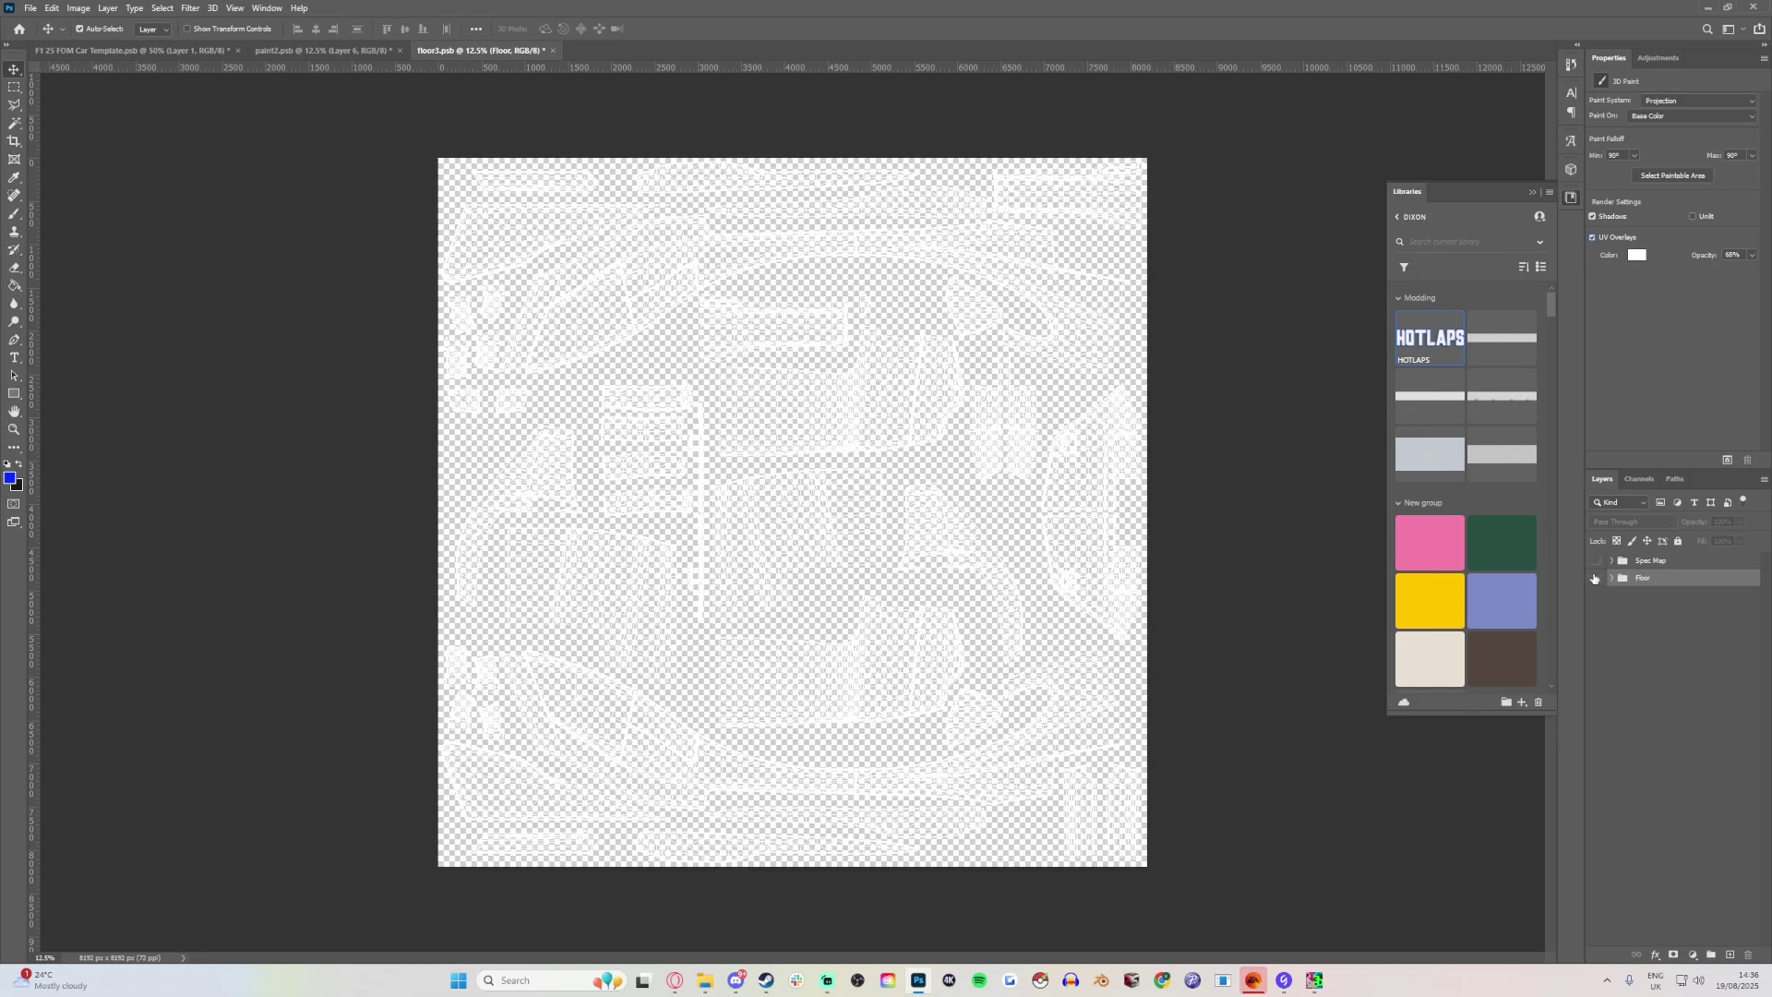
click(1596, 578)
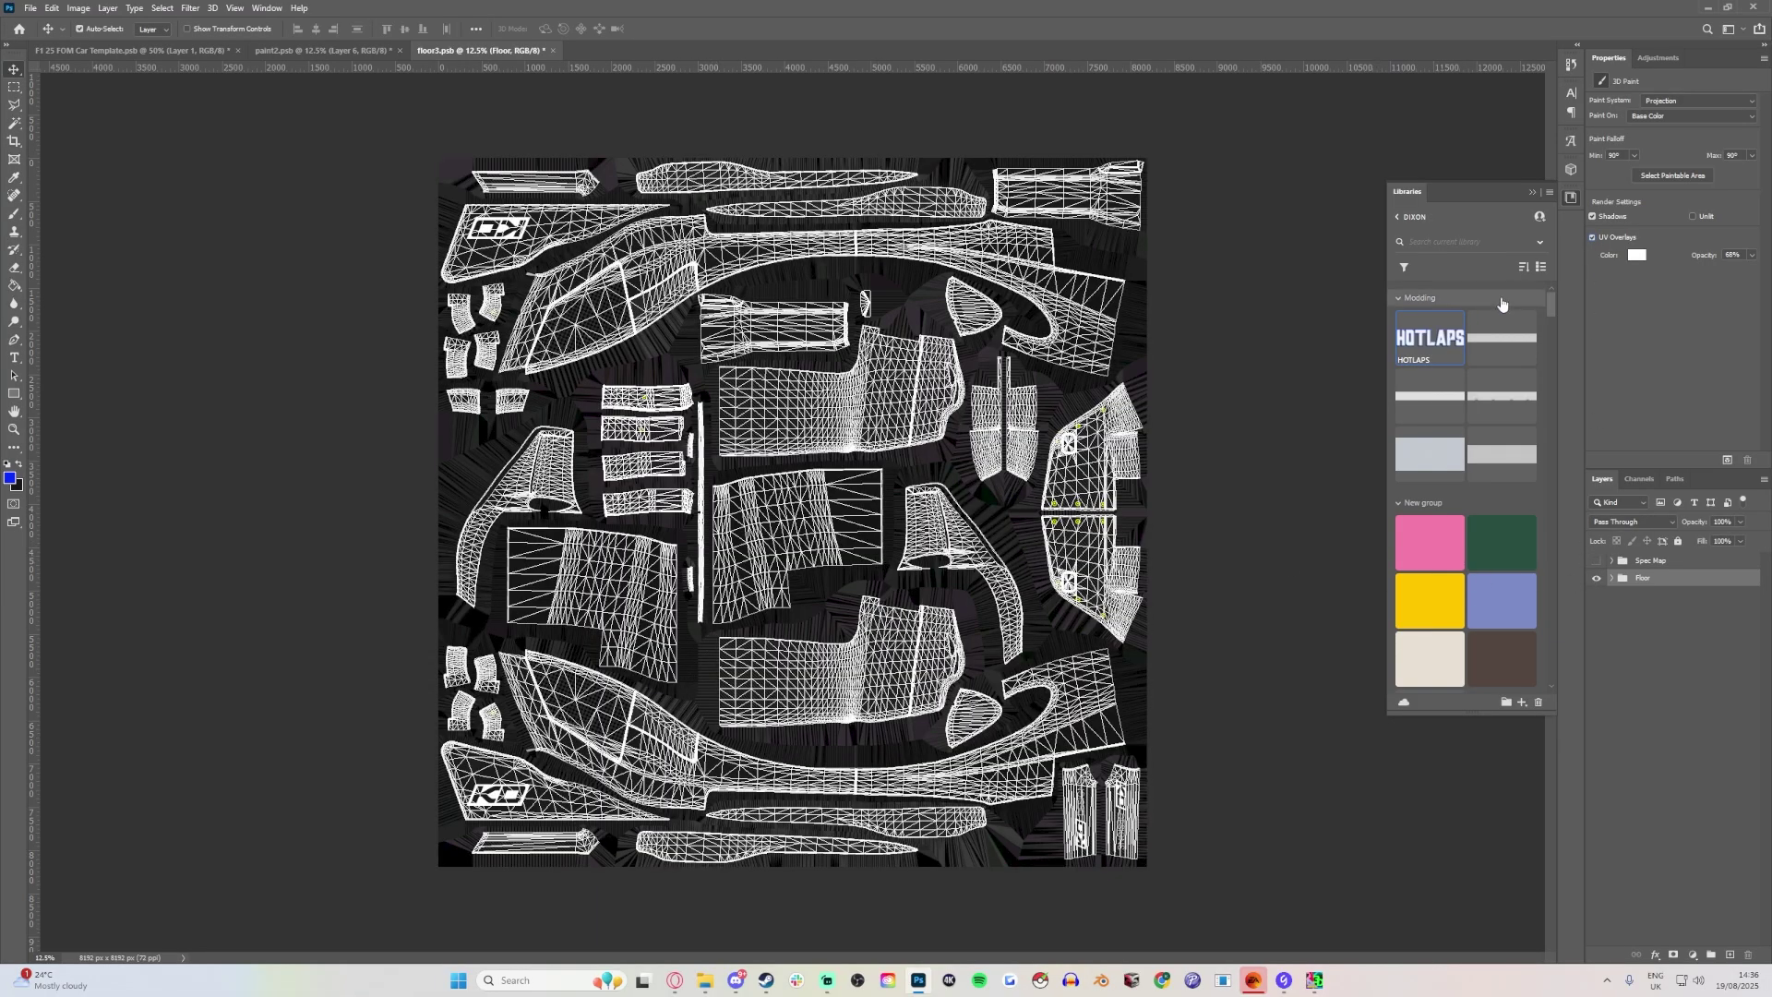
click(1592, 239)
click(1592, 238)
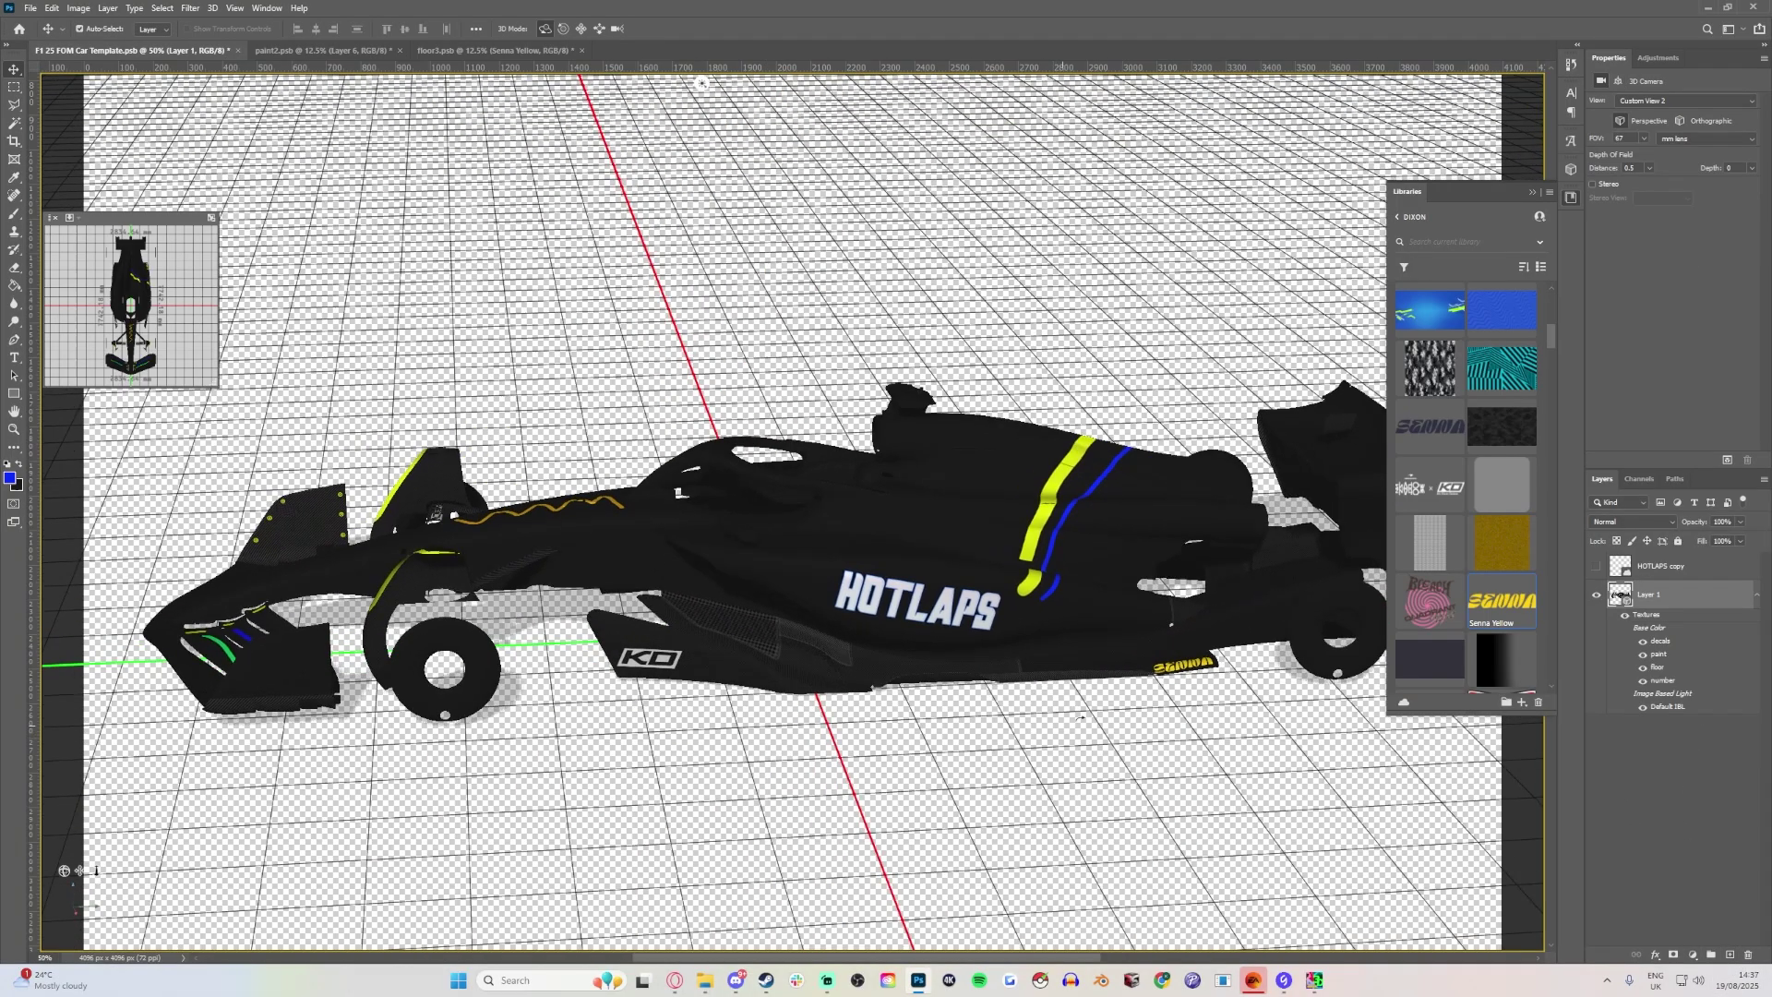
Paint a 105 px blue stroke on the number texture and save number1.psb when closing it.
drag(701, 84, 787, 83)
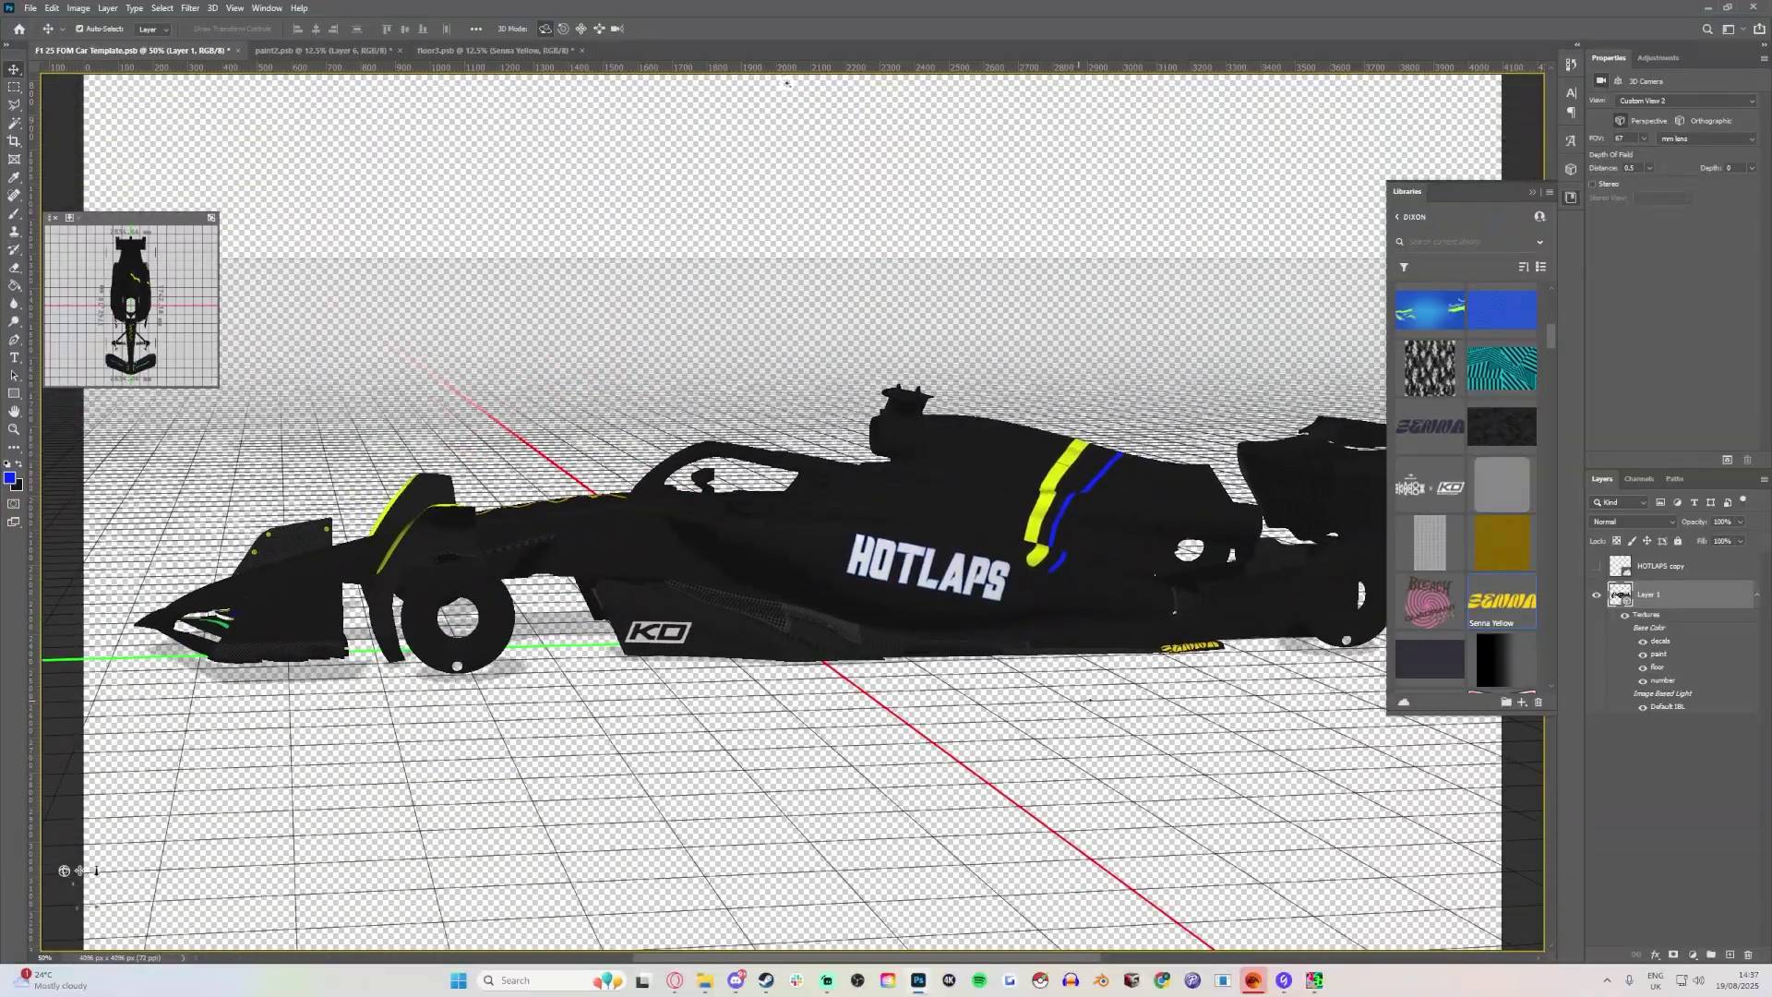
double_click(1662, 680)
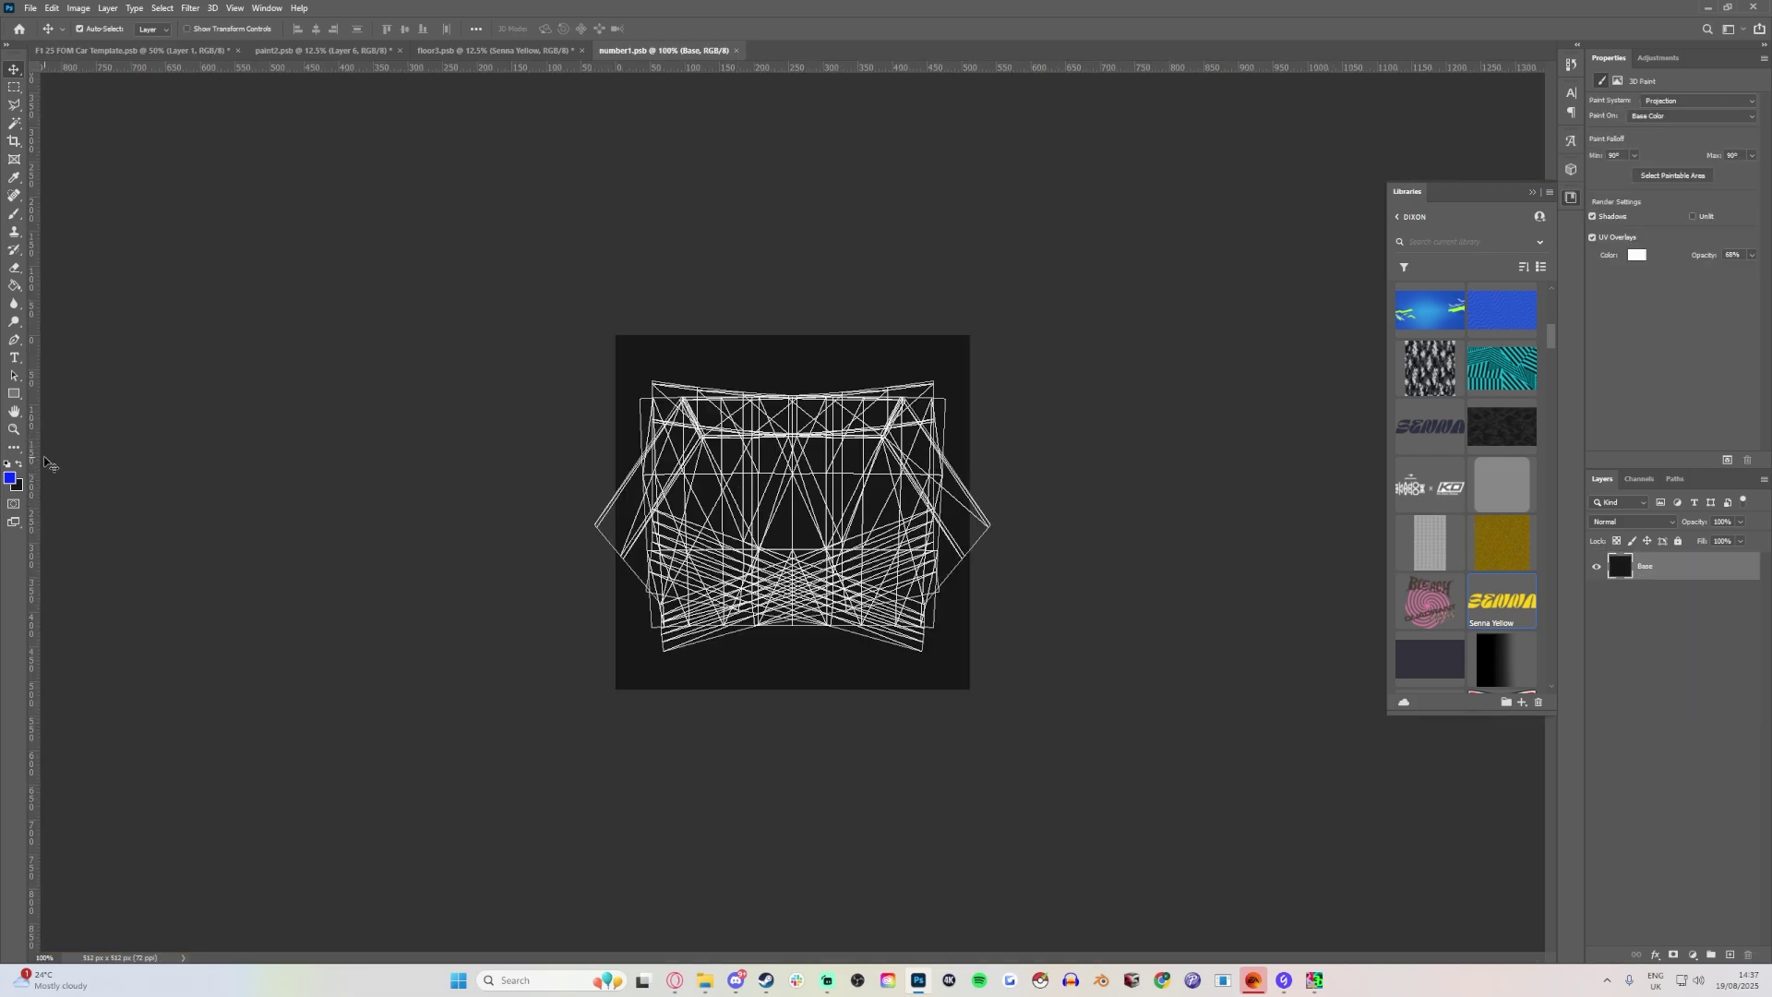
click(14, 213)
click(87, 27)
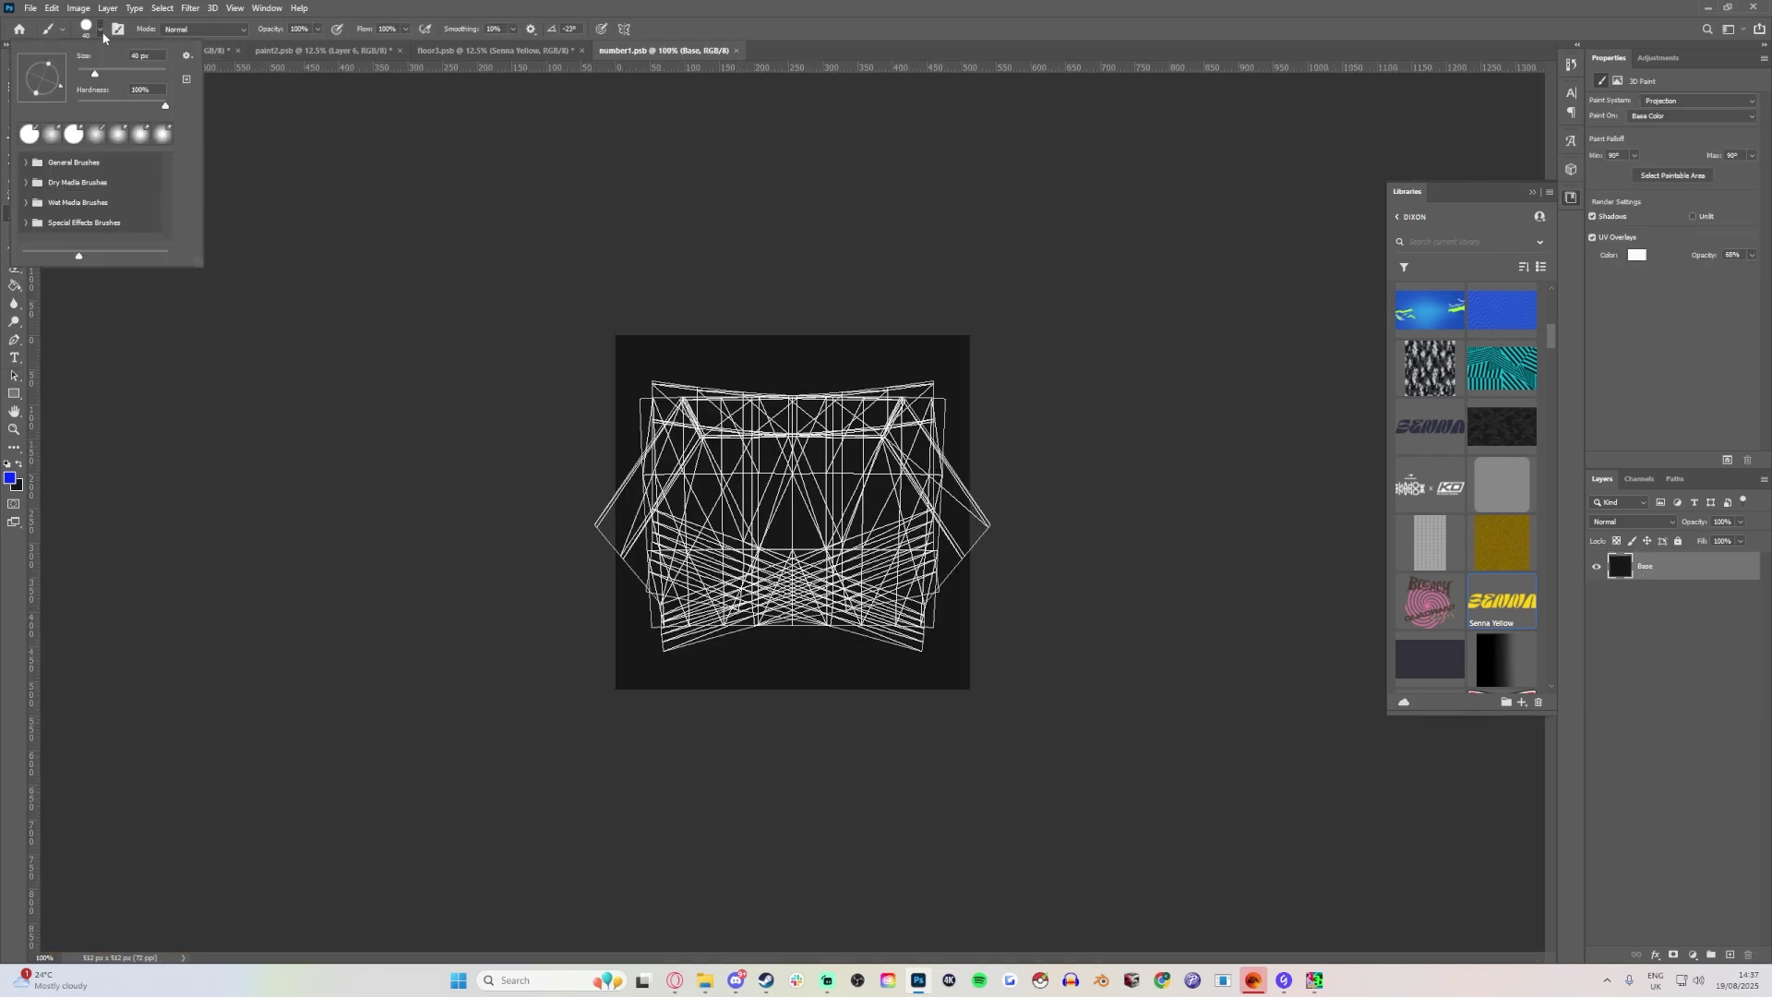
drag(118, 73, 122, 73)
mouse_move(704, 450)
mouse_down()
mouse_move(706, 546)
mouse_move(729, 565)
mouse_move(872, 563)
mouse_up()
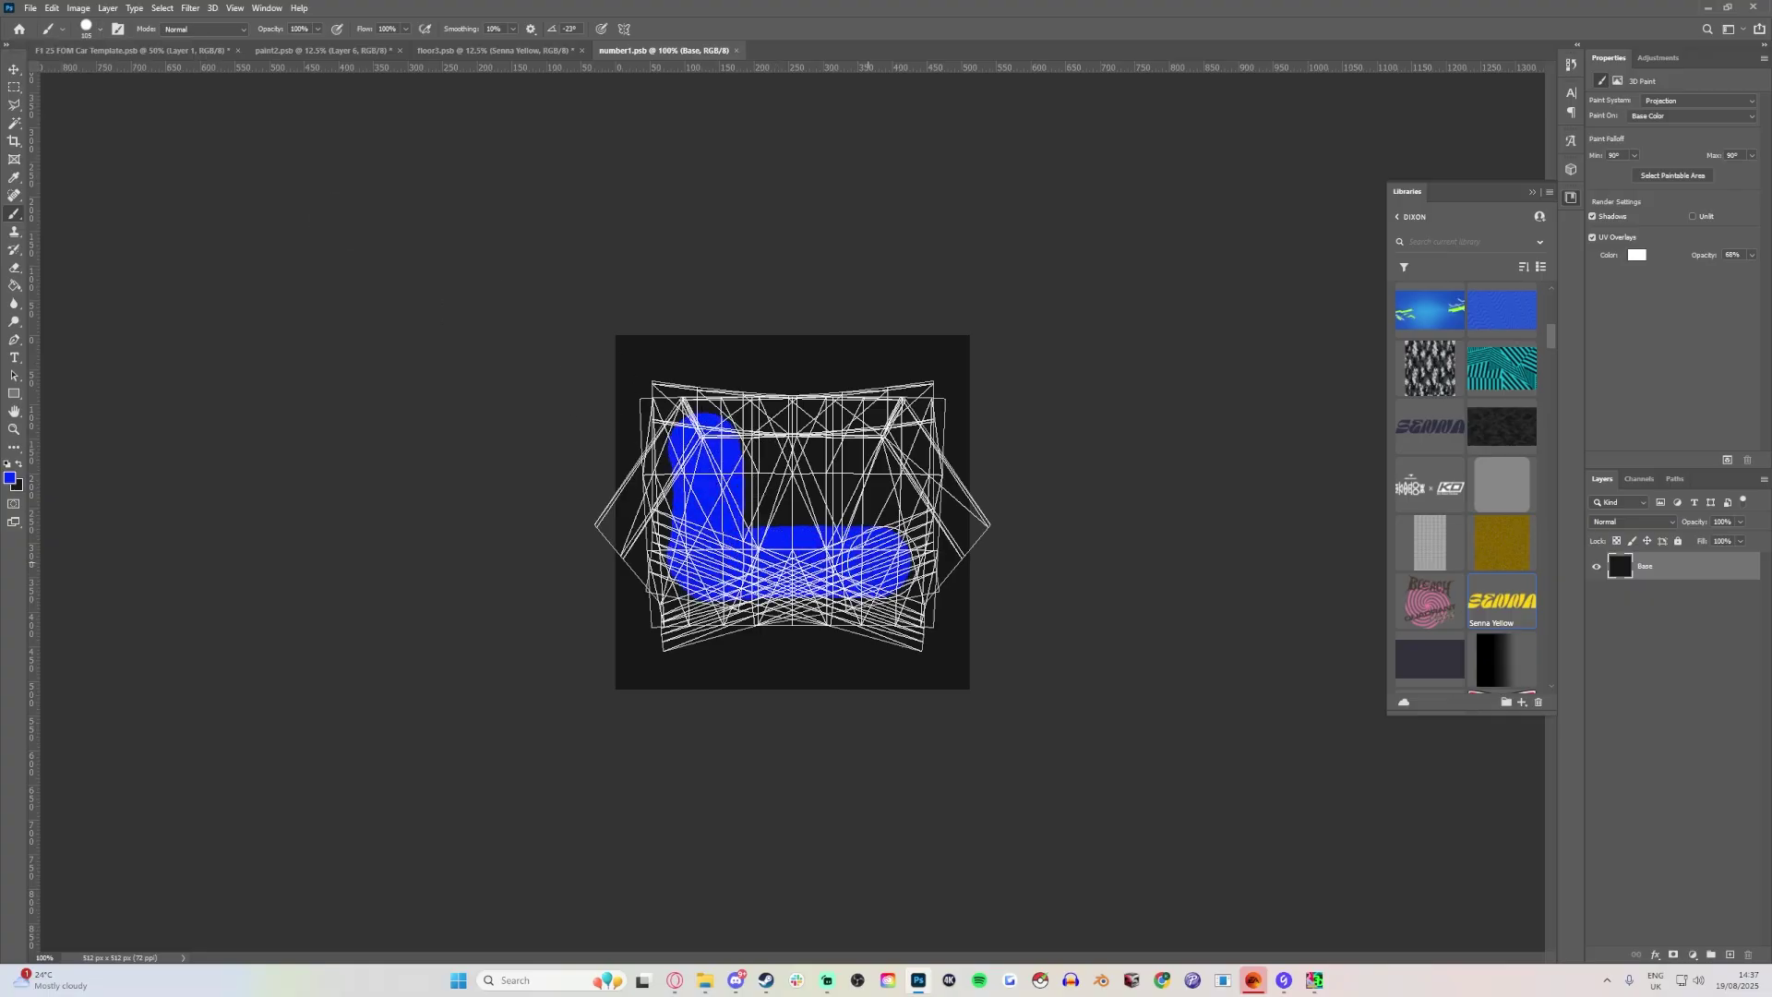
click(743, 51)
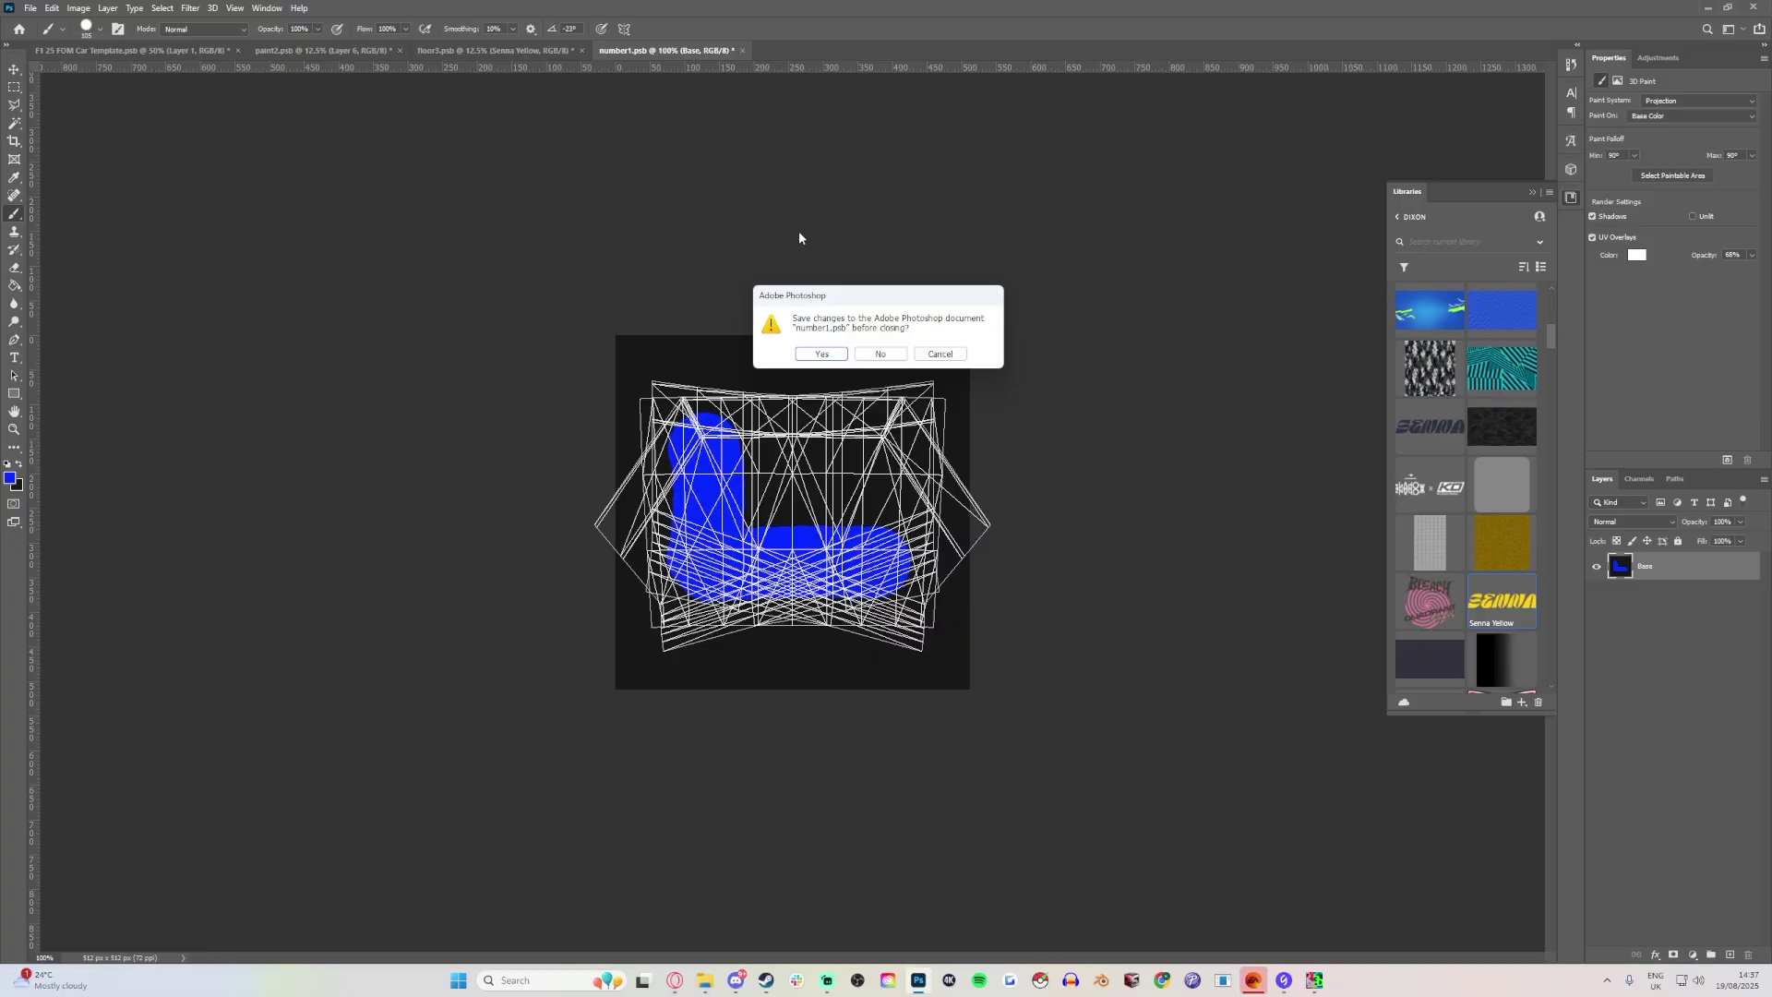
click(821, 353)
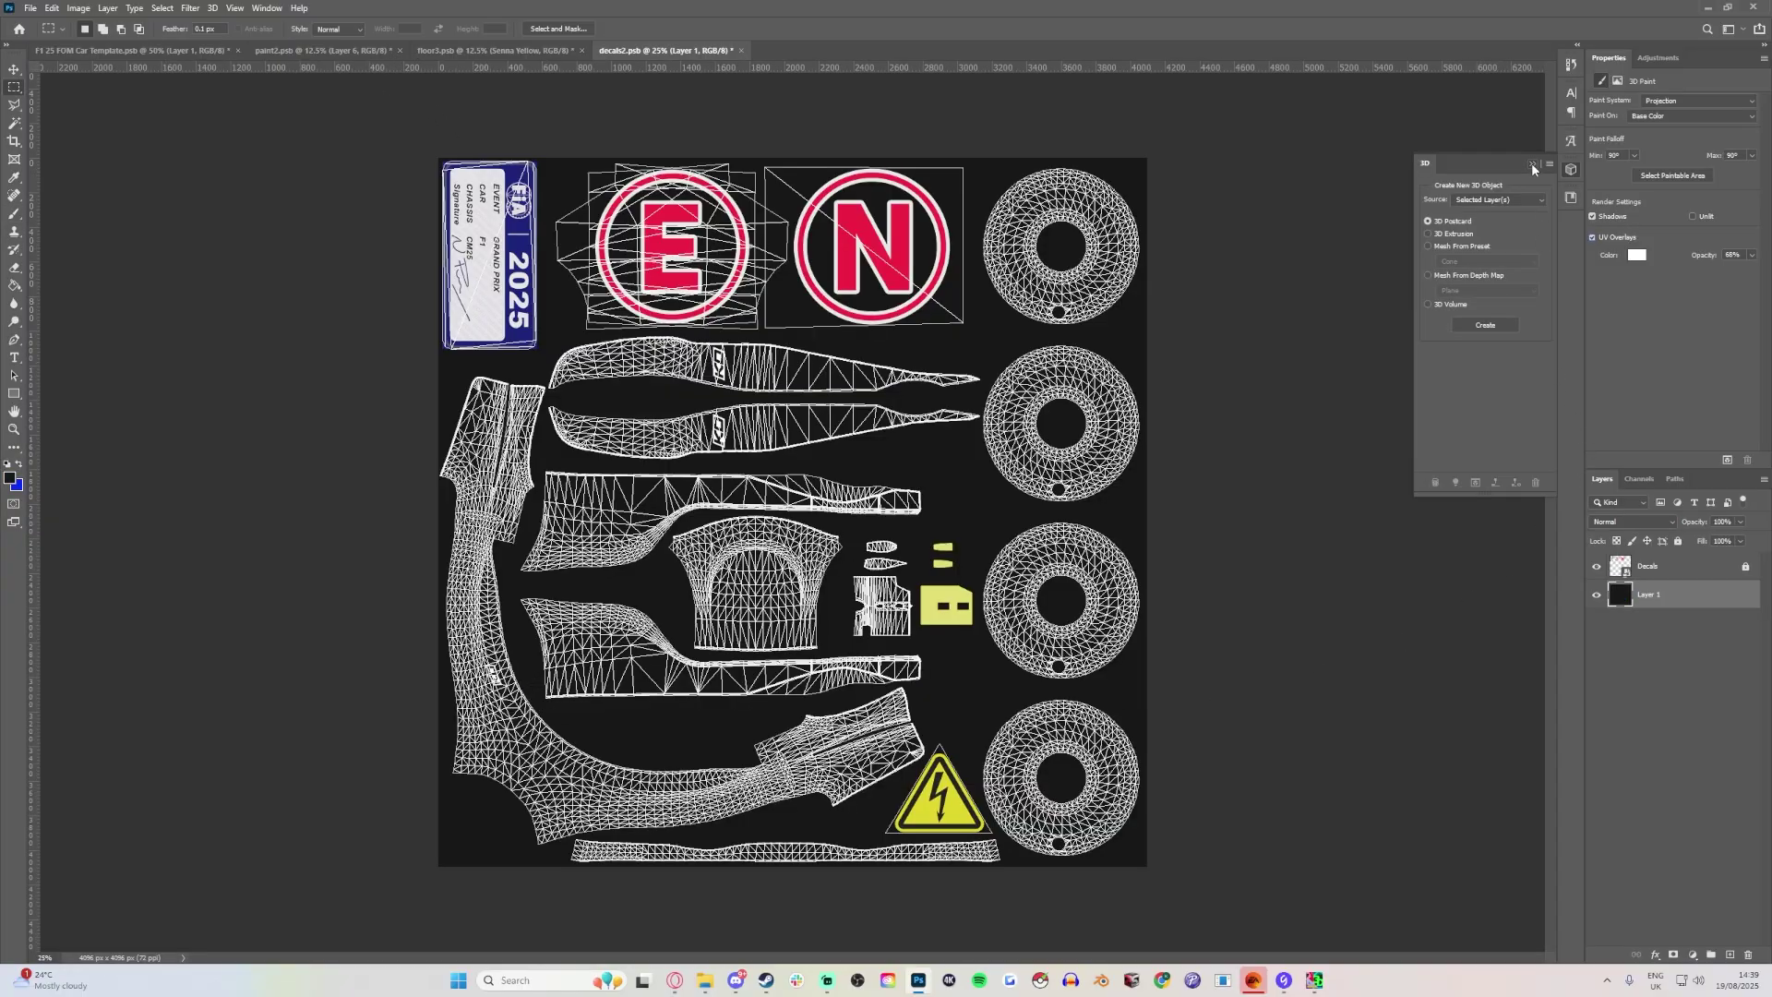
Add Layer 2 to the decals texture and brush a blue mark on the lower-left wireframe piece.
click(1532, 166)
click(1729, 954)
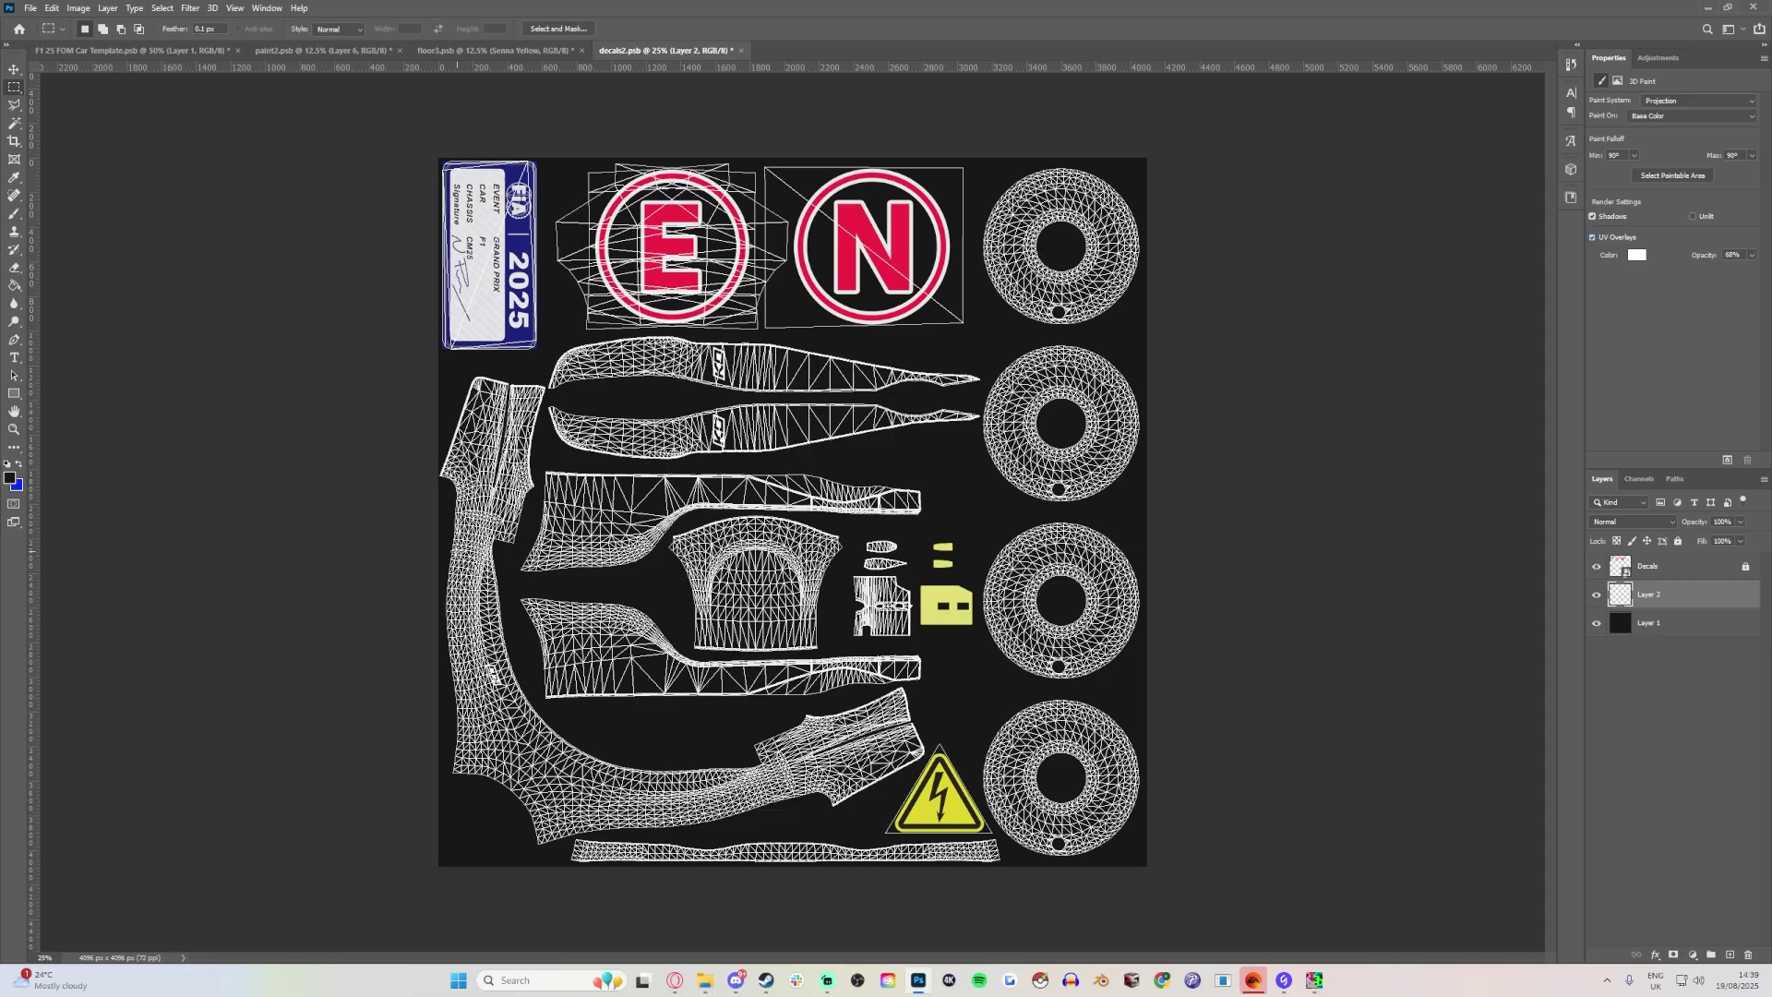
click(21, 467)
click(14, 214)
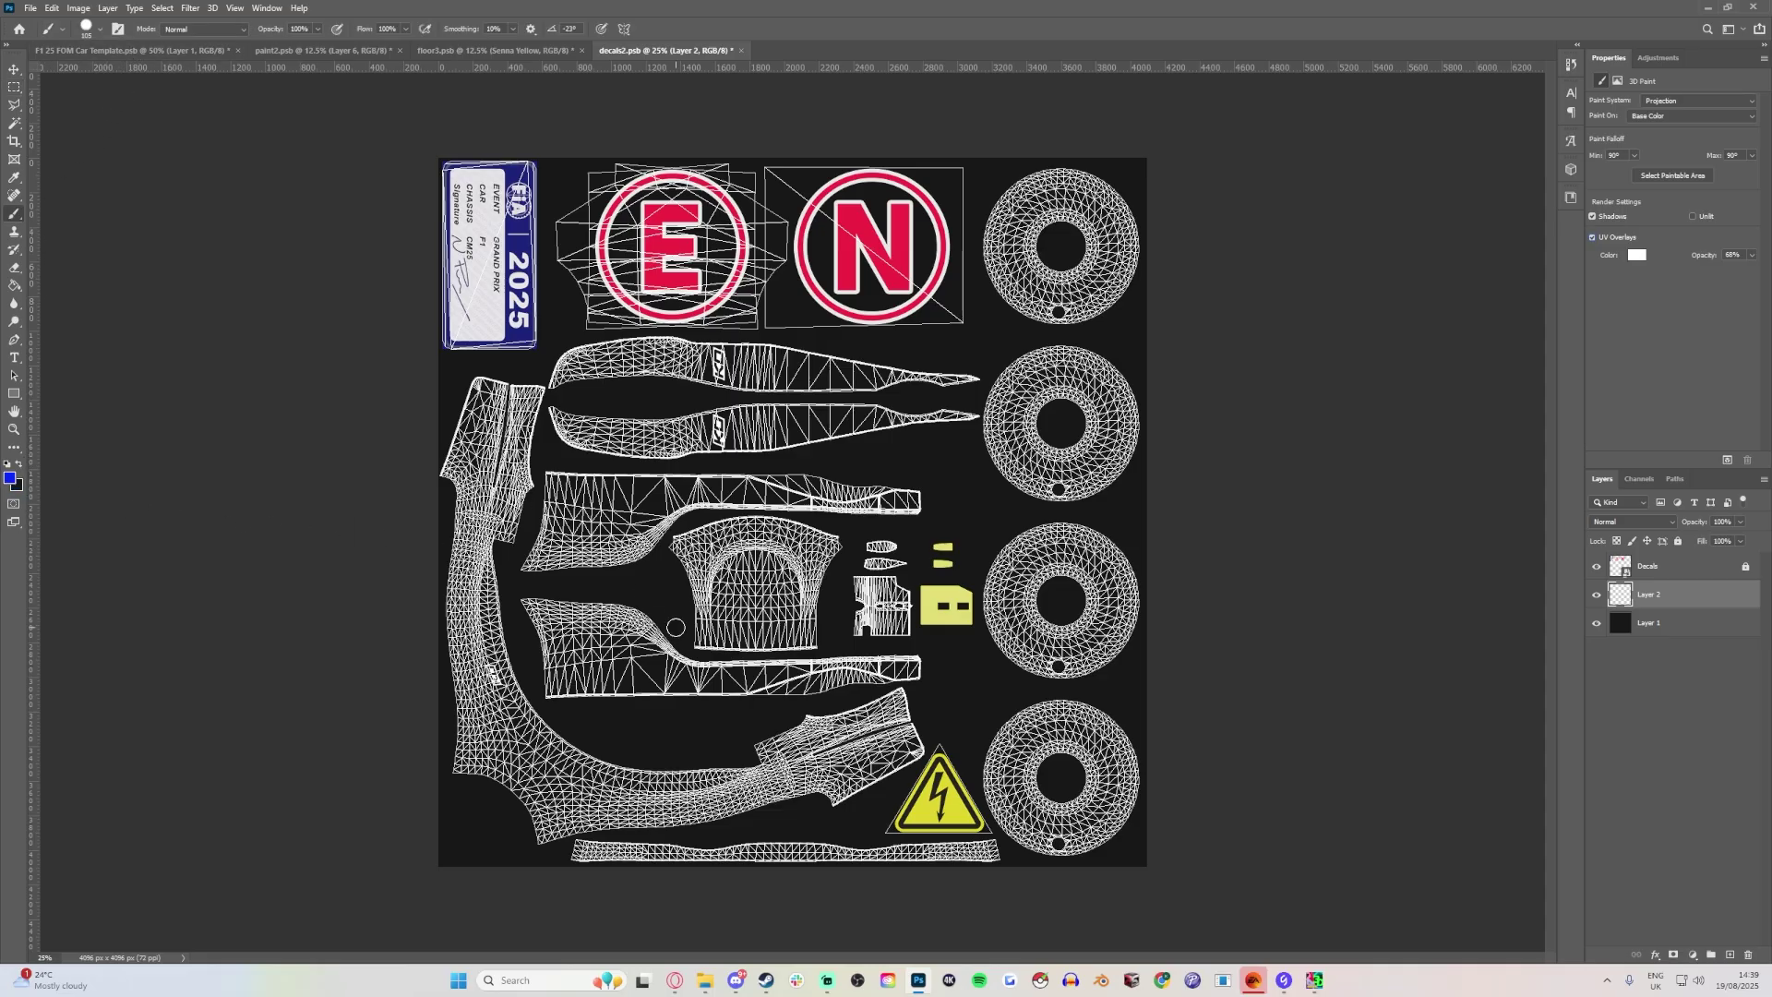
drag(536, 784, 526, 759)
Switch to the car template and orbit the 3D car to a new angle.
click(134, 50)
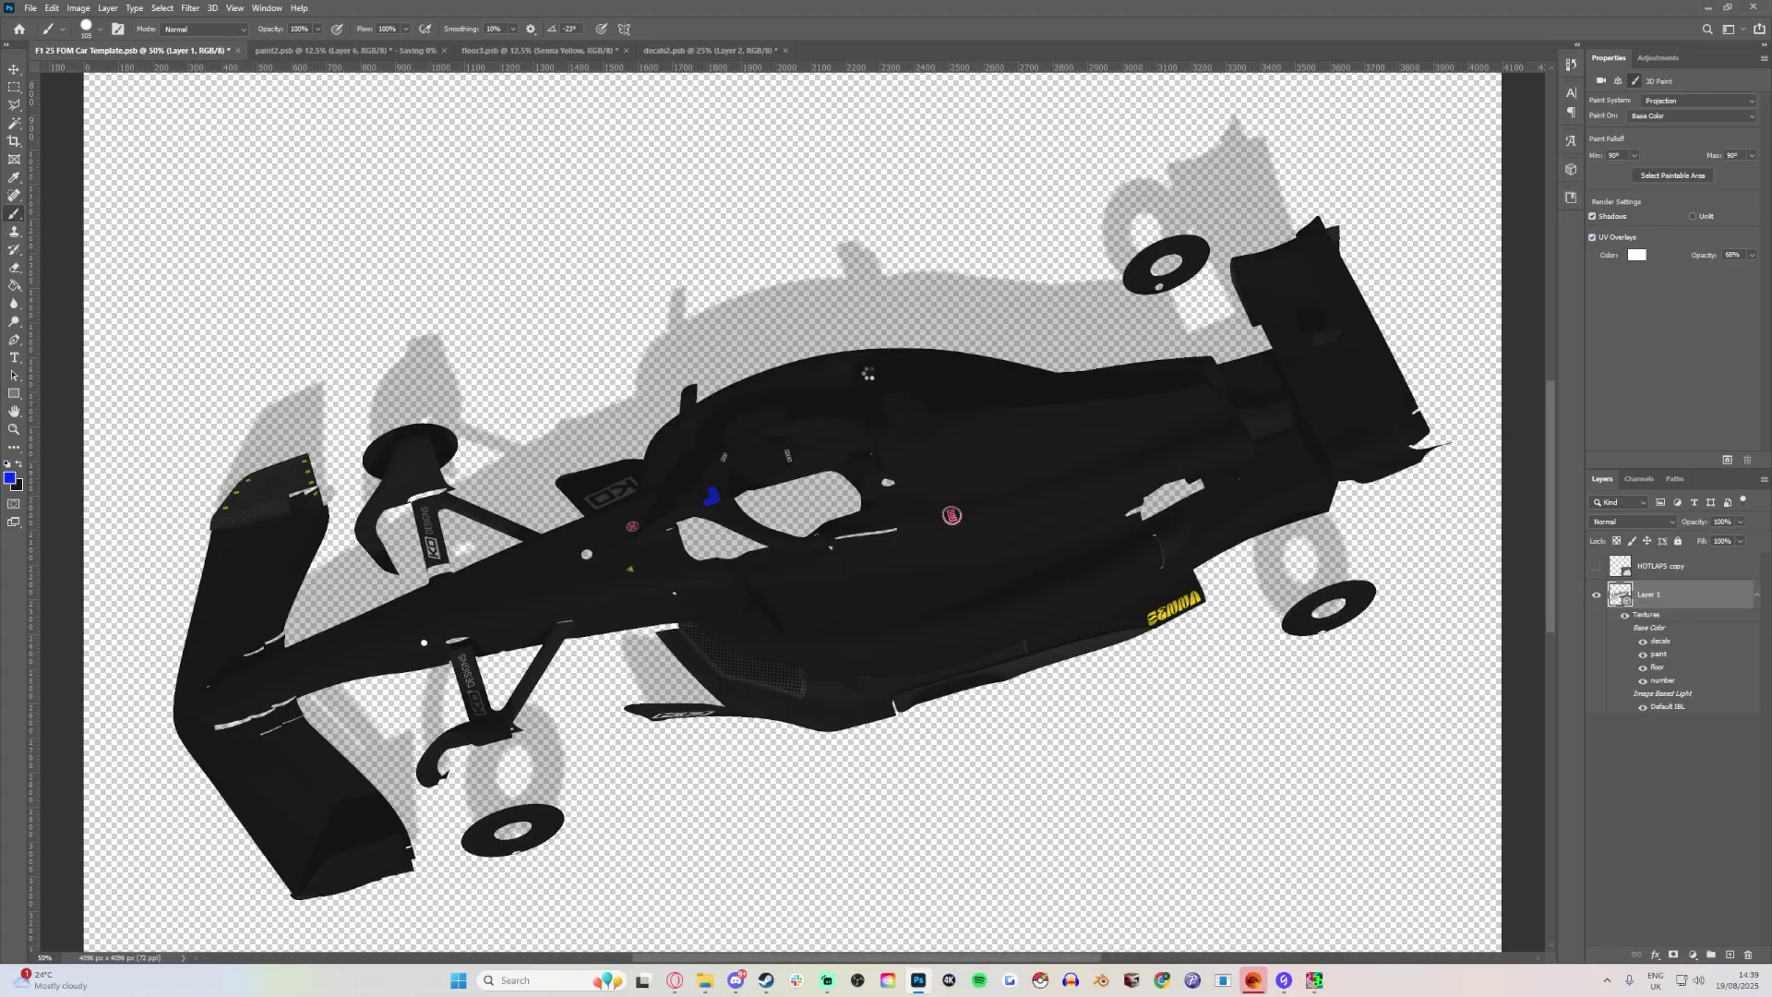
key(v)
mouse_move(838, 301)
mouse_down()
mouse_move(789, 299)
mouse_move(758, 268)
mouse_up()
Return to the decals texture and check the brush size settings without changing them.
click(685, 48)
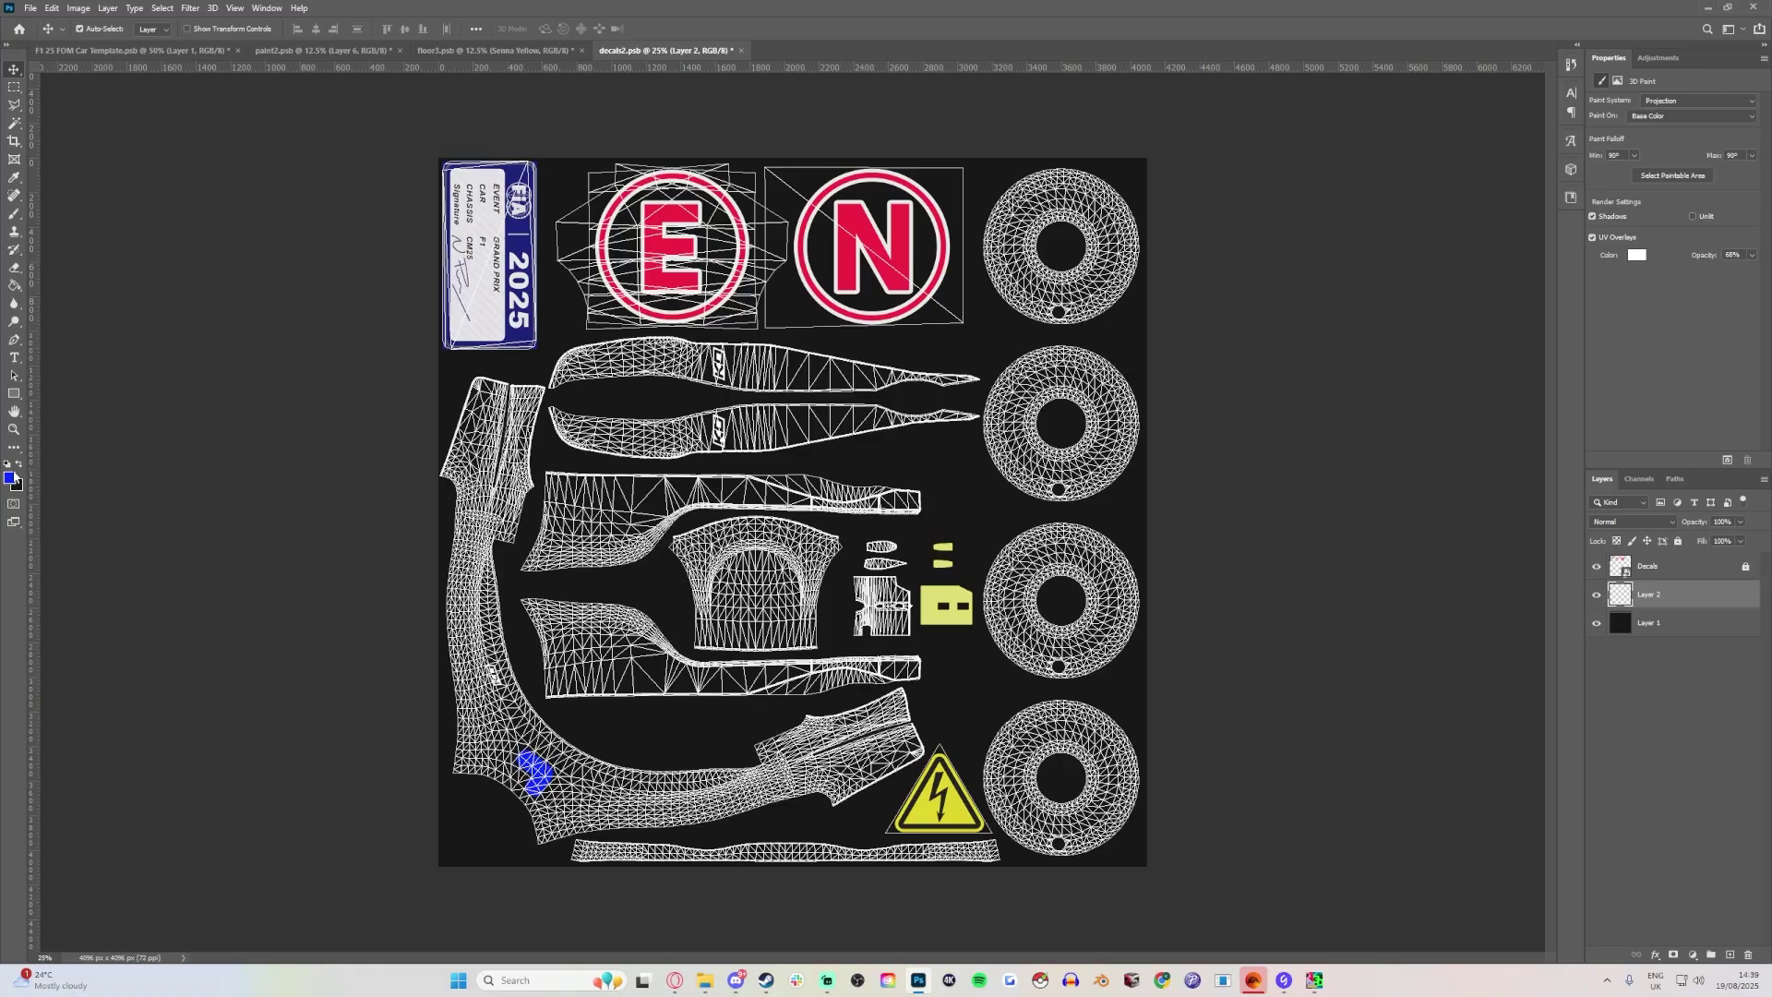
click(14, 213)
click(93, 29)
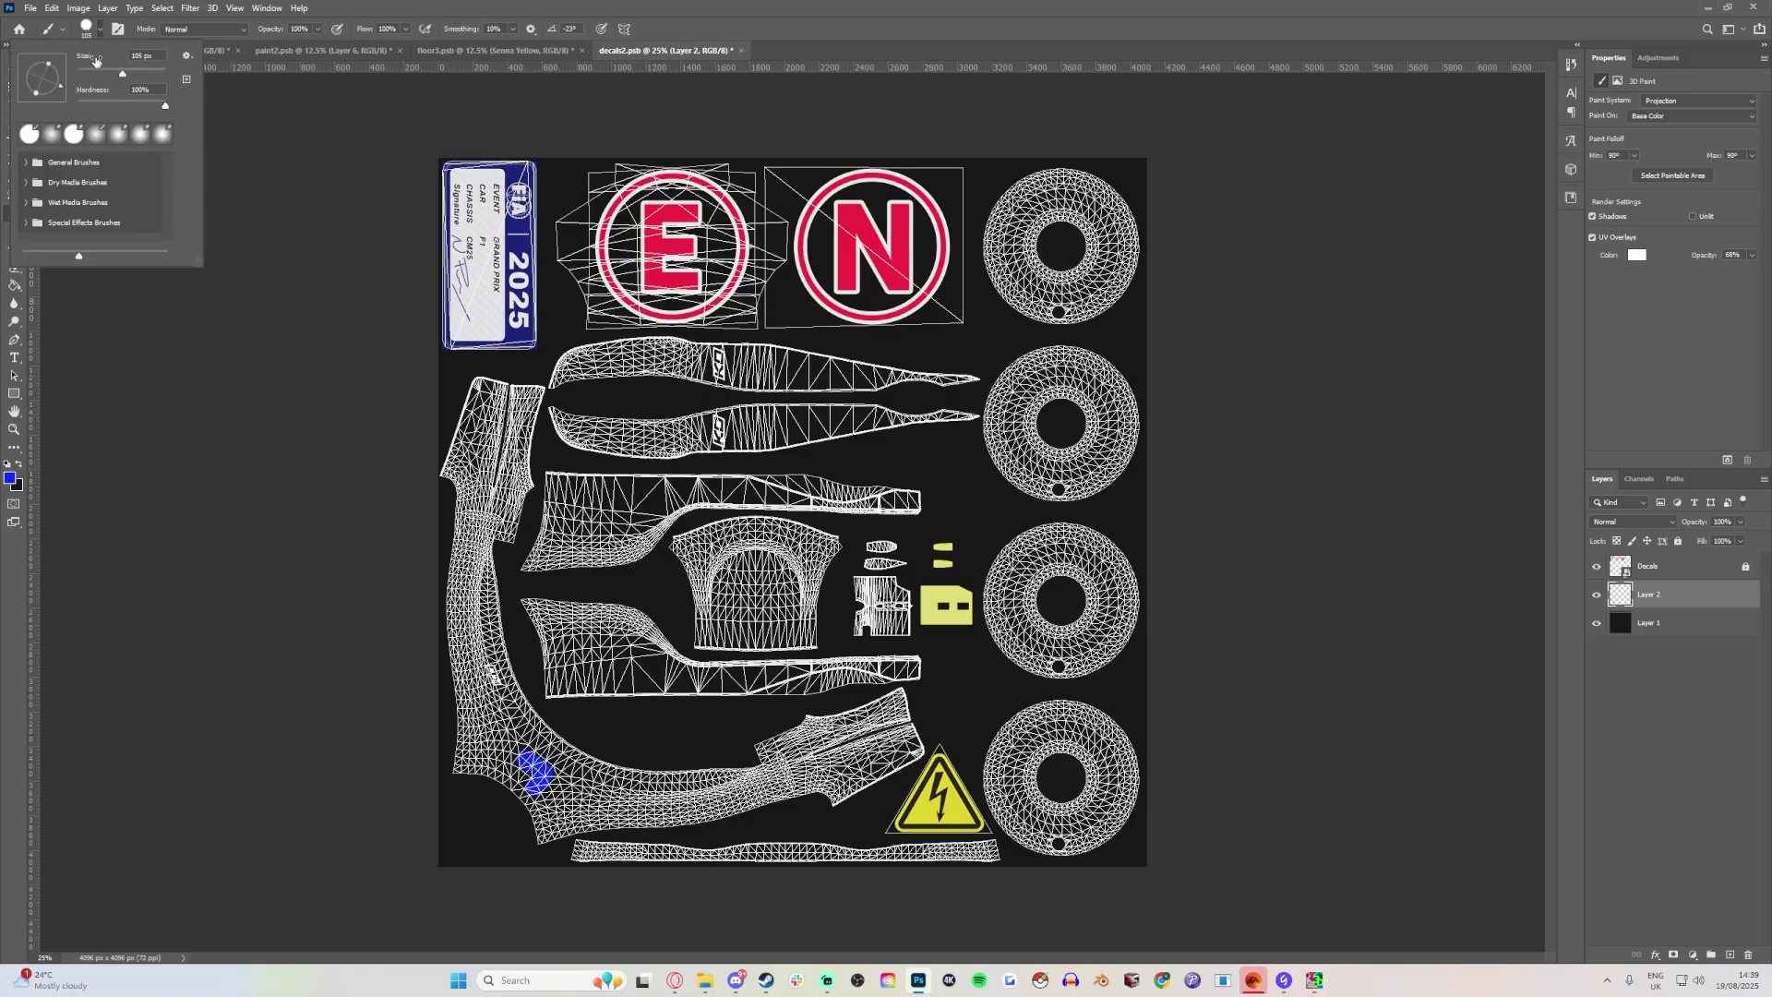
click(140, 56)
key(Escape)
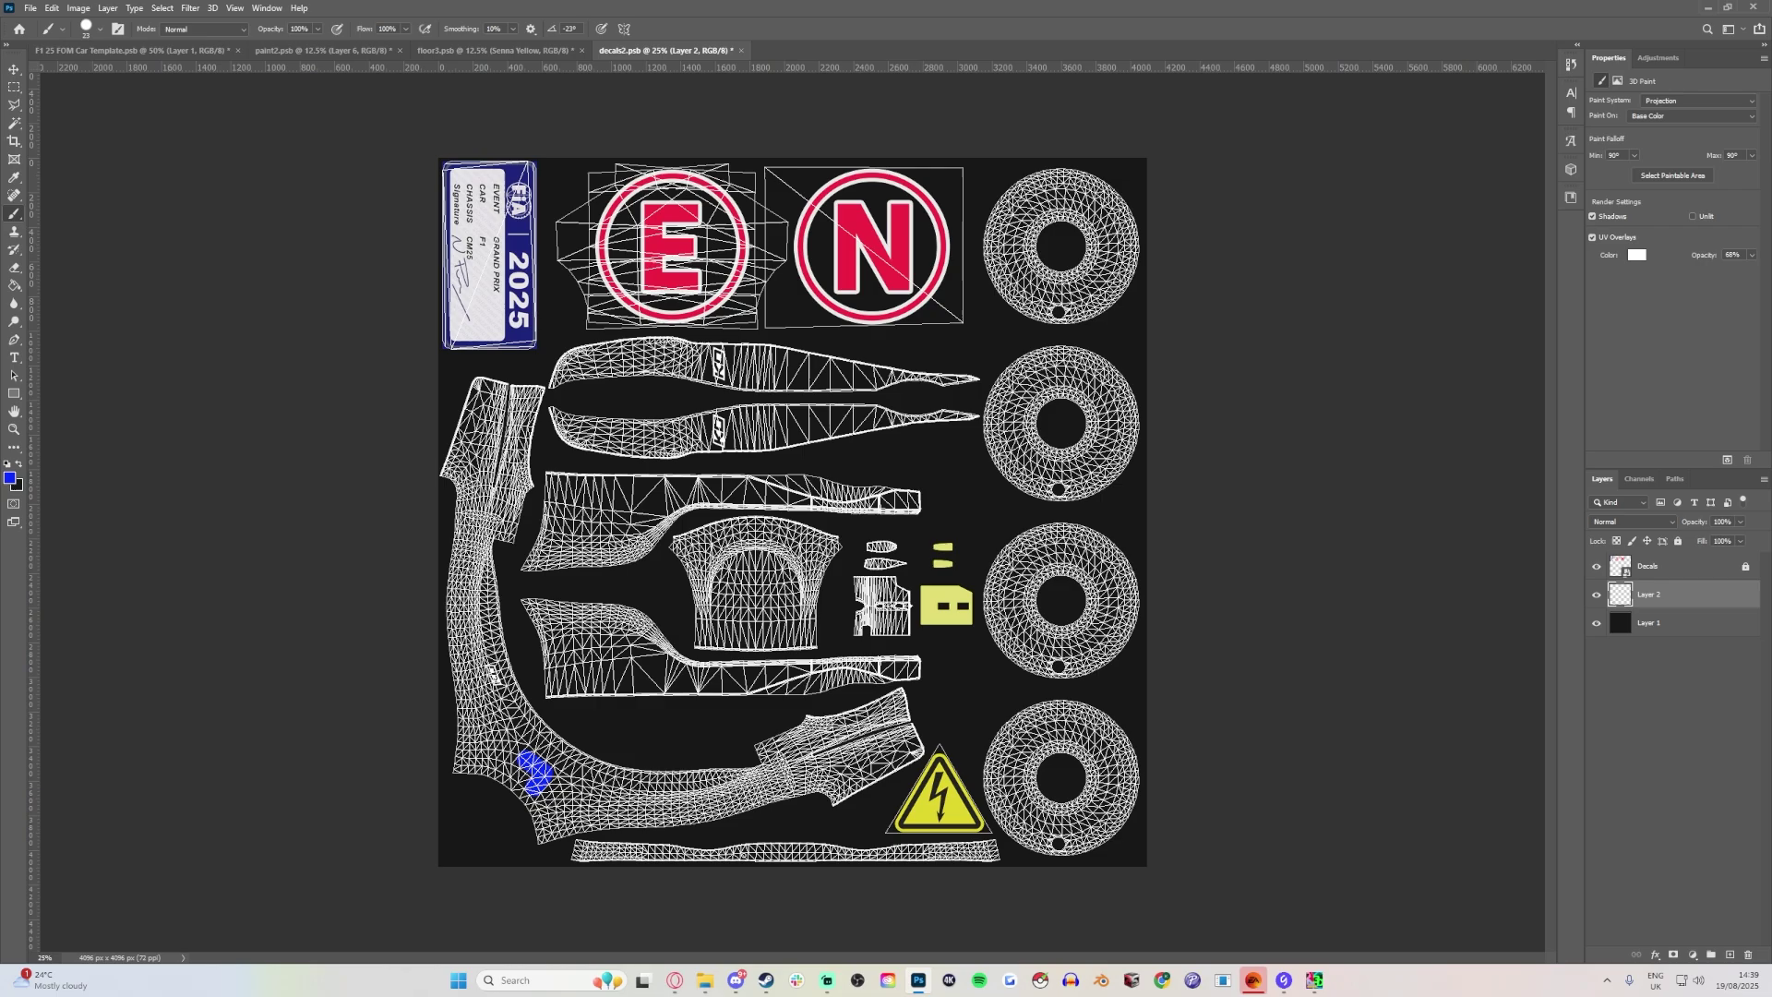
Orbit the car template from a top-down view round to a front view.
click(203, 51)
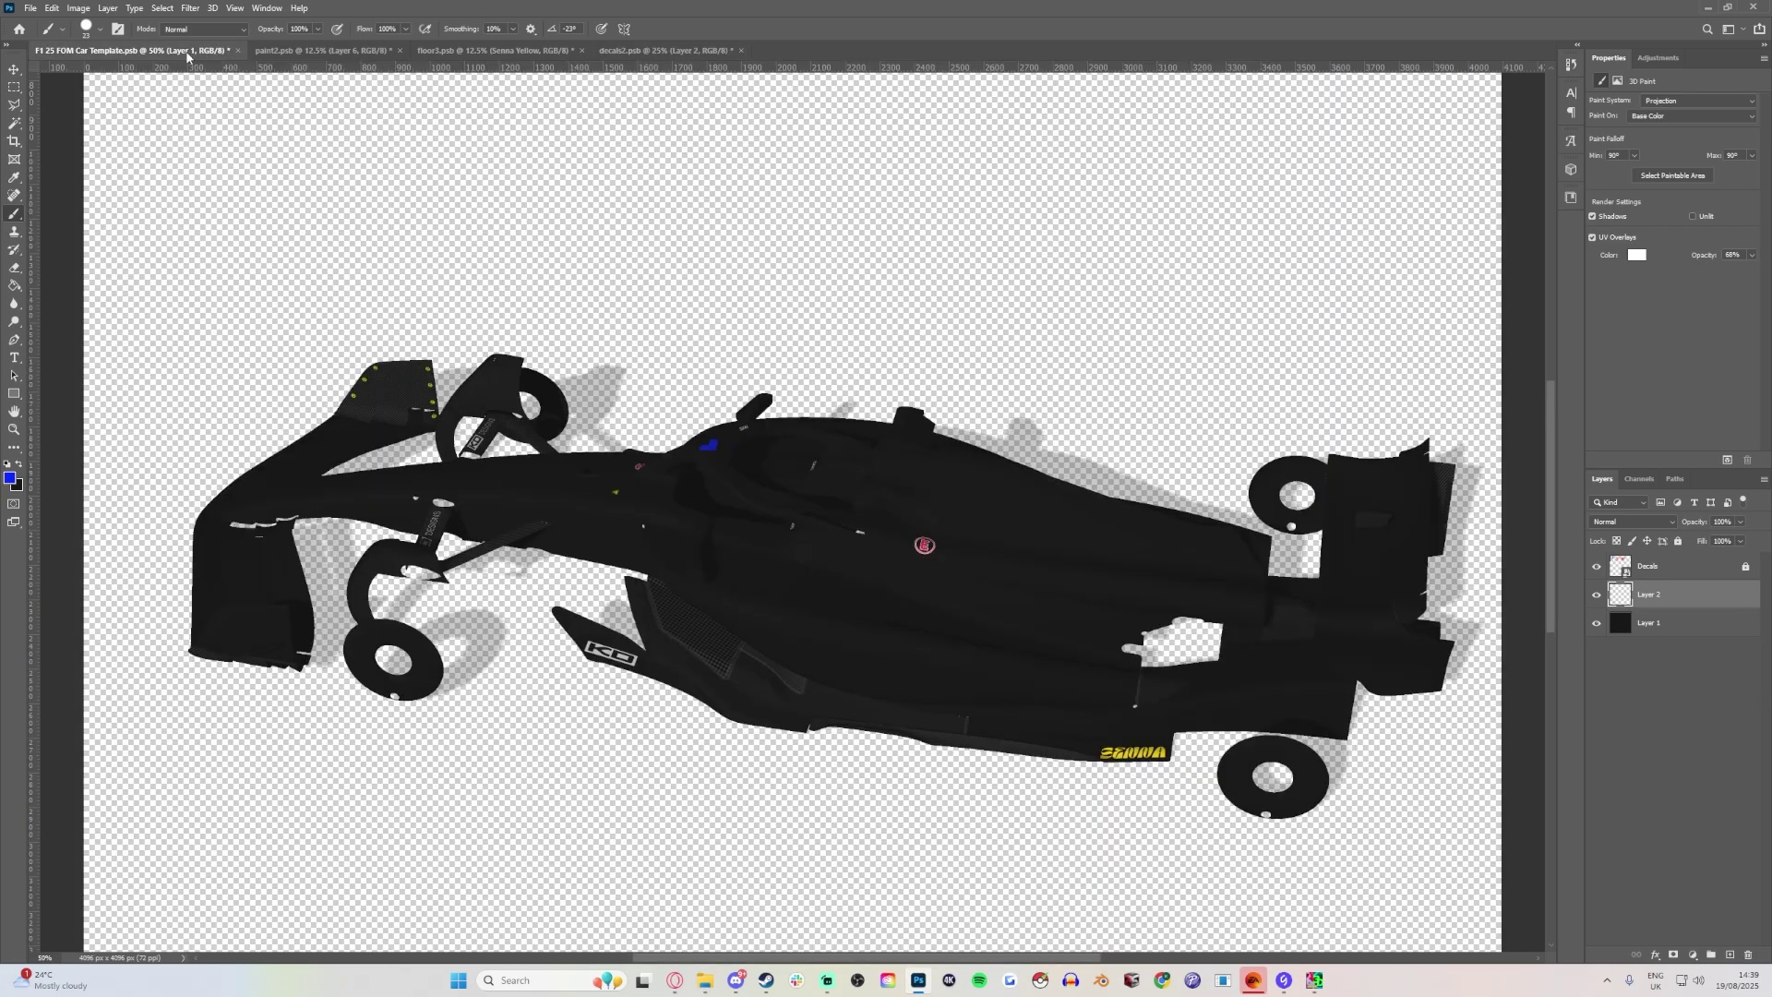
key(v)
mouse_move(796, 378)
mouse_down()
mouse_move(902, 367)
mouse_move(913, 517)
mouse_up()
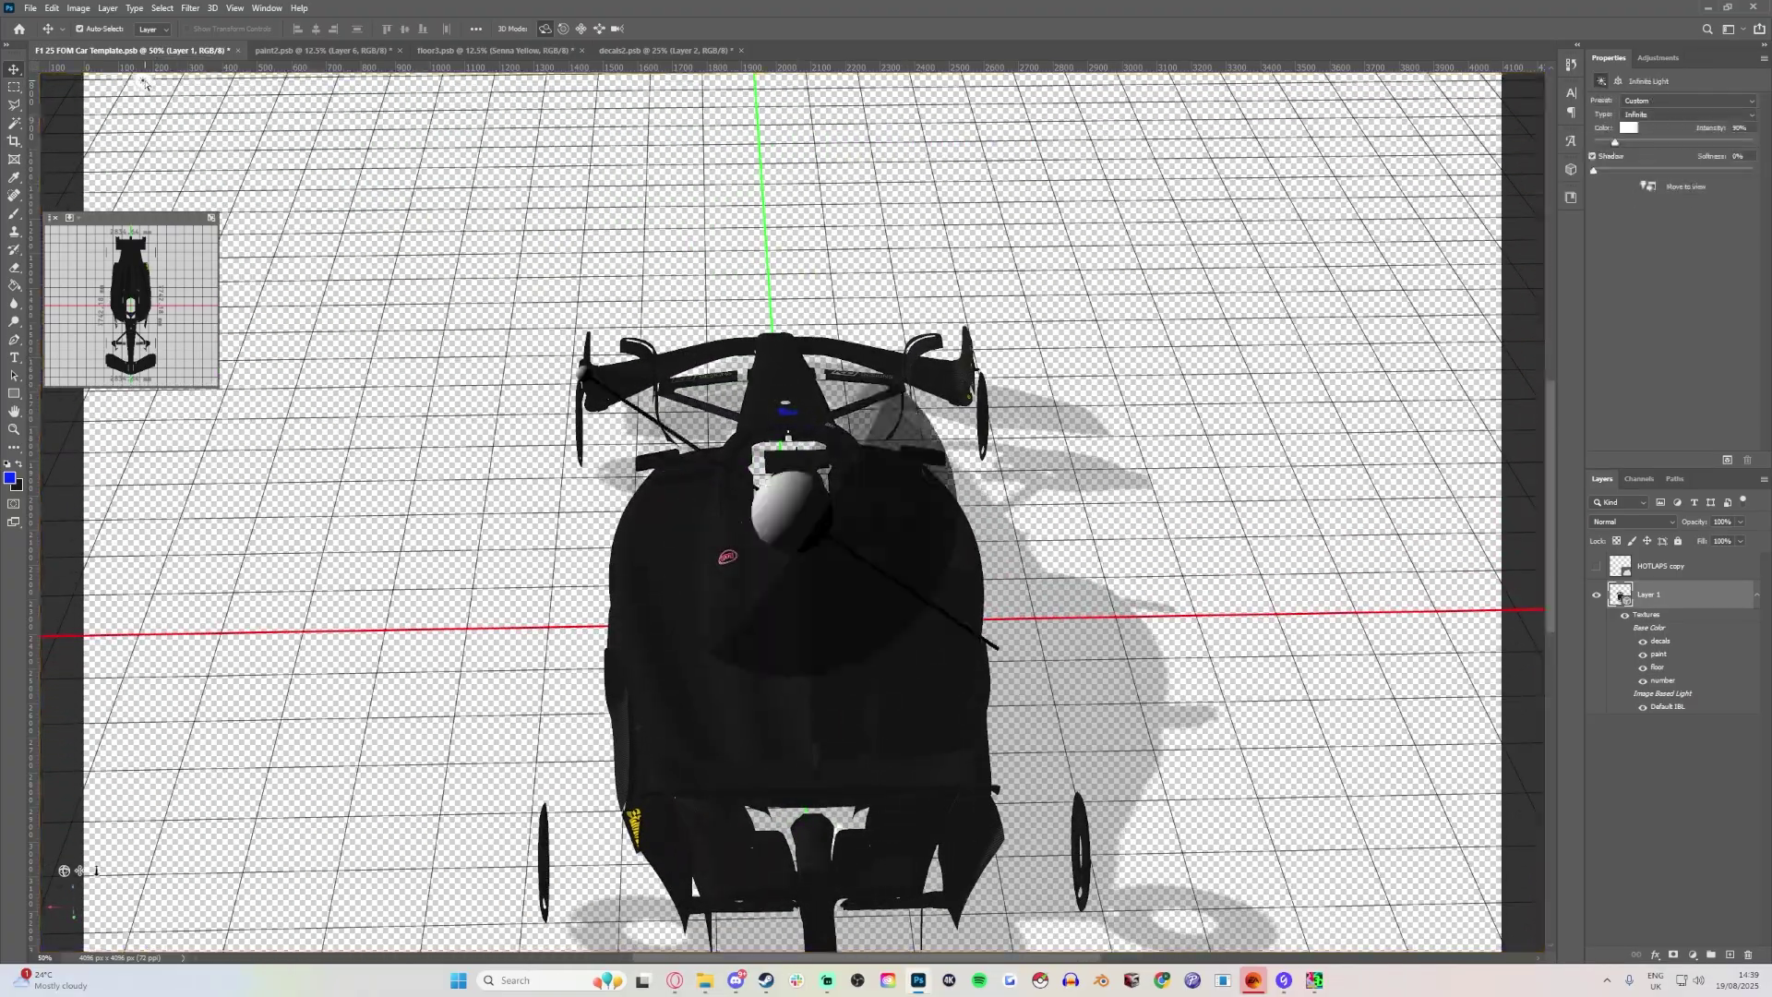
drag(720, 517, 1385, 480)
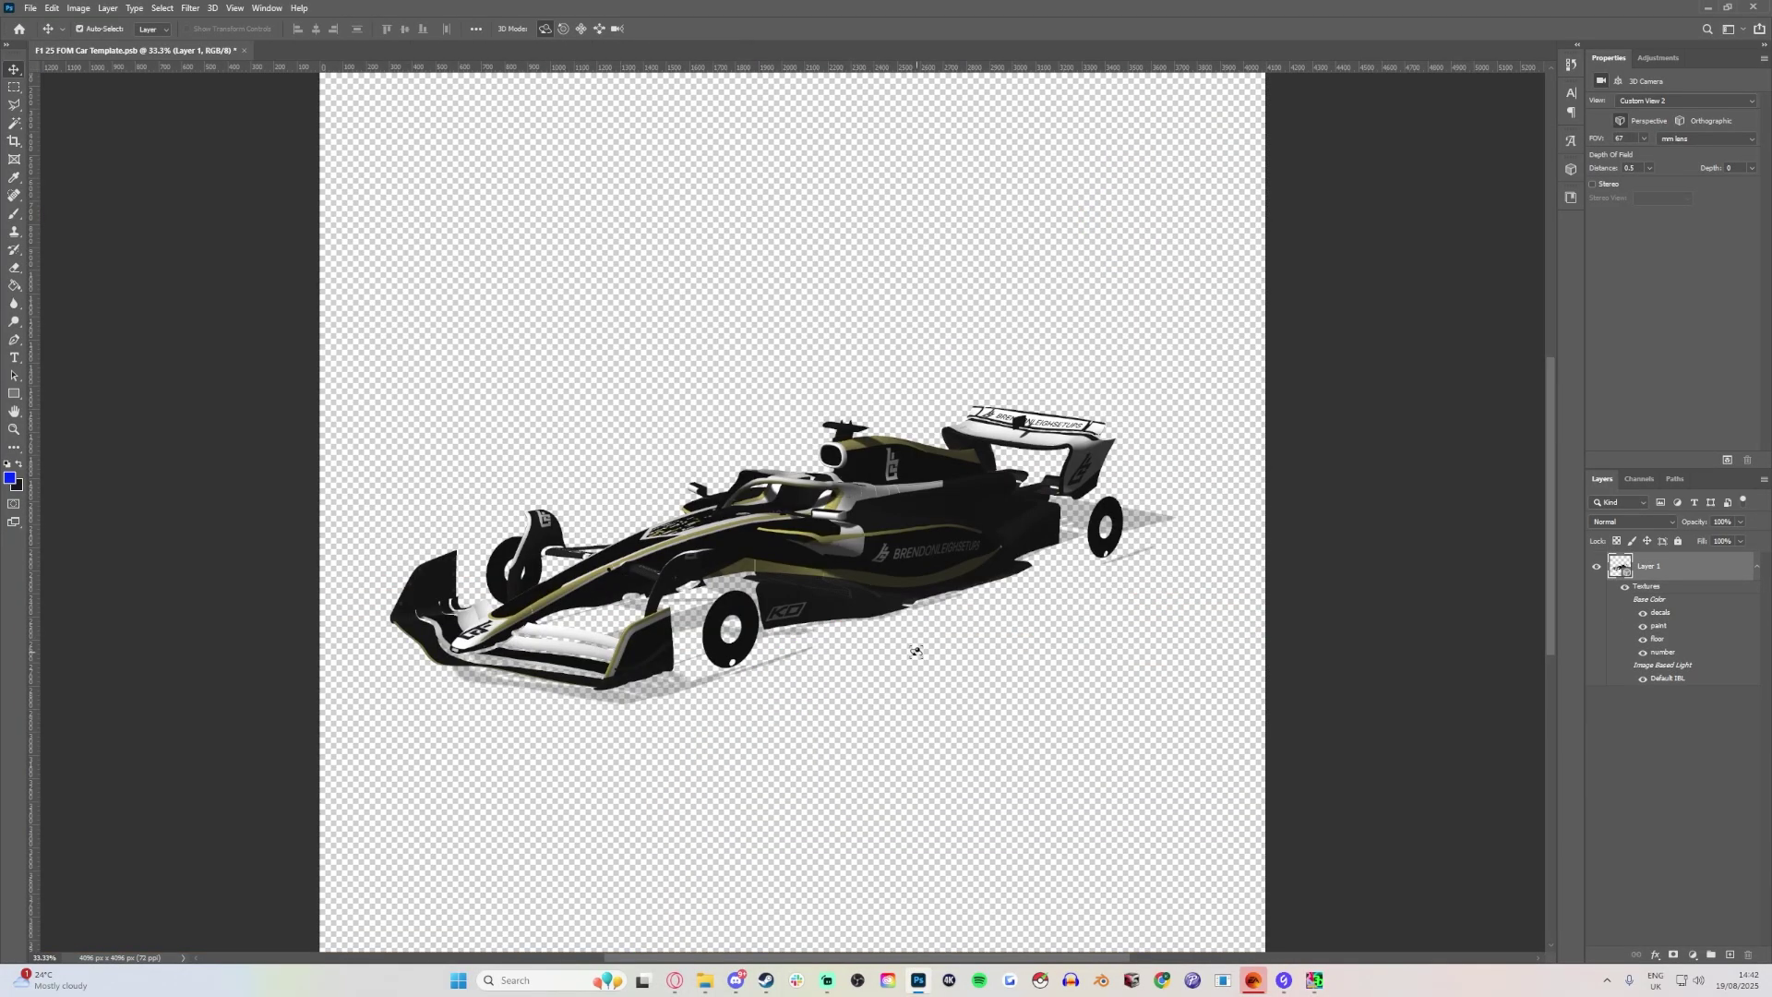
drag(918, 633, 870, 635)
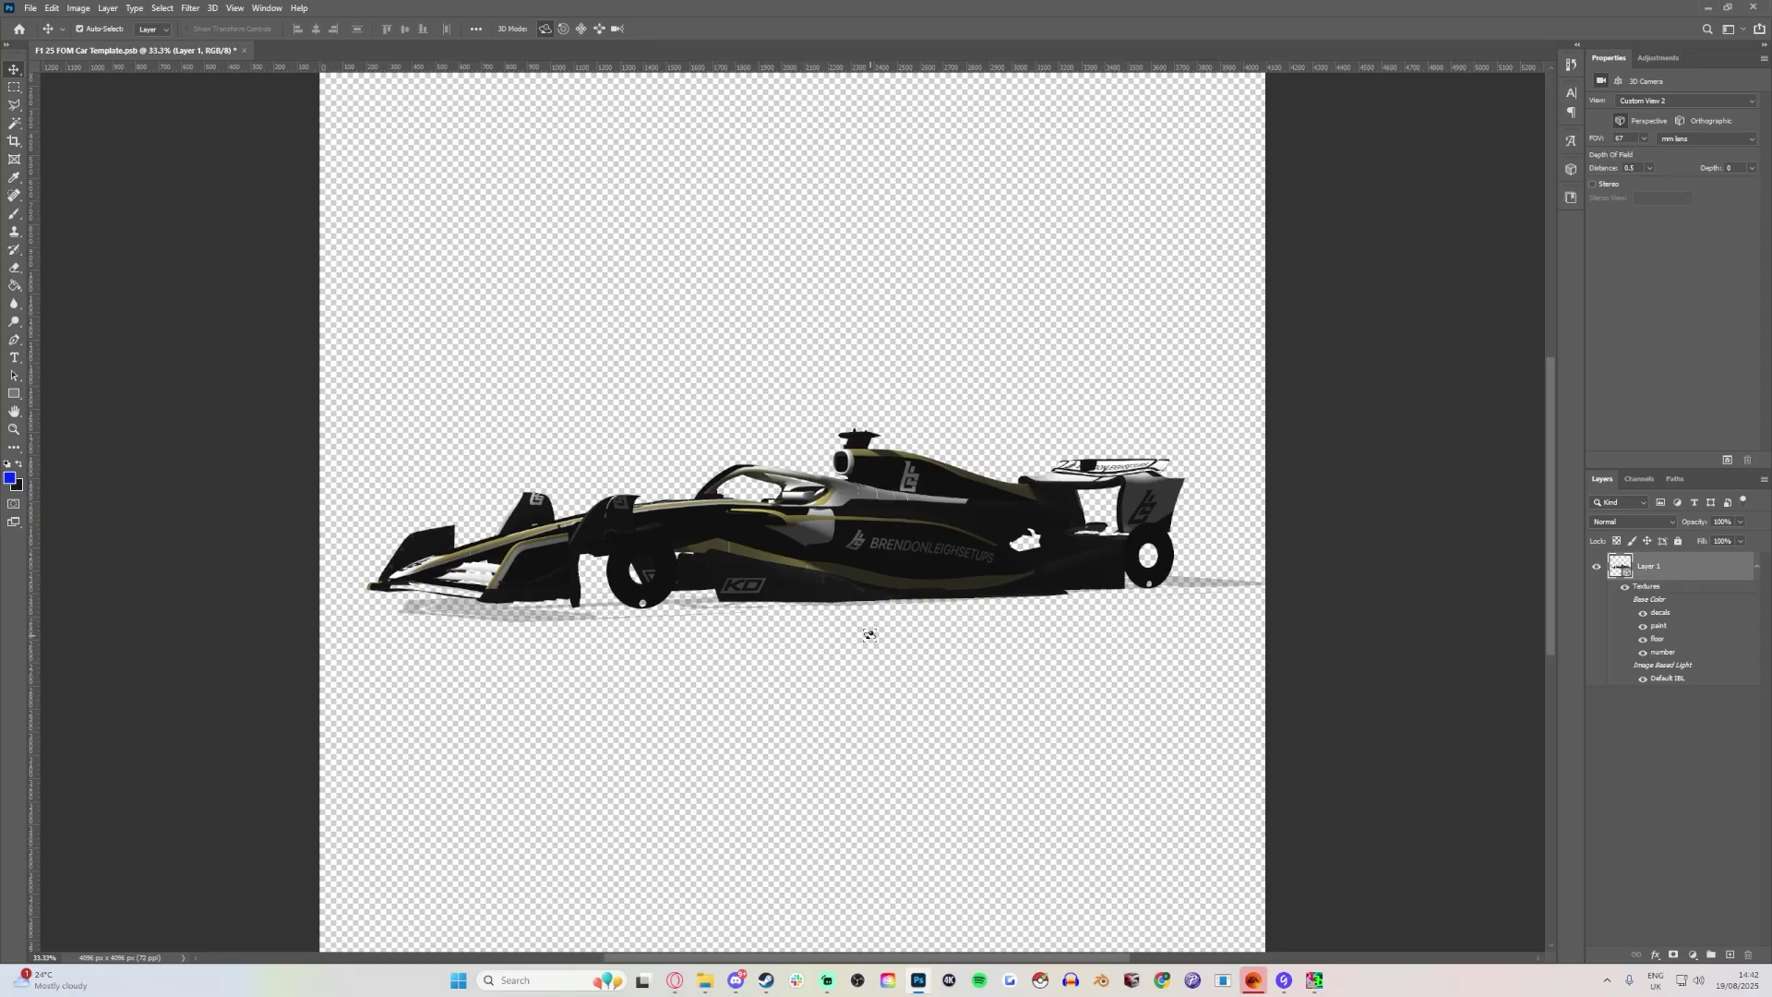
Open the car's paint texture as paint1.psb with the UV Overlays wireframe turned off.
drag(779, 363, 716, 378)
drag(824, 340, 1060, 352)
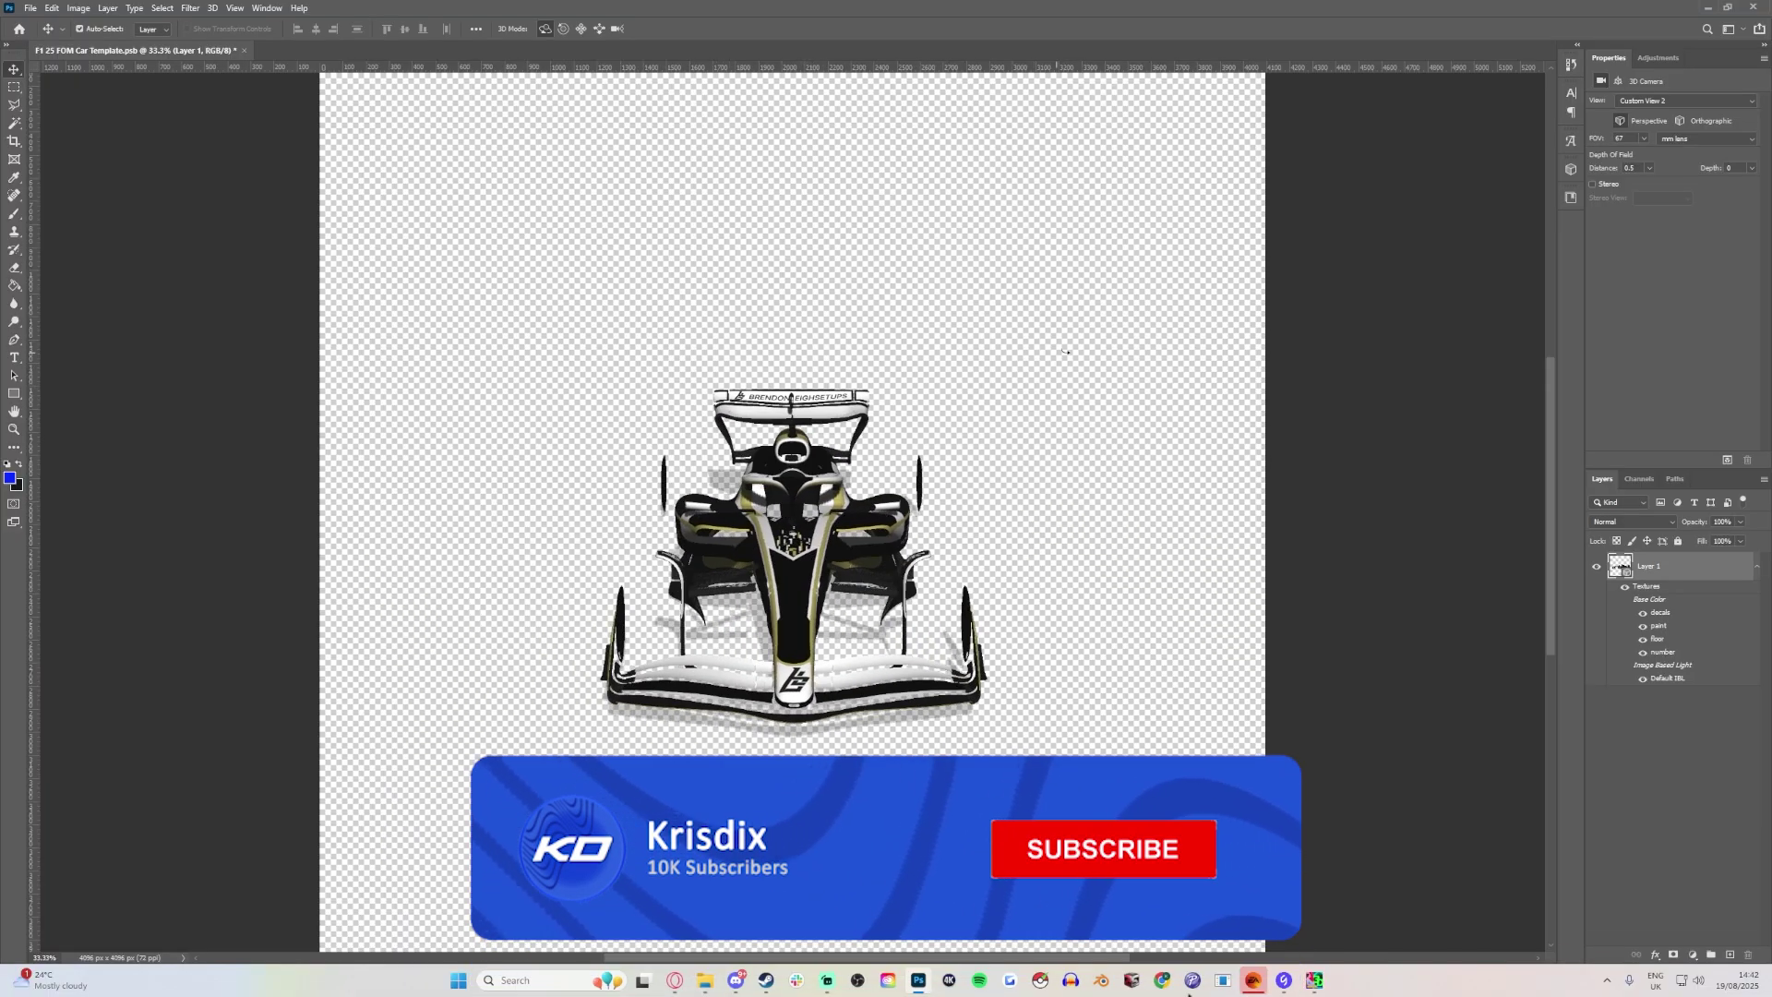
double_click(1658, 626)
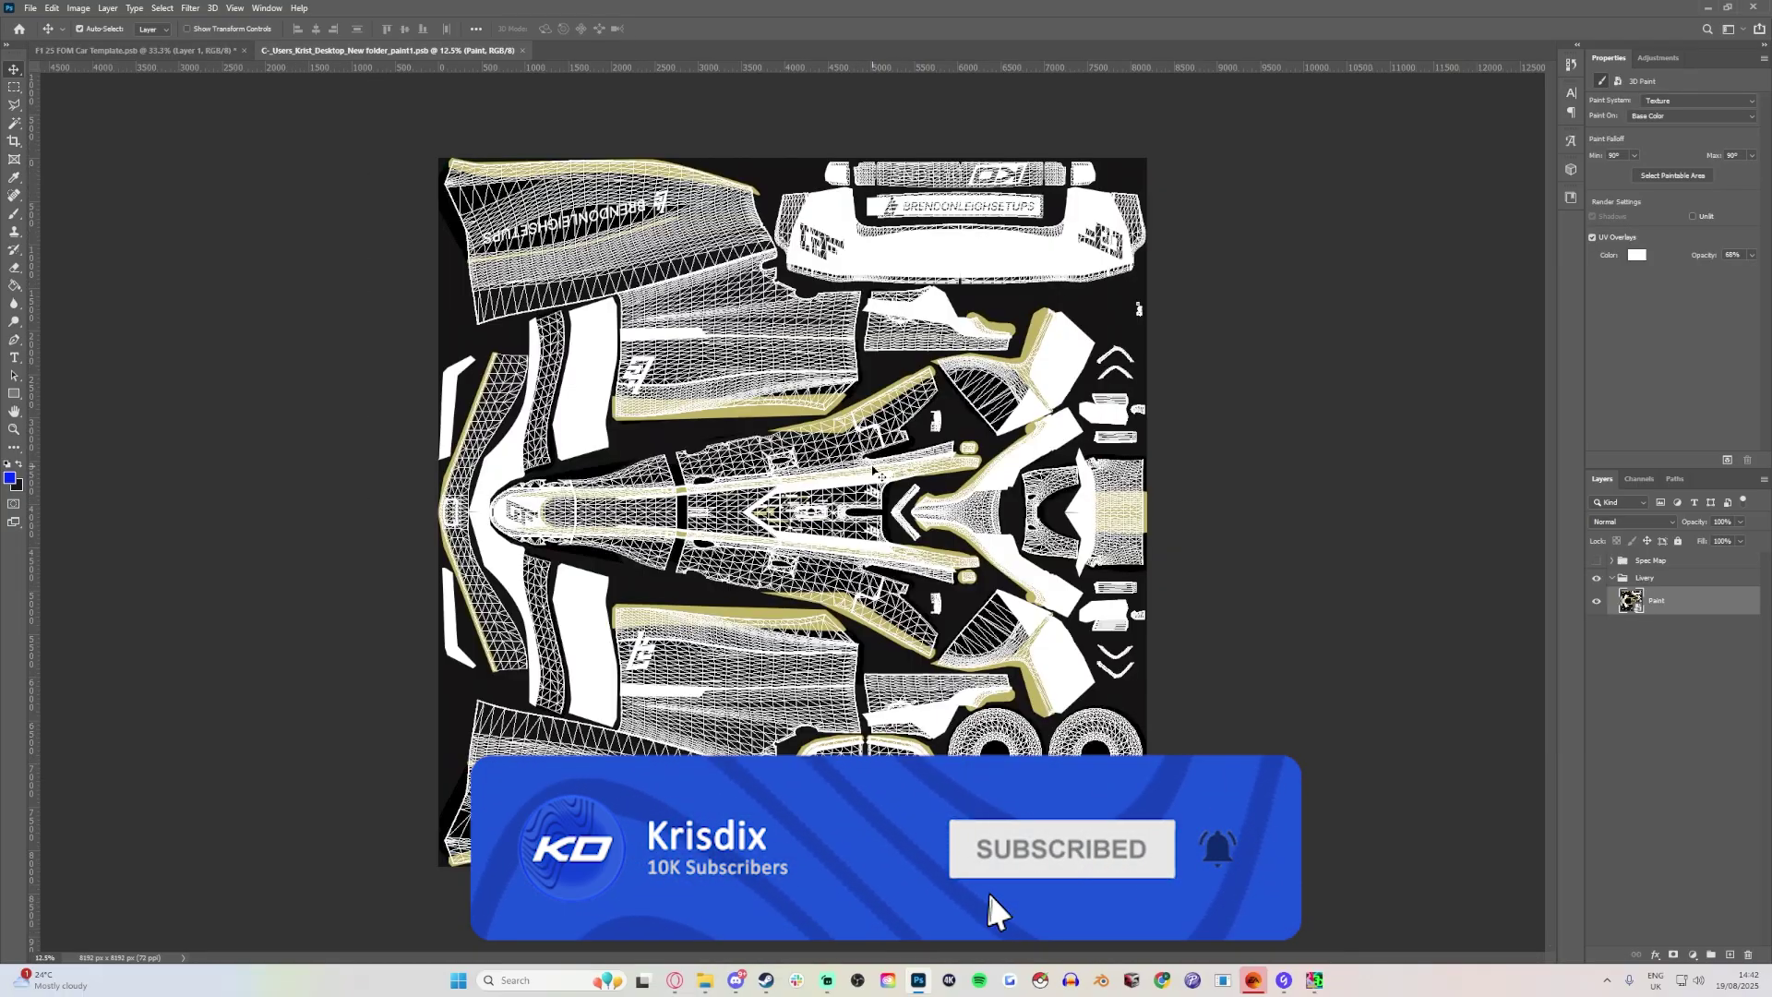
click(1592, 237)
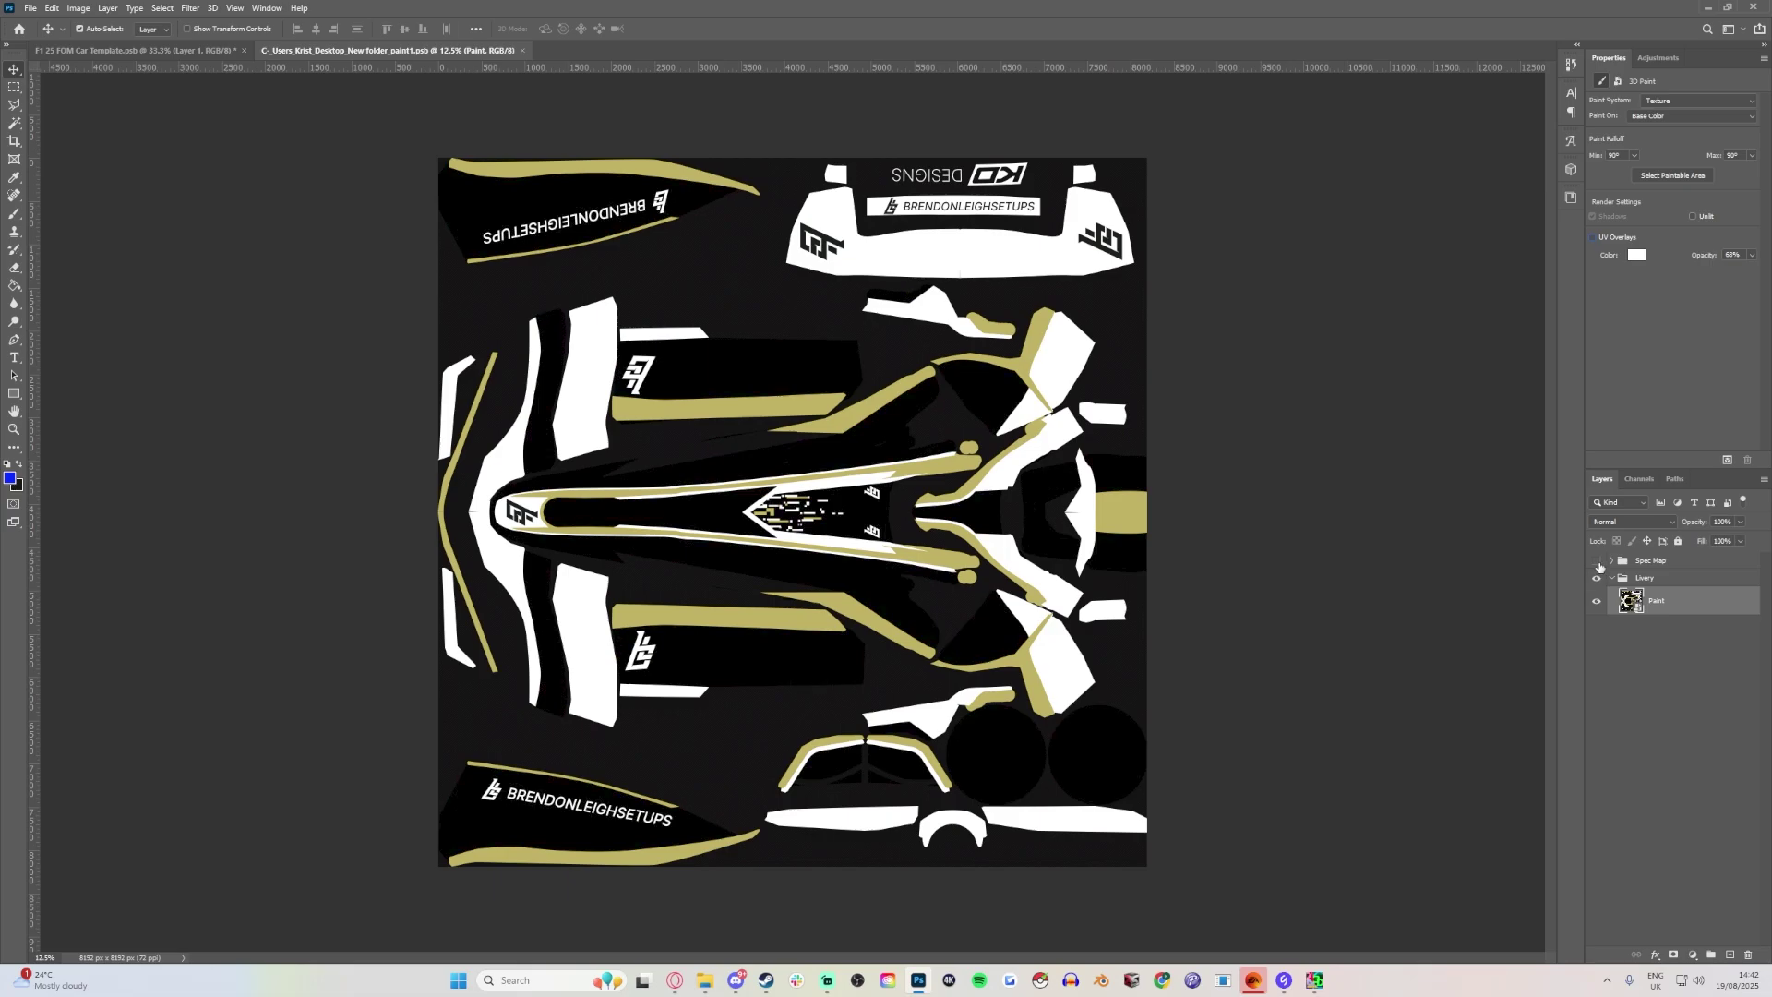
Check the Spec Map group over the livery, then save and close paint1.psb.
click(1597, 561)
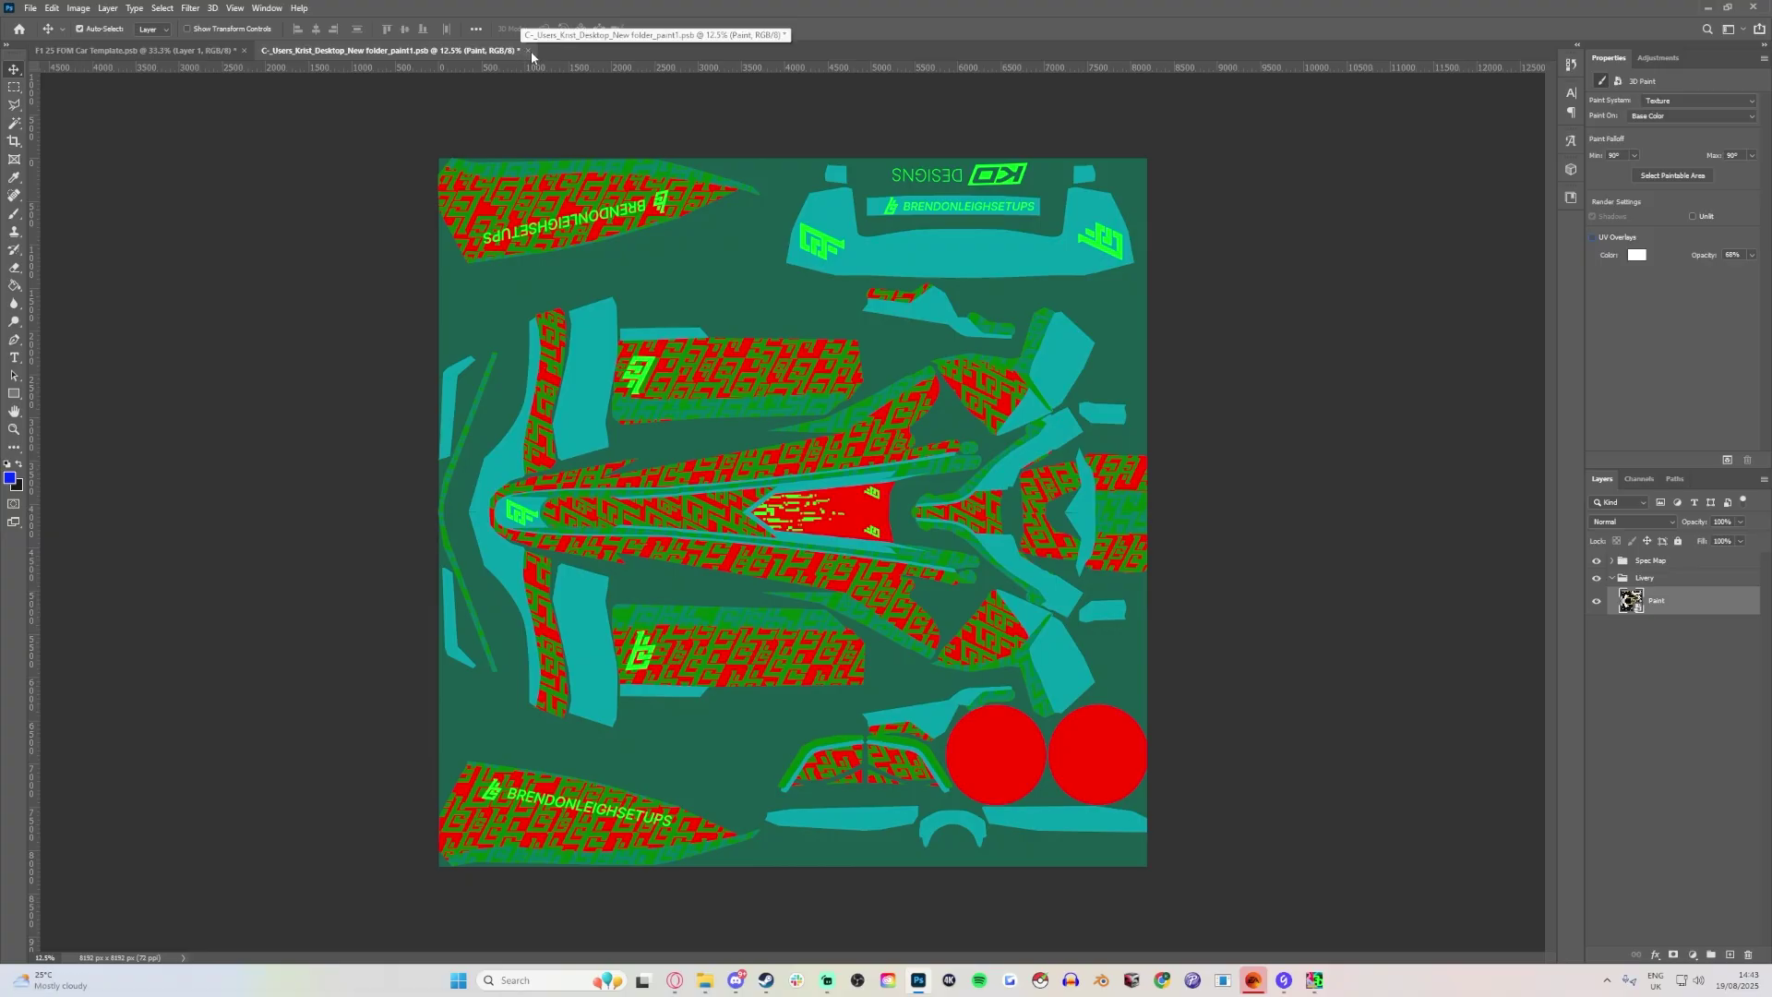
click(1598, 561)
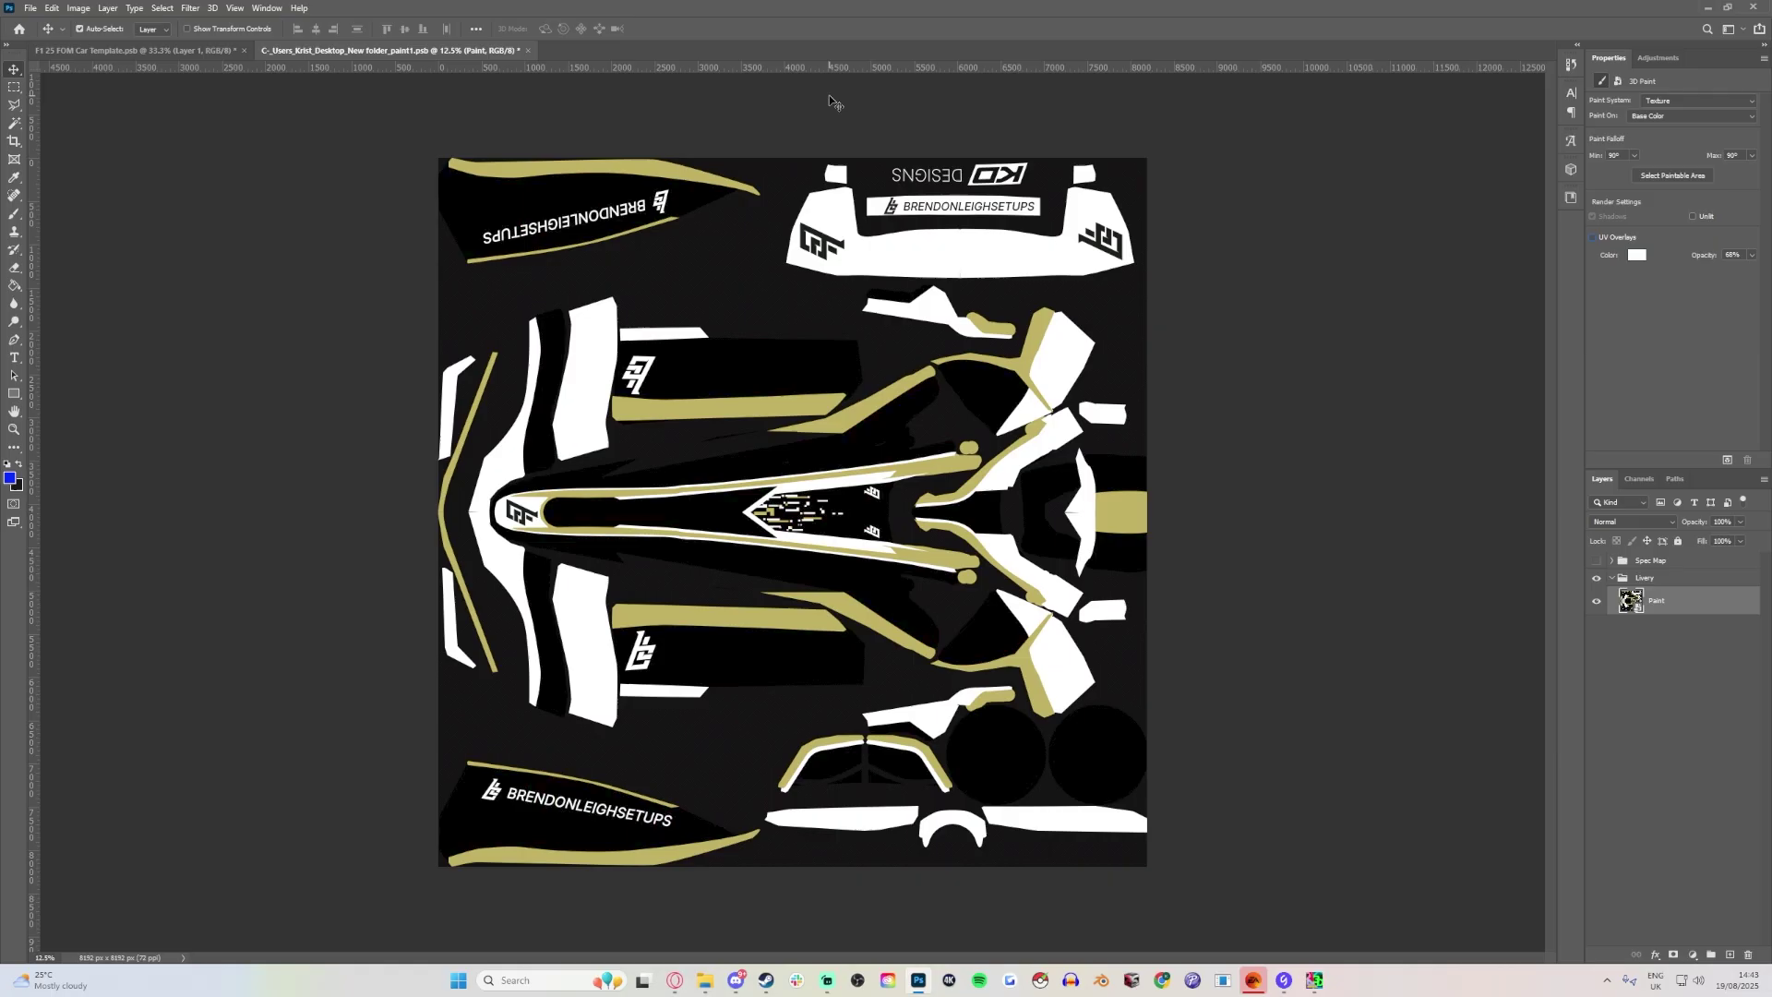
click(524, 51)
key(Return)
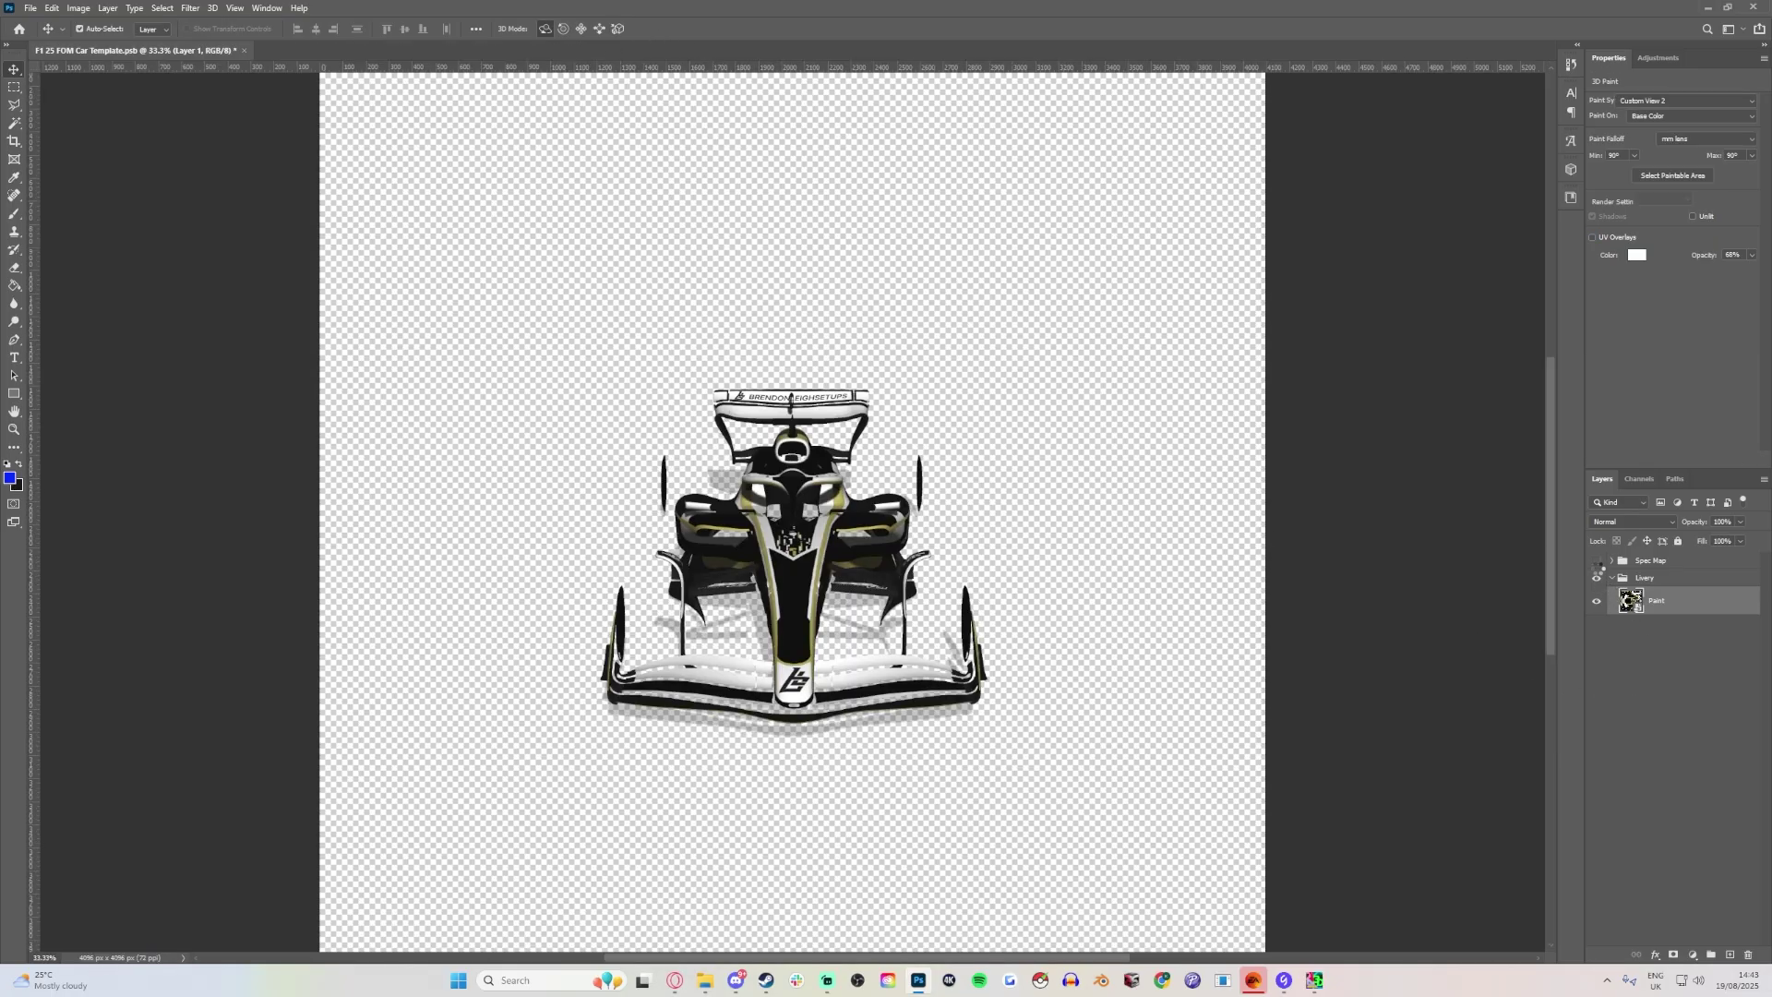
Open the floor texture, make its Spec Map group visible, then save and close it.
double_click(1656, 641)
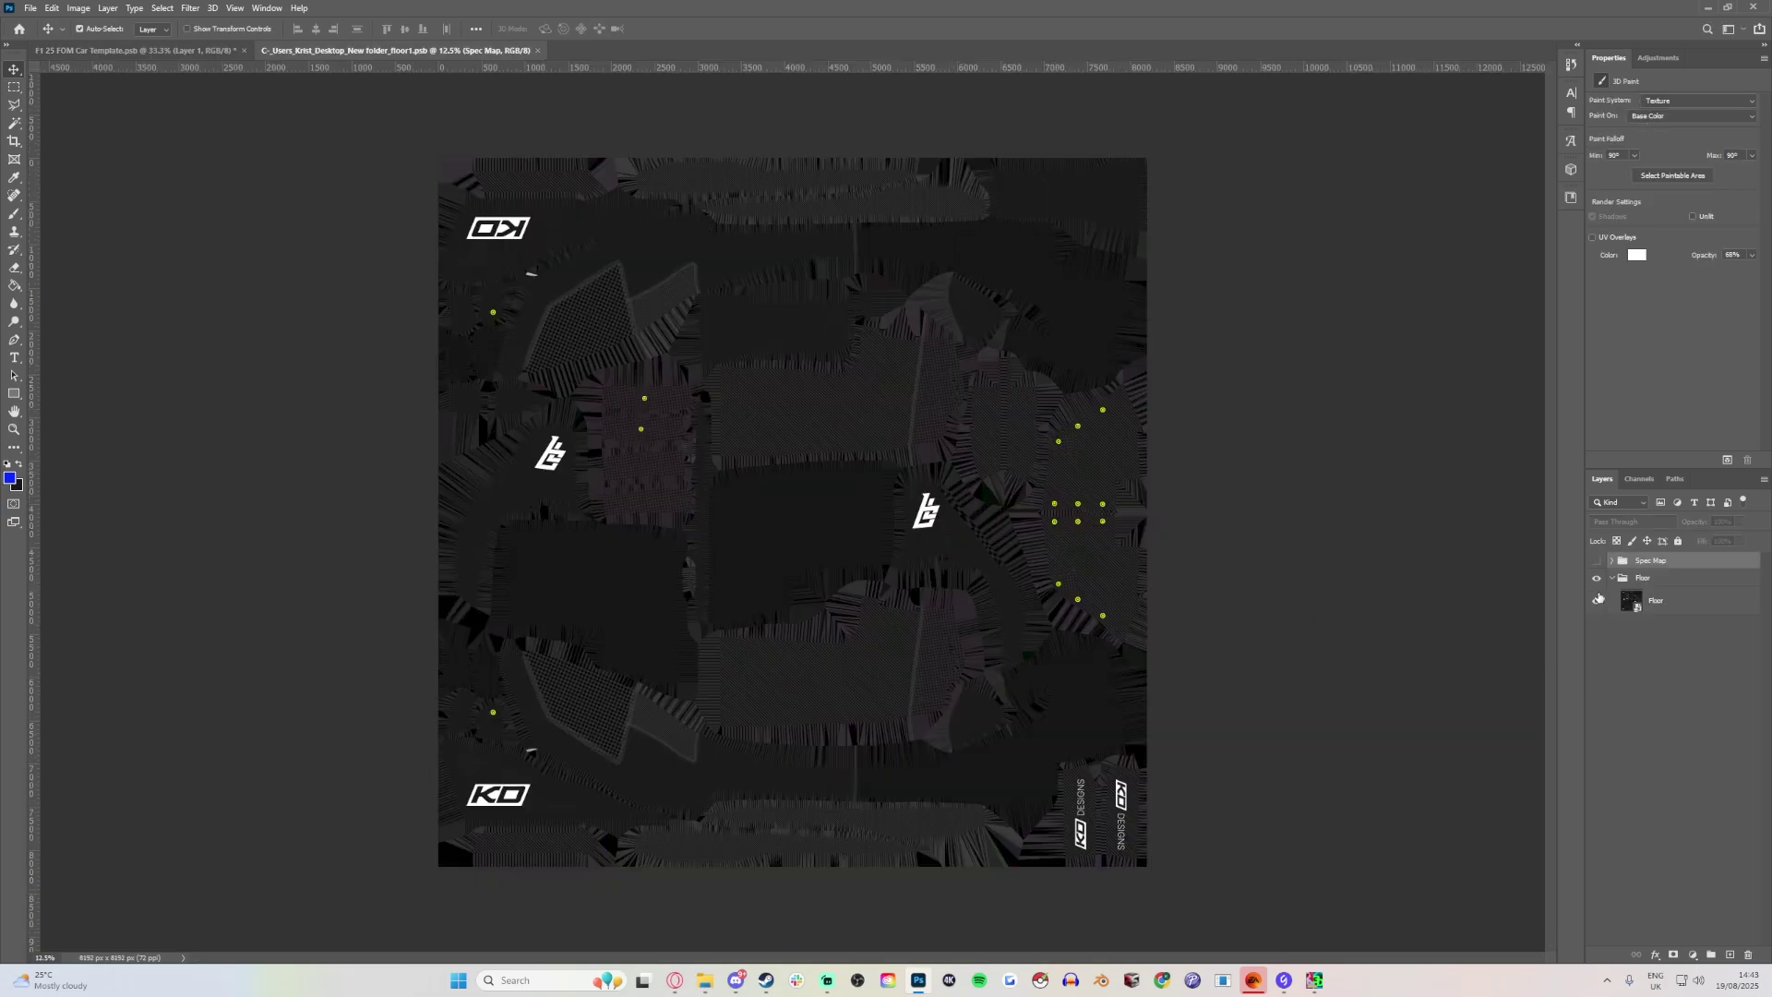
click(1596, 560)
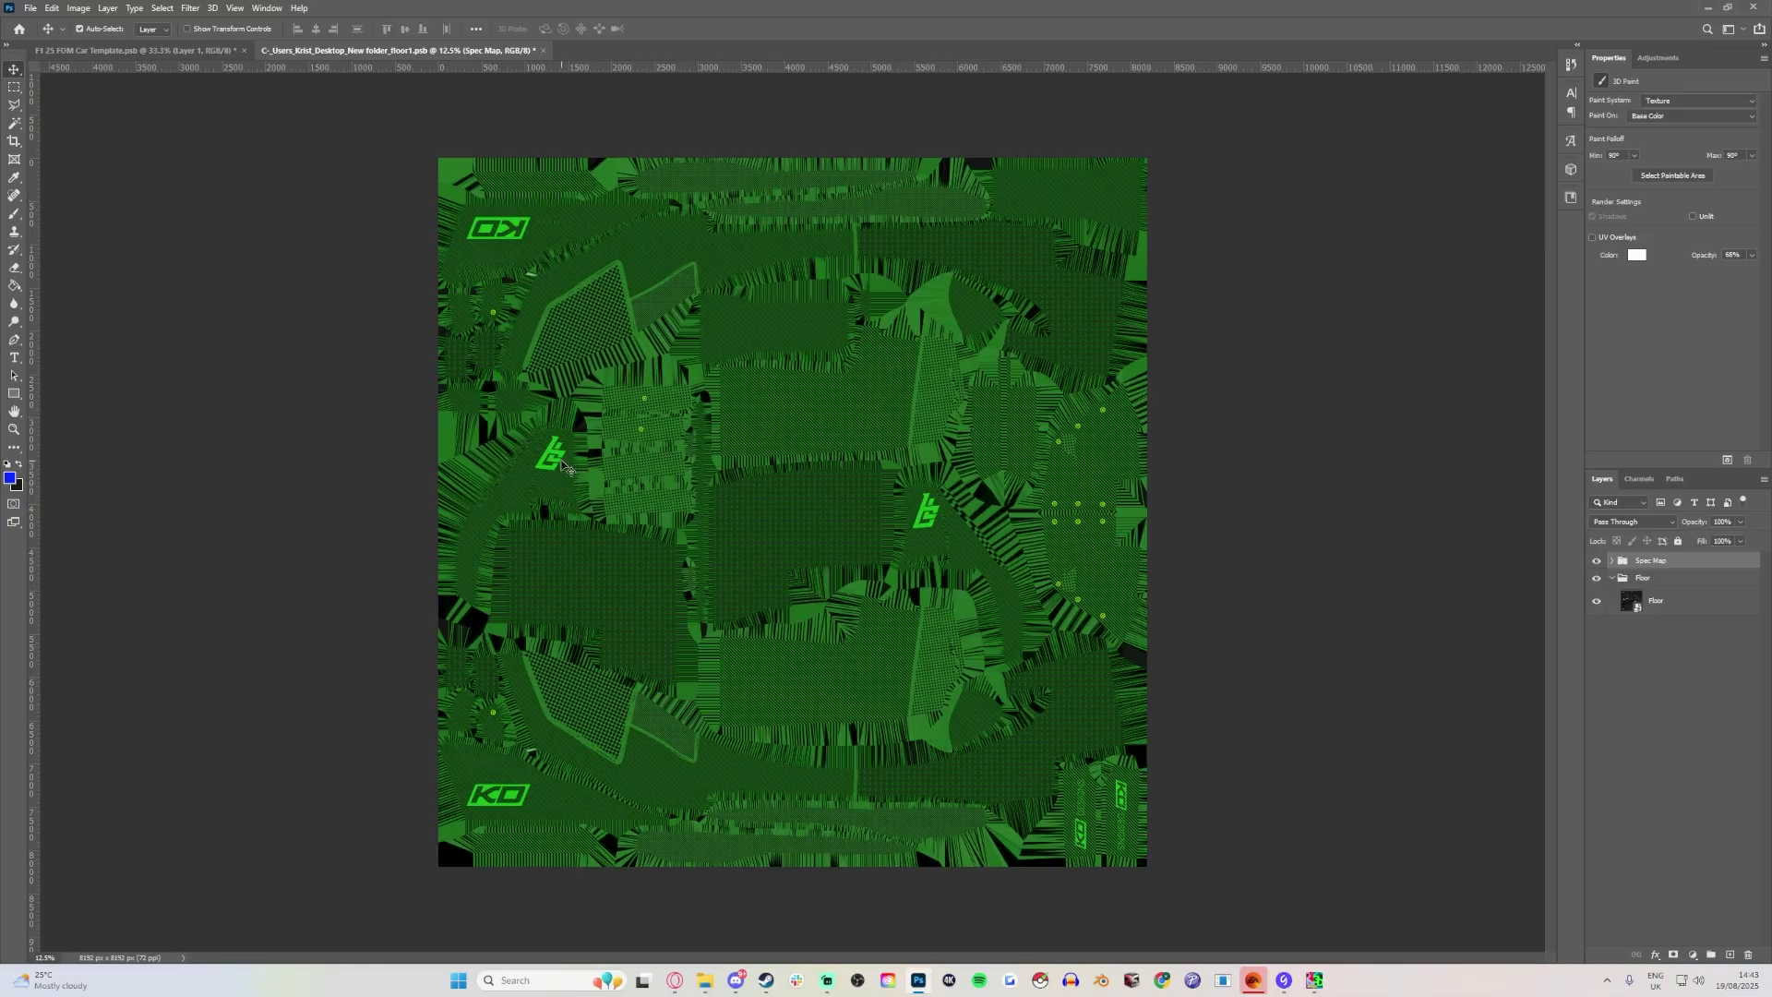
click(543, 52)
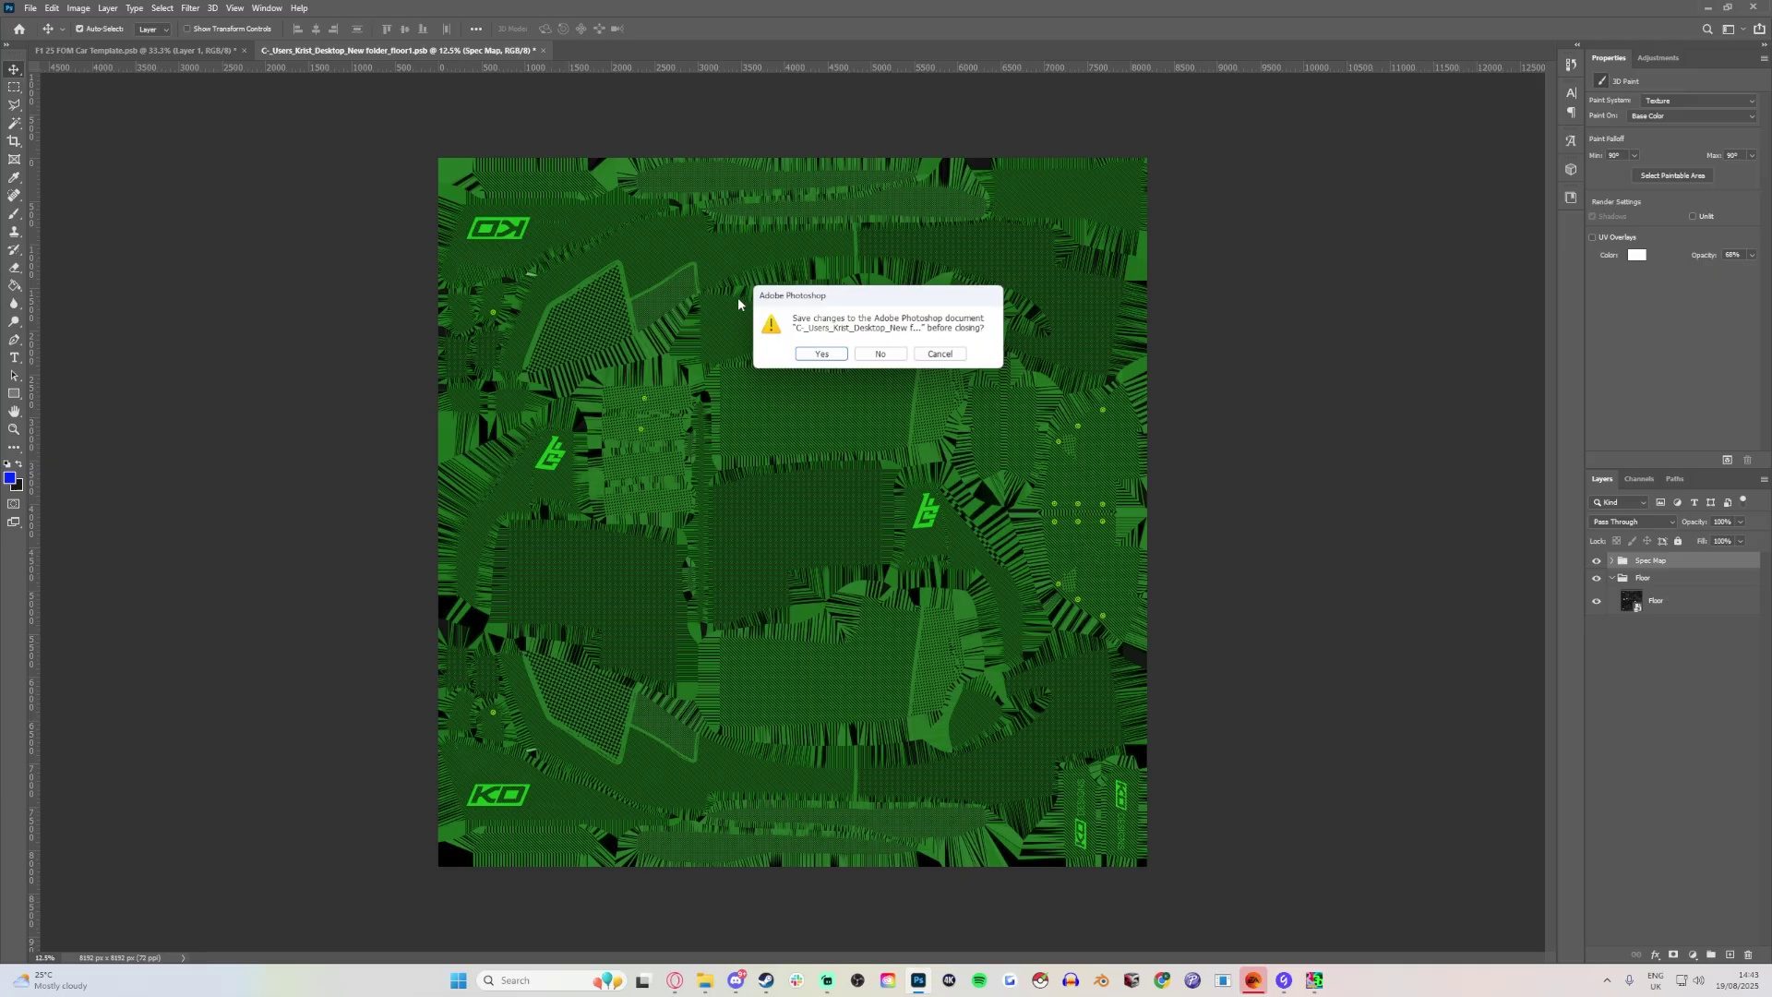
click(822, 354)
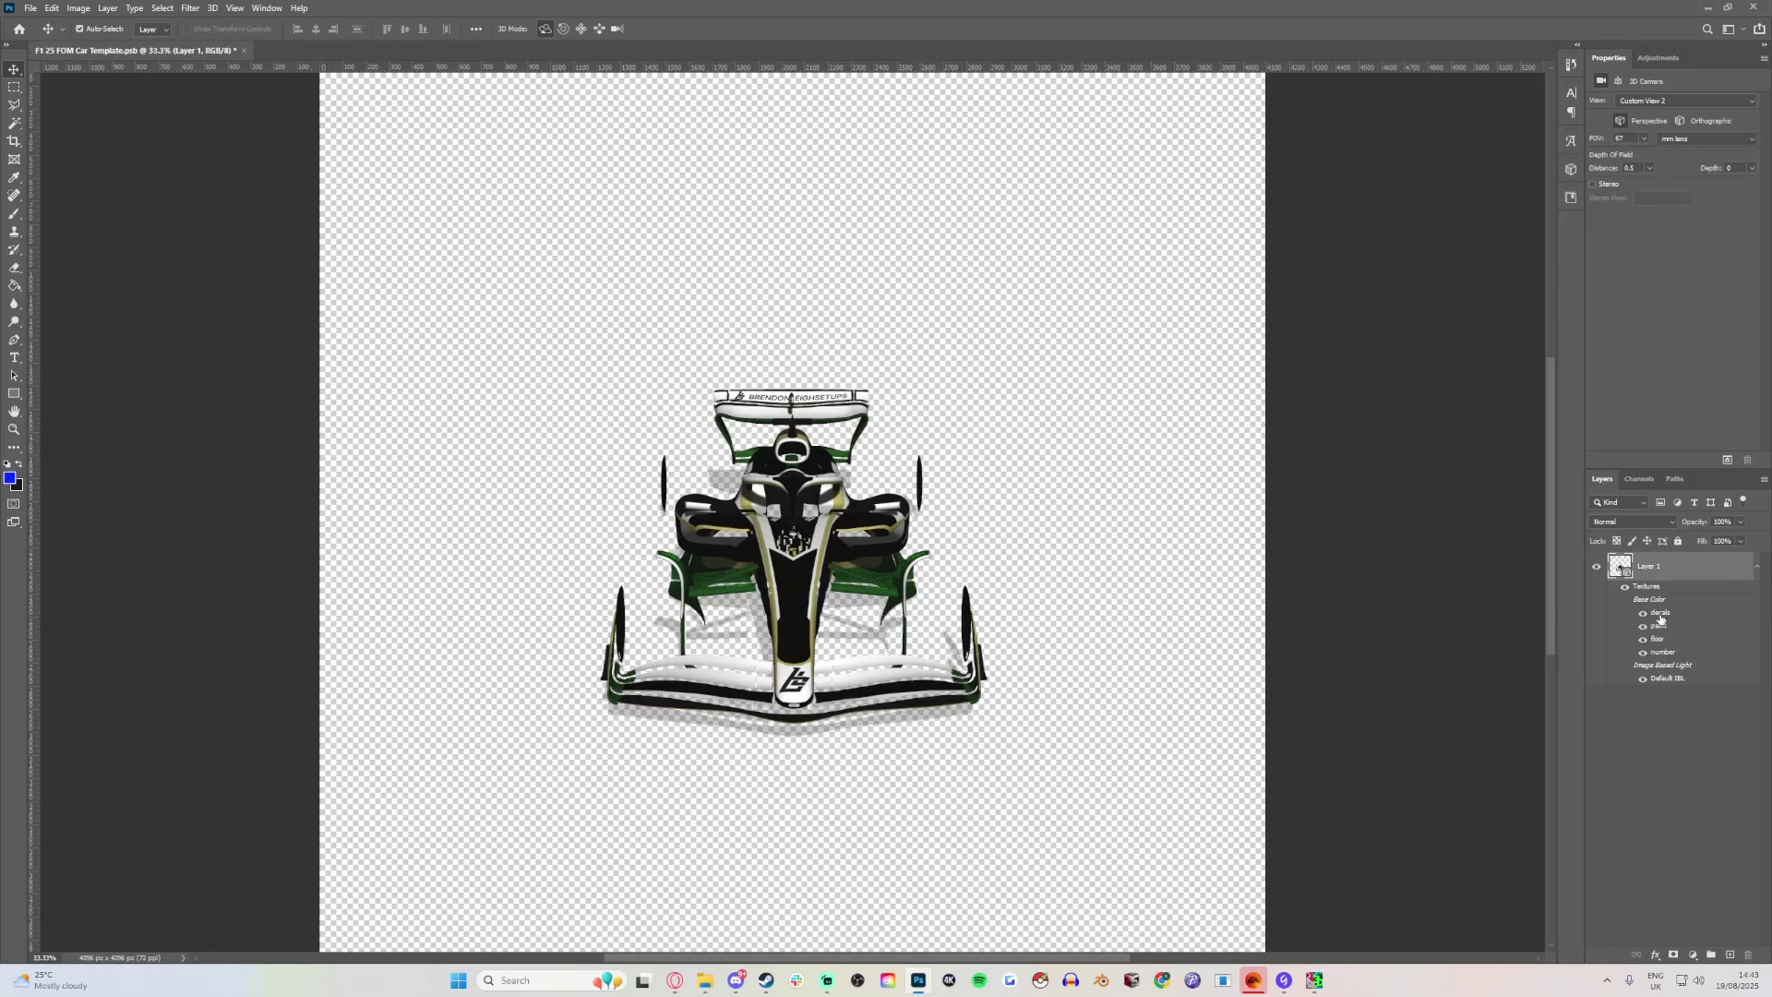
Add a new layer to the decals texture, fill it black, and place it beneath Decals.
double_click(1659, 613)
click(1731, 956)
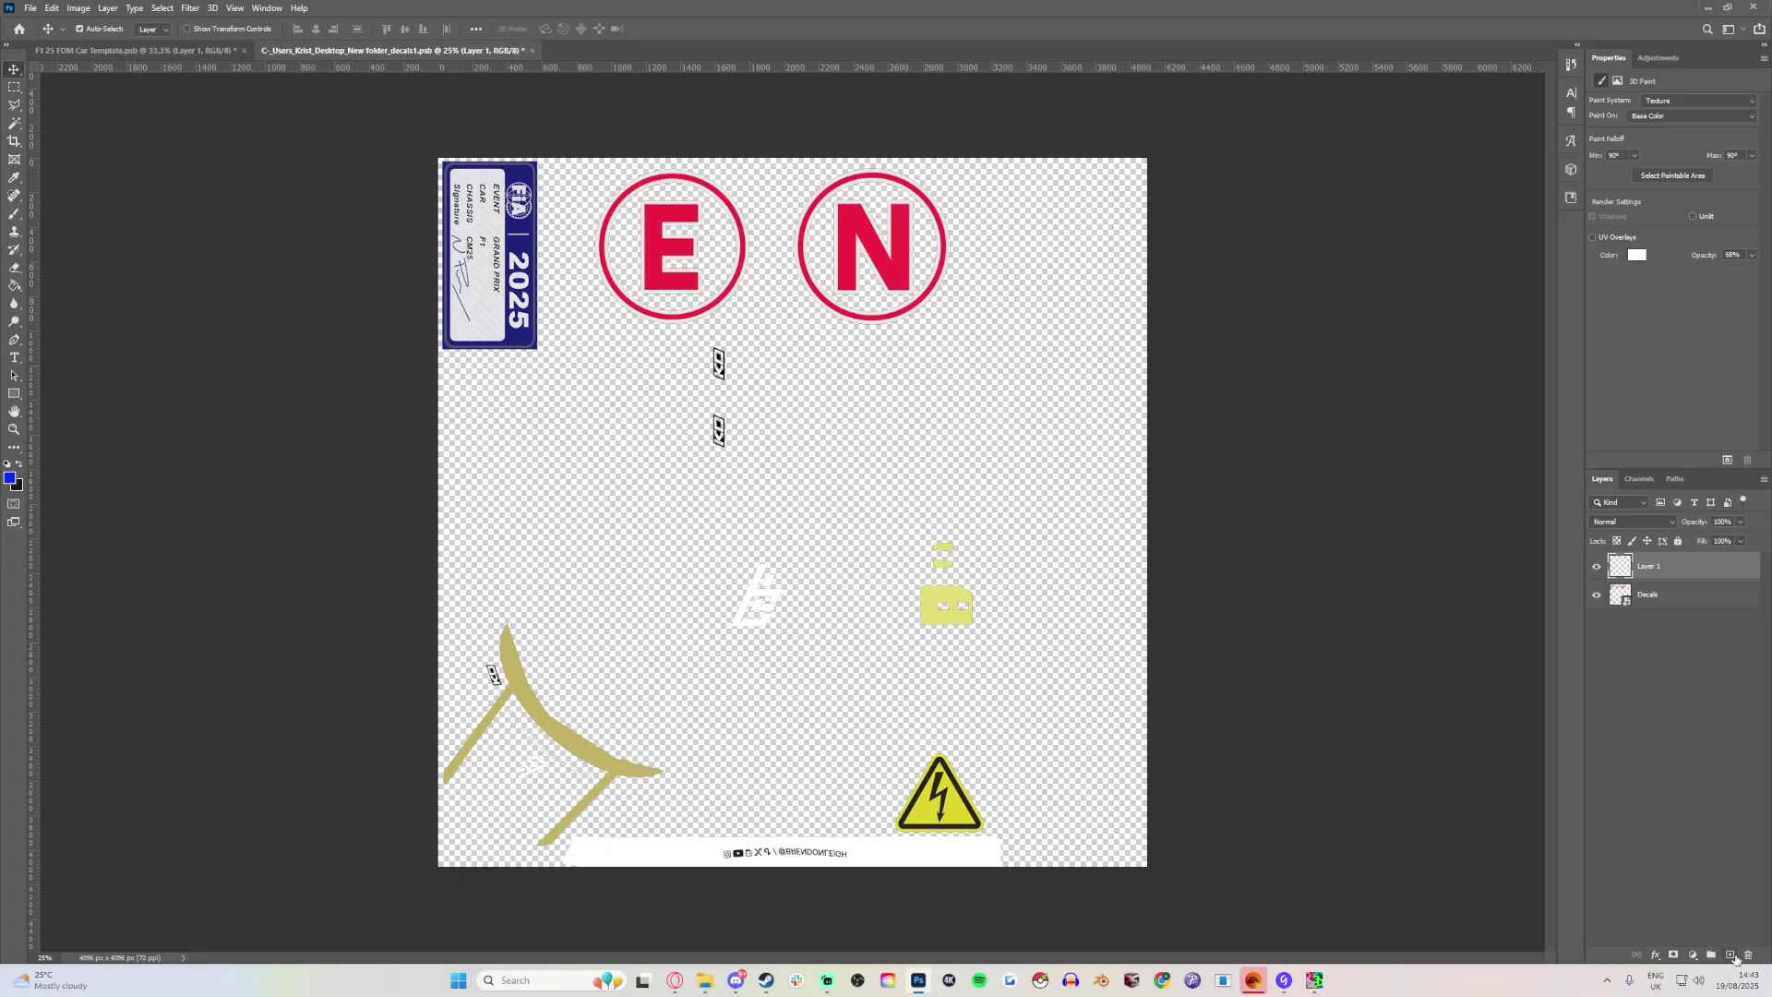
key(x)
key(g)
click(940, 670)
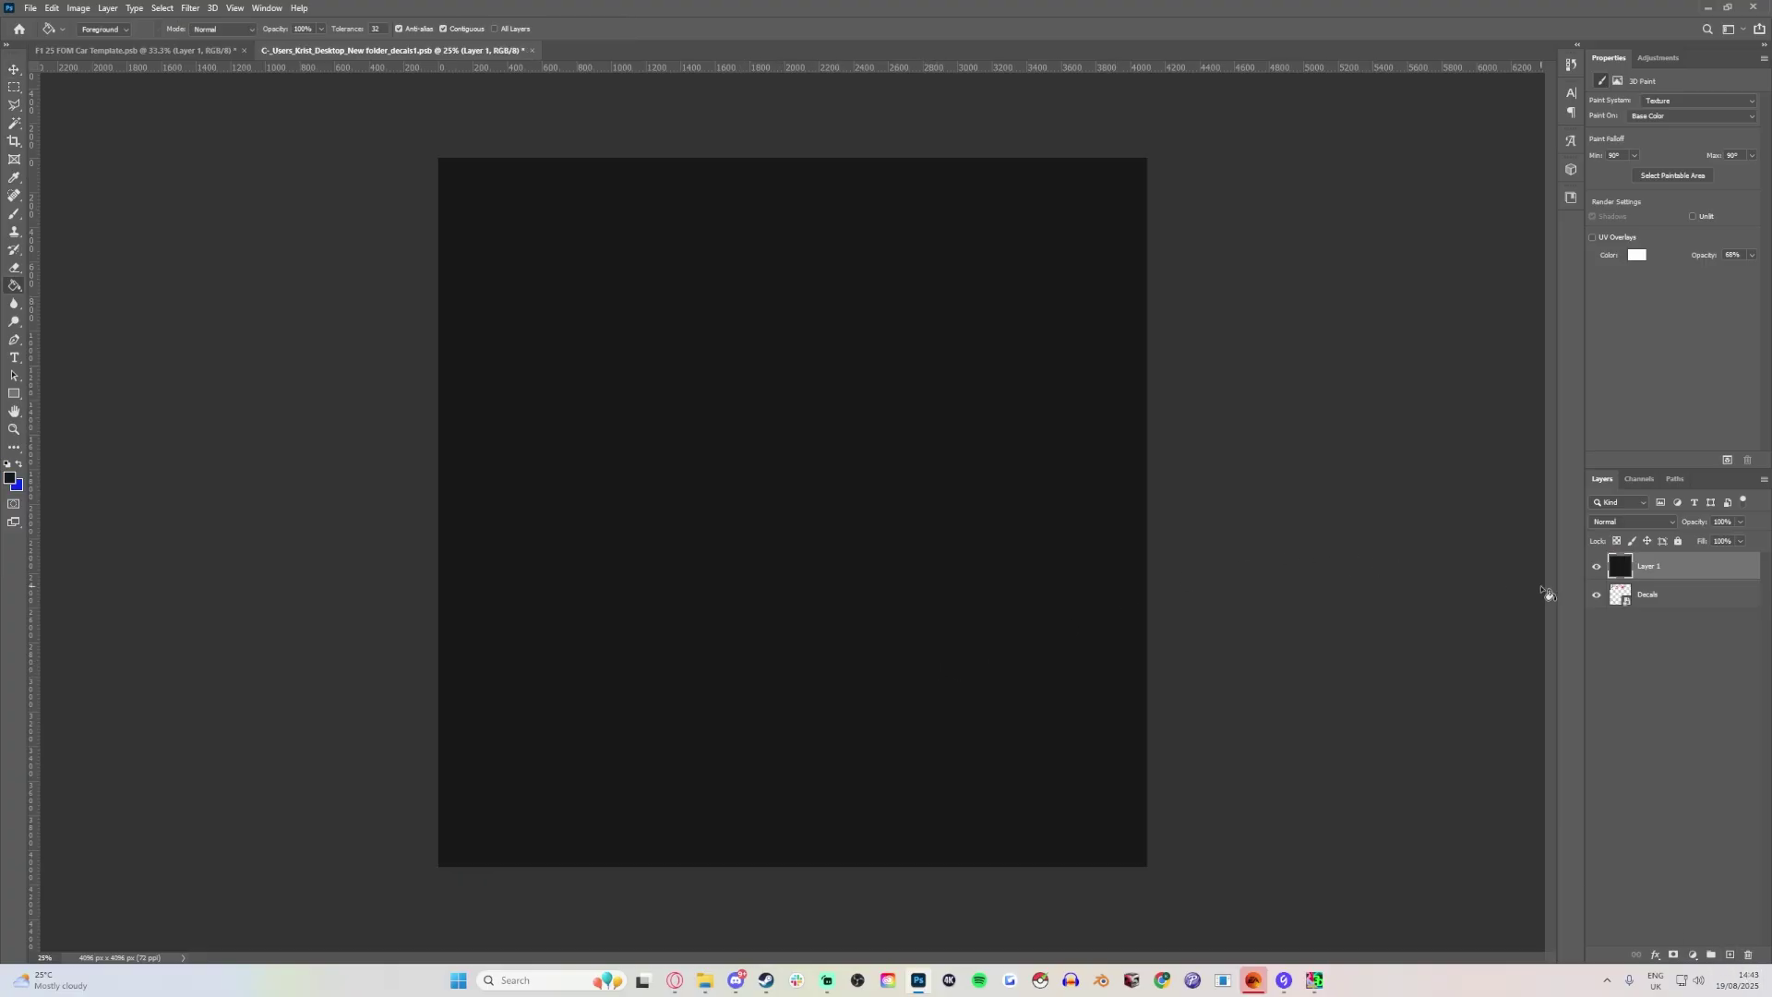
drag(1648, 567, 1652, 601)
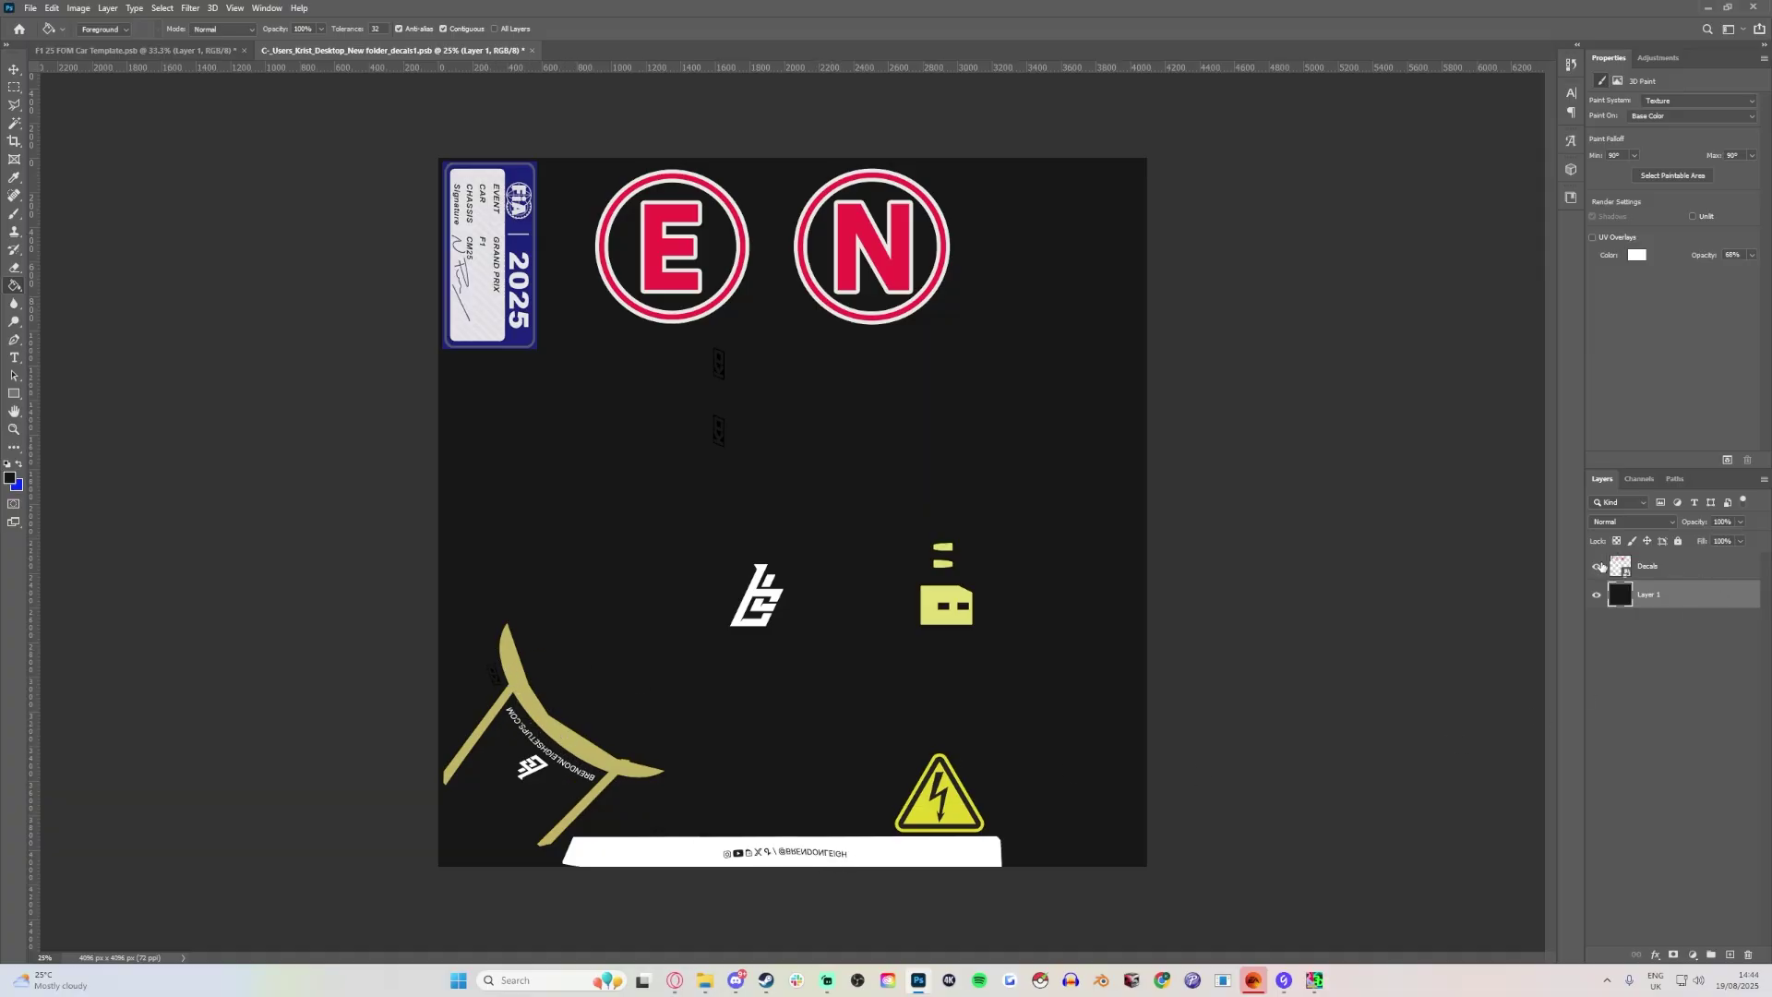
Check the Decals layer over the black background, then save and close the decals texture.
click(1597, 567)
click(1597, 567)
click(534, 51)
click(812, 353)
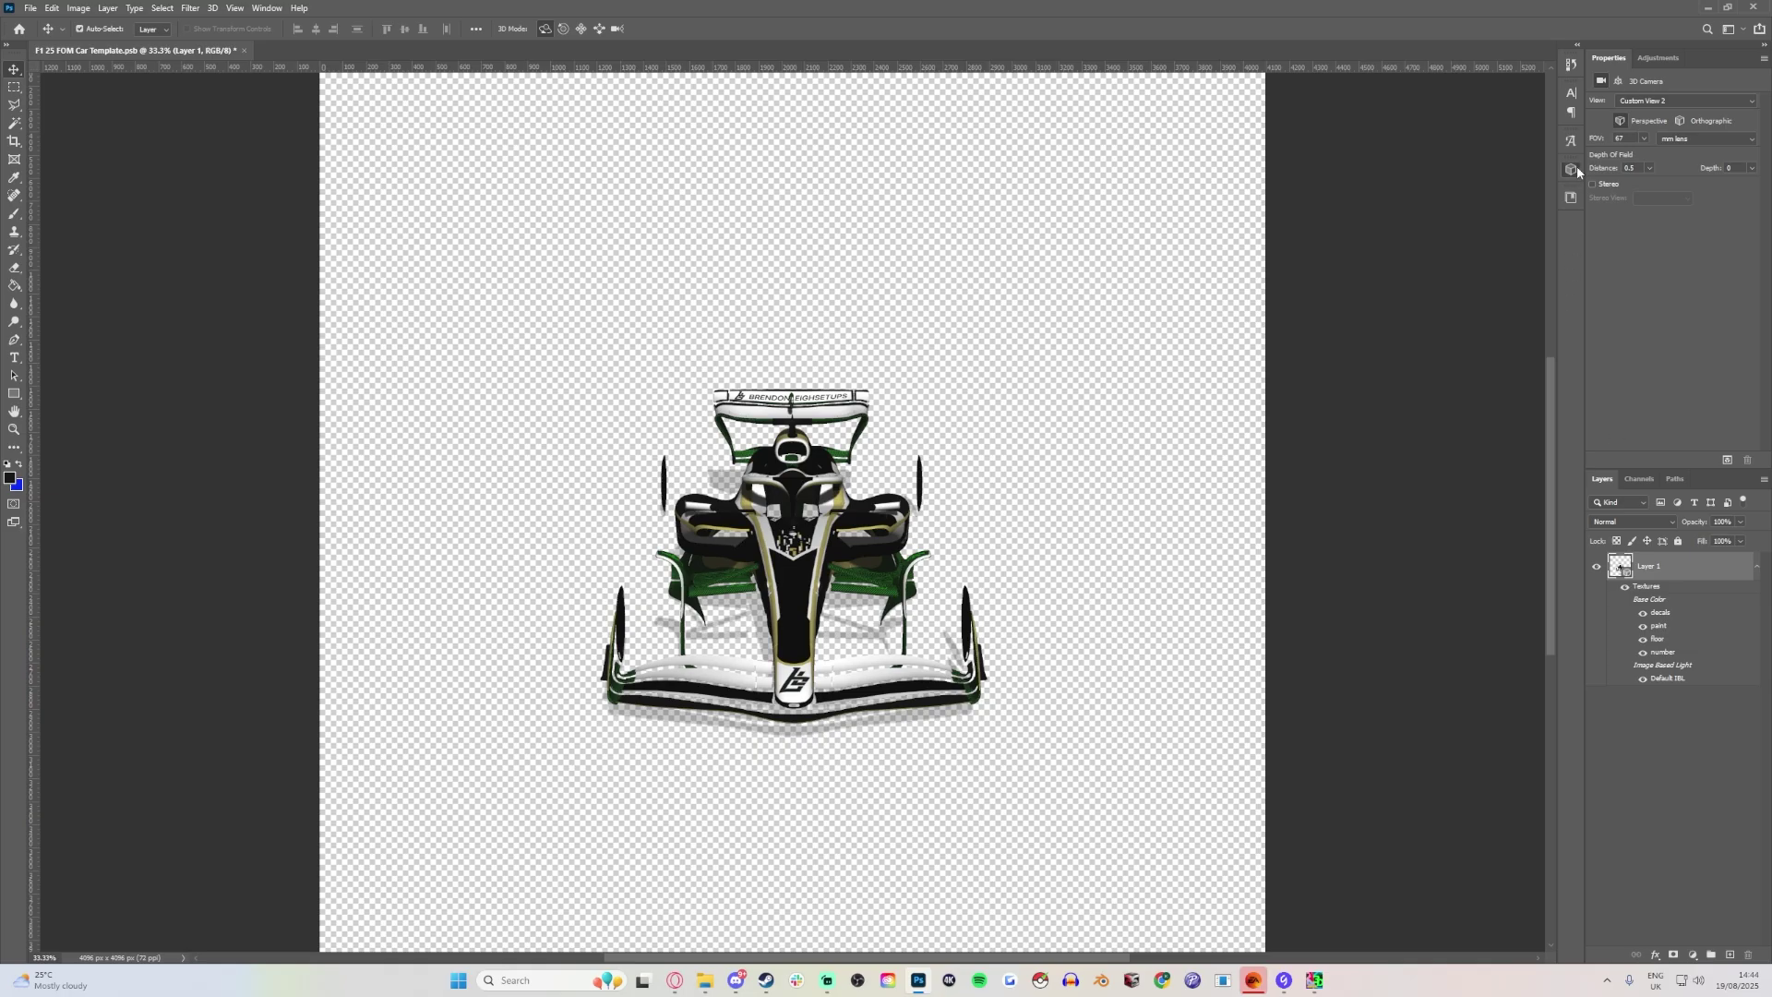
In the 3D panel, hide the carbon1 and paint1 meshes and keep decal1 visible.
click(1571, 169)
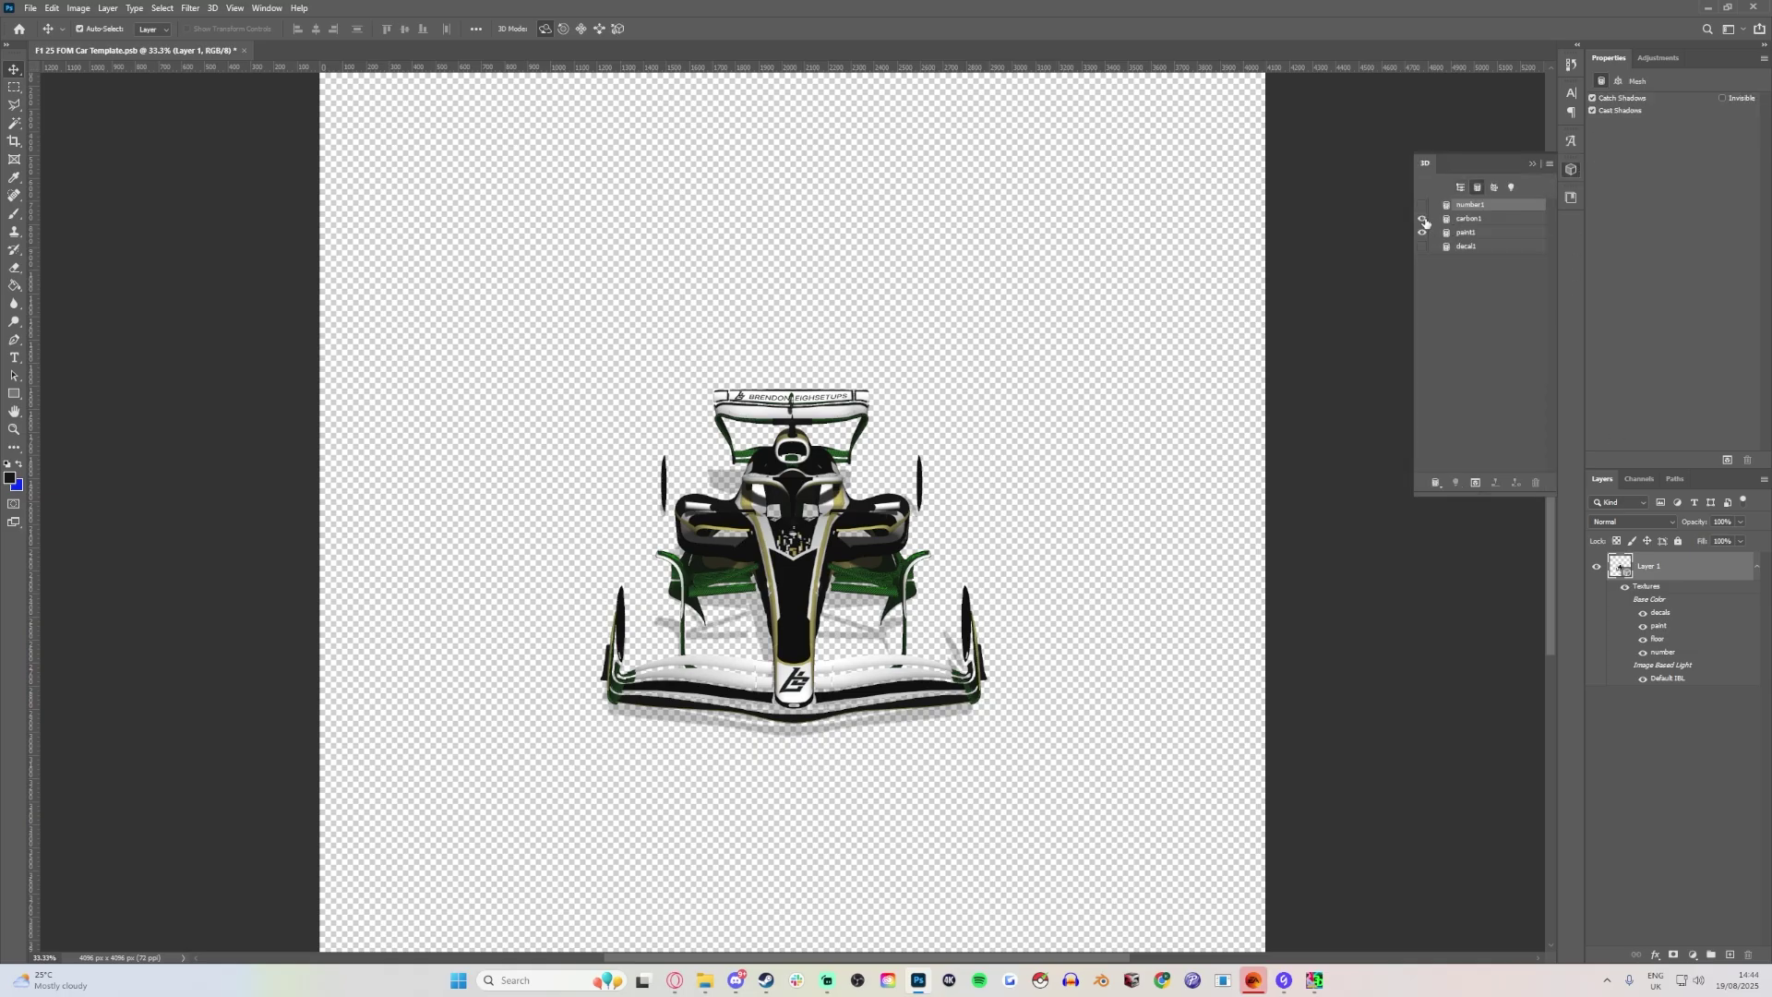
click(1422, 218)
click(1422, 232)
click(1422, 247)
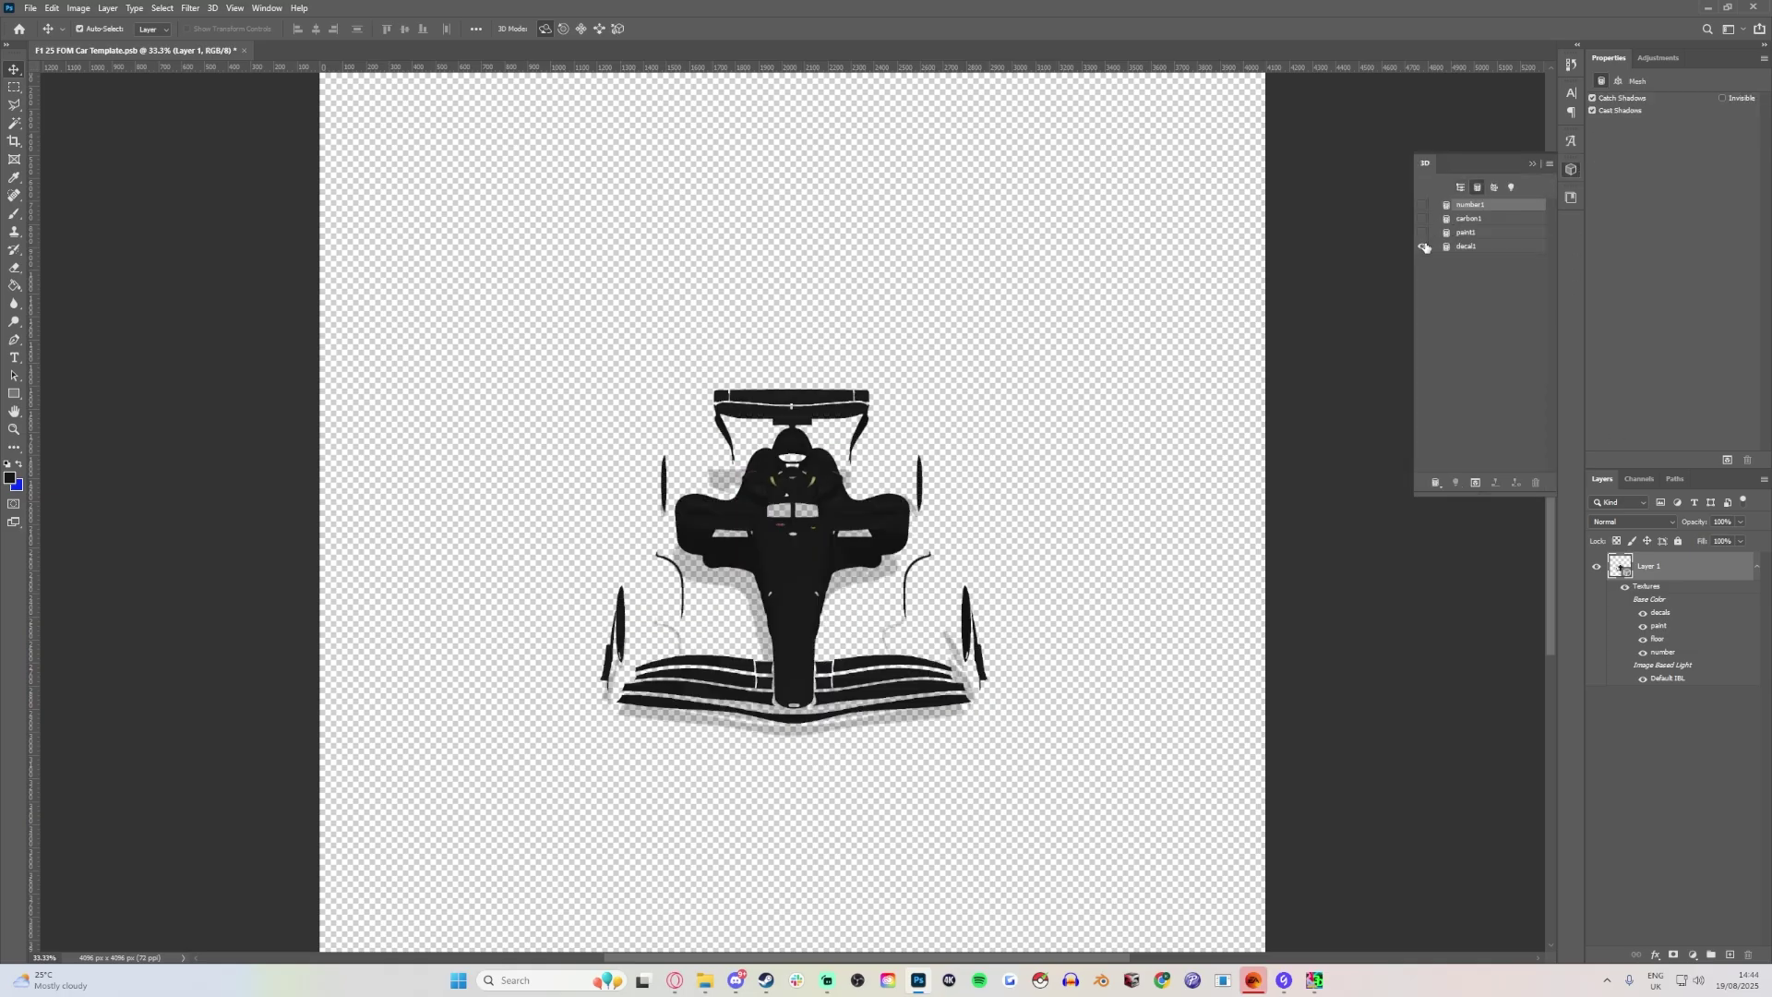
Inspect the cockpit decals up close, then open the paint texture as paint2.psb.
drag(1021, 324, 665, 427)
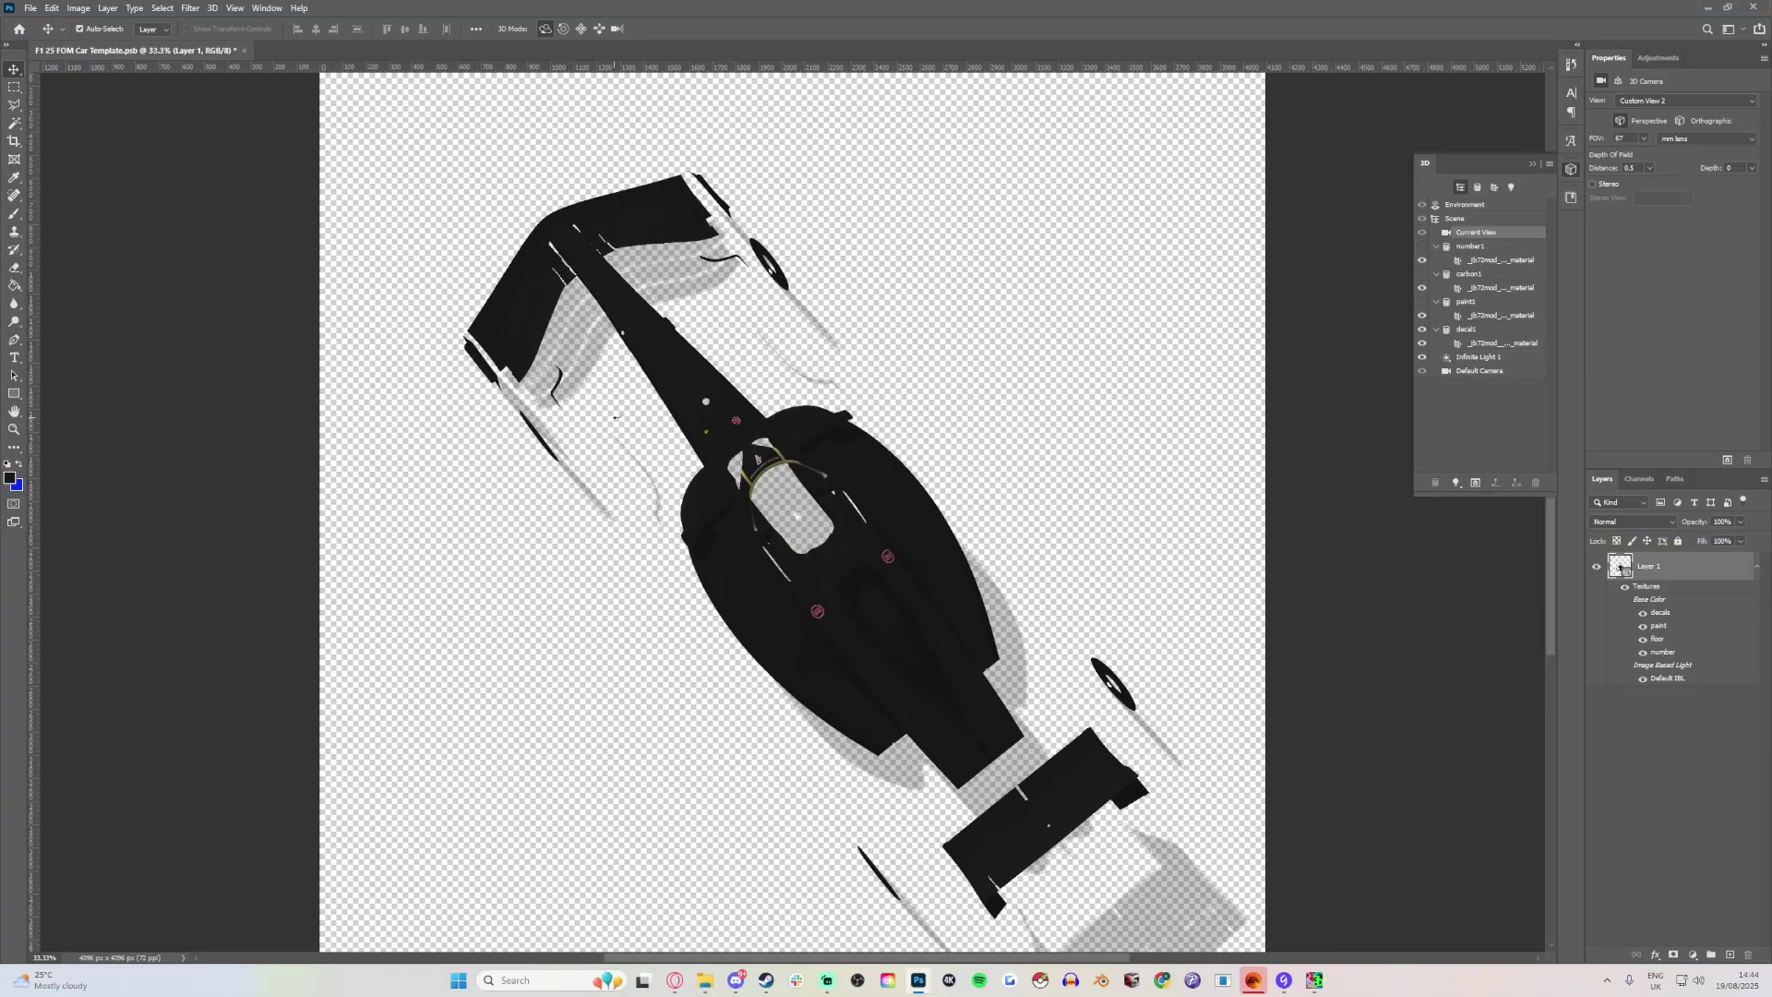
key(ctrl+plus)
key(ctrl+plus)
key(ctrl+plus)
key(ctrl+plus)
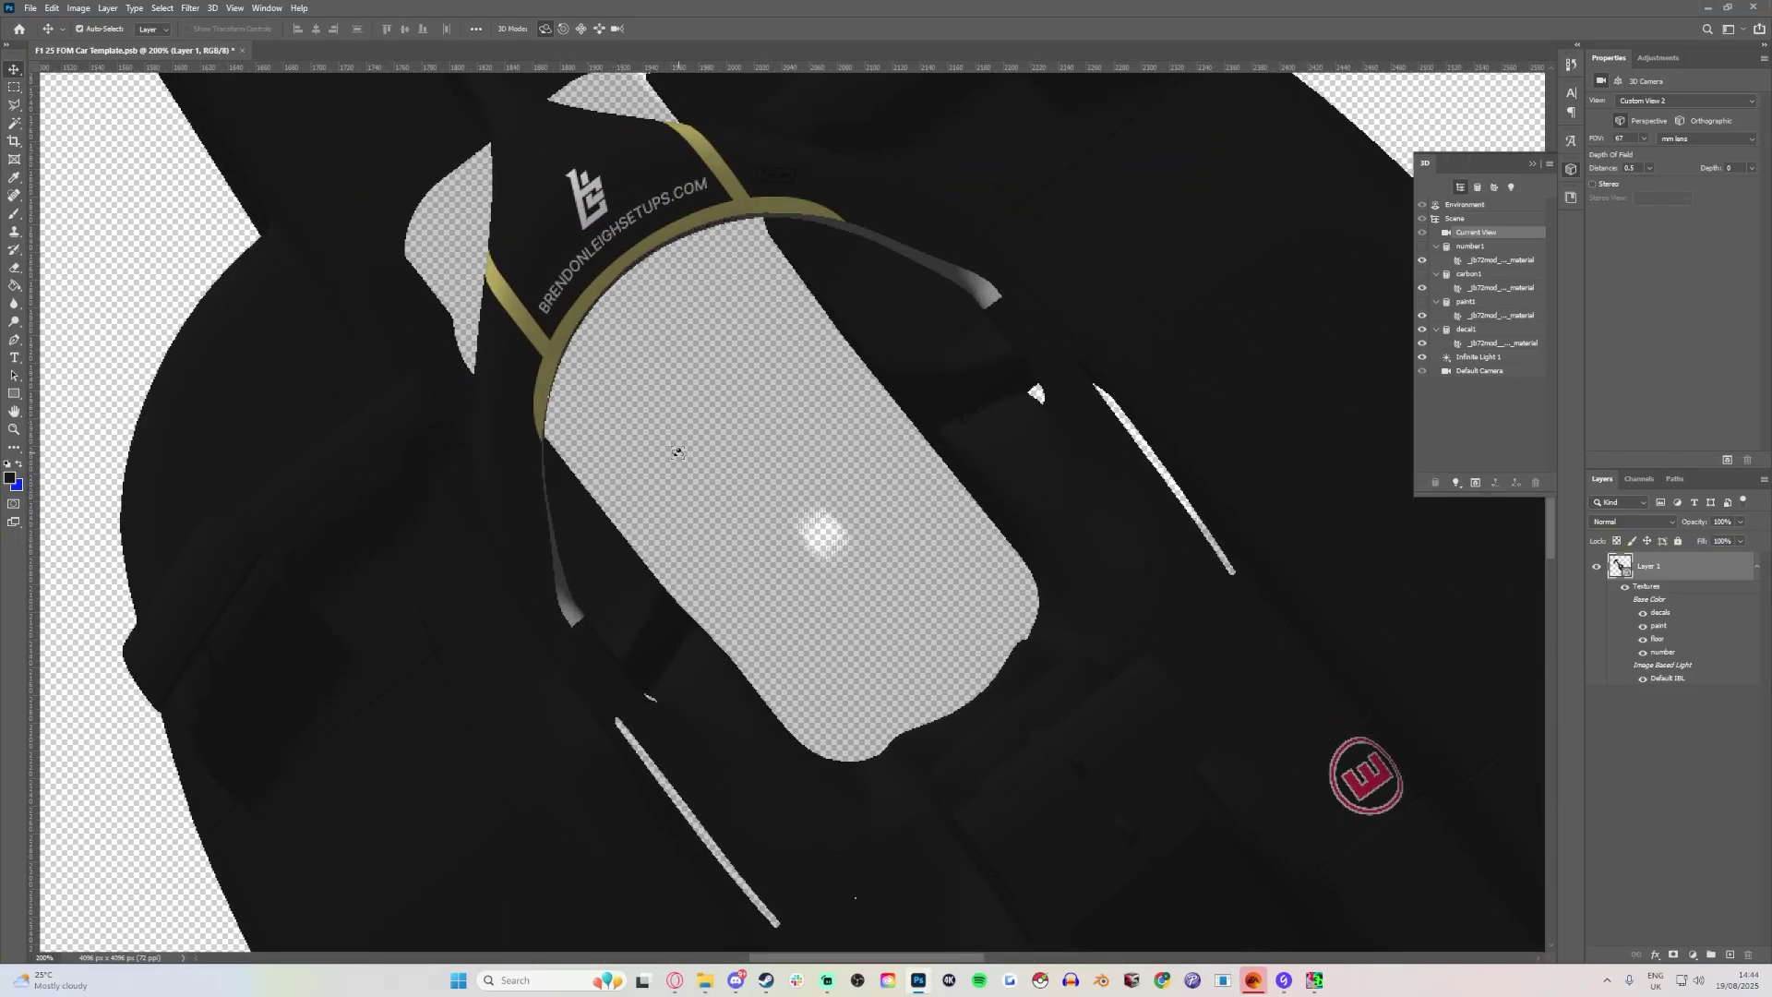
drag(600, 365, 866, 376)
key(ctrl+minus)
key(ctrl+minus)
key(ctrl+minus)
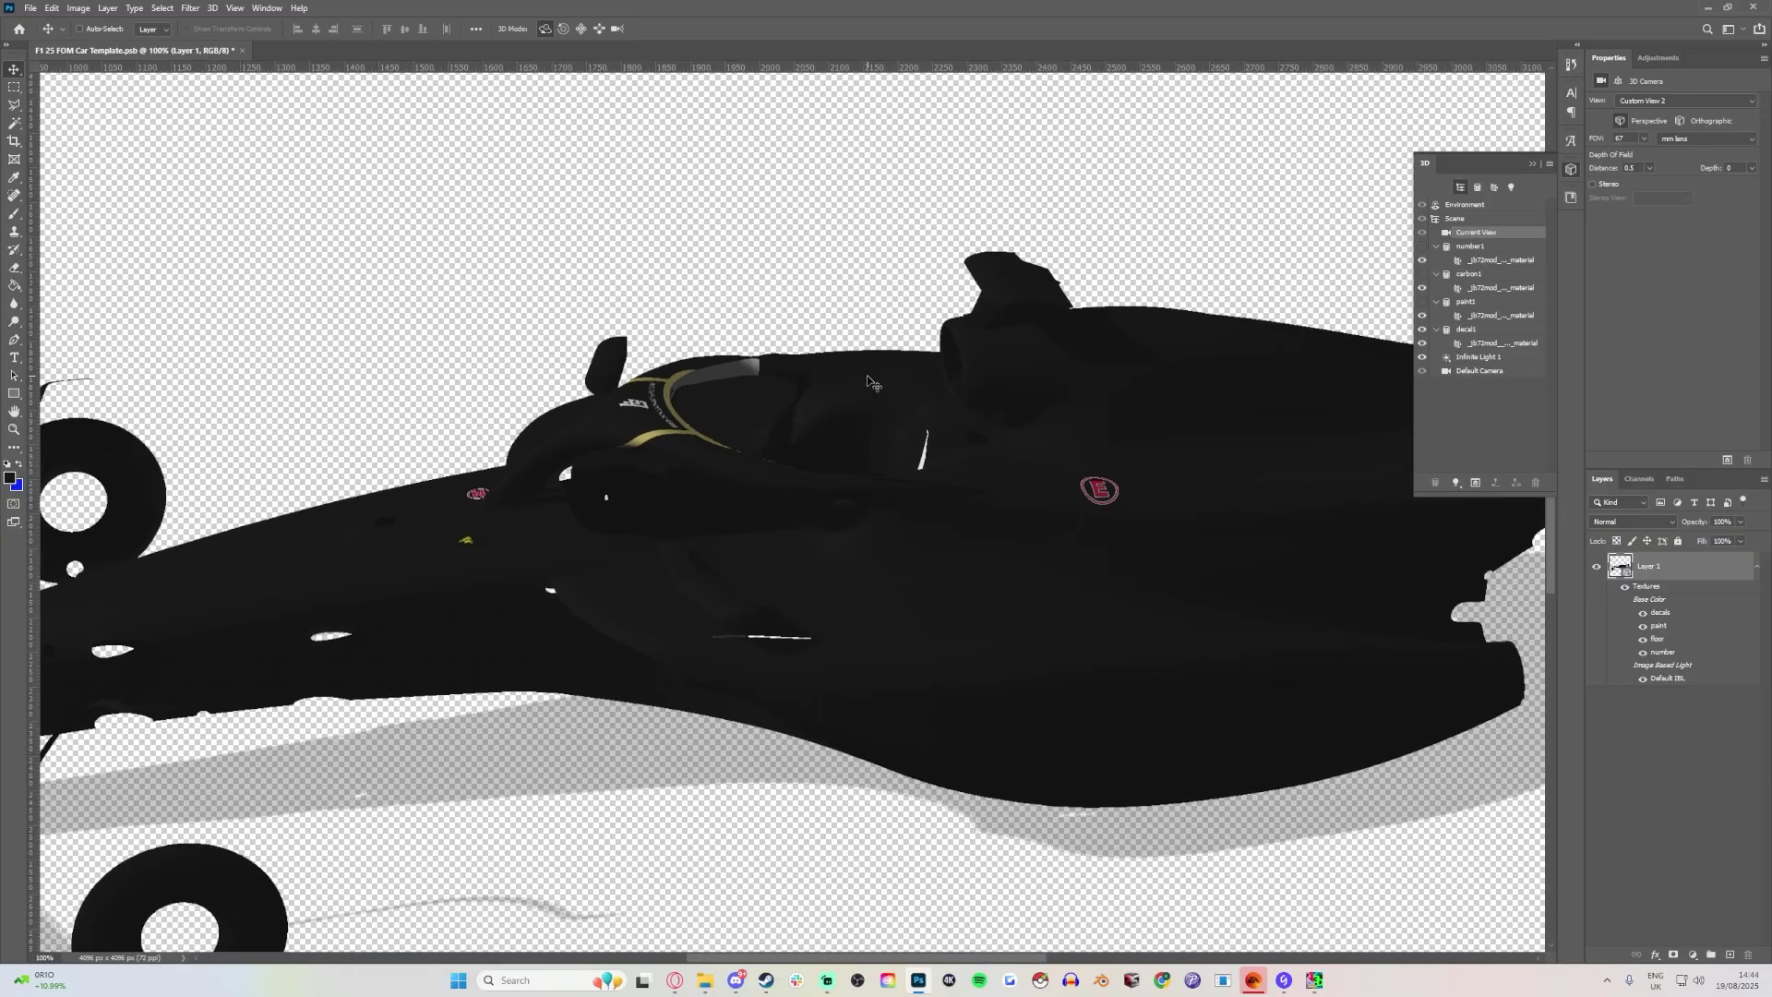
drag(872, 760, 934, 766)
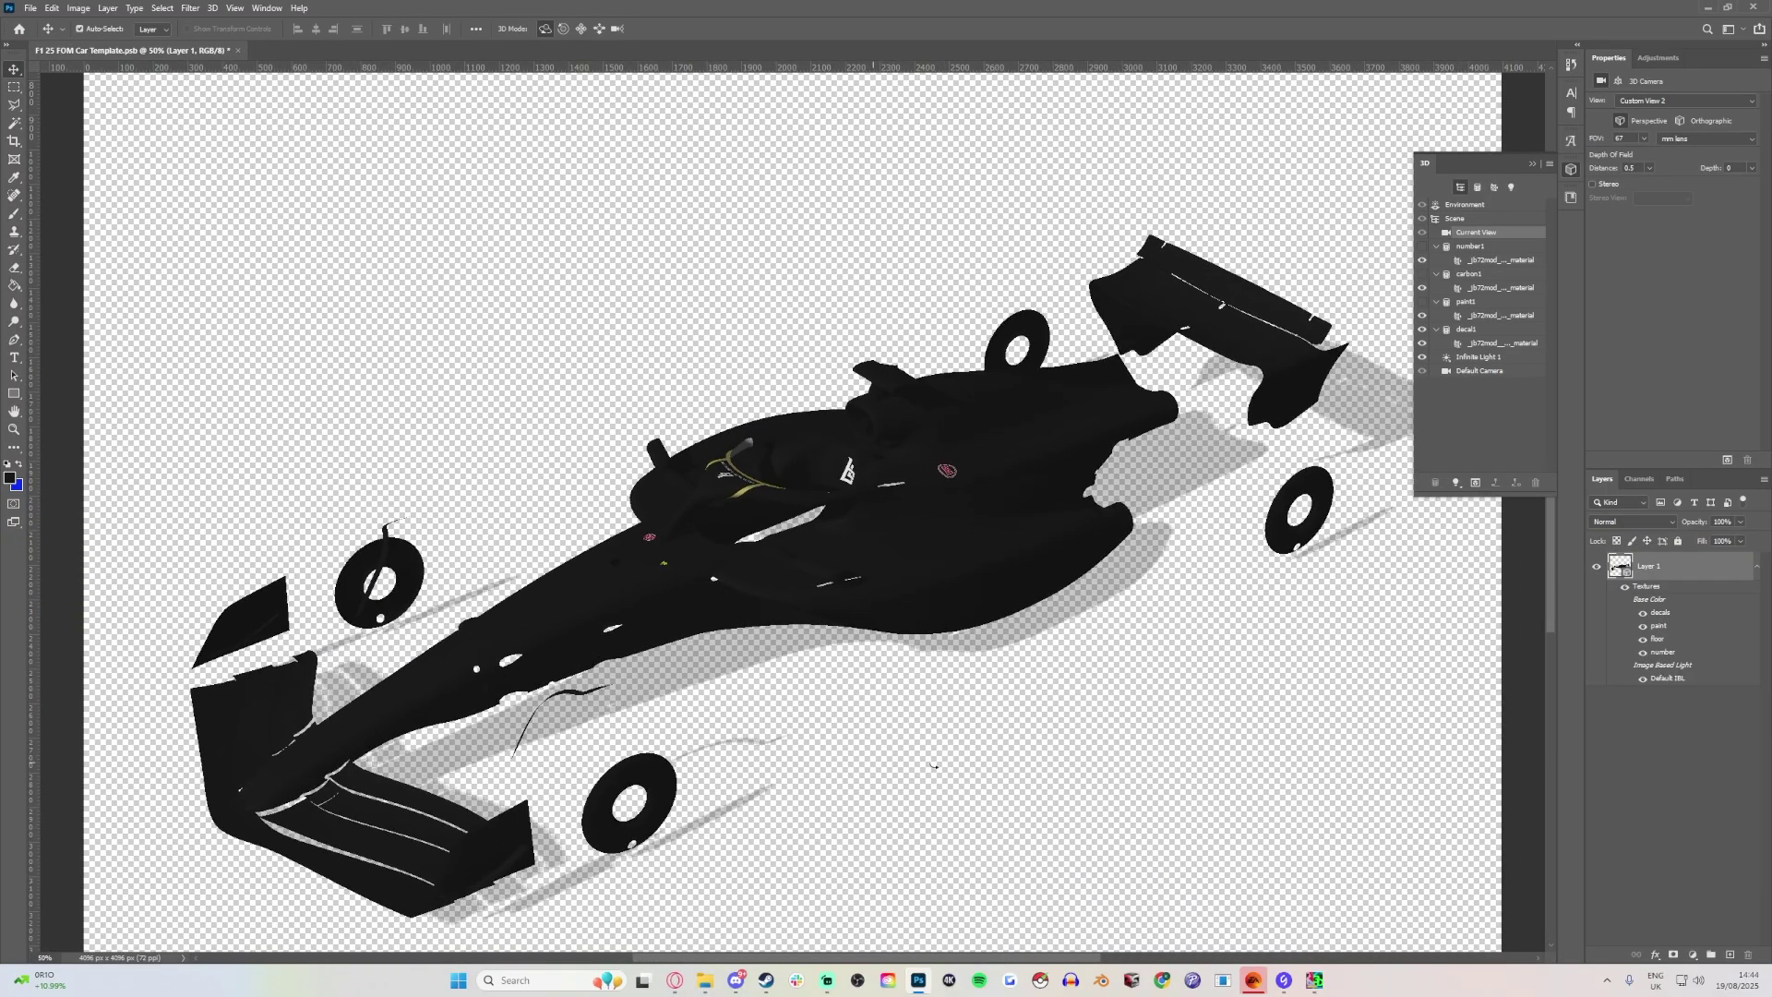
double_click(1656, 626)
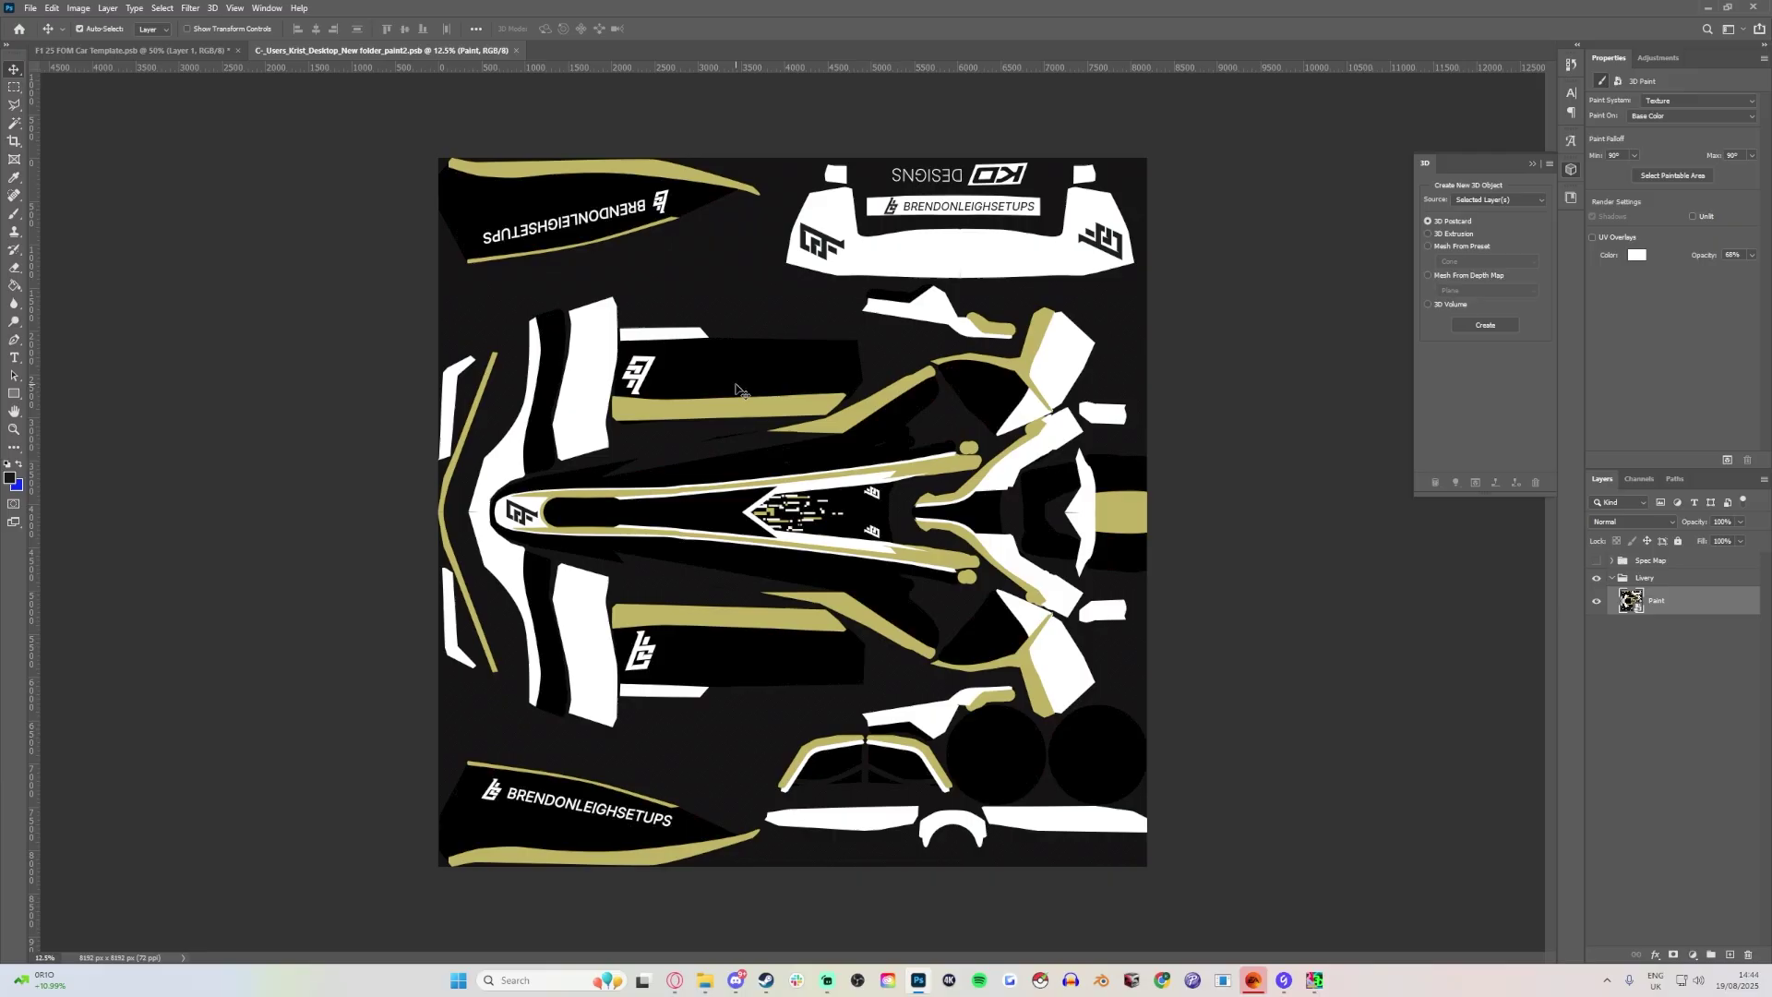
Save the paint texture as Paint.dds via Intel Texture Works with Color type and BC1 sRGB compression.
key(ctrl+shift+s)
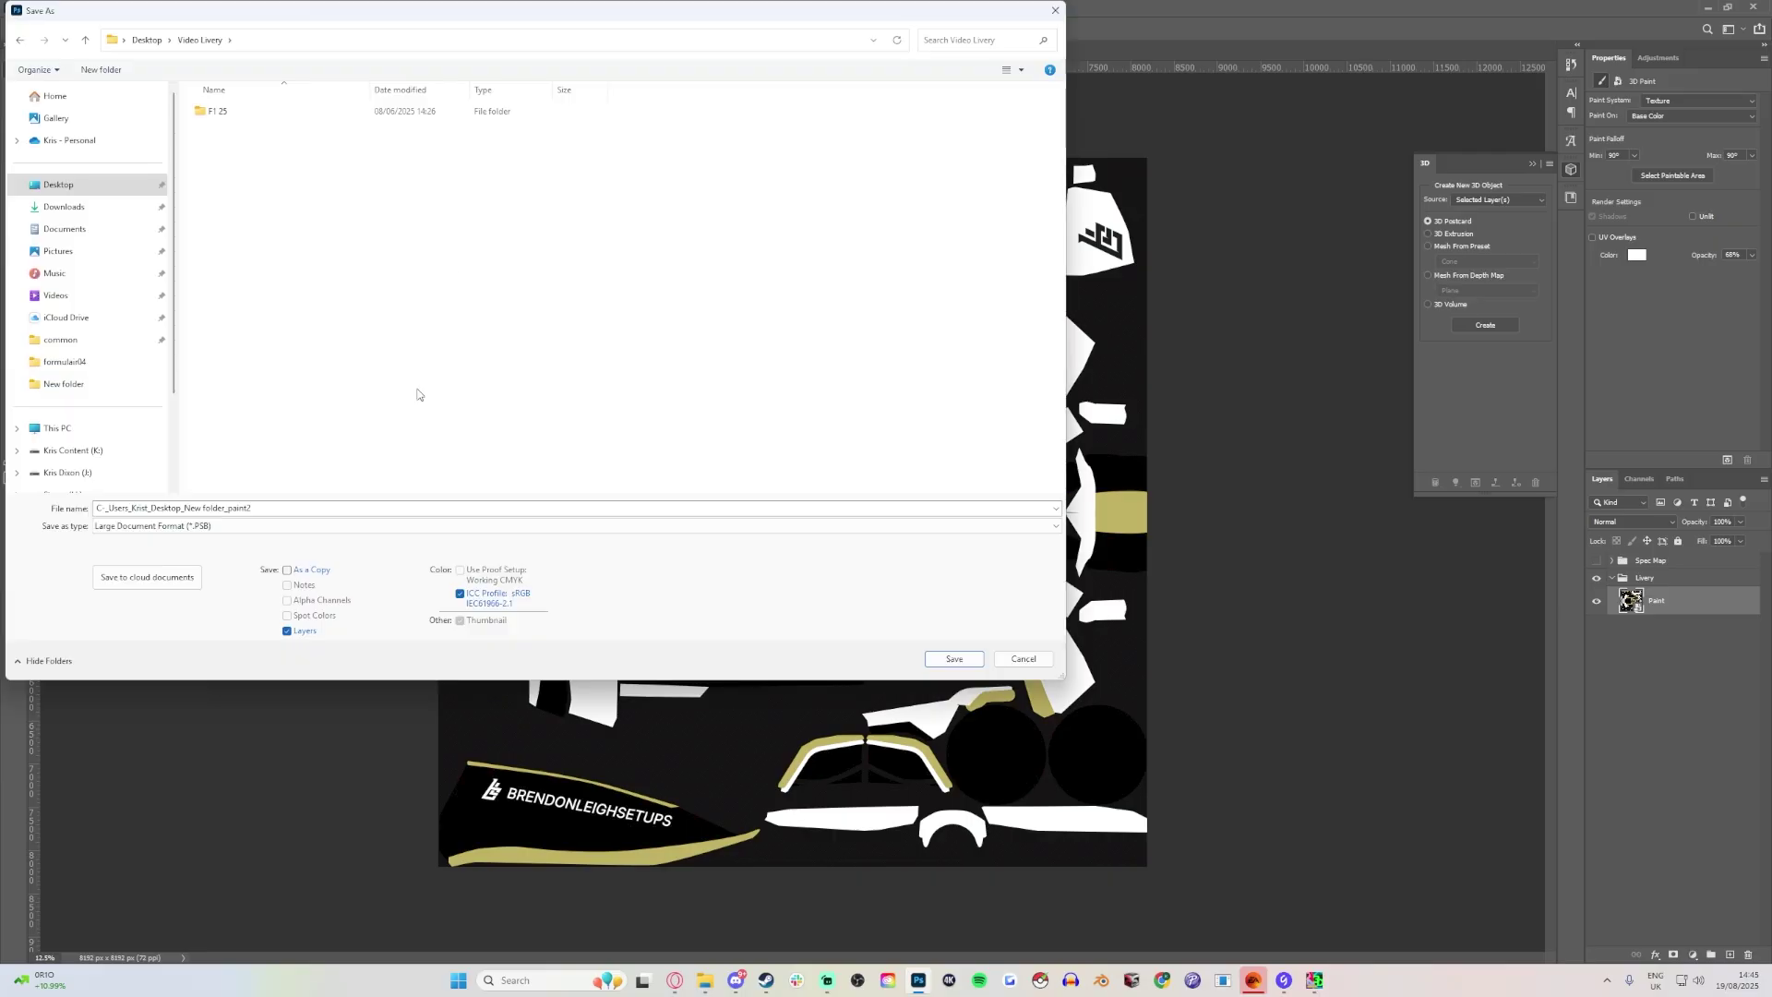
click(311, 529)
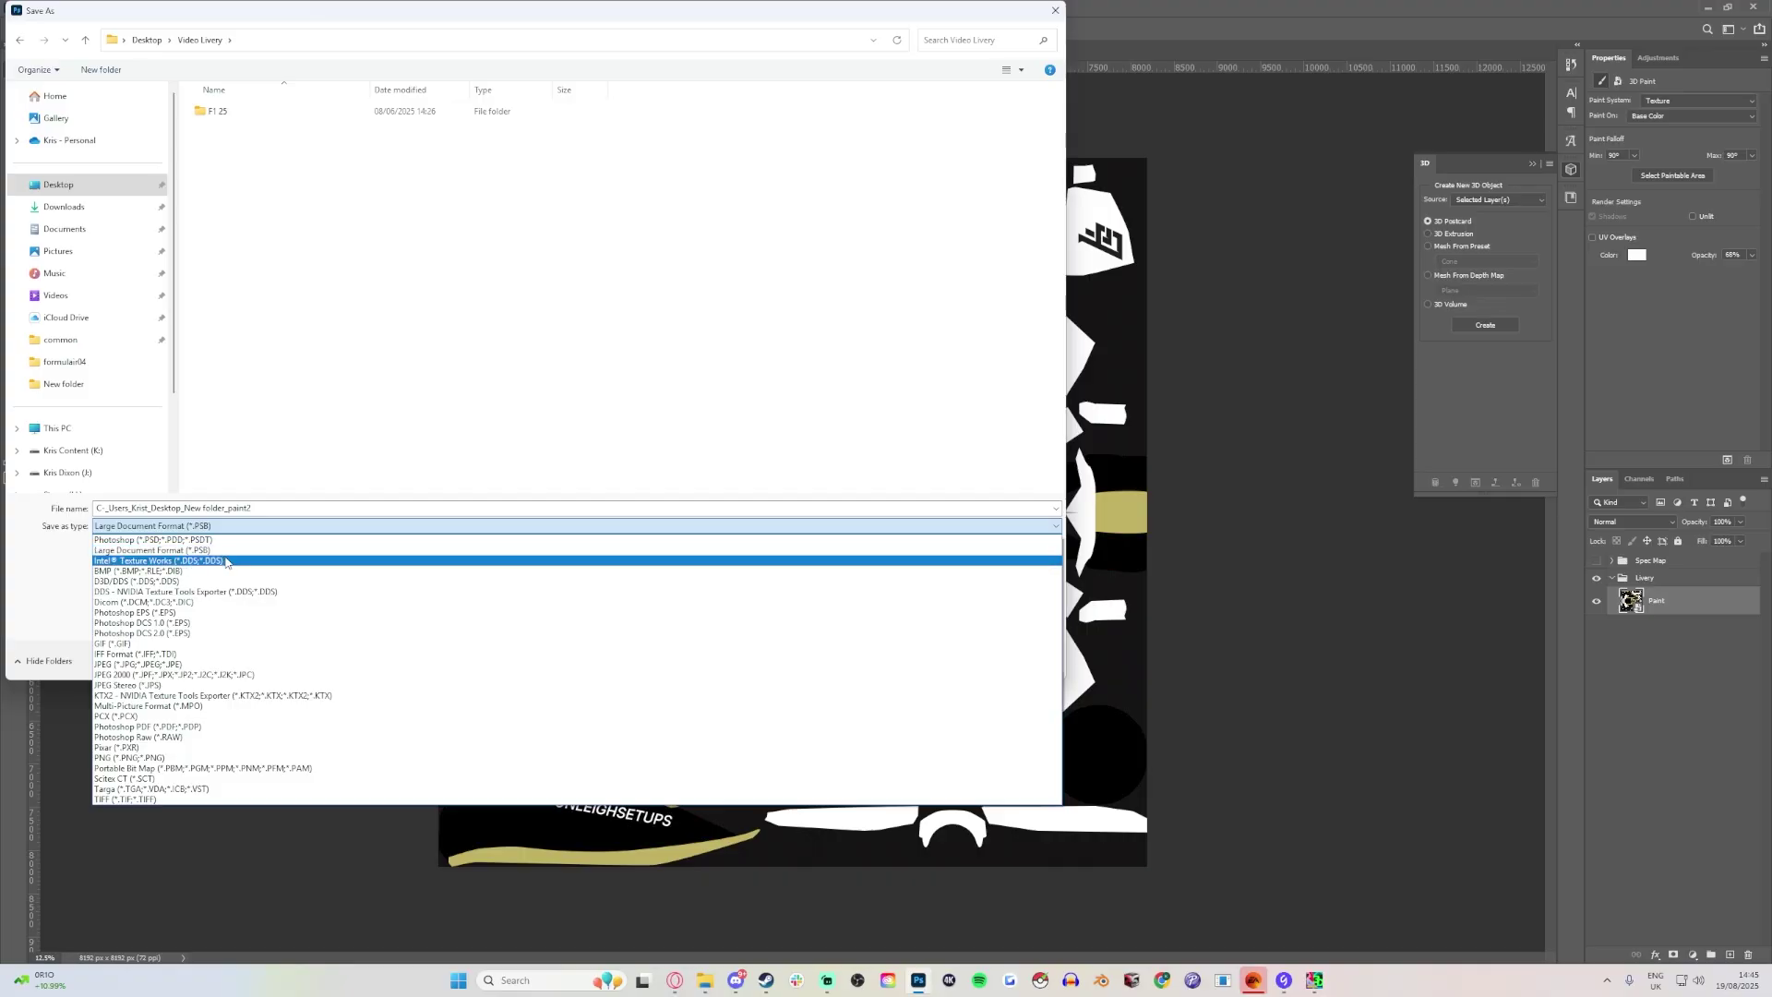
click(226, 561)
triple_click(167, 509)
text(Pa)
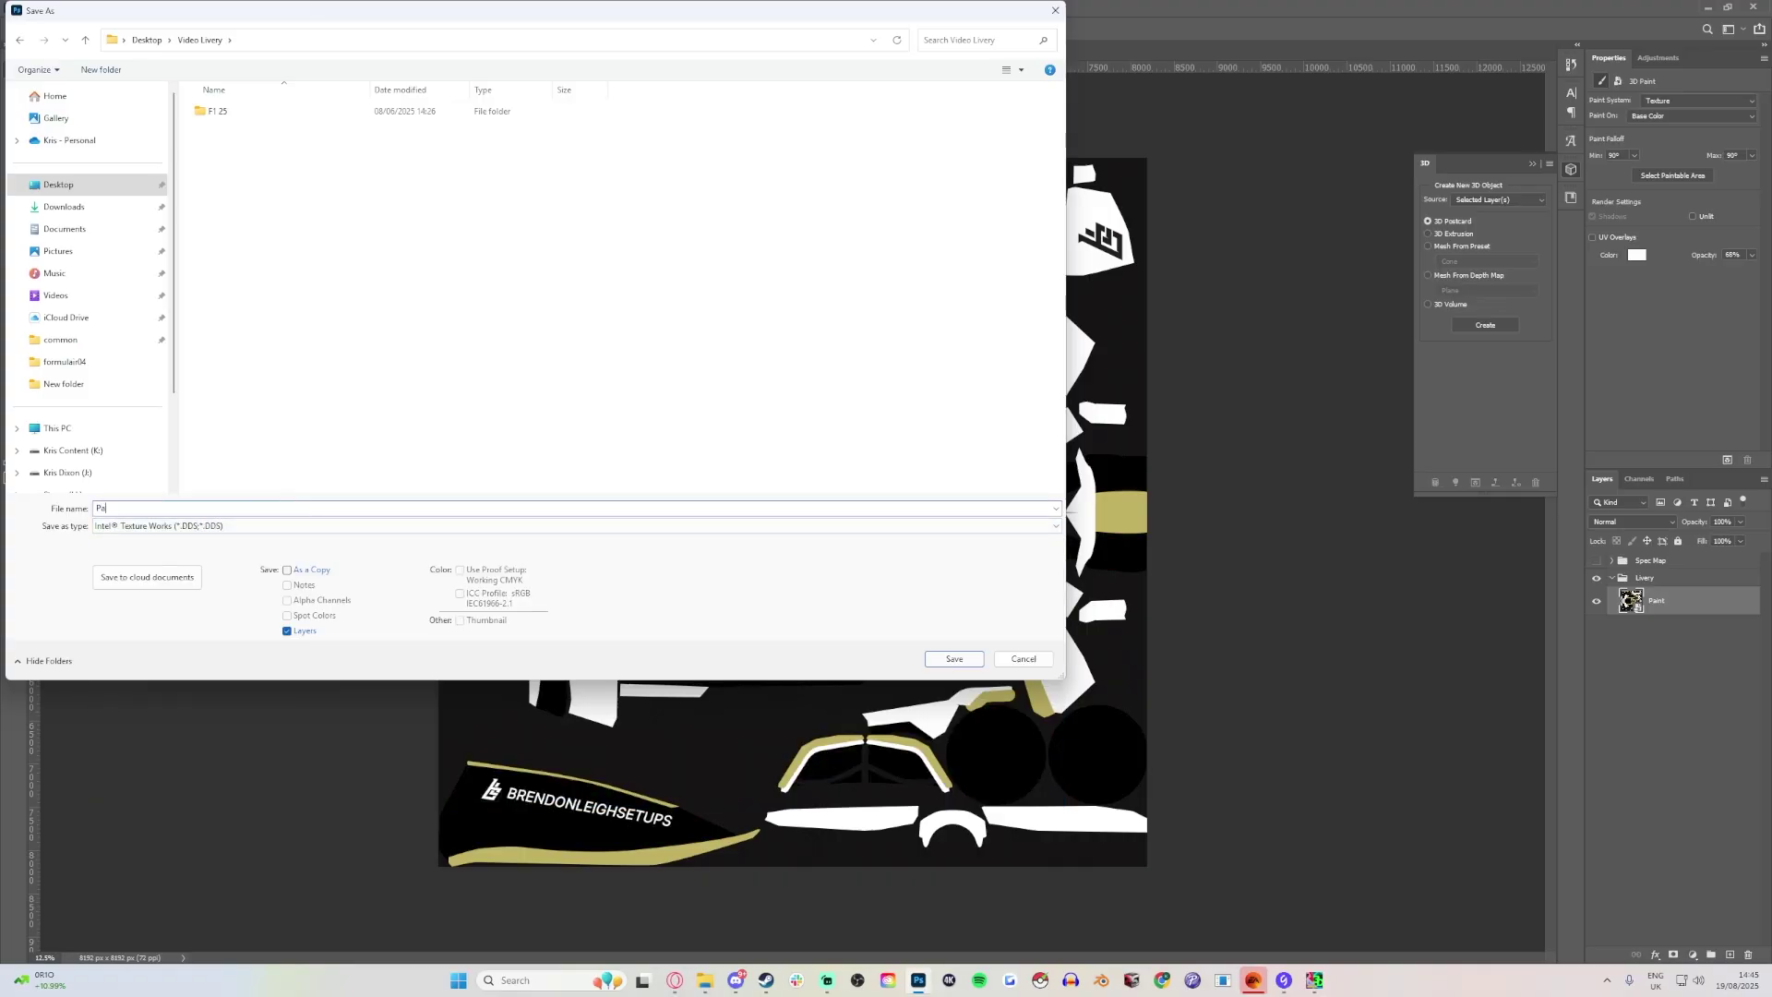
text(int)
key(Return)
click(946, 298)
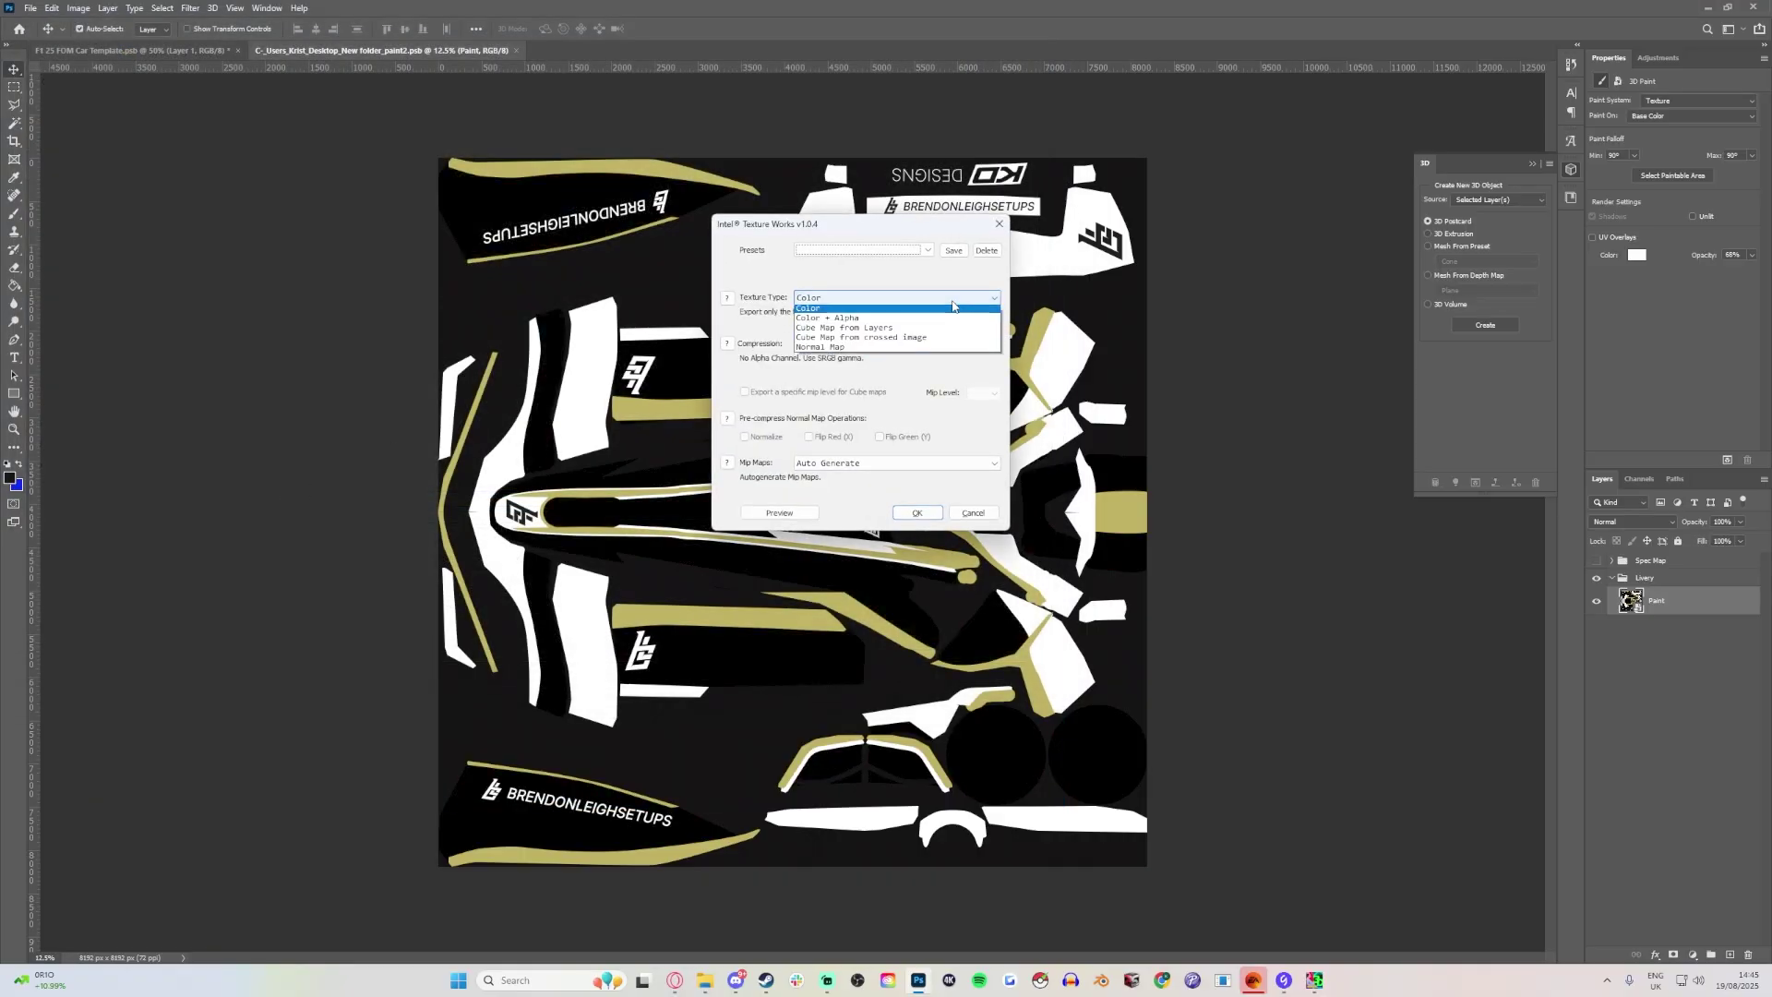
click(953, 311)
click(943, 341)
click(953, 369)
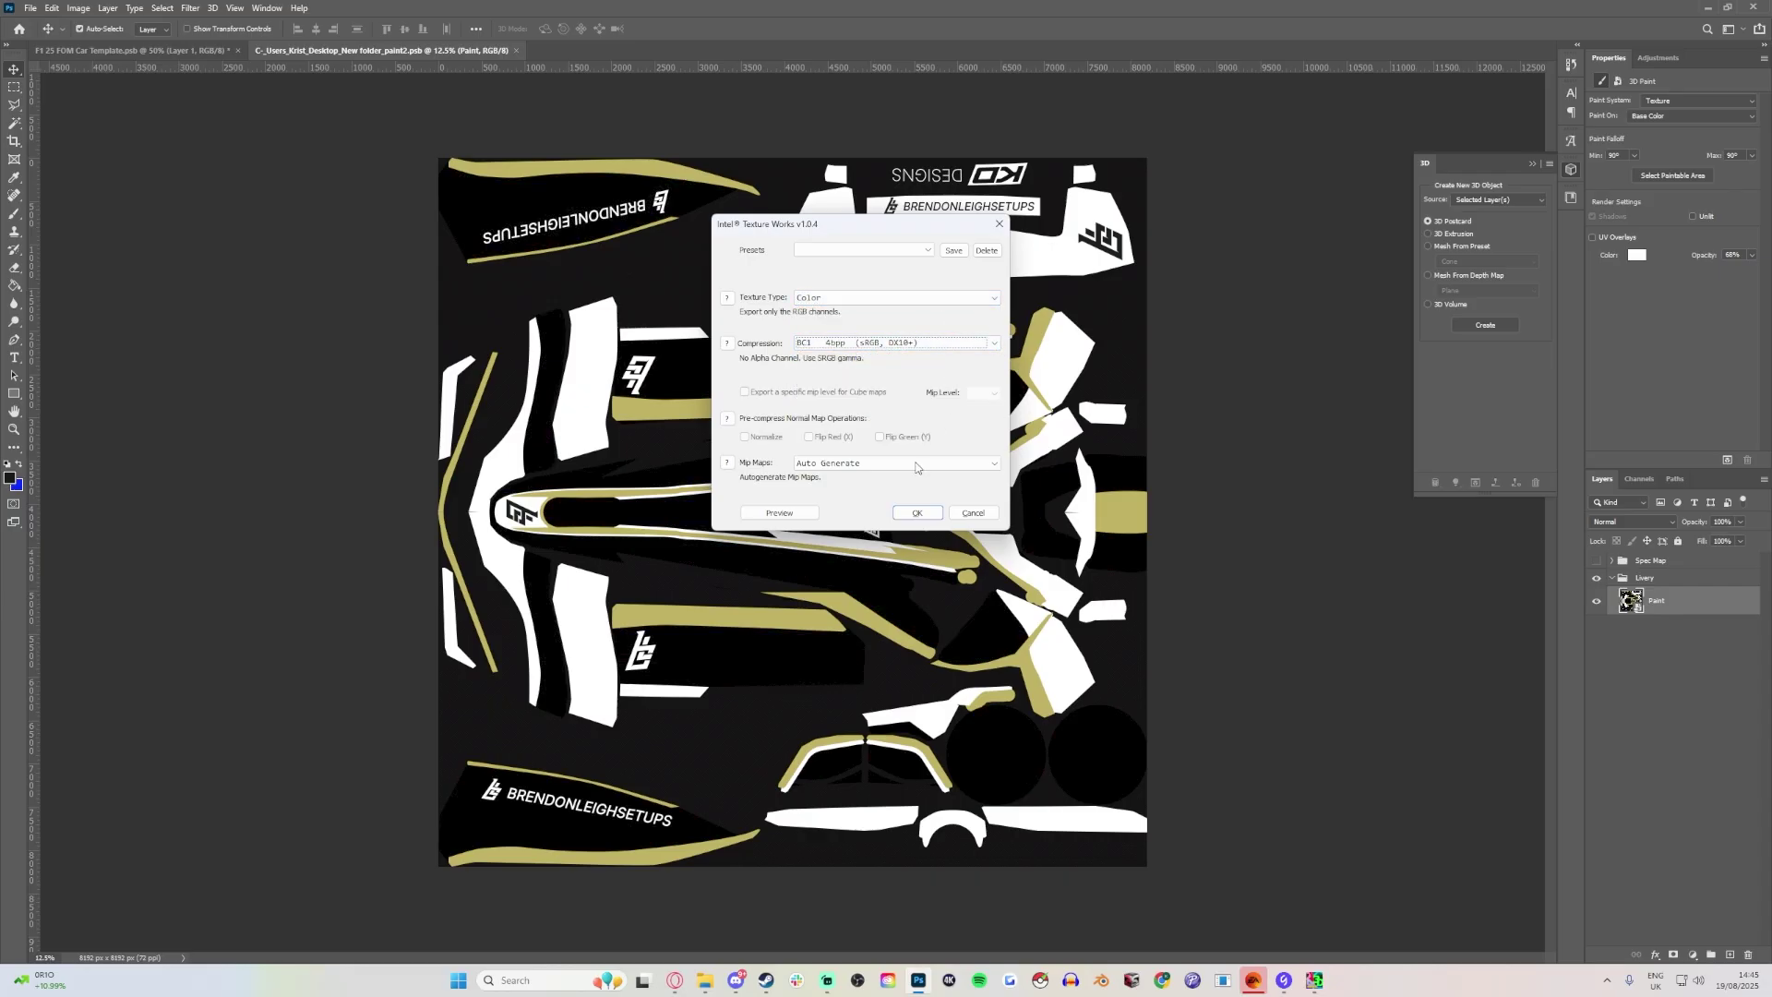
click(916, 513)
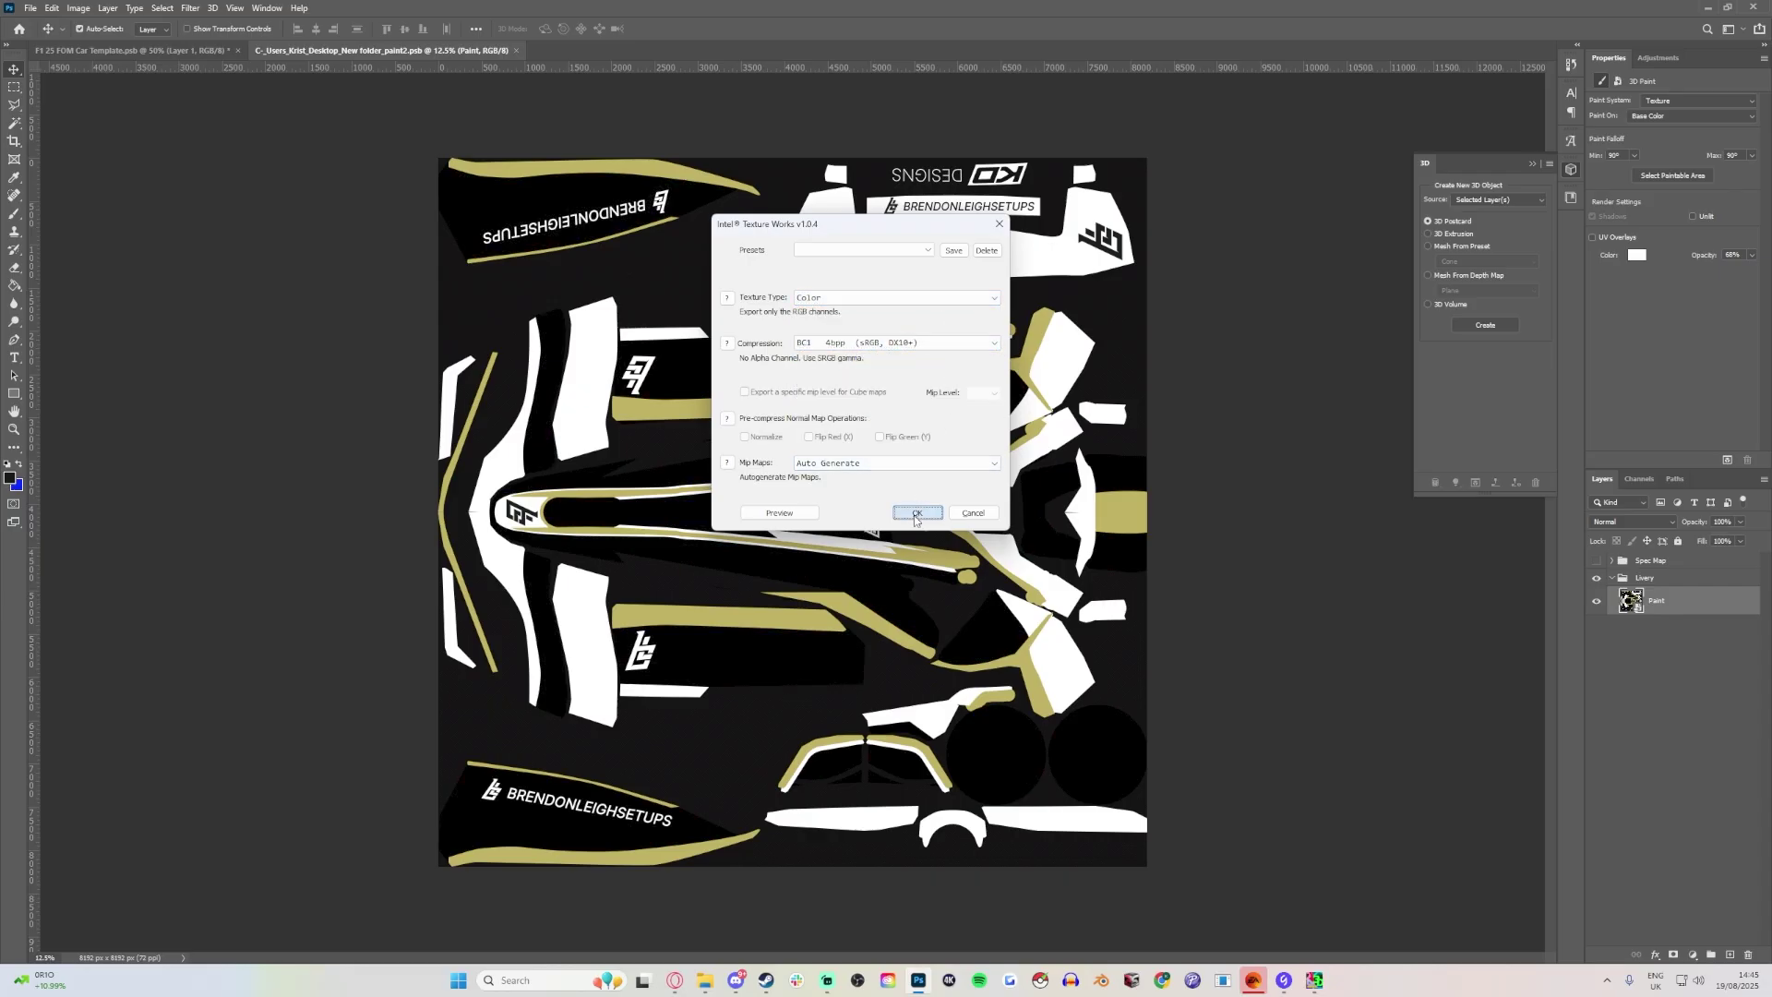
Show the Spec Map layer group and start a Save As for the spec map.
click(1596, 560)
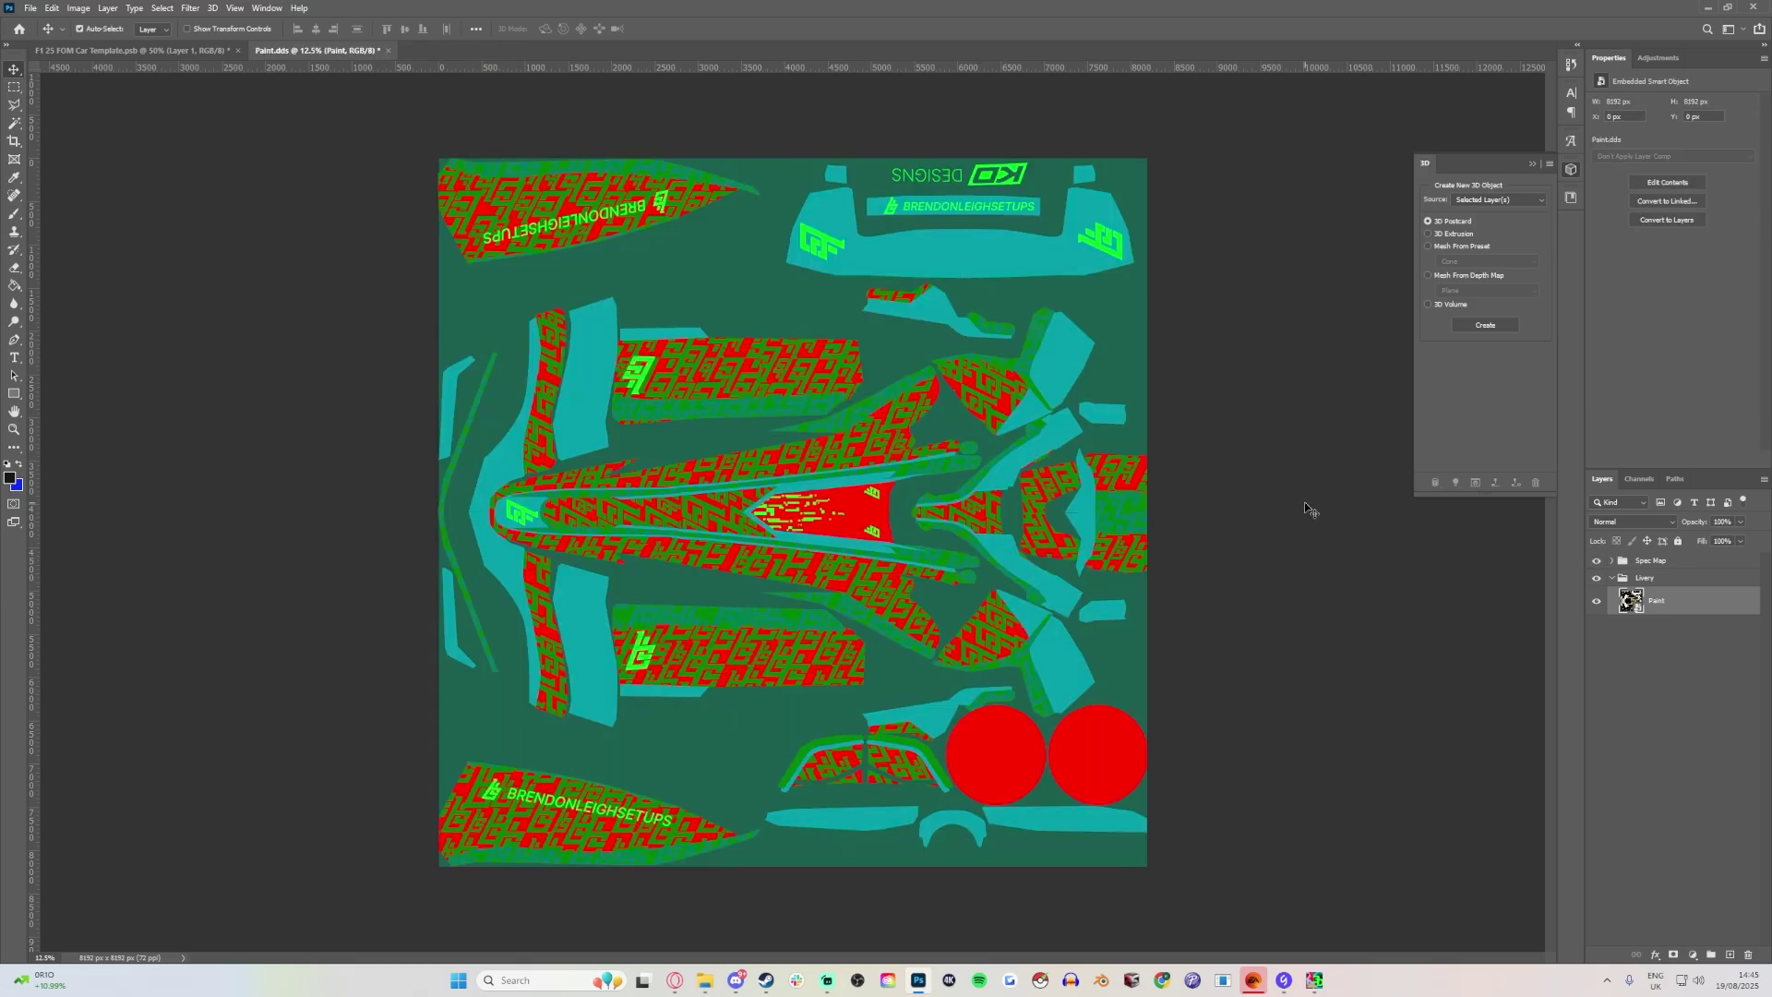
click(31, 7)
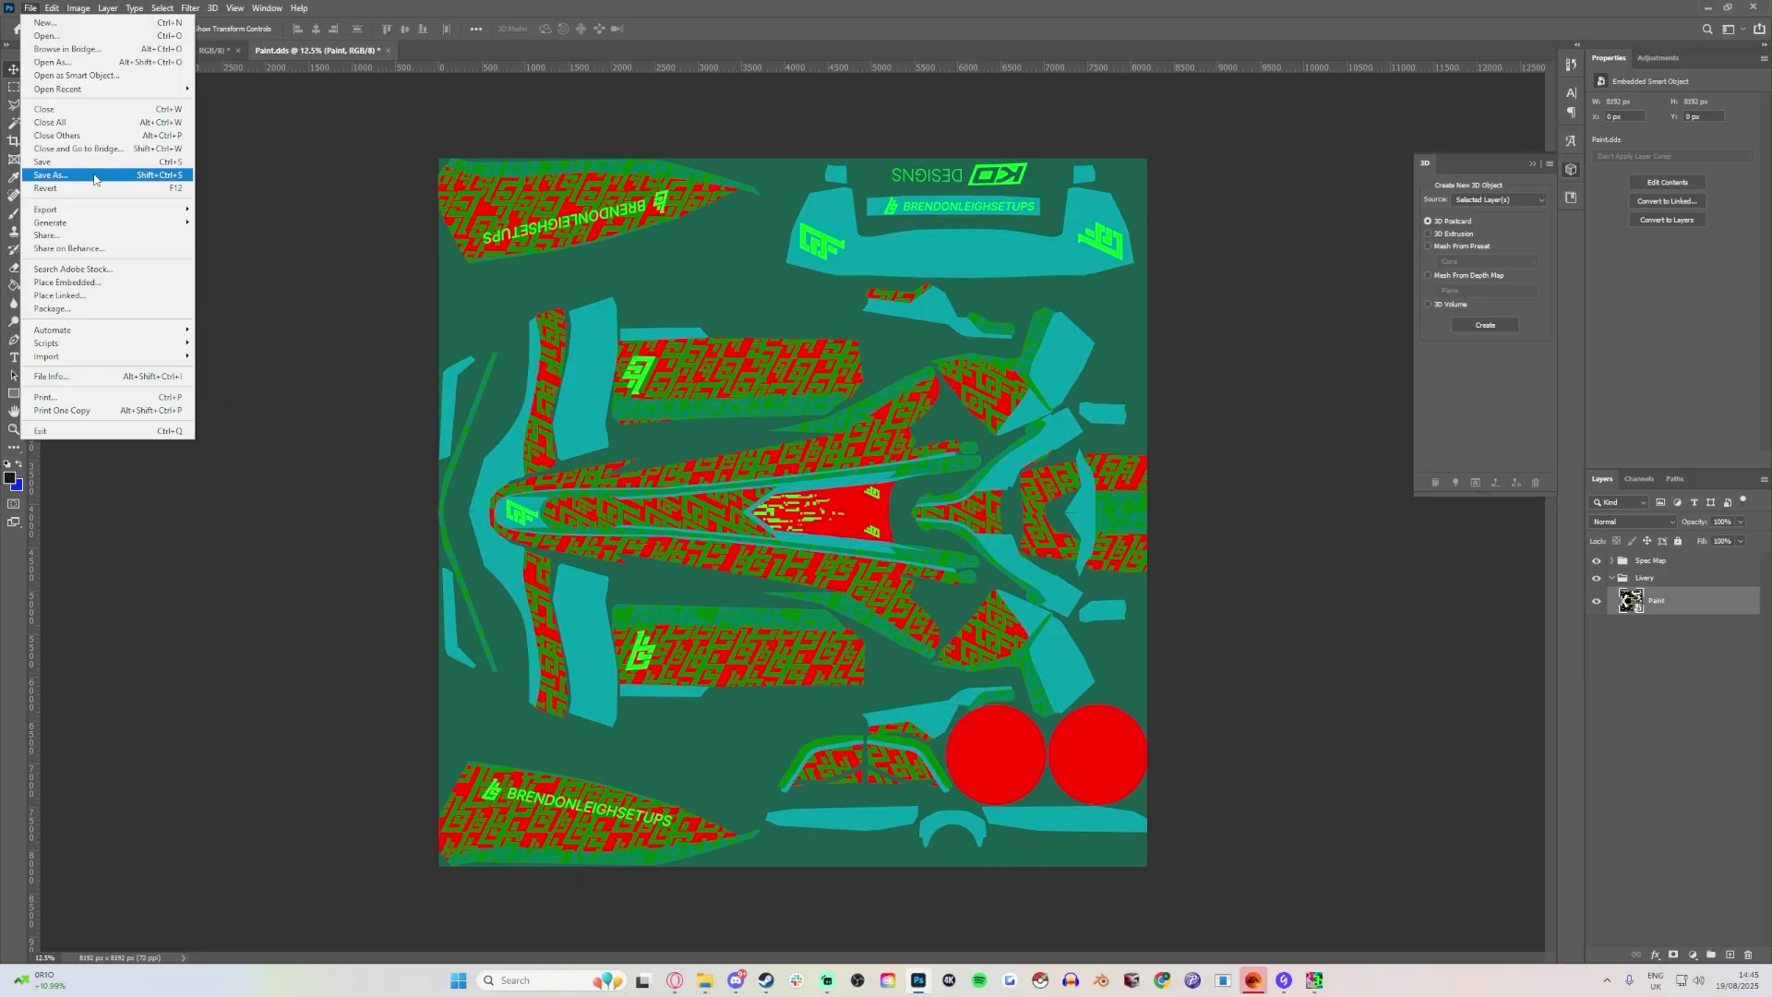
click(94, 176)
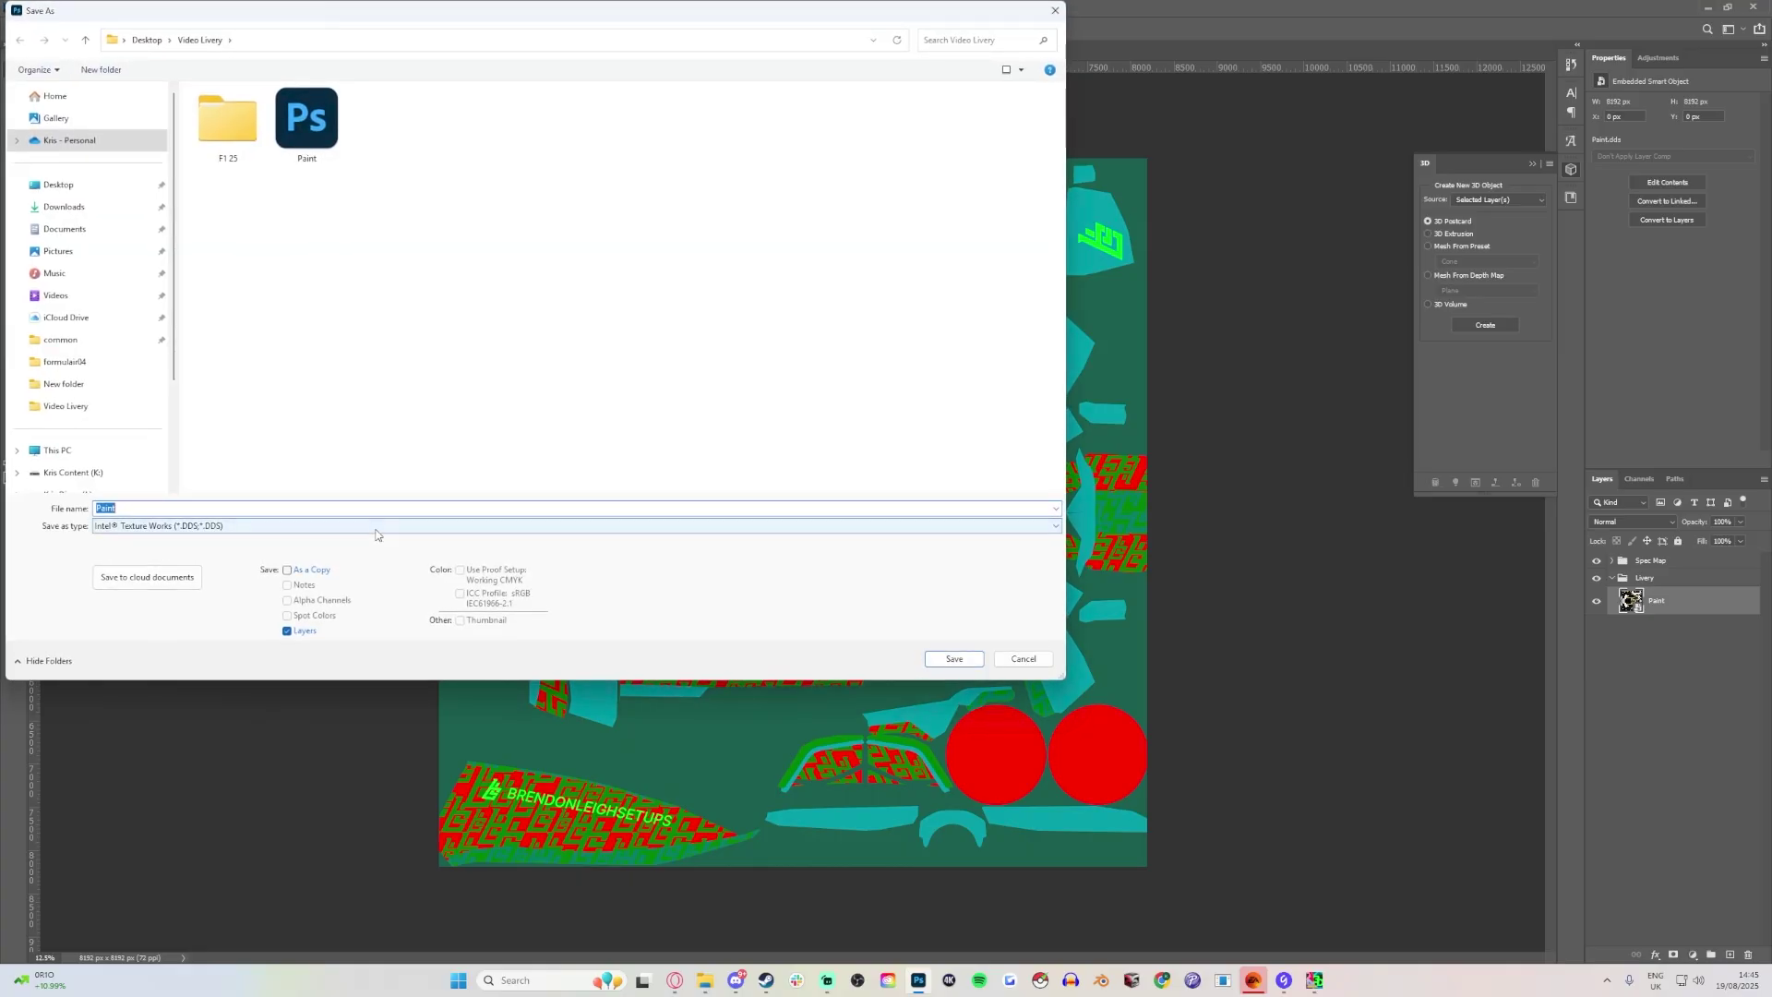
Export the spec map as a D3D/DDS (NVIDIA) copy using DXT1 RGB with no alpha.
click(375, 530)
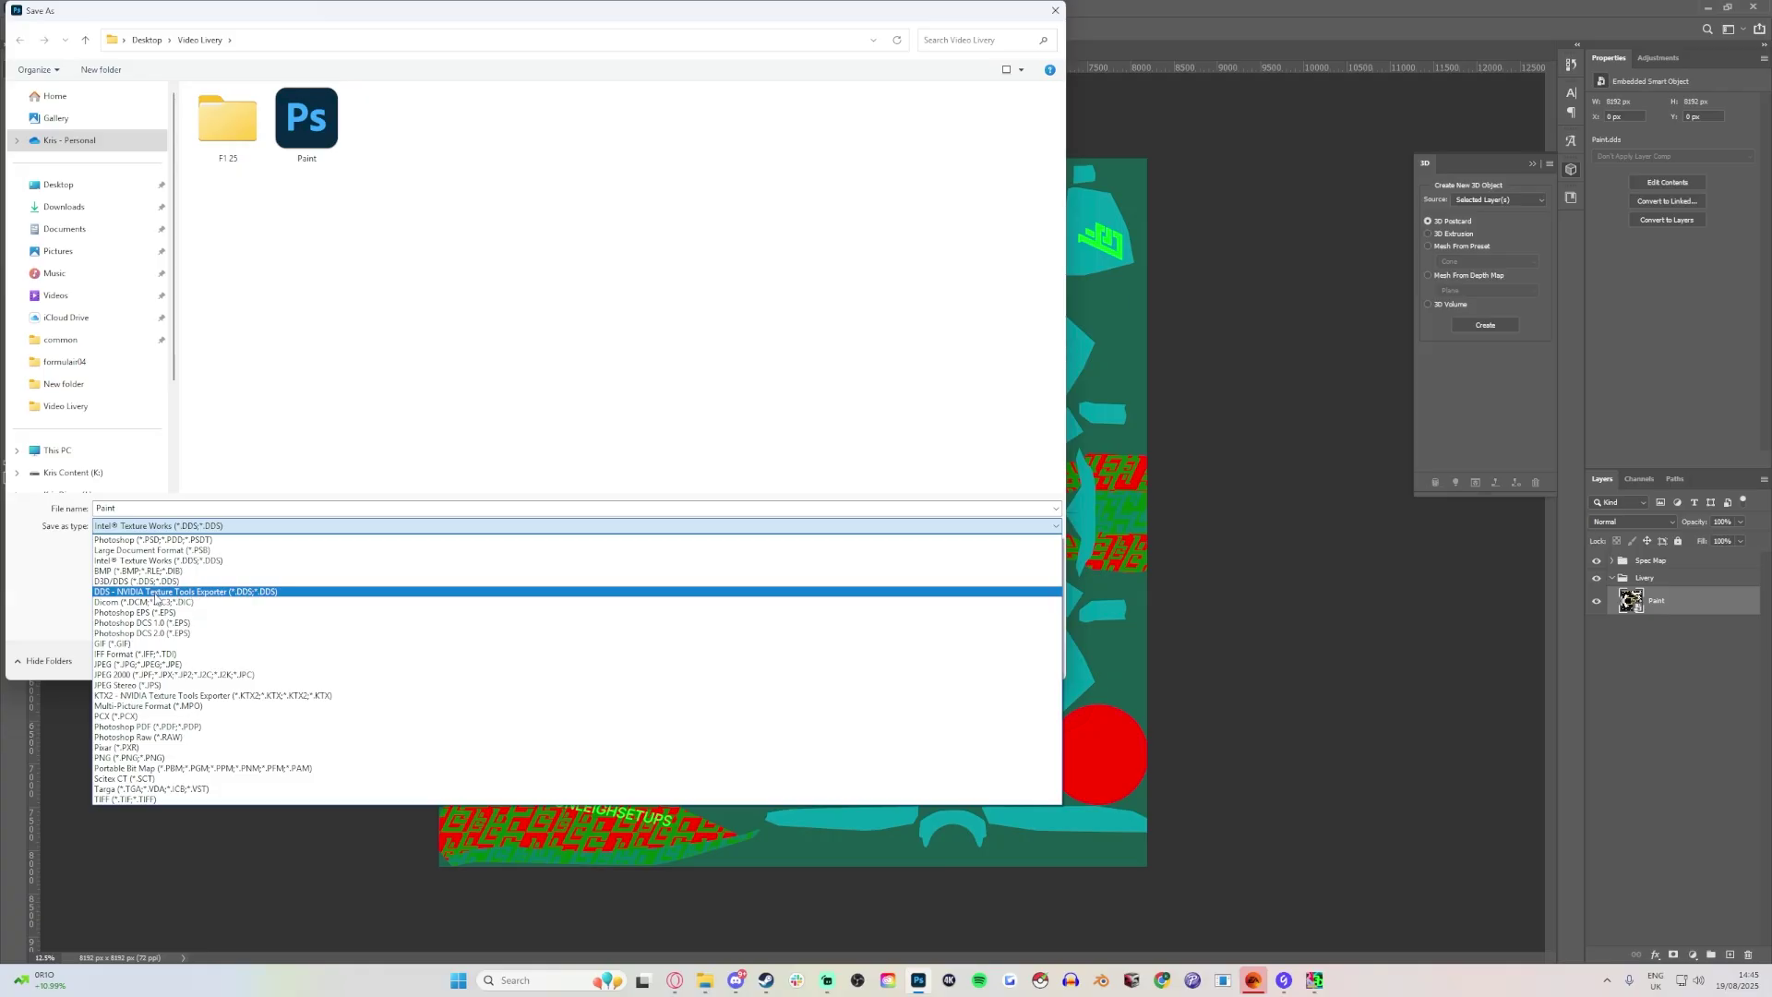
click(182, 582)
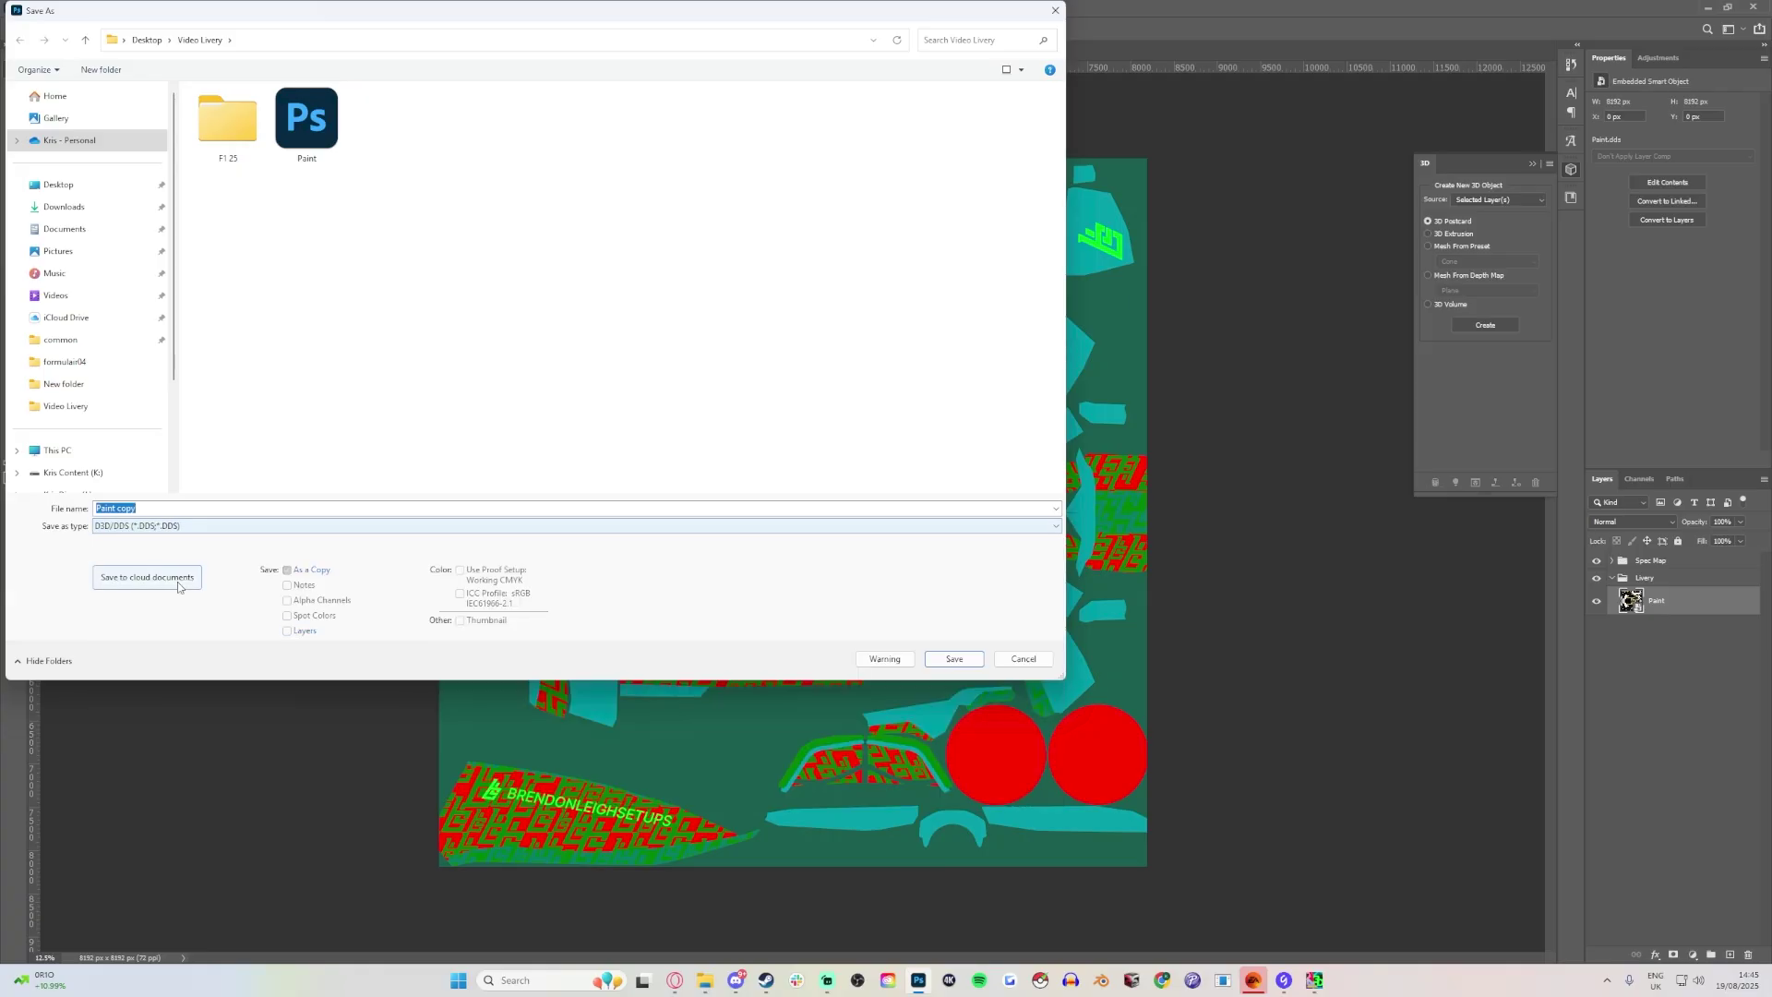
click(190, 512)
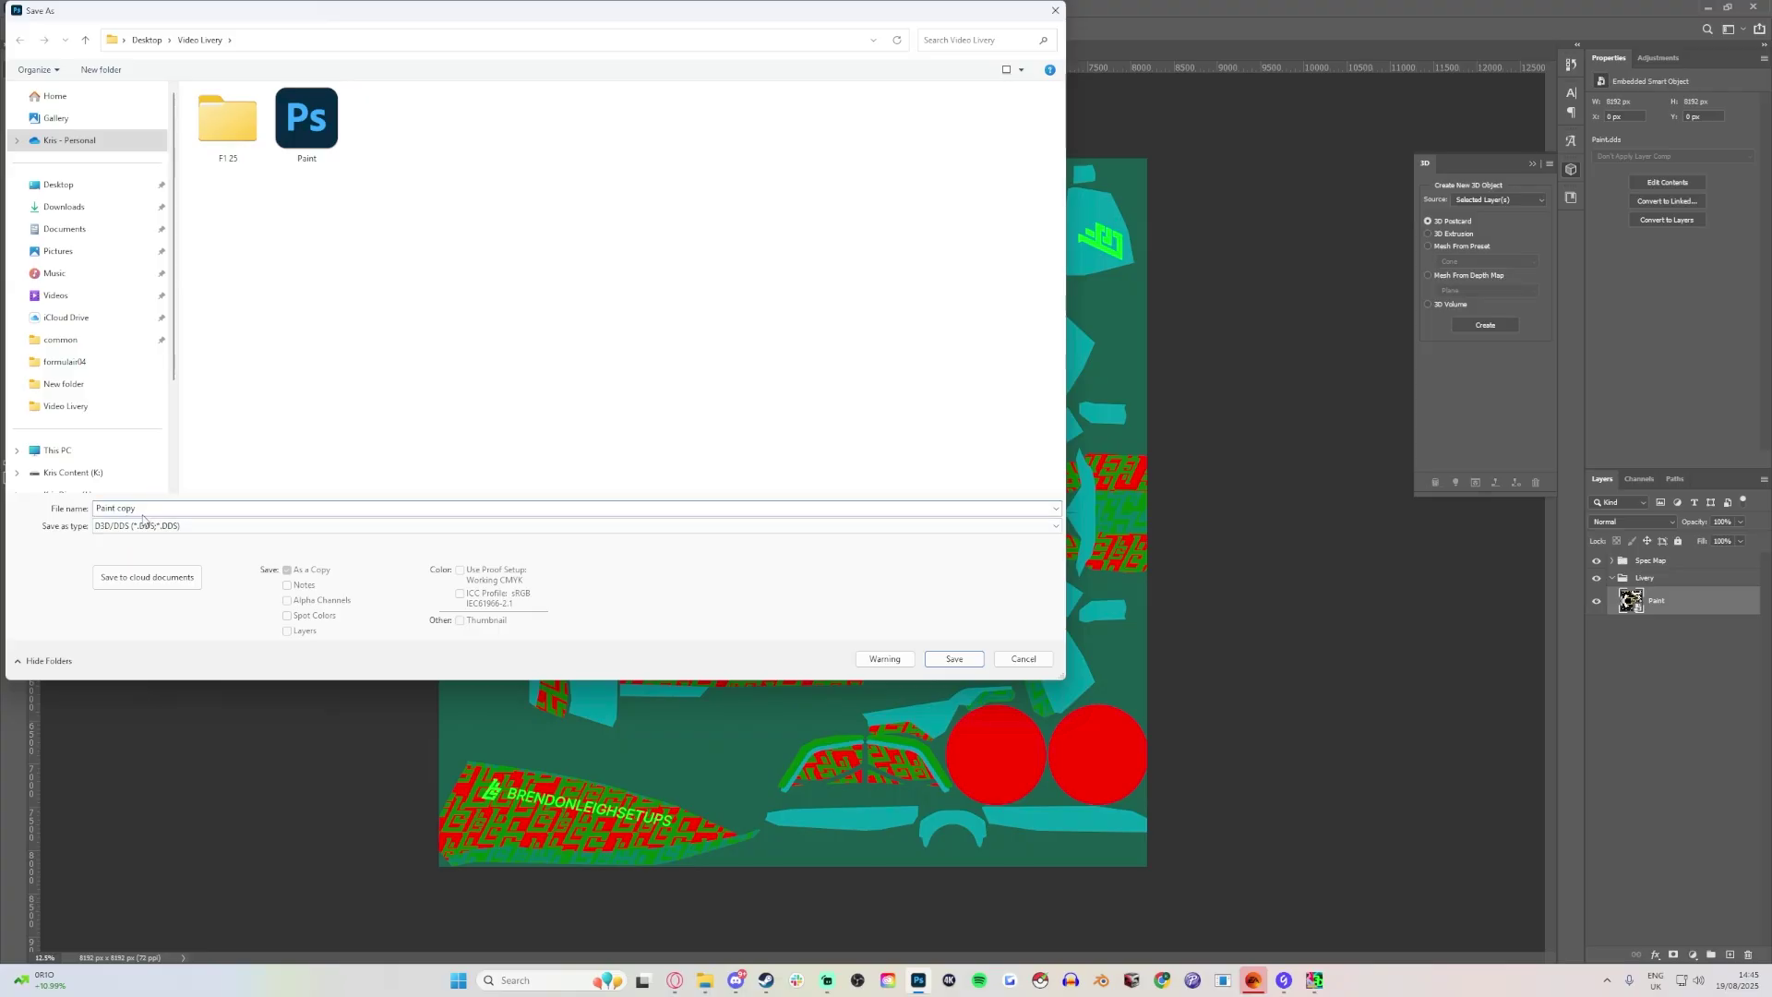
key(ctrl+a)
text(Spe)
key(Return)
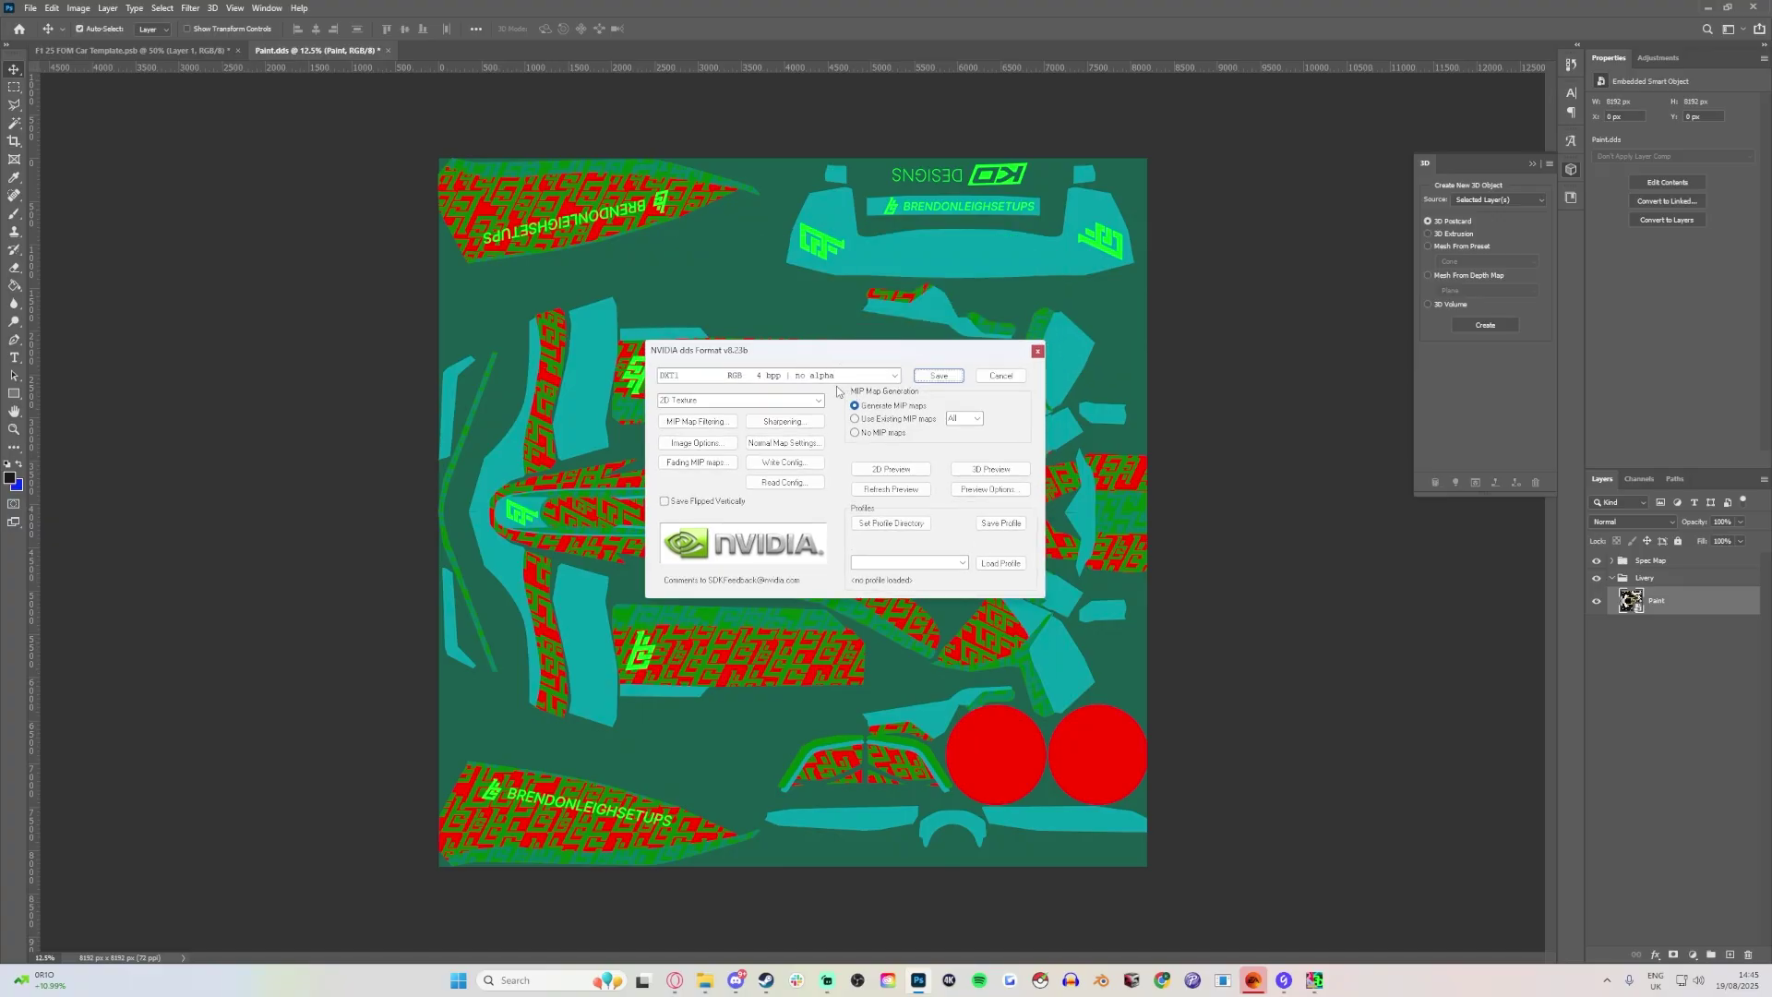
click(891, 376)
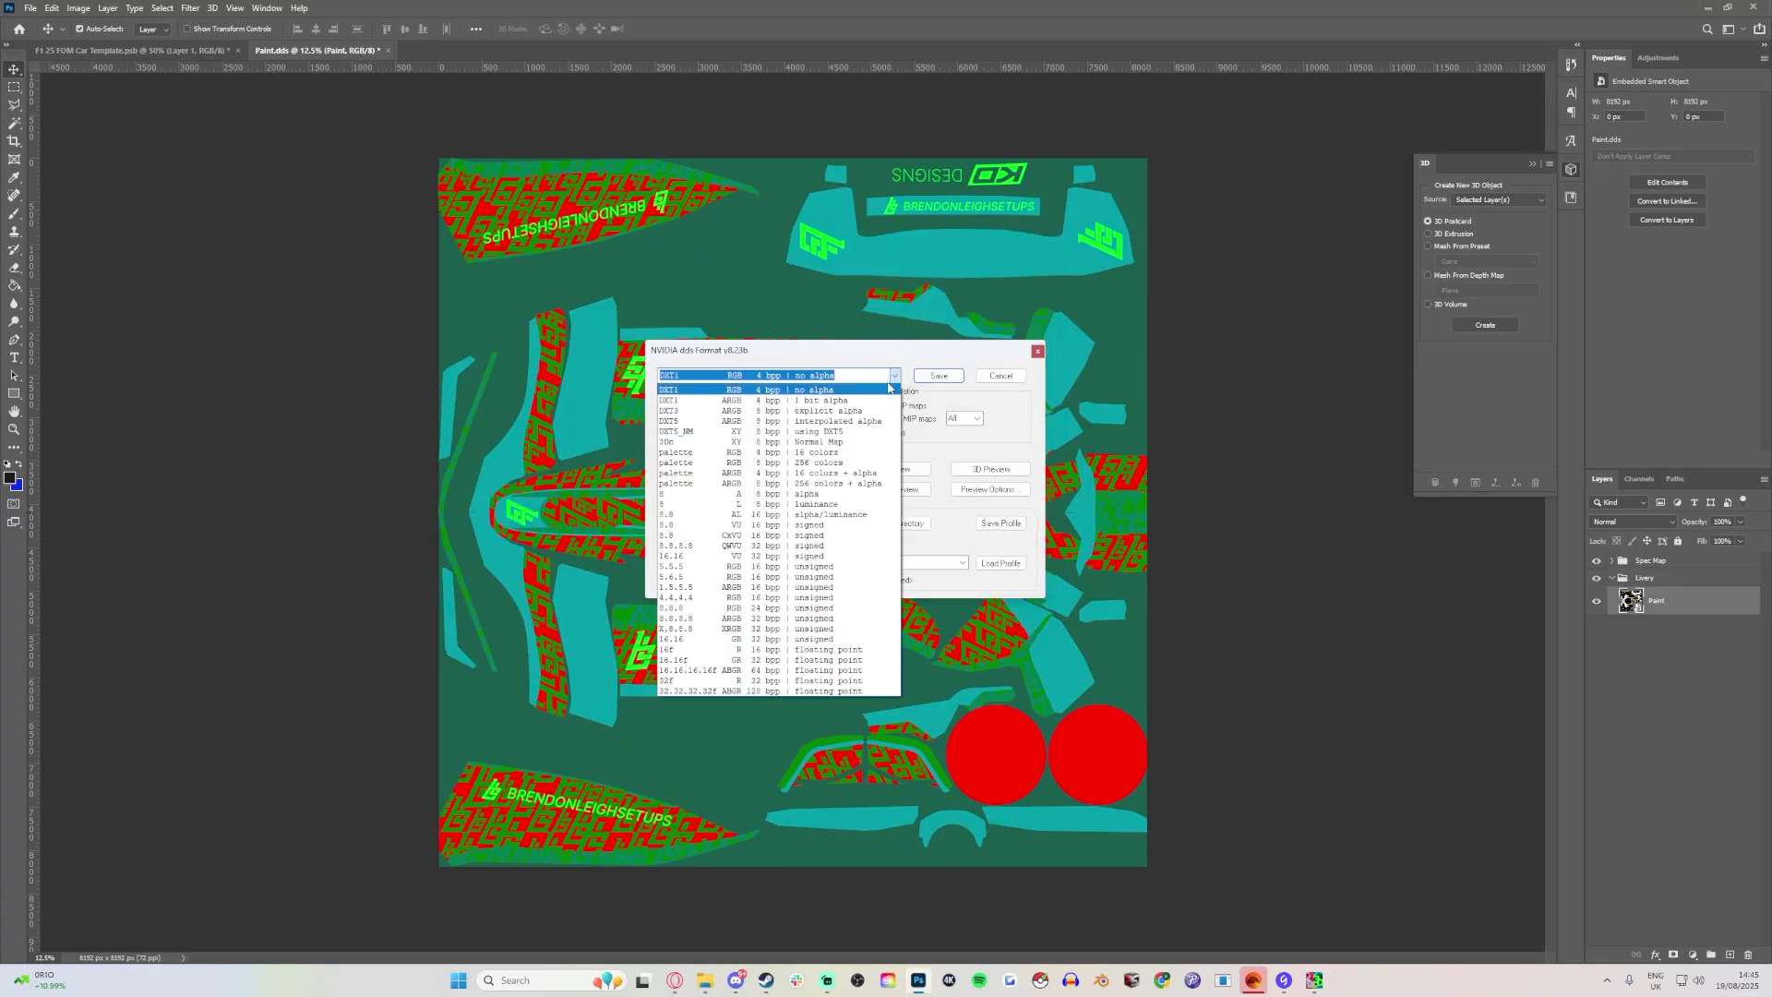
click(880, 395)
click(940, 377)
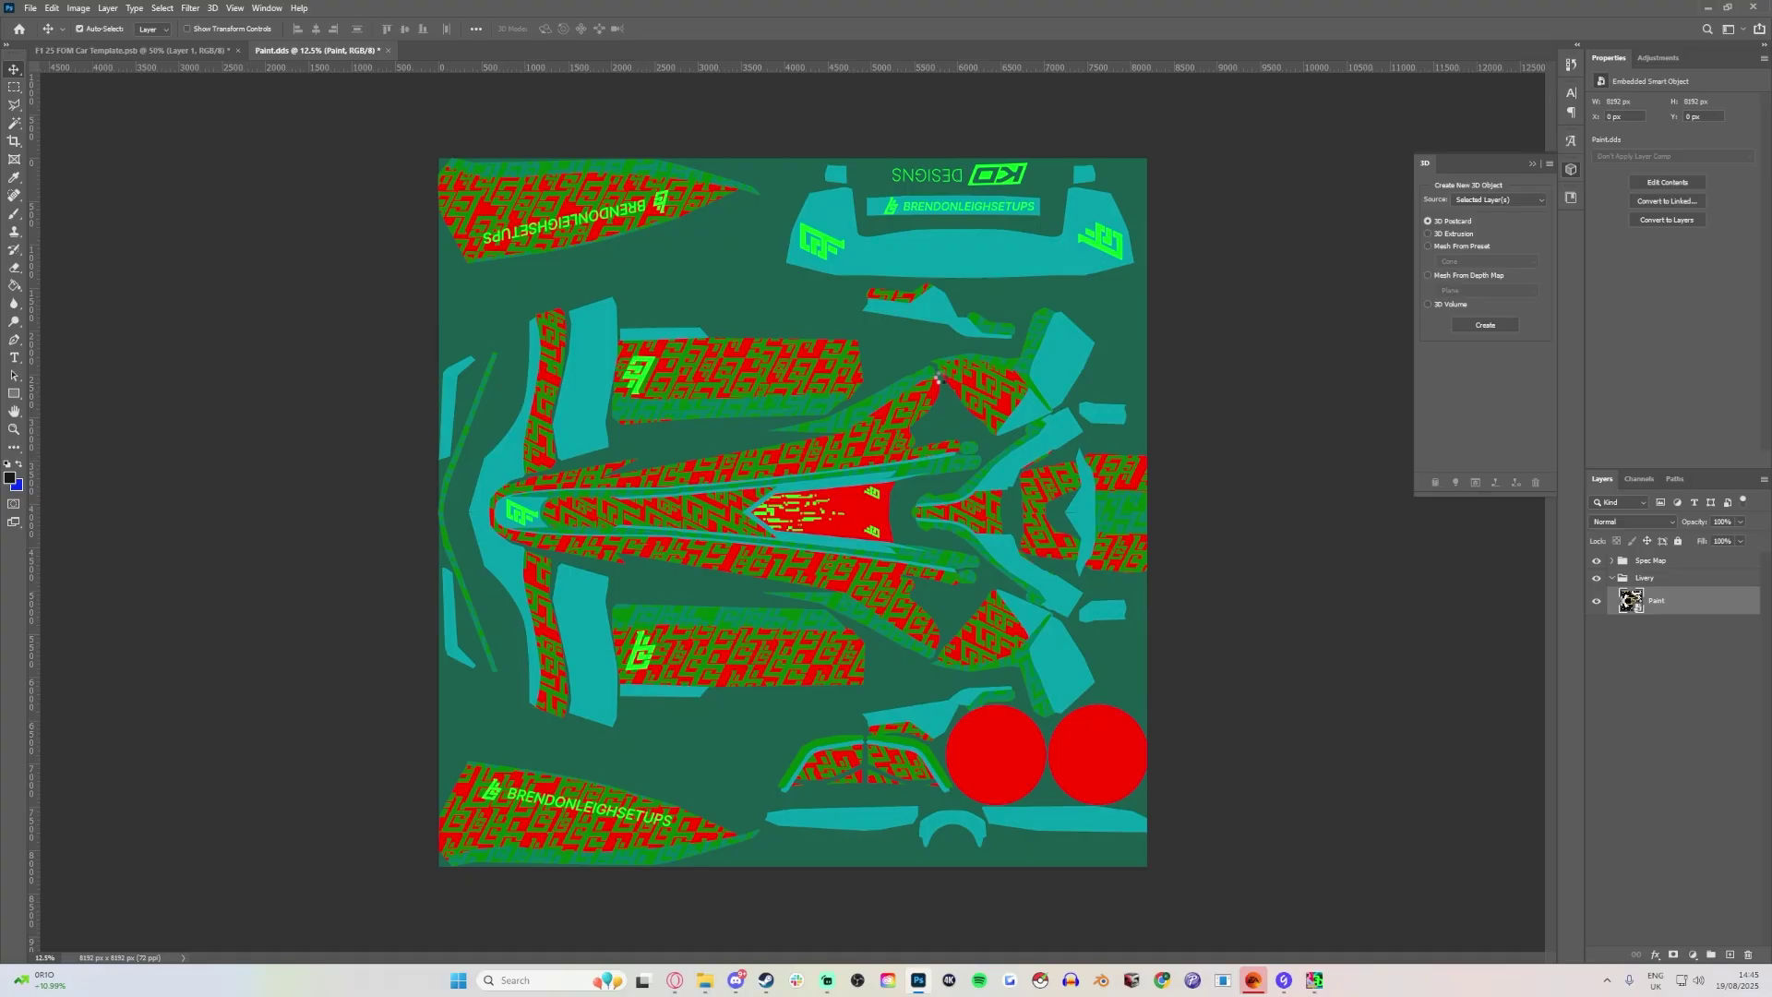
Open floor2 from the car template, hide its Spec Map group, and save the base floor texture.
click(131, 50)
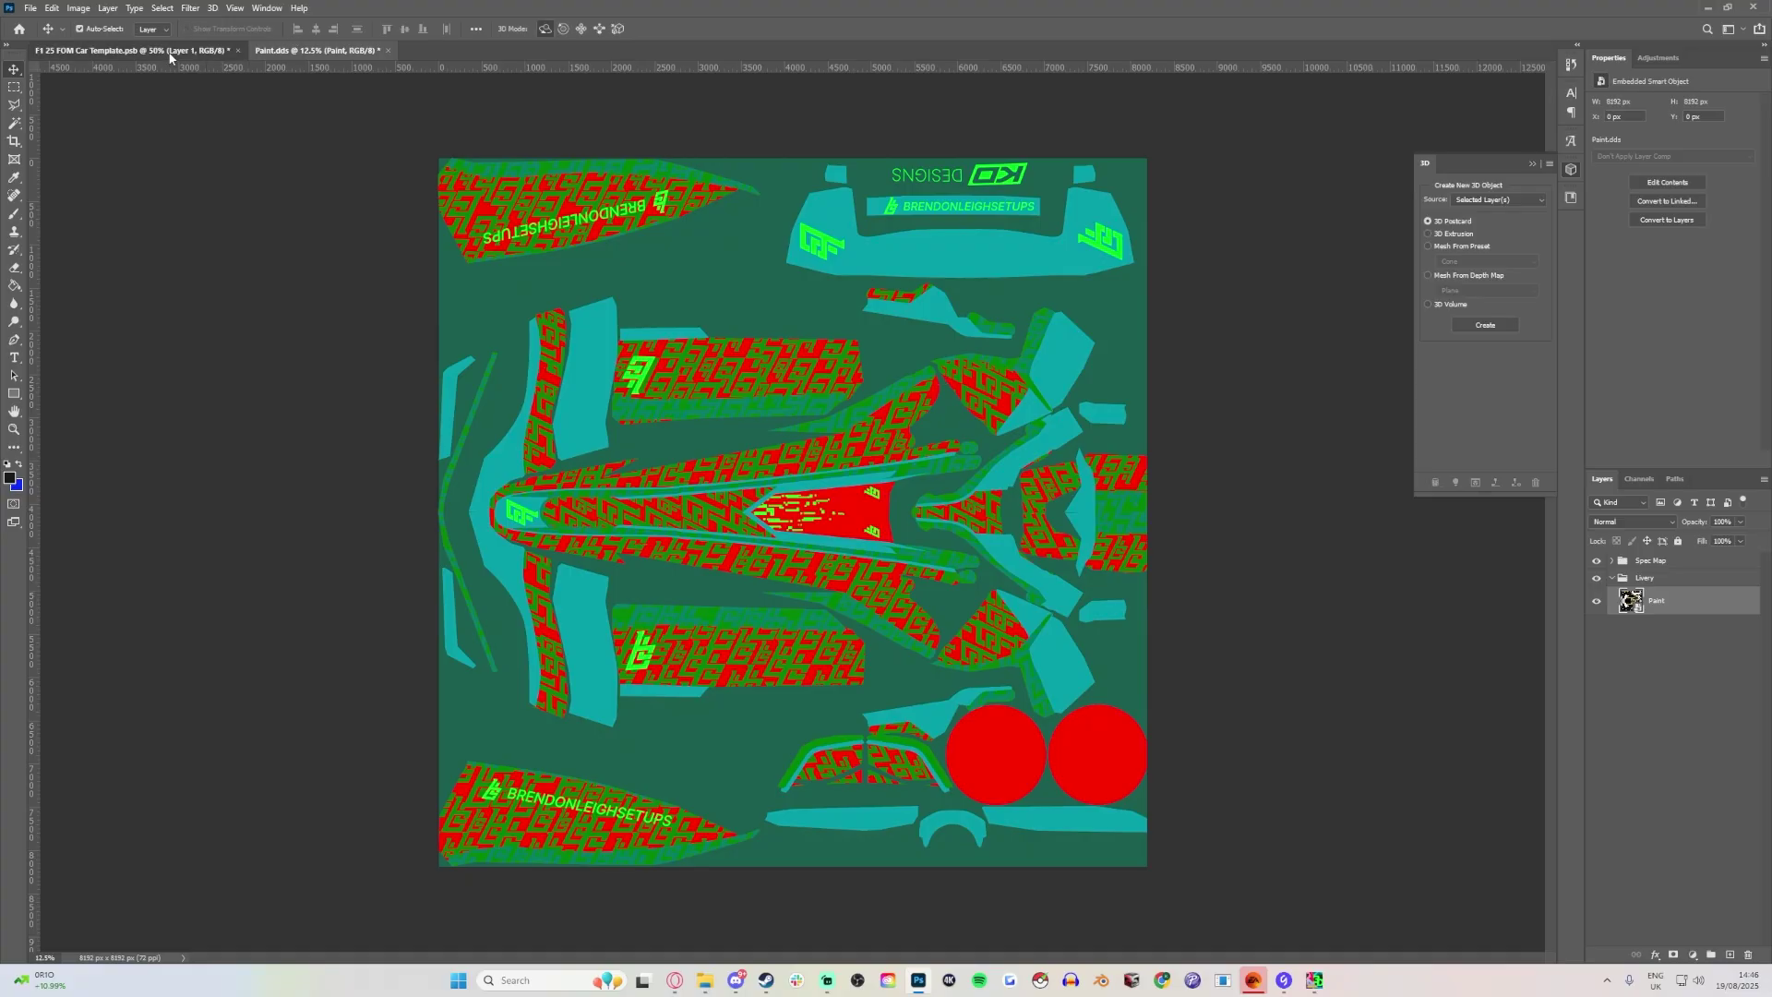
double_click(1658, 638)
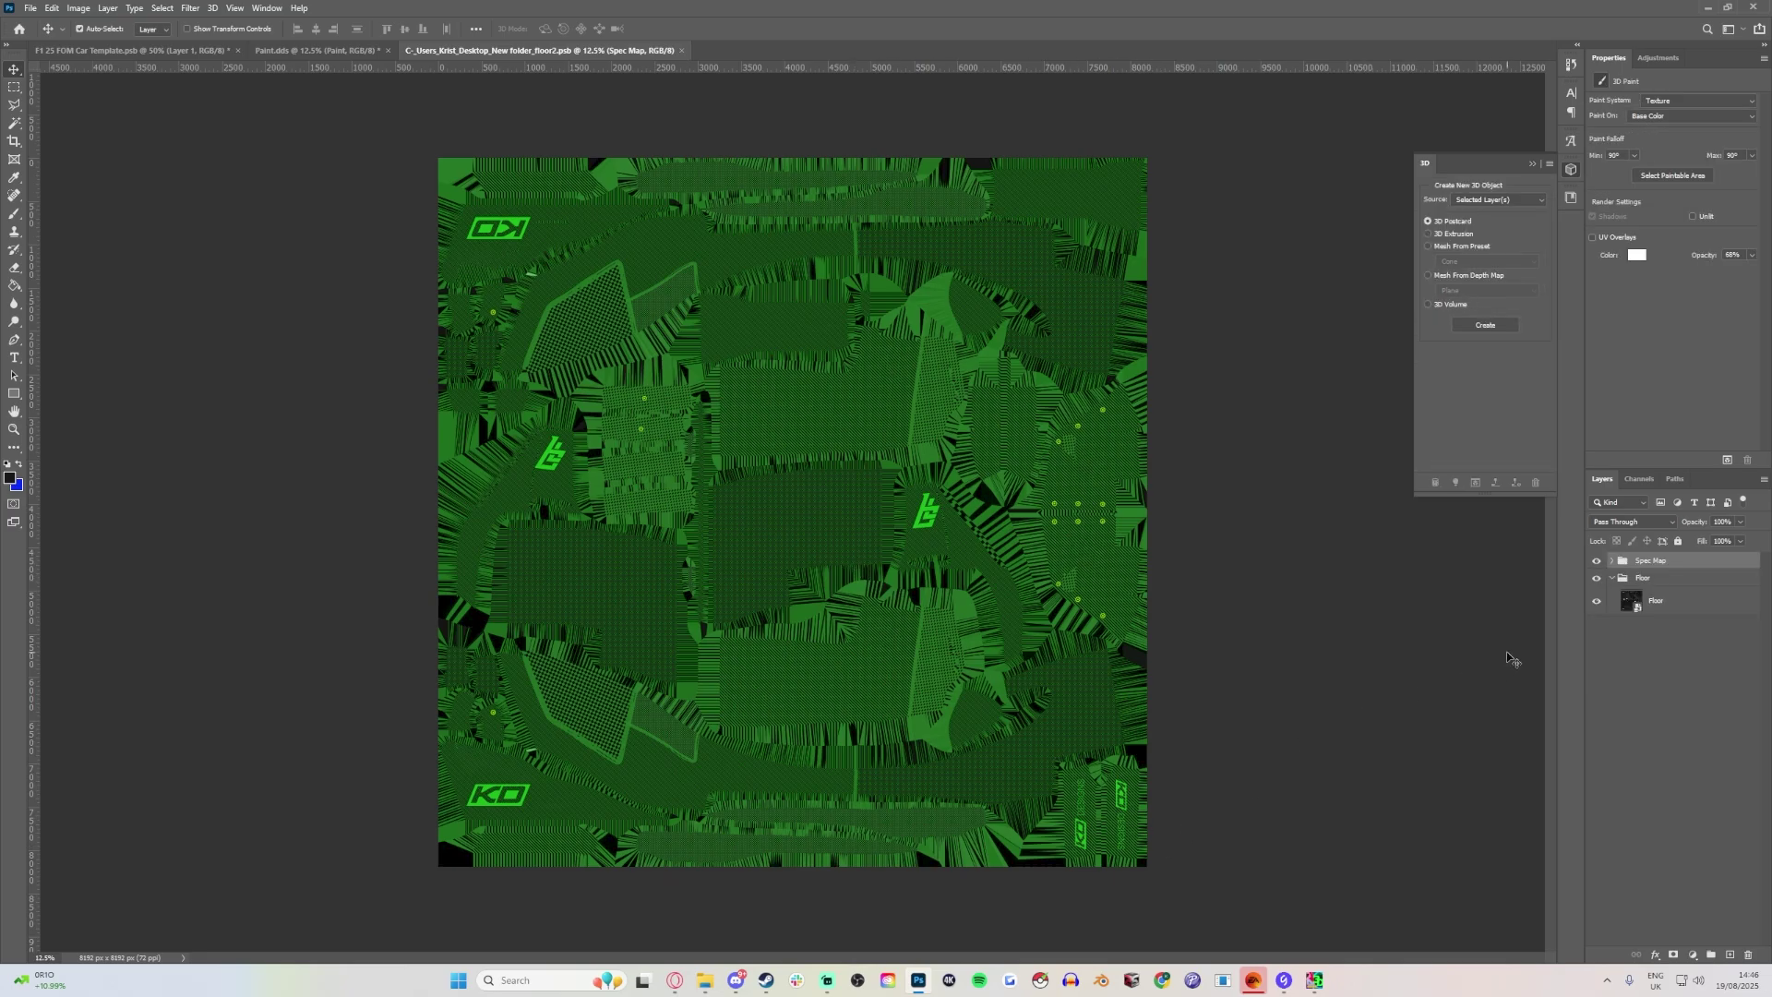
click(1596, 560)
click(31, 7)
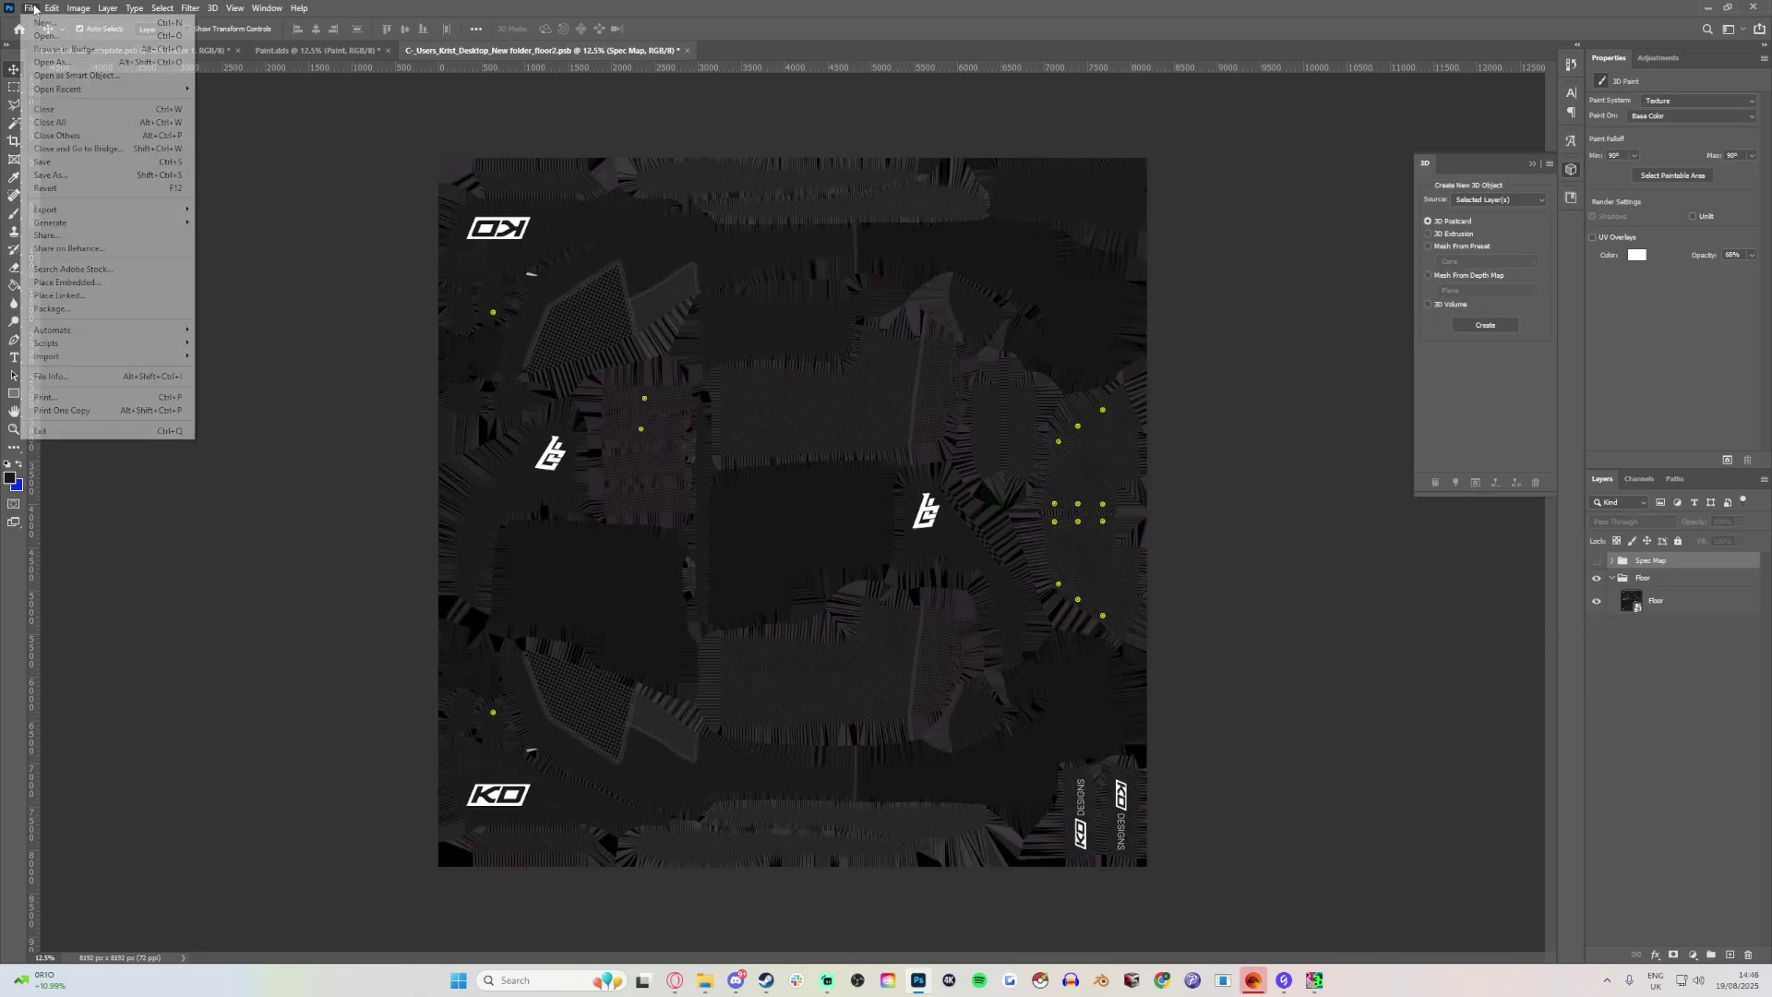
click(64, 177)
click(920, 512)
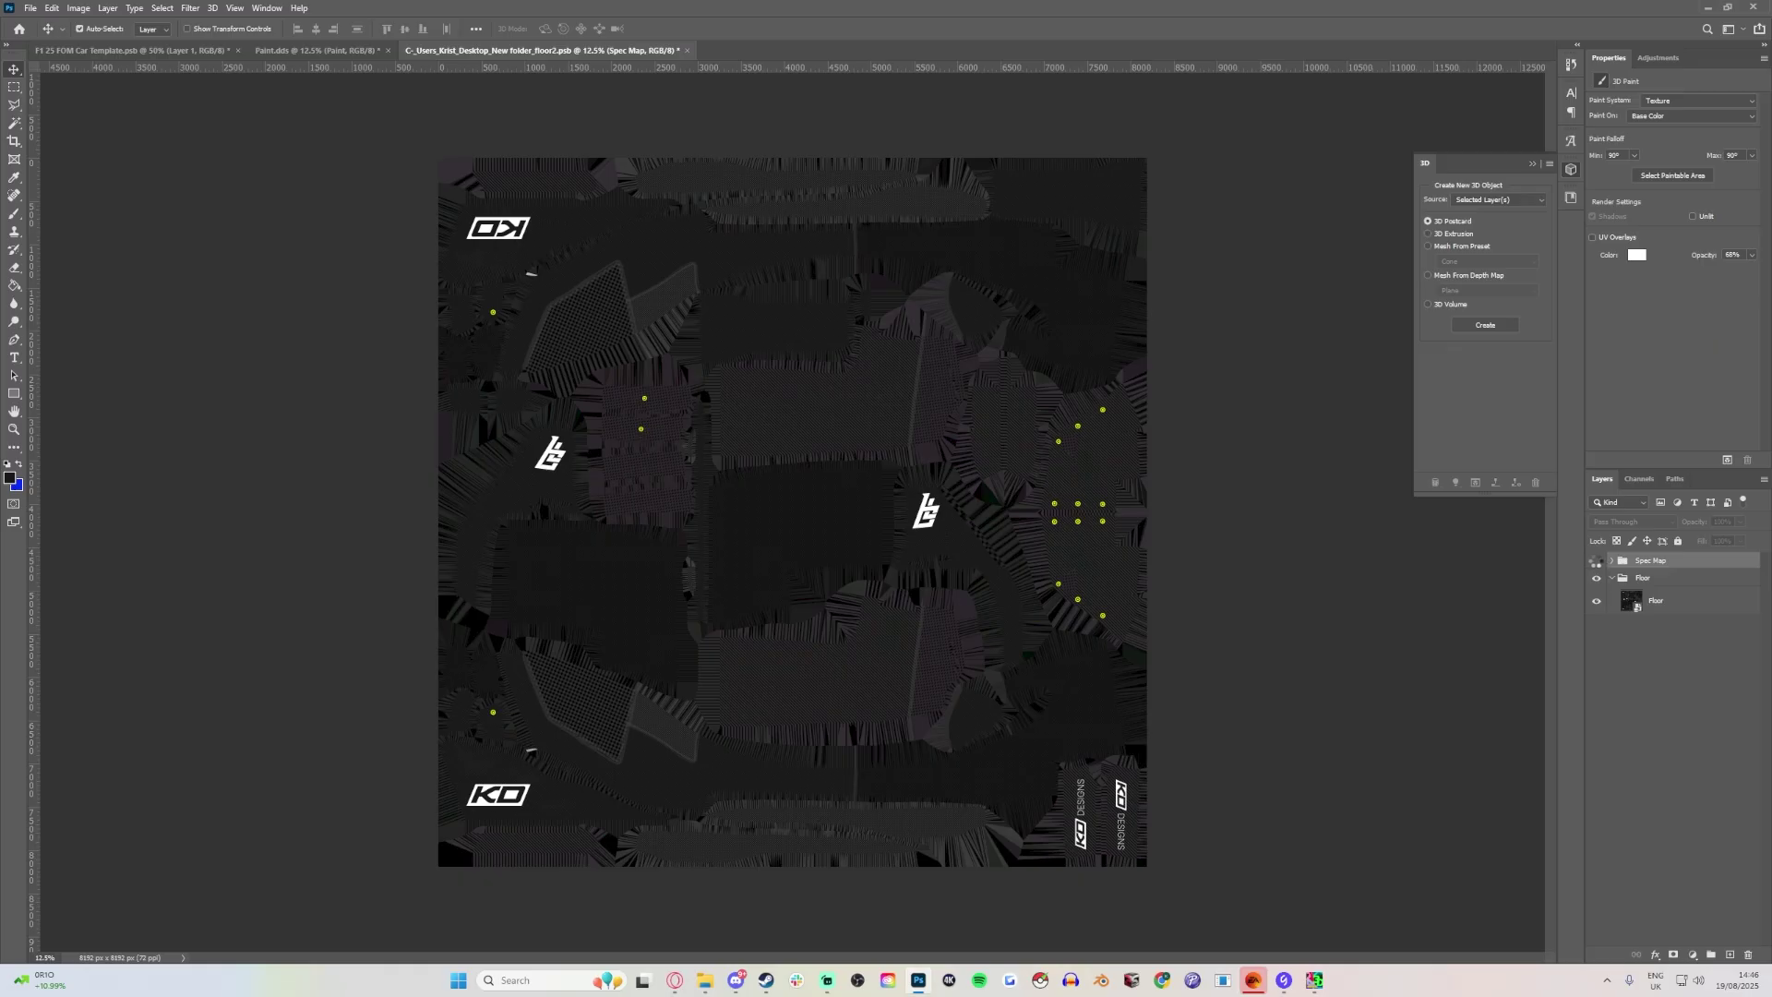
Show the Spec Map, save it as 'Floor Spec Map' DDS, and close the floor document.
click(1596, 560)
key(ctrl+shift+s)
click(228, 512)
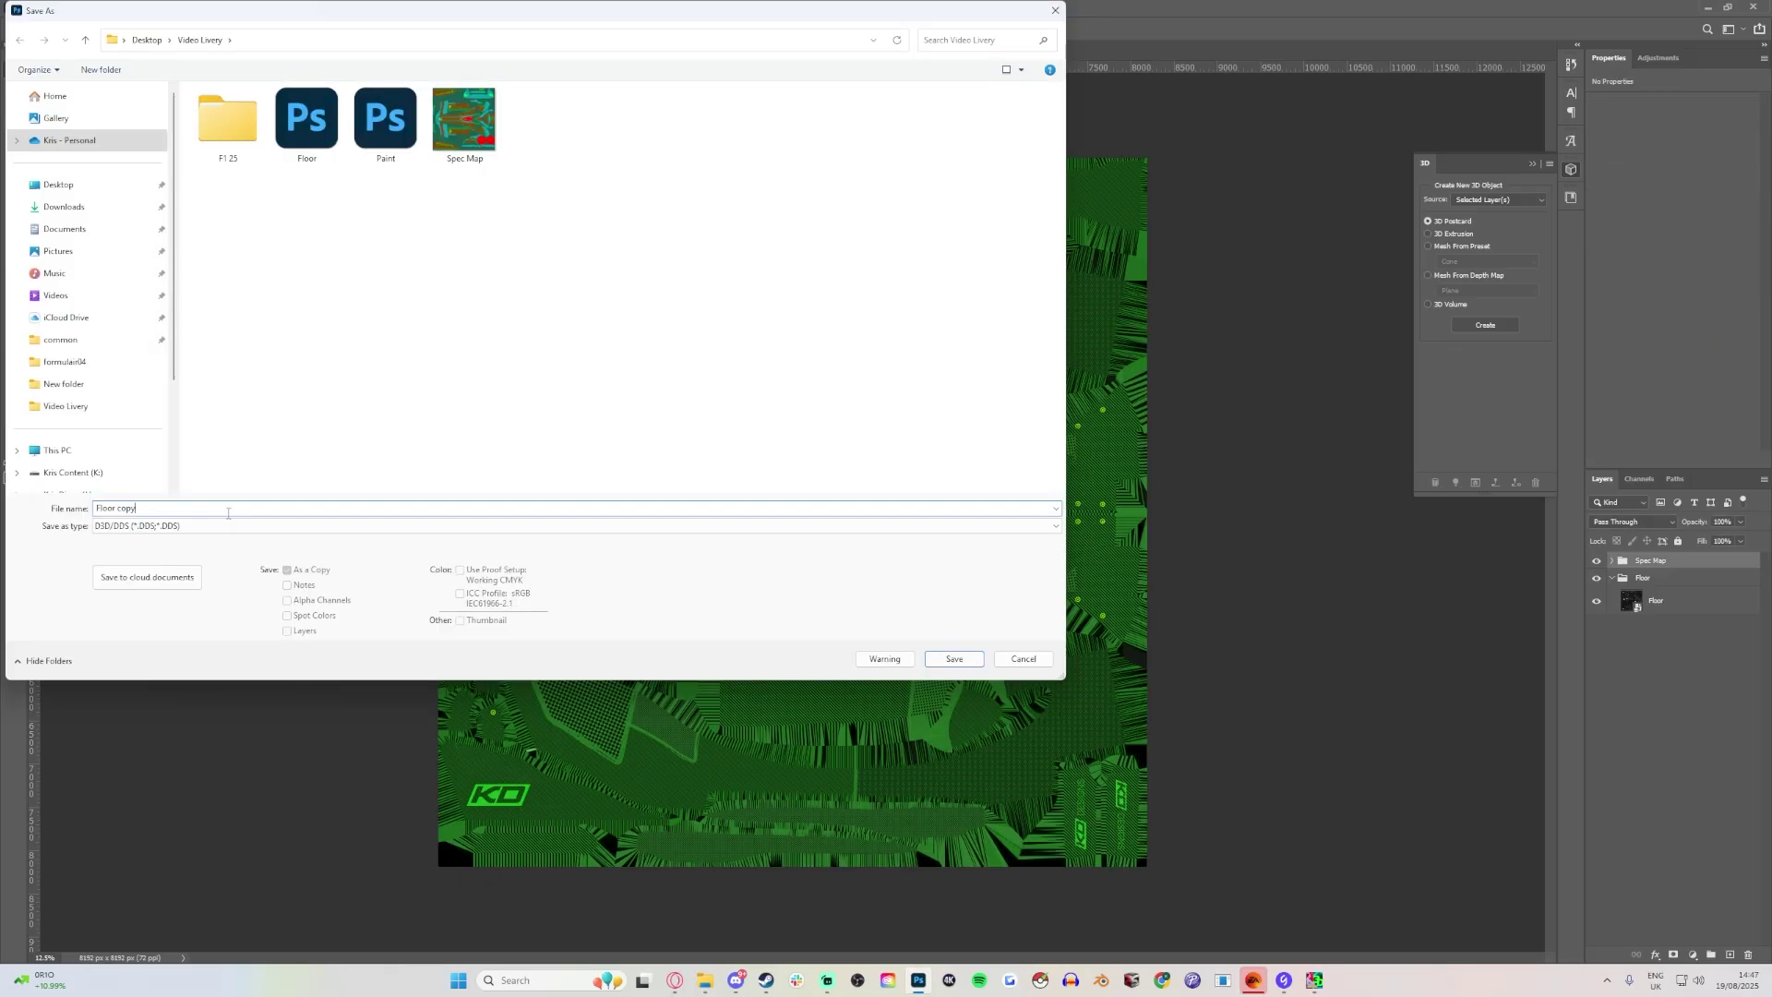
key(ctrl+a)
text(Floor Spec Map)
key(Return)
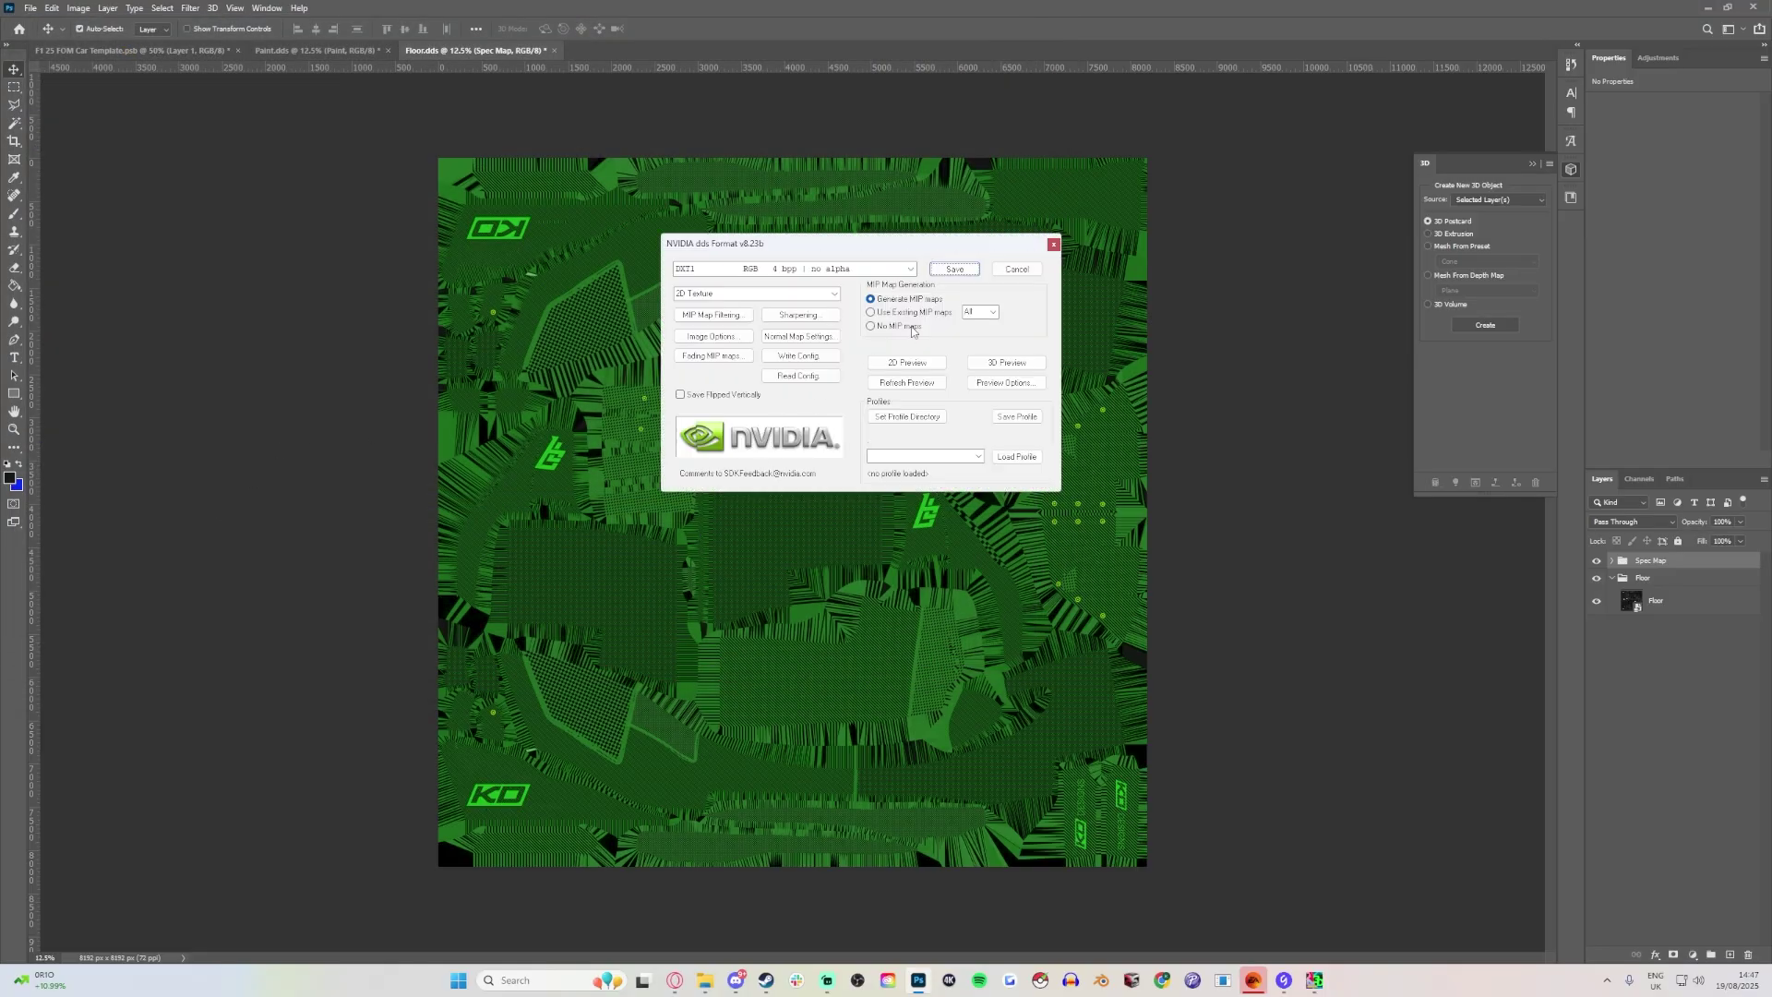
click(954, 269)
click(554, 50)
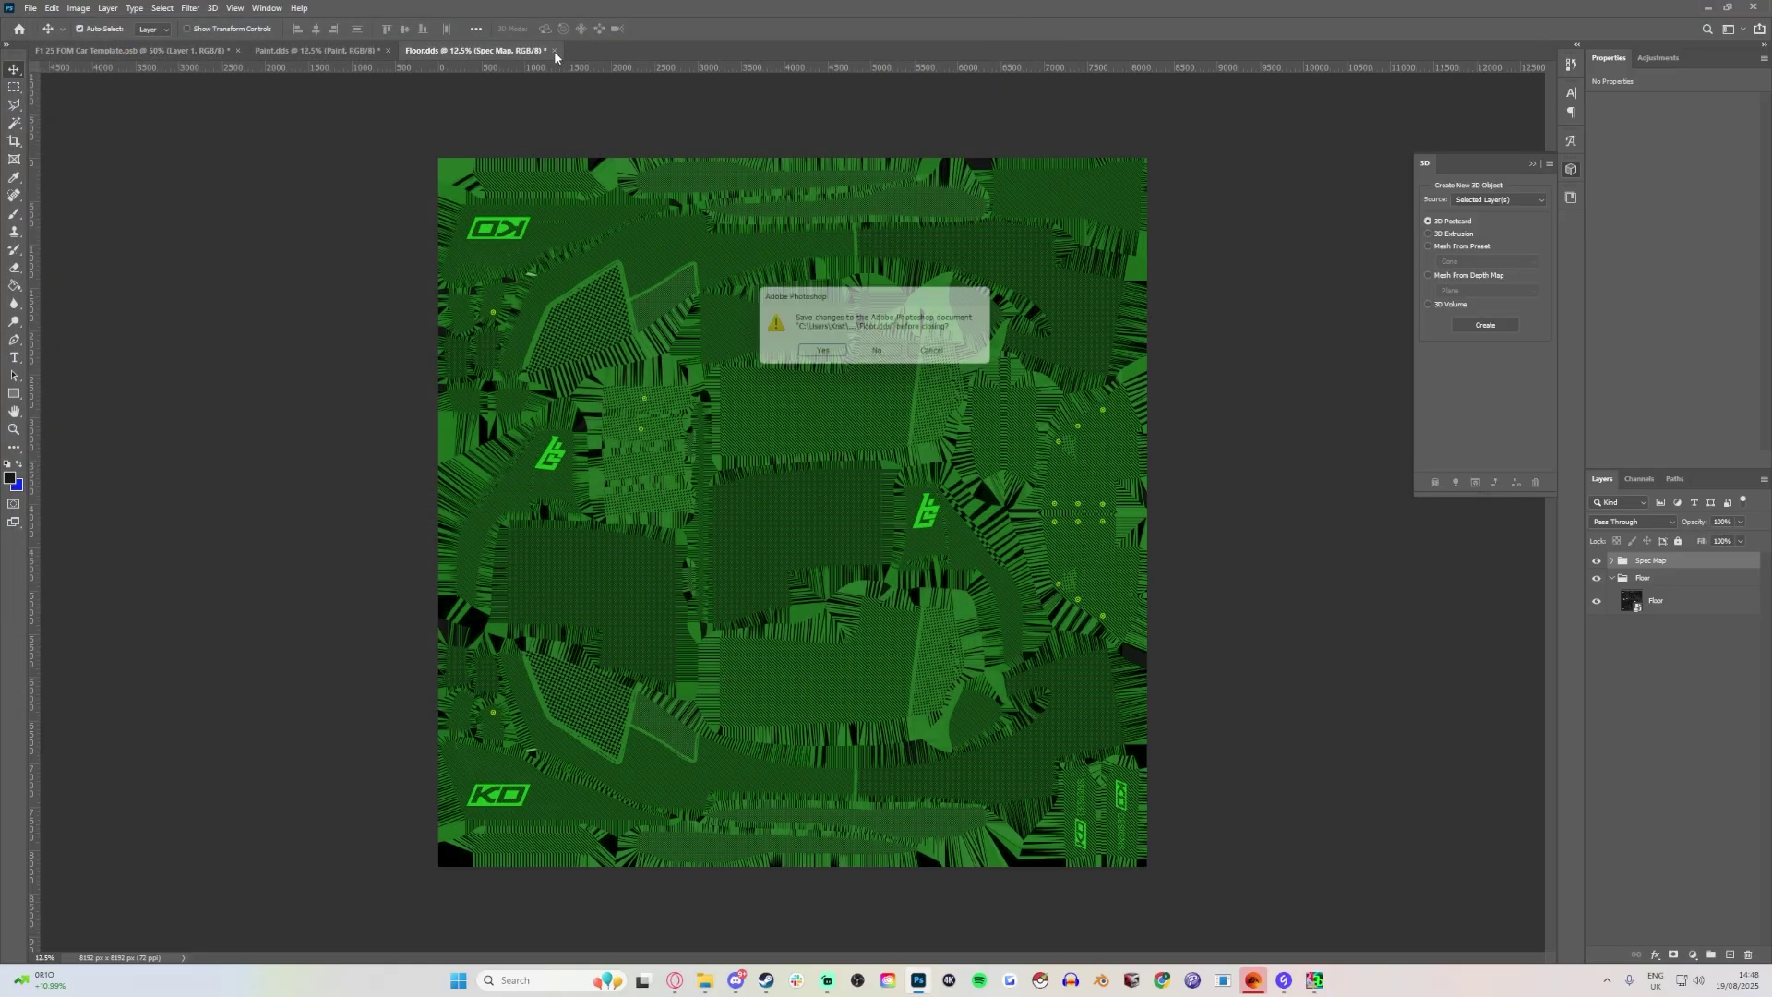
click(838, 353)
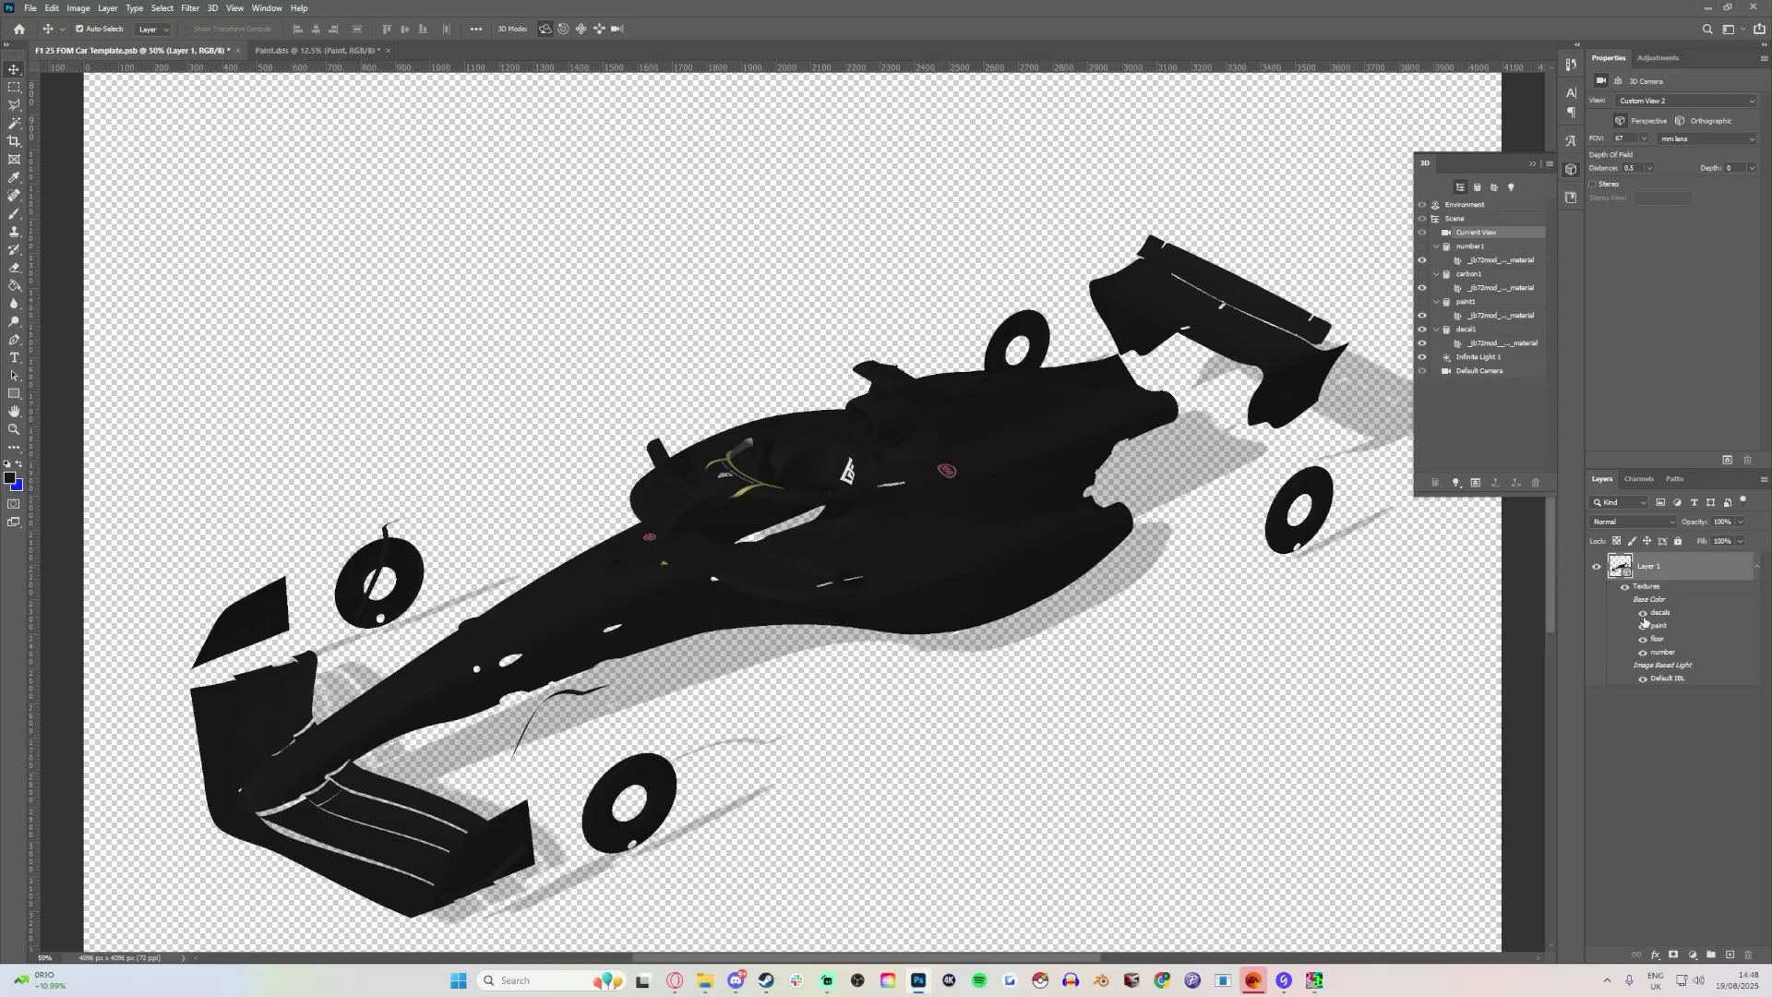
Open the decals texture and add a new black Alpha 1 channel in the Channels panel.
double_click(1660, 614)
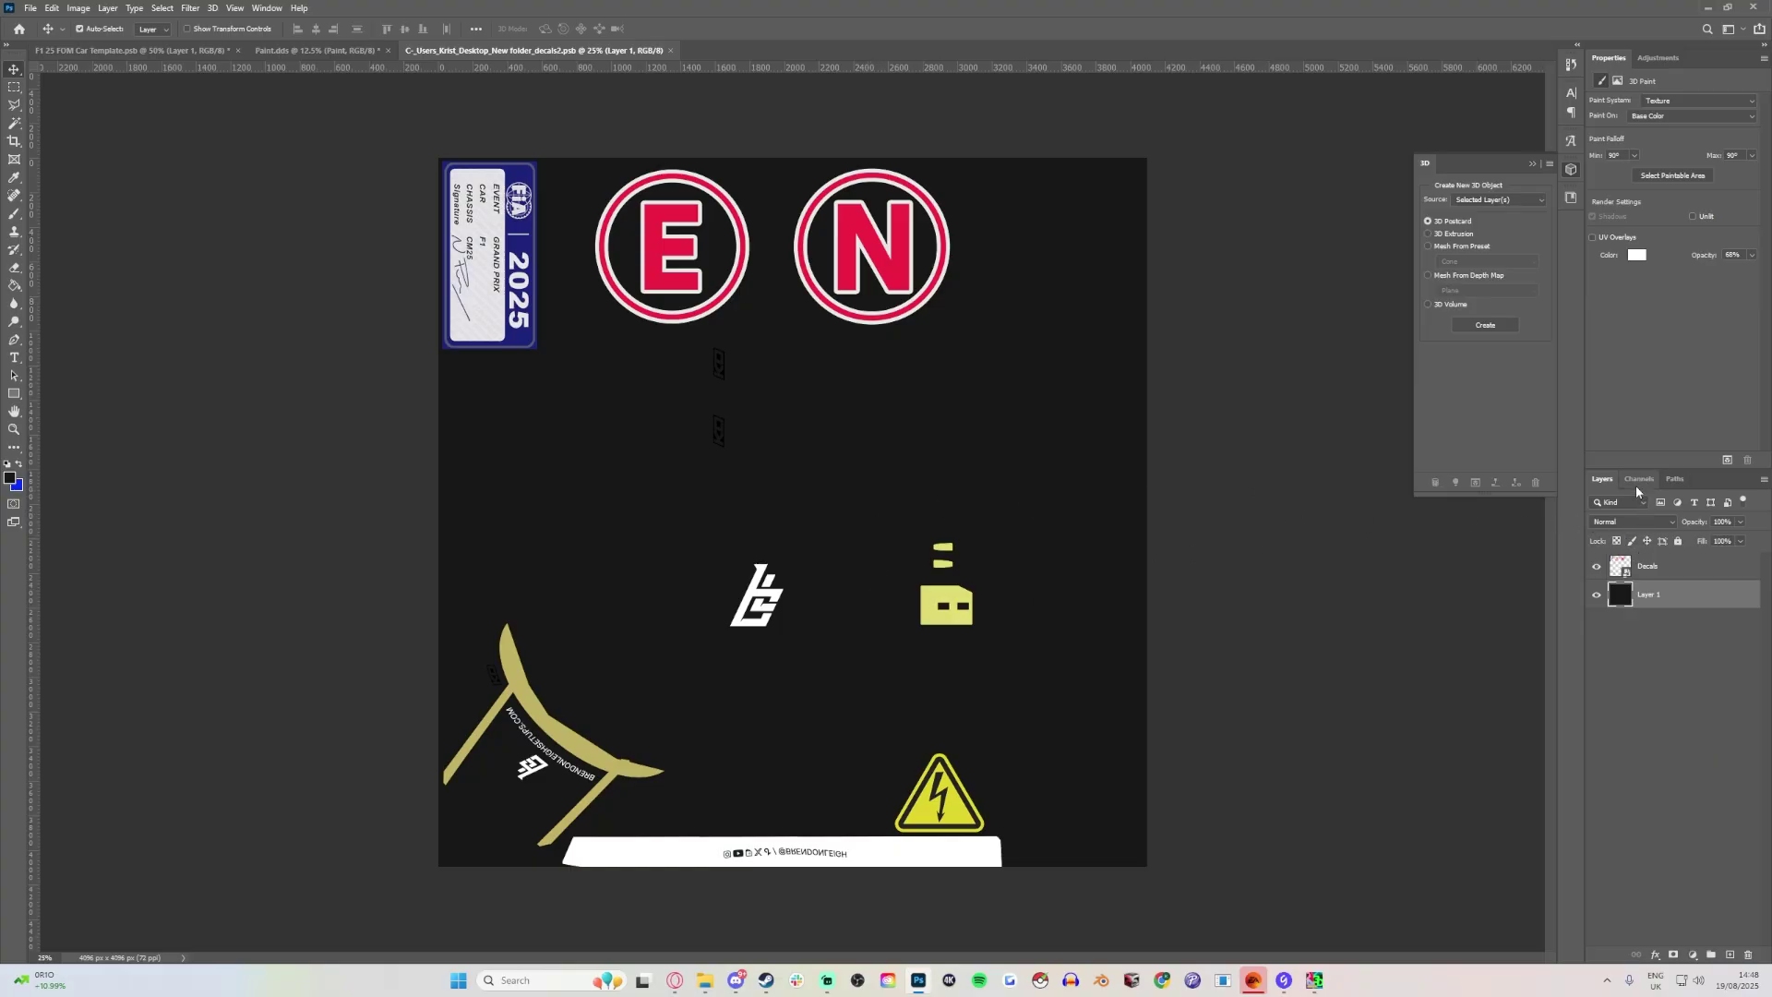
click(1637, 489)
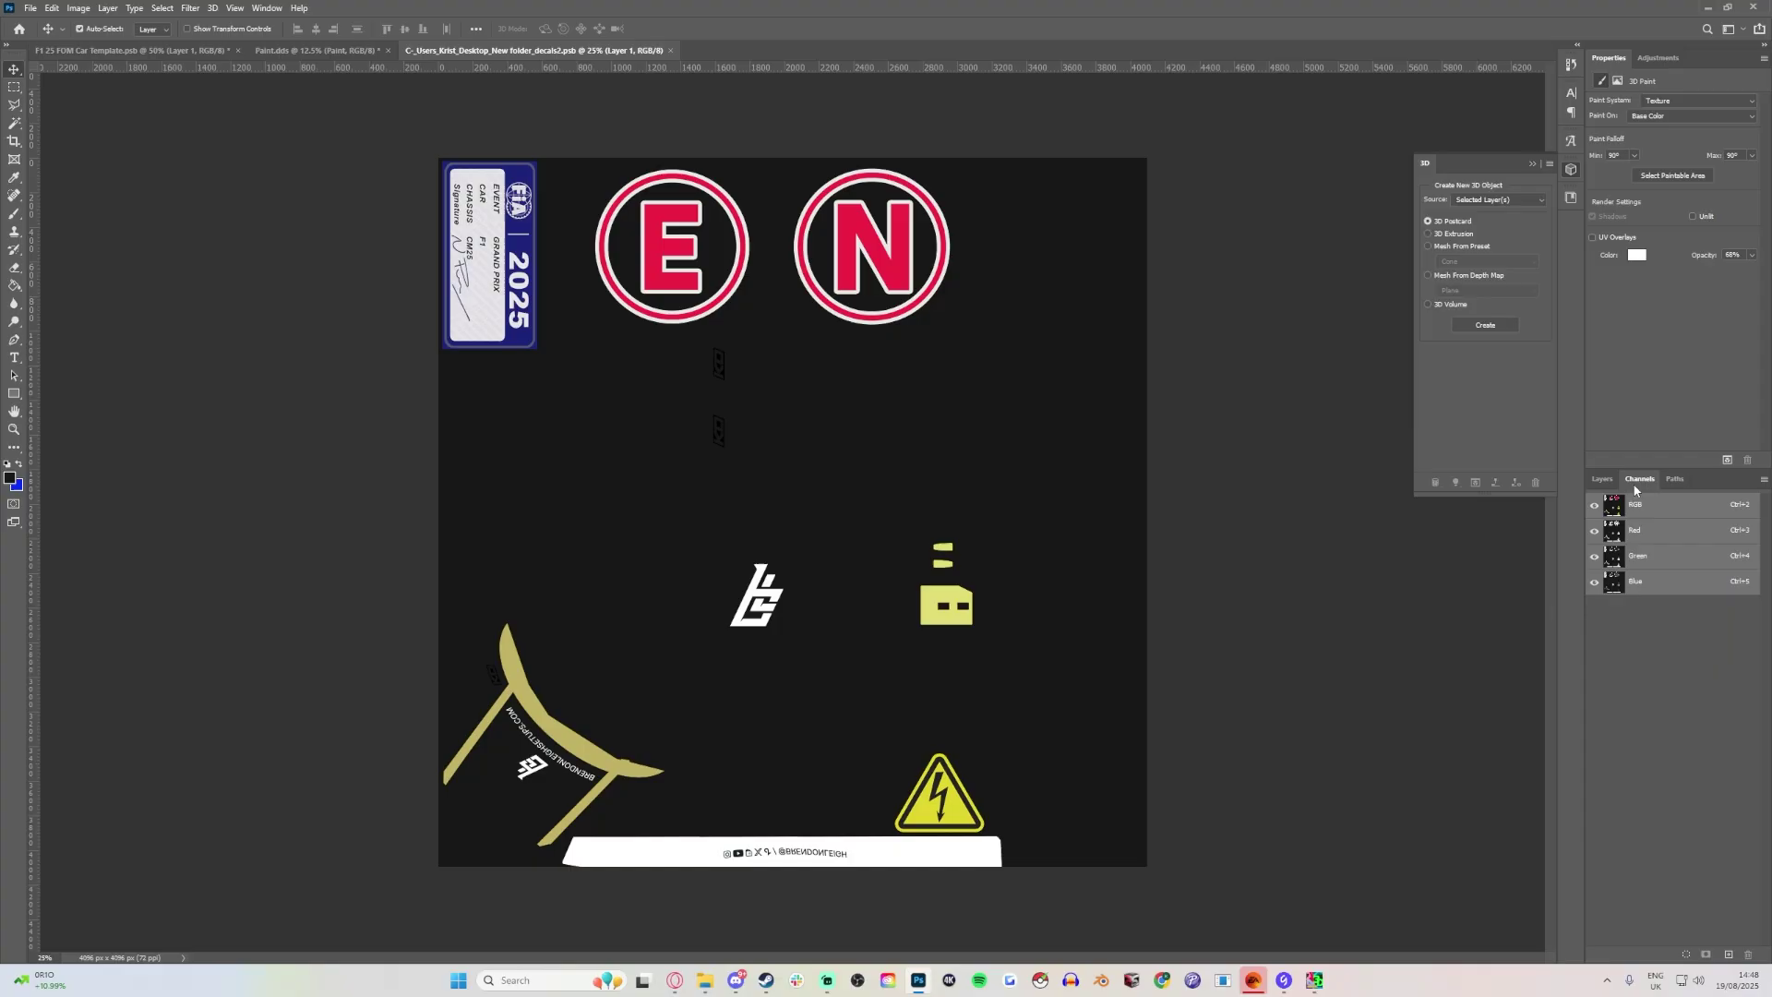
click(1729, 955)
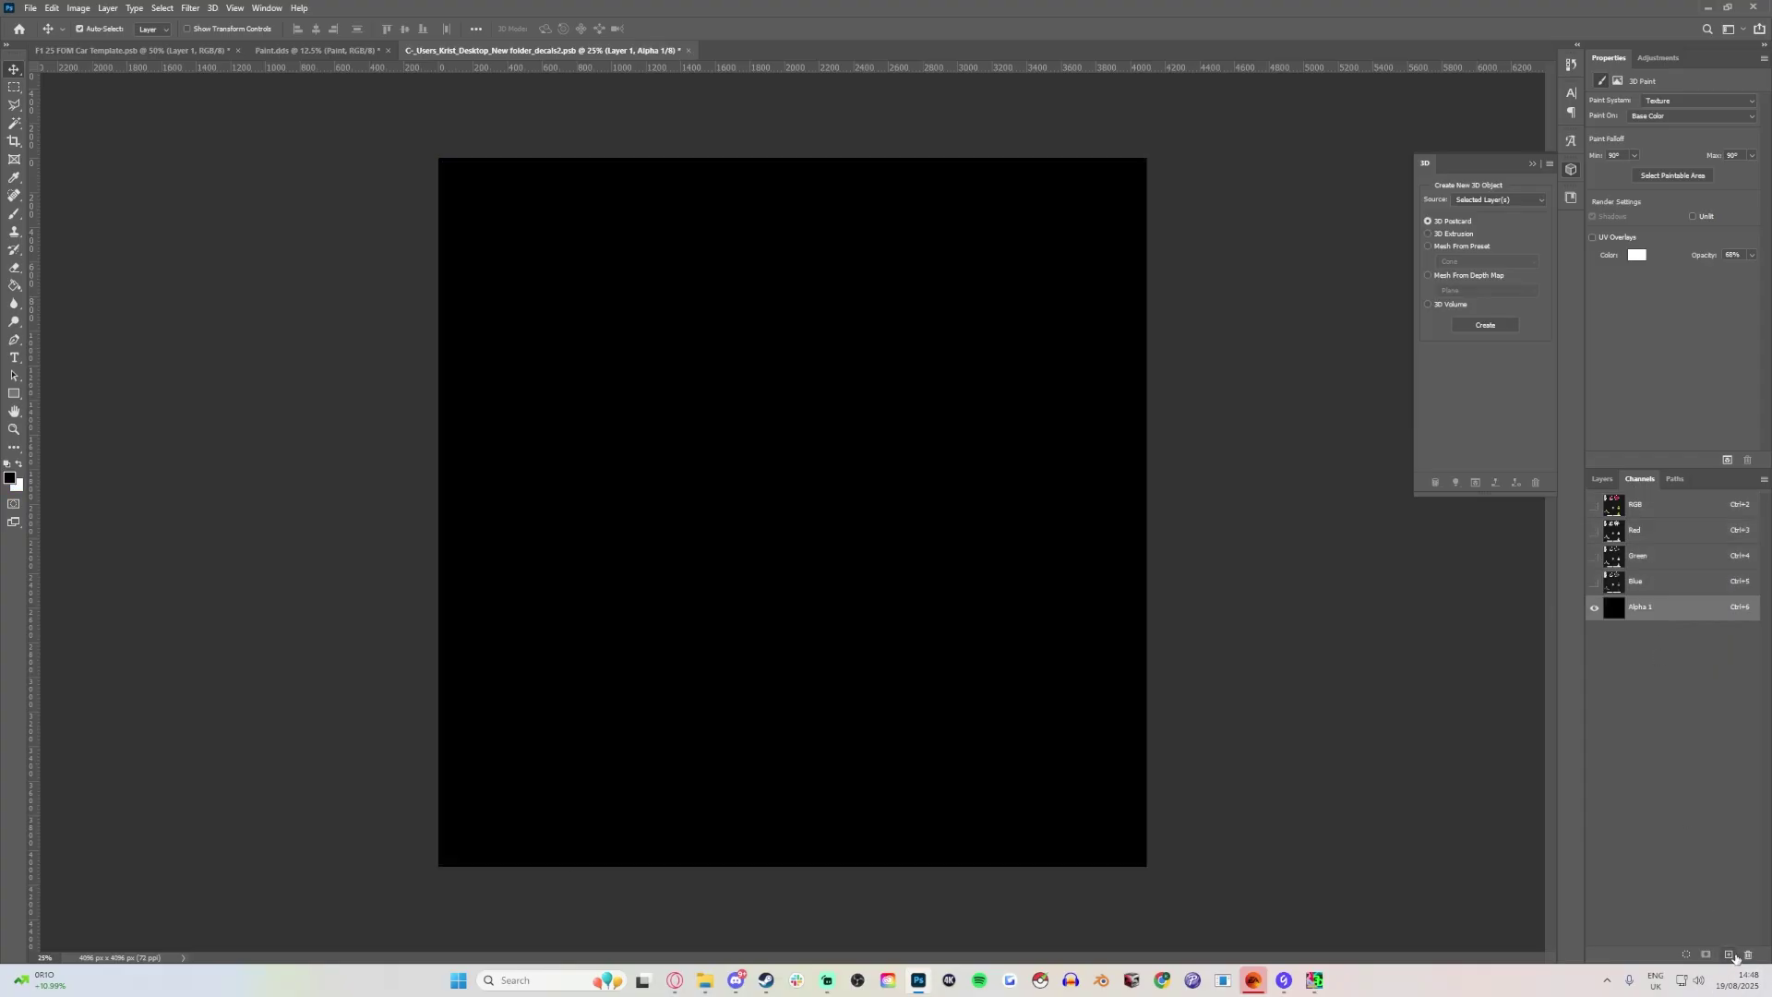
click(1608, 481)
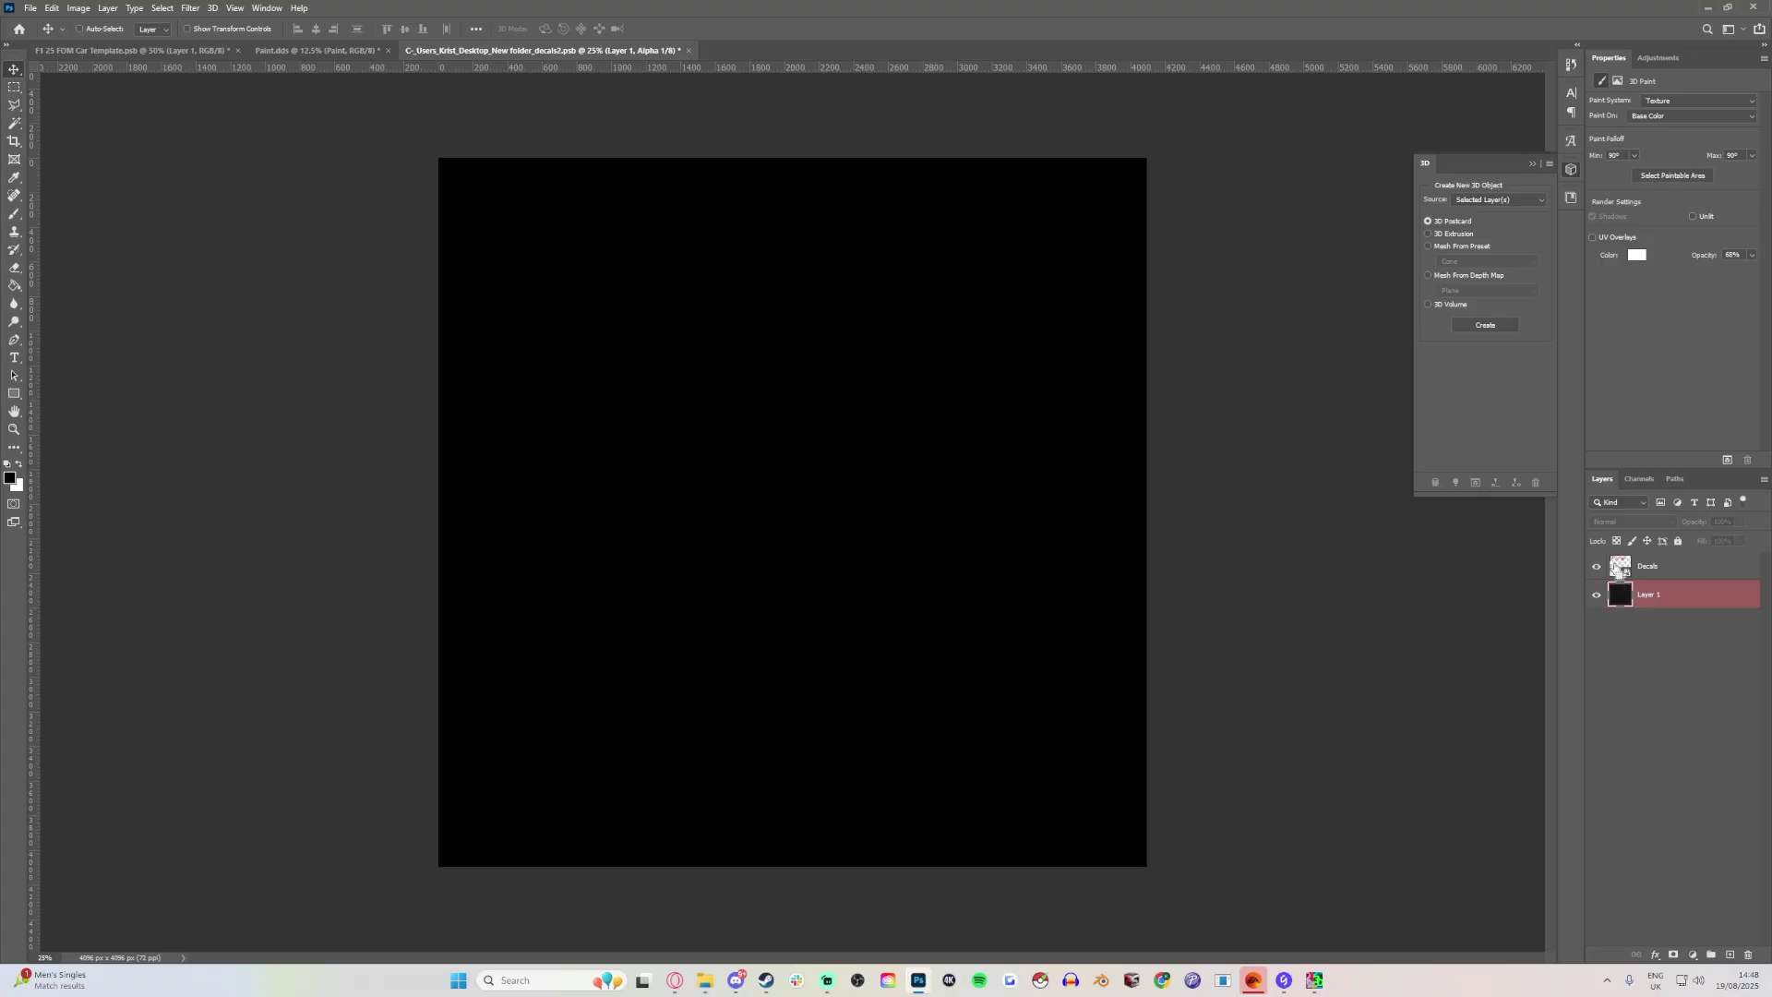
Load the Decals layer's shapes as a selection and fill it white in Alpha 1.
ctrl+click(1619, 571)
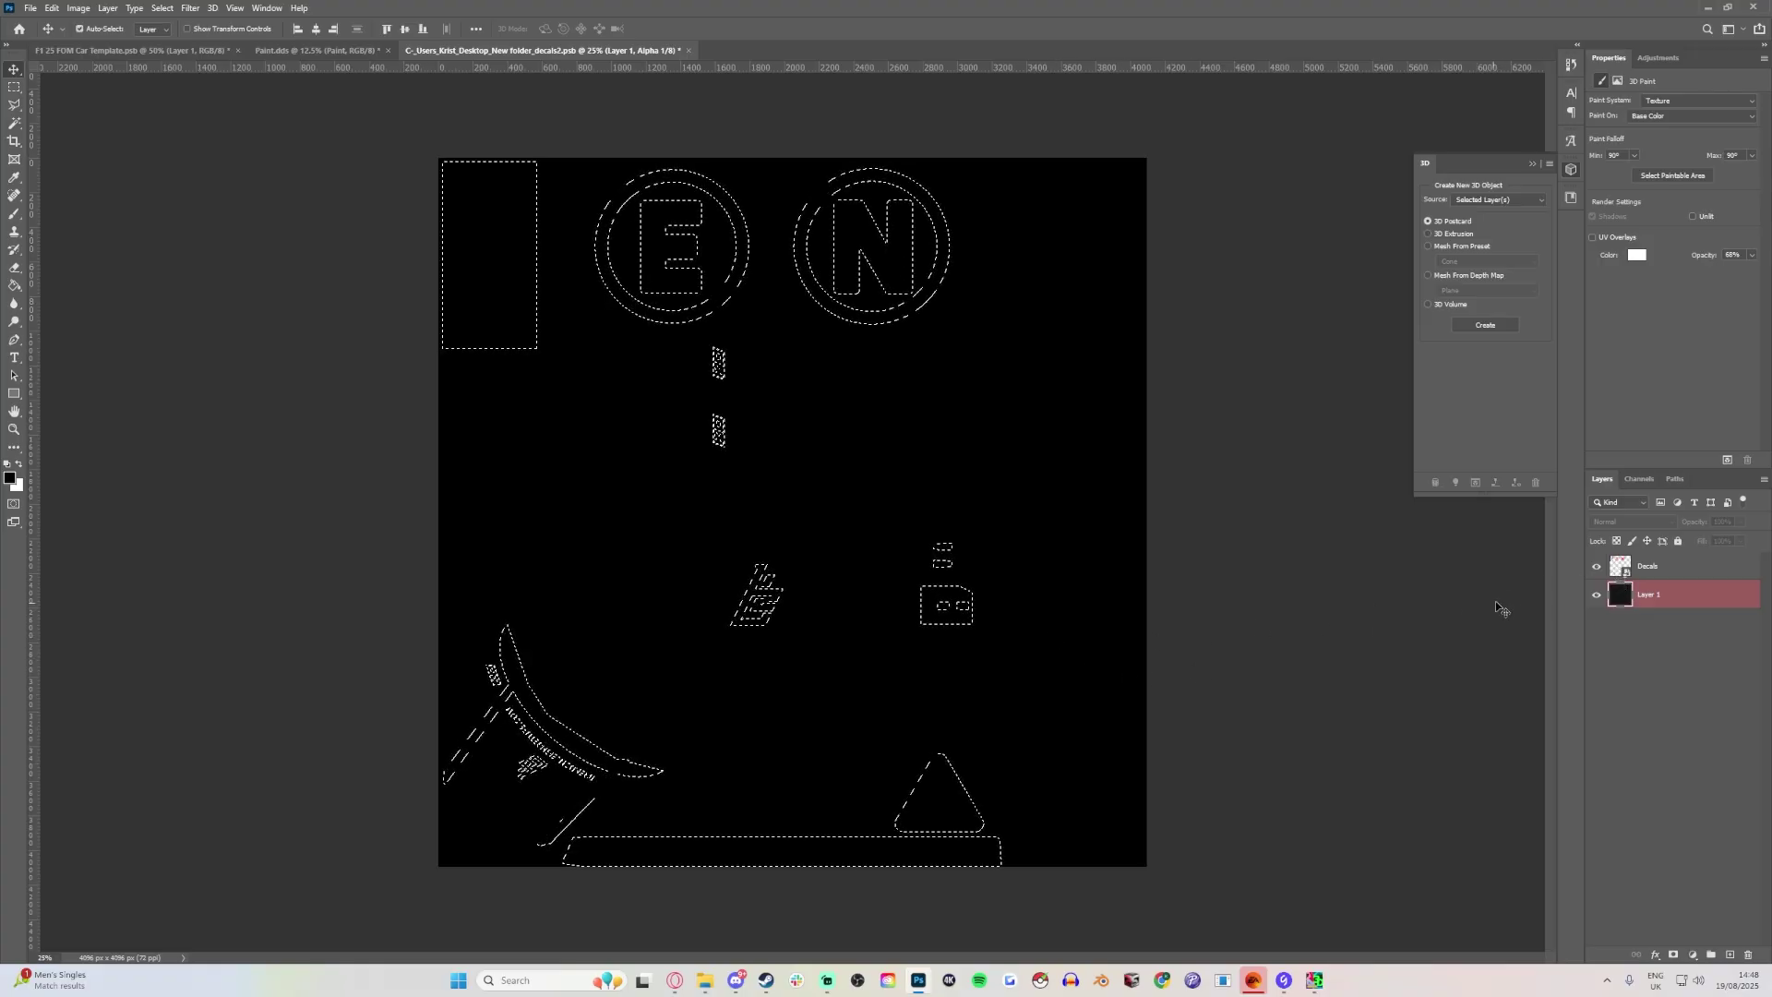
click(1631, 480)
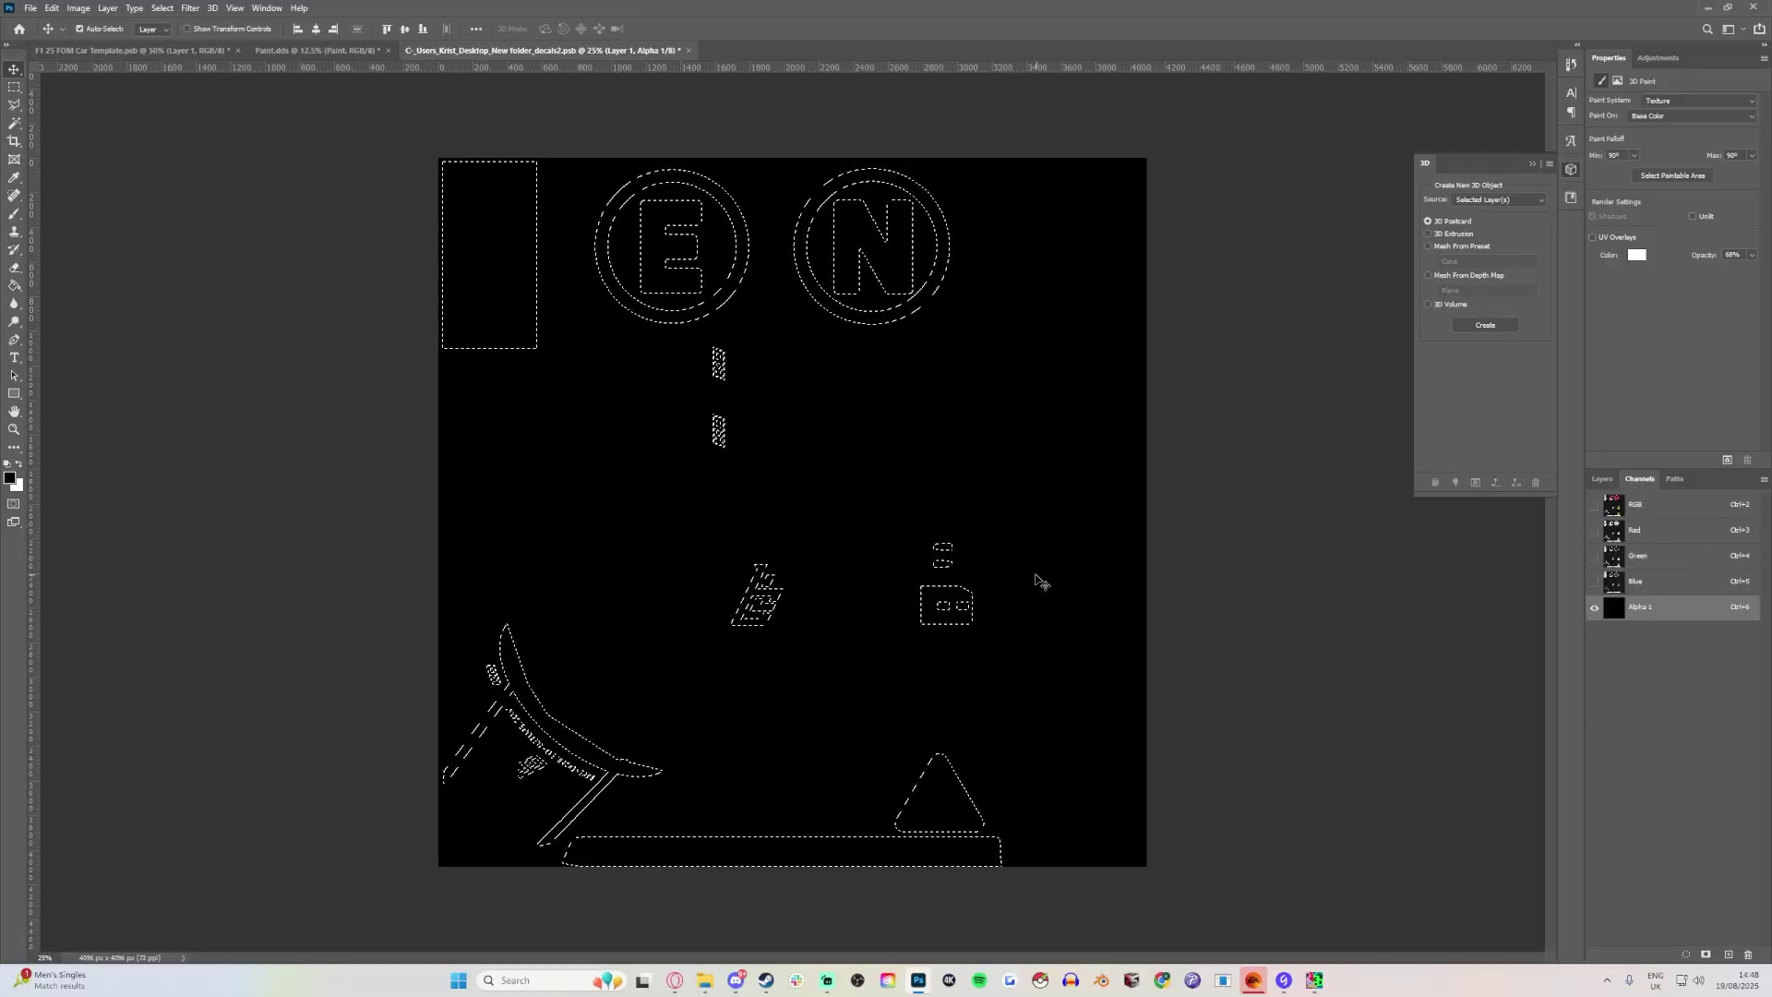
click(19, 467)
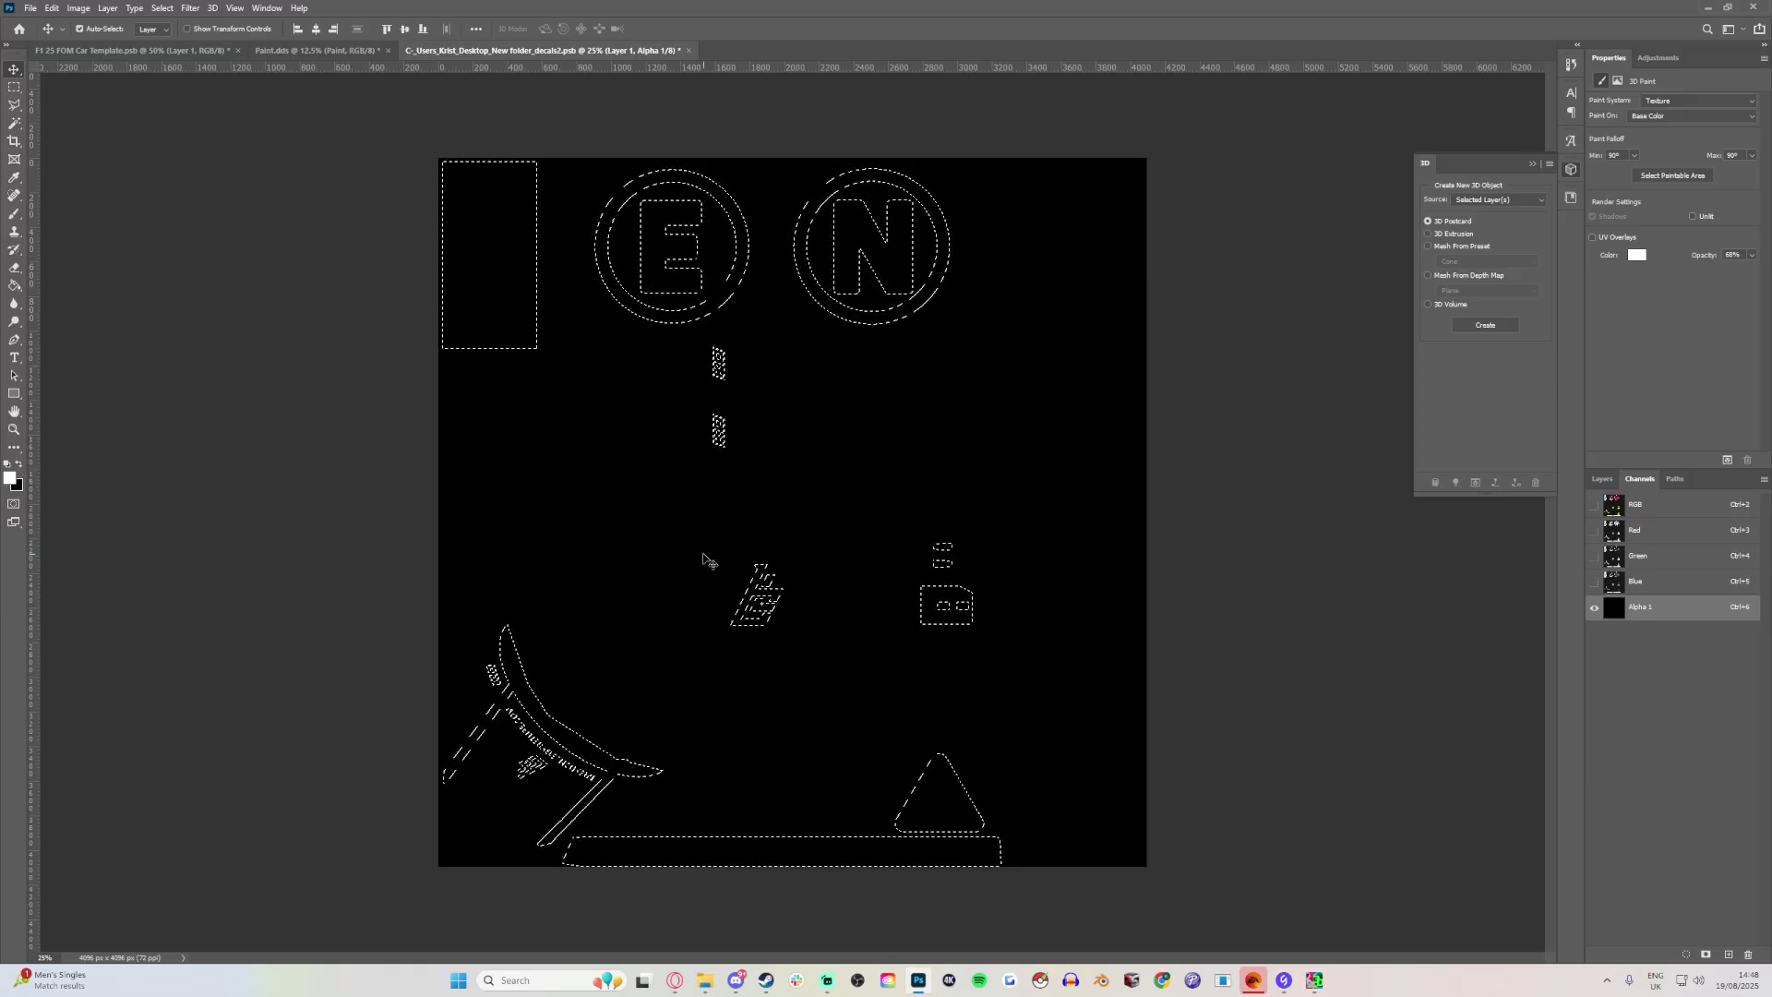
key(g)
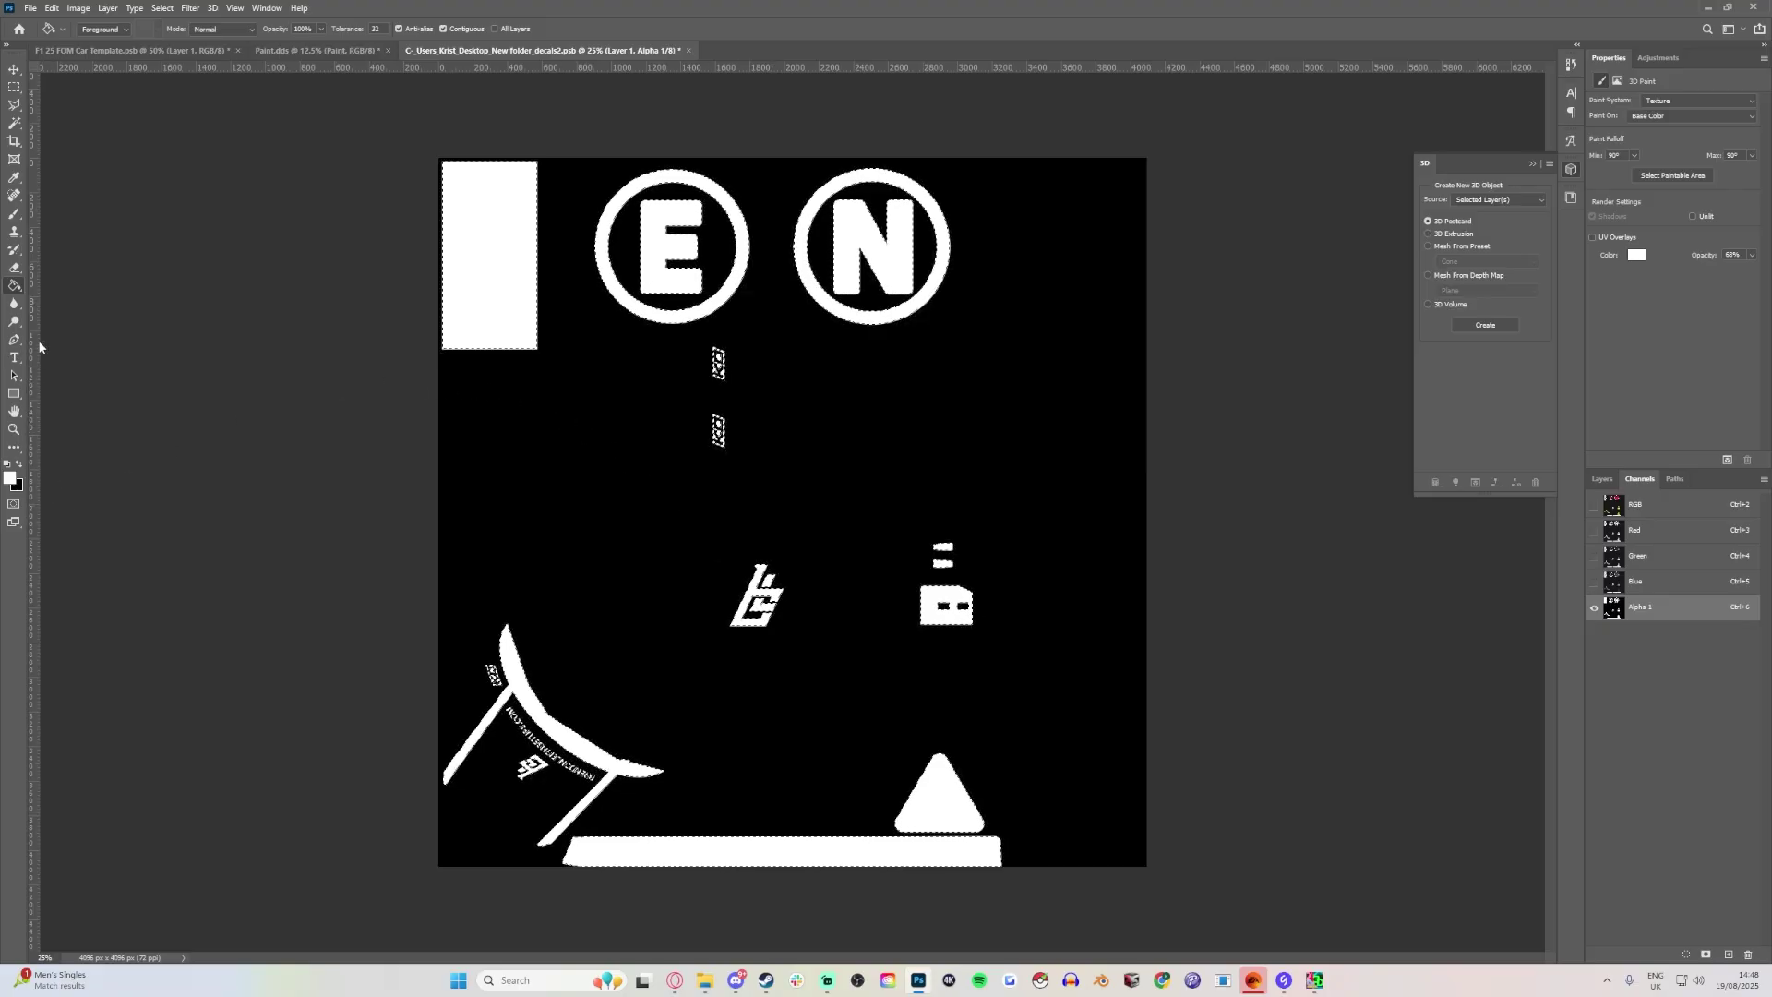
Set a 511 px brush, clear the selection, and return to the full-colour RGB view.
click(14, 213)
click(100, 28)
drag(92, 74, 158, 74)
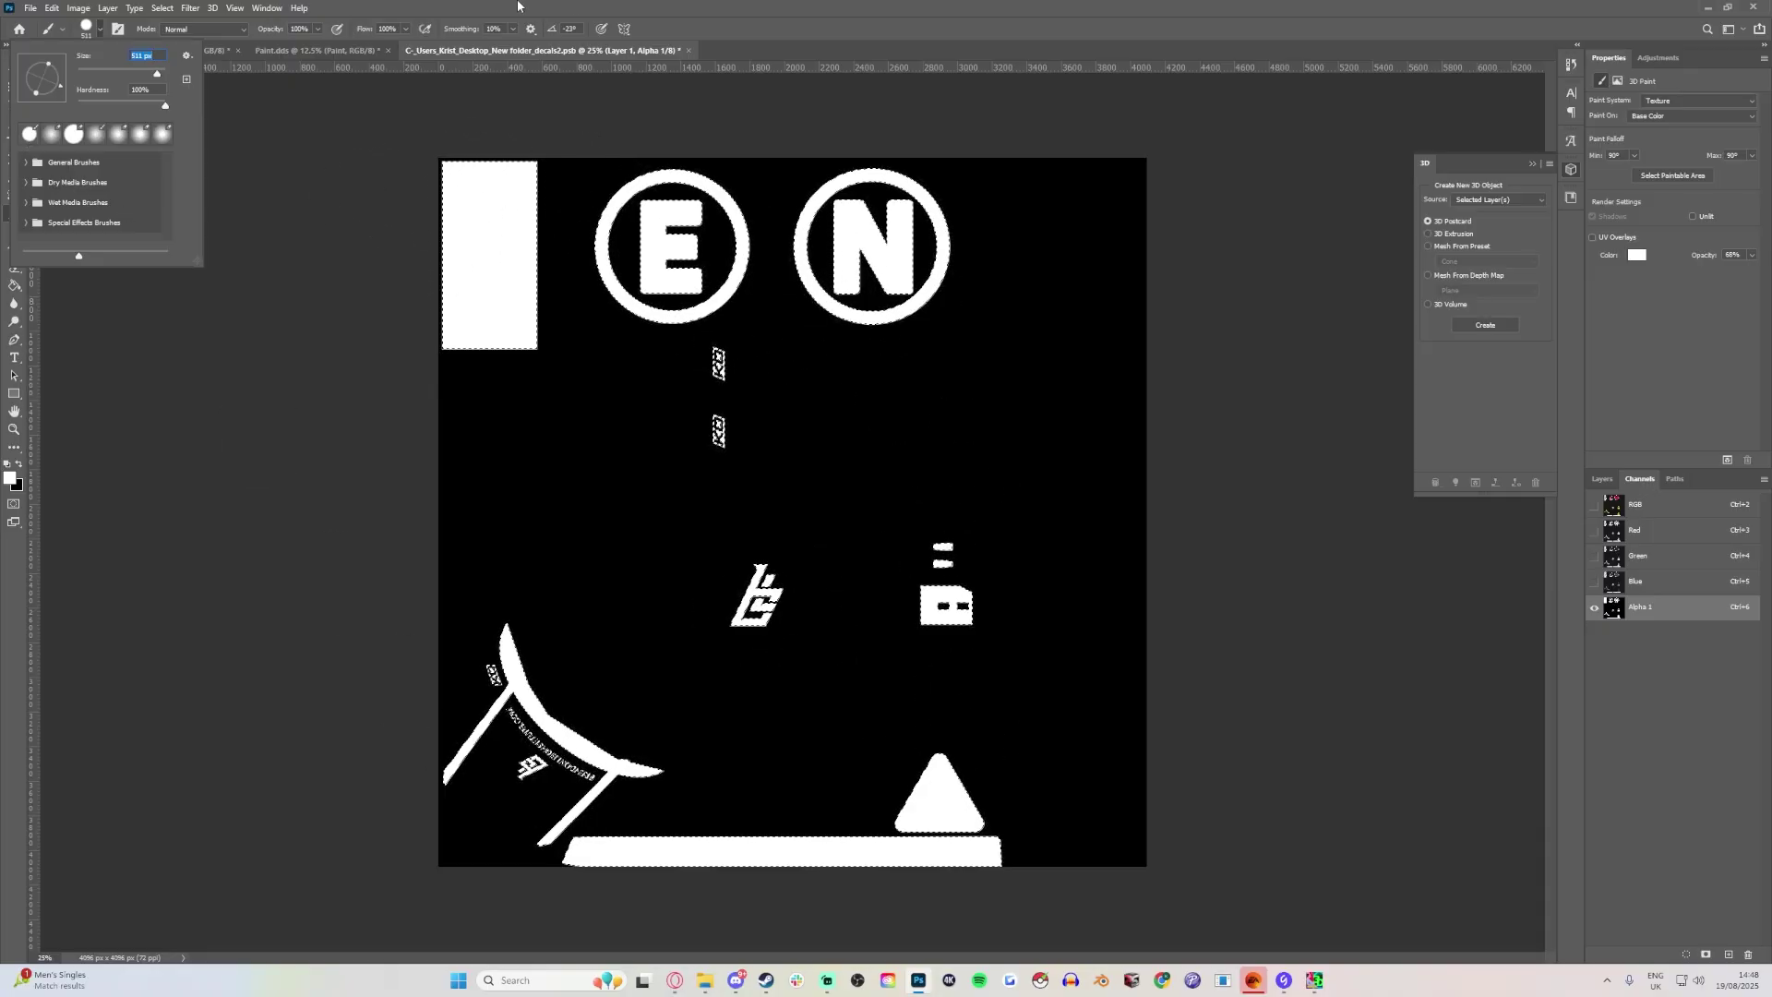
key(Return)
key(m)
click(366, 223)
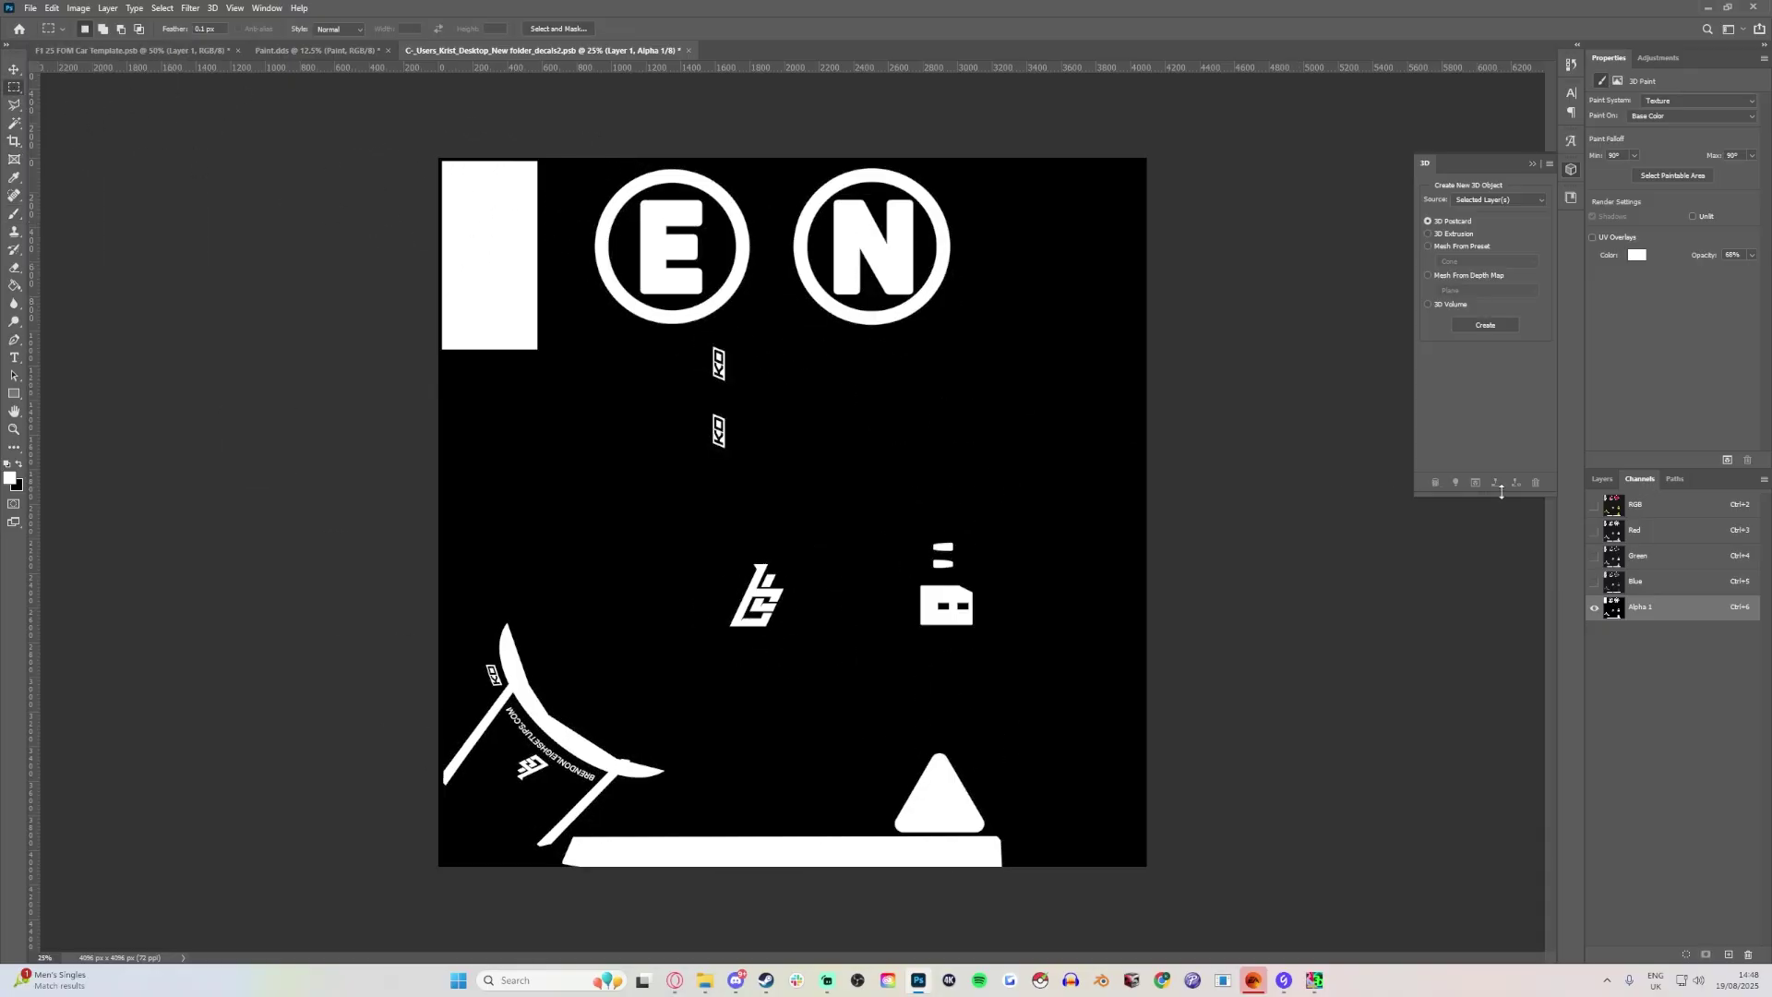
click(1641, 514)
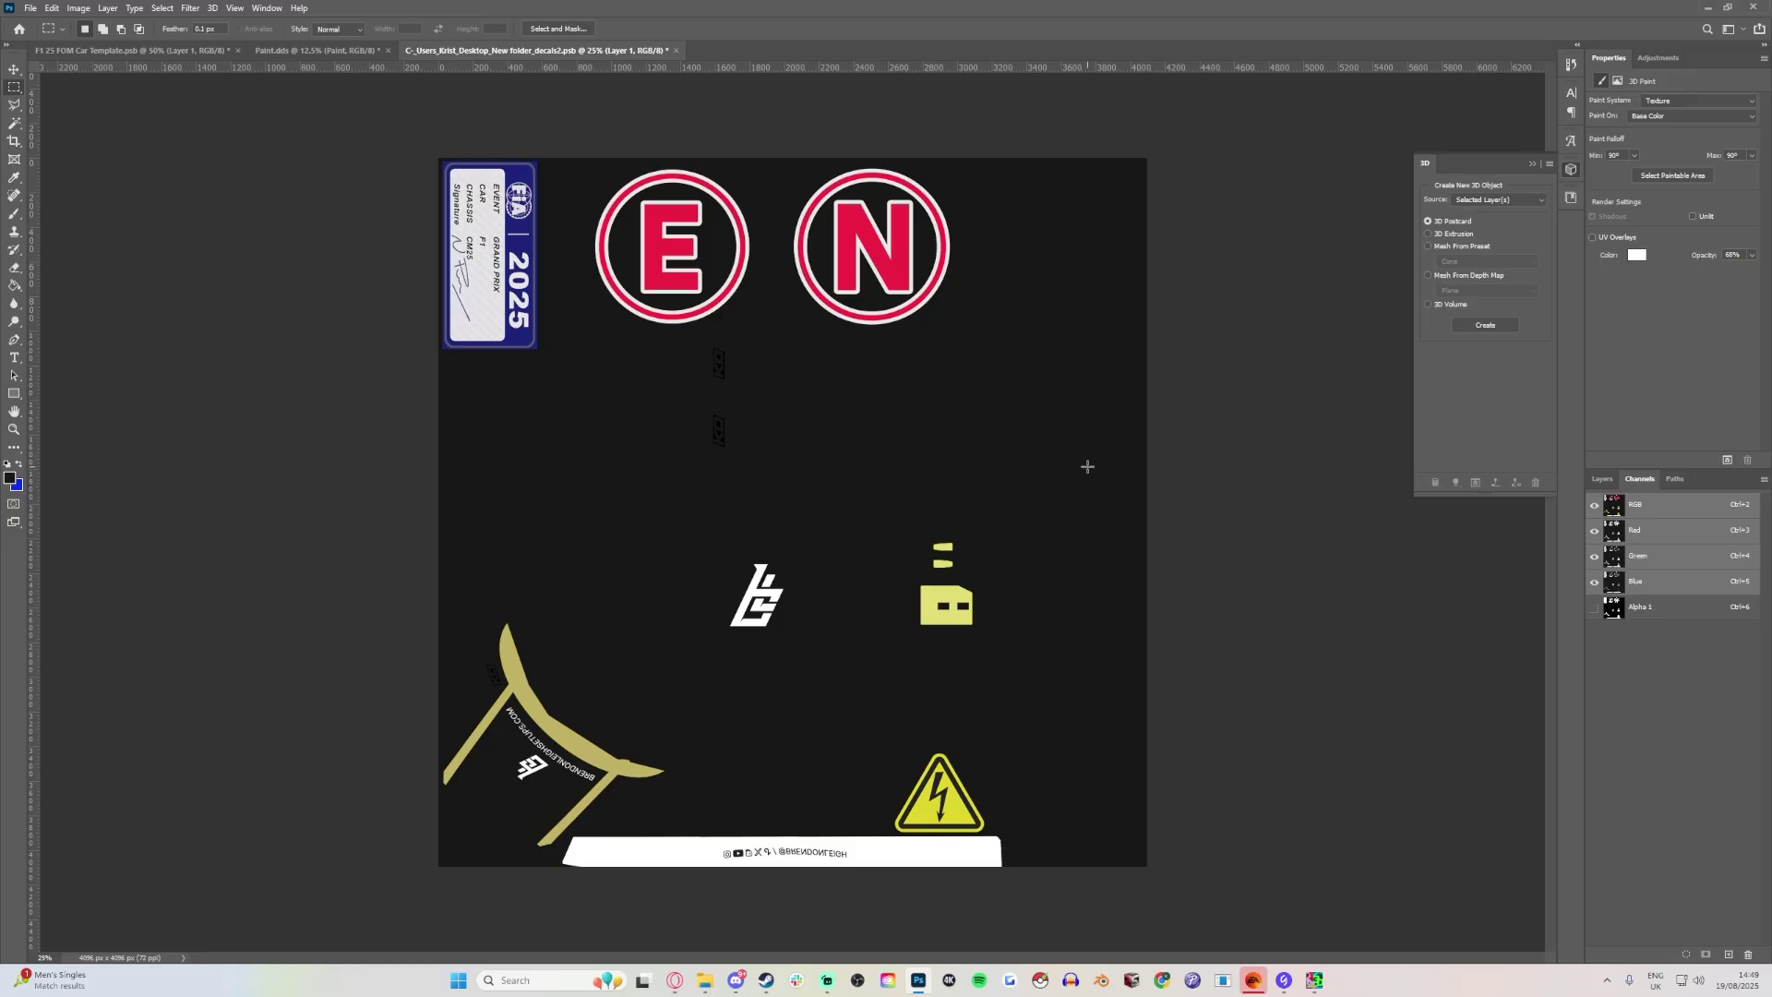
Save the decals as 'Decals' in the Desktop's Video Livery folder in Intel Texture Works DDS format.
click(31, 7)
click(126, 176)
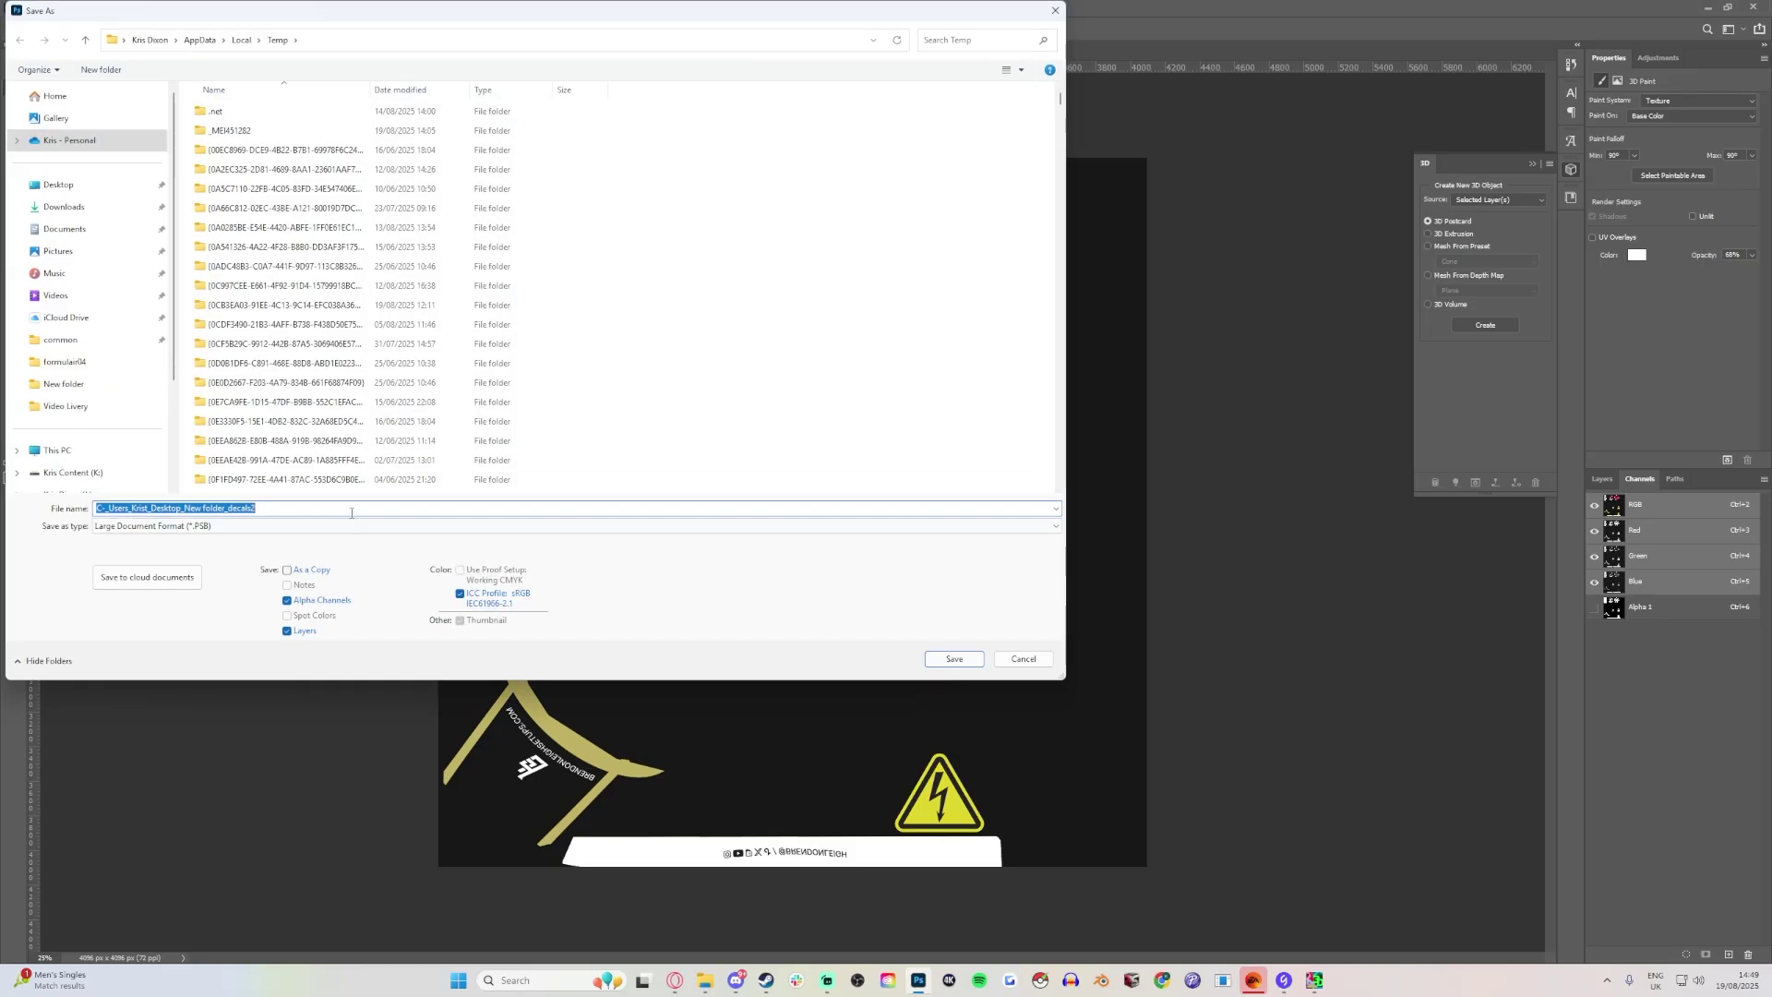
click(354, 526)
click(350, 560)
click(58, 185)
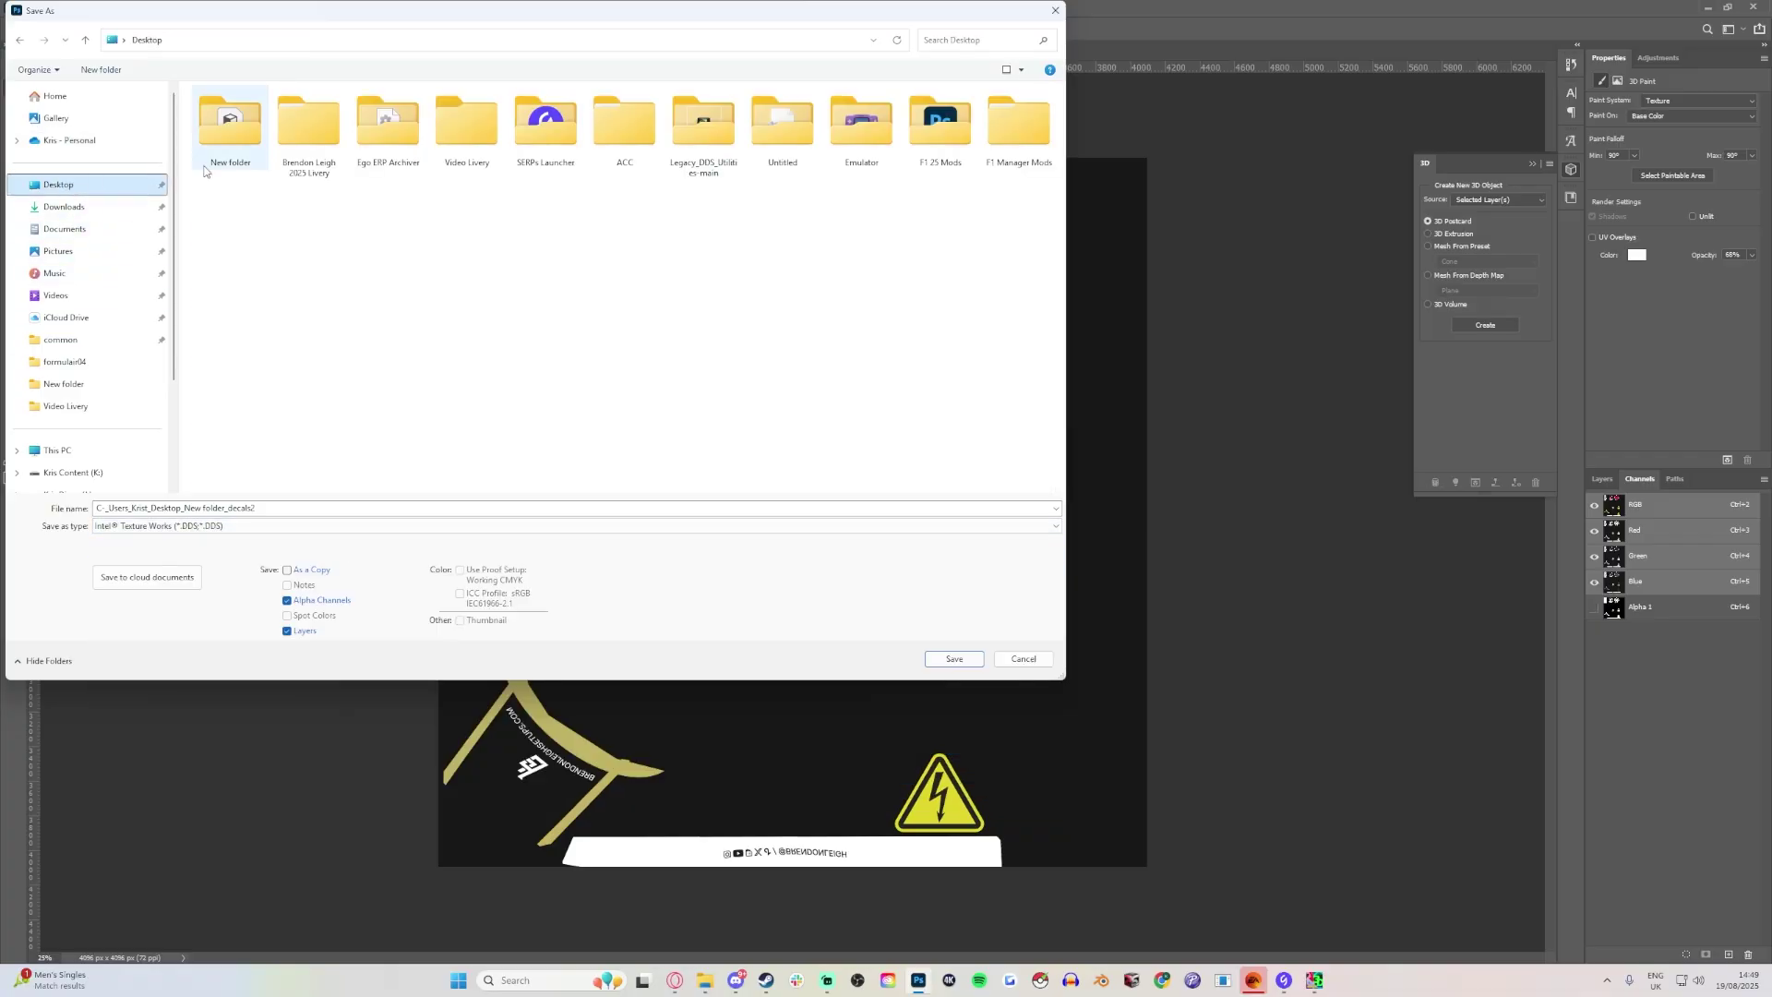
double_click(493, 131)
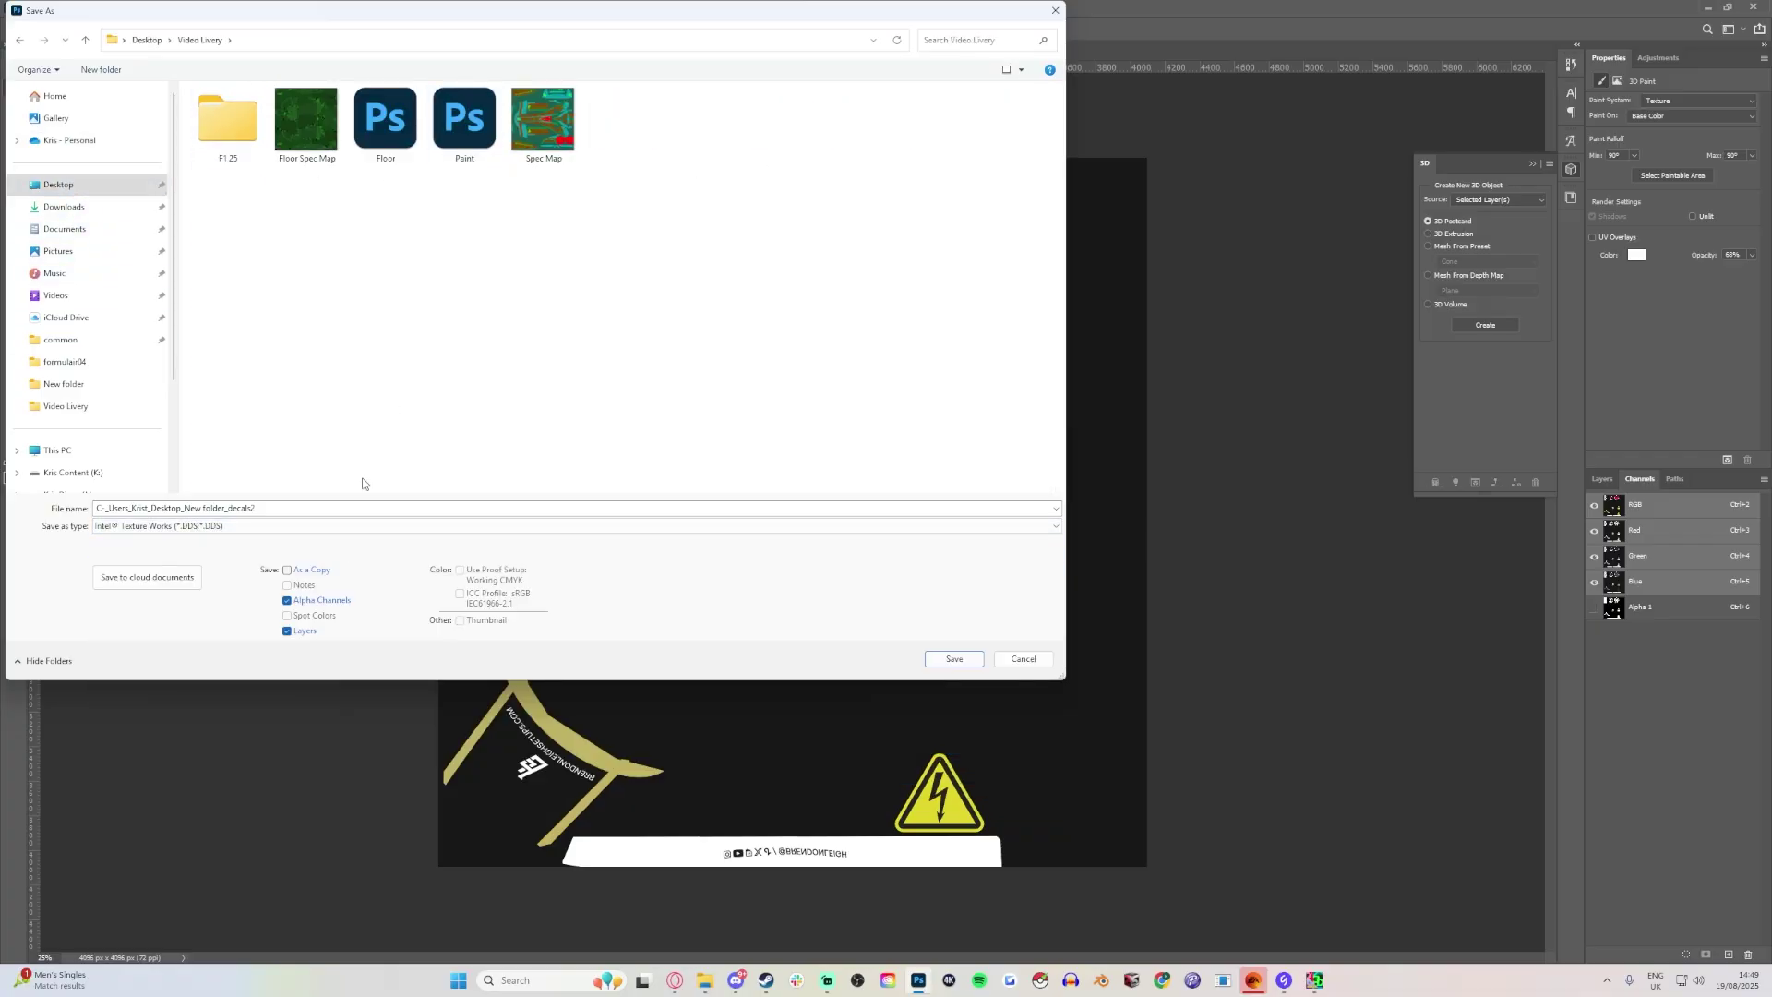
triple_click(308, 508)
text(Decals)
click(954, 659)
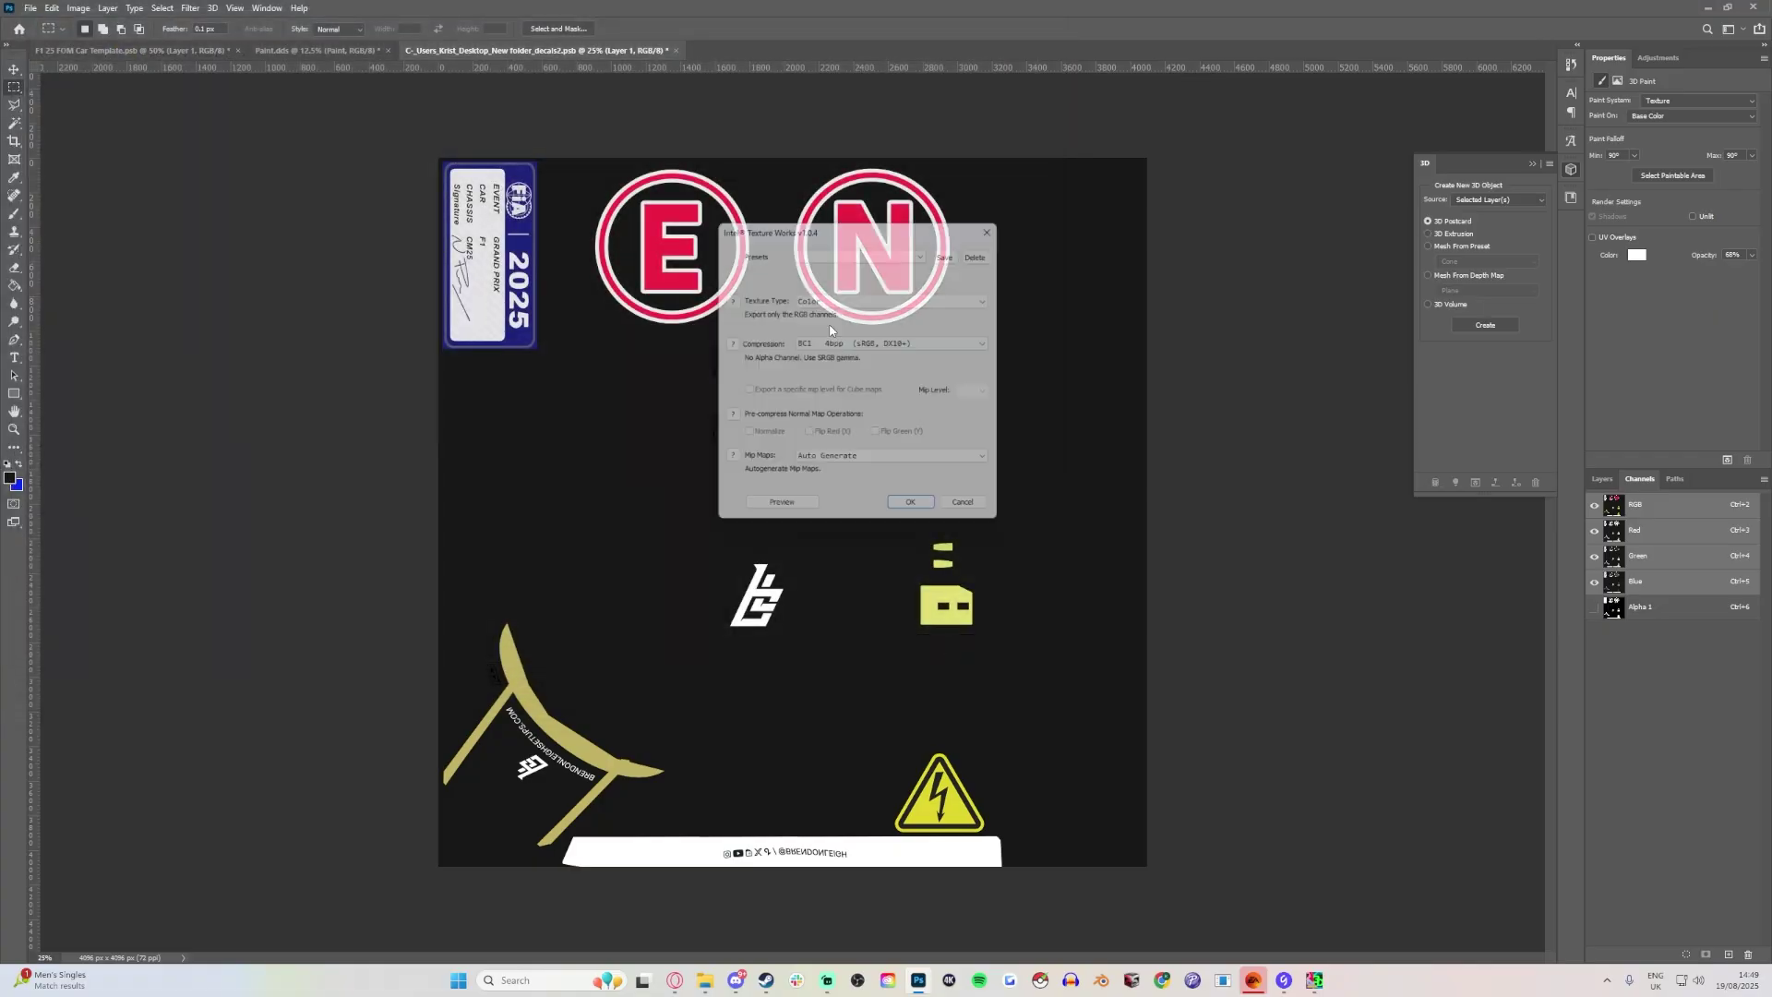
Export the texture as Color + Alpha with BC3 8bpp sRGB compression.
click(833, 299)
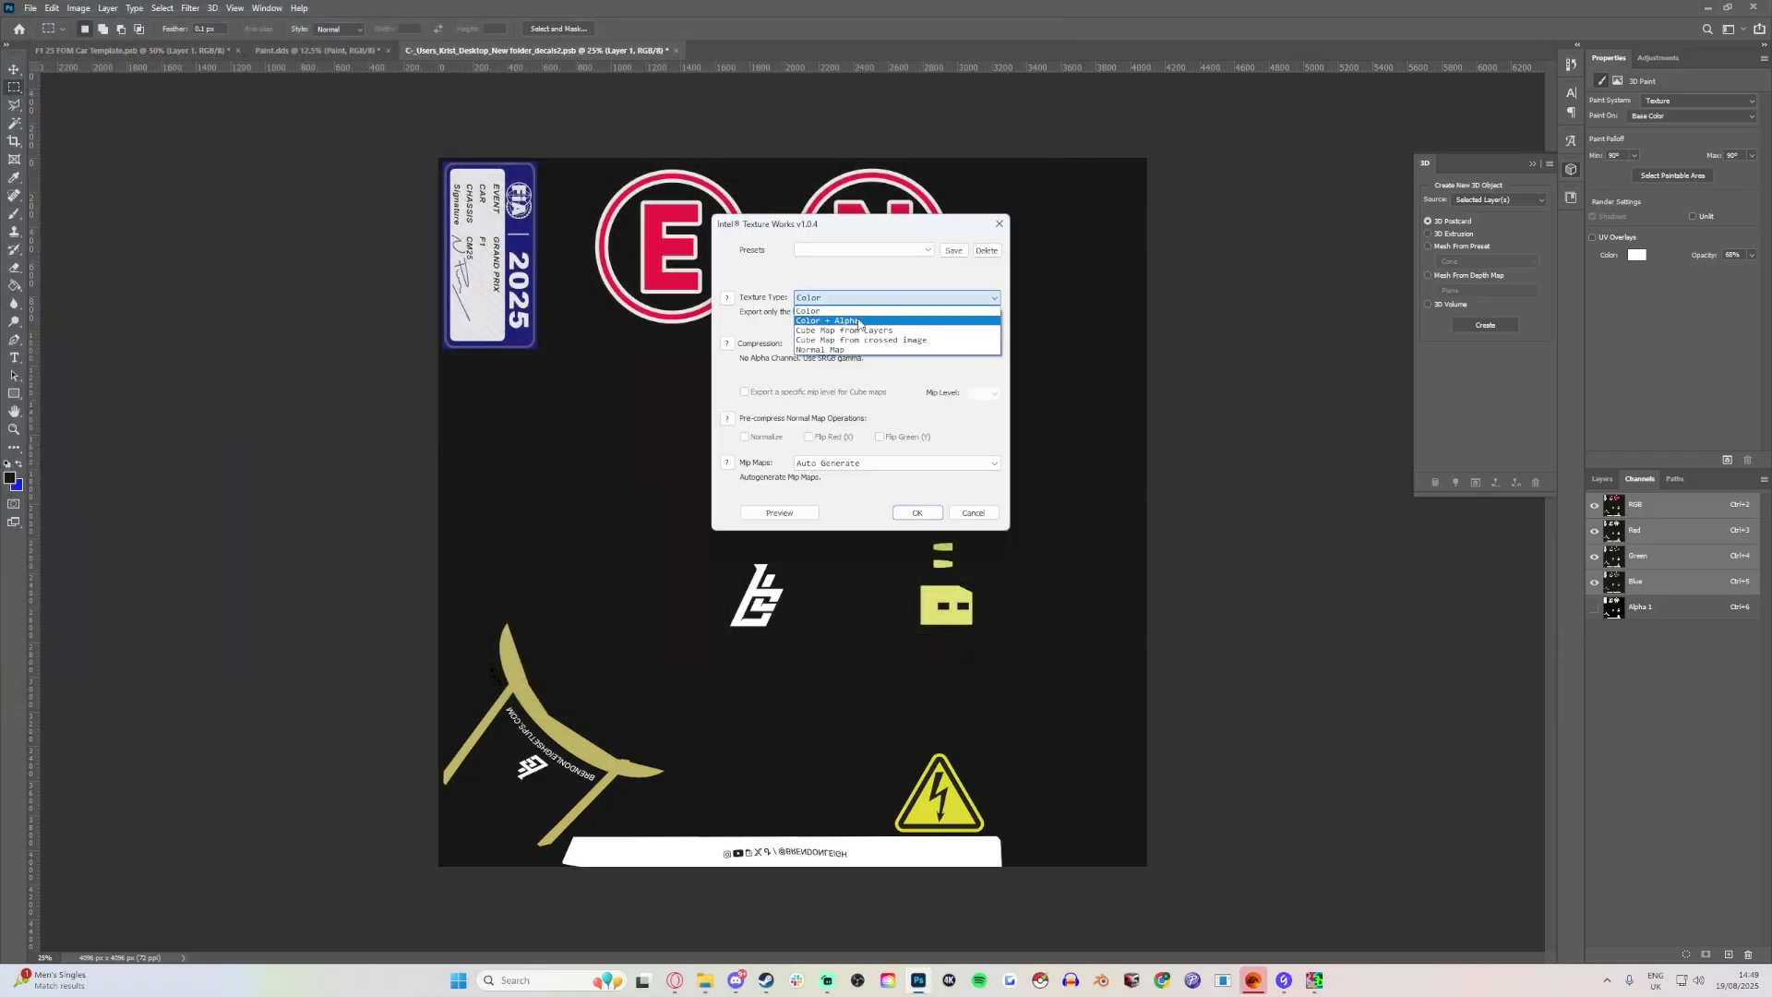
click(859, 321)
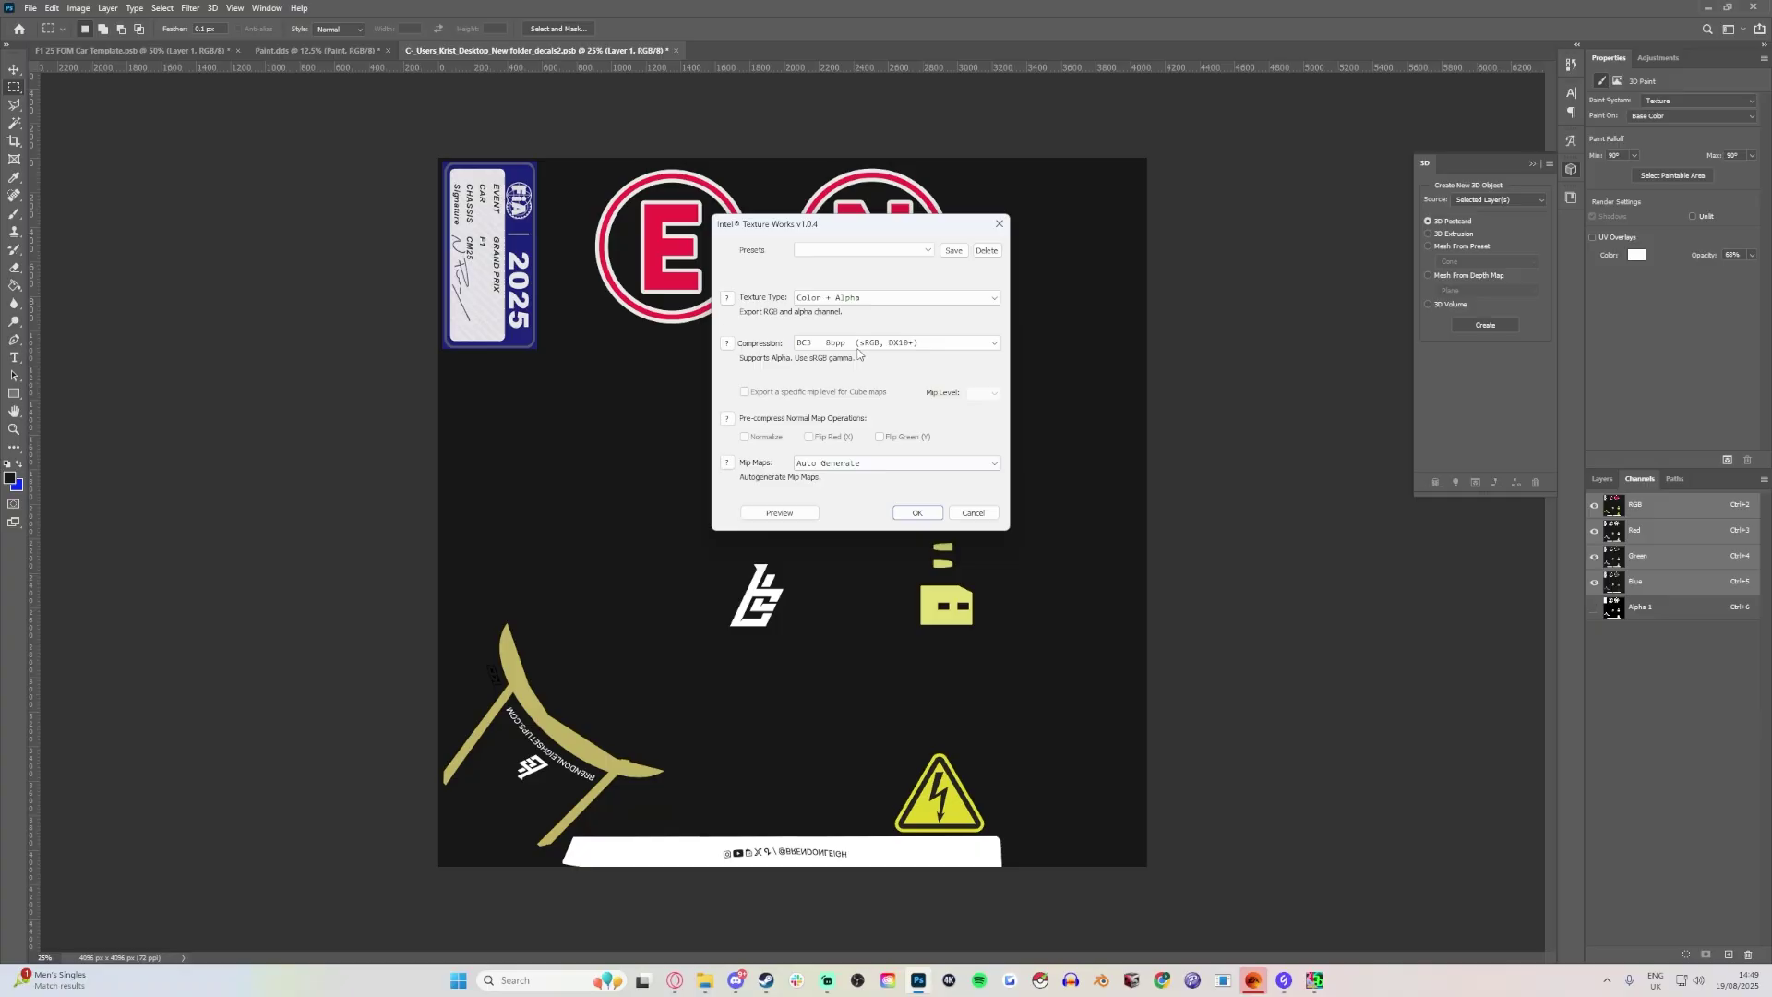
click(868, 343)
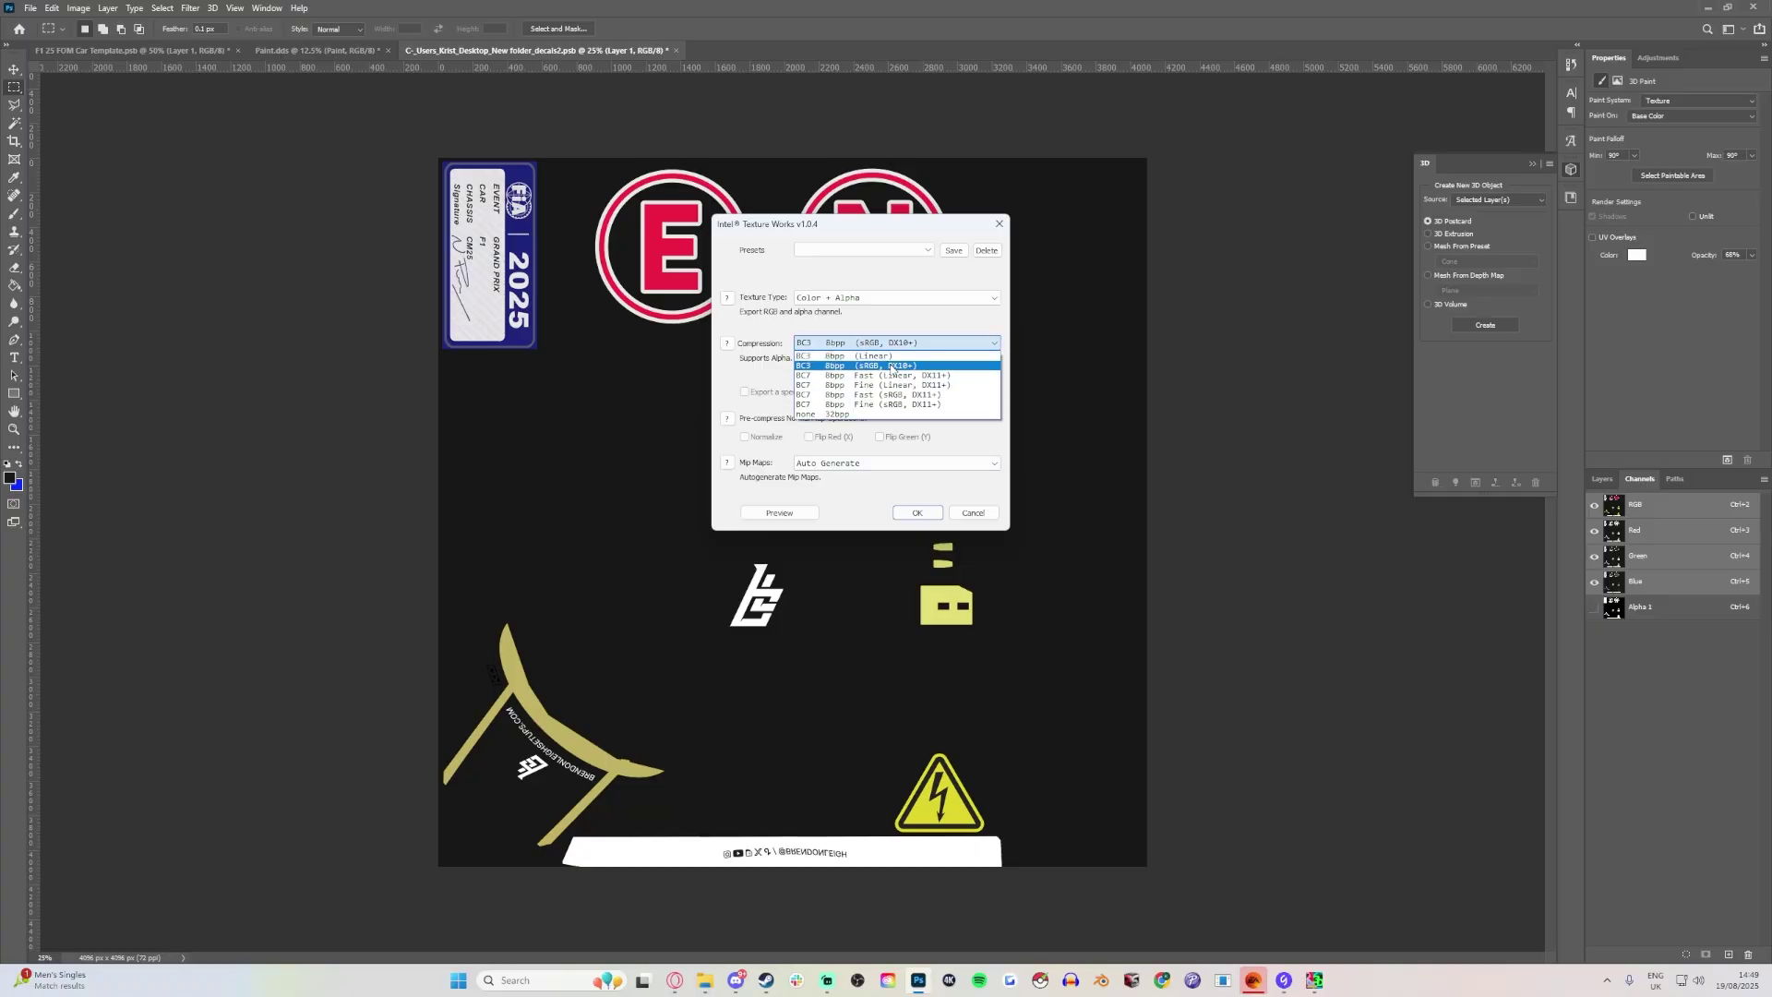
click(891, 366)
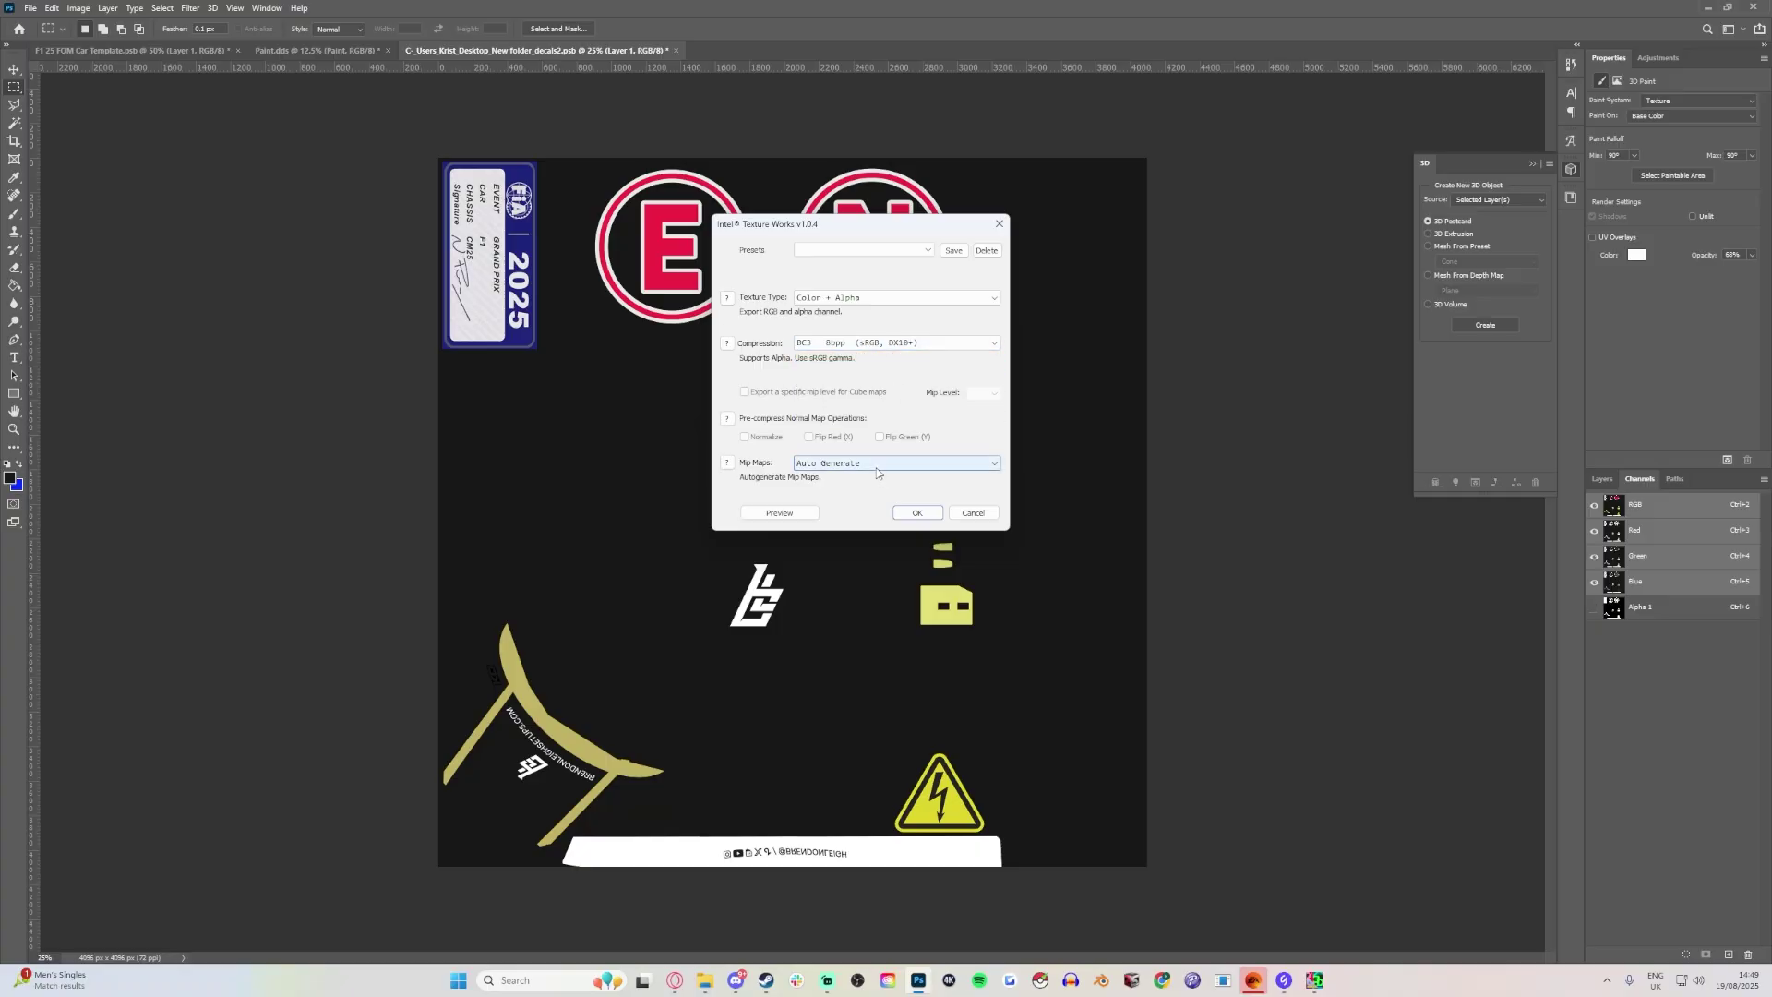
click(909, 512)
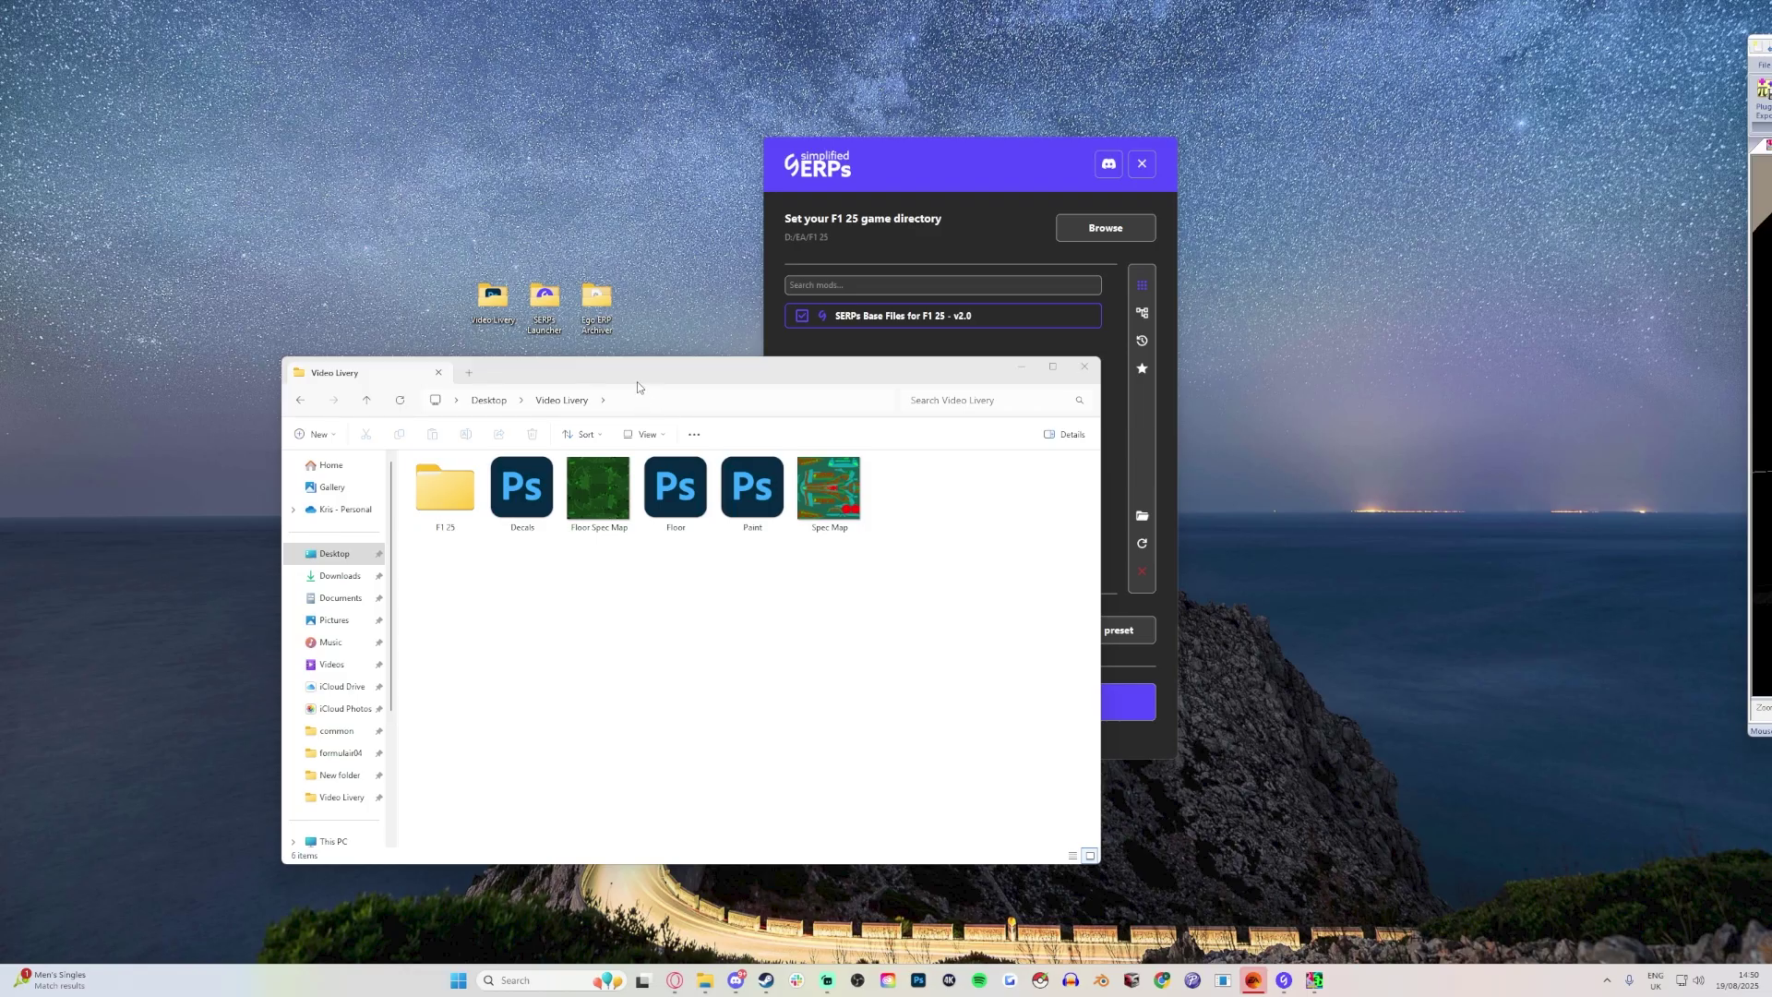
Open markdown_system.erp from F1 25's 2025_asset_groups/game_package/markdown folder in the archiver.
drag(637, 387, 833, 366)
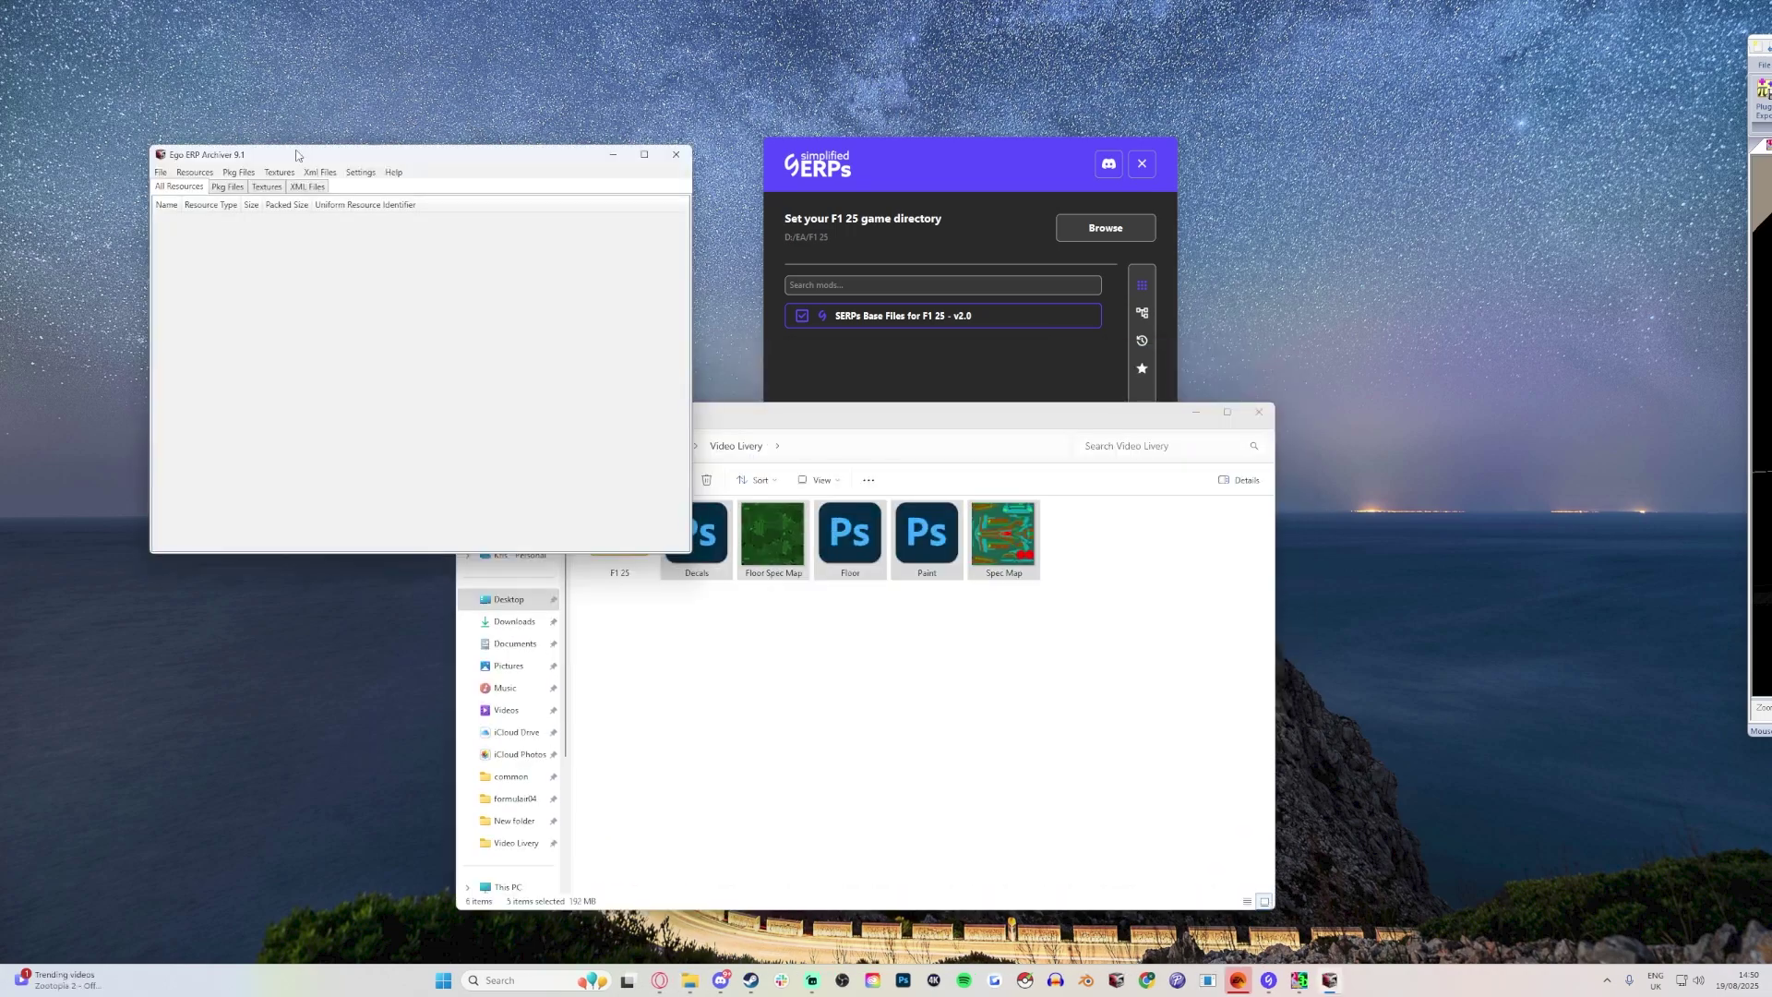
drag(267, 140, 164, 99)
click(58, 115)
click(76, 130)
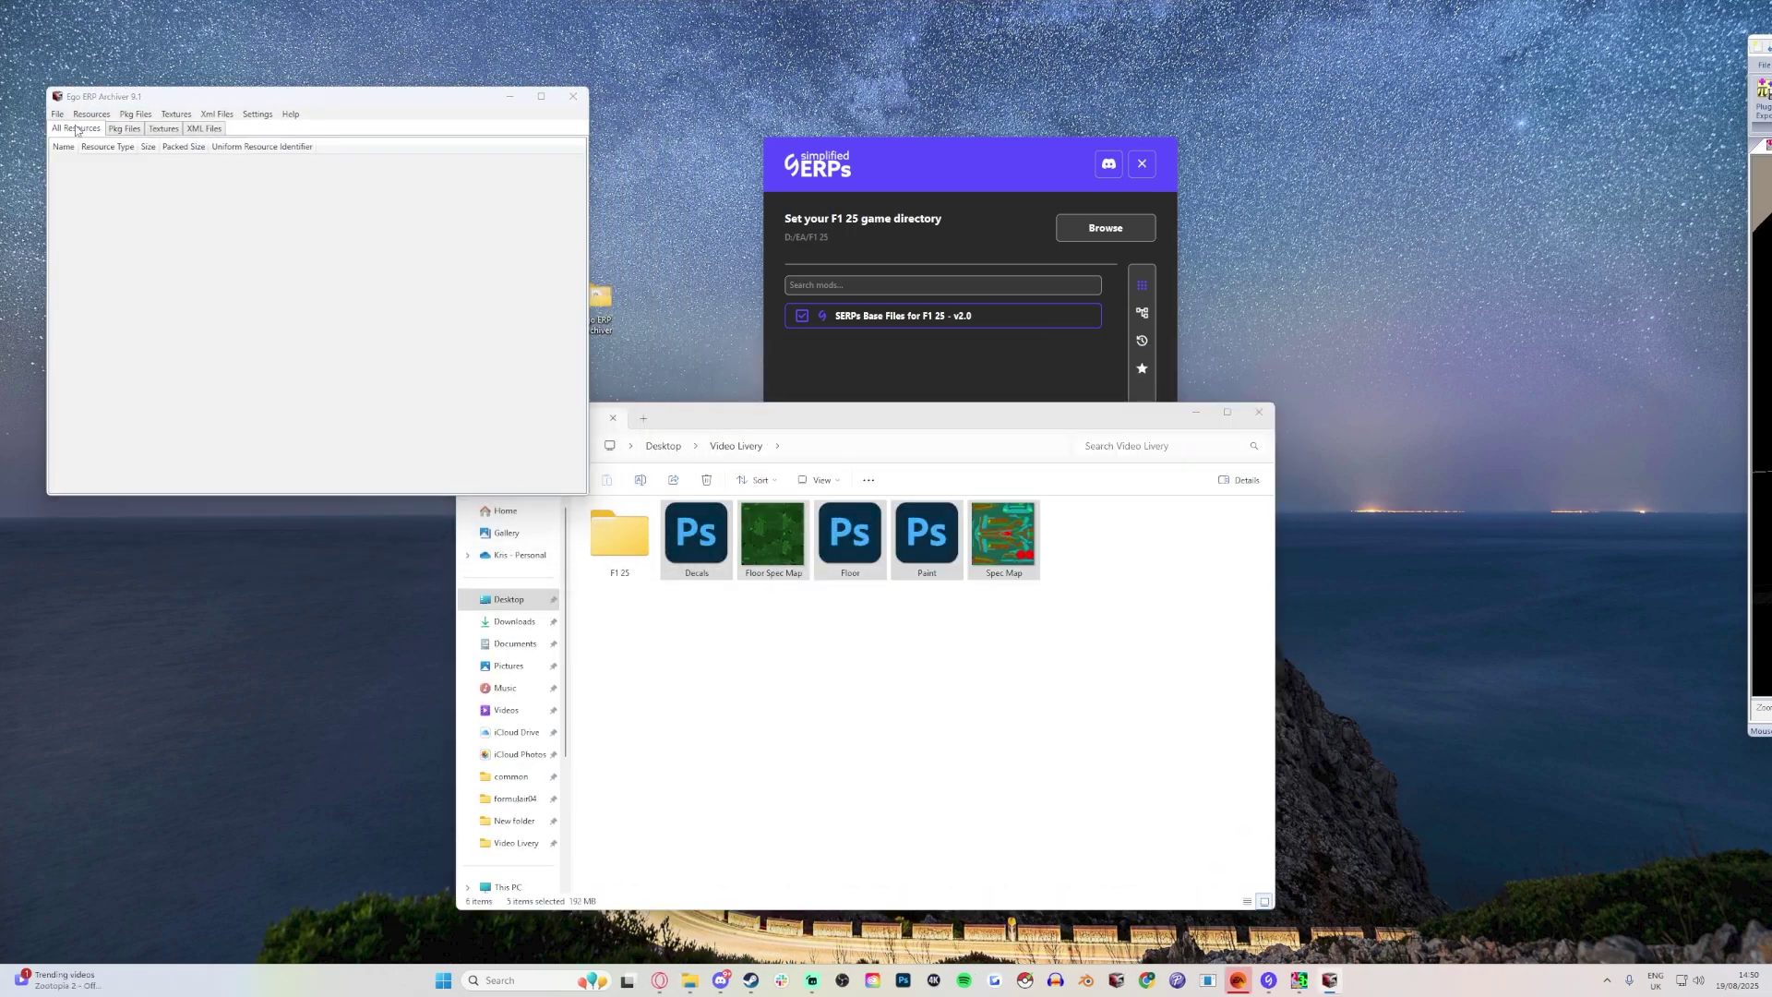
double_click(218, 256)
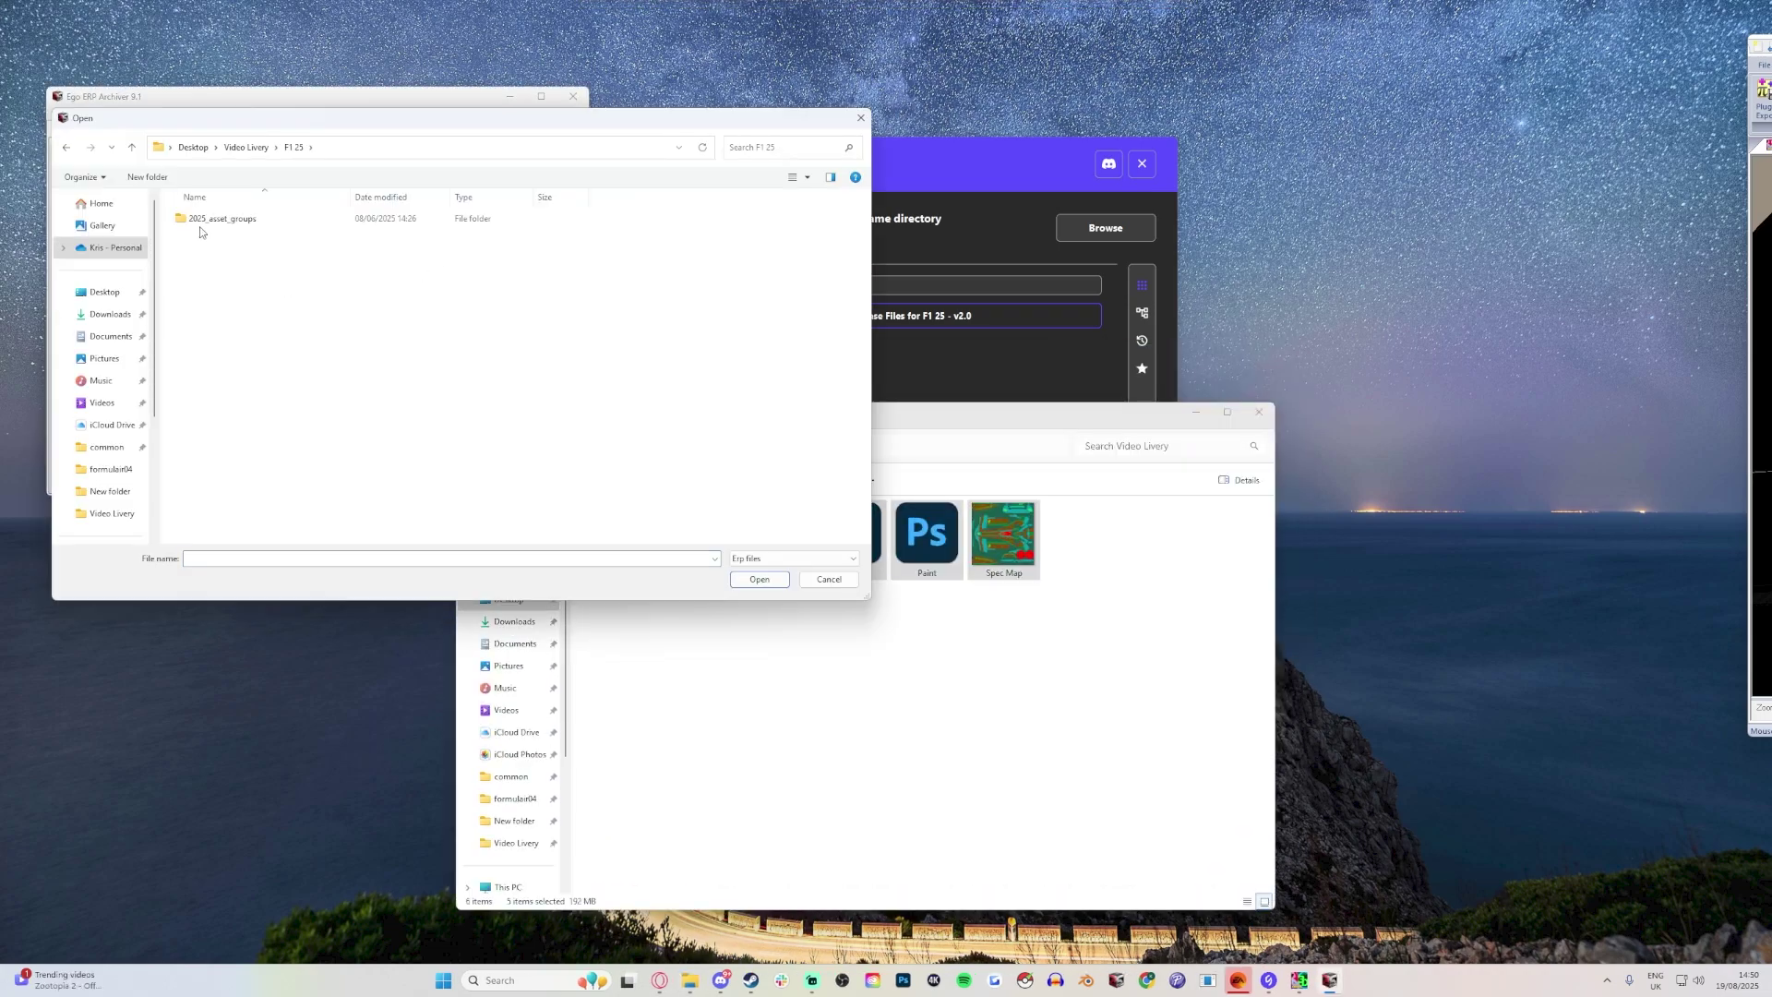
double_click(196, 221)
double_click(197, 222)
double_click(196, 222)
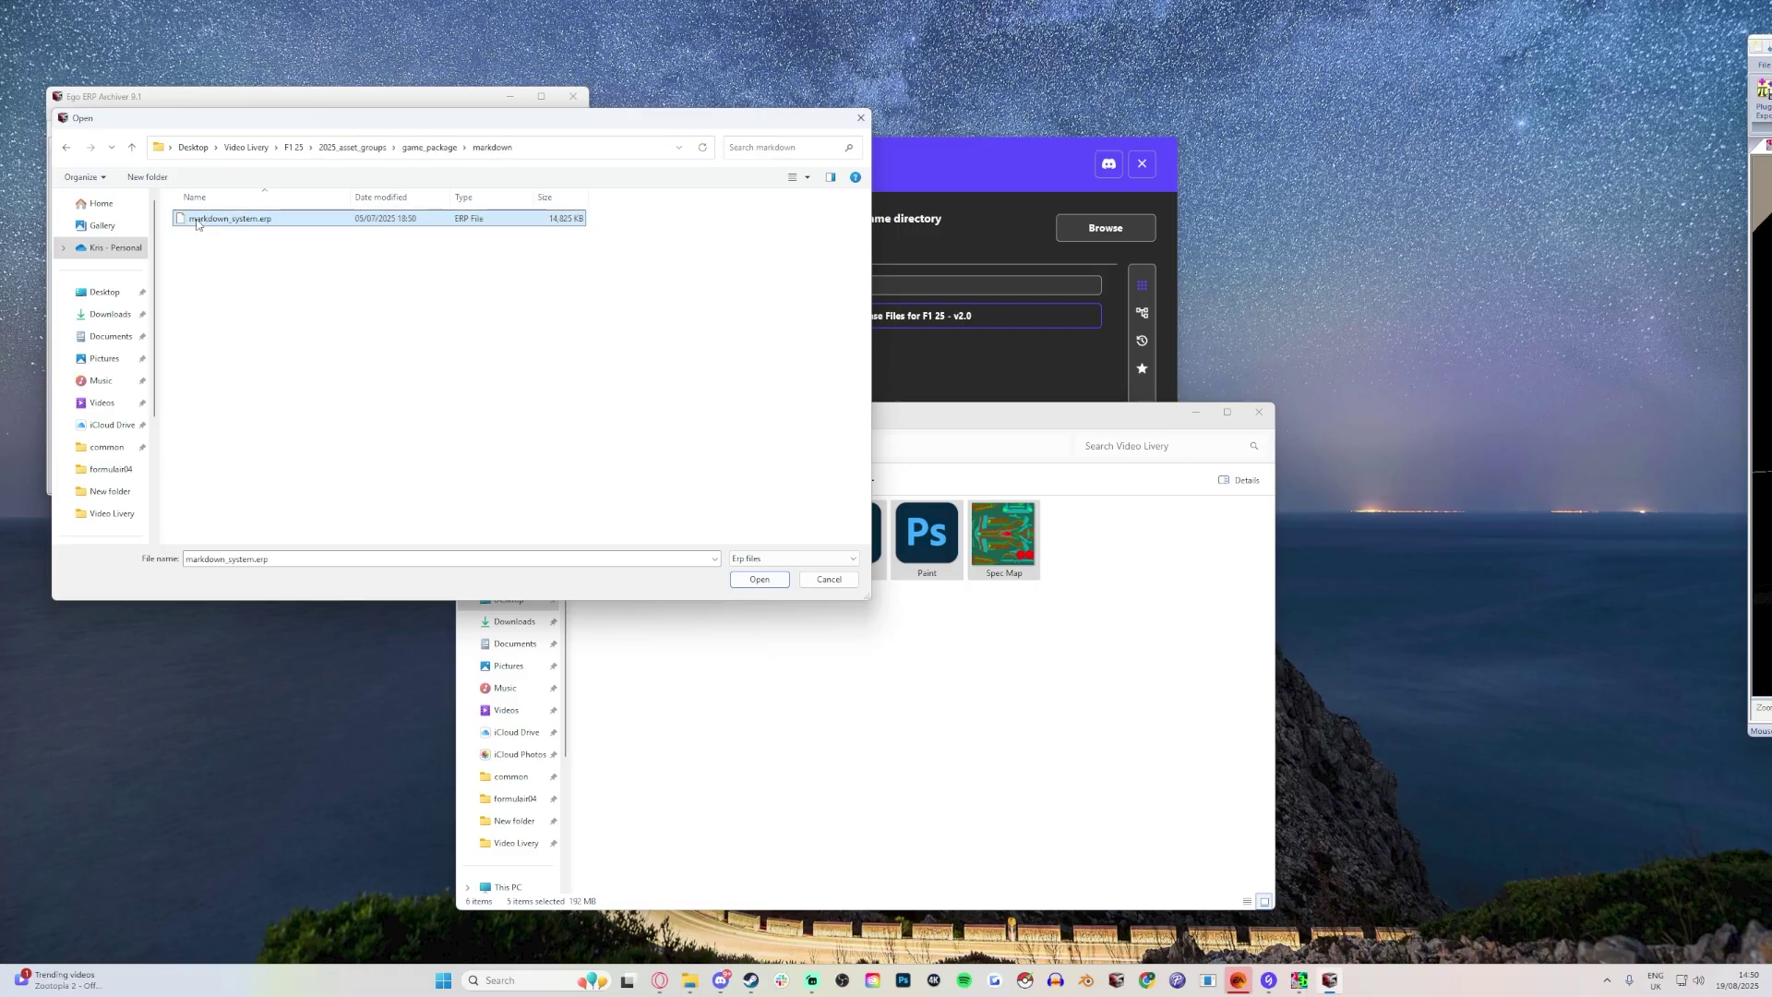
double_click(196, 221)
Replace serps_fom_myteam_d.tif with the custom livery texture from Video Livery.
drag(191, 106, 1062, 210)
scroll(997, 415, down, 8)
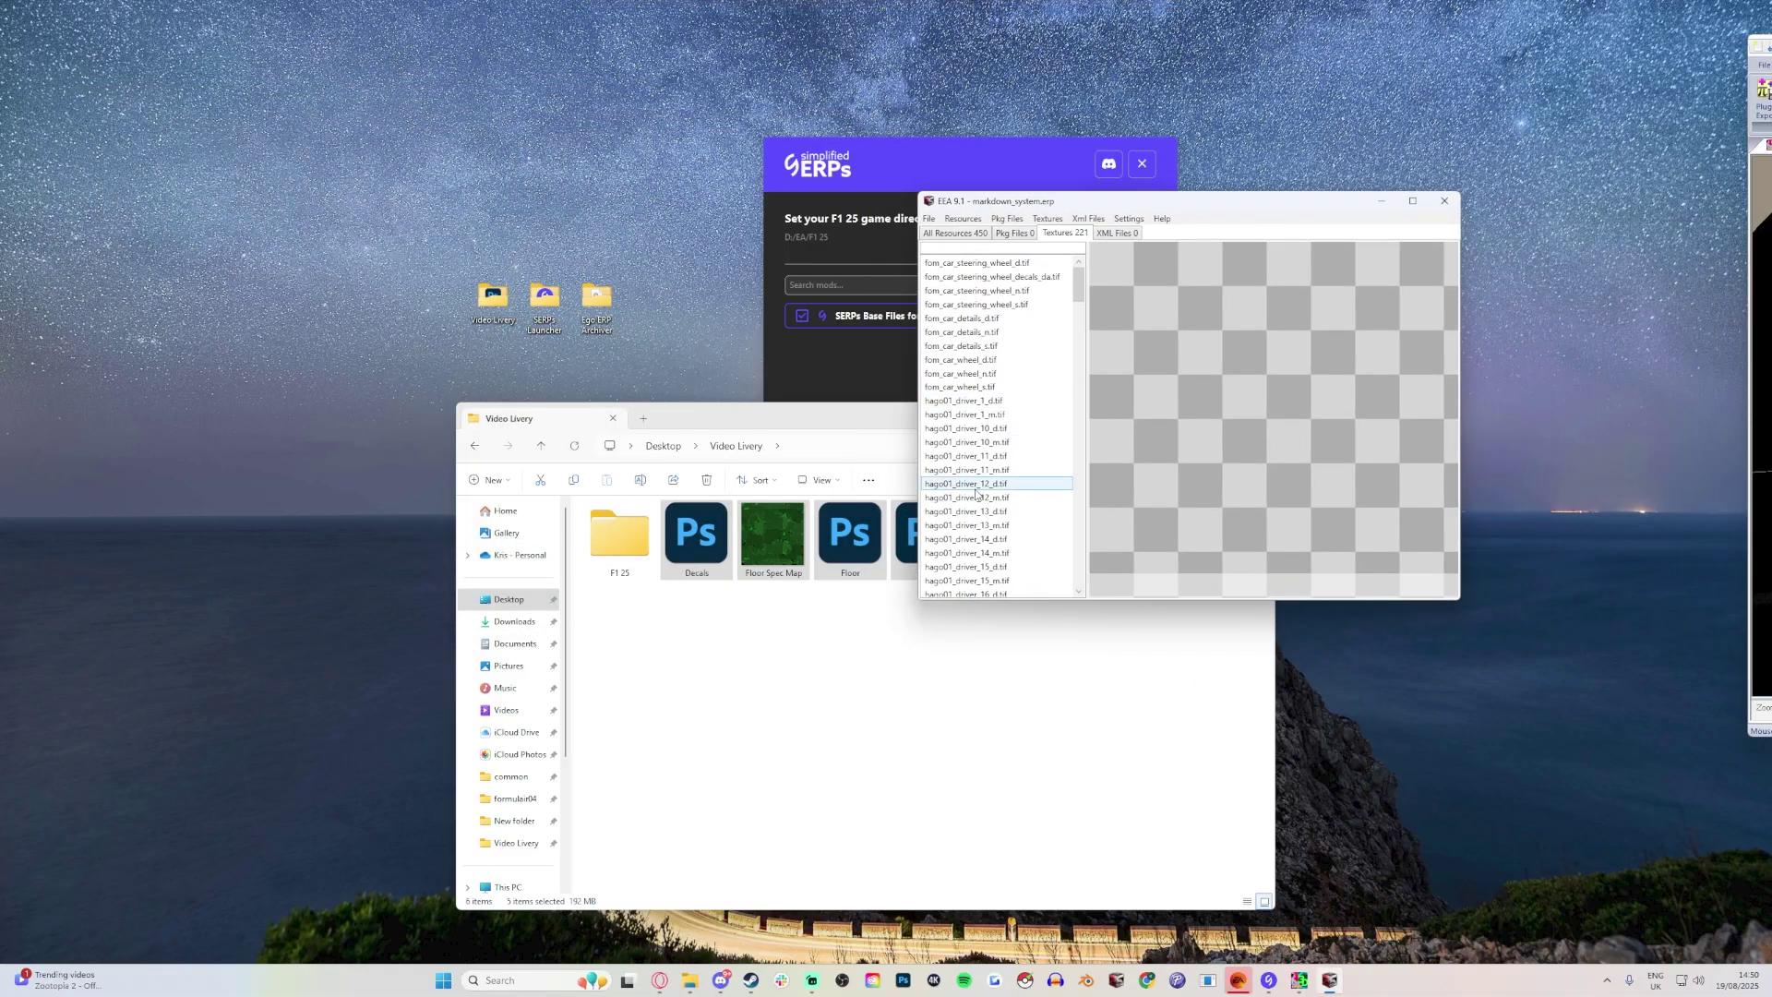
drag(1078, 327, 1078, 554)
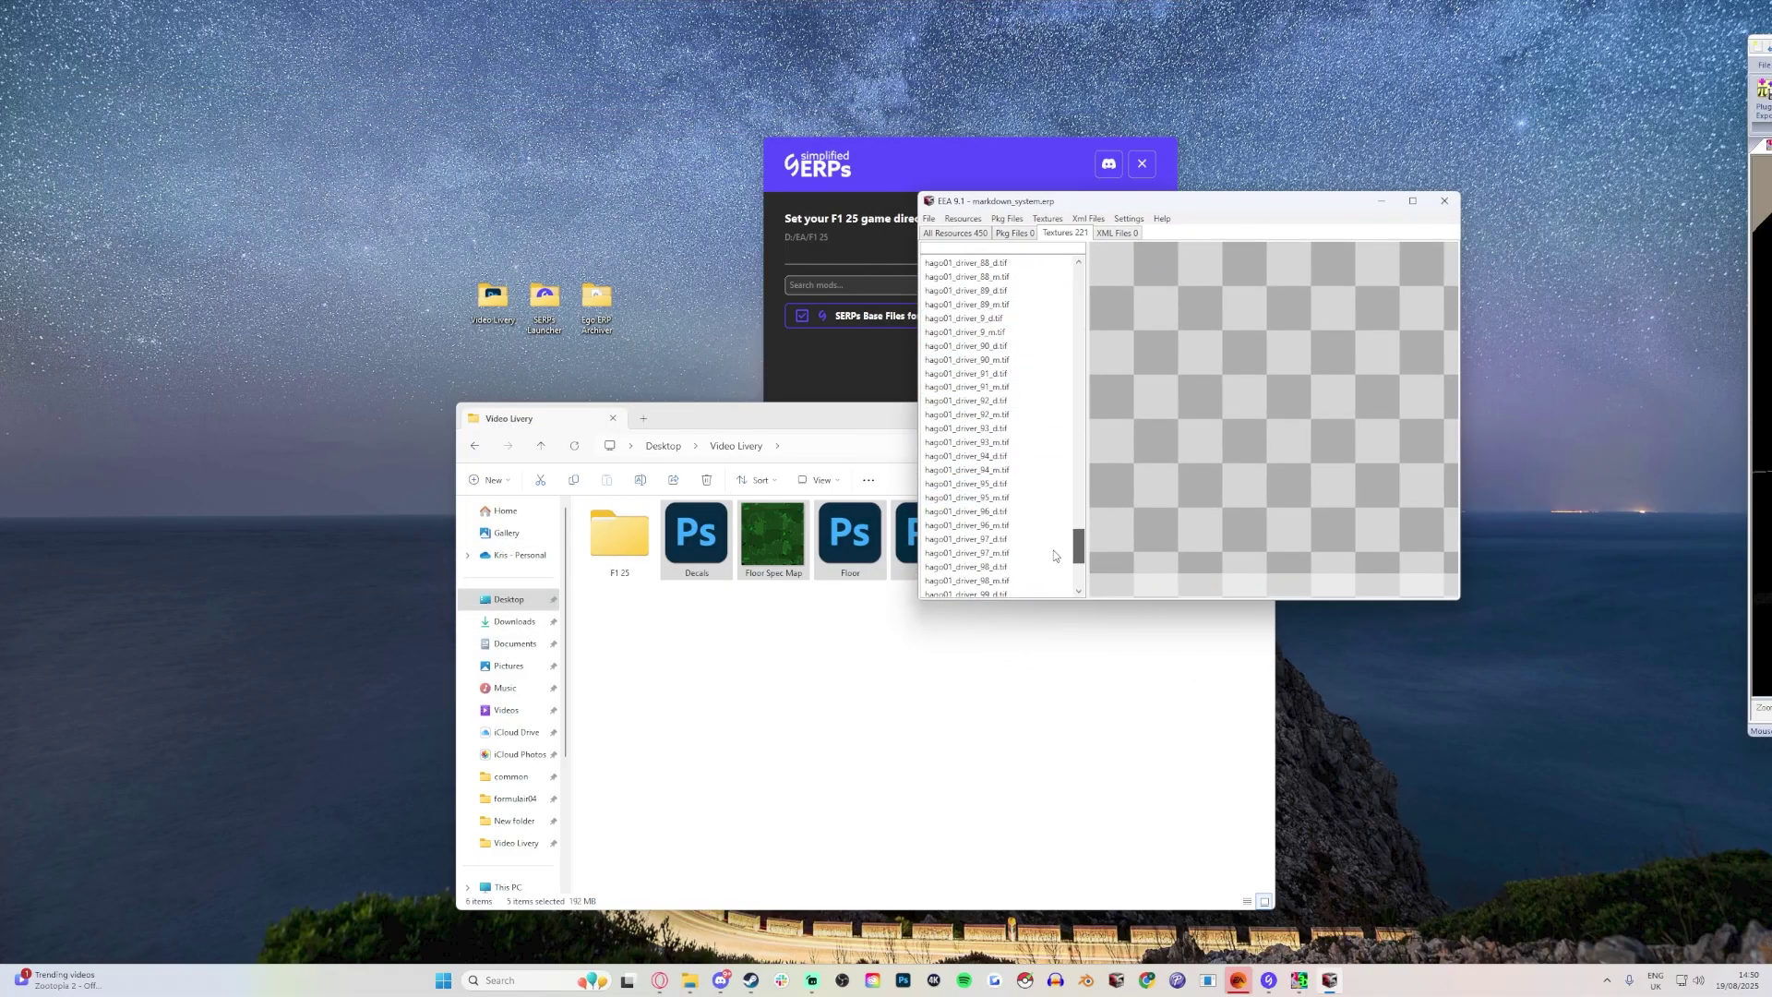
click(995, 429)
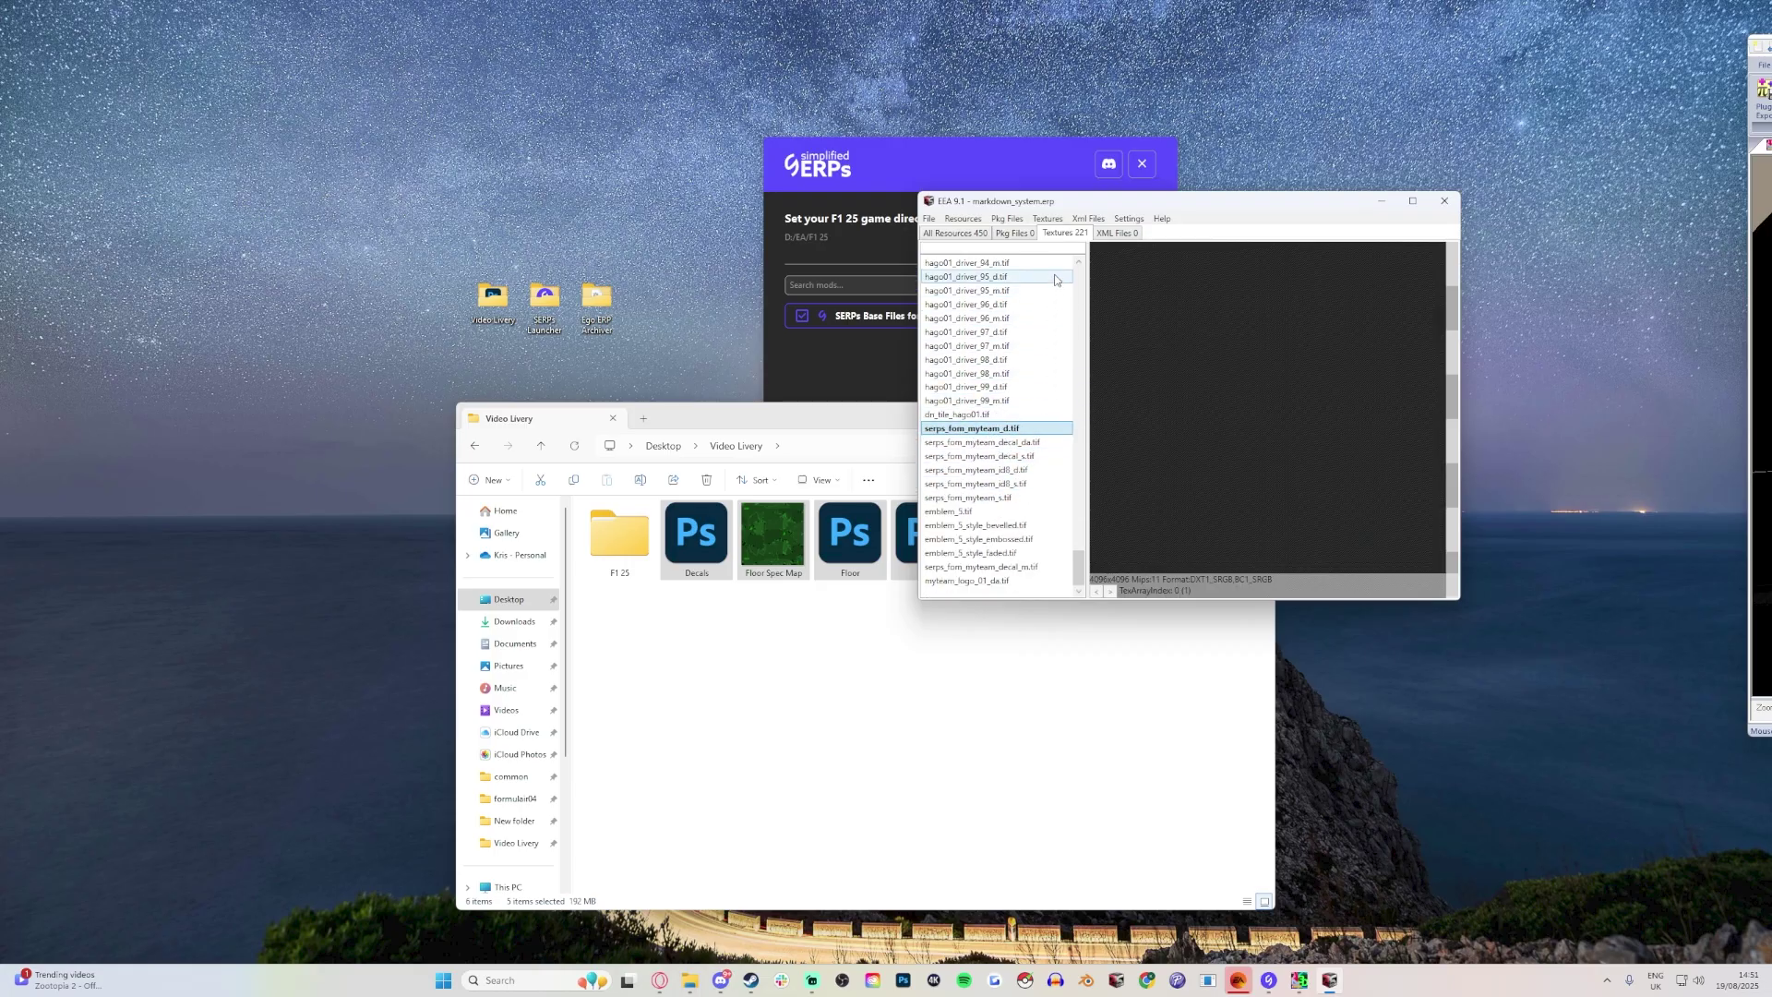
click(1049, 221)
click(1057, 251)
click(951, 397)
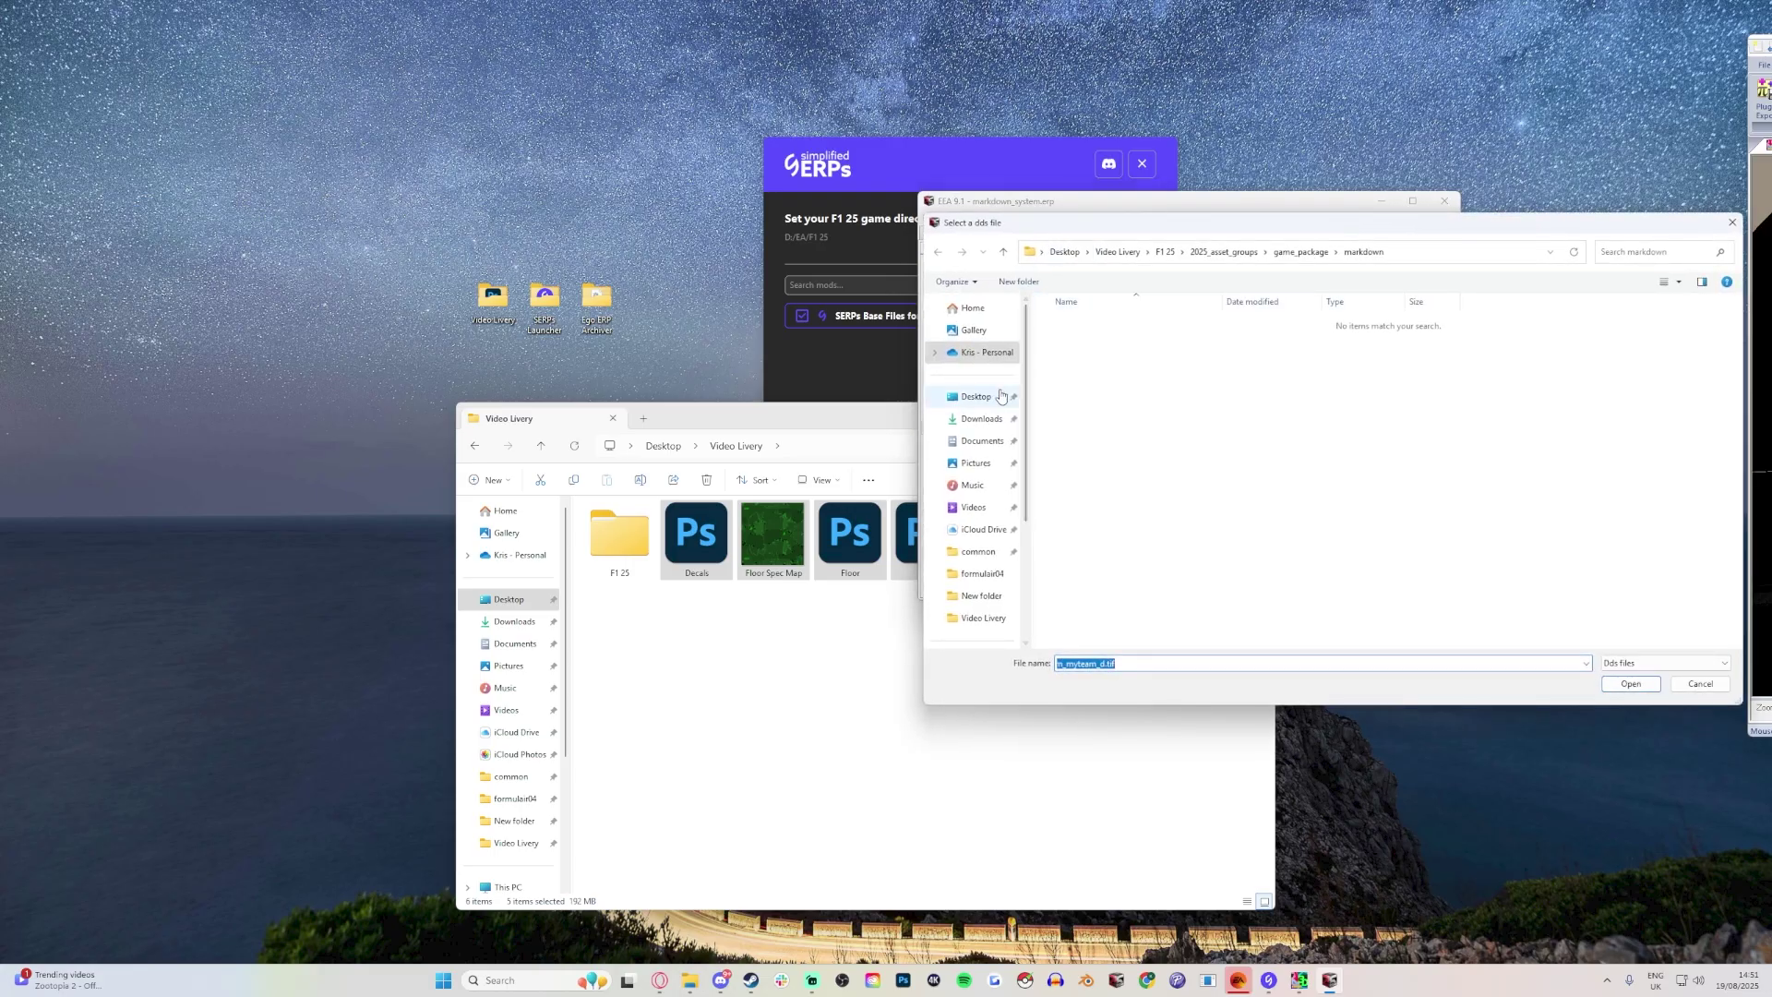
double_click(1362, 338)
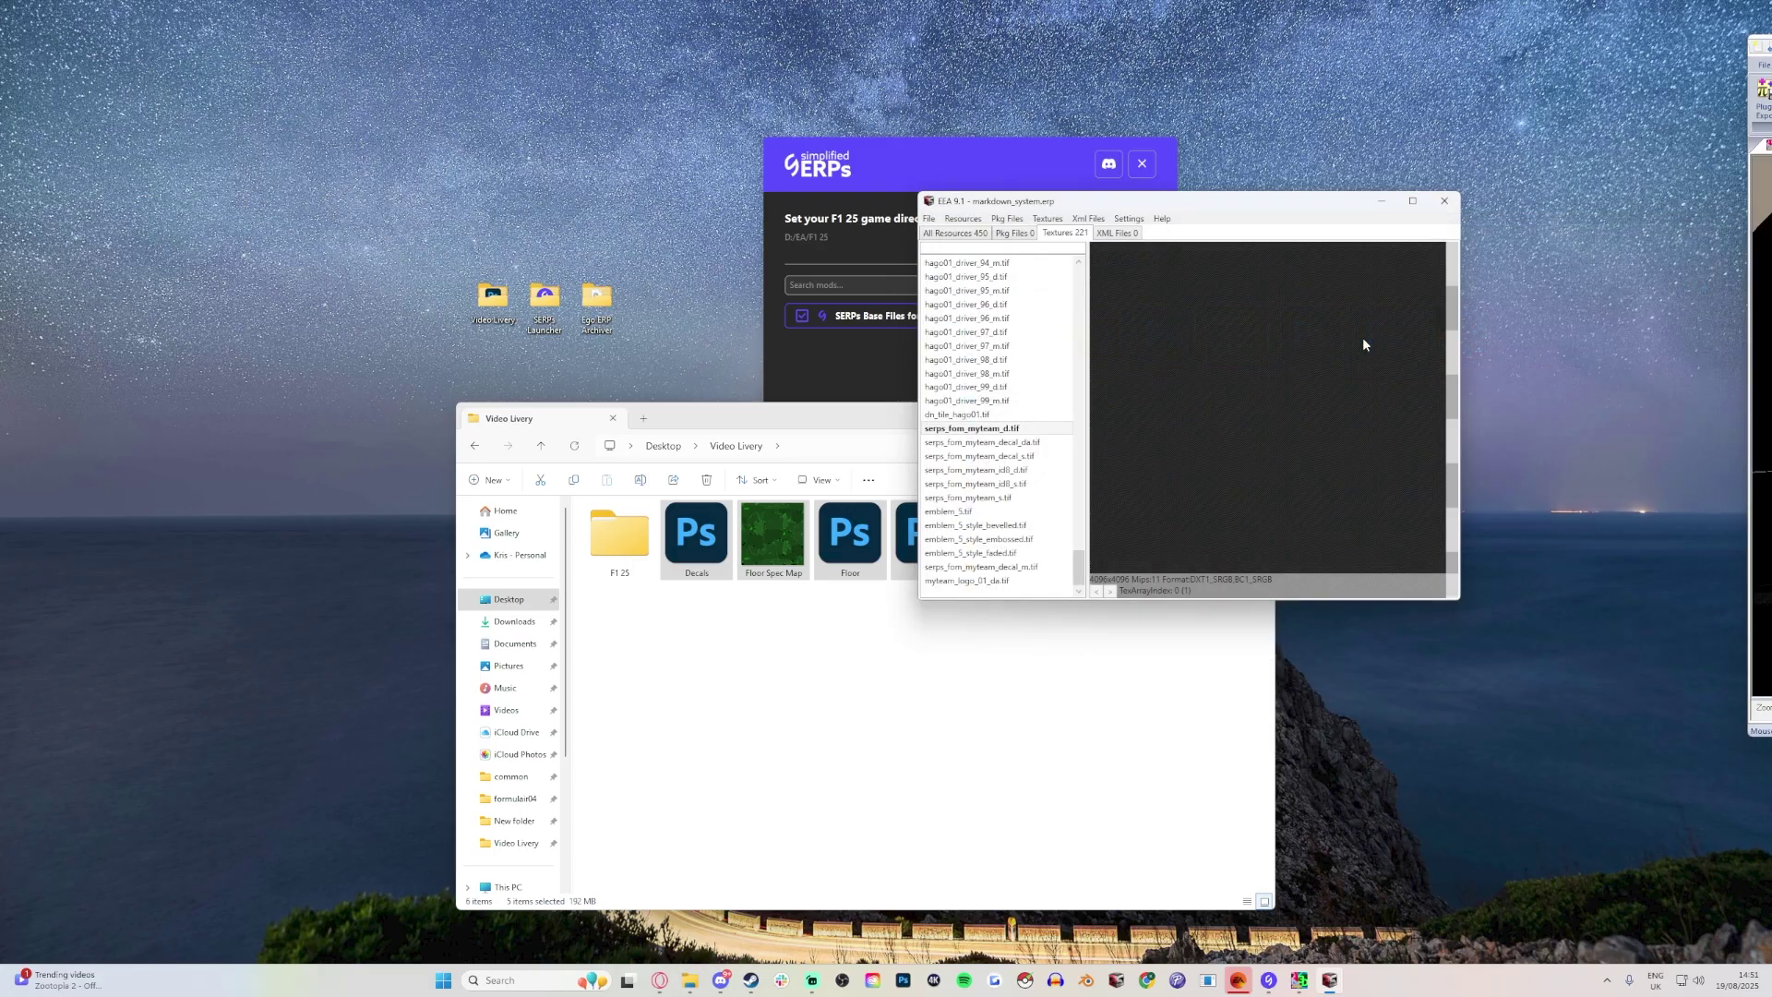
Import Decals into serps_fom_myteam_decal_da.tif and the floor texture into serps_fom_myteam_id8_d.tif.
click(991, 444)
click(1046, 221)
click(1057, 251)
key(Return)
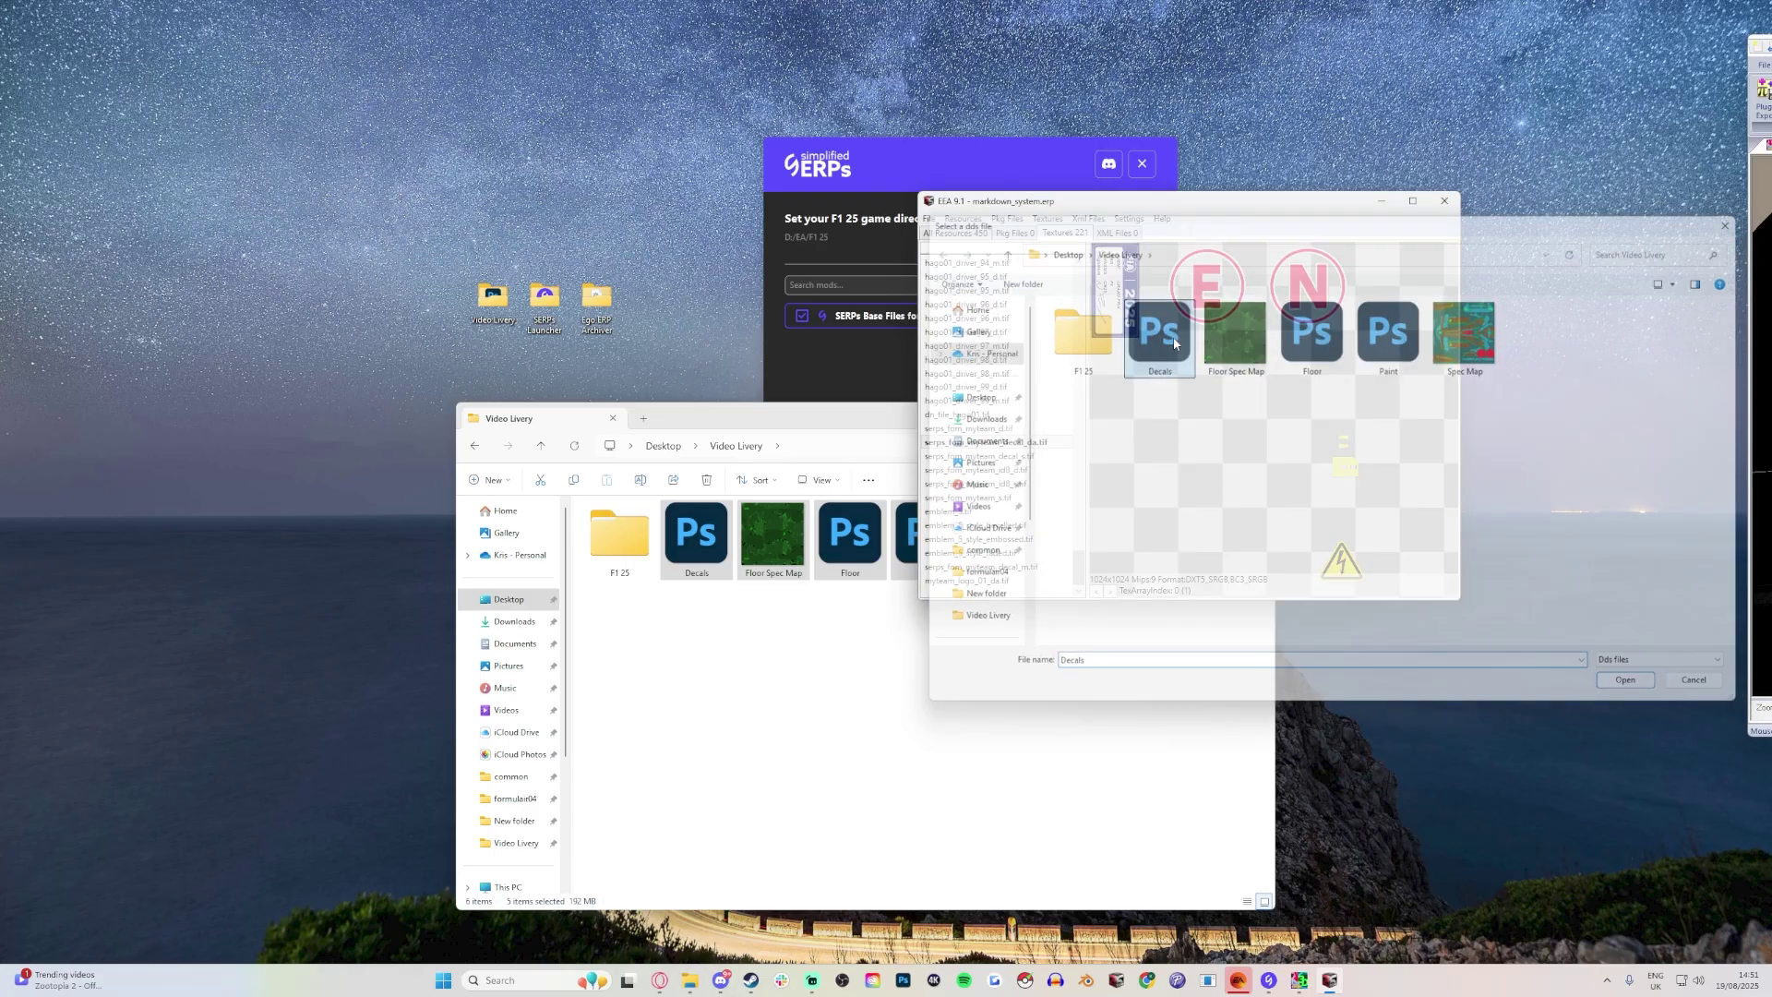
click(1026, 457)
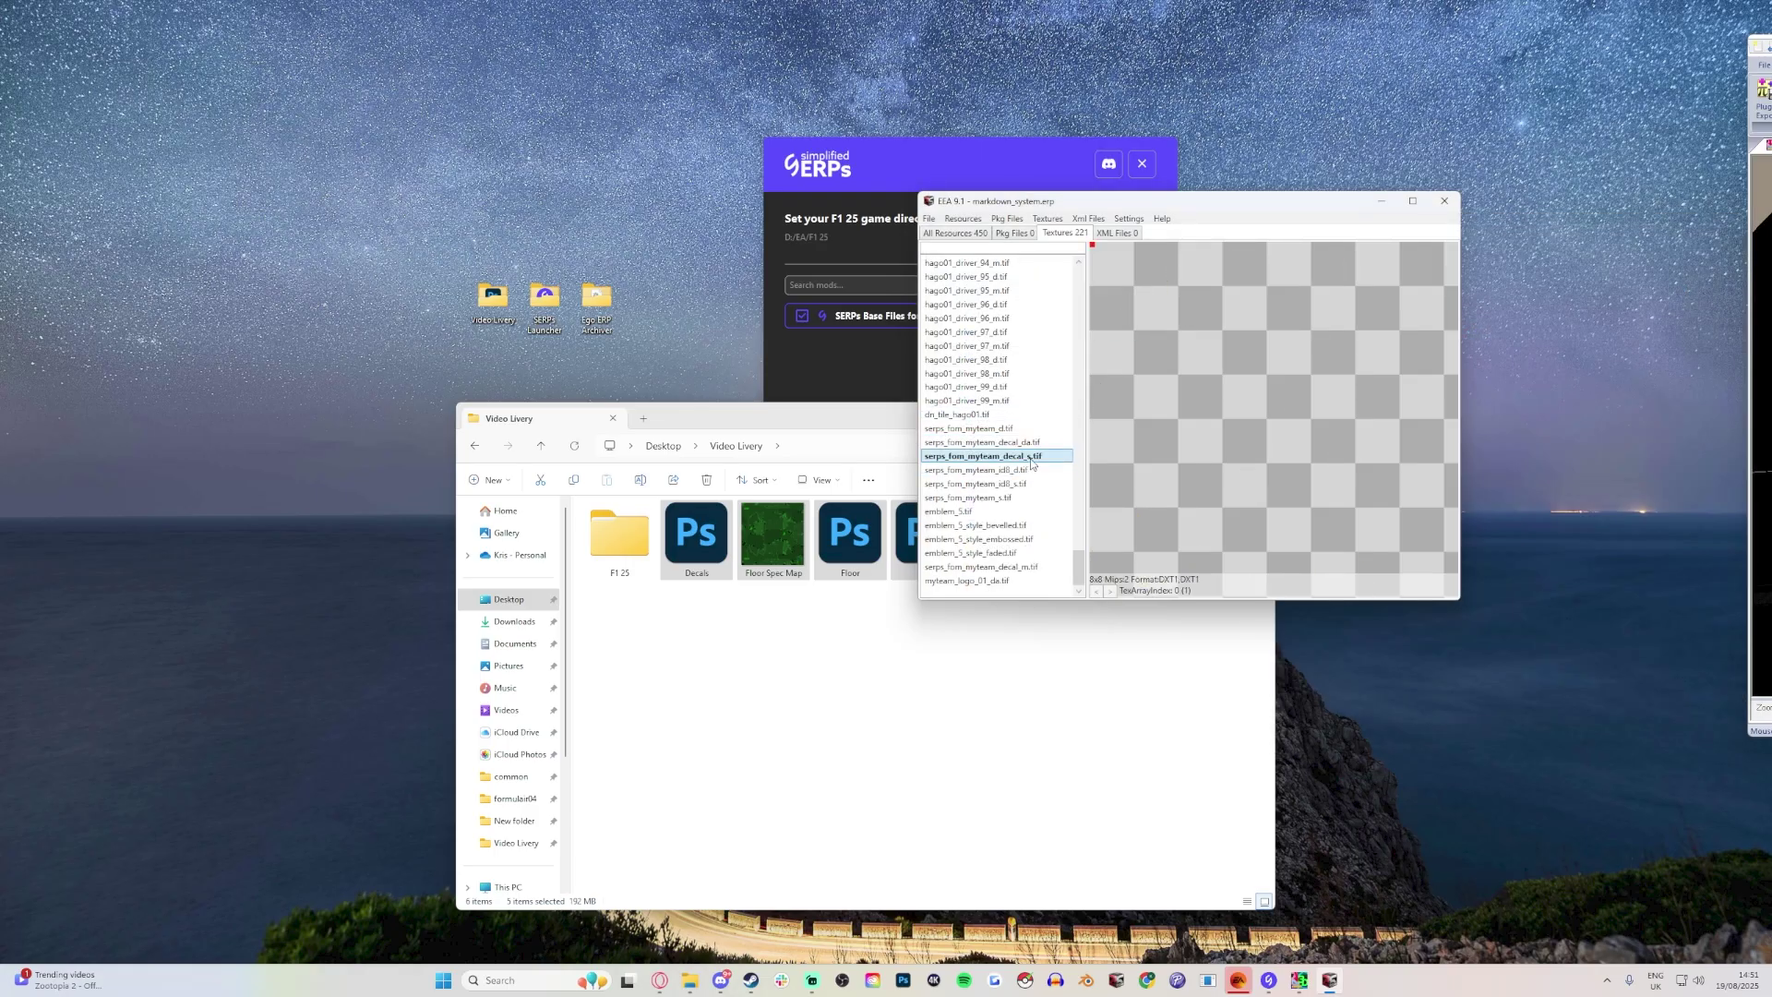
click(1030, 473)
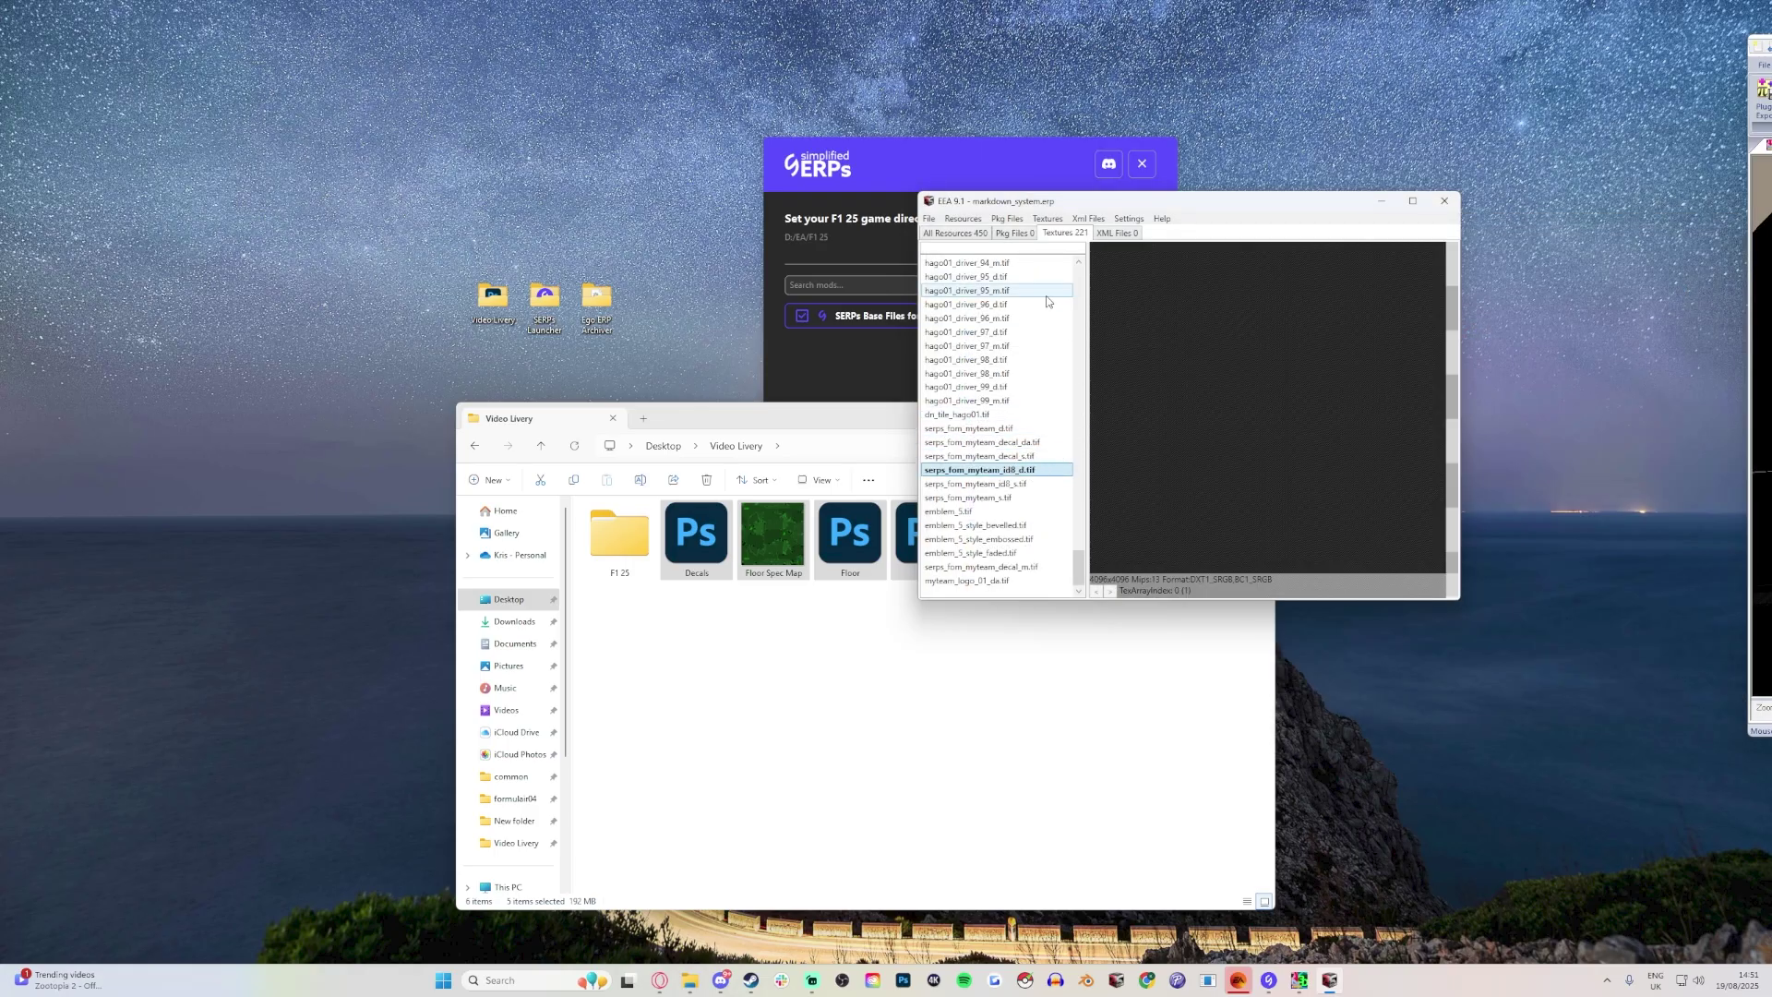
click(1047, 219)
click(1065, 234)
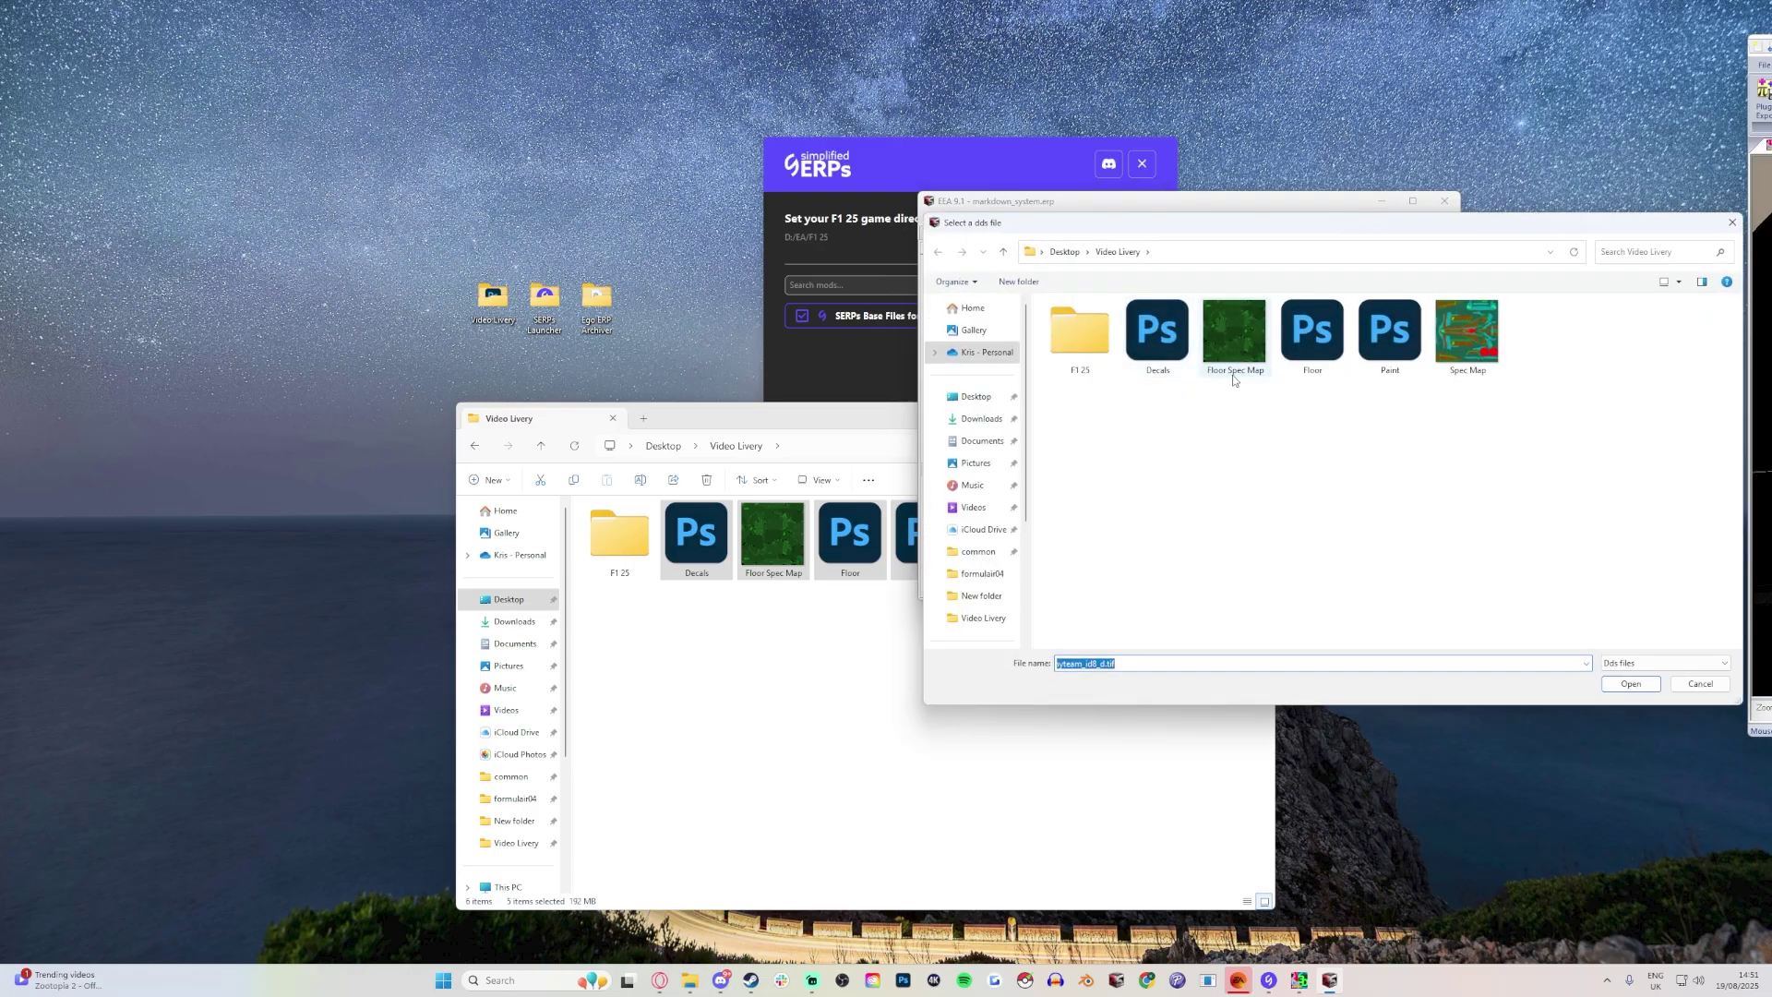
click(1312, 337)
key(Return)
Import the Floor Spec Map into serps_fom_myteam_id8_s.tif and the Spec Map into serps_fom_myteam_s.tif.
click(978, 483)
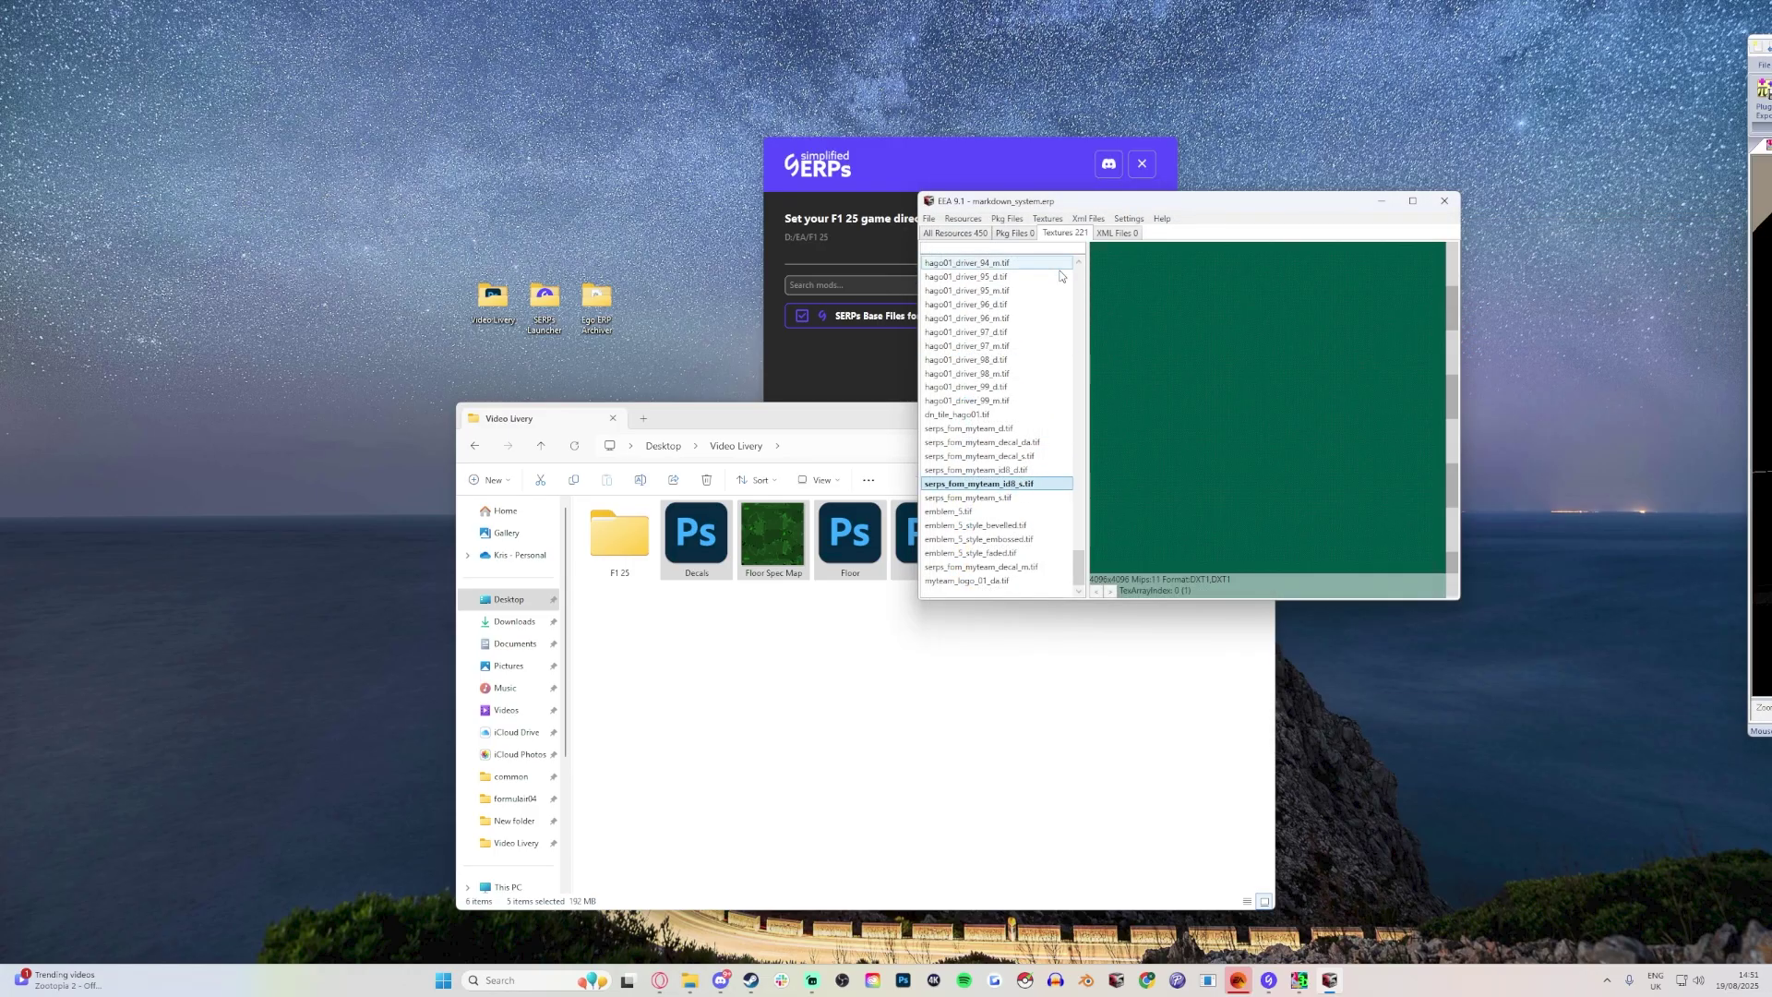
click(1047, 219)
click(1067, 250)
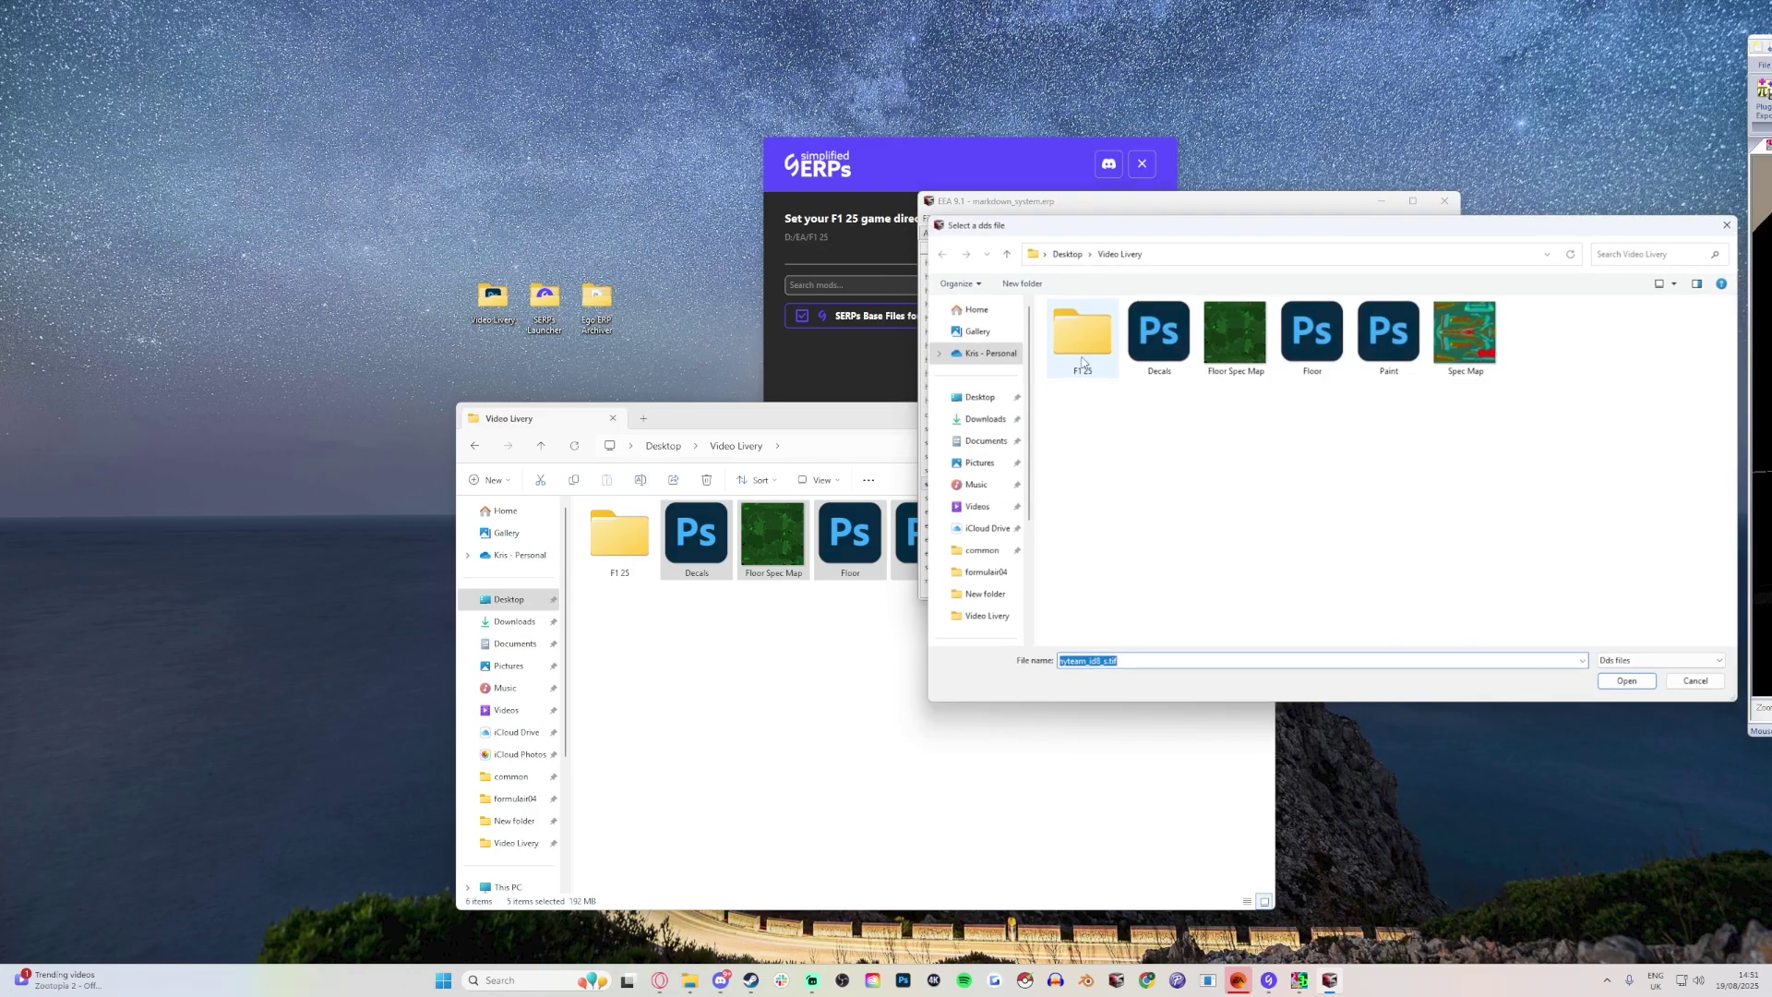
double_click(1240, 336)
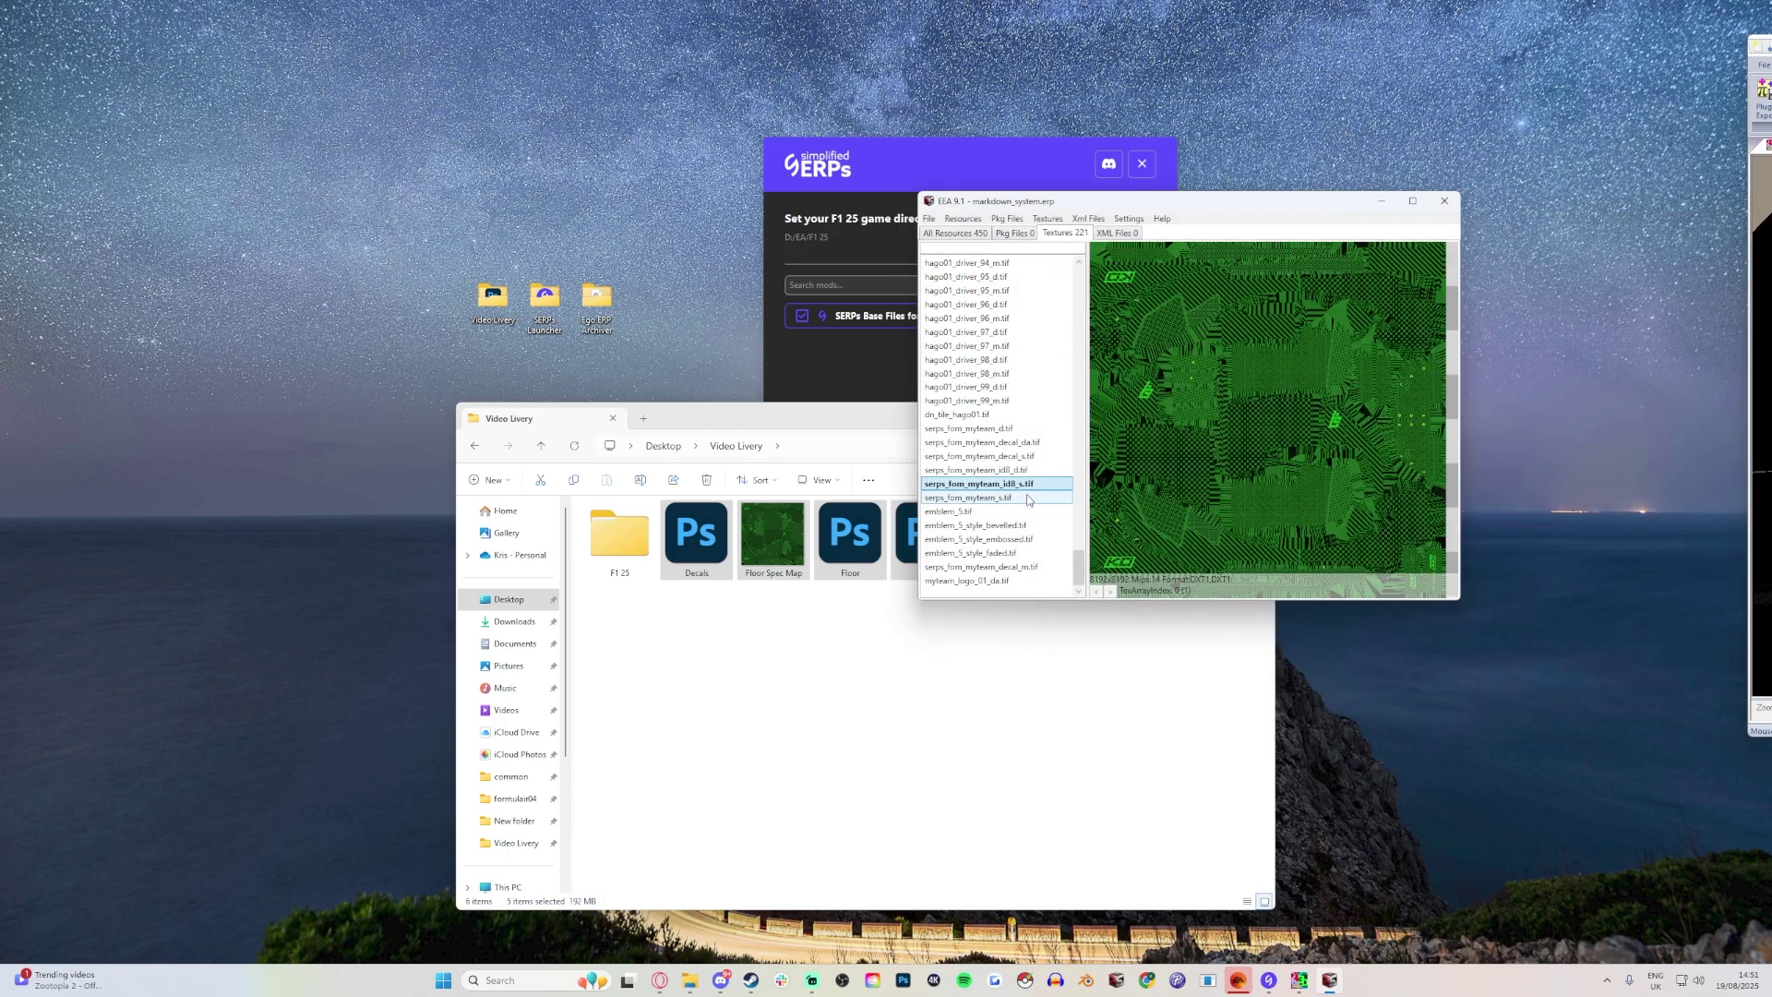
click(1050, 219)
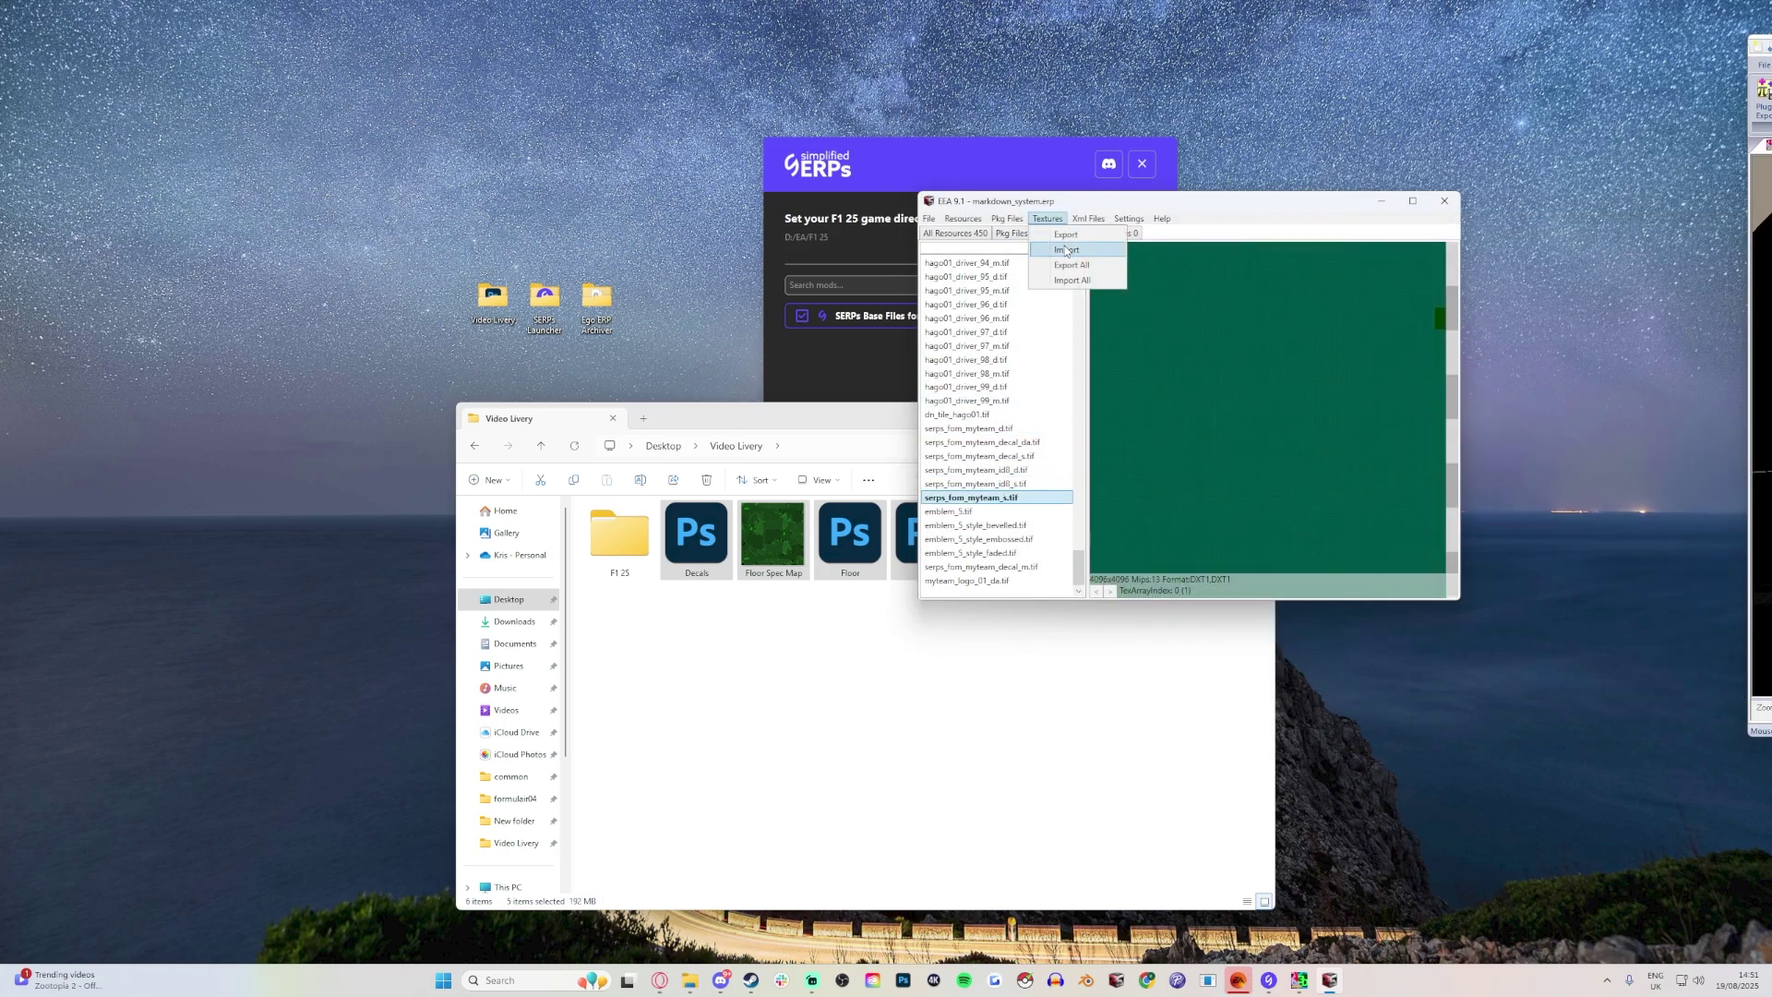
click(1066, 251)
double_click(1467, 337)
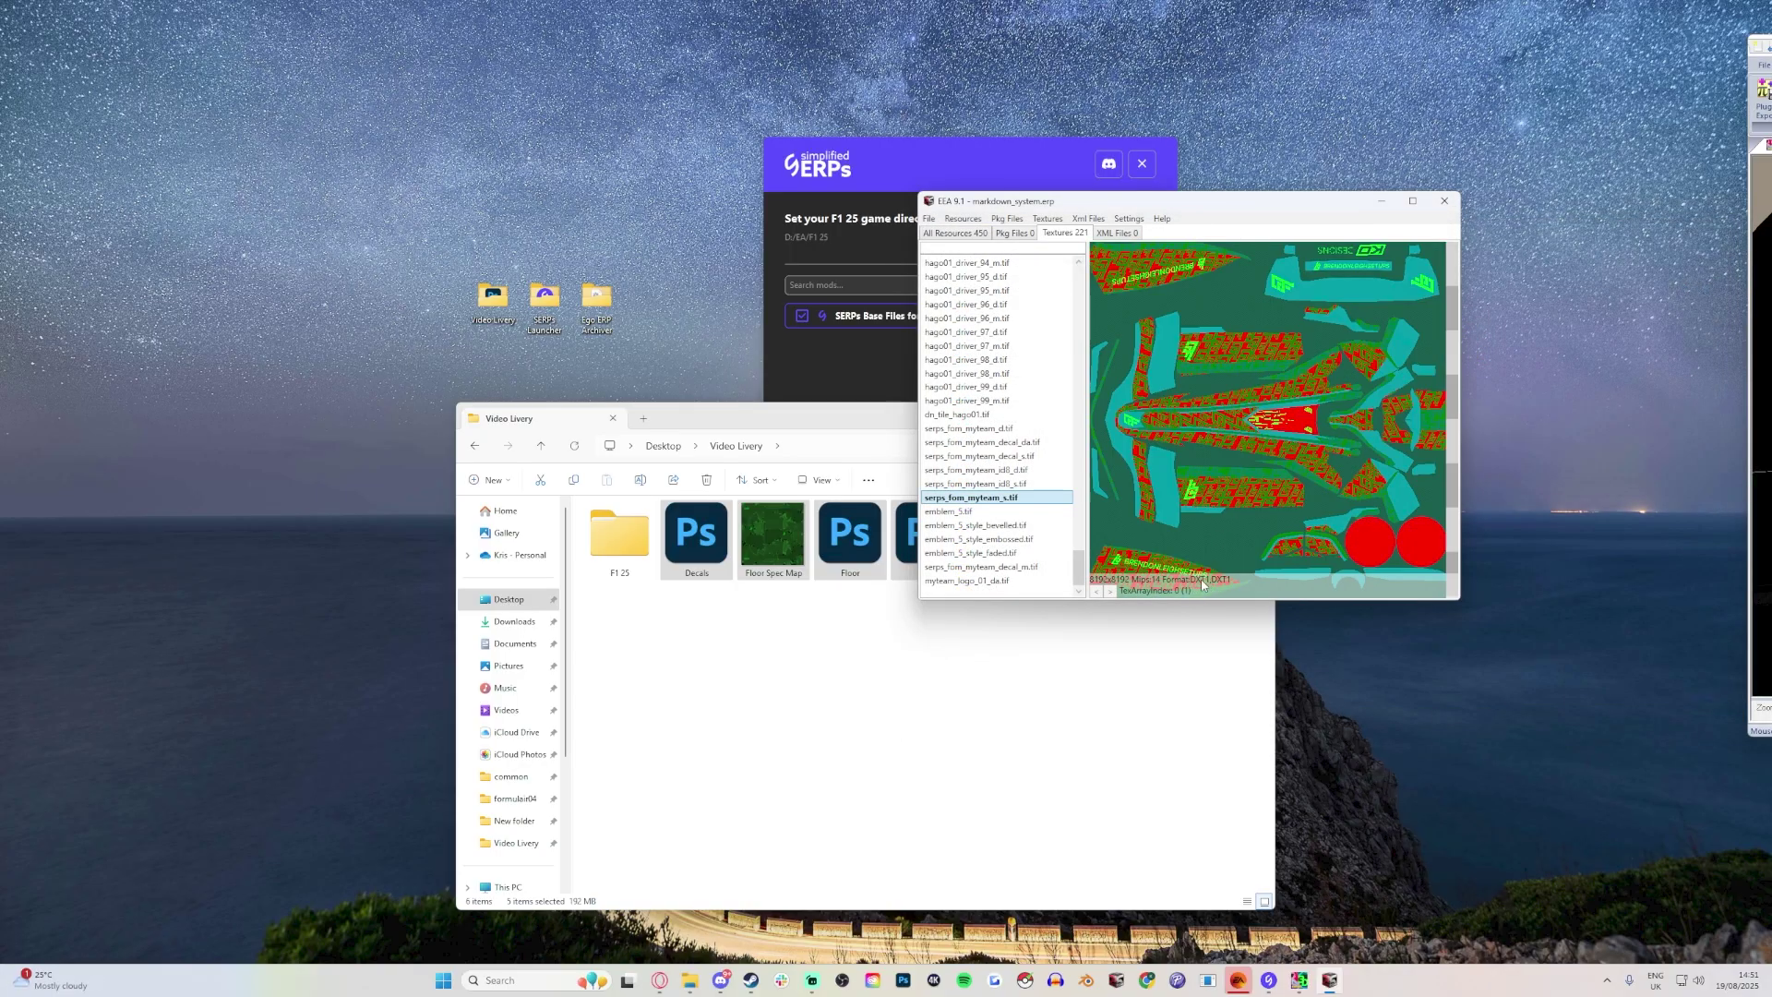
click(996, 428)
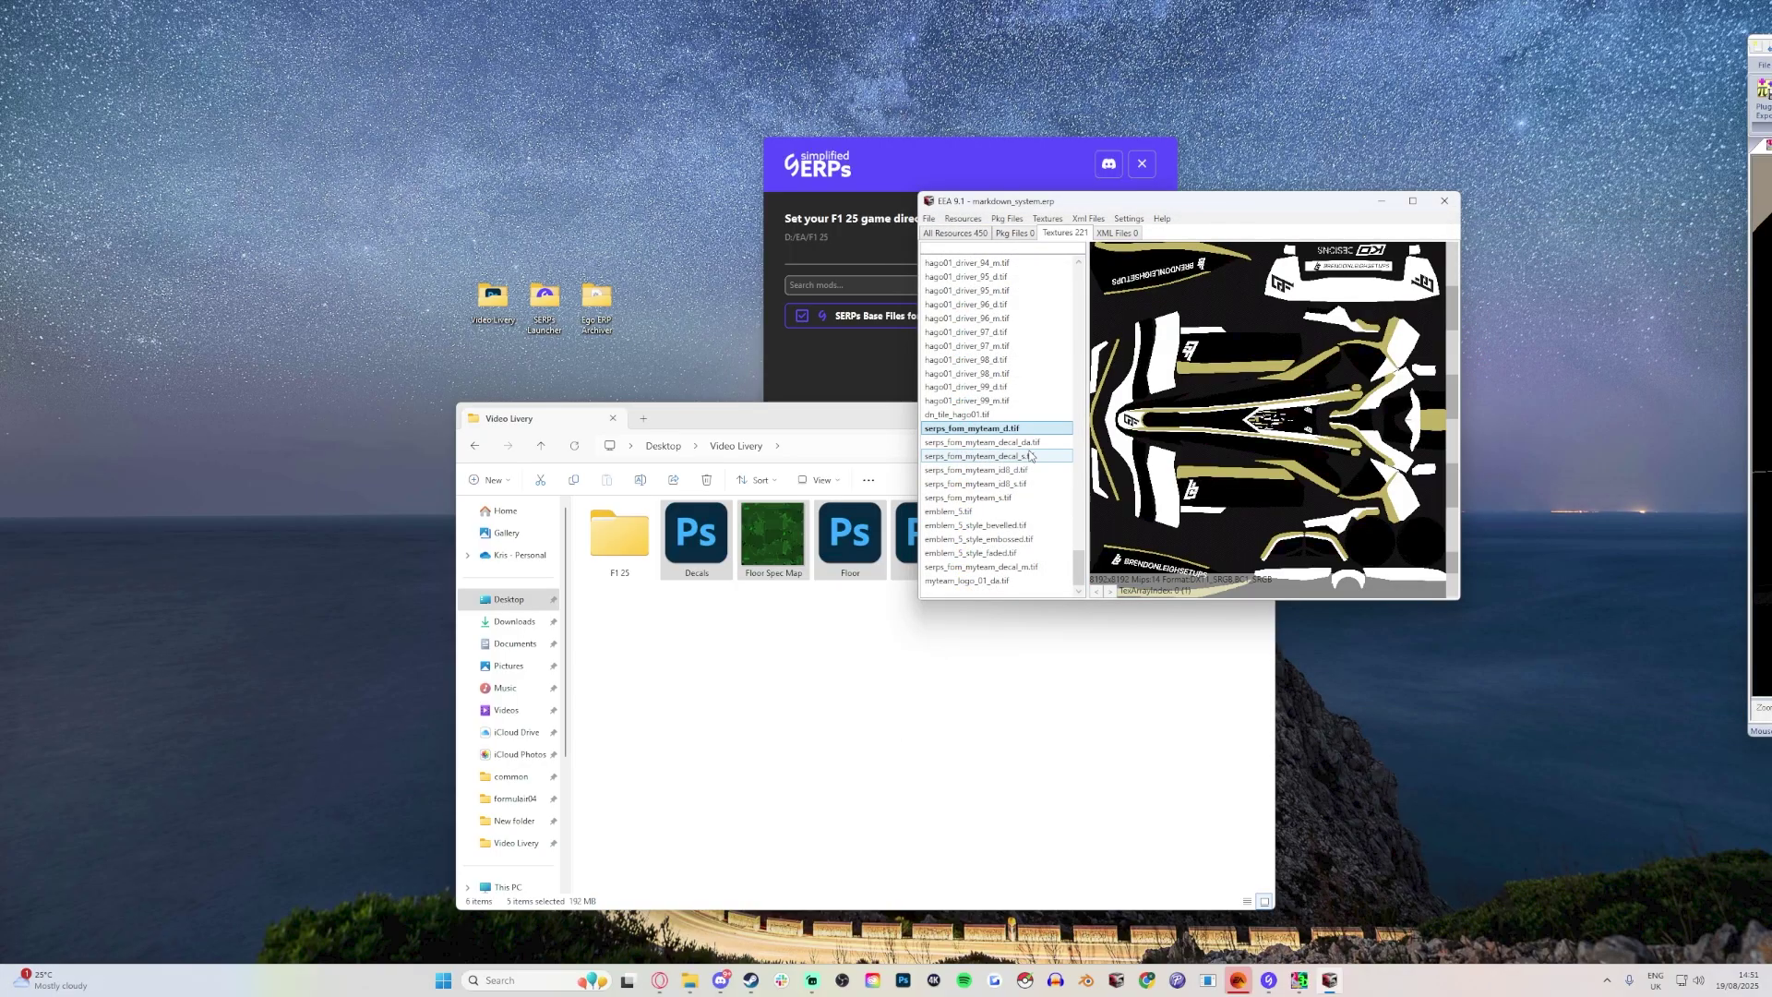
click(929, 219)
Save over markdown_system.erp, replacing the existing archive, and close the archiver.
click(951, 250)
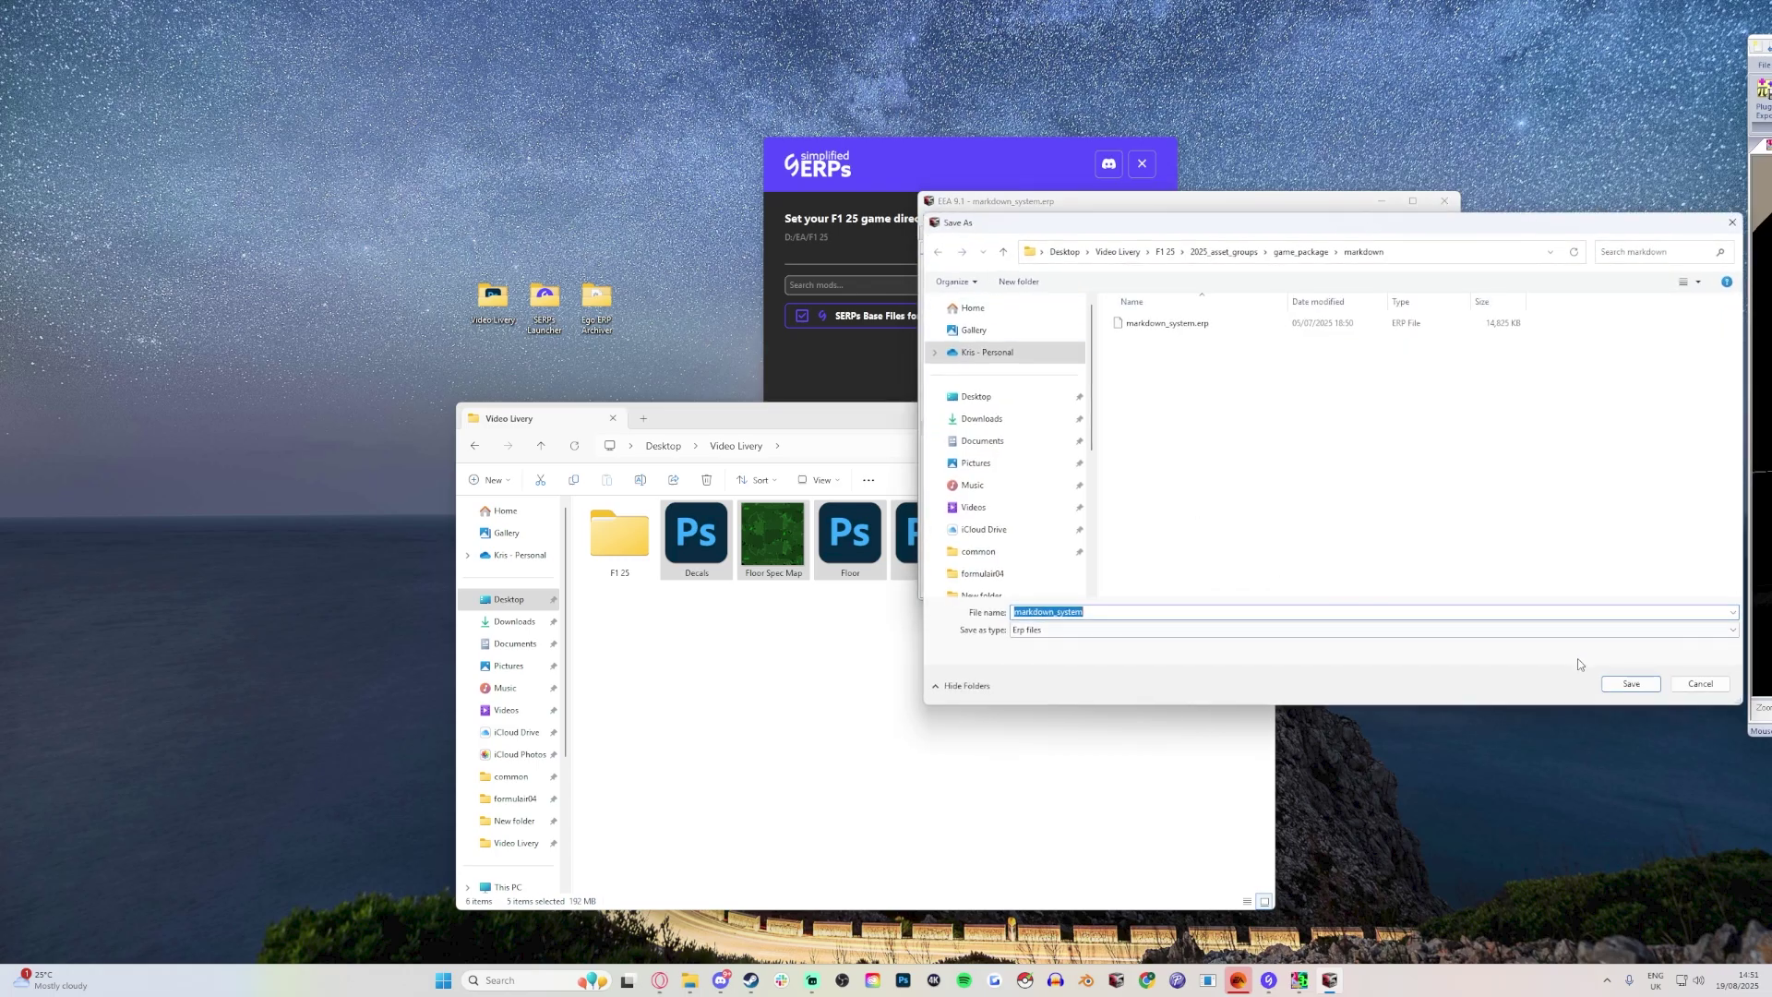
click(1630, 683)
click(939, 550)
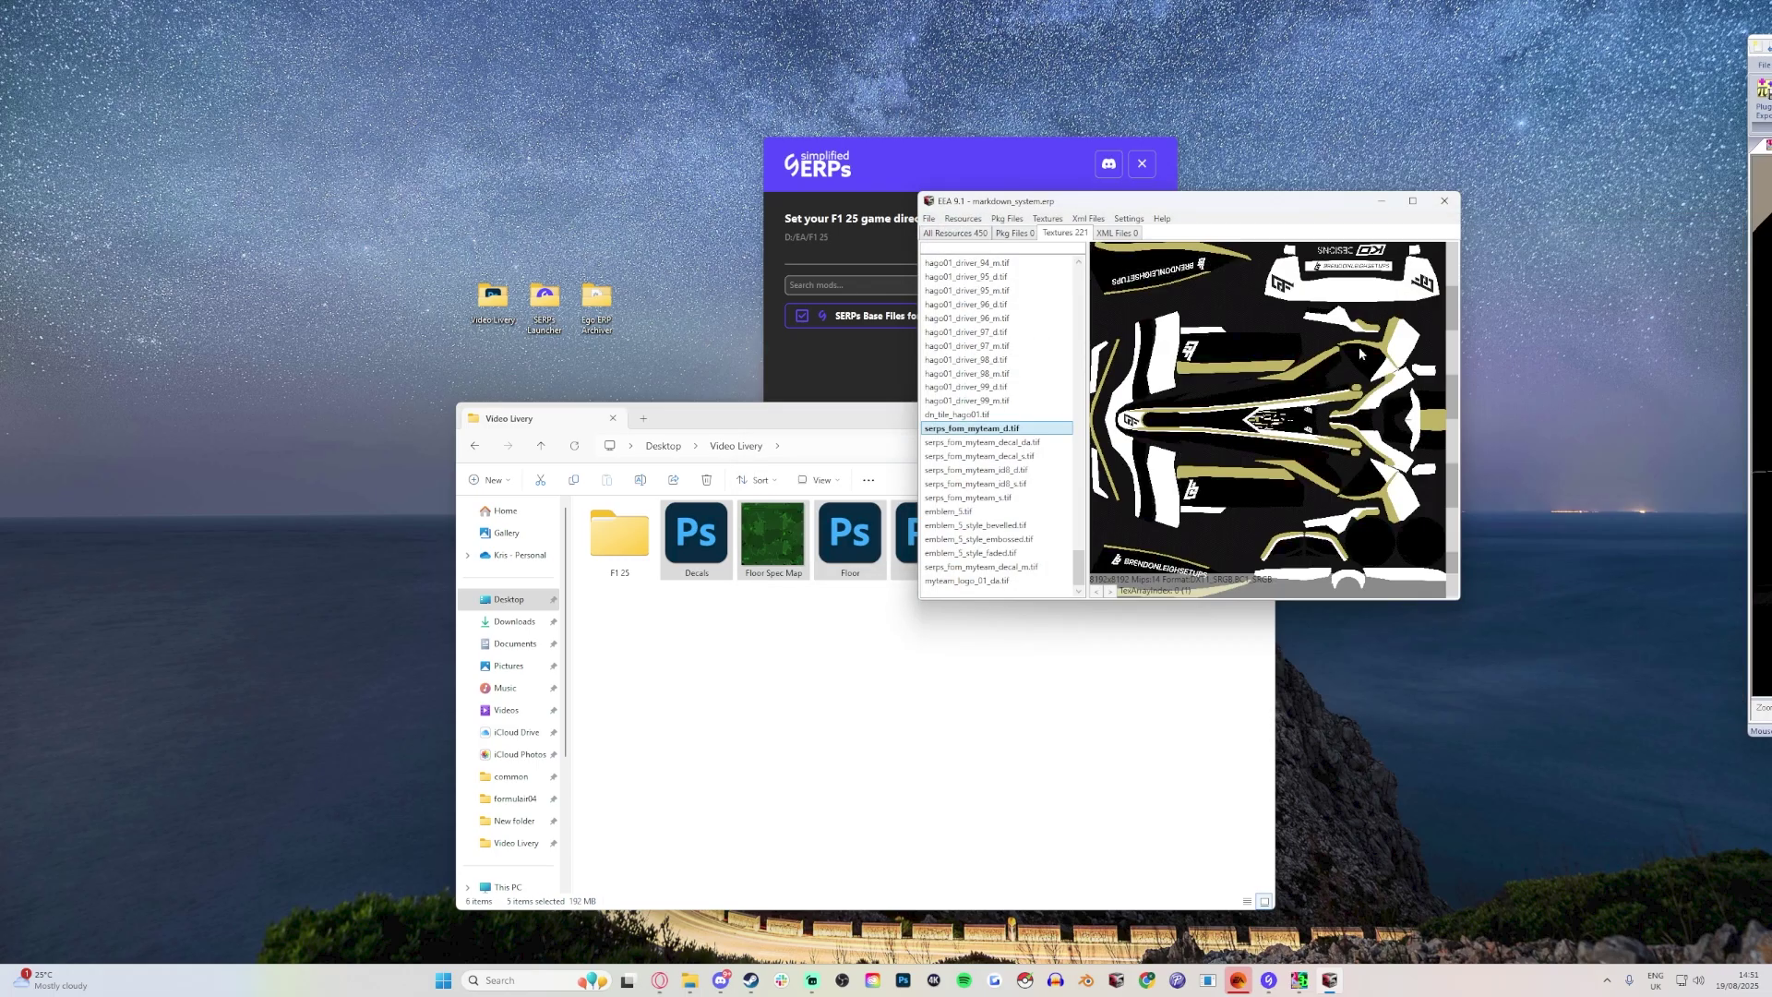
click(1444, 201)
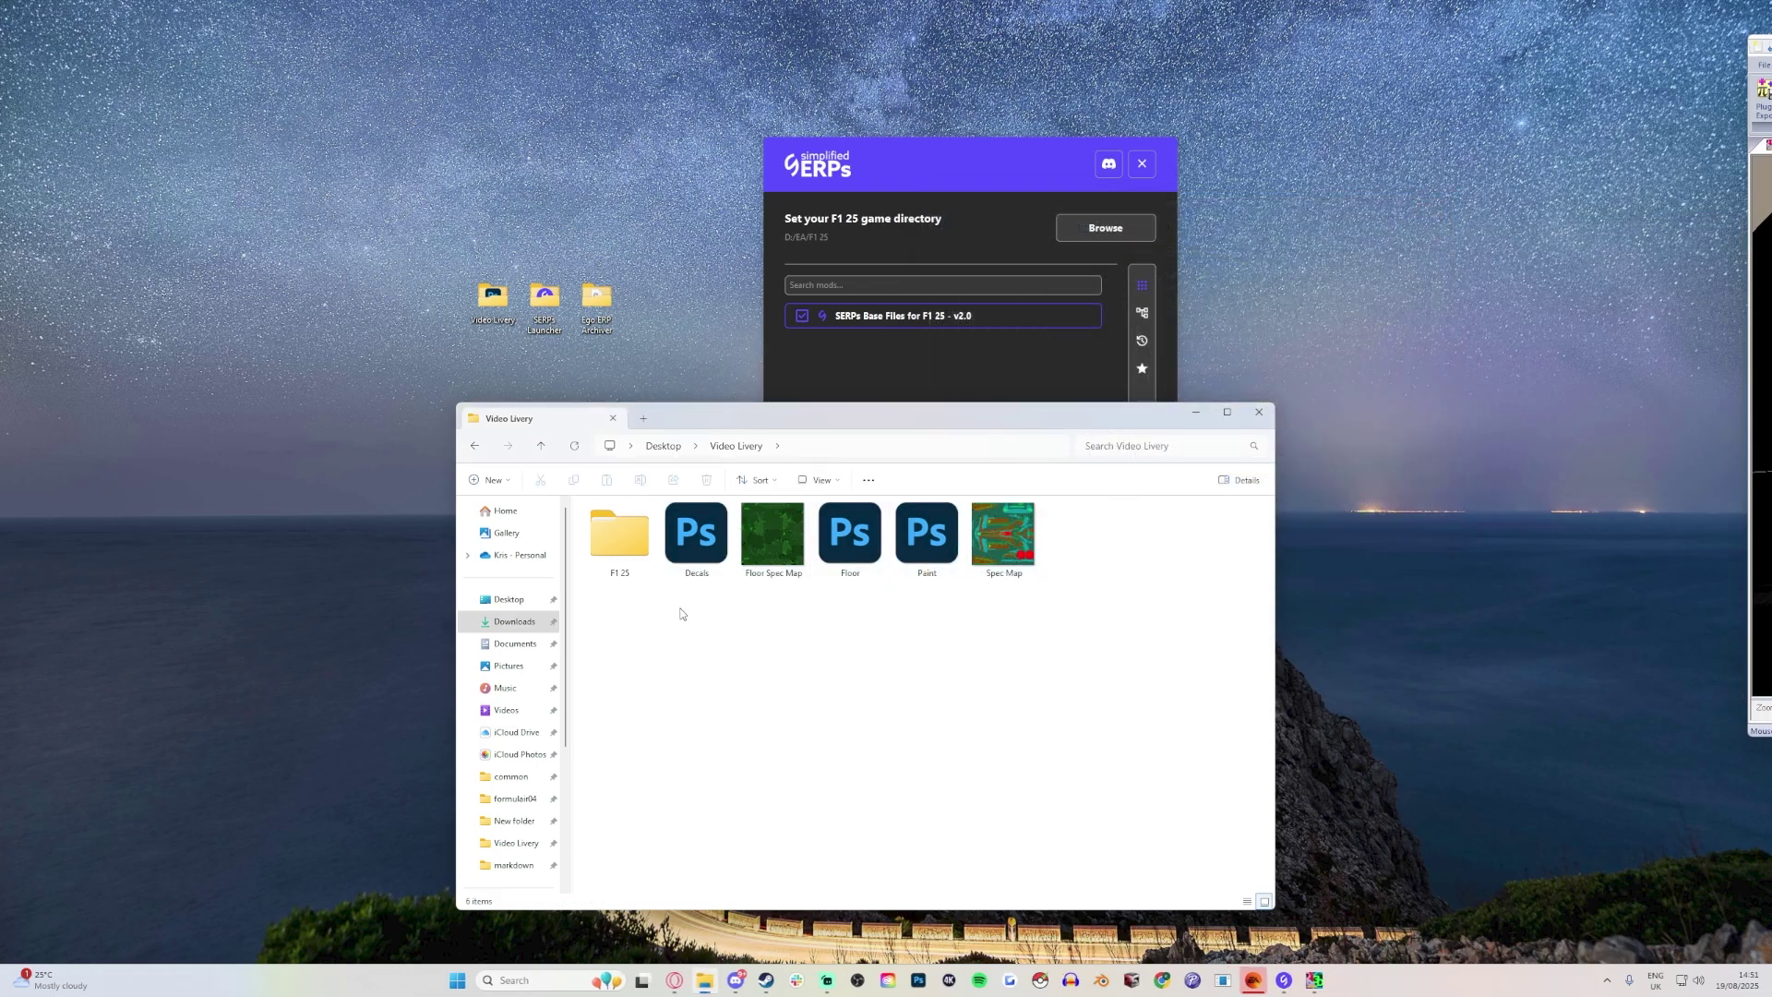
Delete the loose texture files from the Video Livery folder and close it.
drag(692, 612, 992, 567)
key(Delete)
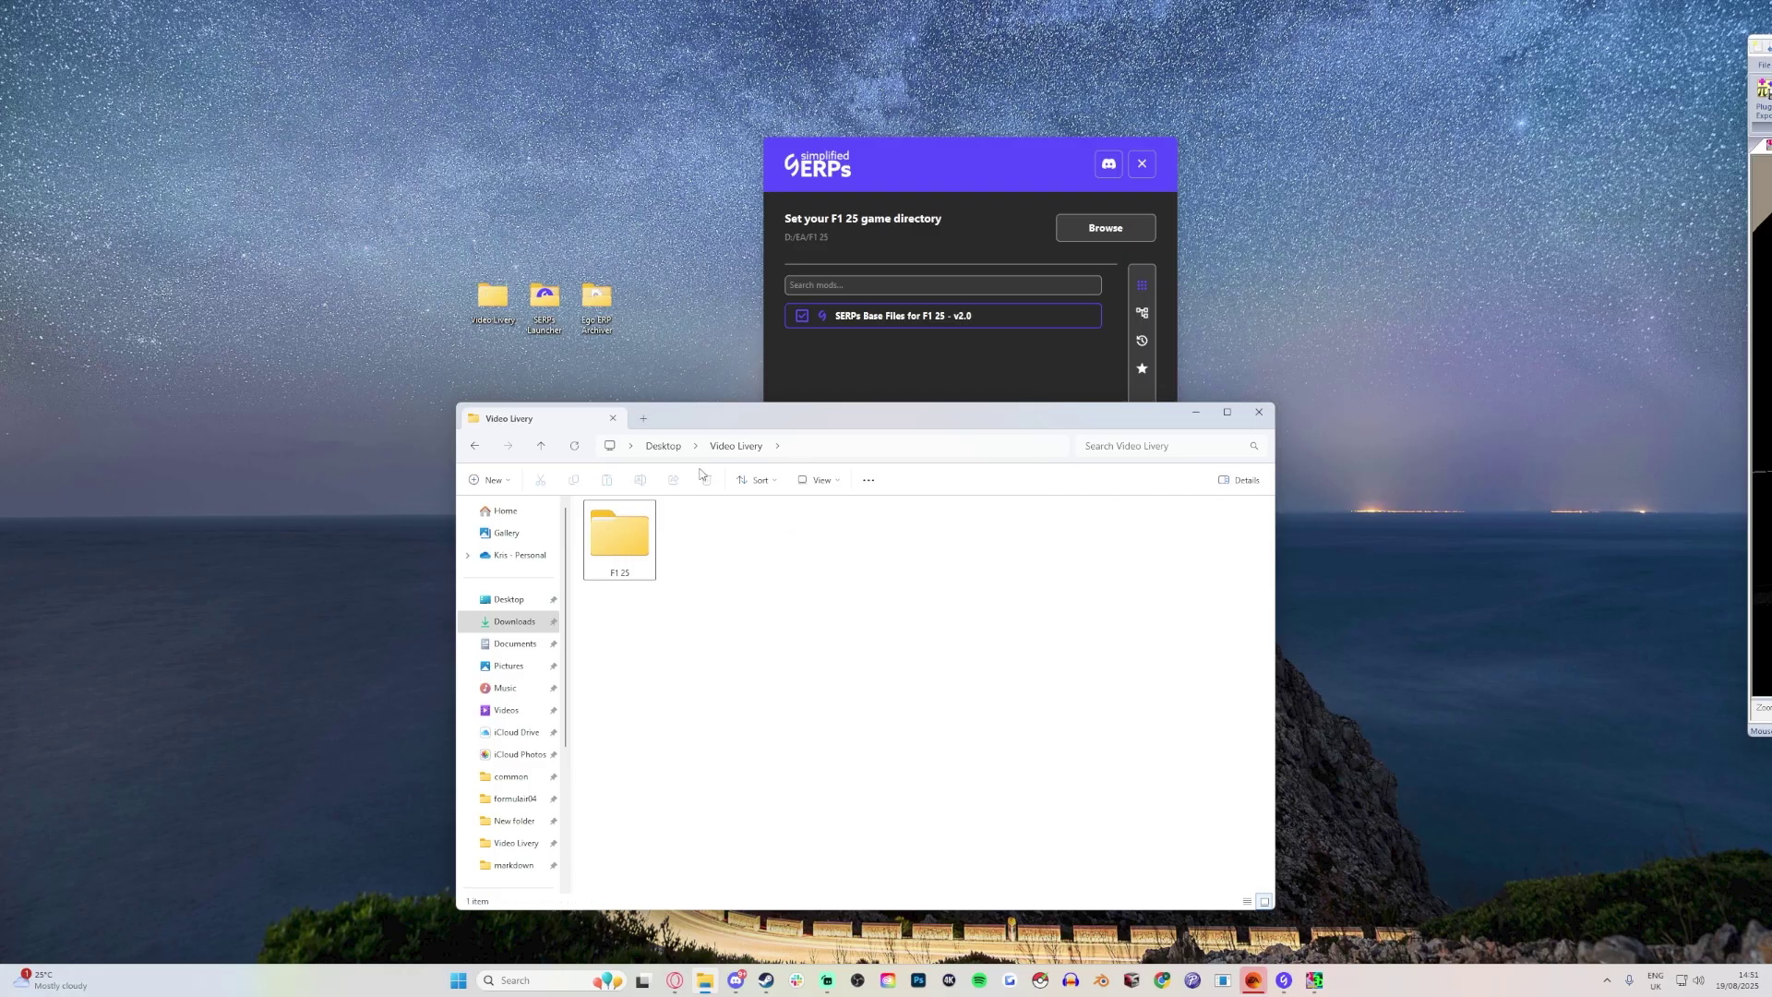
key(ctrl+w)
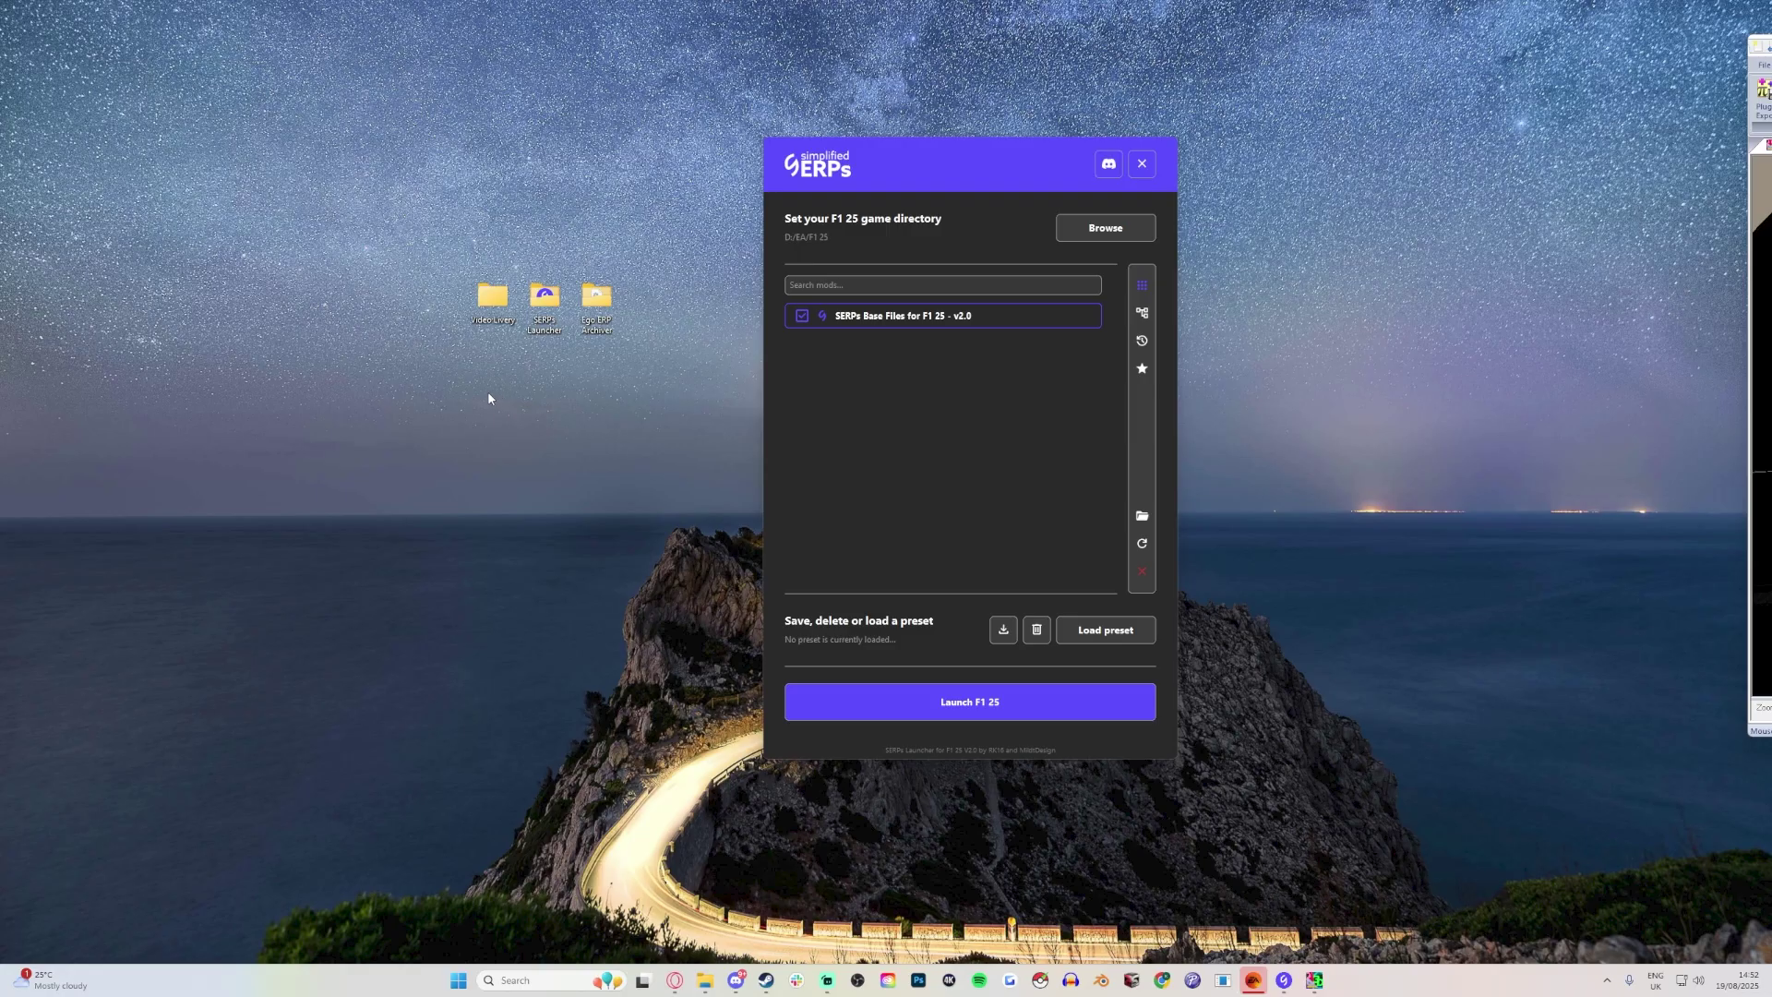
Pack the Video Livery folder into Video Livery.rar with WinRAR's Add to archive.
drag(489, 399, 604, 294)
click(551, 418)
right_click(488, 317)
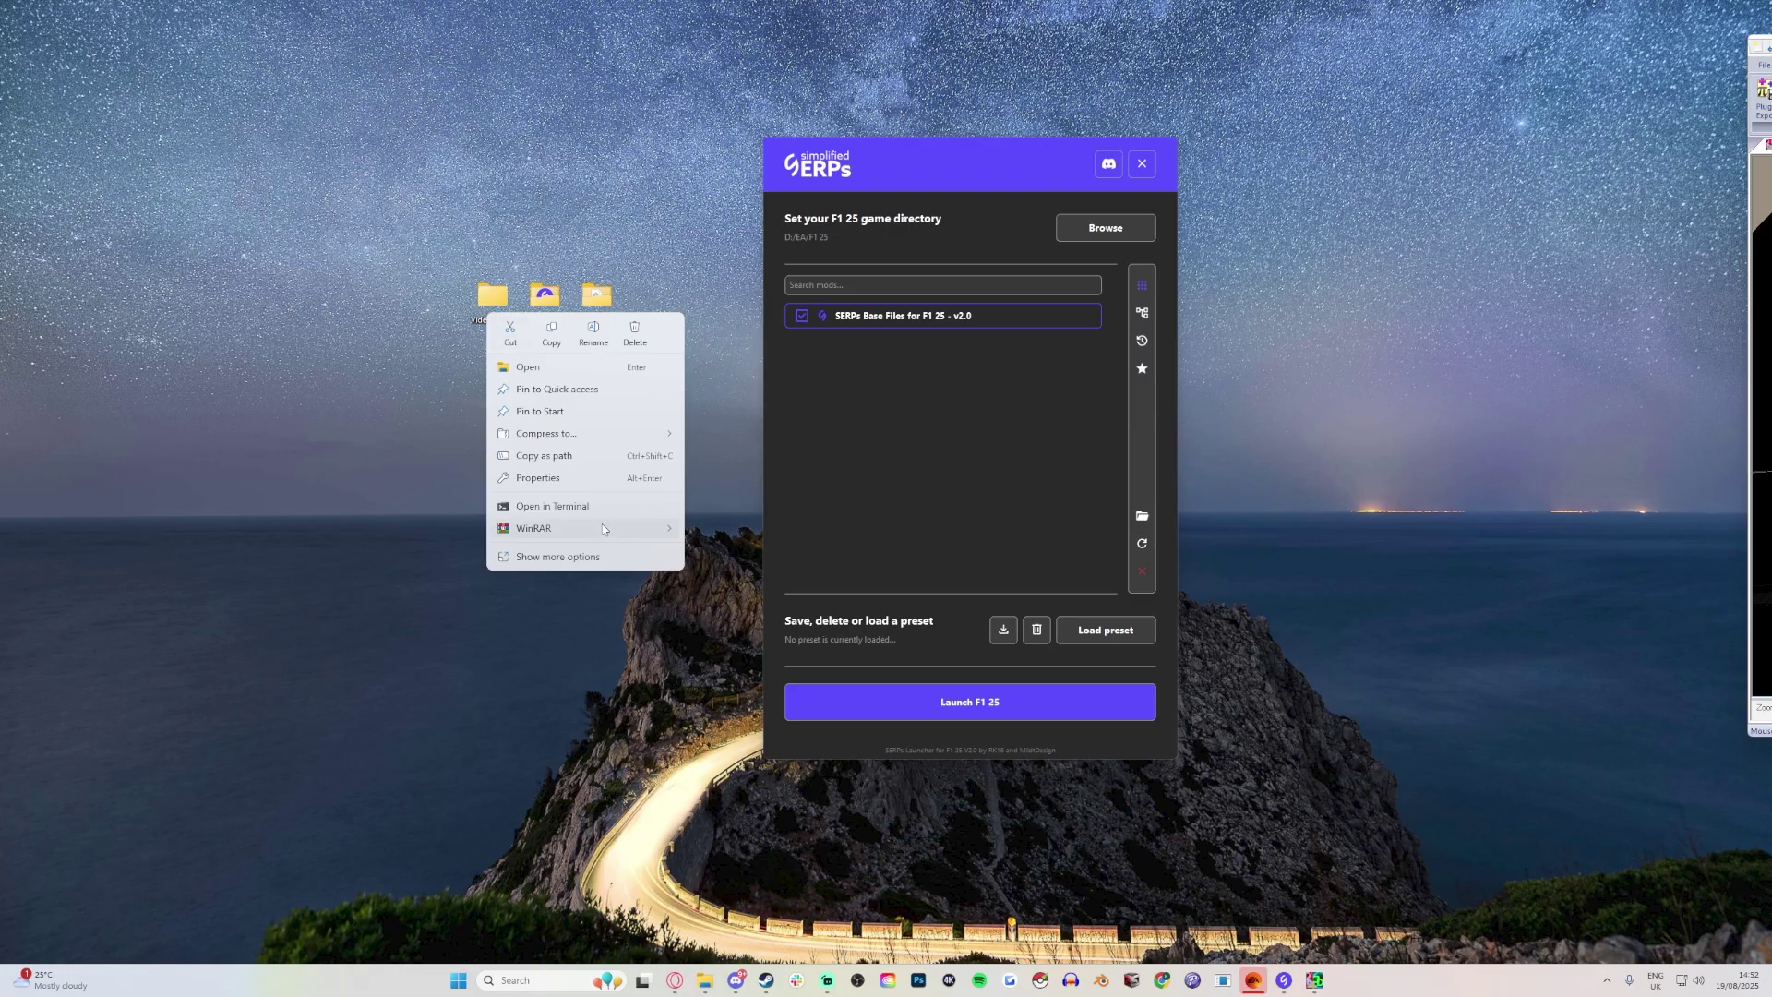
mouse_move(602, 528)
click(729, 534)
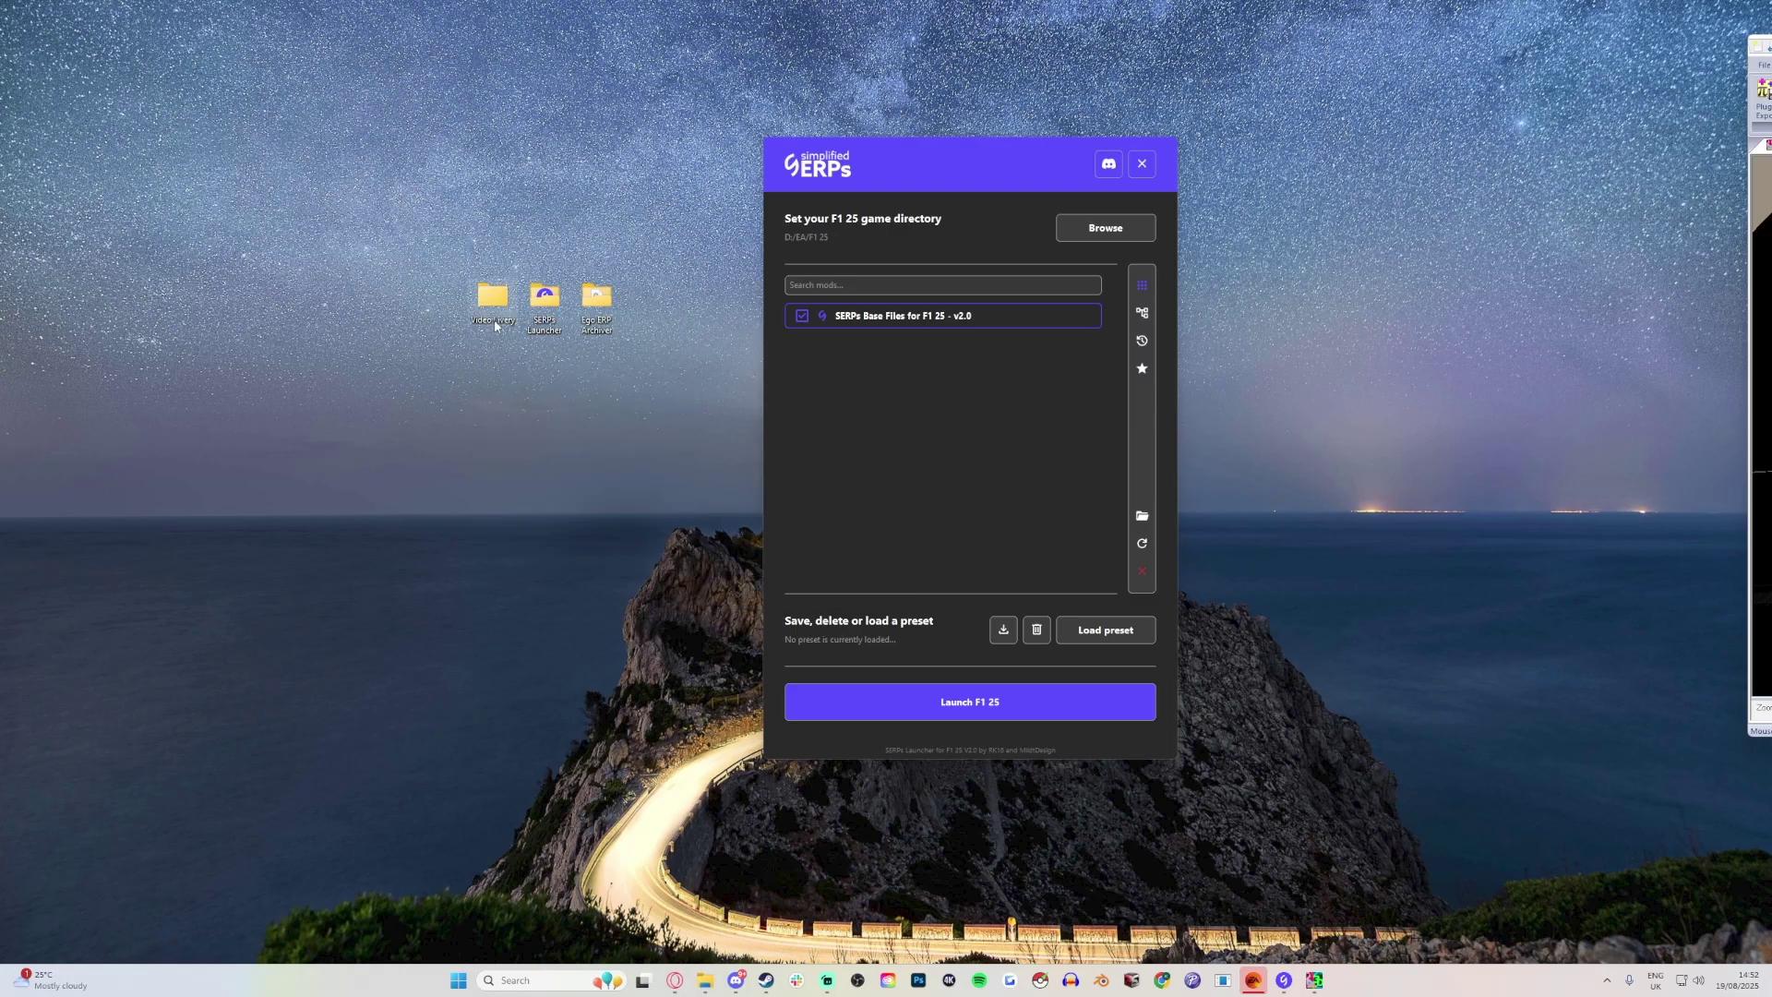
right_click(489, 316)
mouse_move(615, 535)
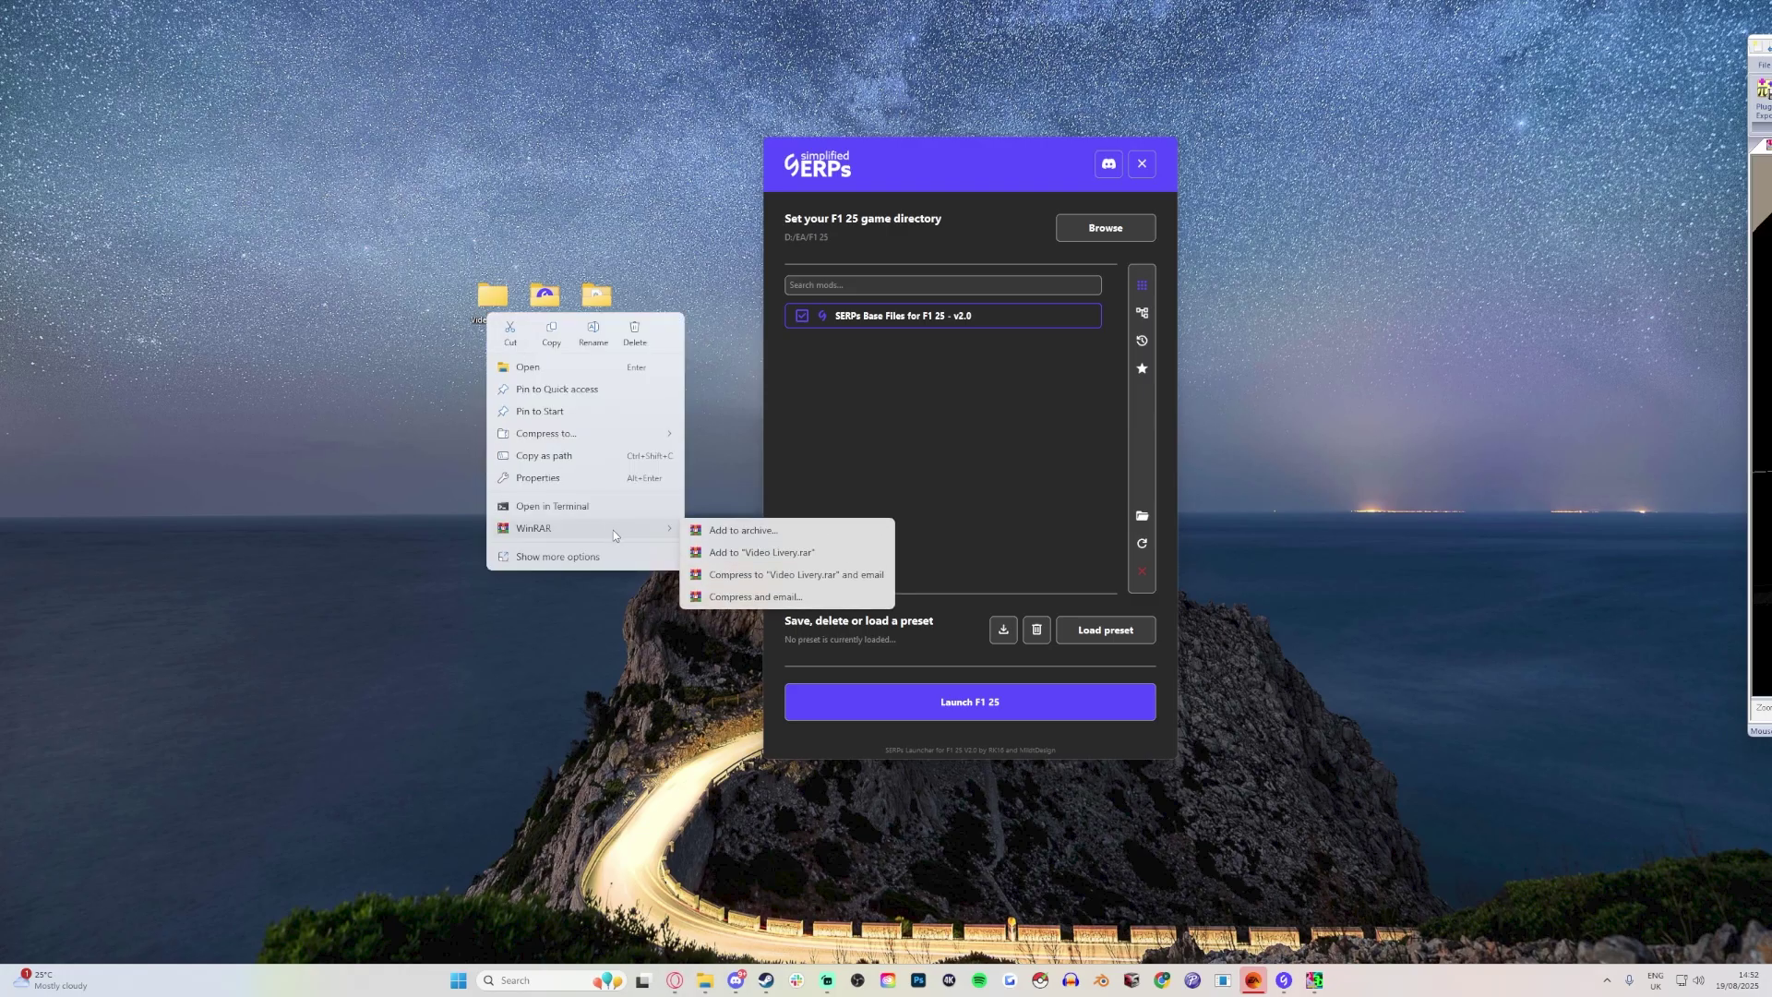
click(731, 535)
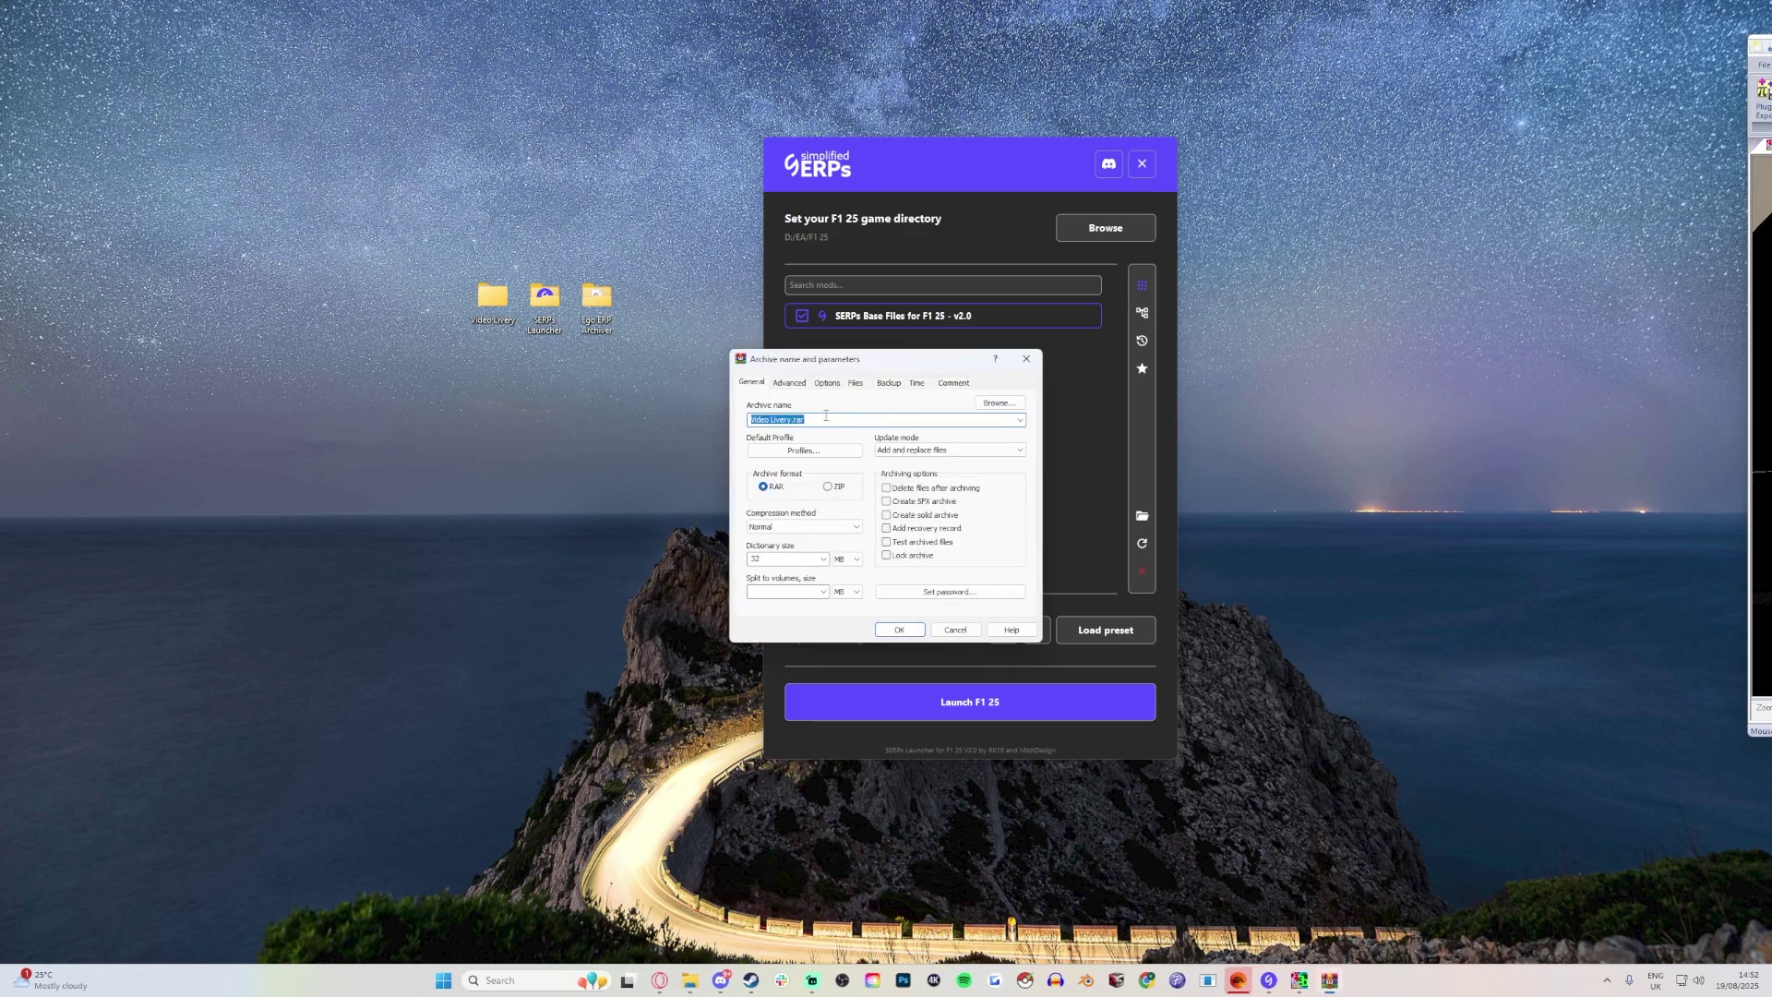
click(897, 630)
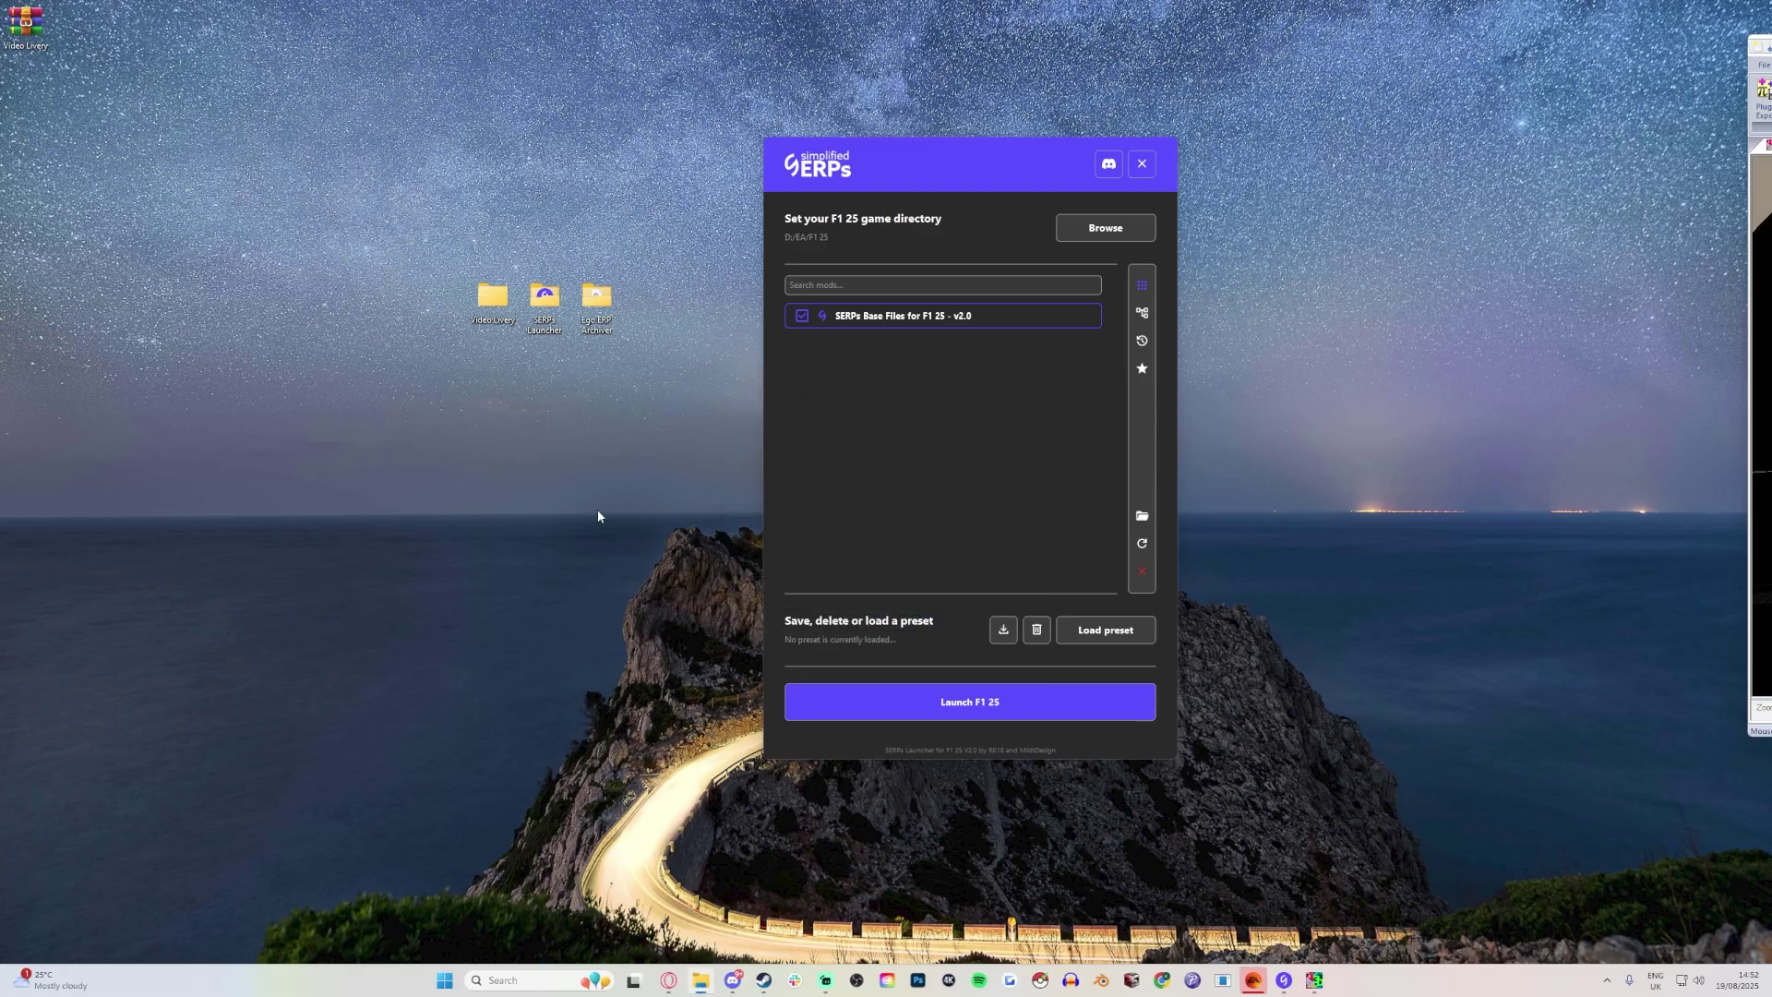
Add Video Livery.rar to the SERPs mod list without a category and enable it.
drag(25, 23, 543, 388)
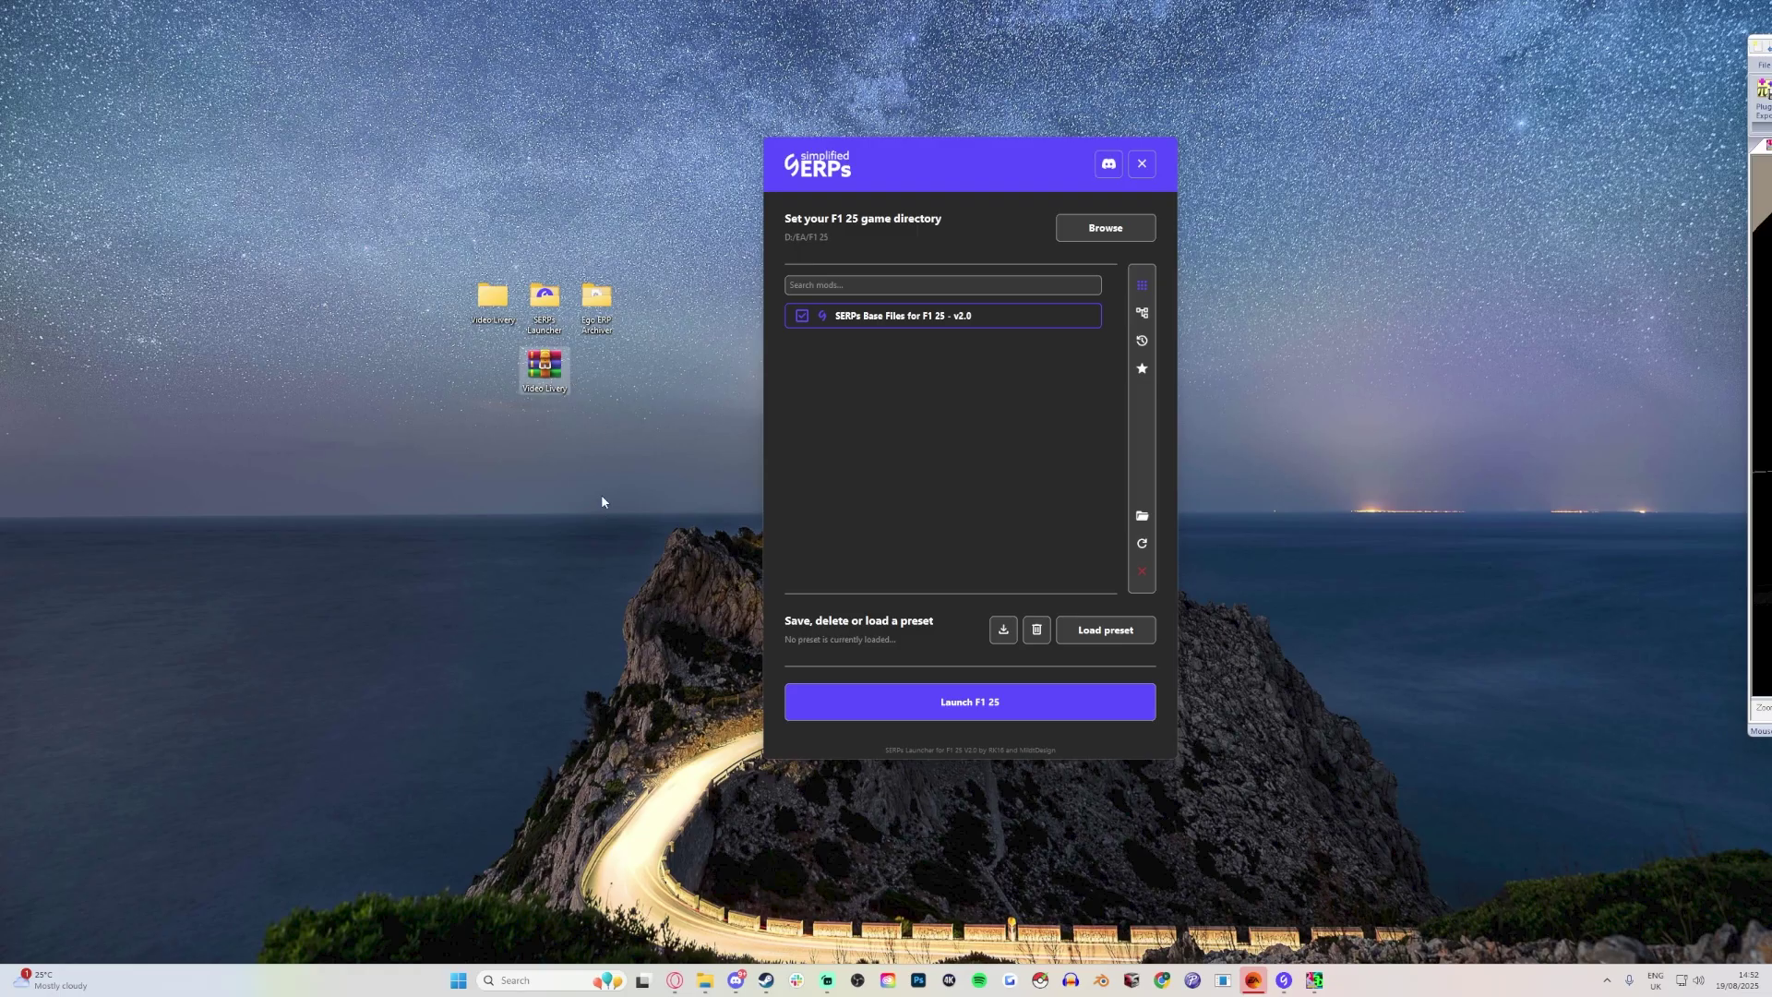
drag(558, 376, 898, 408)
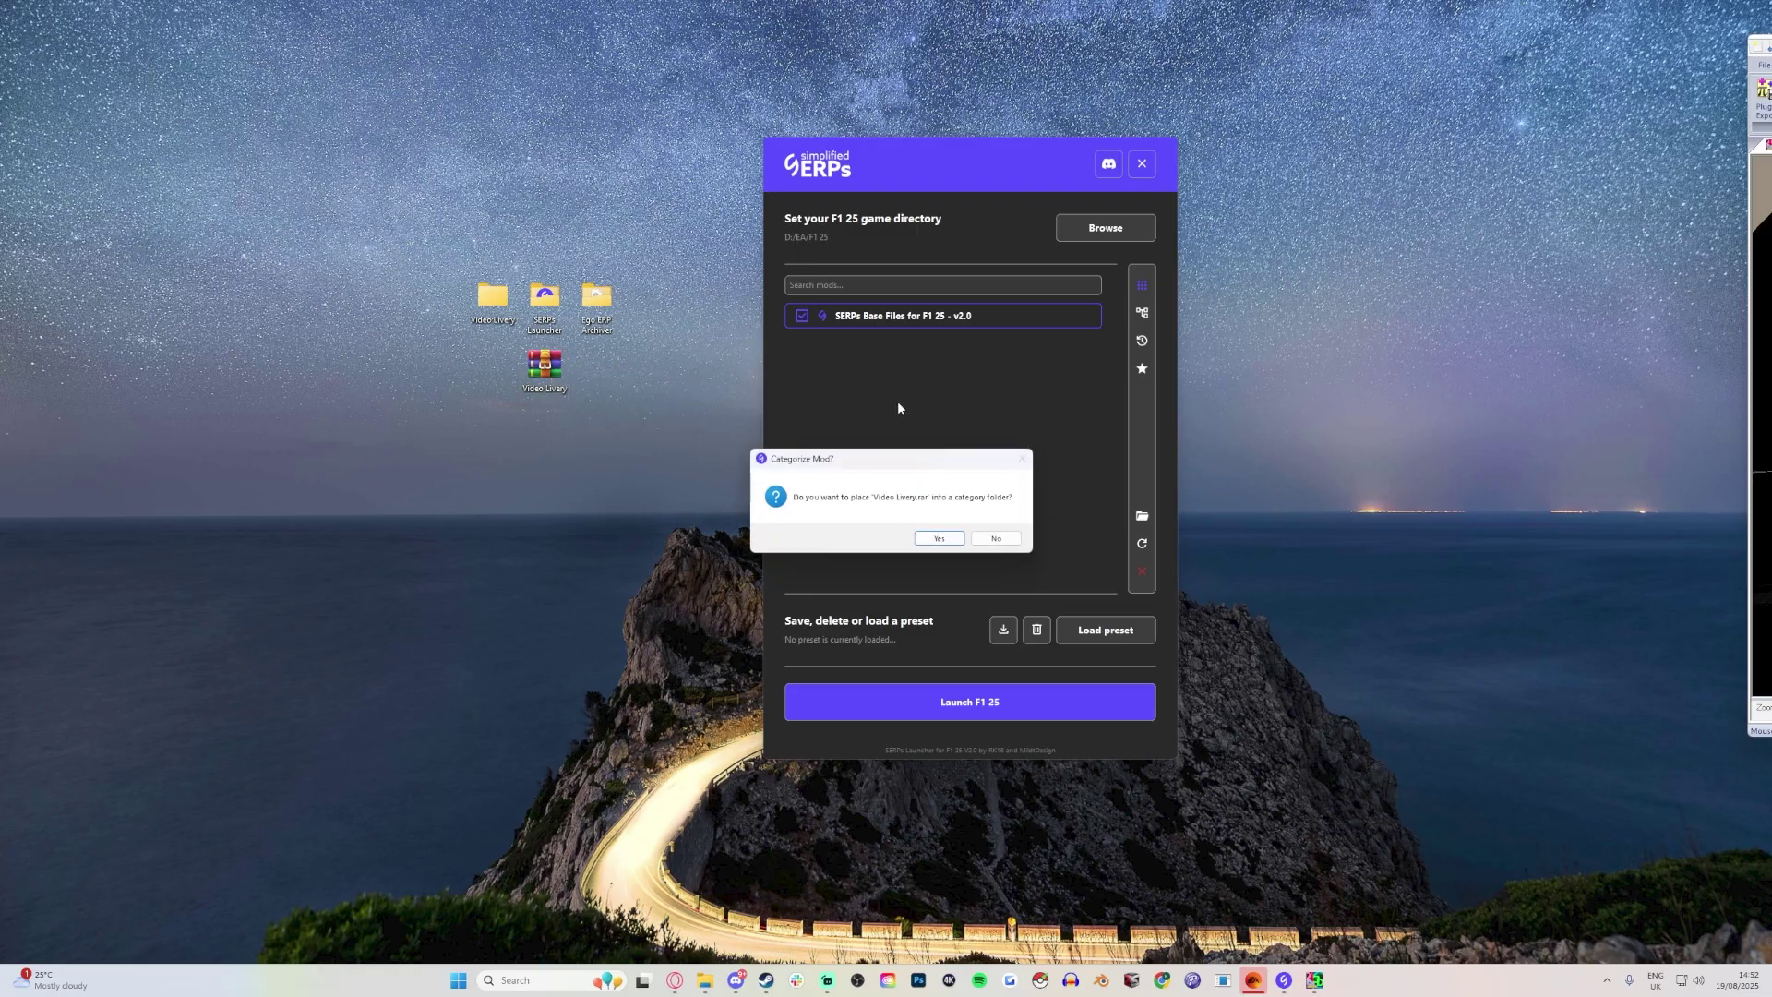
click(986, 538)
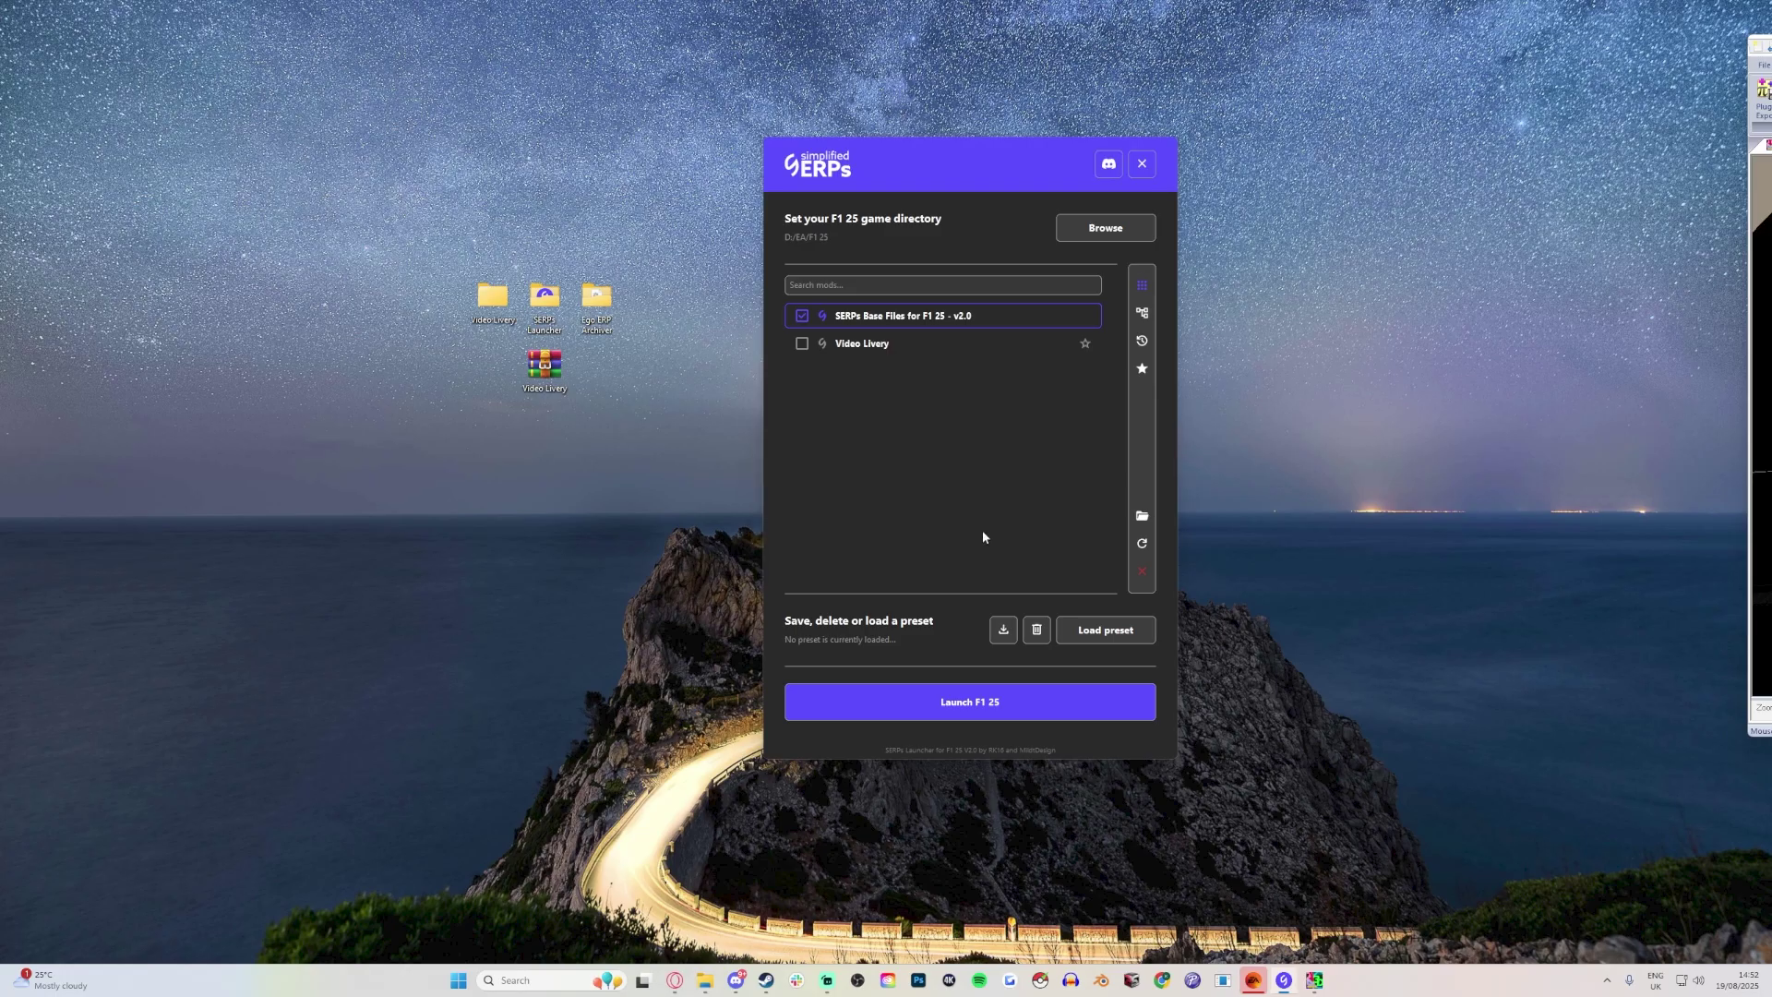
click(802, 344)
Launch F1 25, create a new car design under Customisation > Car, and equip the Neon Fusion base livery.
click(1015, 702)
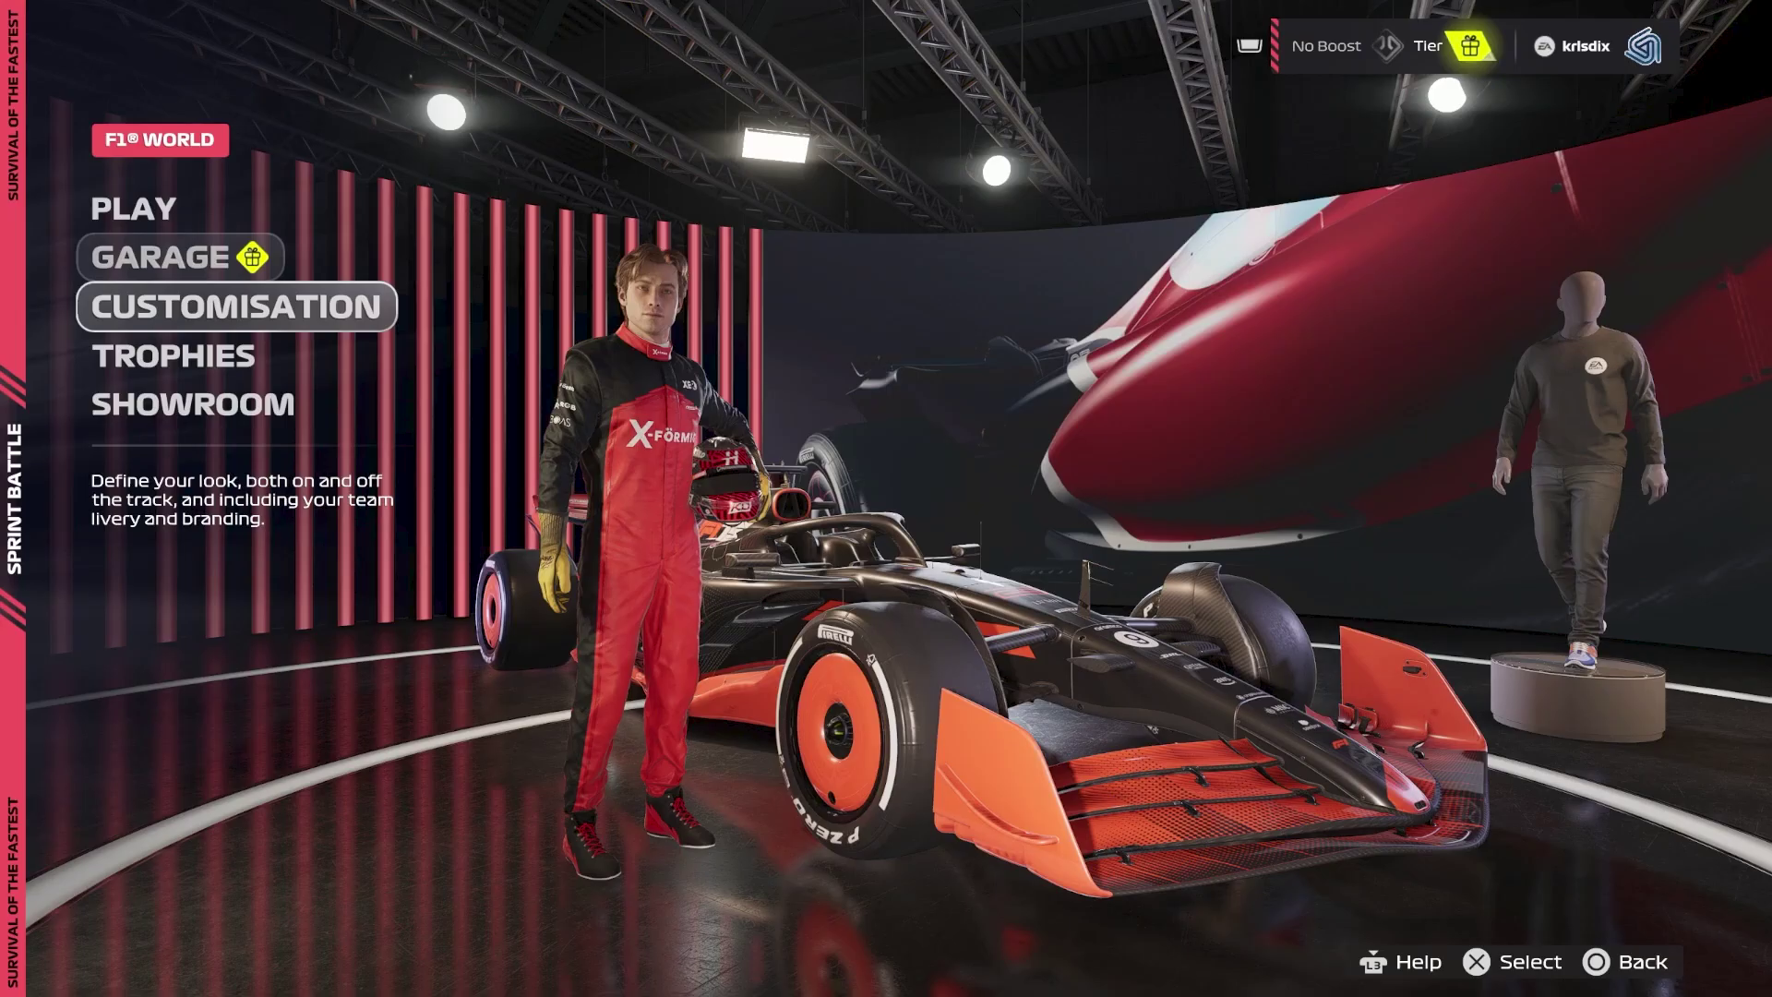
key(Return)
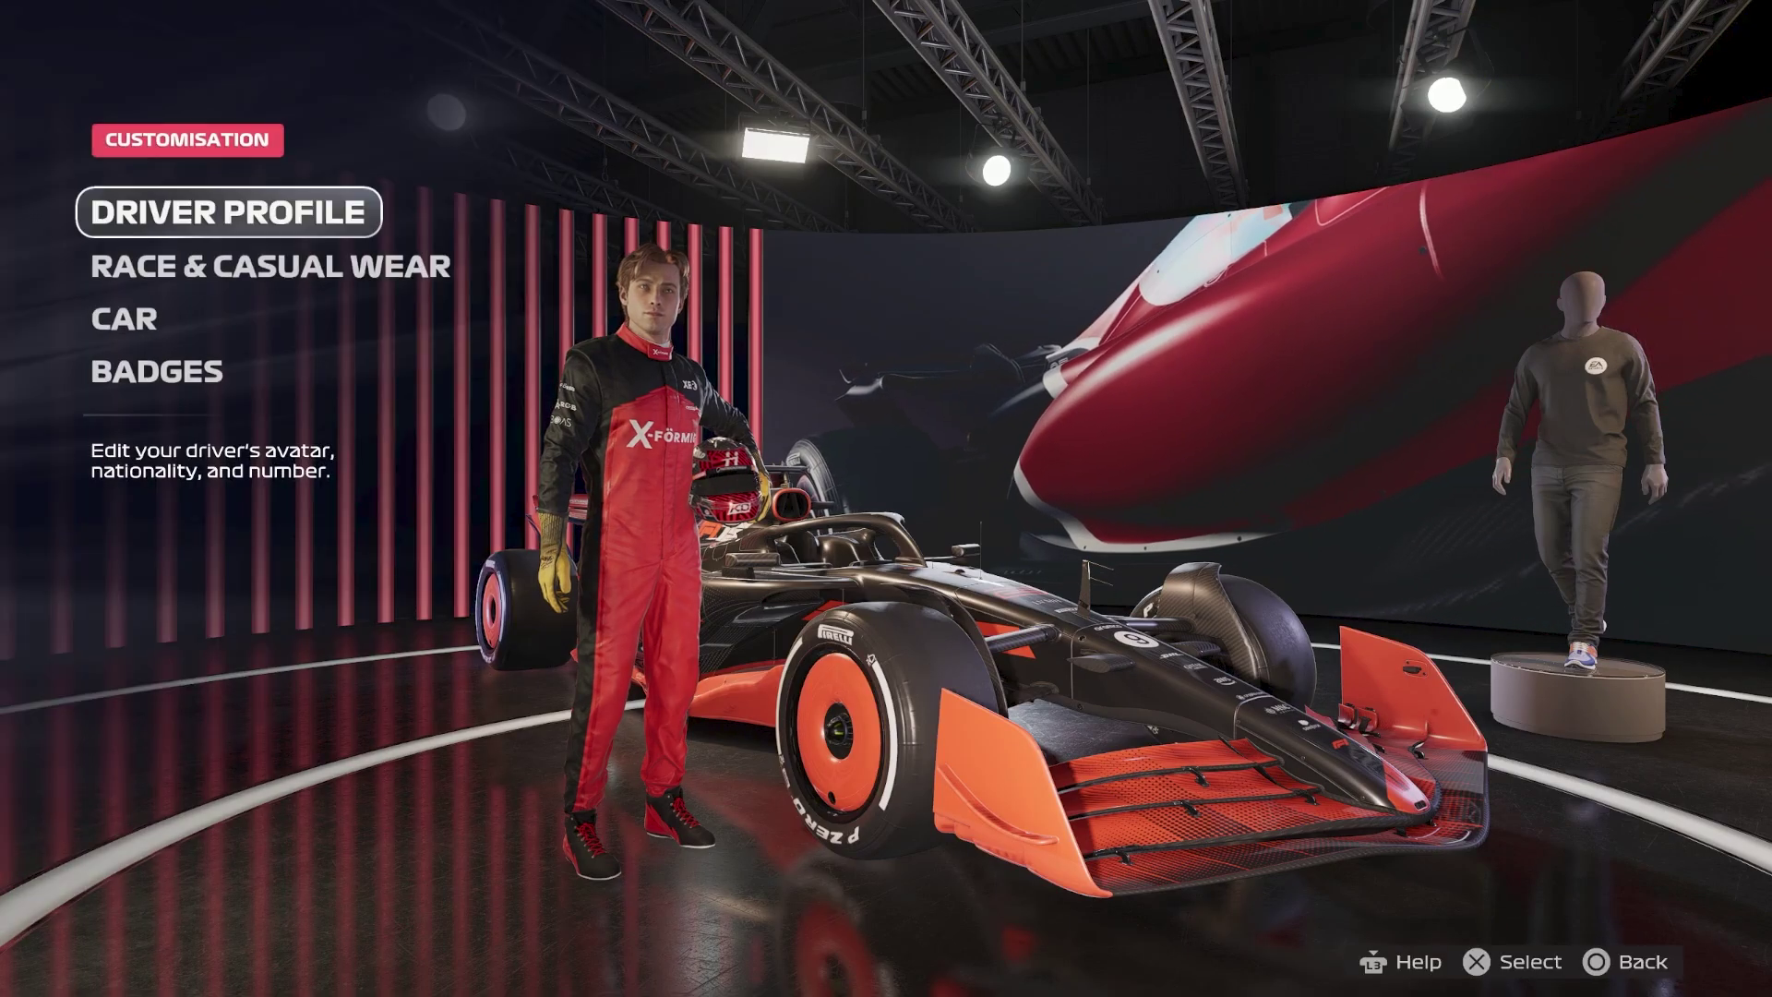
key(Down)
key(Down)
key(Return)
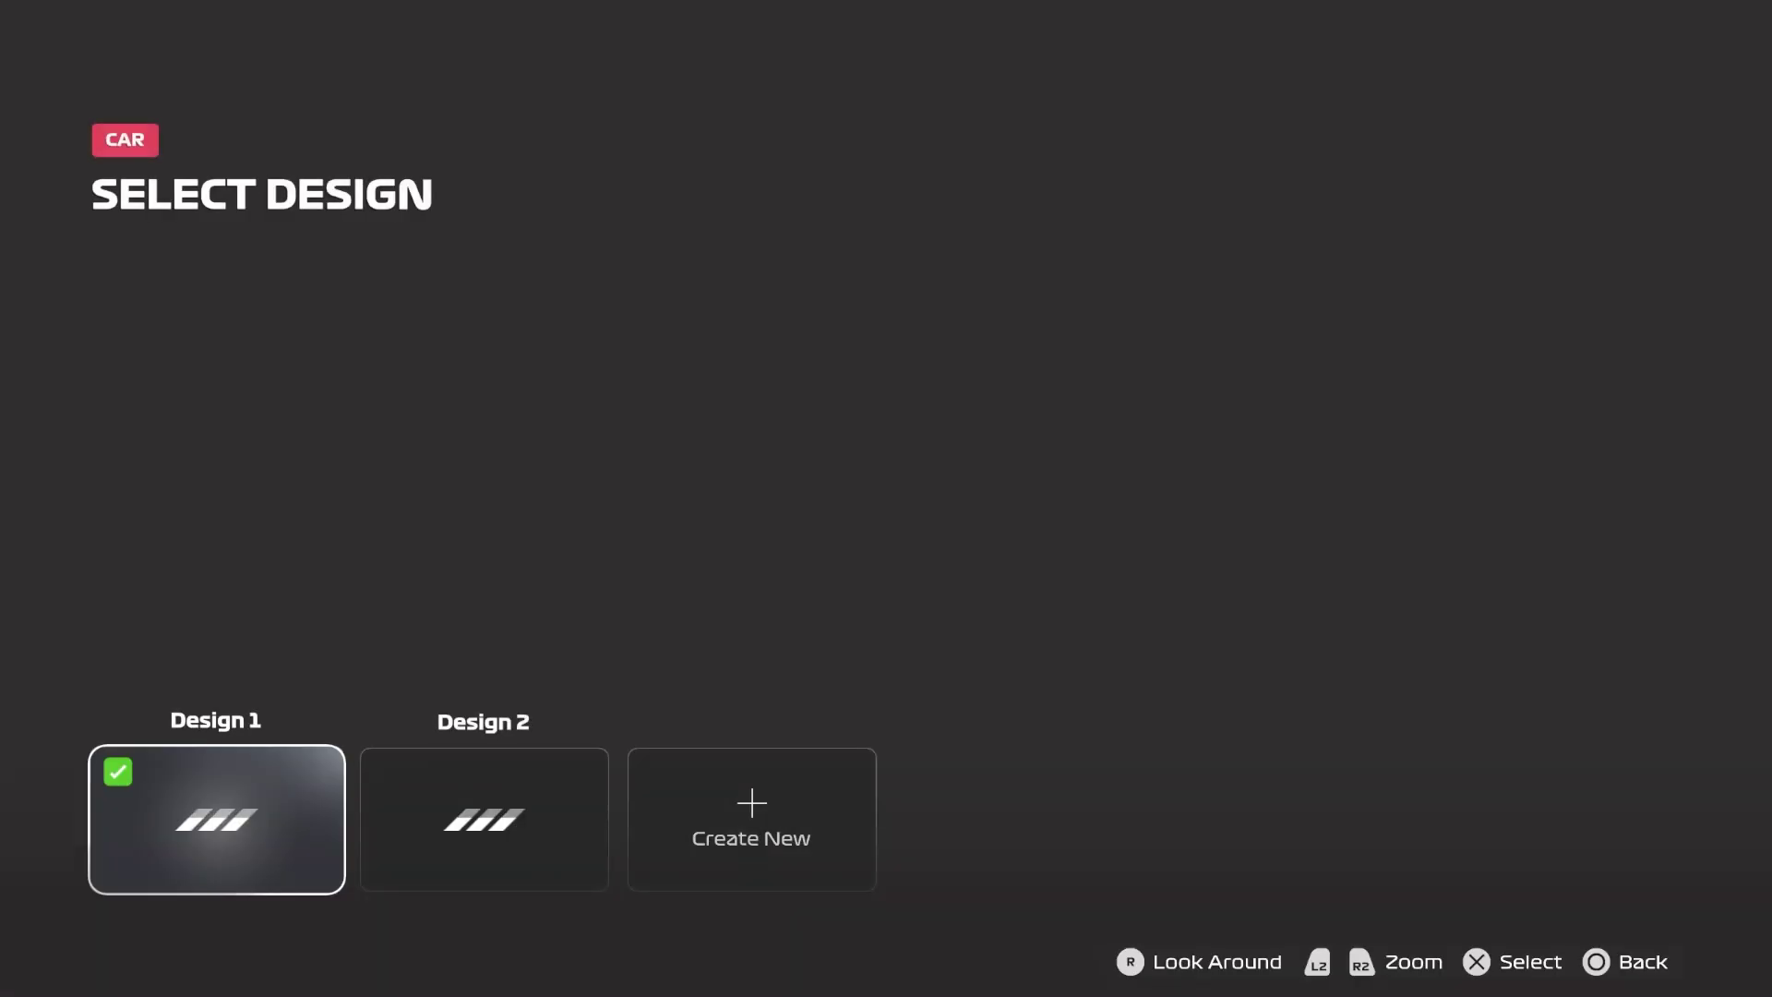
key(Right)
key(Right)
key(Left)
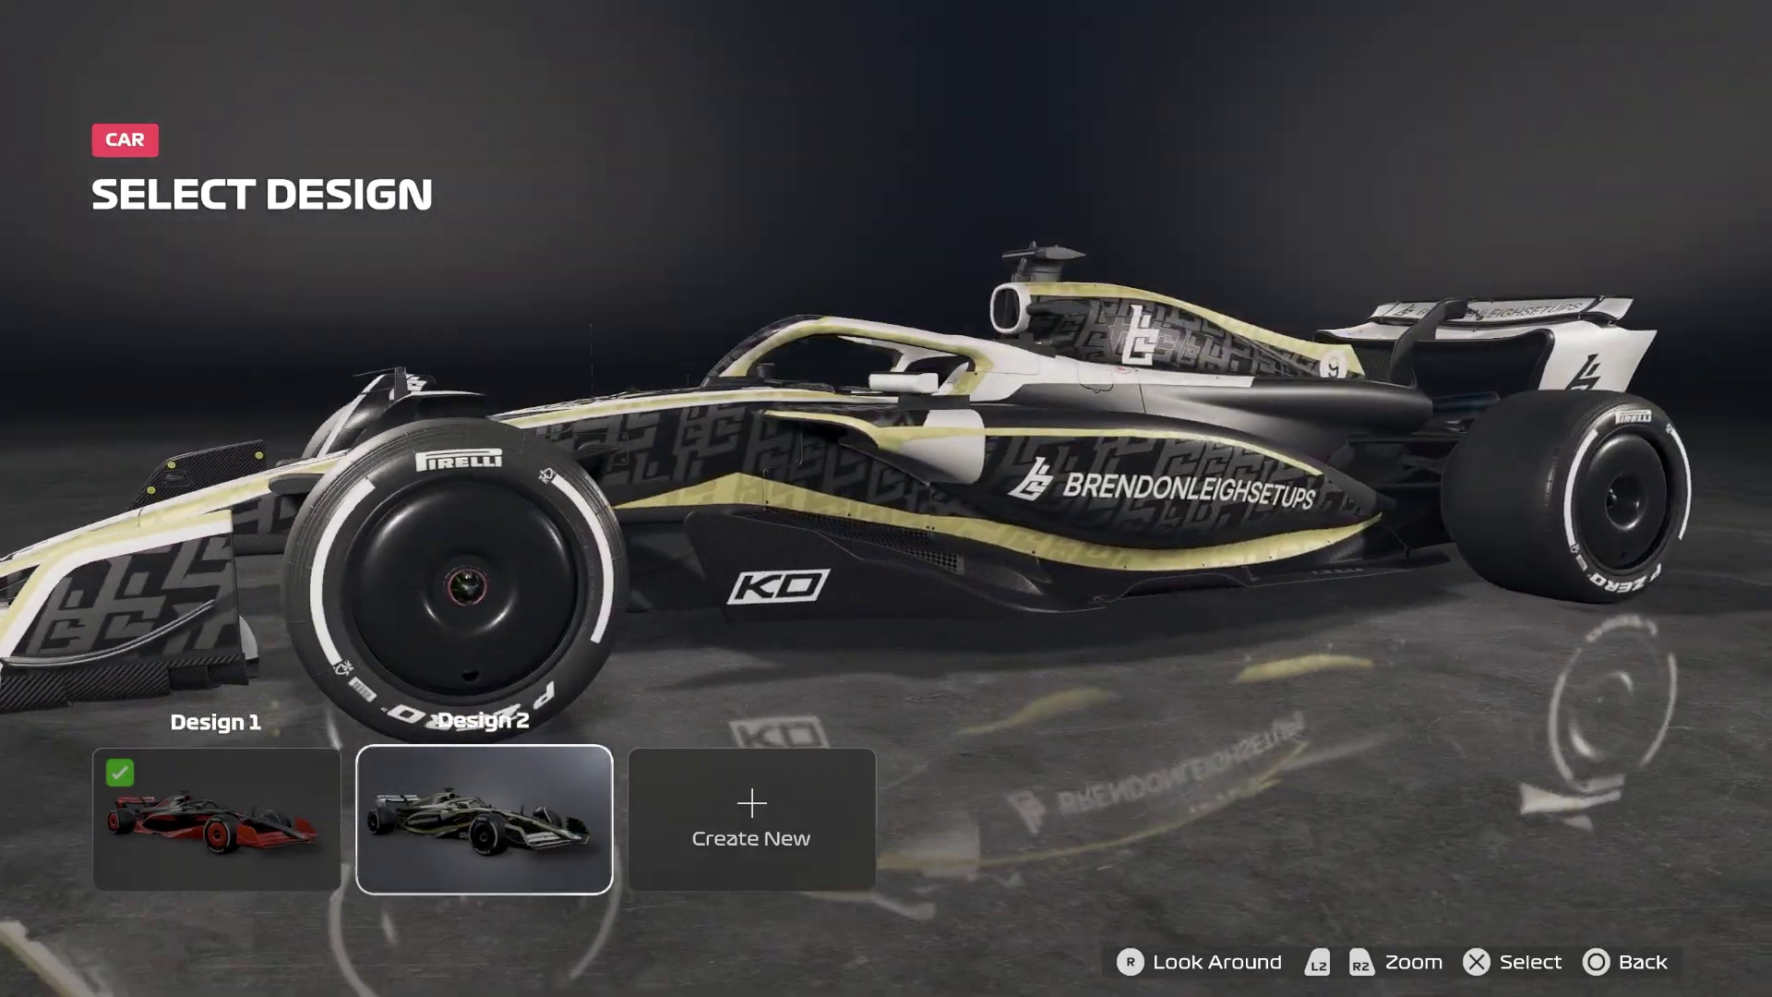
key(Right)
key(Return)
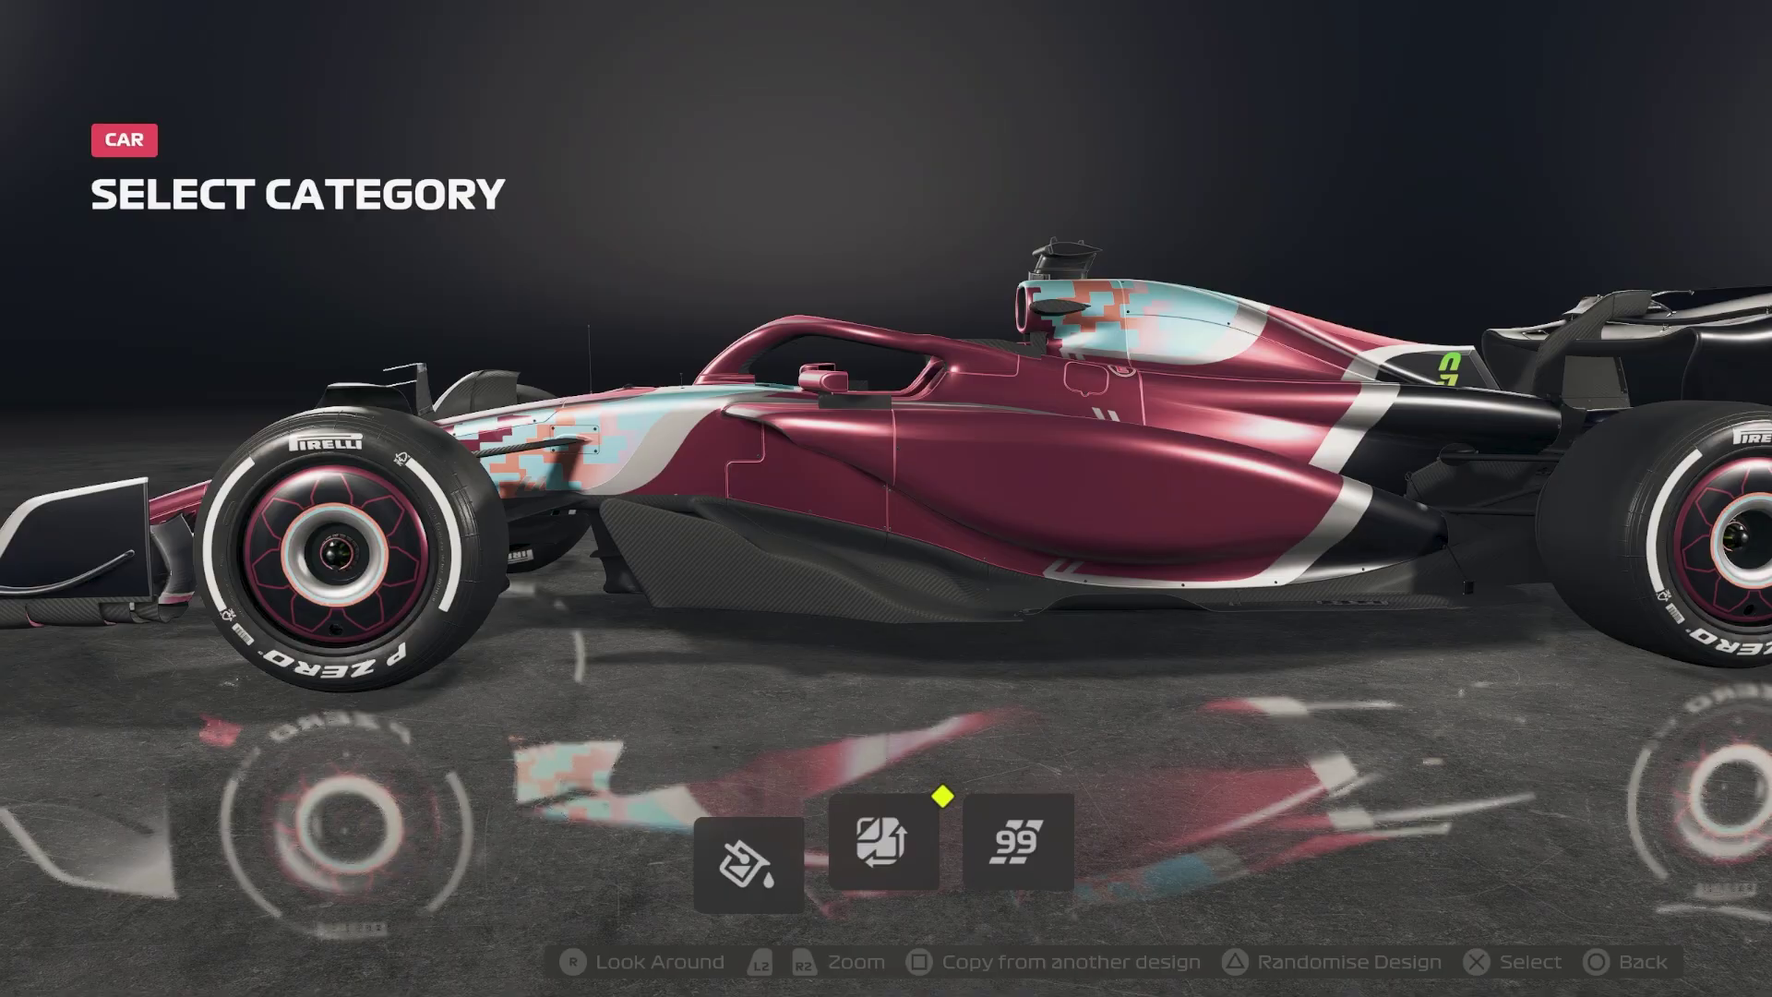
key(Return)
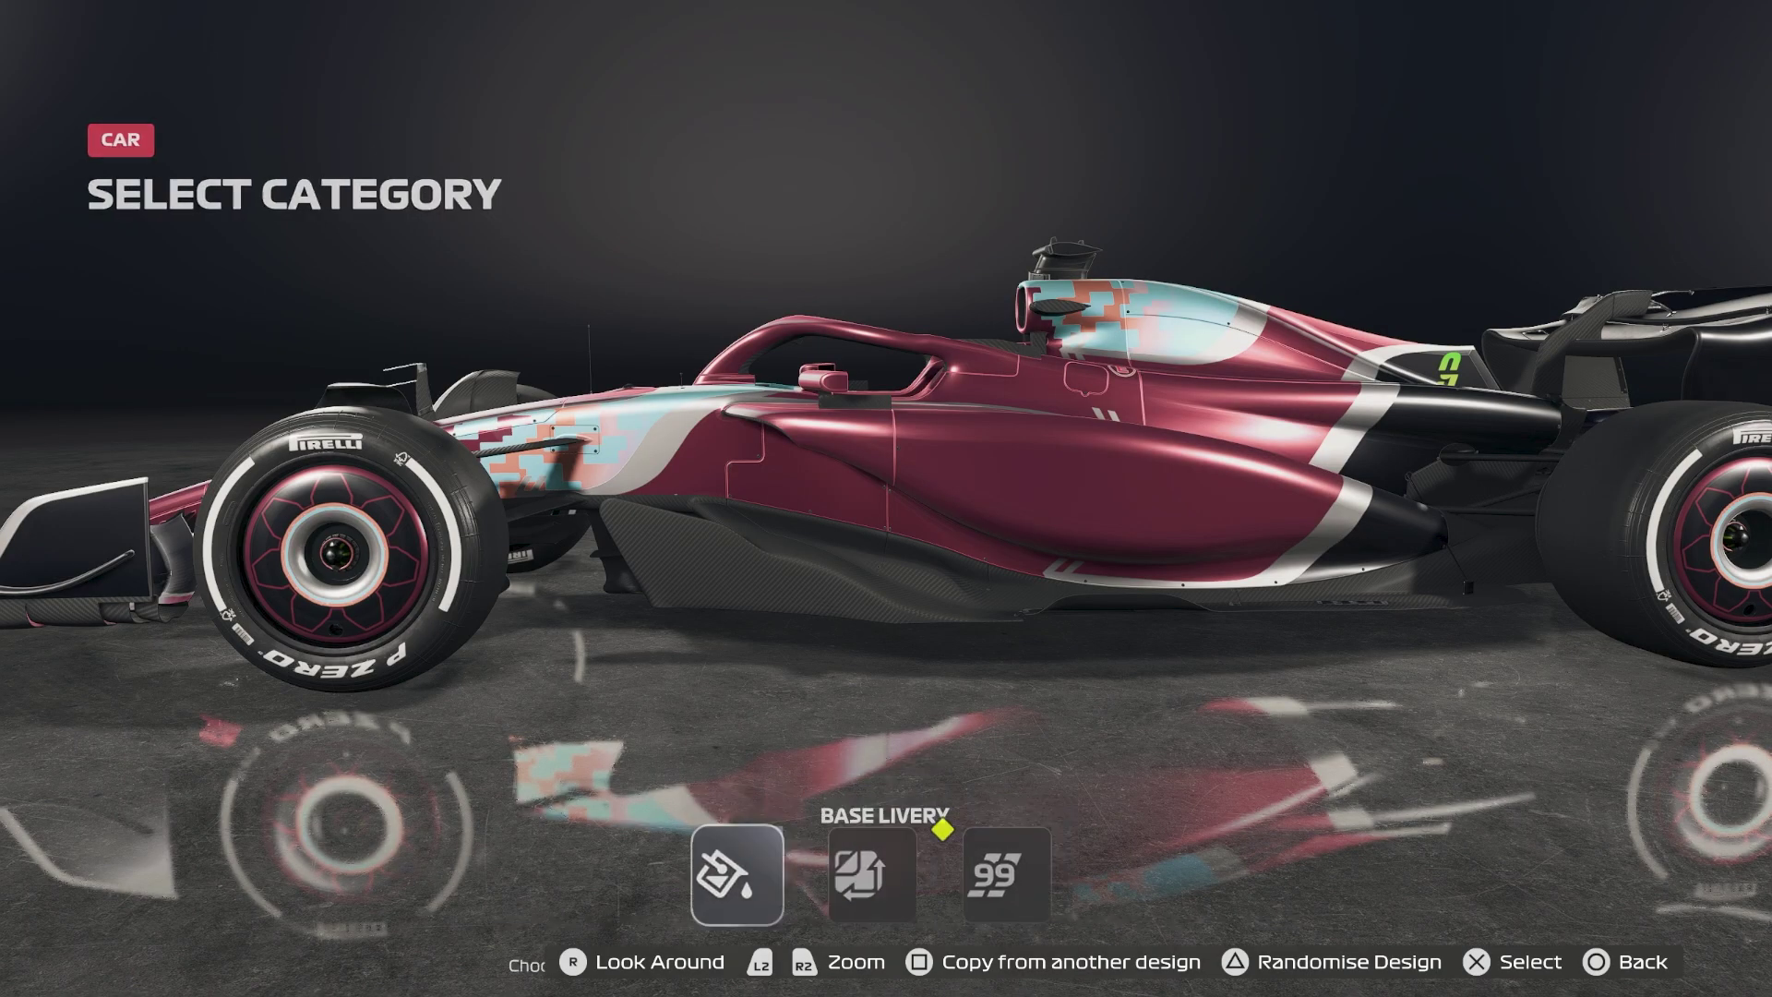
key(Right)
key(Right)
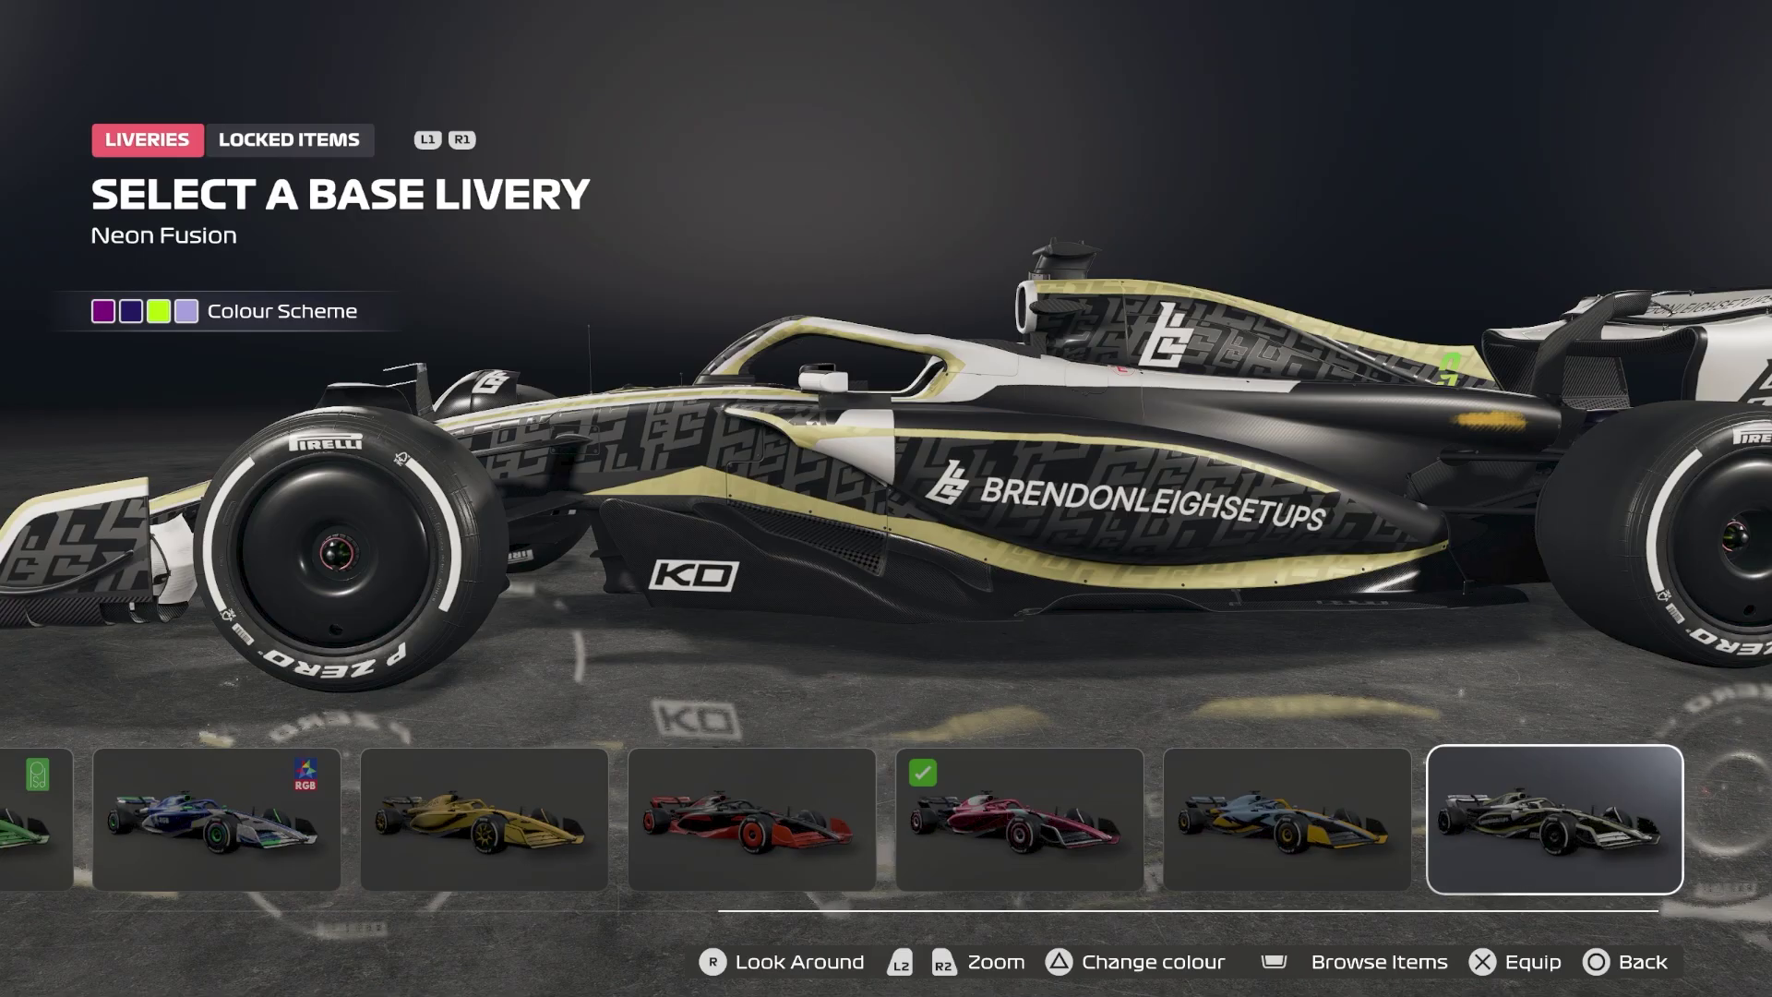
key(Return)
Retune the Neon Fusion colour scheme: lower swatch two's hue, raise swatch three's, adjust swatch four.
key(y)
key(e)
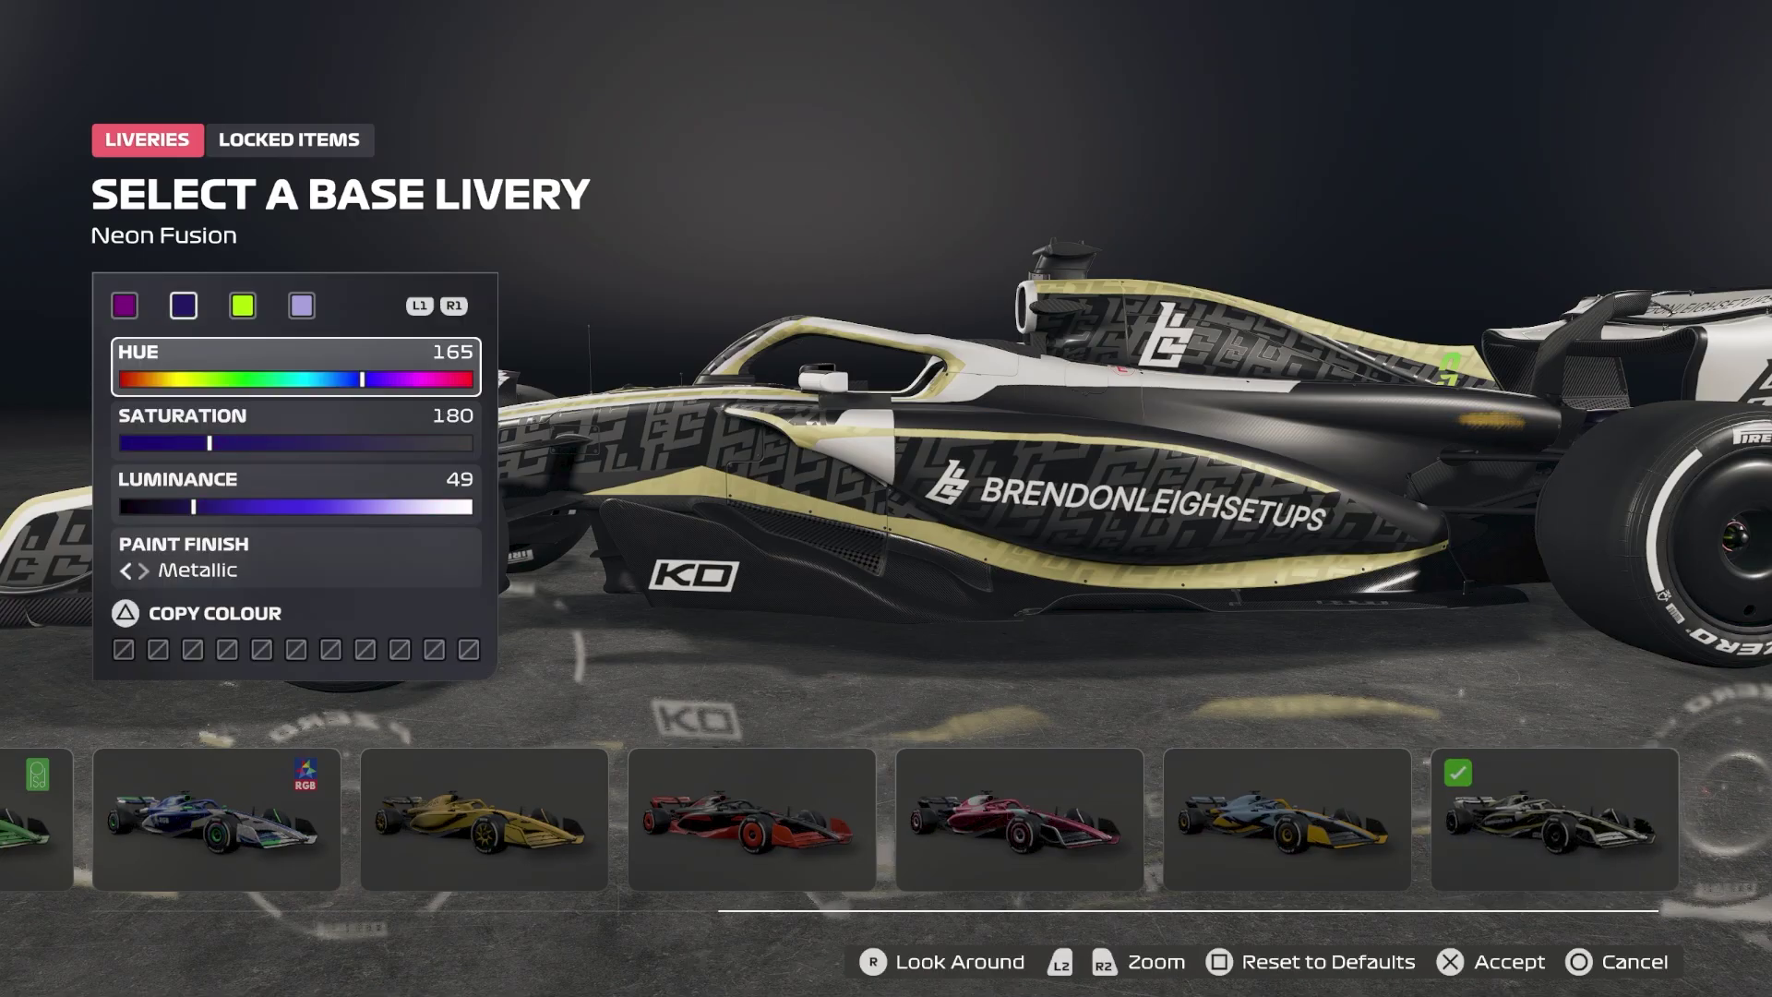
key(Left)
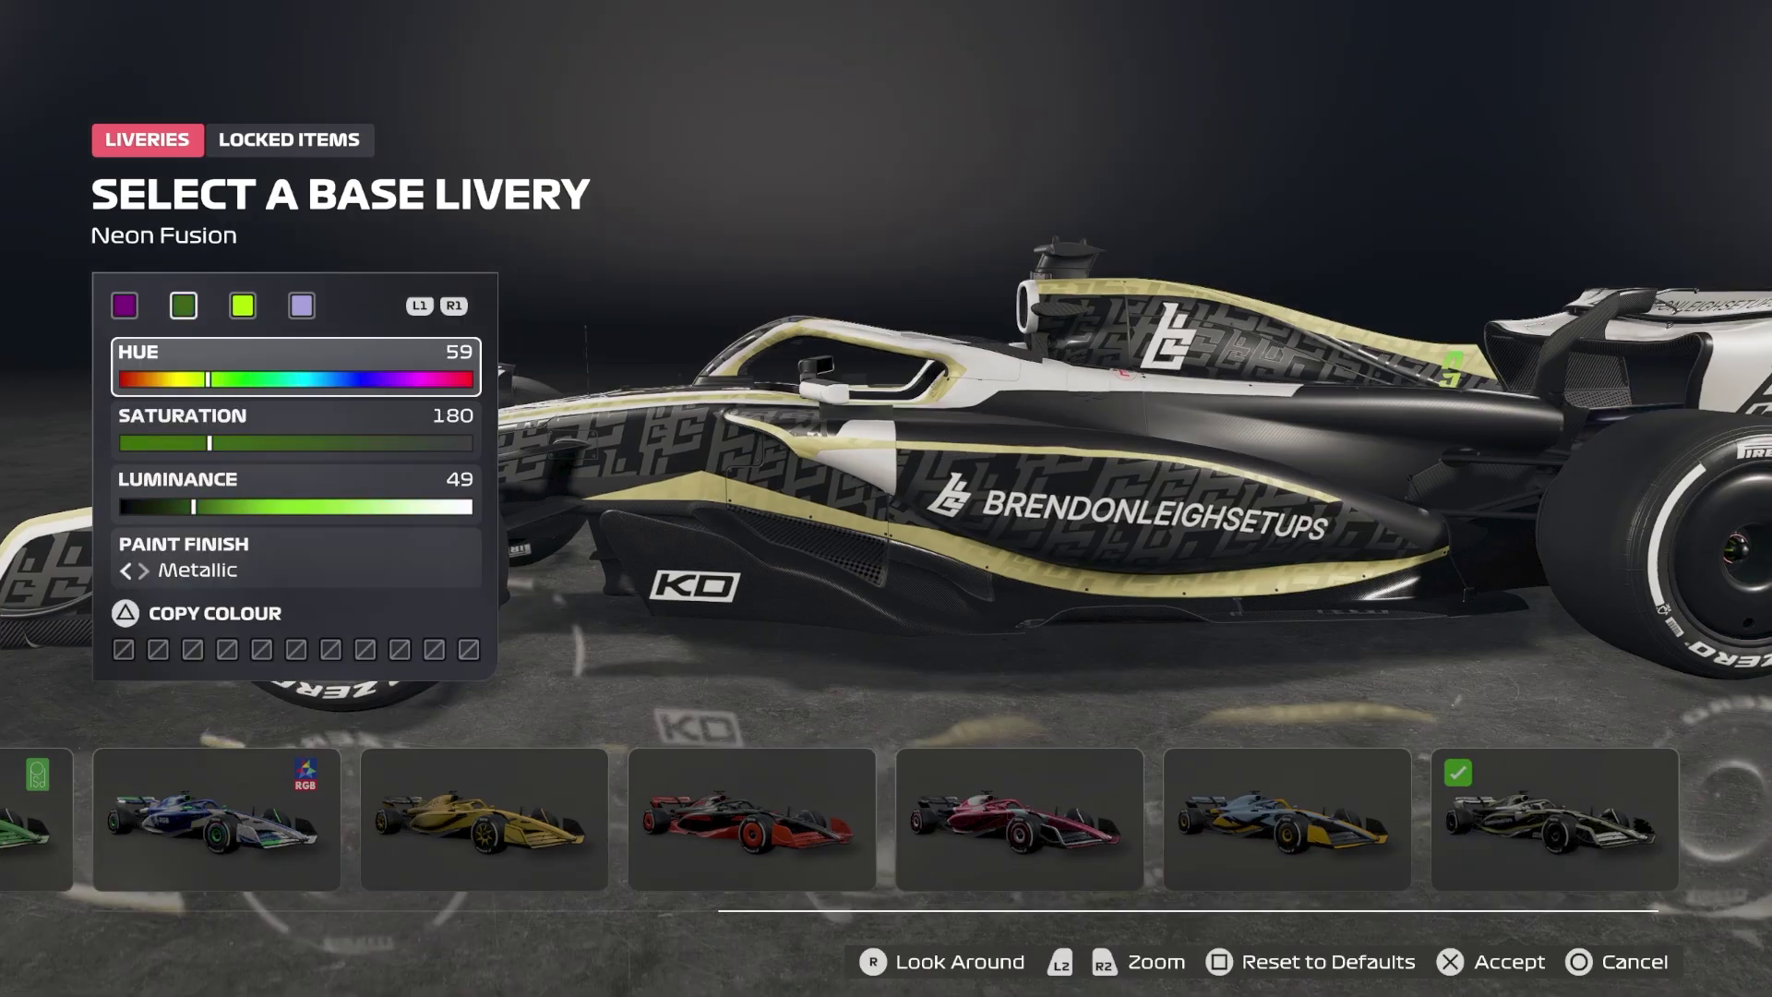
key(e)
key(Right)
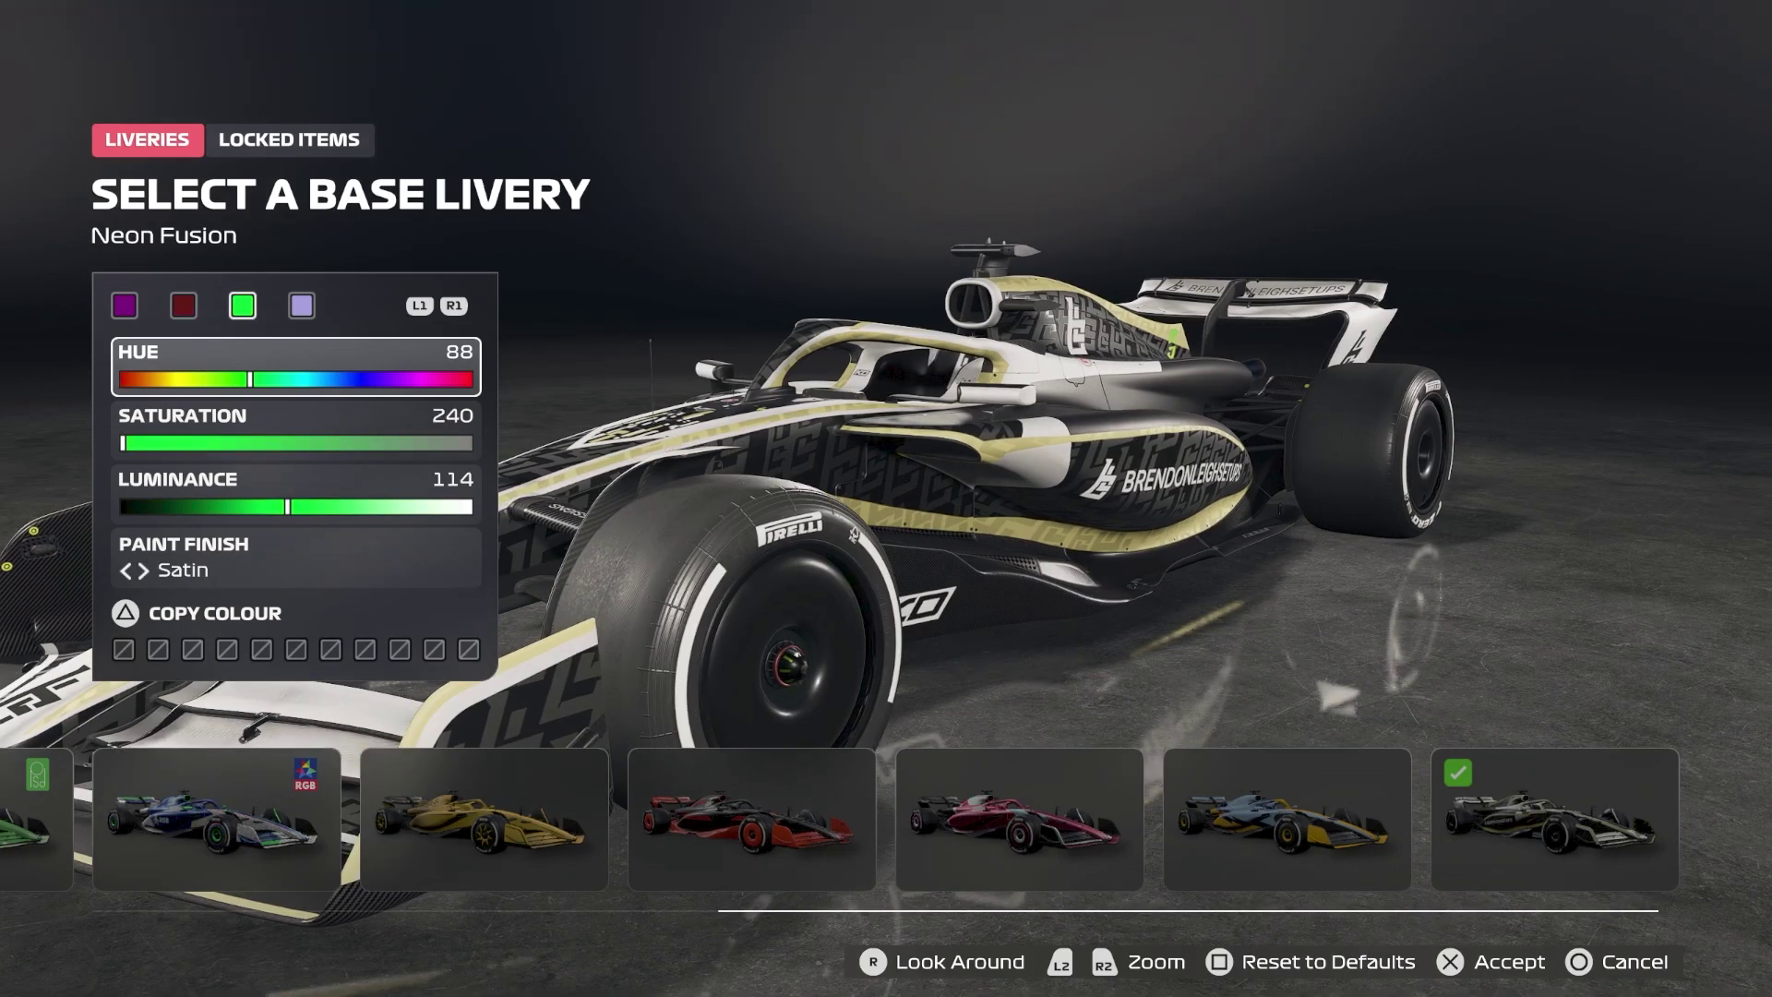
key(Right)
key(e)
key(Down)
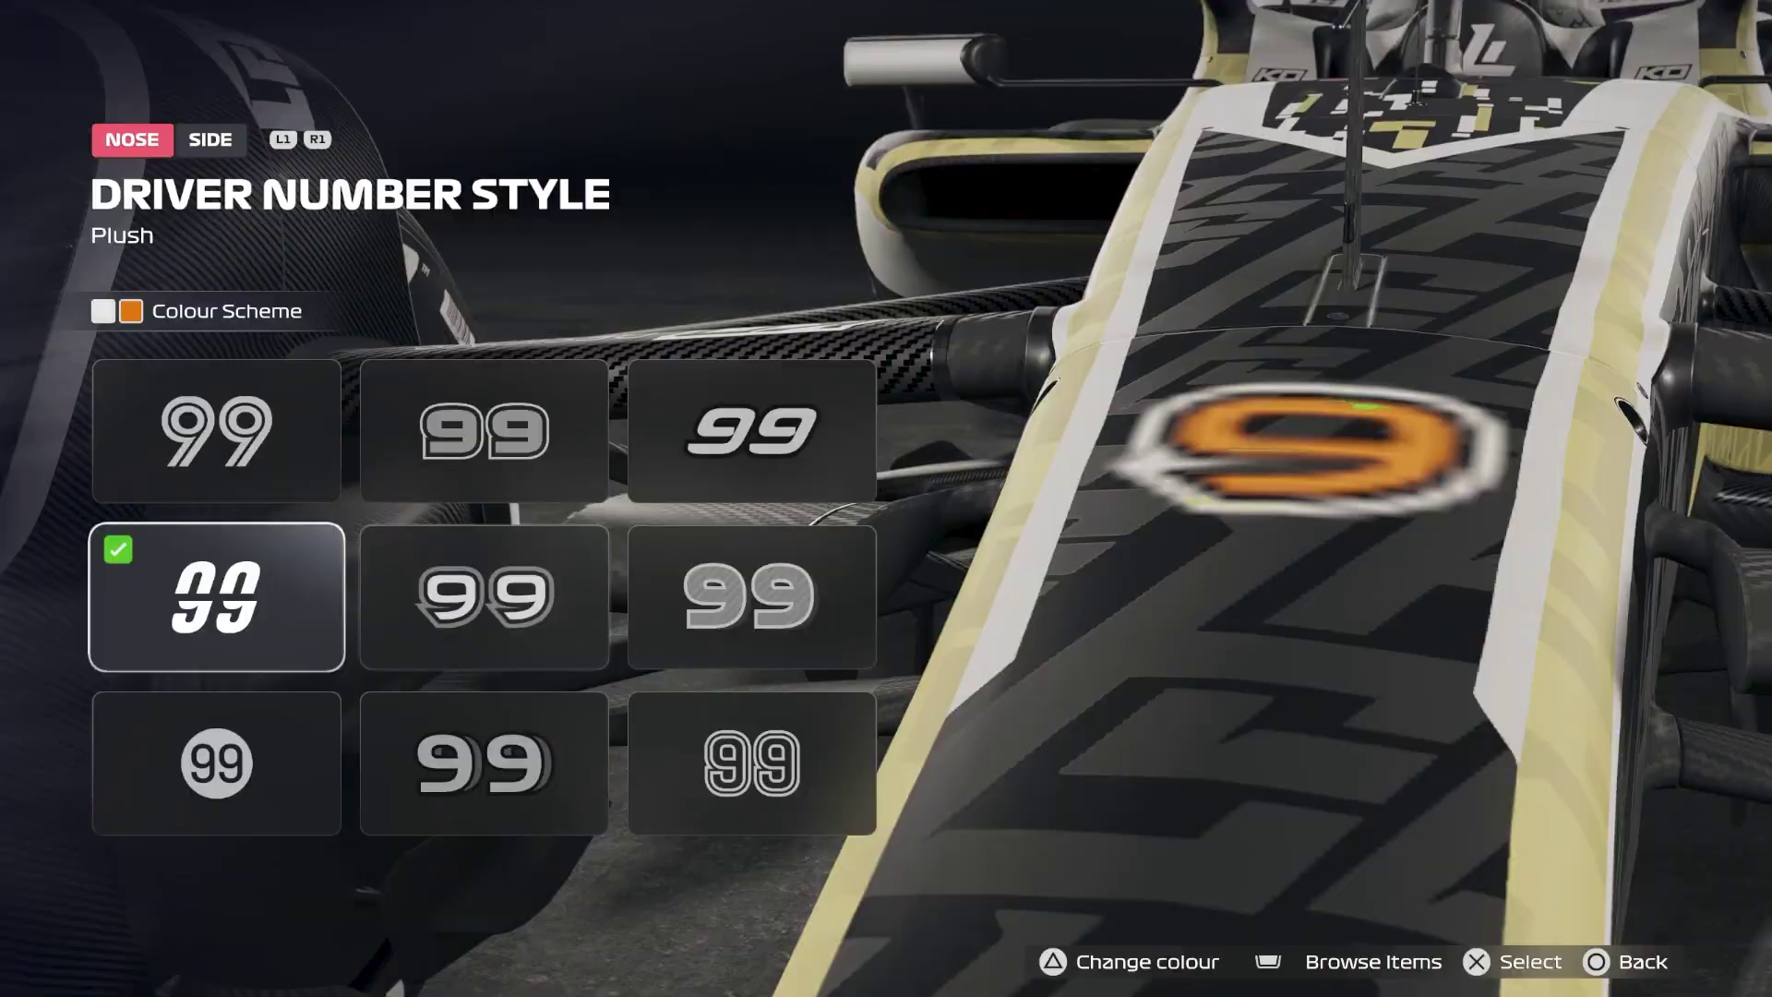
Preview the available nose driver number styles.
key(Right)
key(Down)
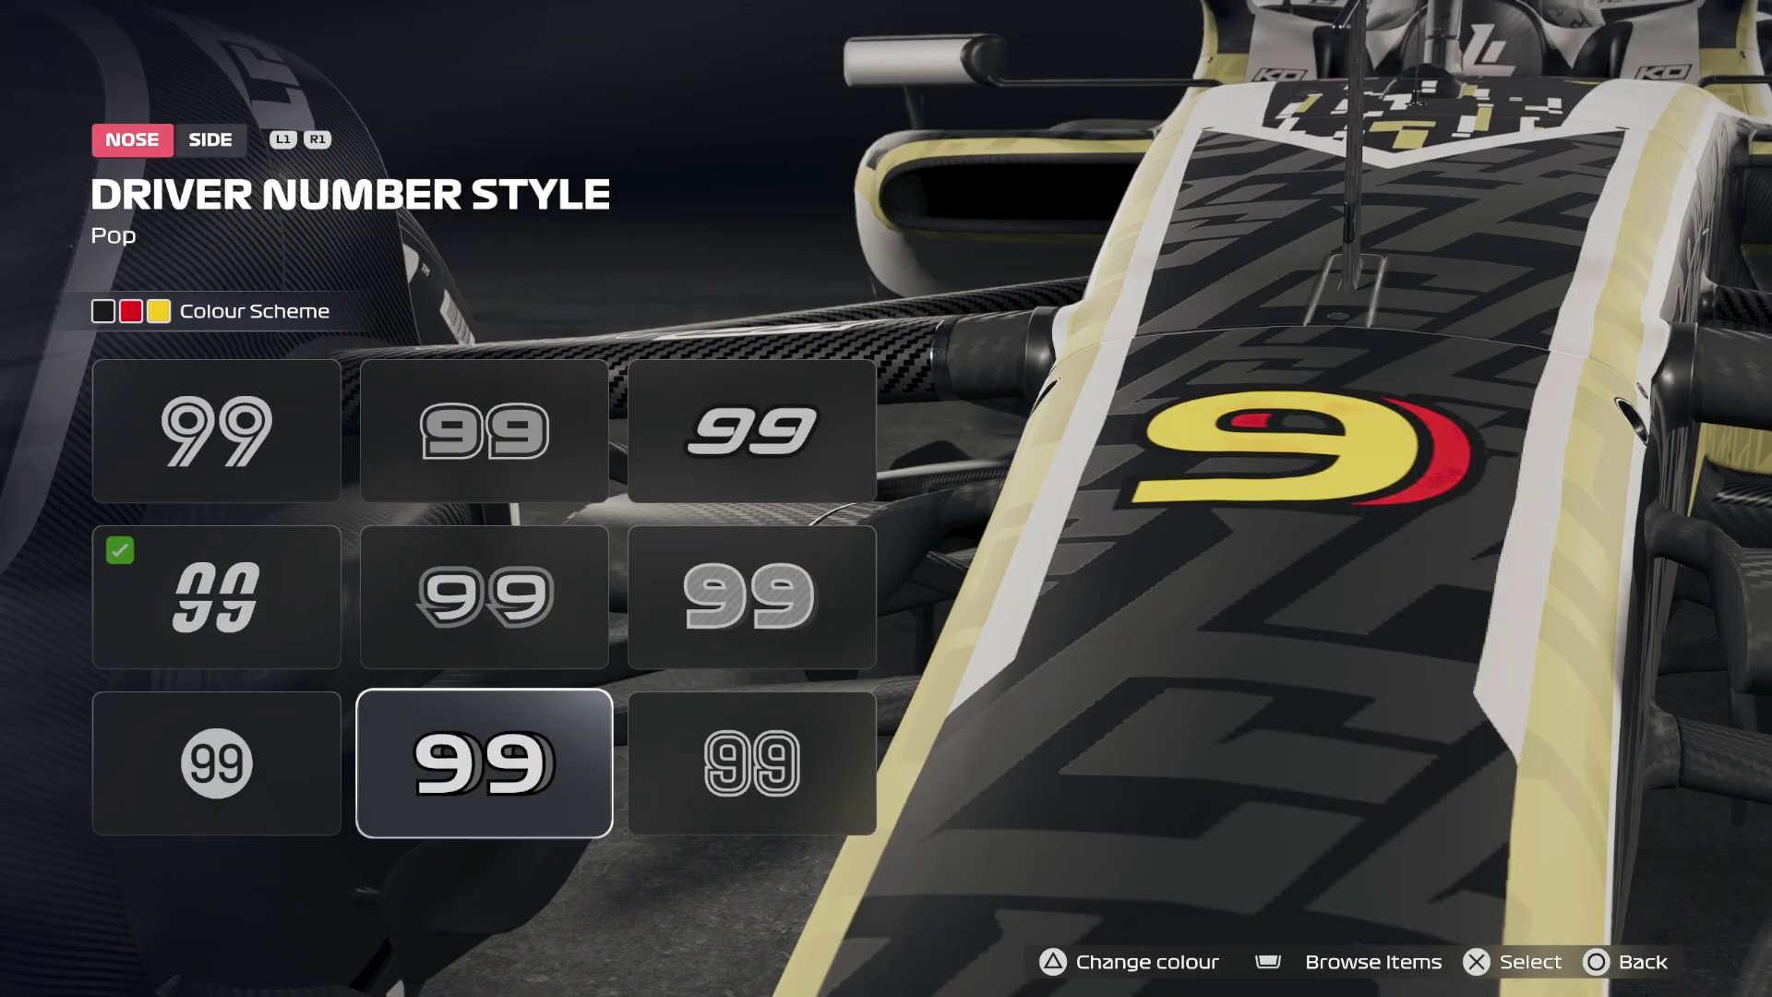
key(Right)
key(Left)
key(Left)
key(Up)
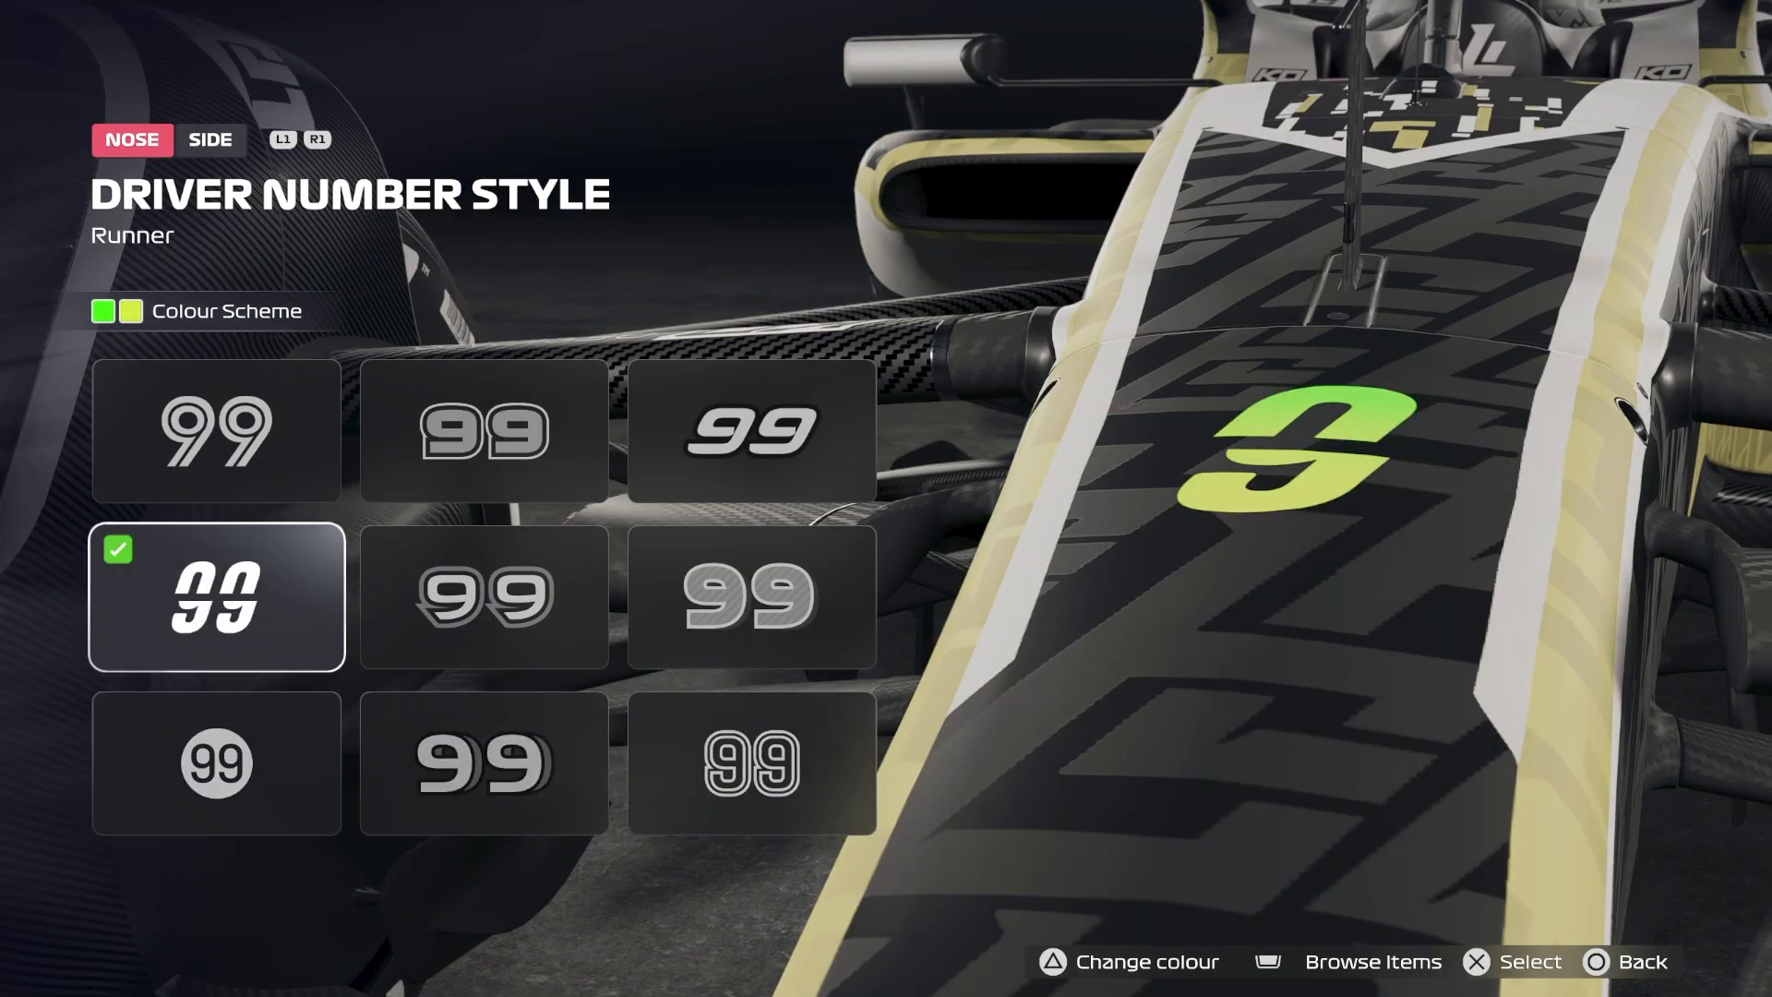
key(Up)
key(Right)
key(Right)
Preview the available side driver number styles.
key(Page_Down)
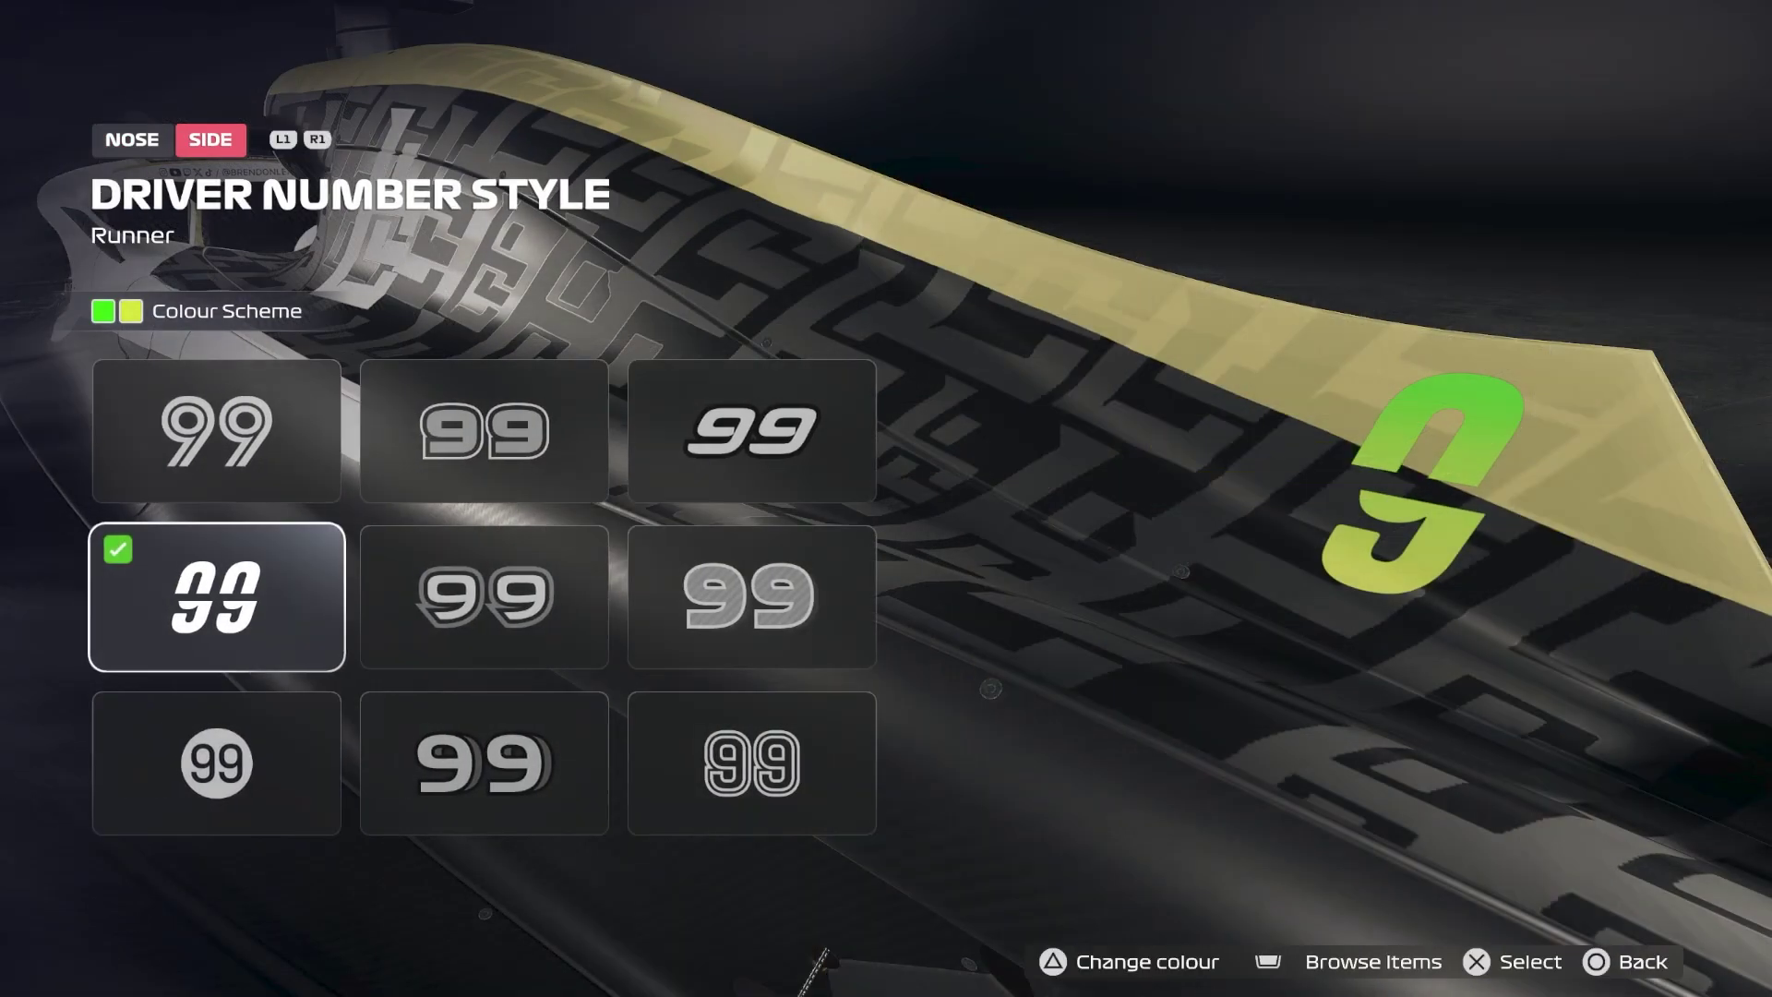
key(Down)
key(Left)
key(Up)
key(Left)
key(Up)
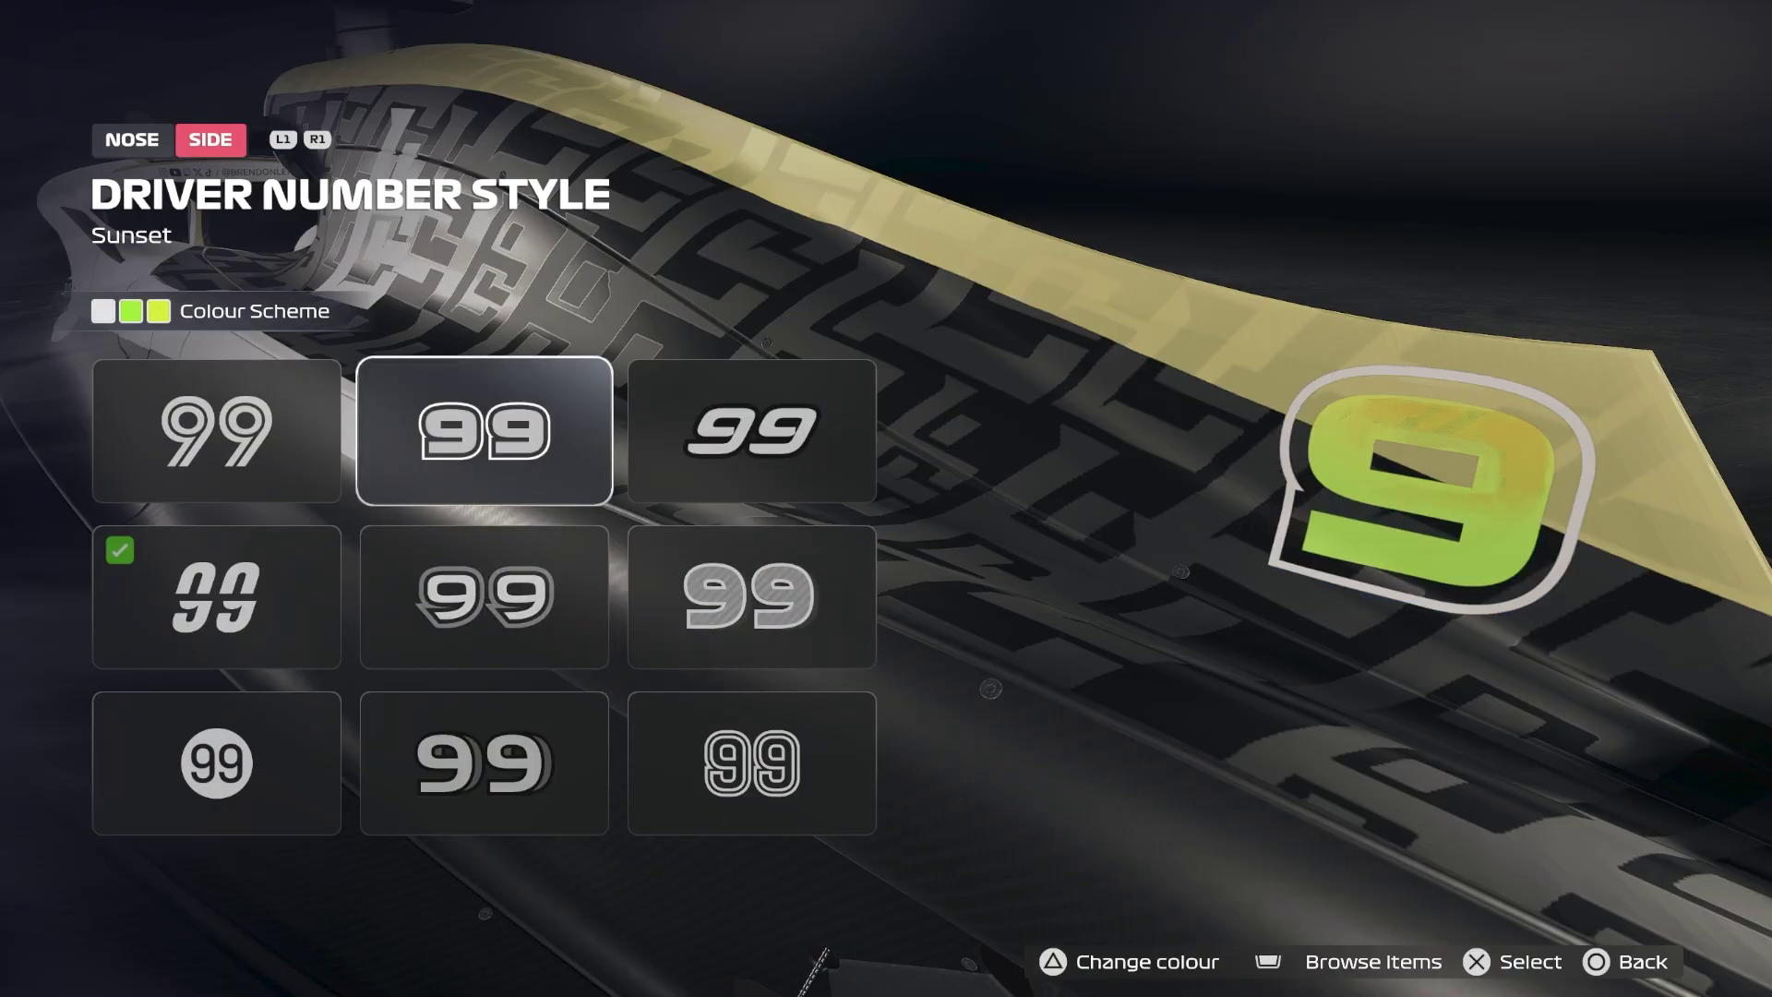
key(Left)
key(Down)
Apply the Orbit number style, recolour it white via saturation and luminance, accept, and go back.
key(Down)
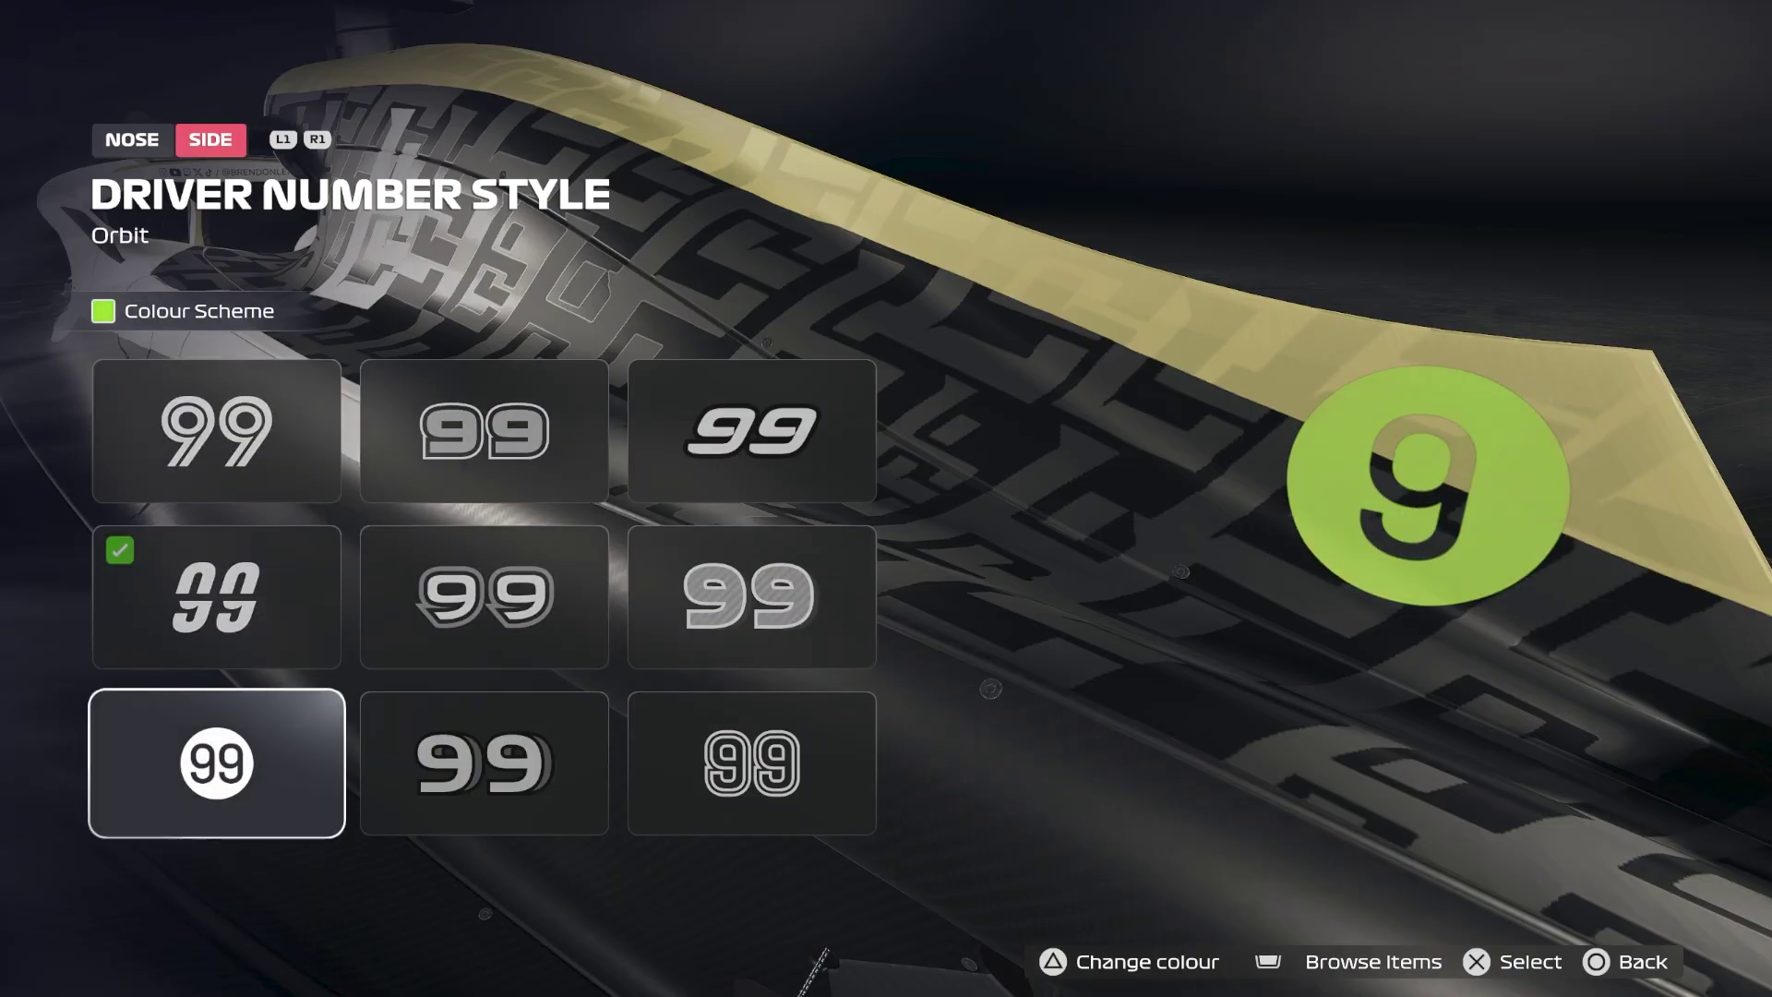
key(Return)
key(Down)
key(Right)
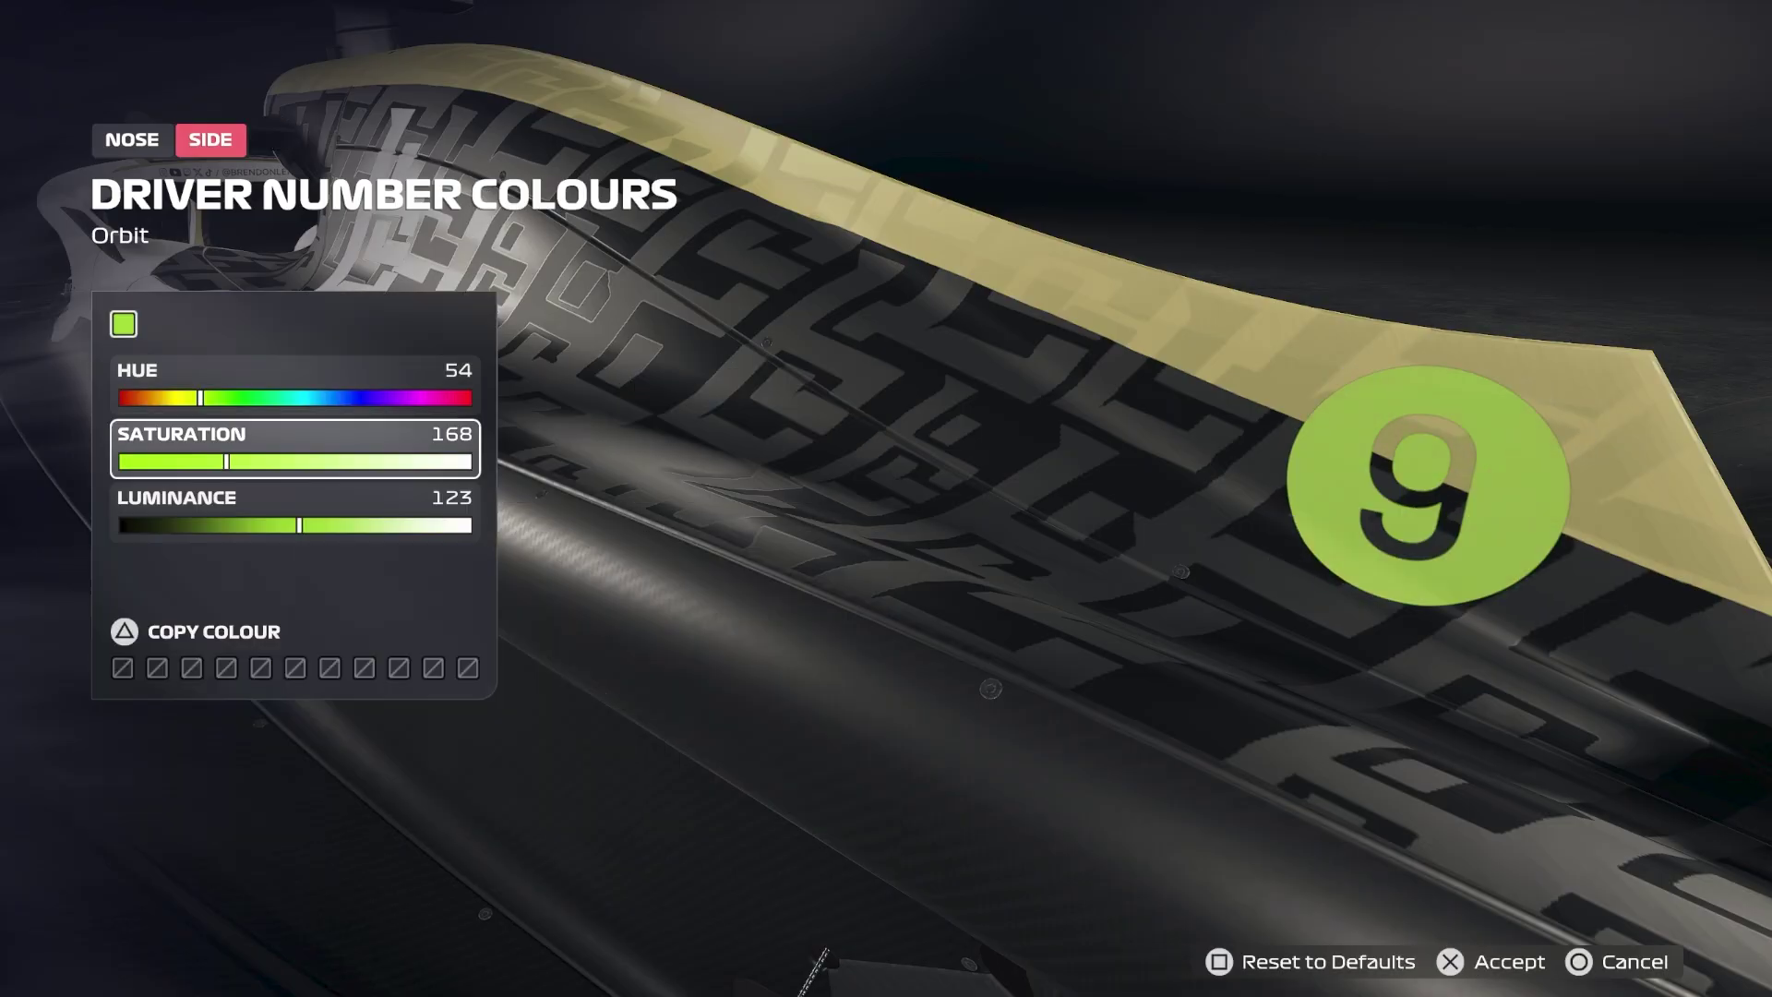
key(Down)
key(Right)
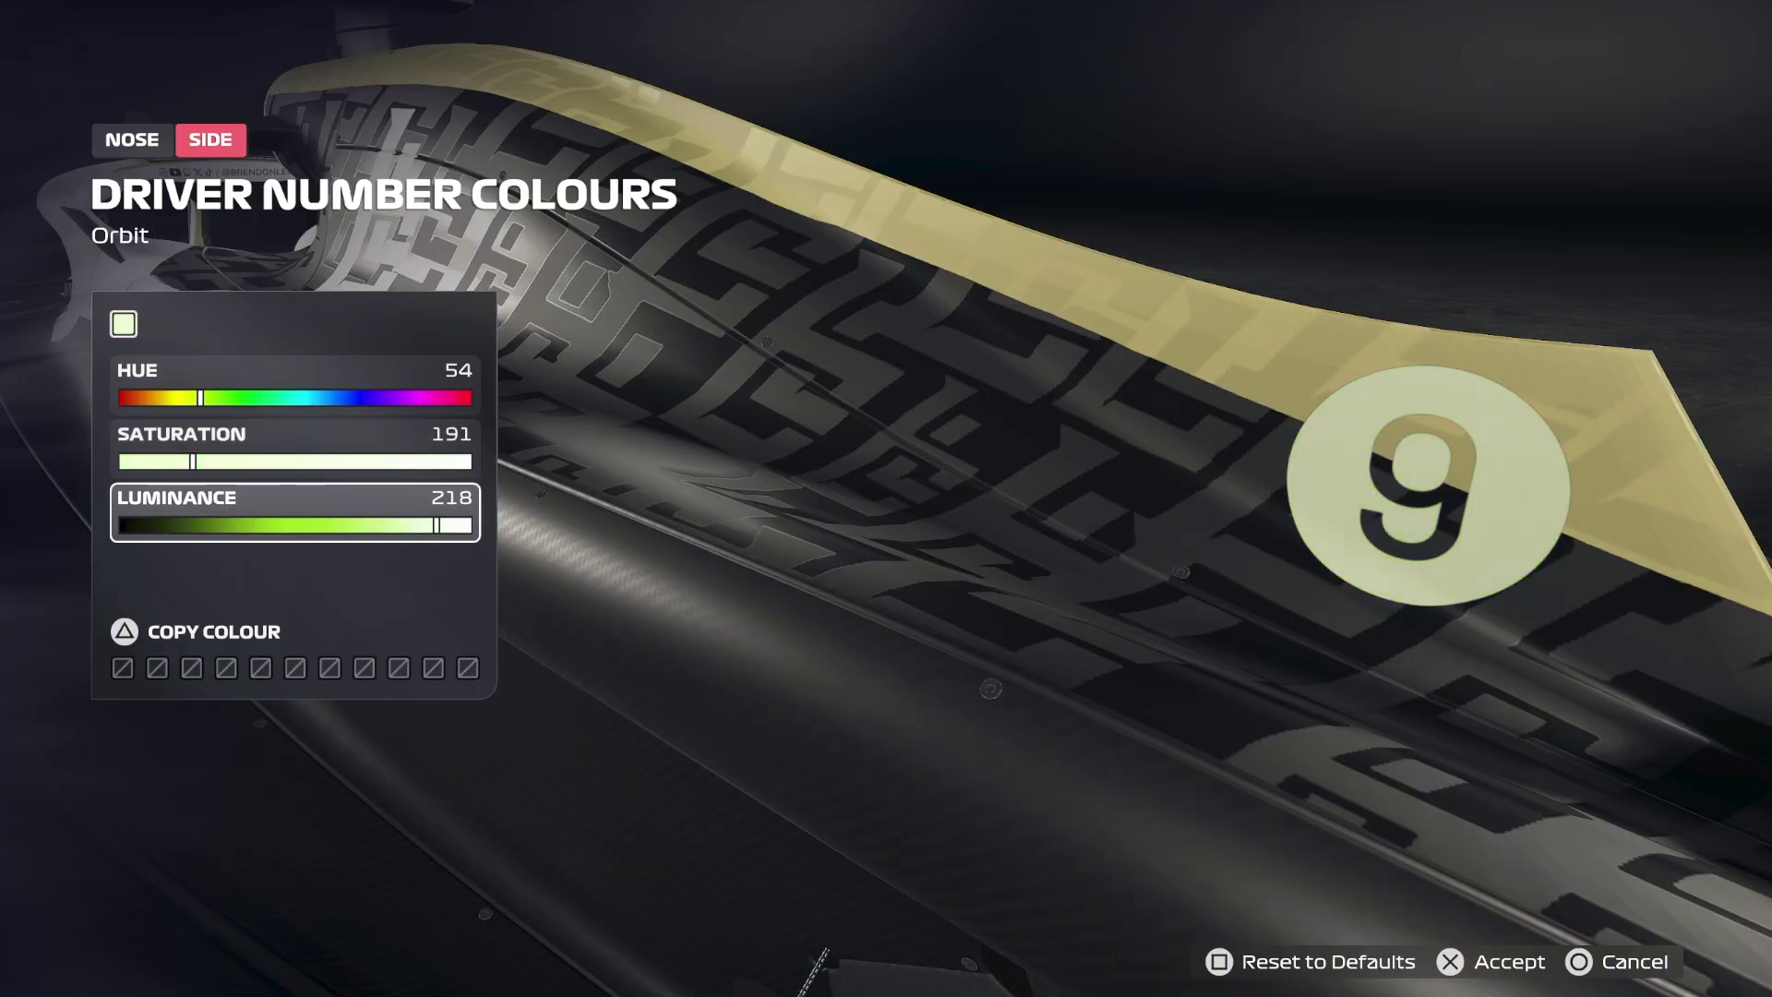
key(Up)
key(Right)
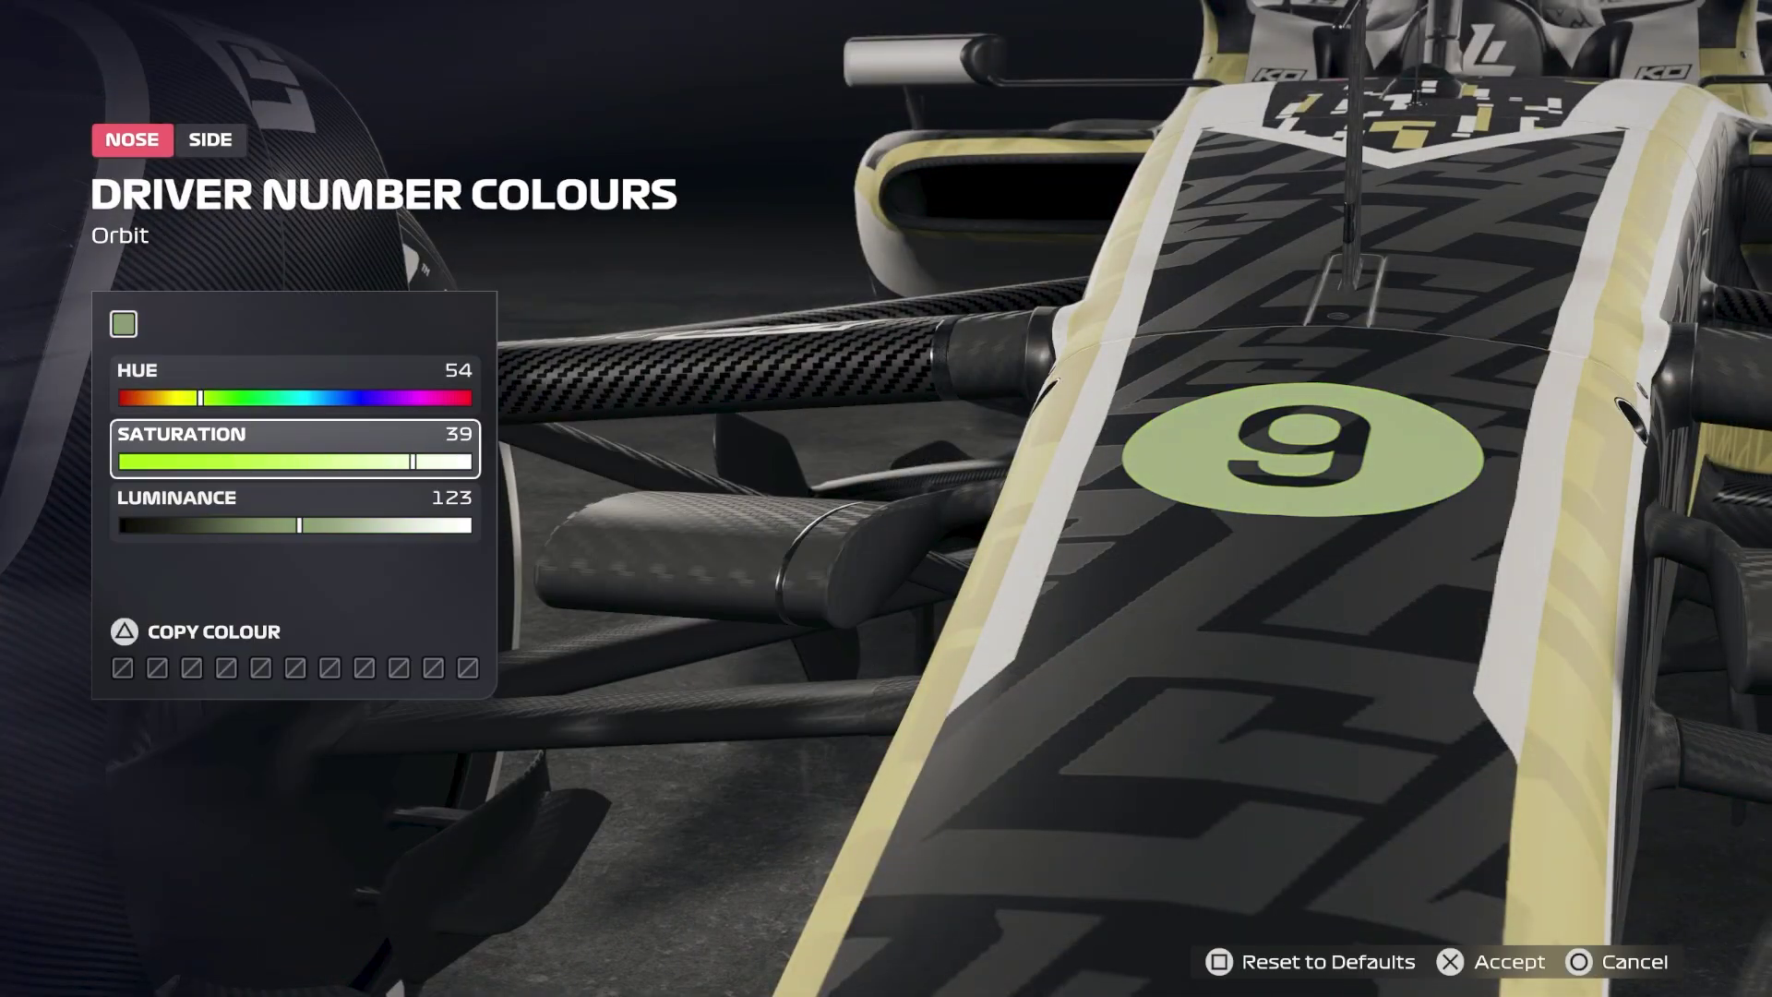
key(Down)
key(Right)
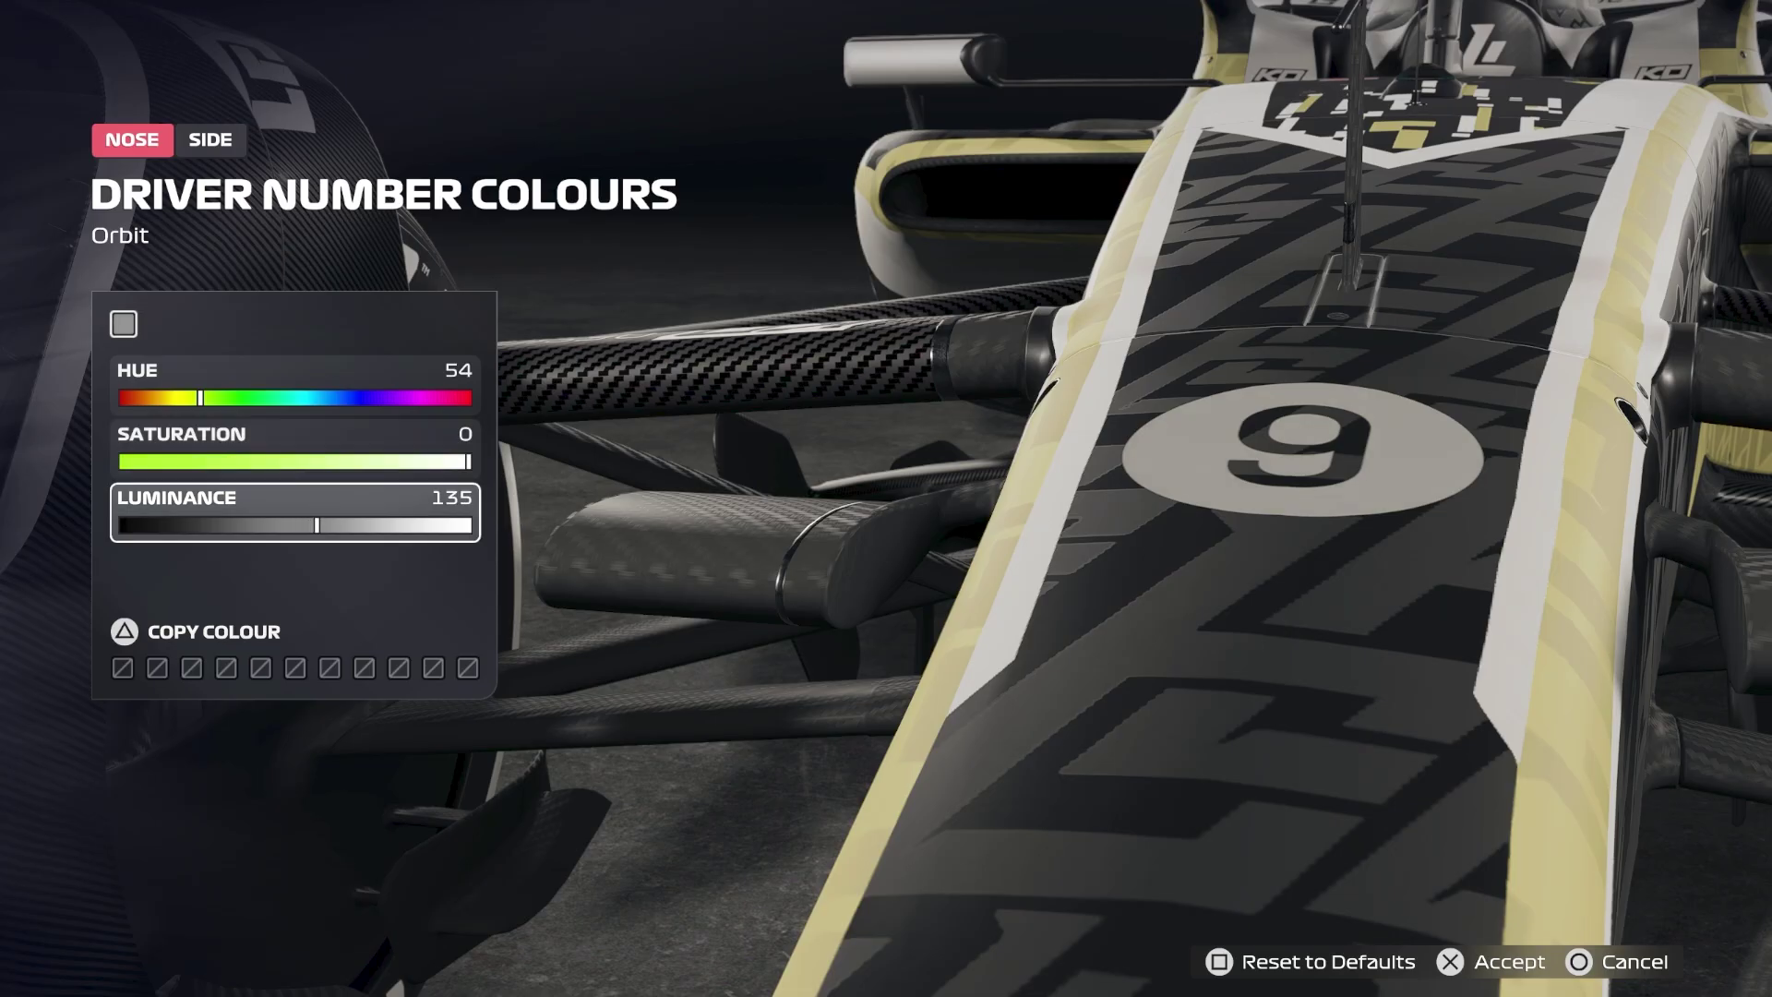
key(Return)
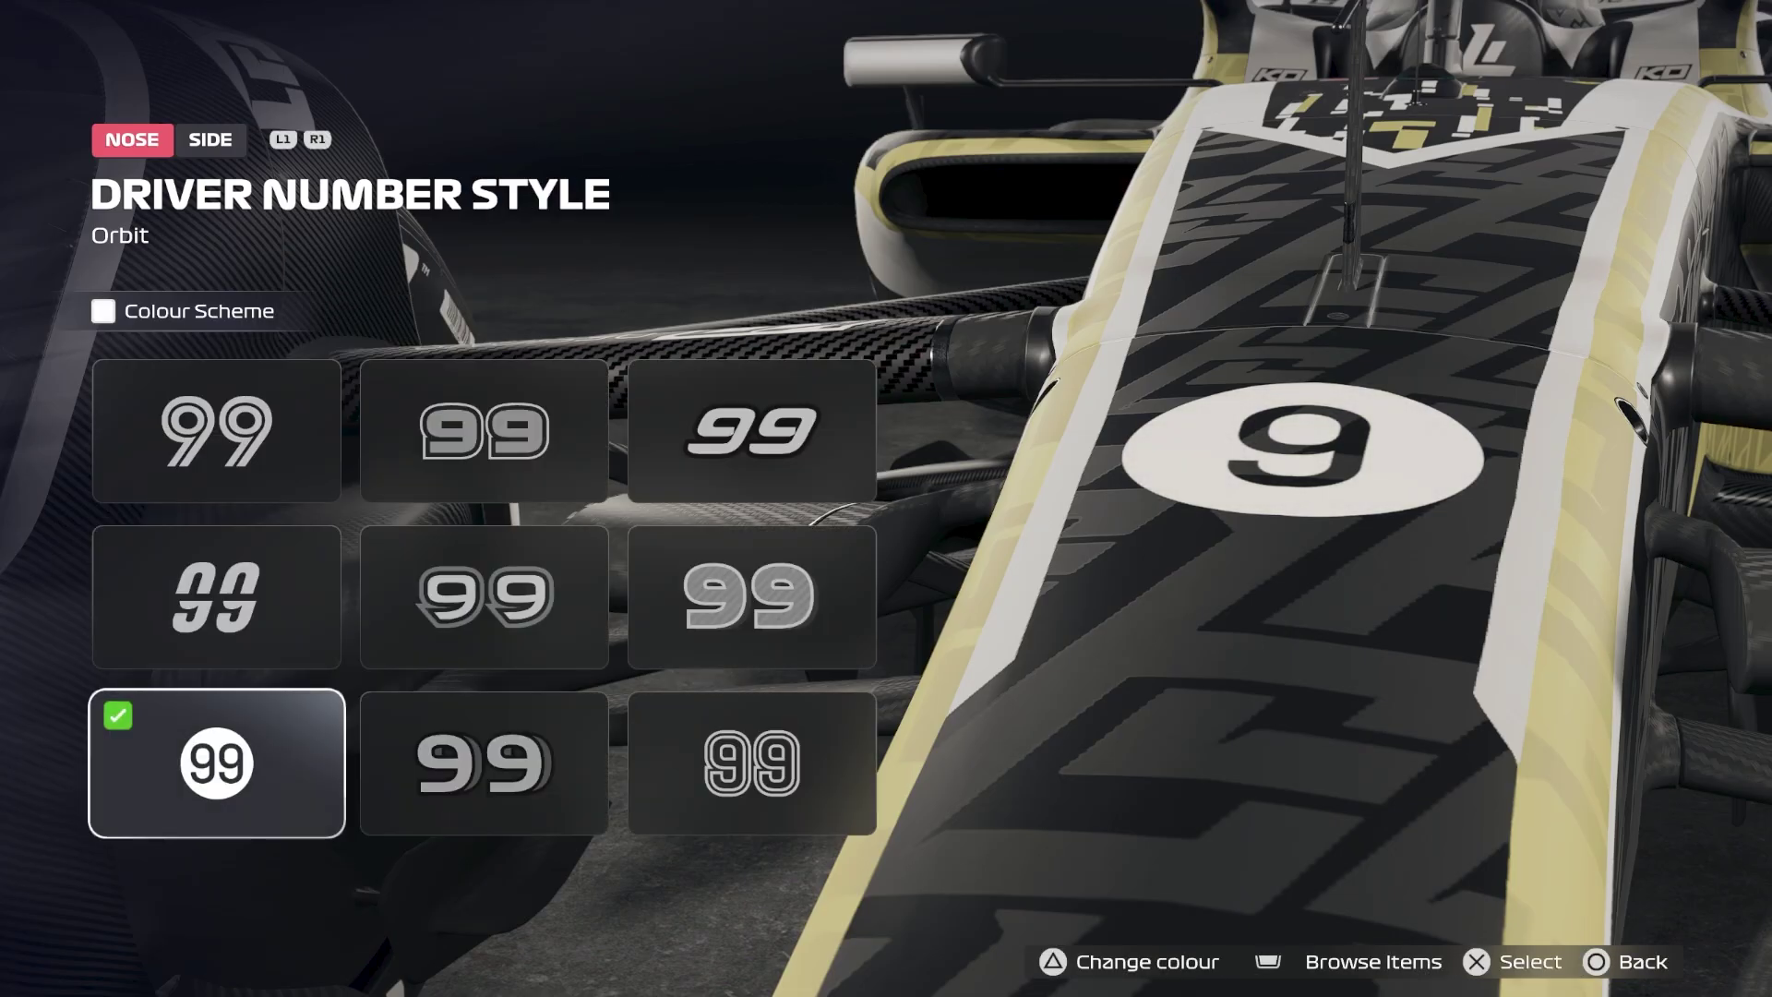
key(Escape)
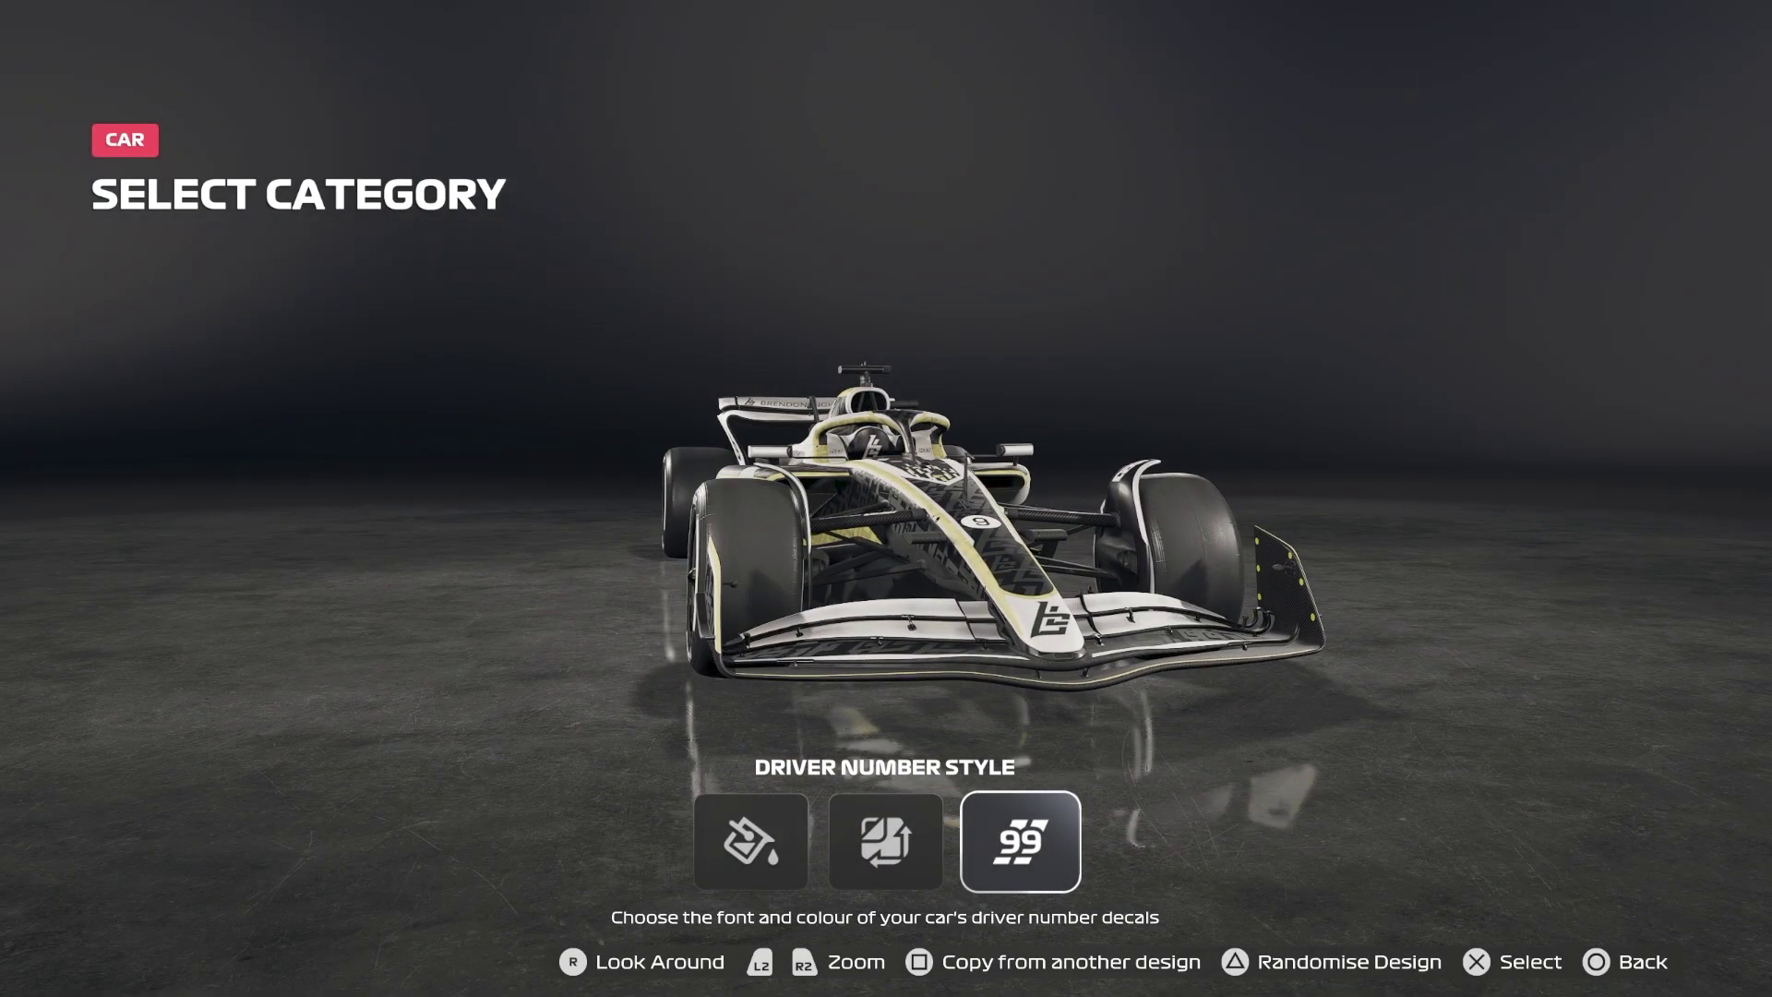